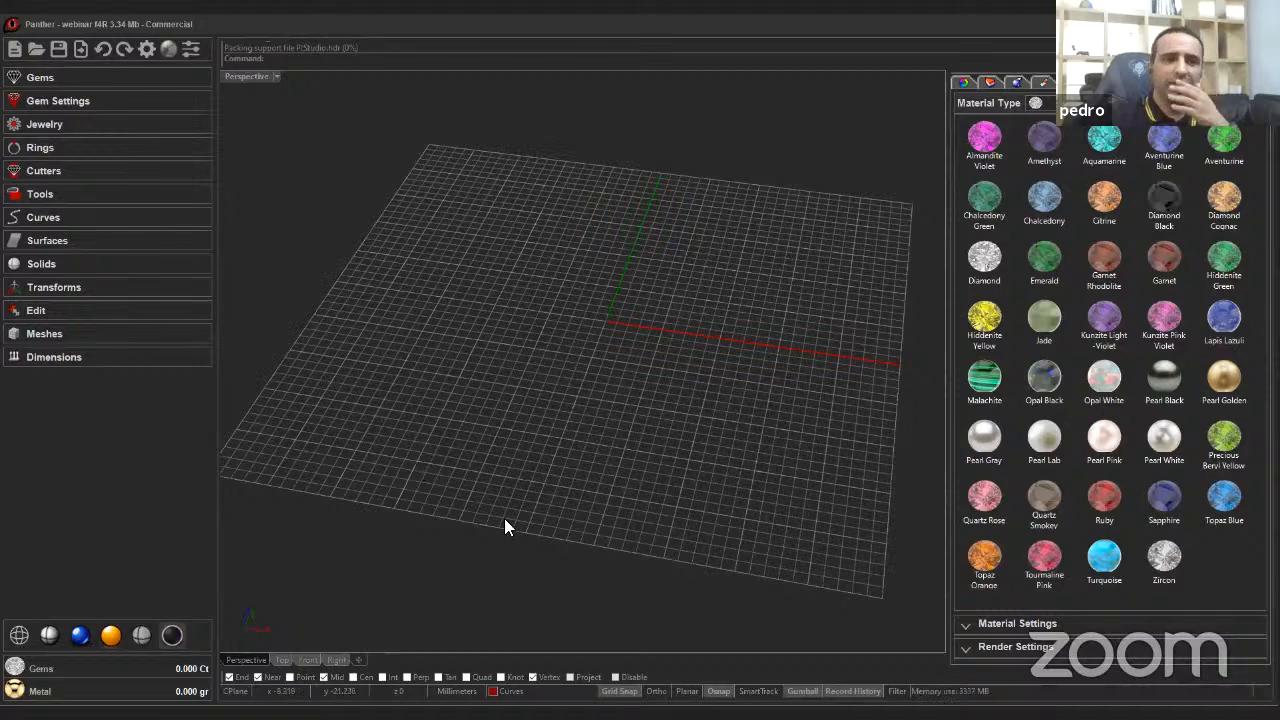
Create a new Charm jewelry object in the scene.
{"action": "right_click_drag", "start_coordinate": [574, 476], "coordinate": [574, 481]}
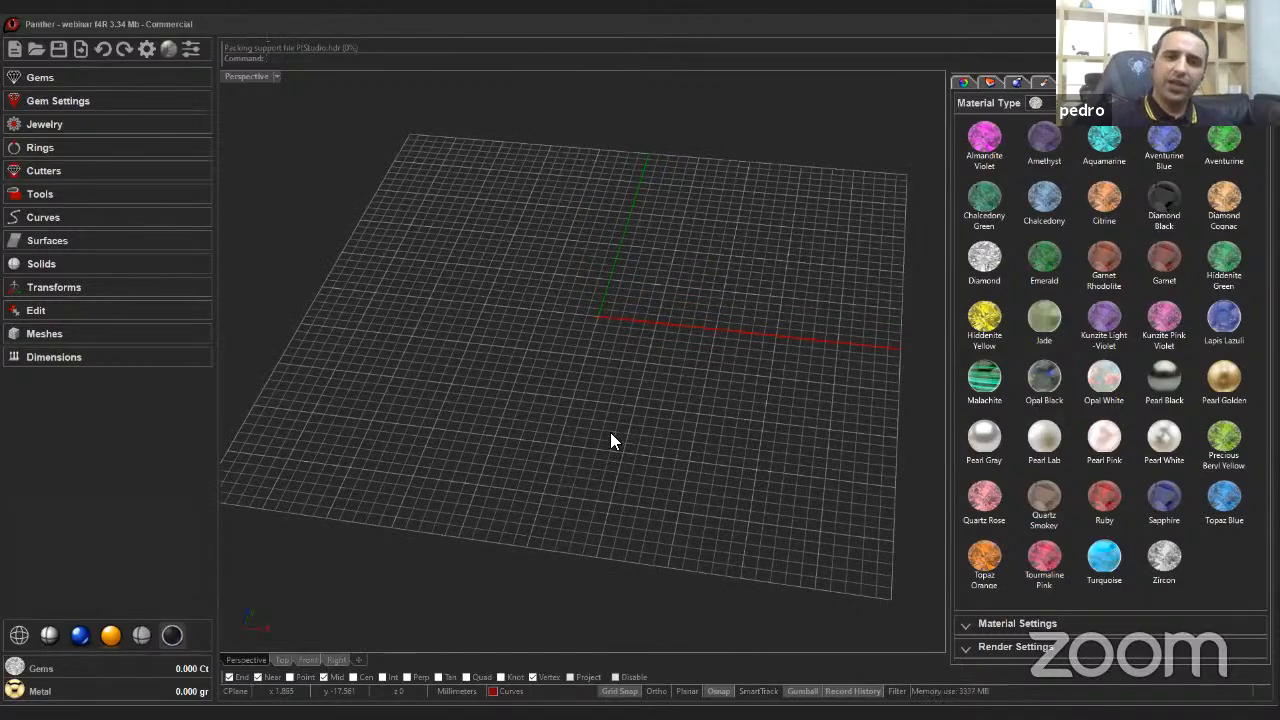
{"action": "right_click_drag", "start_coordinate": [611, 440], "coordinate": [525, 428]}
{"action": "left_click", "coordinate": [116, 126]}
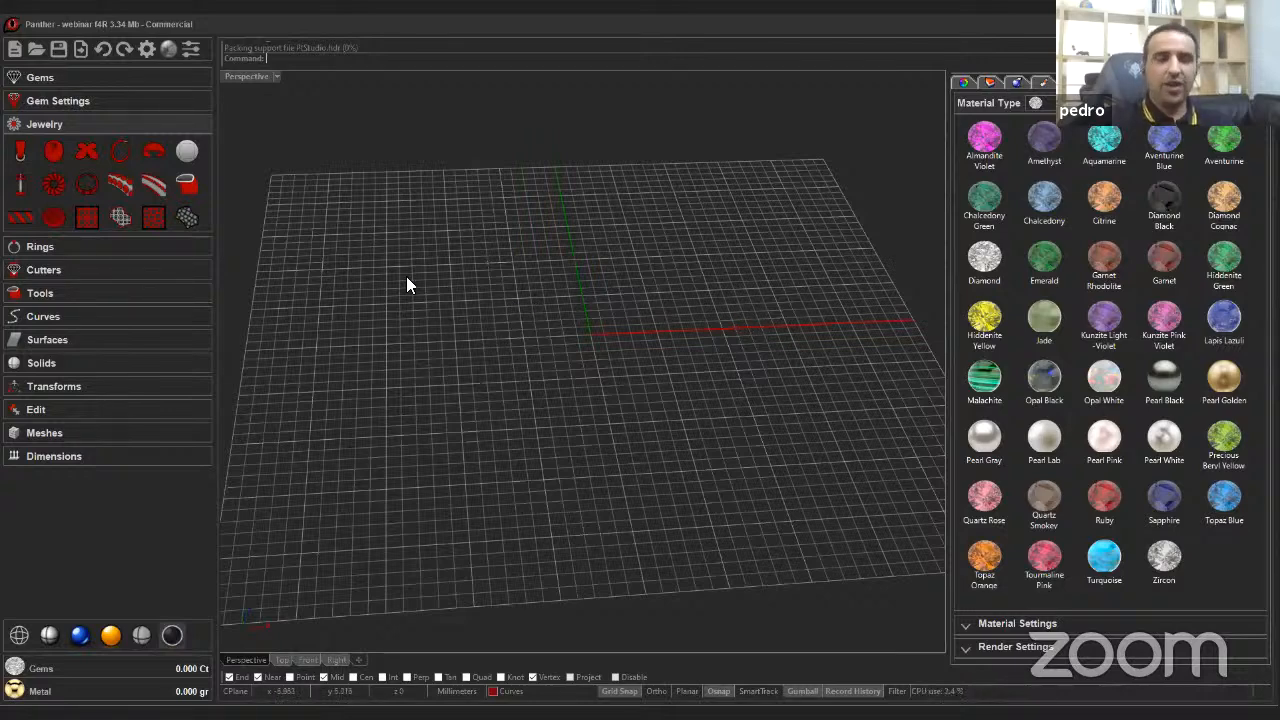
{"action": "left_click", "coordinate": [90, 154]}
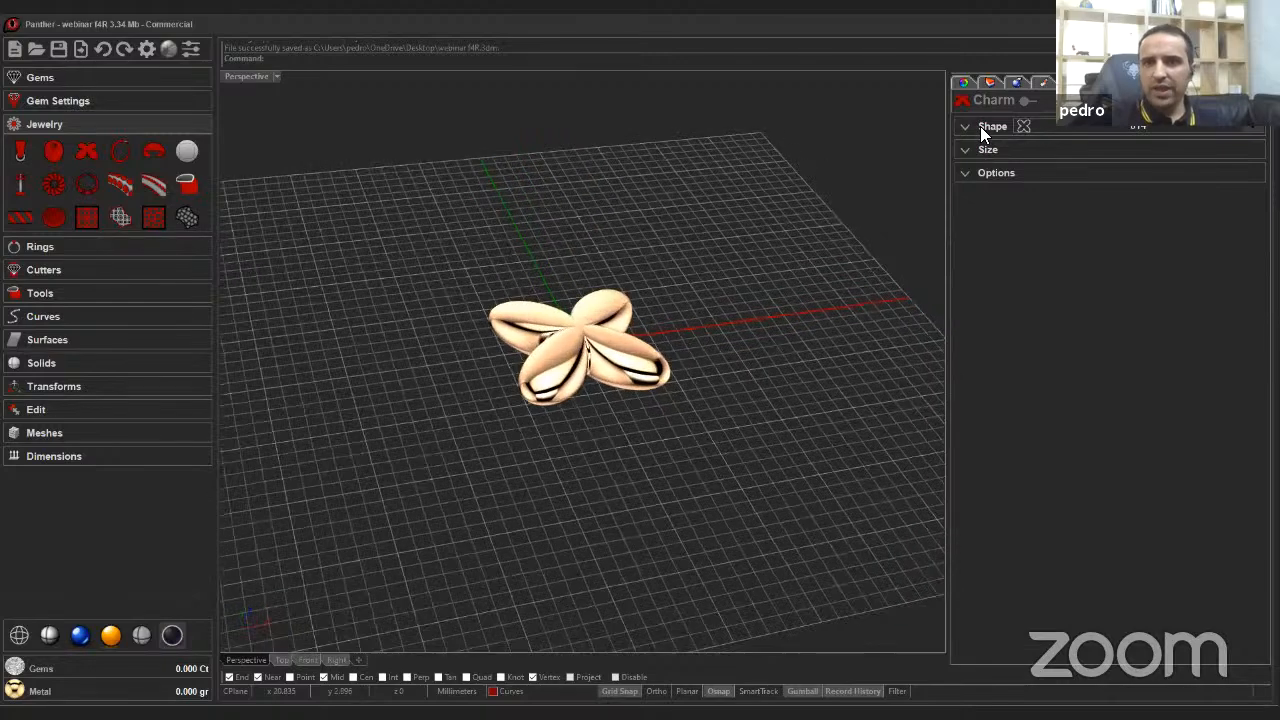
Change the charm's shape to the teardrop shape 011.
{"action": "left_click", "coordinate": [980, 126]}
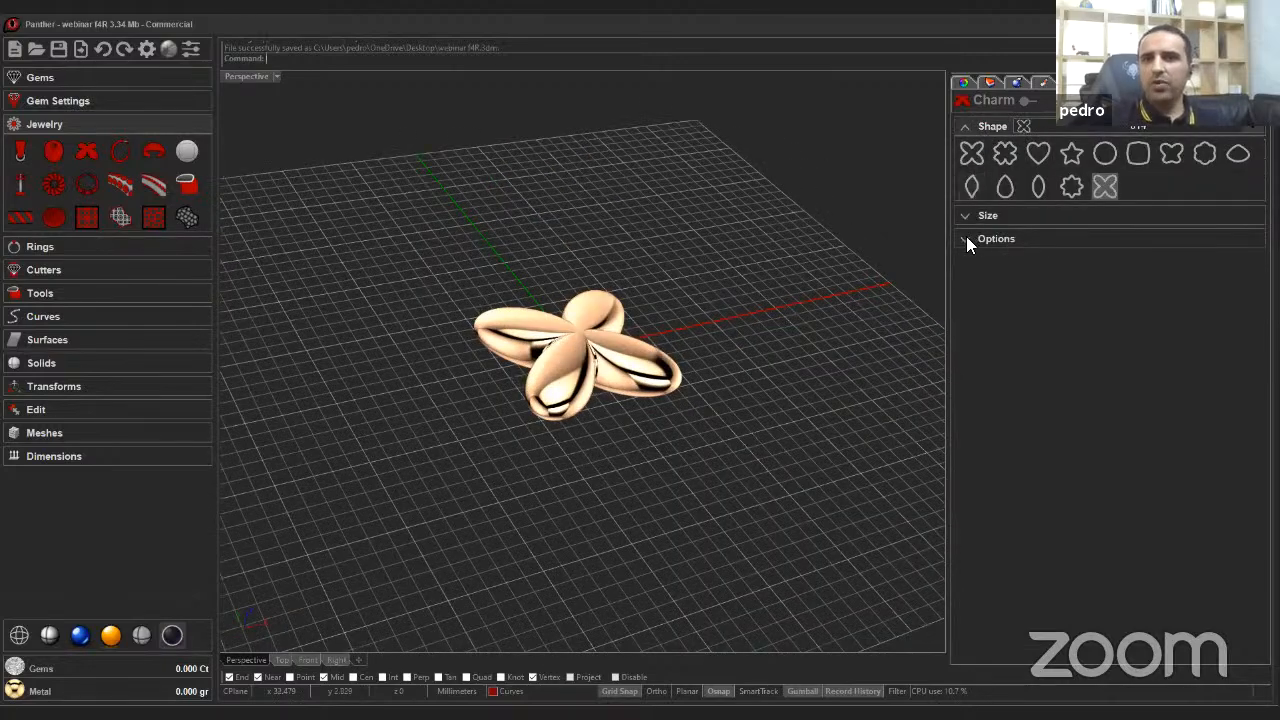
{"action": "left_click", "coordinate": [1004, 188]}
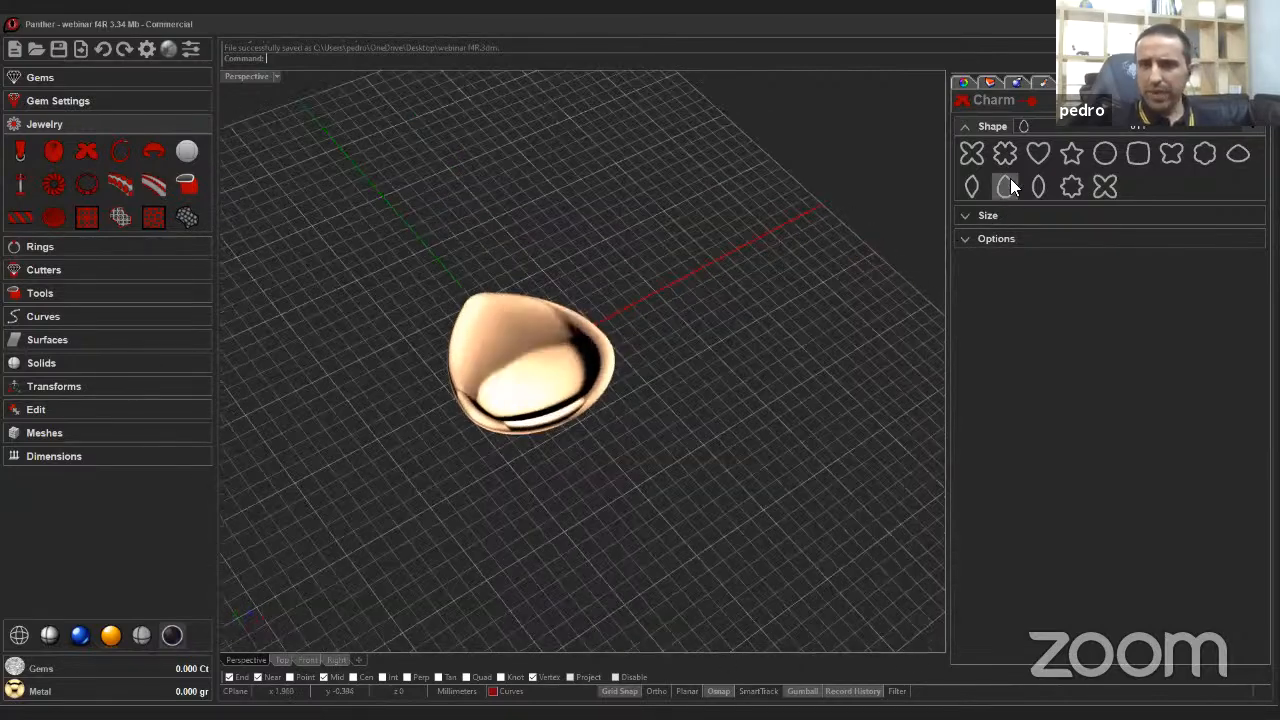
{"action": "left_click", "coordinate": [1051, 128]}
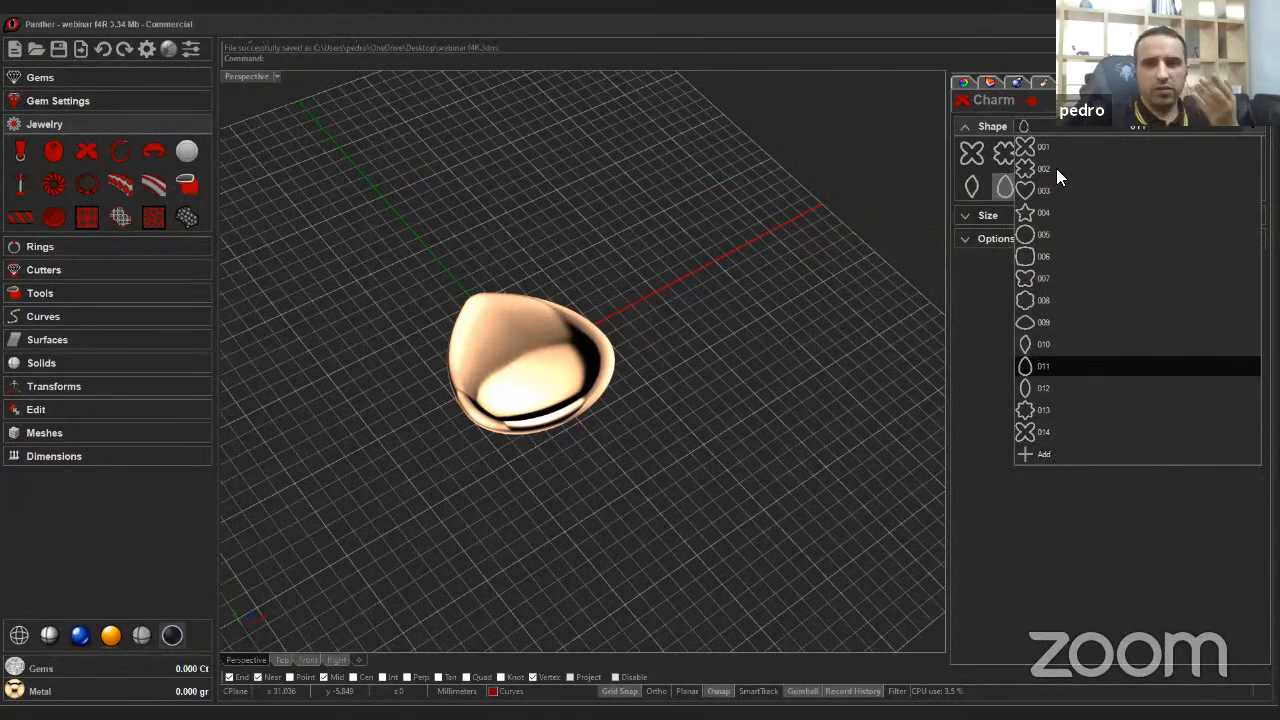
{"action": "left_click", "coordinate": [1054, 124]}
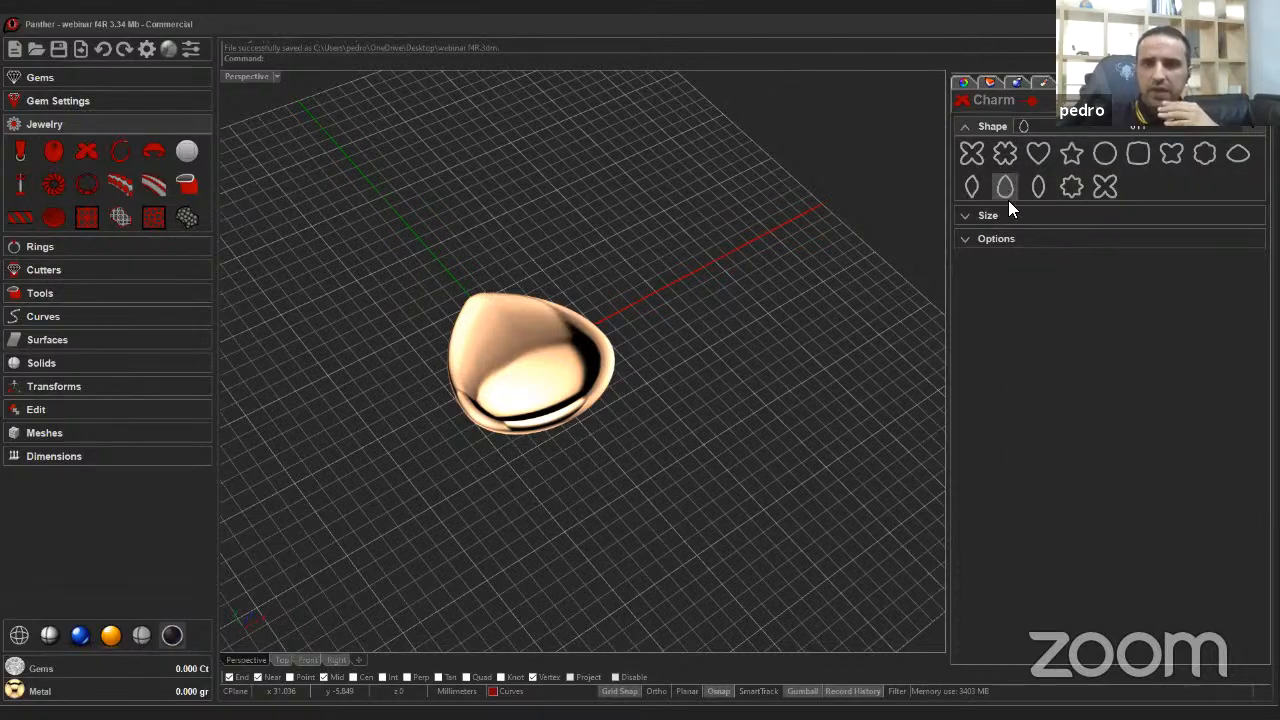
Set the charm's width and height to 25.00 with thickness 7.50, then turn off Proportional.
{"action": "left_click", "coordinate": [1005, 212]}
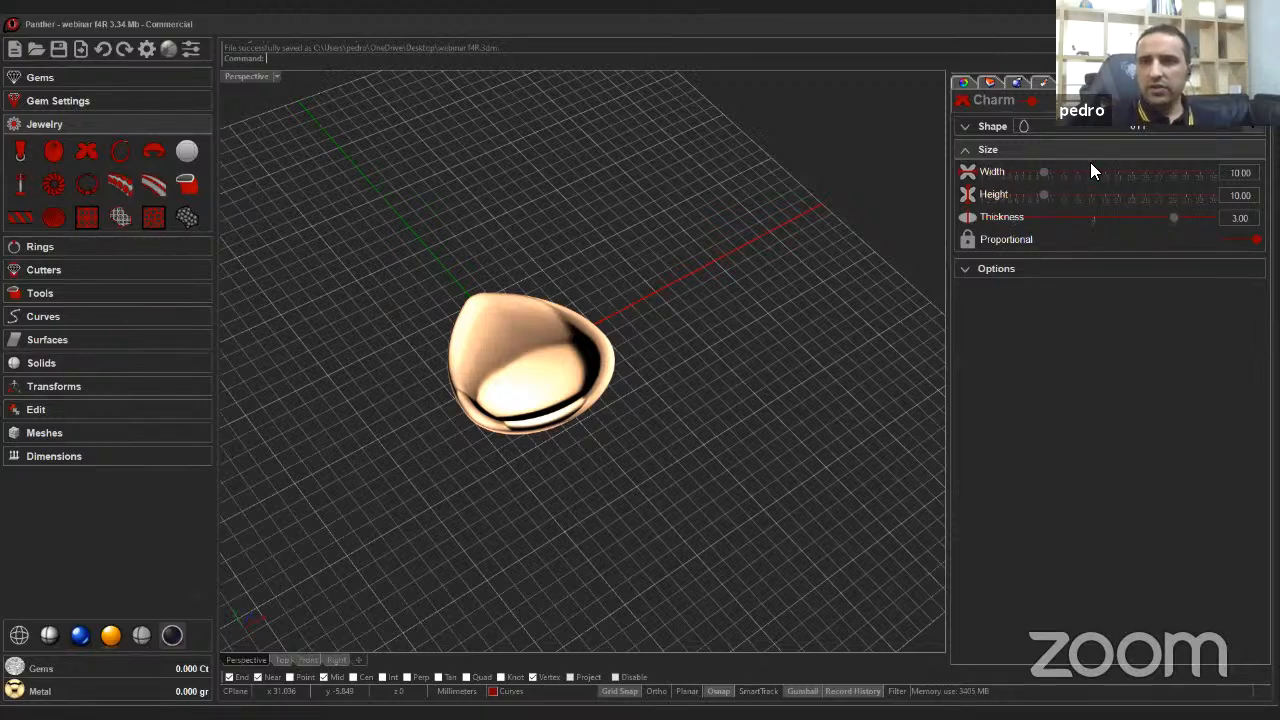
{"action": "left_click_drag", "start_coordinate": [1046, 172], "coordinate": [1130, 178]}
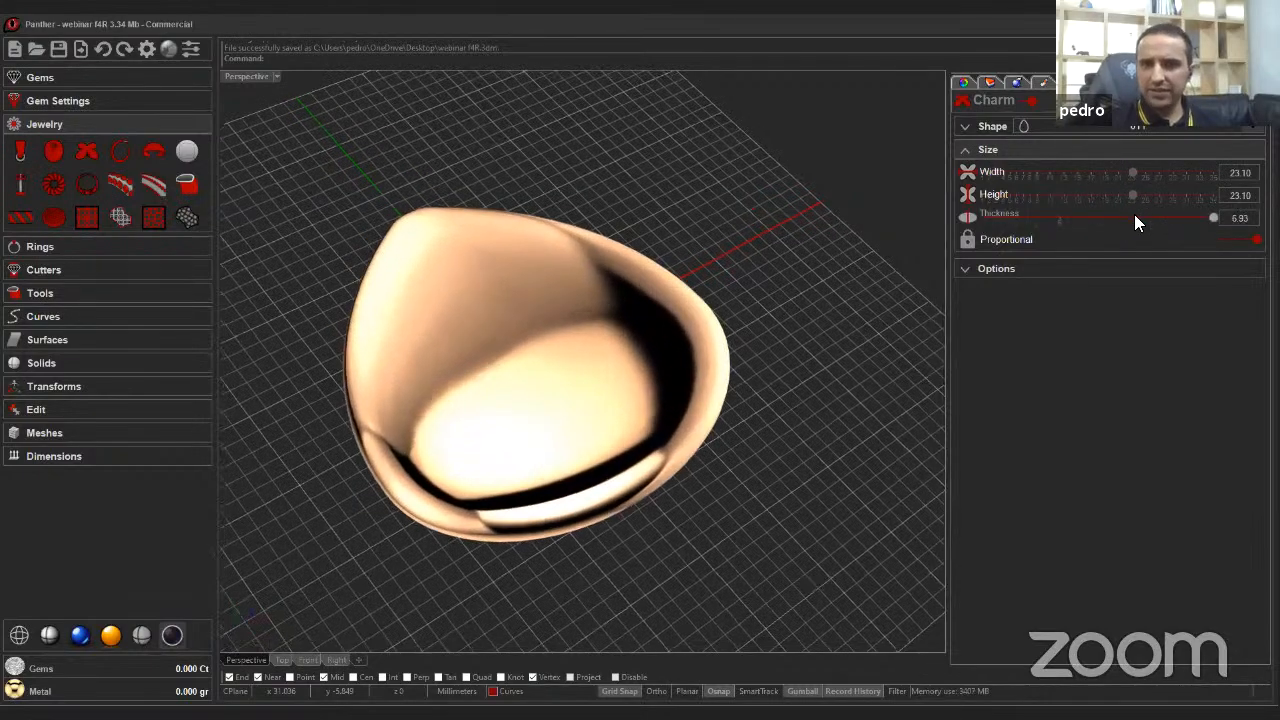
{"action": "left_click_drag", "start_coordinate": [1132, 196], "coordinate": [1146, 198]}
{"action": "left_click", "coordinate": [1230, 242]}
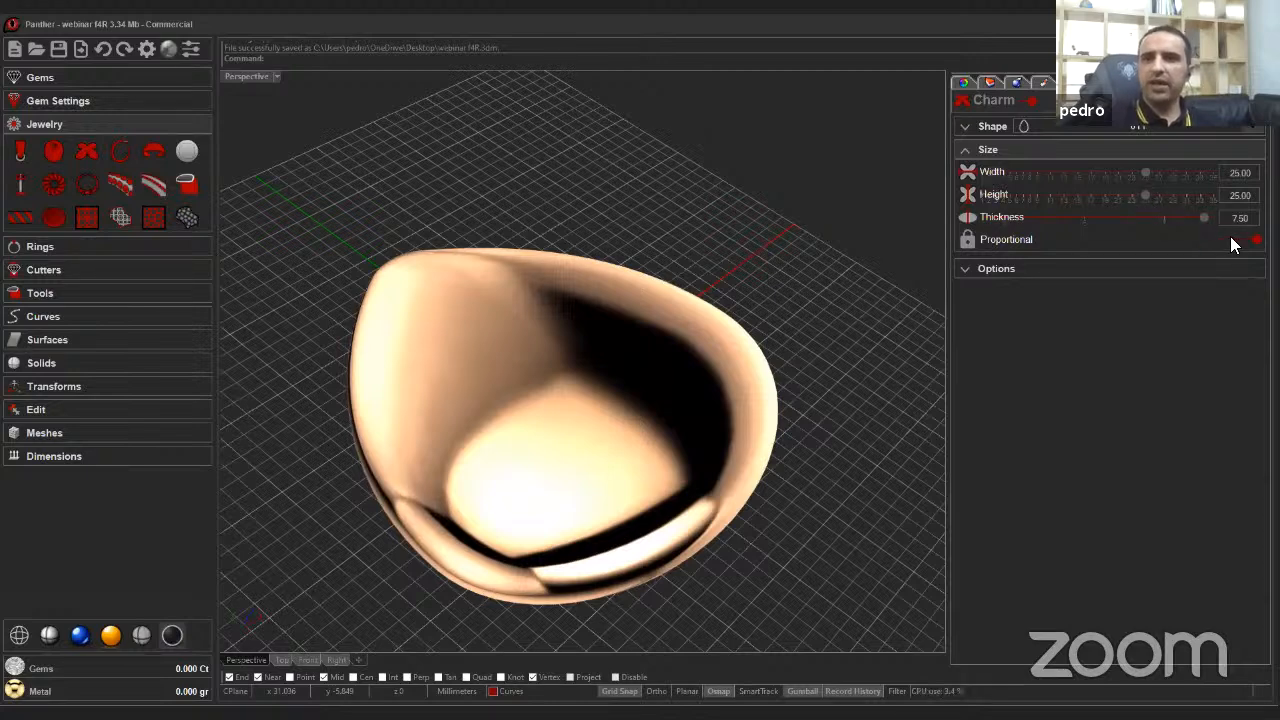
Set the charm's width to 18.00 and its thickness to 5.50, then finish the charm.
{"action": "left_click_drag", "start_coordinate": [1144, 174], "coordinate": [1096, 172]}
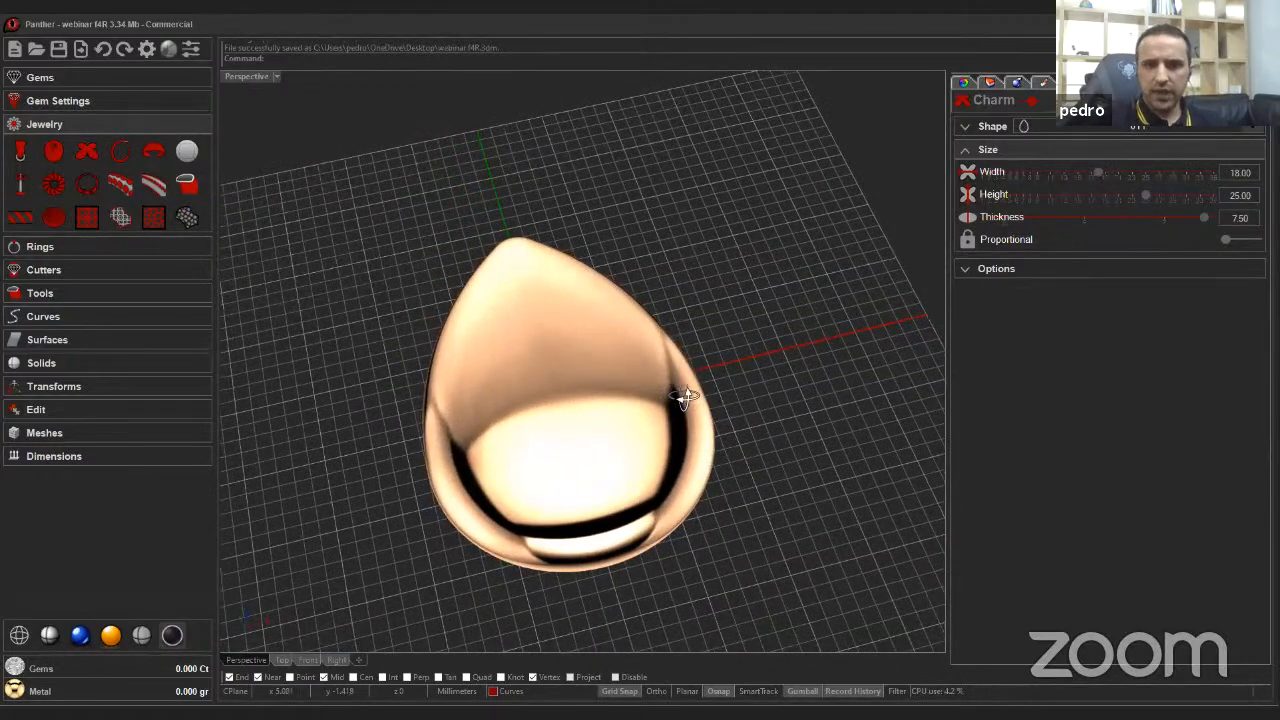
{"action": "right_click_drag", "start_coordinate": [680, 394], "coordinate": [744, 376]}
{"action": "scroll", "coordinate": [684, 396], "scroll_direction": "up", "scroll_amount": 3}
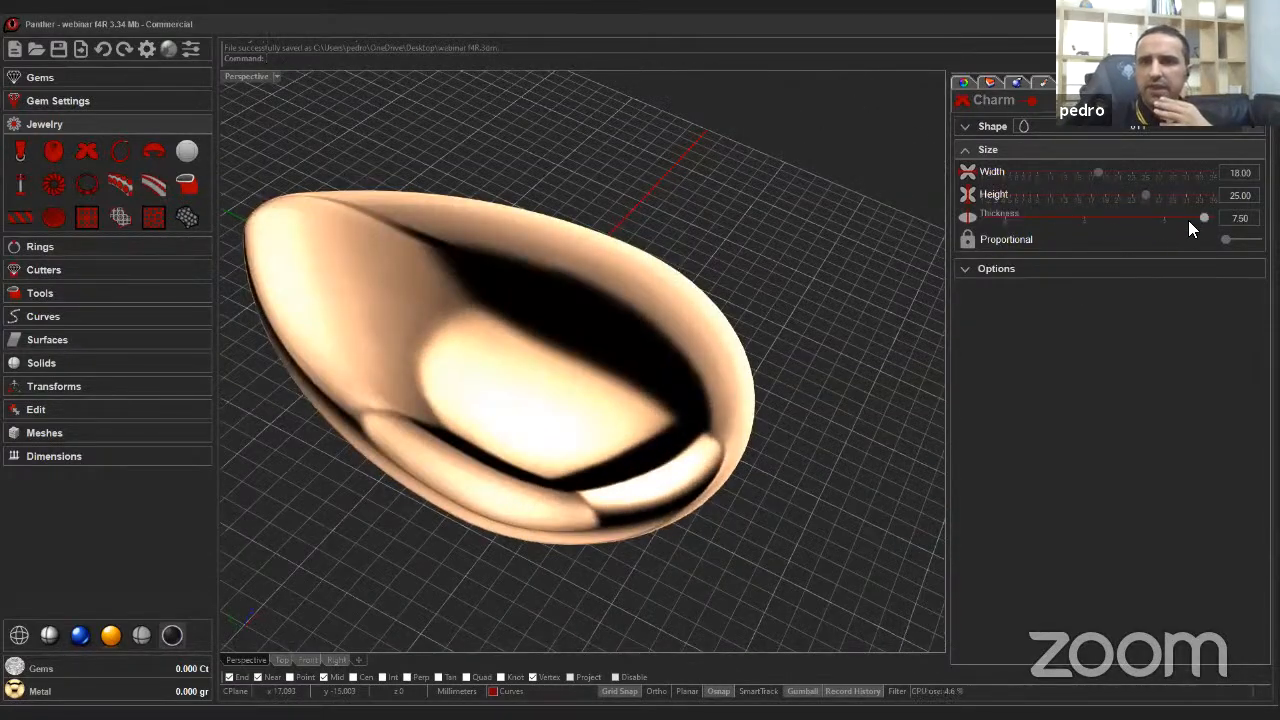
{"action": "left_click_drag", "start_coordinate": [1199, 219], "coordinate": [1046, 222]}
{"action": "right_click_drag", "start_coordinate": [802, 362], "coordinate": [1145, 158]}
{"action": "left_click", "coordinate": [866, 358]}
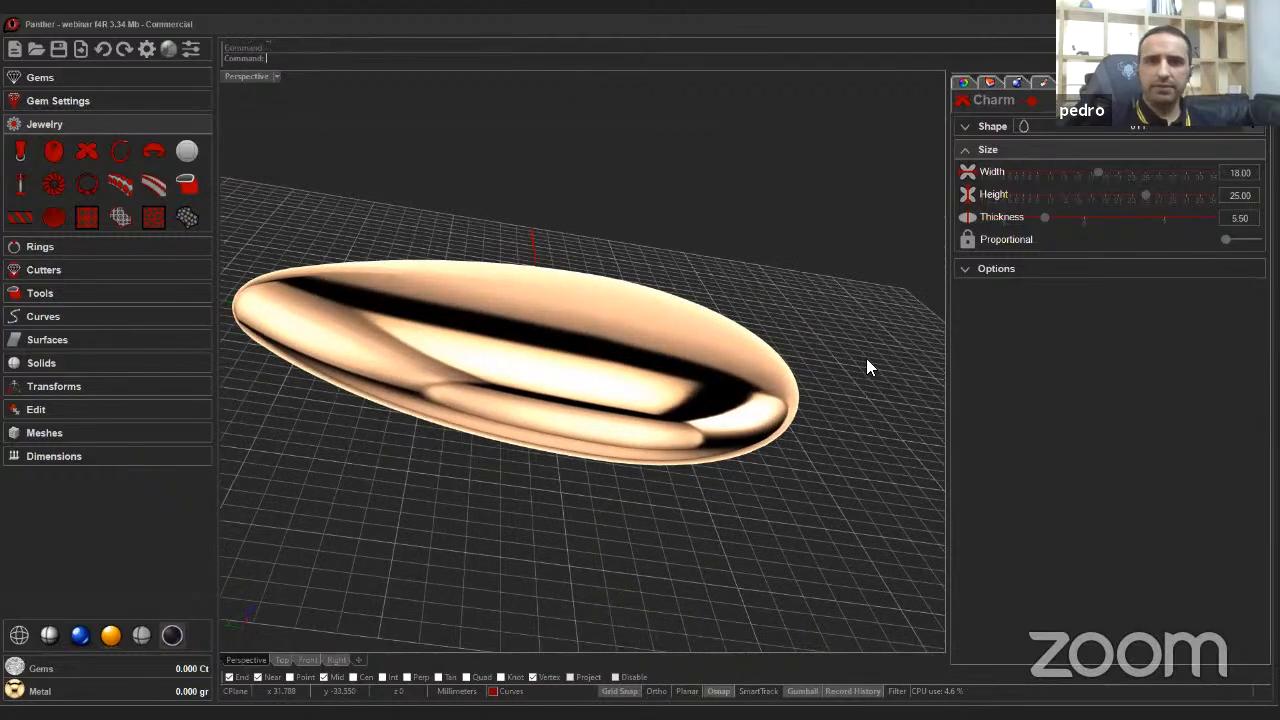
{"action": "left_click", "coordinate": [767, 365]}
{"action": "right_click_drag", "start_coordinate": [776, 358], "coordinate": [454, 277]}
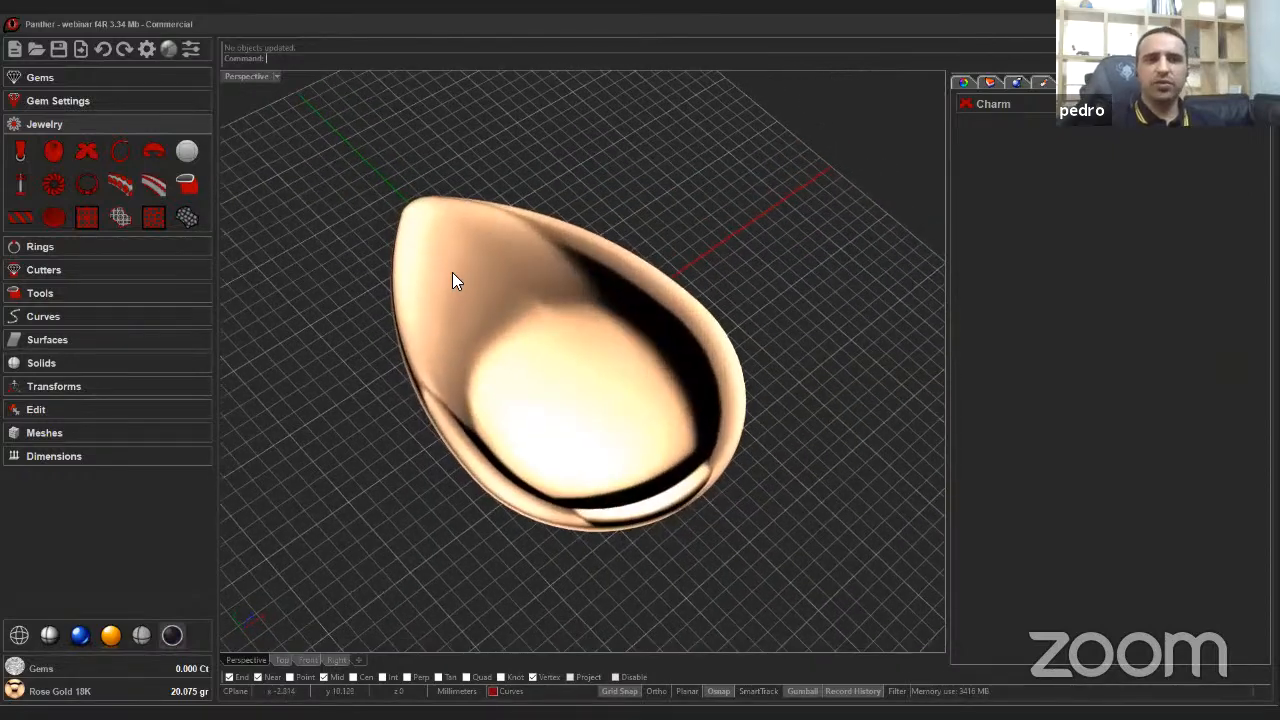
Add a Planar Cutter along Z through the charm, choosing the charm as the object to cut.
{"action": "left_click", "coordinate": [82, 271]}
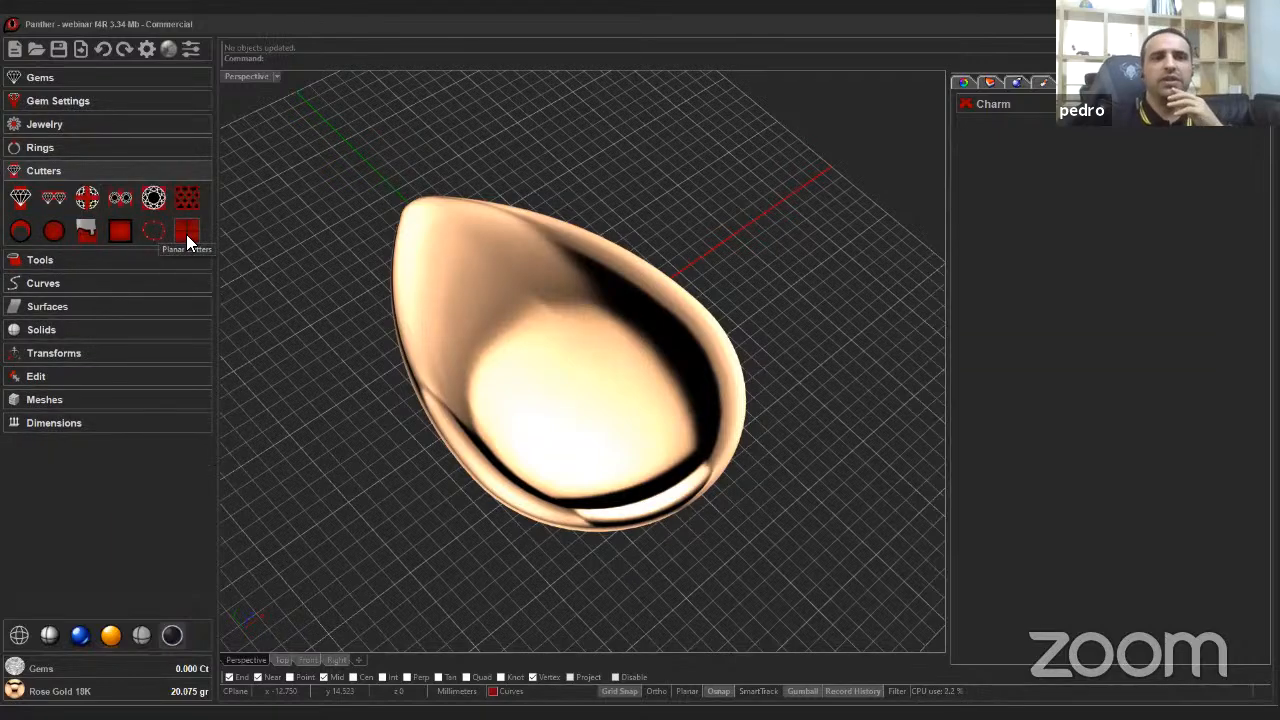
{"action": "left_click", "coordinate": [186, 234]}
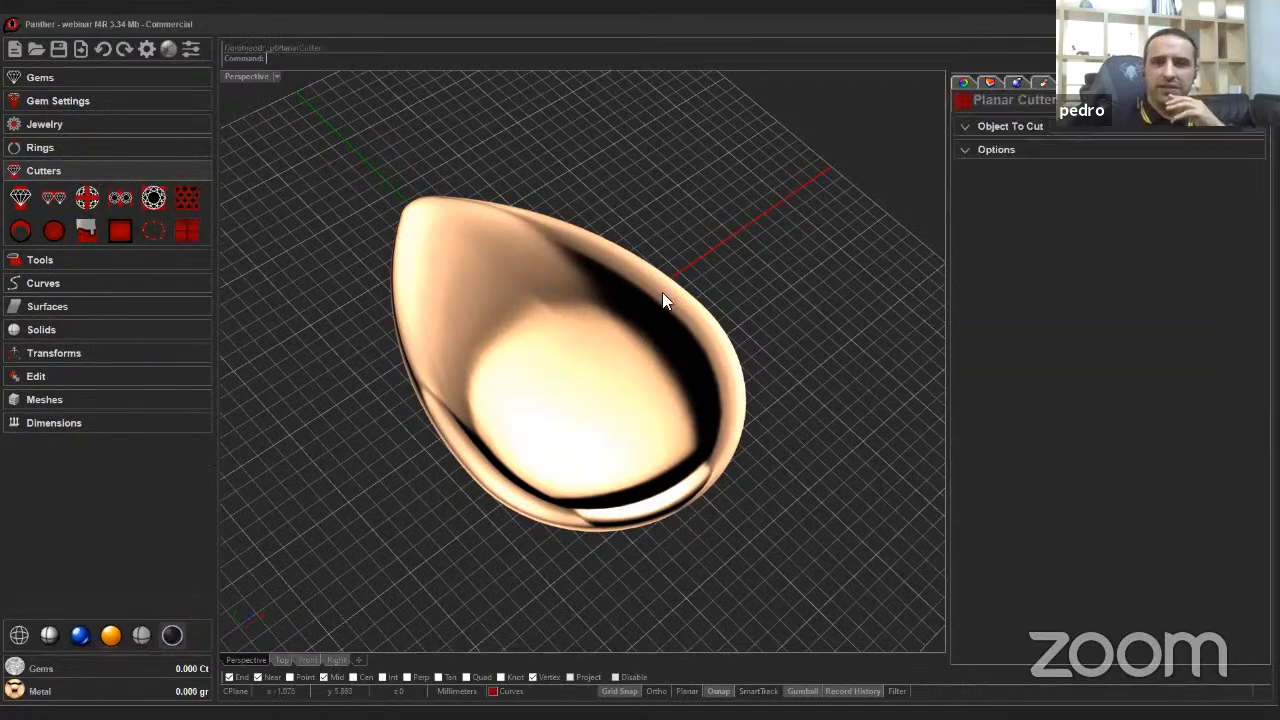
{"action": "left_click", "coordinate": [1004, 125]}
{"action": "left_click", "coordinate": [1004, 153]}
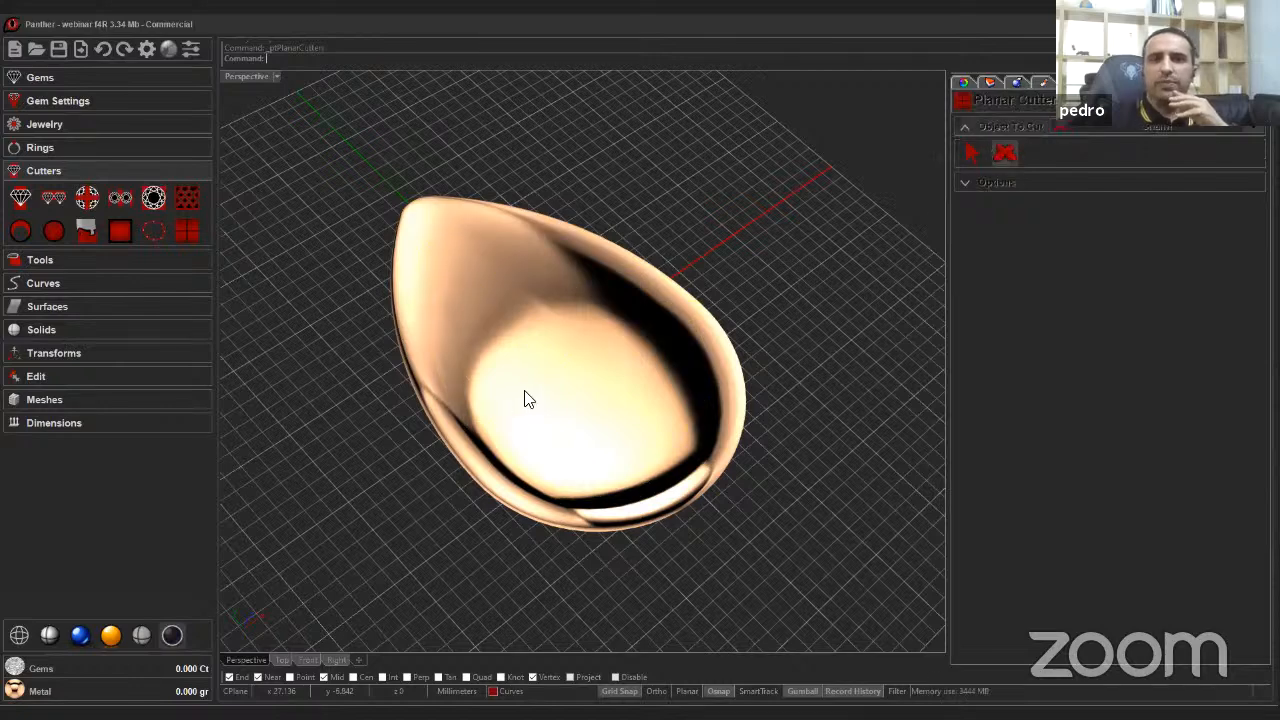
{"action": "left_click", "coordinate": [978, 184]}
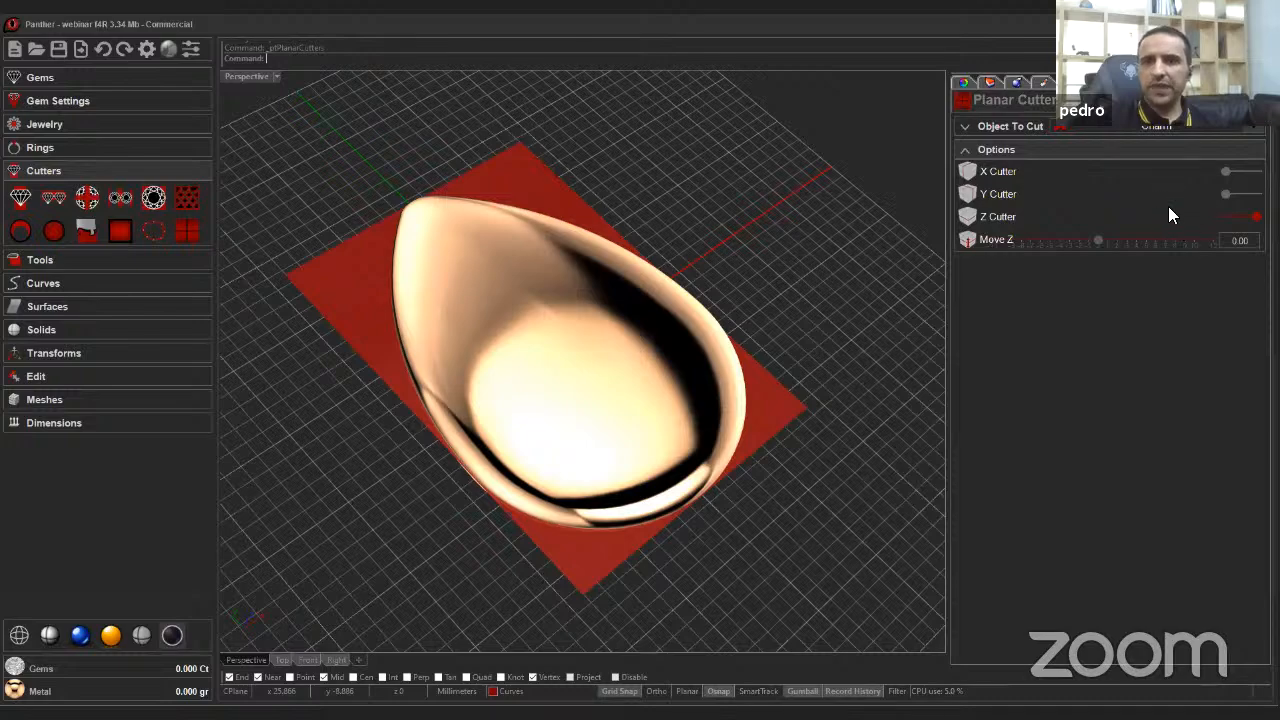
{"action": "right_click_drag", "start_coordinate": [672, 418], "coordinate": [1090, 144]}
{"action": "right_click_drag", "start_coordinate": [640, 360], "coordinate": [617, 408]}
{"action": "left_click", "coordinate": [617, 408]}
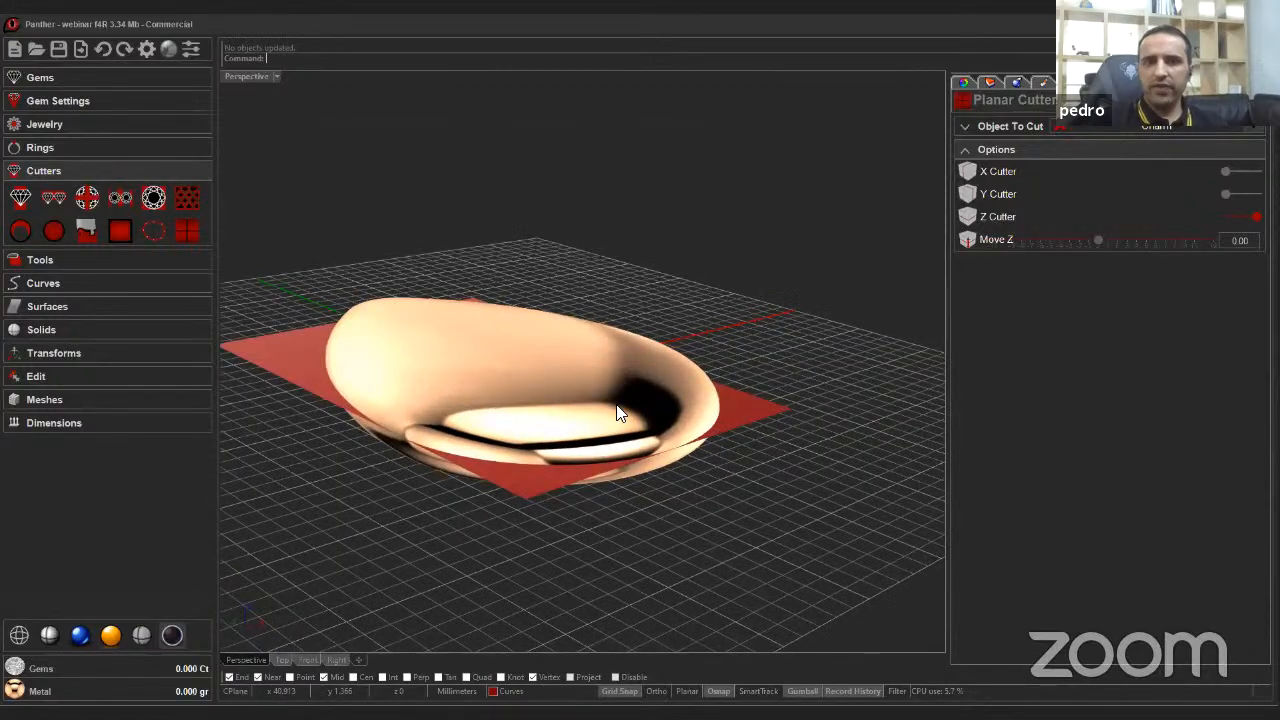
{"action": "right_click_drag", "start_coordinate": [724, 422], "coordinate": [237, 294]}
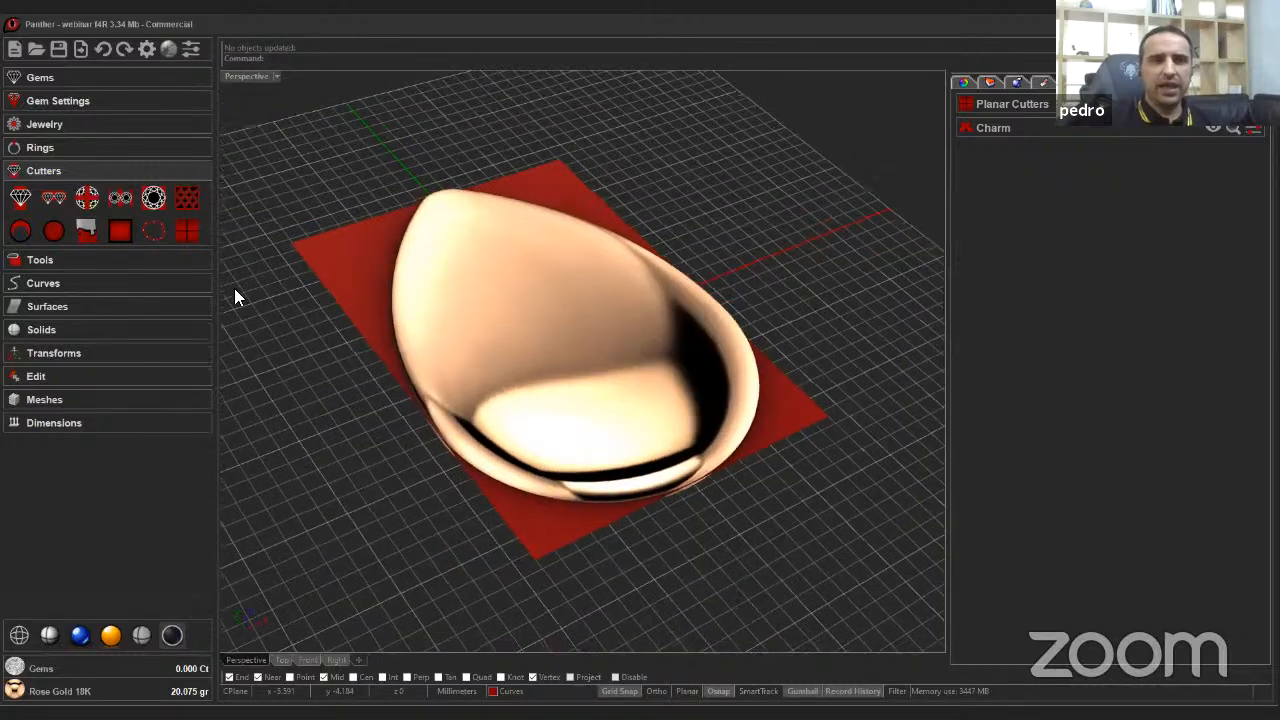
Boolean Split the charm as Object A using the planar cutter as Object B.
{"action": "left_click", "coordinate": [72, 259]}
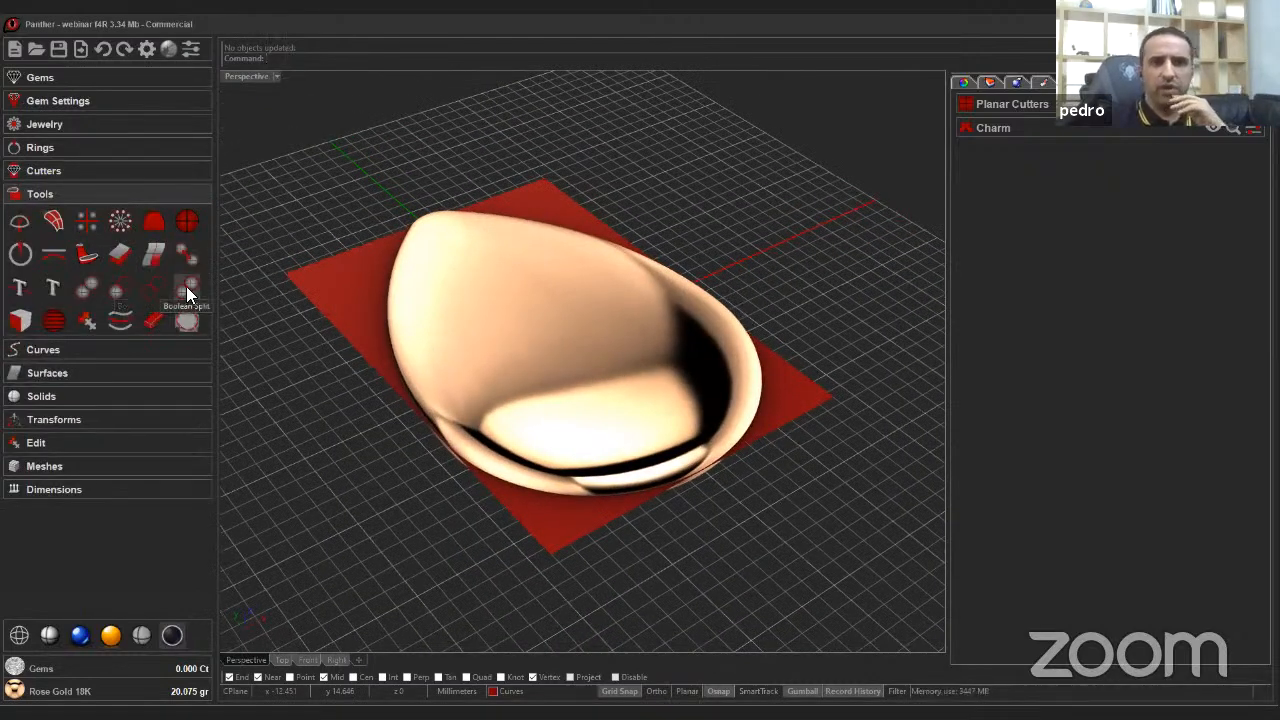
{"action": "left_click", "coordinate": [186, 286]}
{"action": "left_click", "coordinate": [1042, 174]}
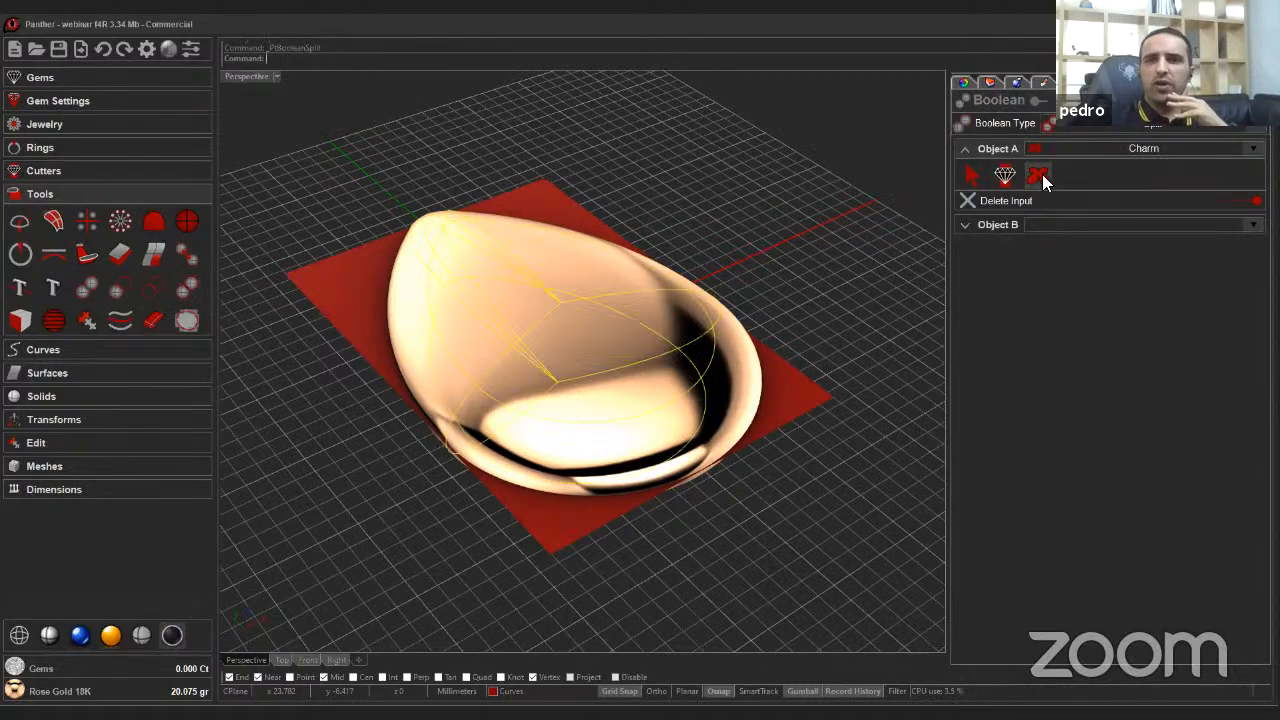
{"action": "left_click", "coordinate": [1042, 174]}
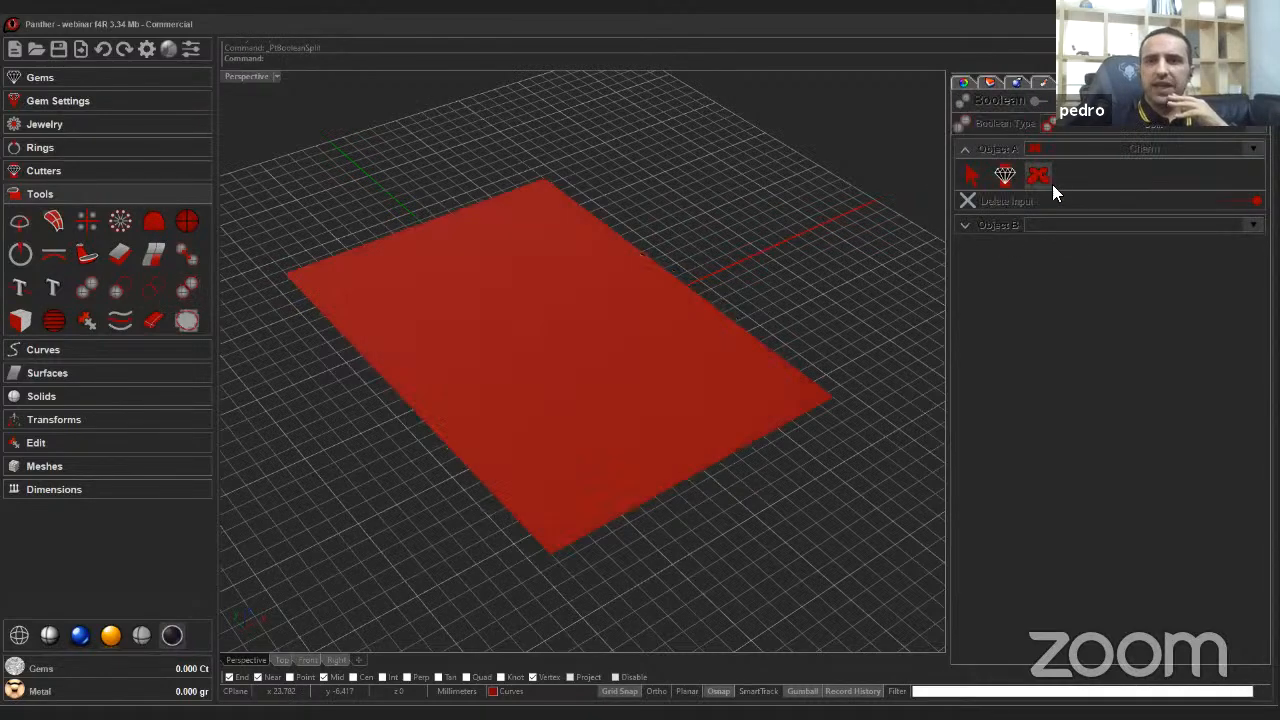
{"action": "left_click", "coordinate": [994, 226]}
{"action": "left_click", "coordinate": [1004, 198]}
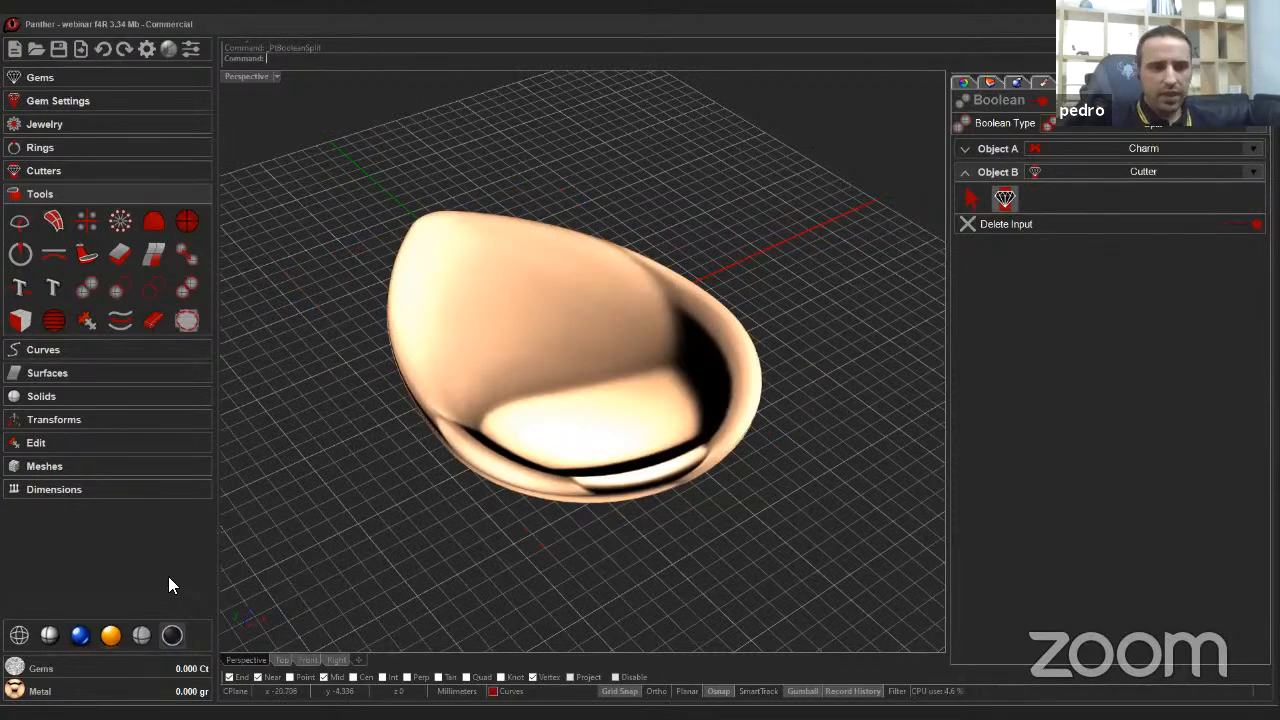
Switch the viewport to shaded display, select one split piece, and save the file.
{"action": "left_click", "coordinate": [49, 635]}
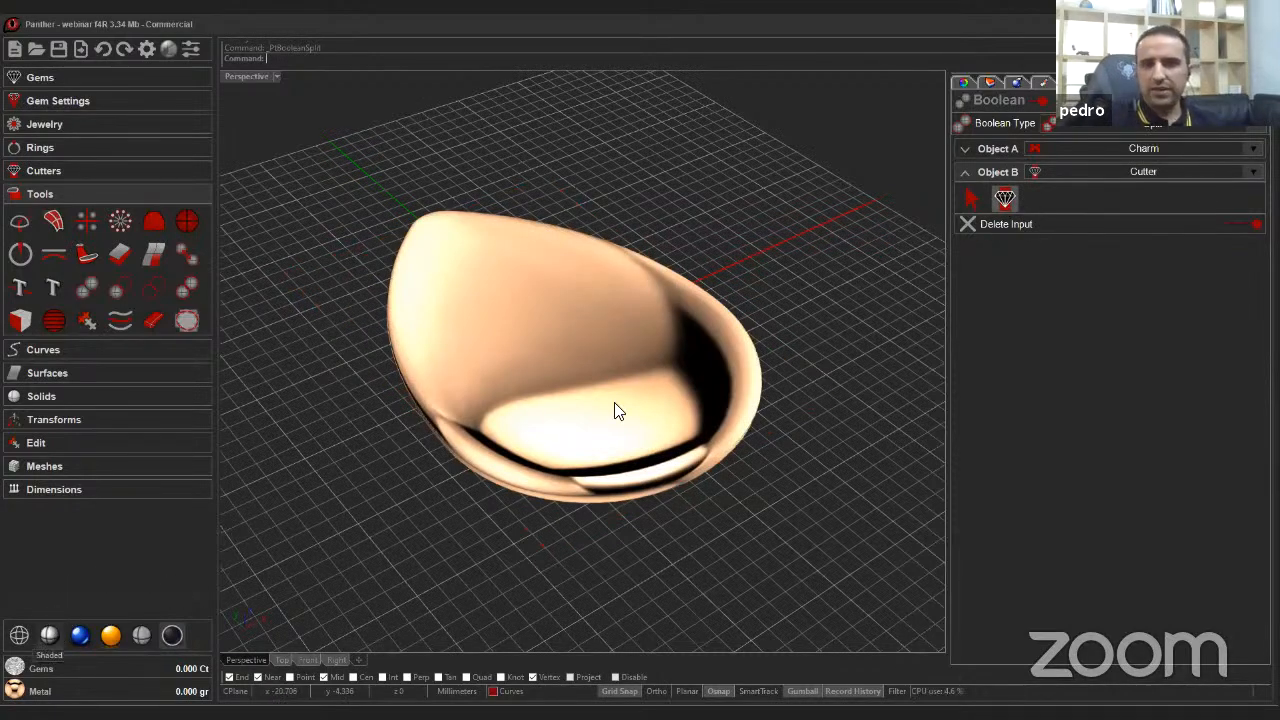
{"action": "mouse_move", "coordinate": [614, 409]}
{"action": "right_mouse_down"}
{"action": "mouse_move", "coordinate": [658, 372]}
{"action": "mouse_move", "coordinate": [565, 345]}
{"action": "right_mouse_up"}
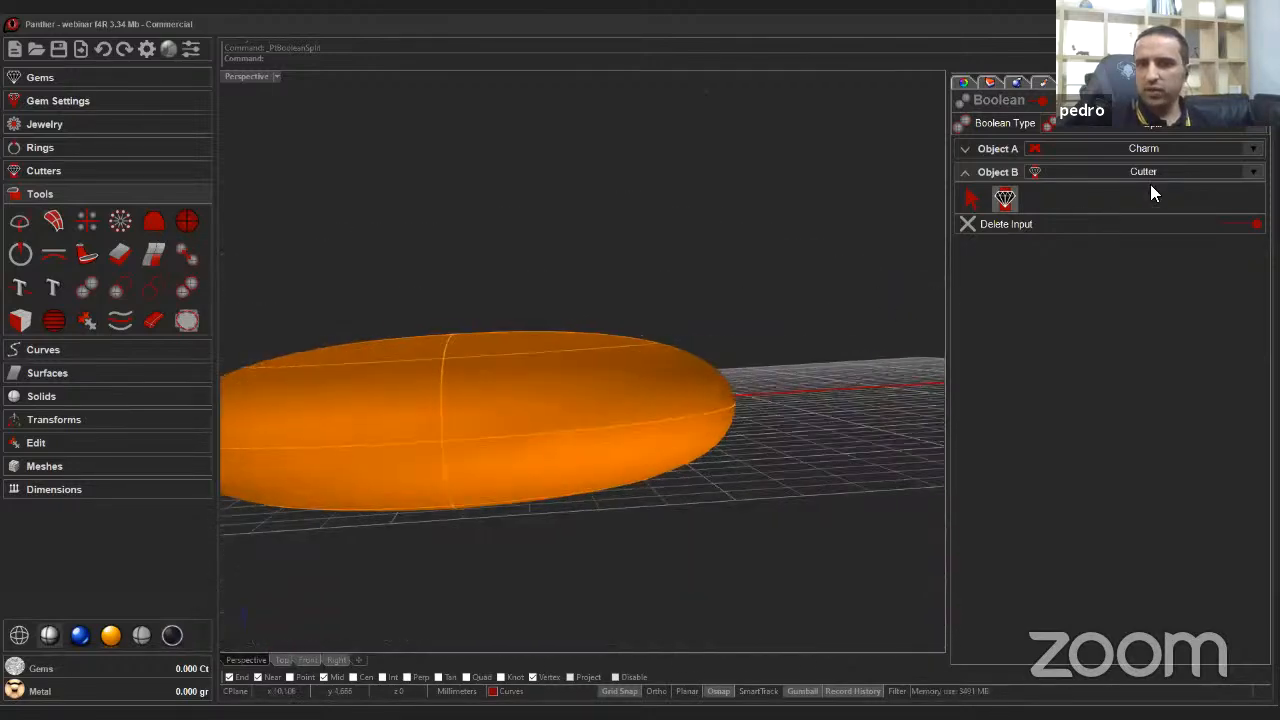
{"action": "left_click", "coordinate": [640, 378]}
{"action": "right_click_drag", "start_coordinate": [670, 441], "coordinate": [660, 369]}
{"action": "right_click_drag", "start_coordinate": [728, 451], "coordinate": [723, 491]}
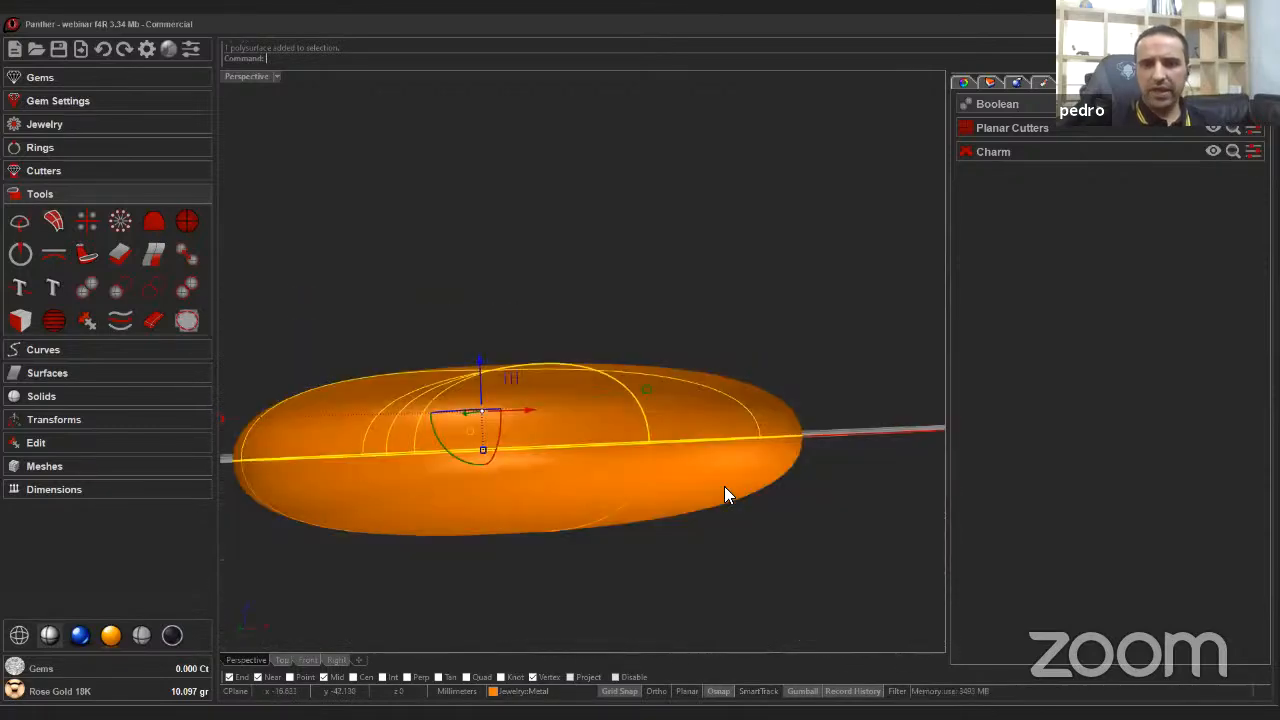
{"action": "right_click_drag", "start_coordinate": [397, 333], "coordinate": [658, 264]}
{"action": "left_click", "coordinate": [658, 264]}
{"action": "scroll", "coordinate": [658, 272], "scroll_direction": "down", "scroll_amount": 2}
{"action": "key", "text": "ctrl+s"}
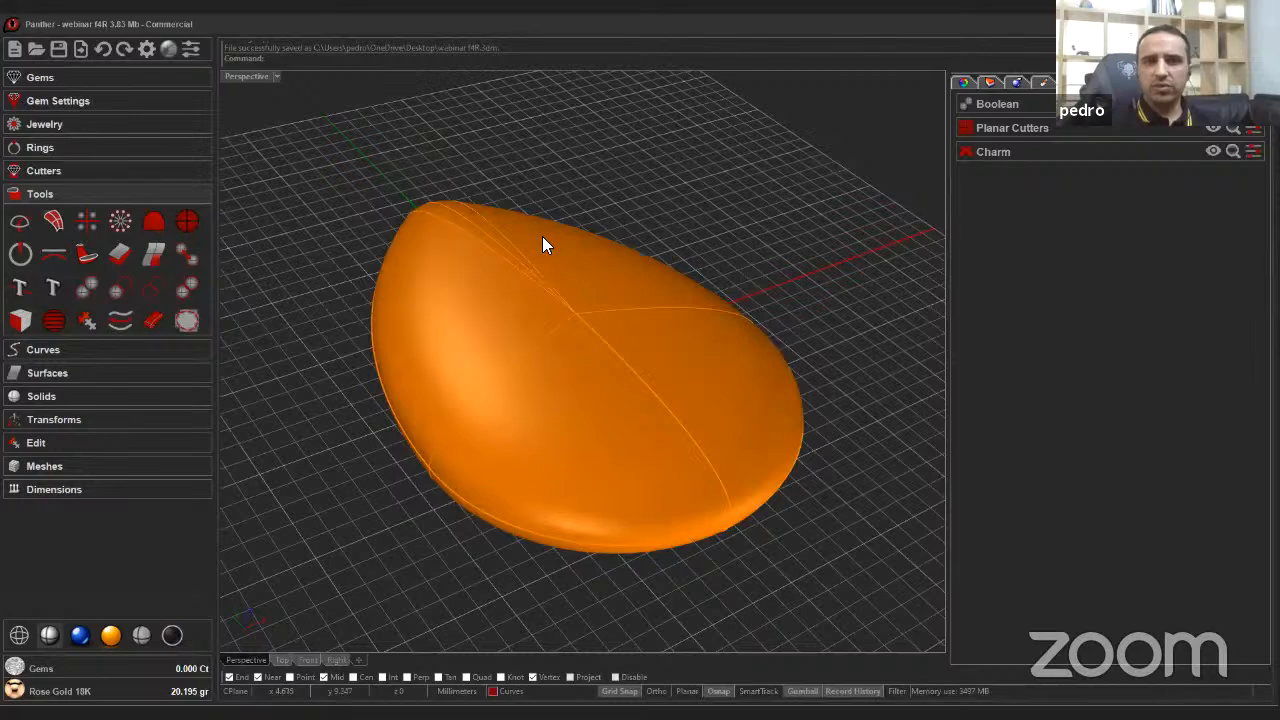
Hide the upper half of the split charm.
{"action": "right_click_drag", "start_coordinate": [623, 260], "coordinate": [666, 457]}
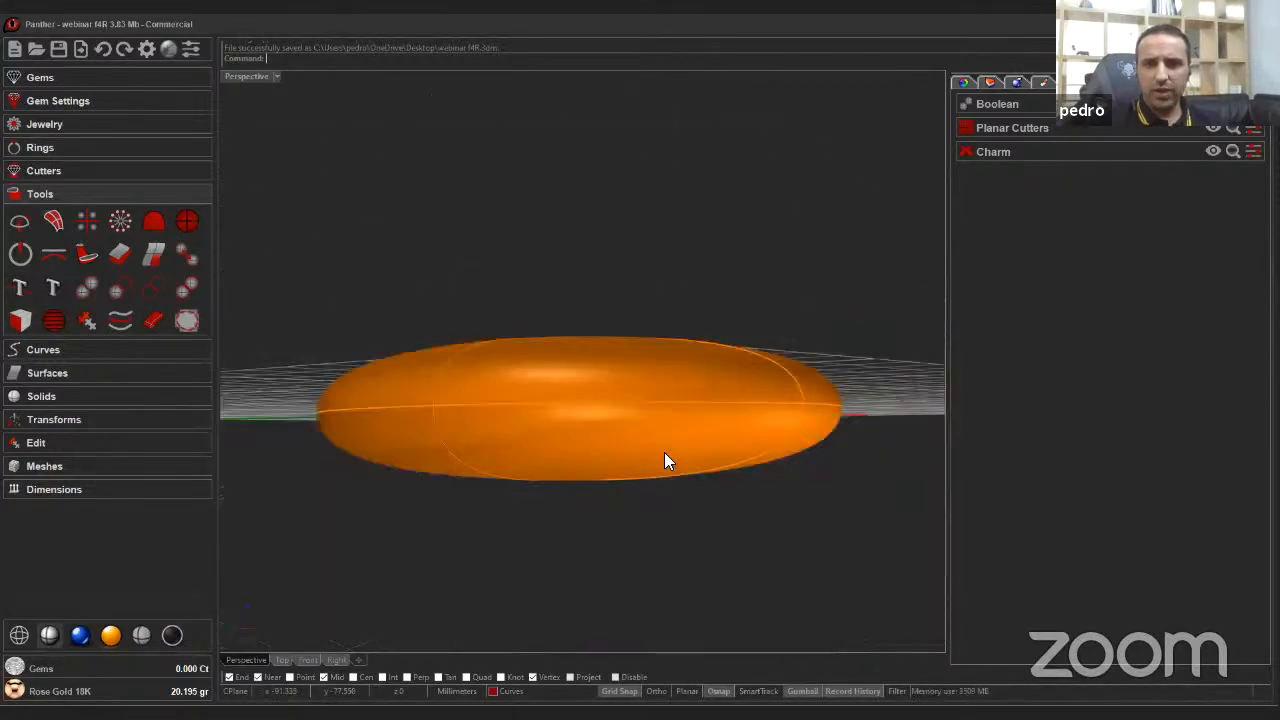
{"action": "left_click", "coordinate": [666, 458]}
{"action": "right_click", "coordinate": [728, 494]}
{"action": "left_click", "coordinate": [743, 537]}
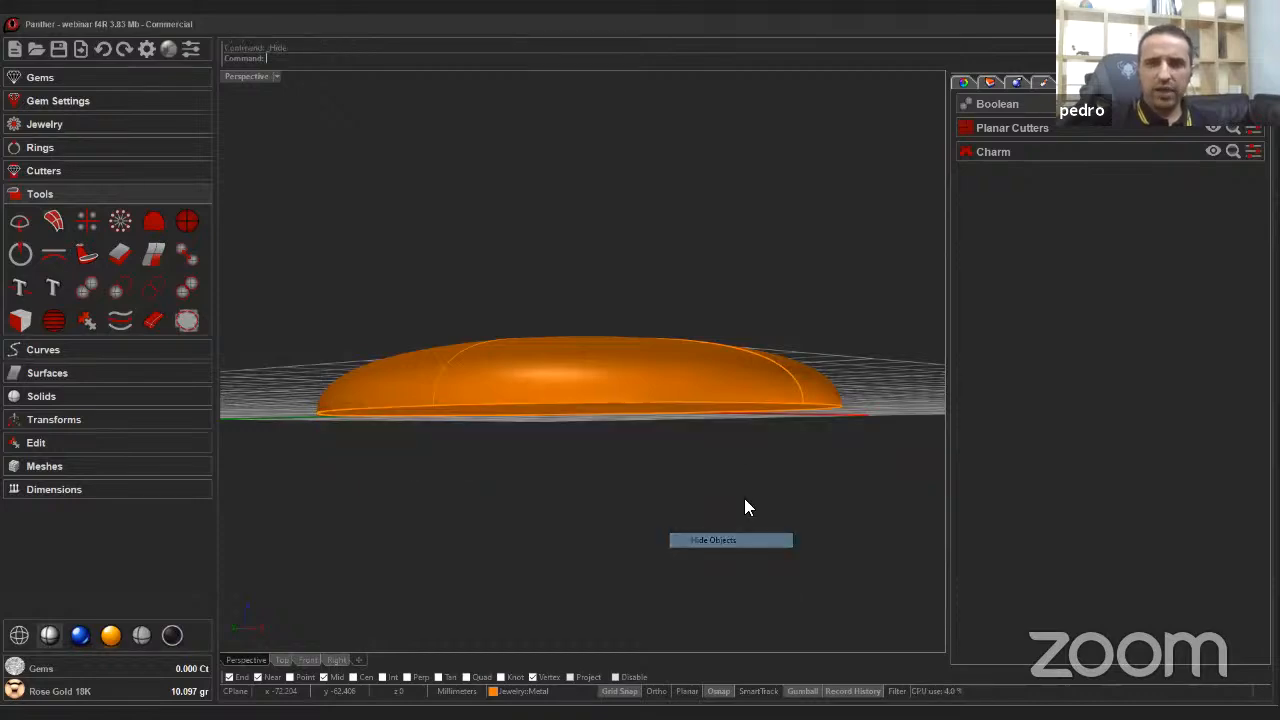
{"action": "right_click_drag", "start_coordinate": [742, 454], "coordinate": [394, 337]}
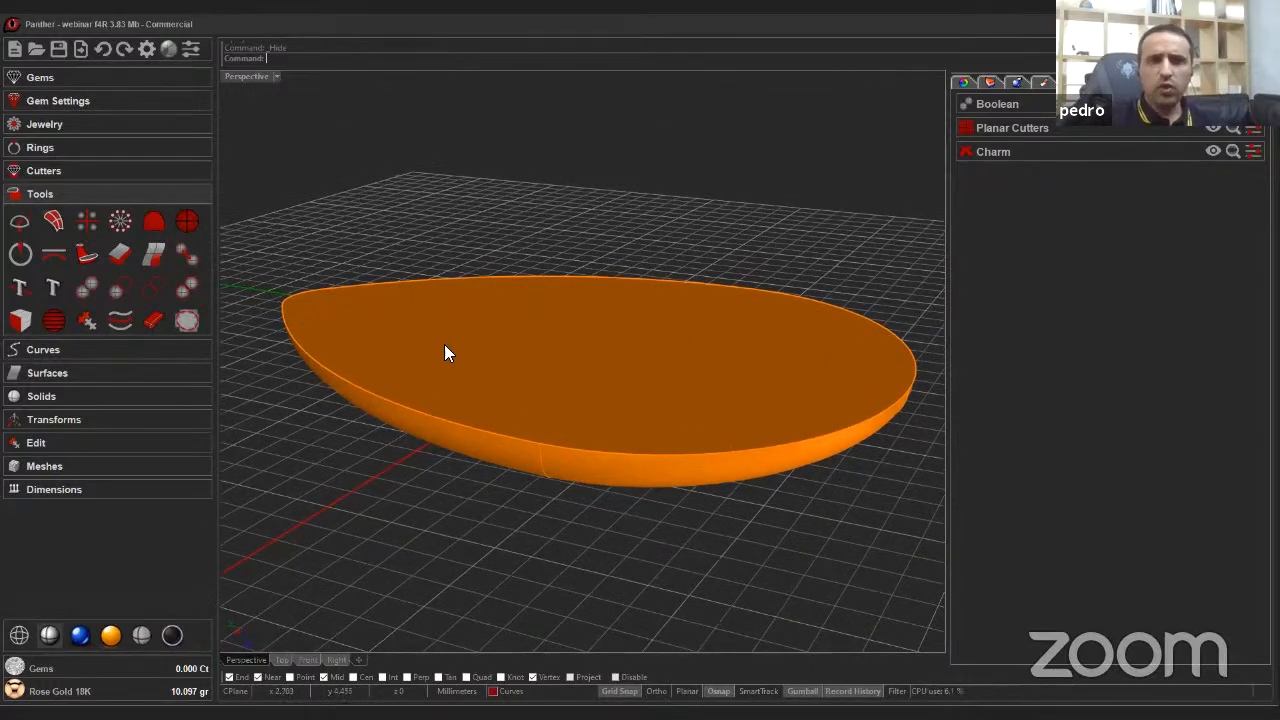
{"action": "right_click_drag", "start_coordinate": [610, 340], "coordinate": [600, 342]}
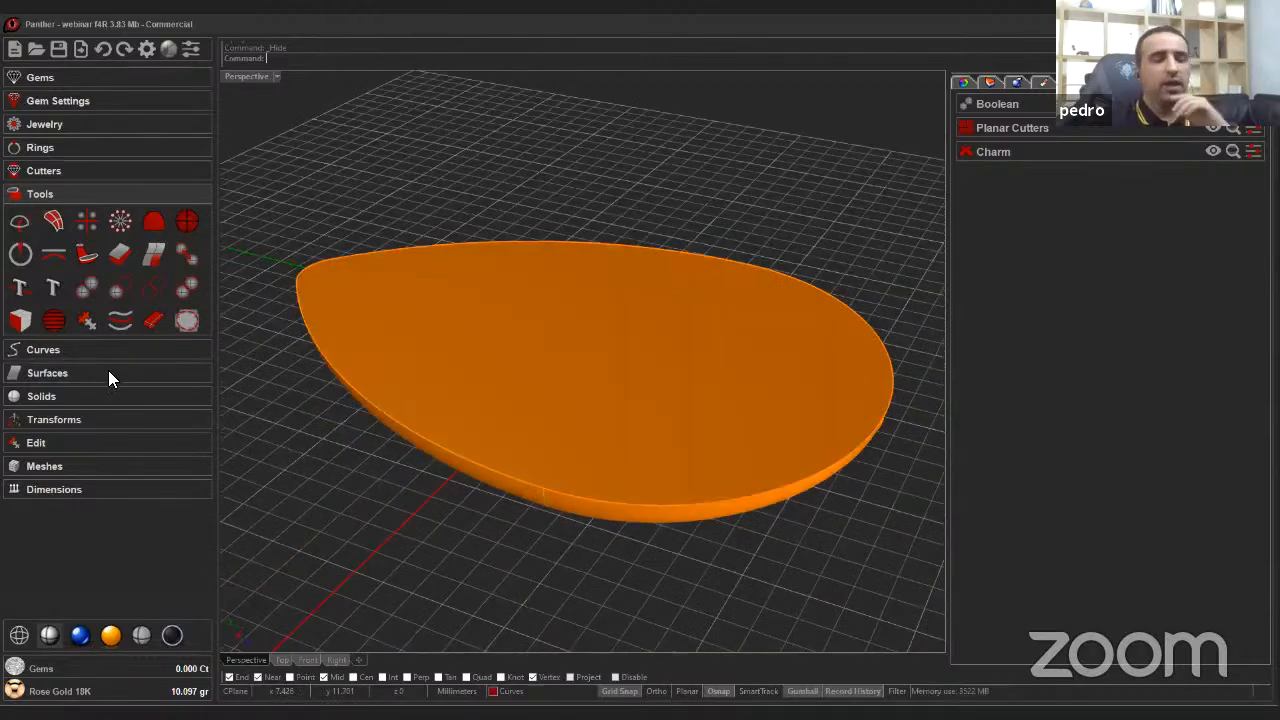
{"action": "left_click", "coordinate": [90, 396]}
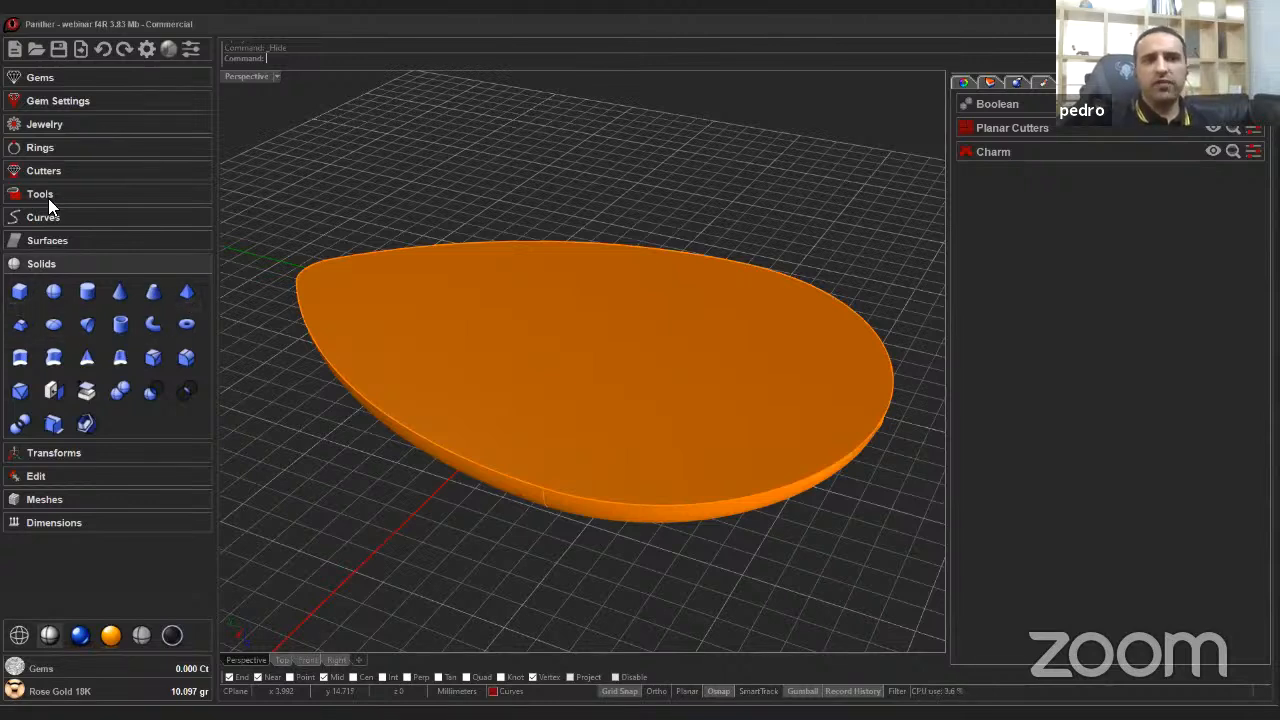
{"action": "left_click", "coordinate": [50, 124]}
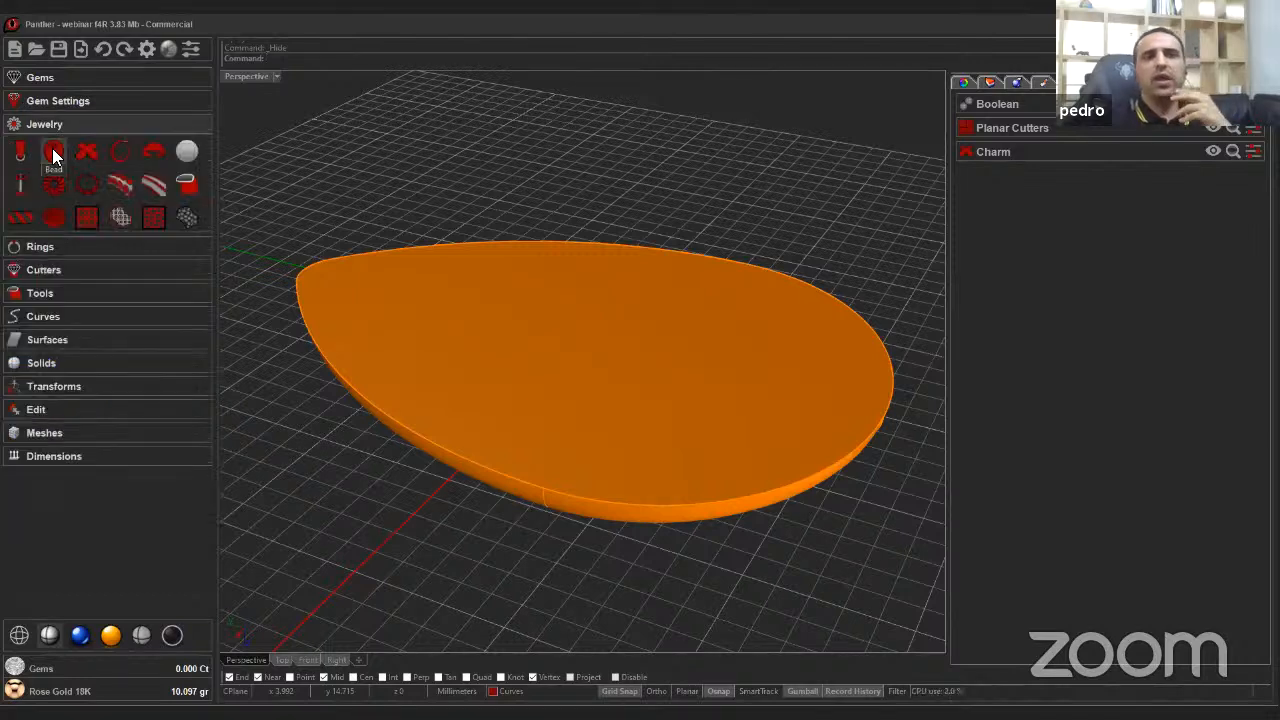
{"action": "left_click", "coordinate": [1082, 106]}
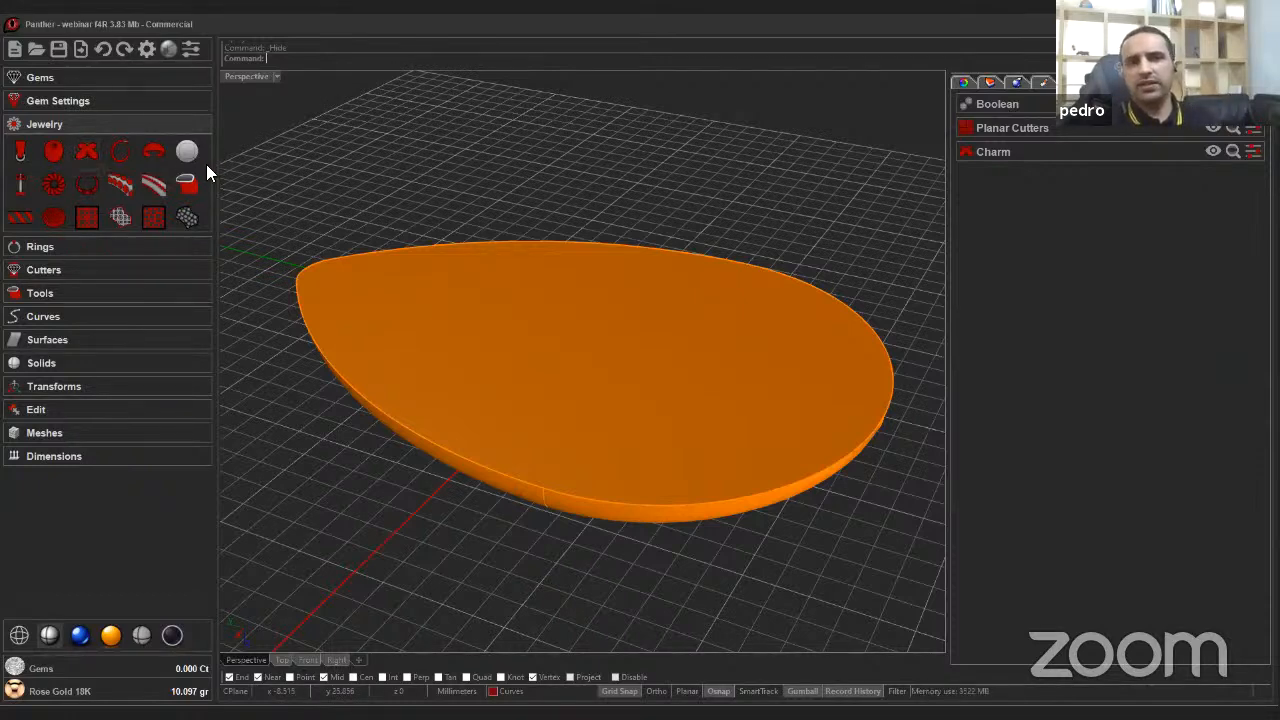
Insert a new charm and choose the teardrop shape for it.
{"action": "left_click", "coordinate": [85, 158]}
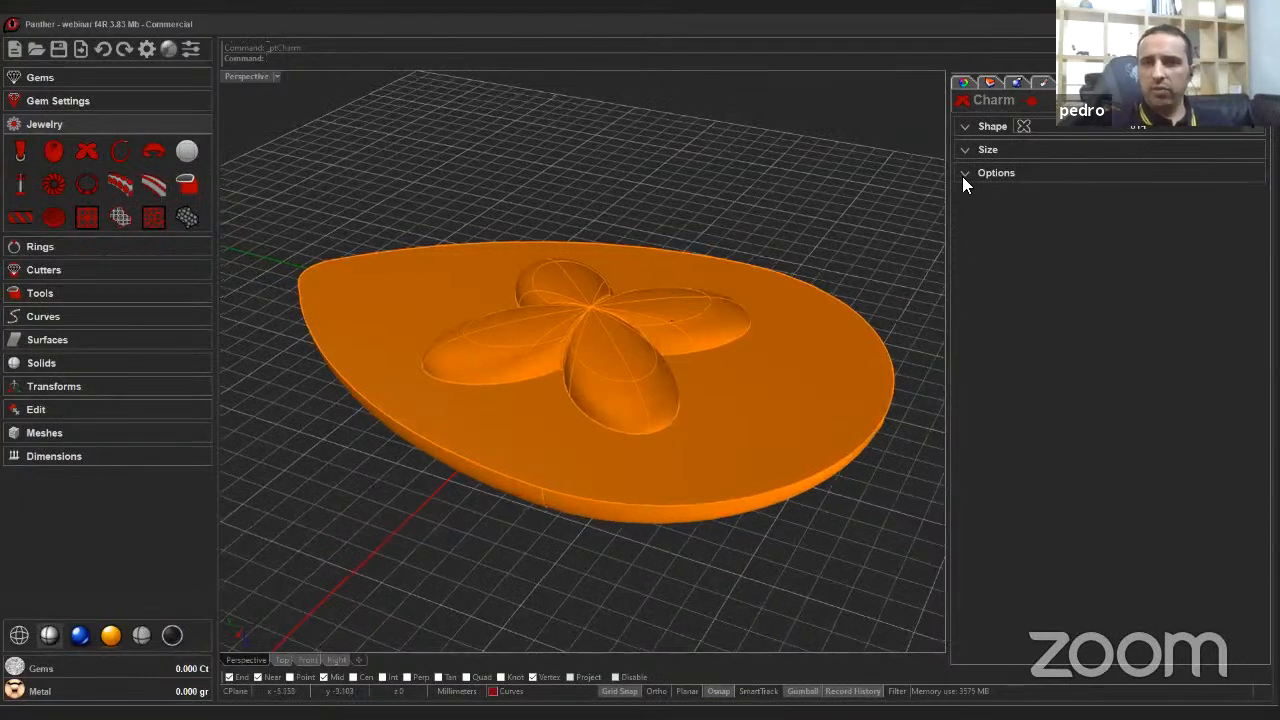
{"action": "left_click", "coordinate": [962, 124]}
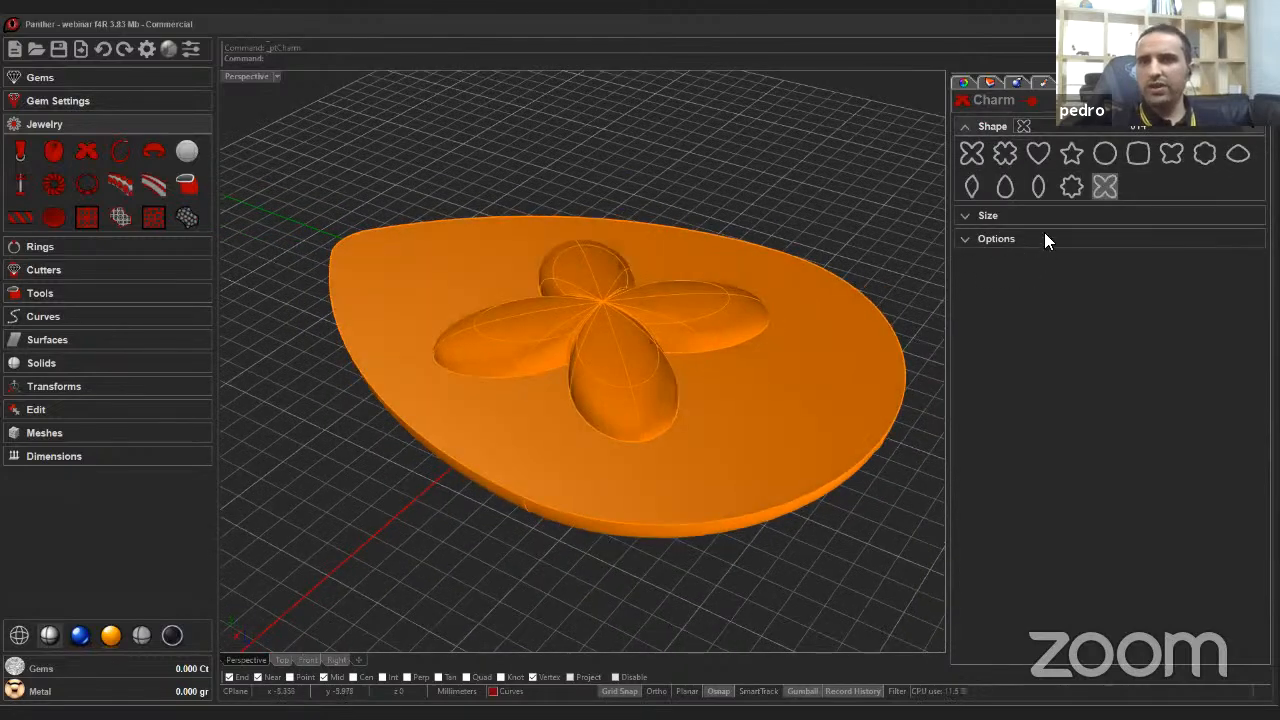
{"action": "left_click", "coordinate": [1006, 186]}
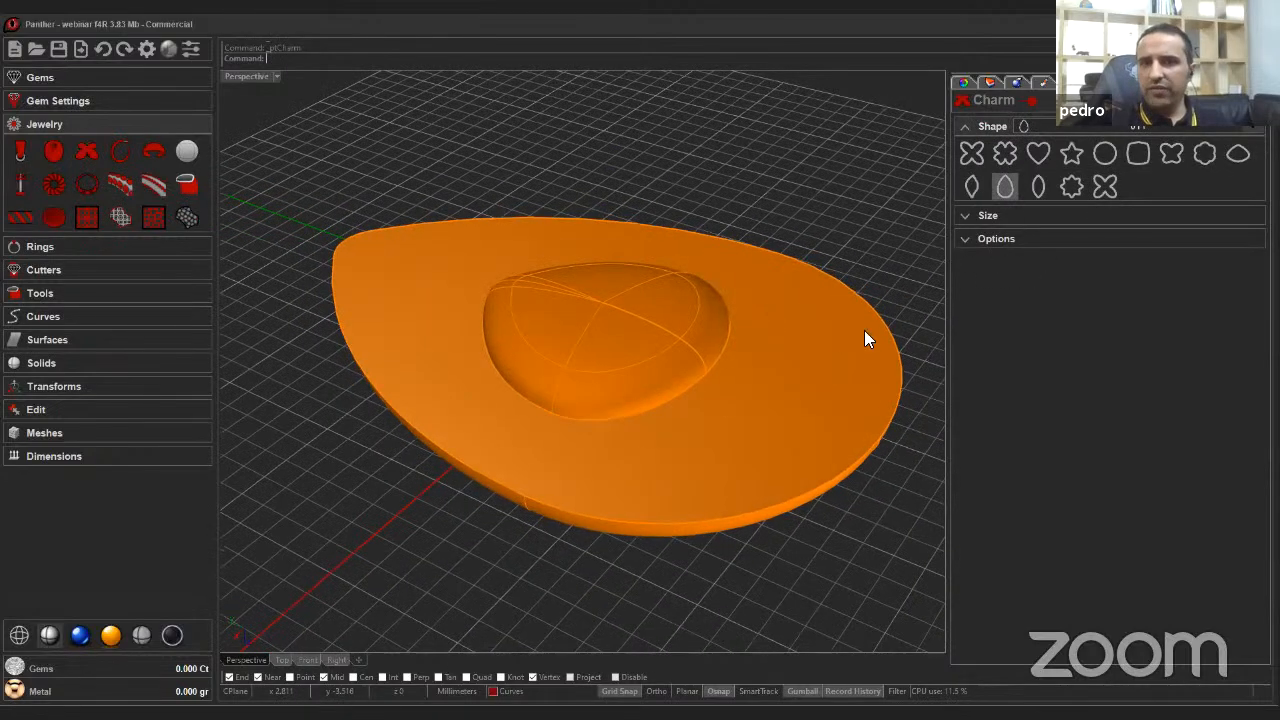
{"action": "left_click", "coordinate": [984, 214]}
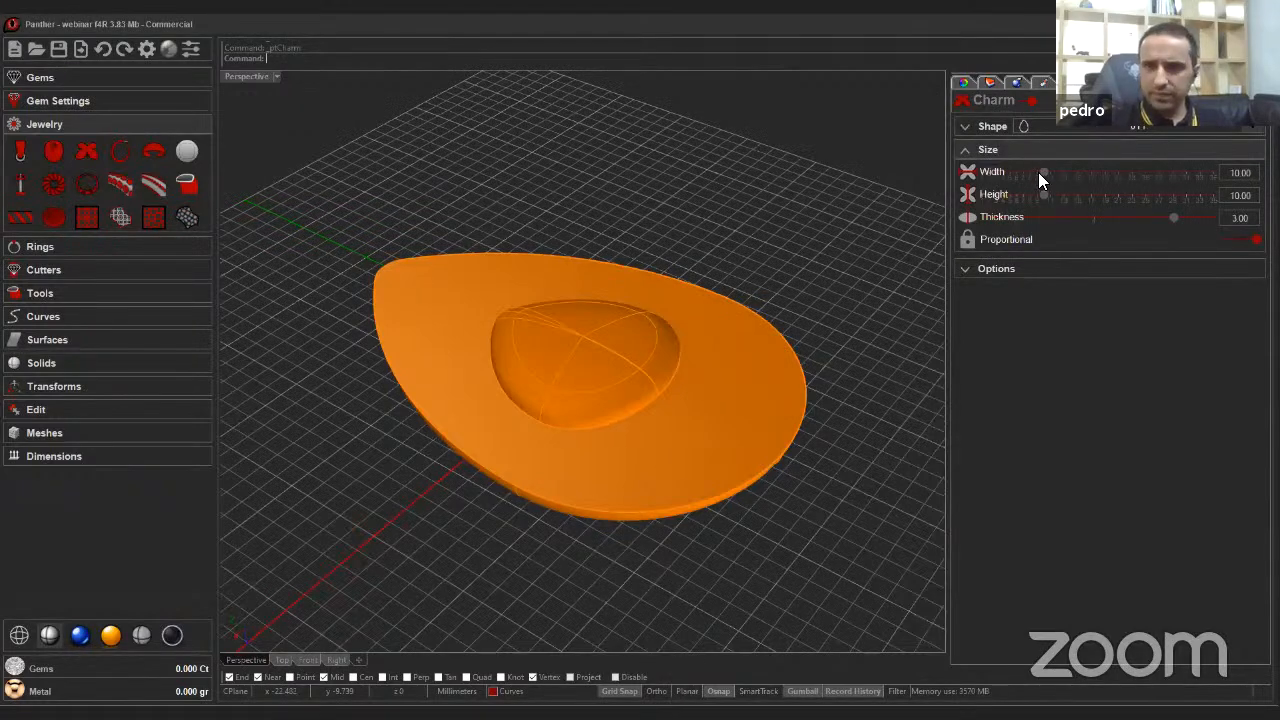
Size the new teardrop charm to 23 mm, then narrow its width to 16 mm.
{"action": "left_click_drag", "start_coordinate": [1042, 168], "coordinate": [1131, 172]}
{"action": "right_click_drag", "start_coordinate": [491, 314], "coordinate": [945, 380]}
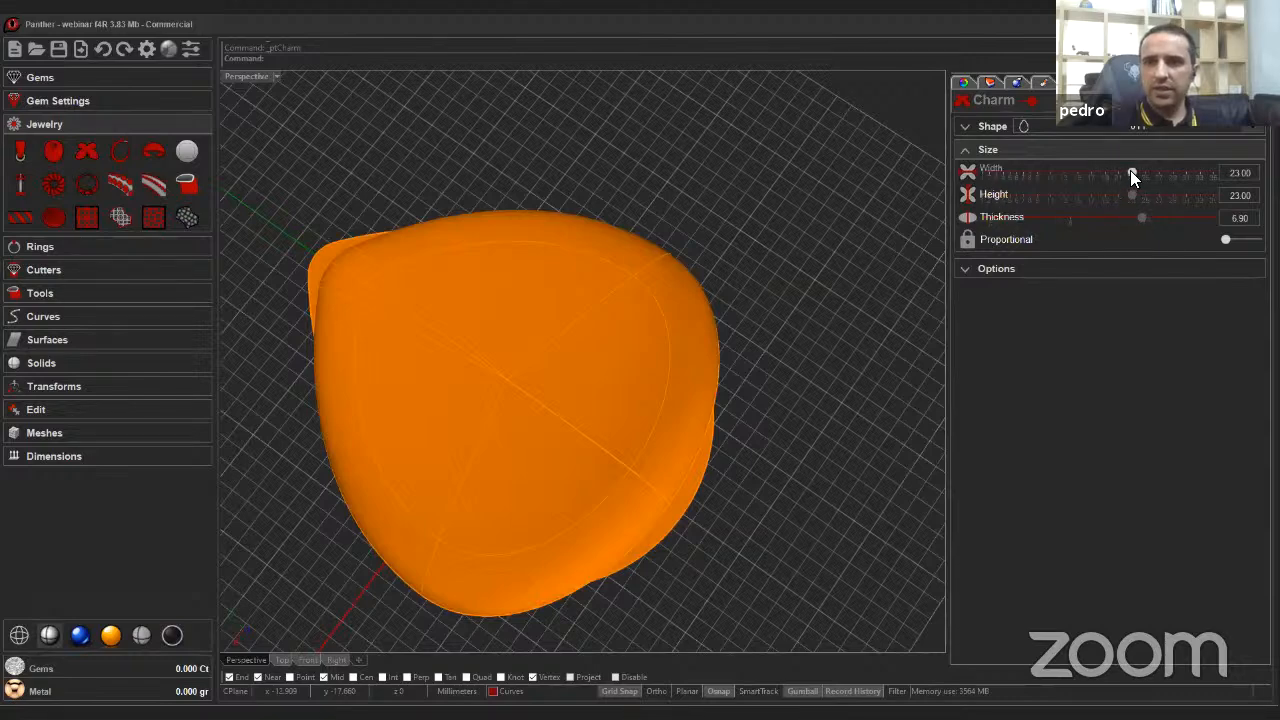
{"action": "left_click_drag", "start_coordinate": [1130, 170], "coordinate": [1082, 178]}
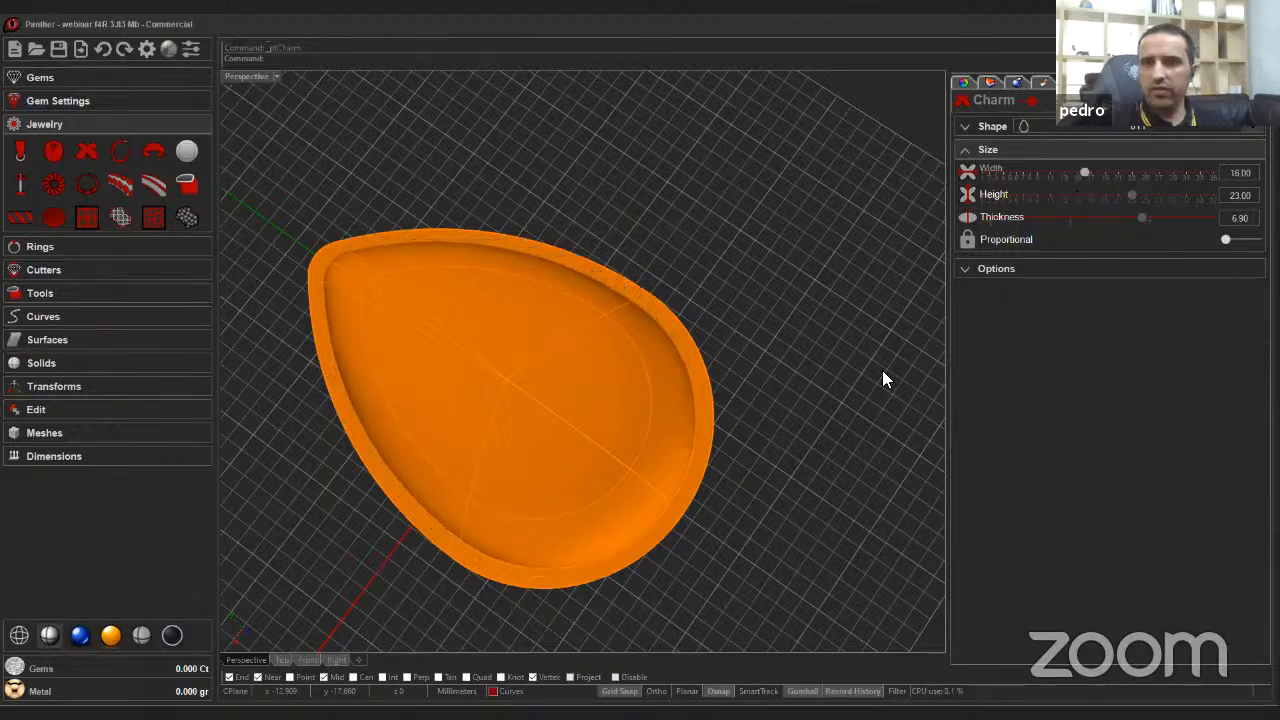
Reduce the new charm's thickness to 4.10 mm and finish the charm command.
{"action": "right_click_drag", "start_coordinate": [514, 556], "coordinate": [390, 504]}
{"action": "scroll", "coordinate": [390, 504], "scroll_direction": "up", "scroll_amount": 3}
{"action": "right_click_drag", "start_coordinate": [780, 430], "coordinate": [1009, 318]}
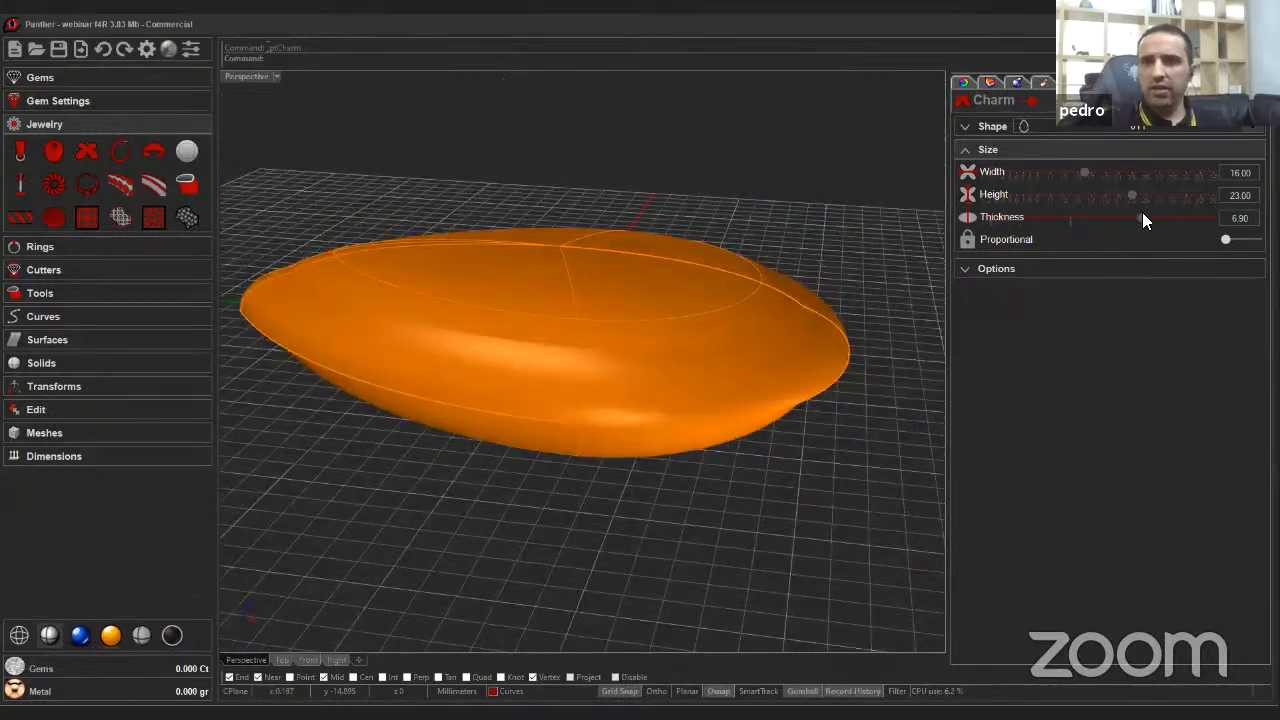
{"action": "left_click_drag", "start_coordinate": [1142, 214], "coordinate": [991, 240]}
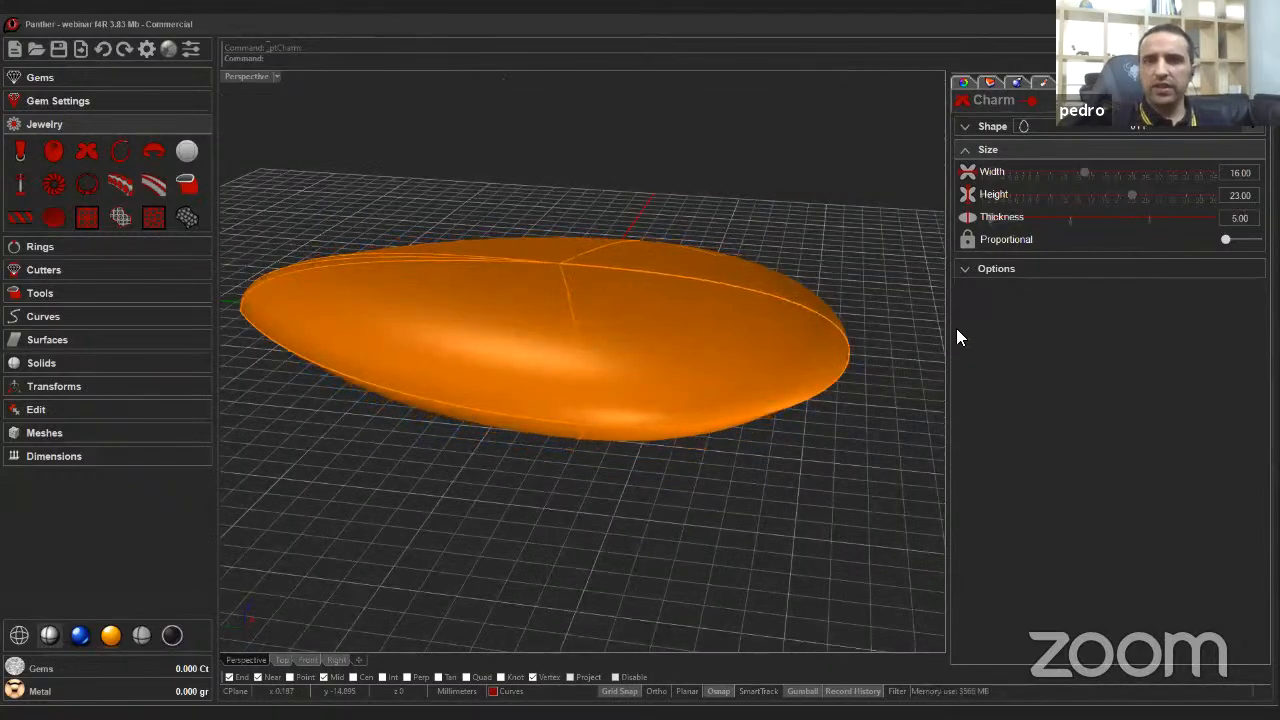
{"action": "right_click_drag", "start_coordinate": [866, 420], "coordinate": [540, 524]}
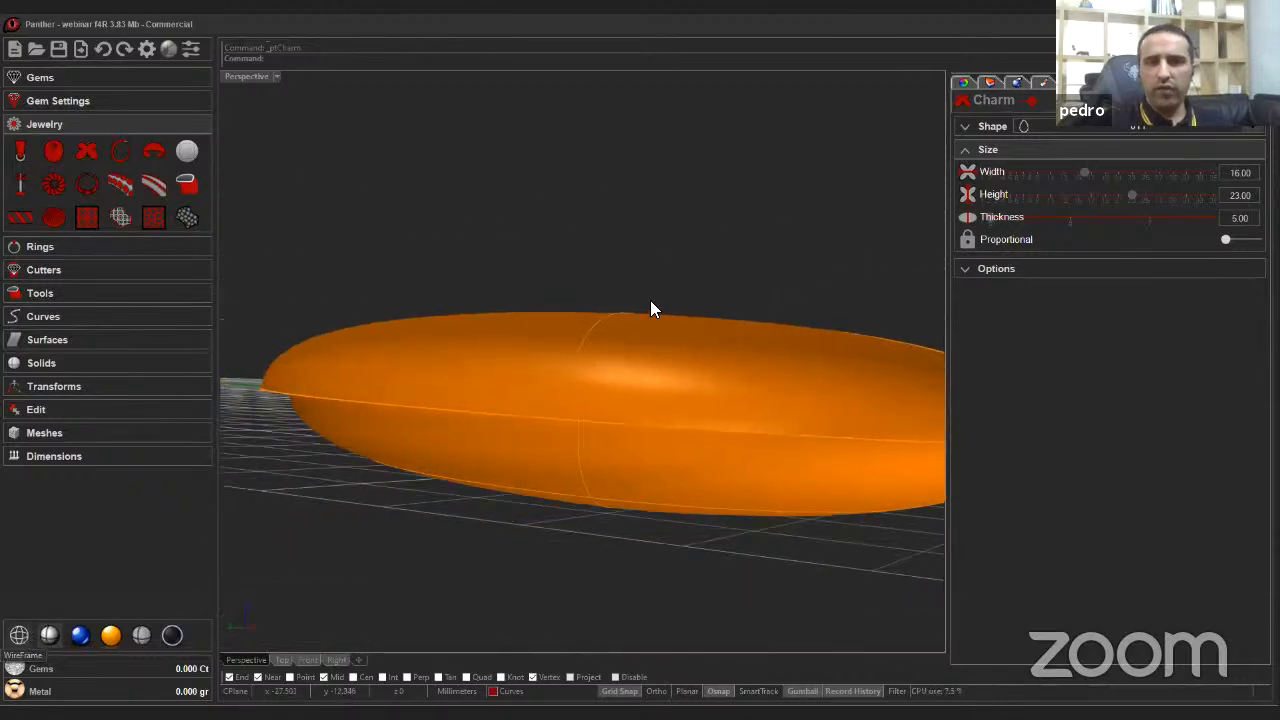
{"action": "right_click_drag", "start_coordinate": [650, 301], "coordinate": [786, 288]}
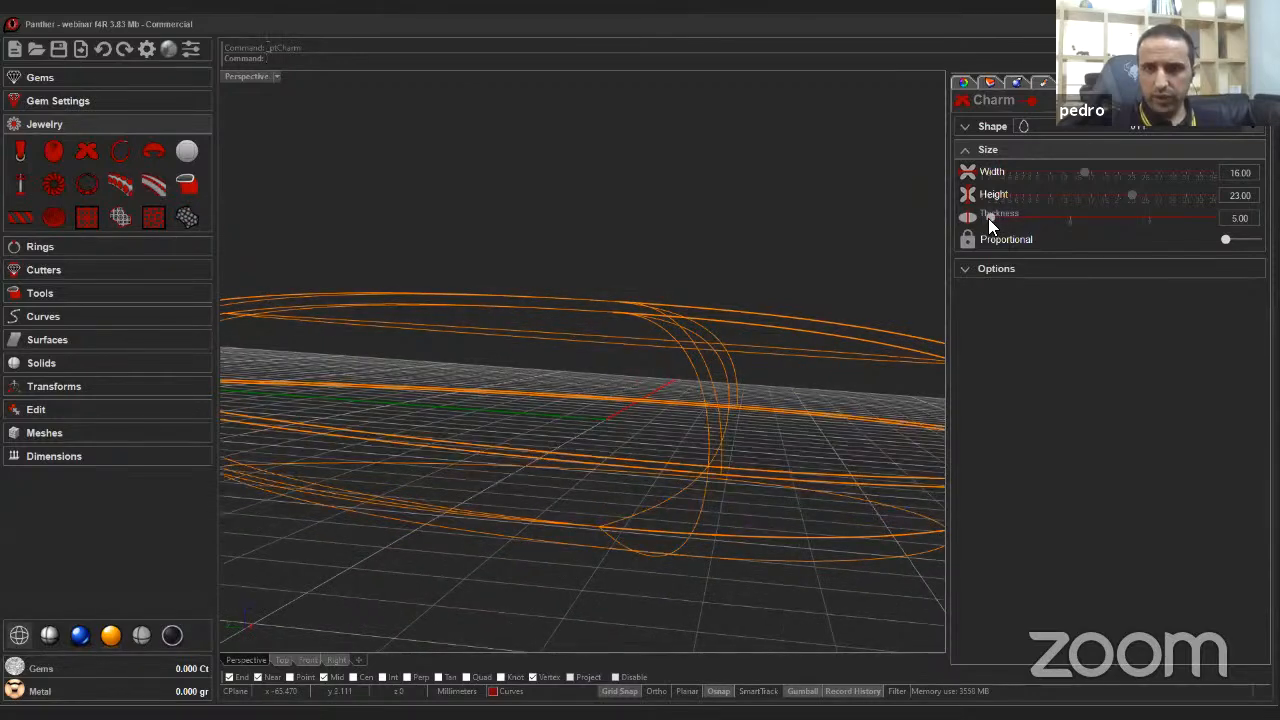
{"action": "left_click_drag", "start_coordinate": [988, 218], "coordinate": [940, 226]}
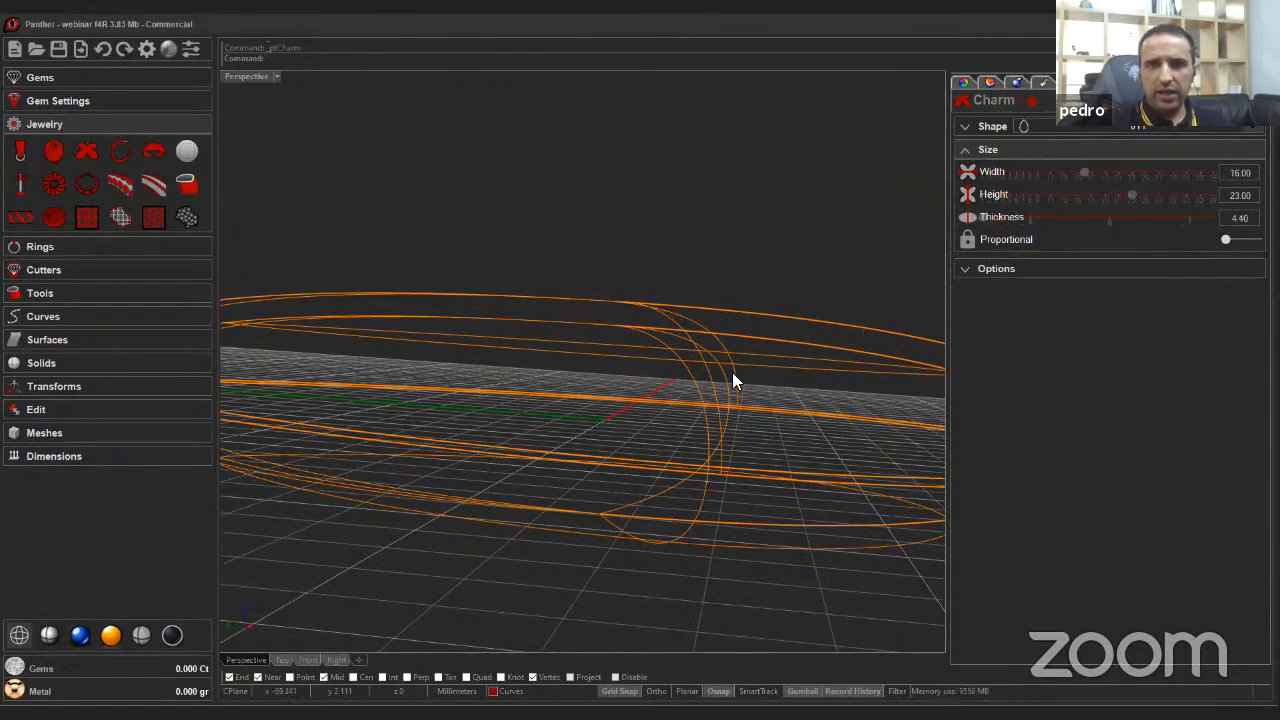
{"action": "right_click_drag", "start_coordinate": [733, 378], "coordinate": [1090, 205]}
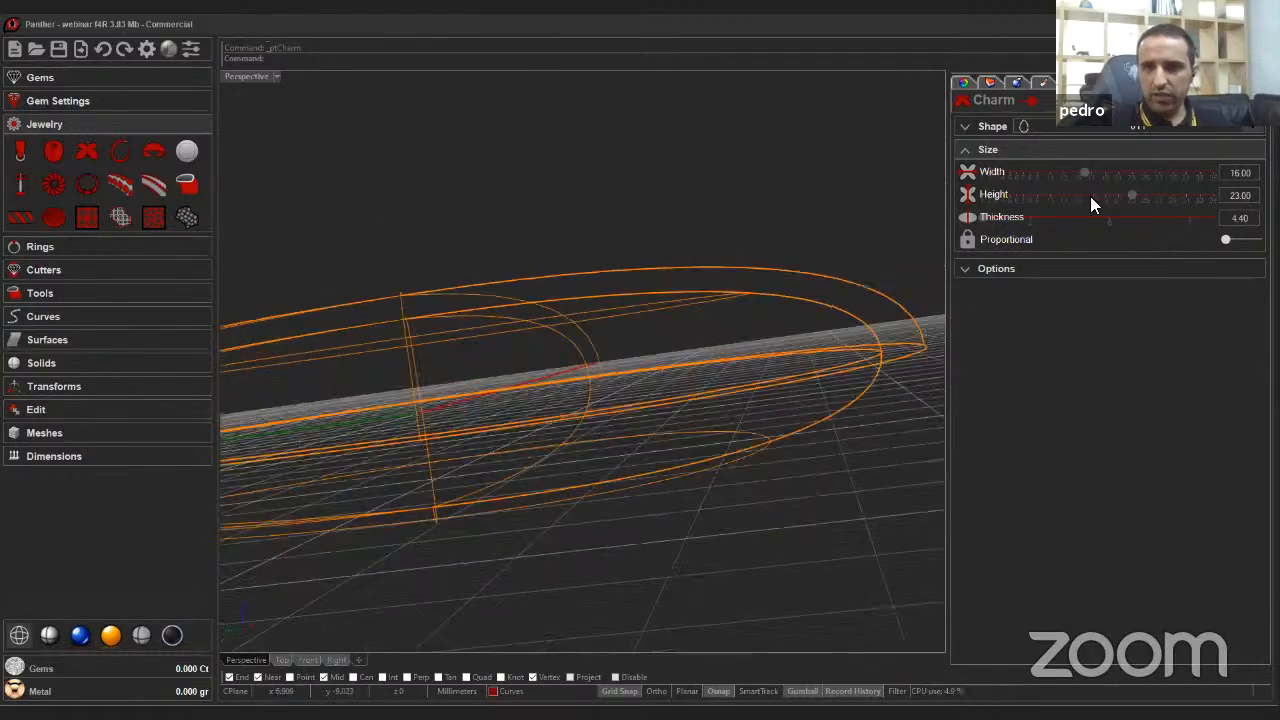
{"action": "left_click_drag", "start_coordinate": [980, 221], "coordinate": [954, 221]}
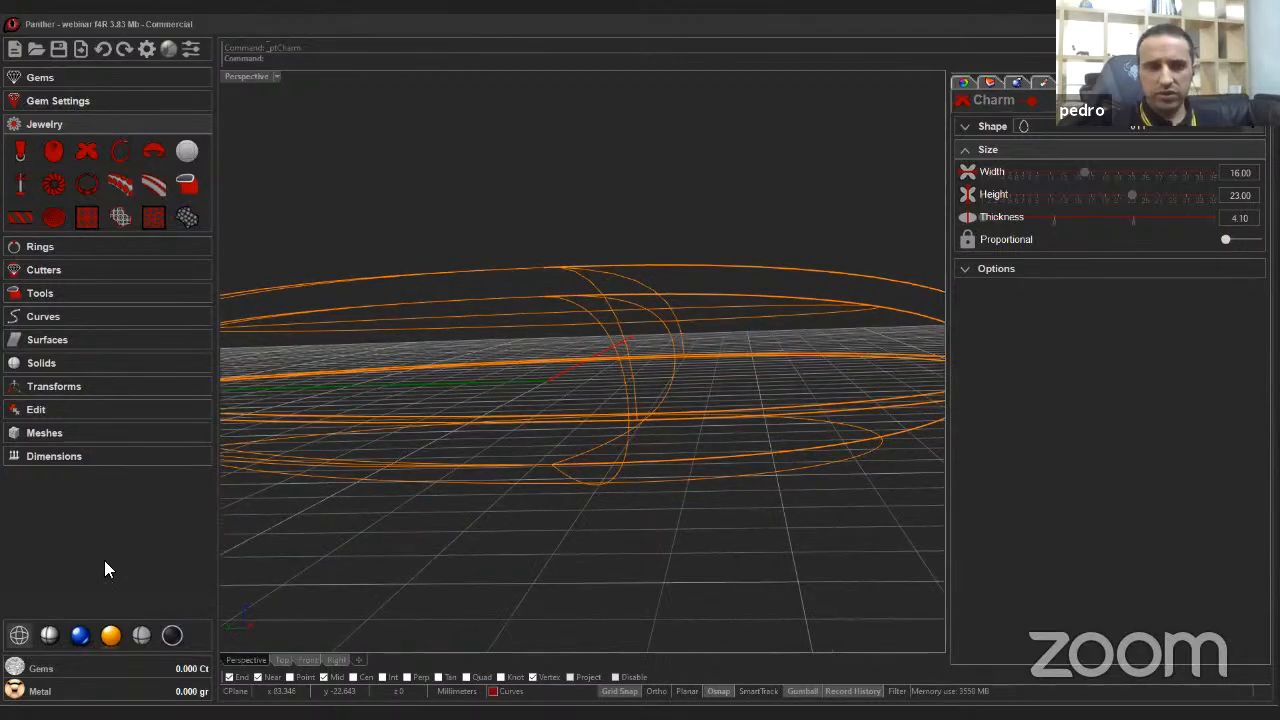
{"action": "right_click_drag", "start_coordinate": [104, 560], "coordinate": [558, 392]}
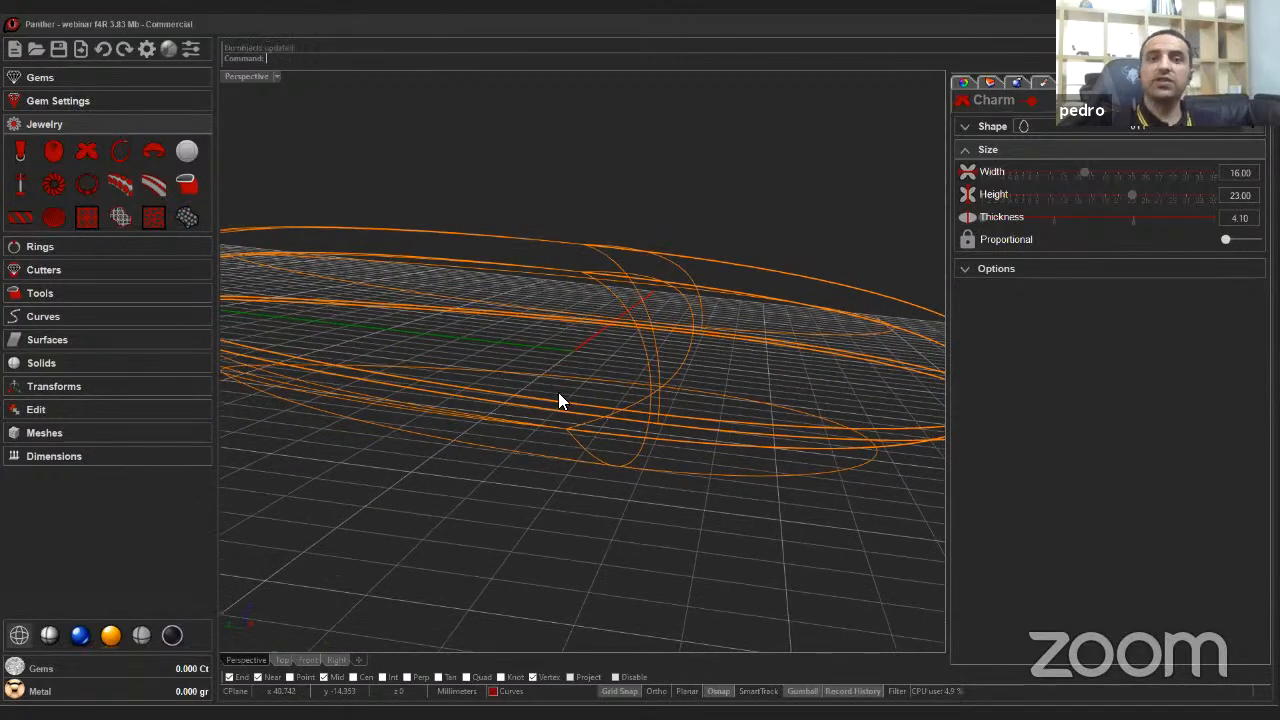
{"action": "right_click", "coordinate": [558, 392]}
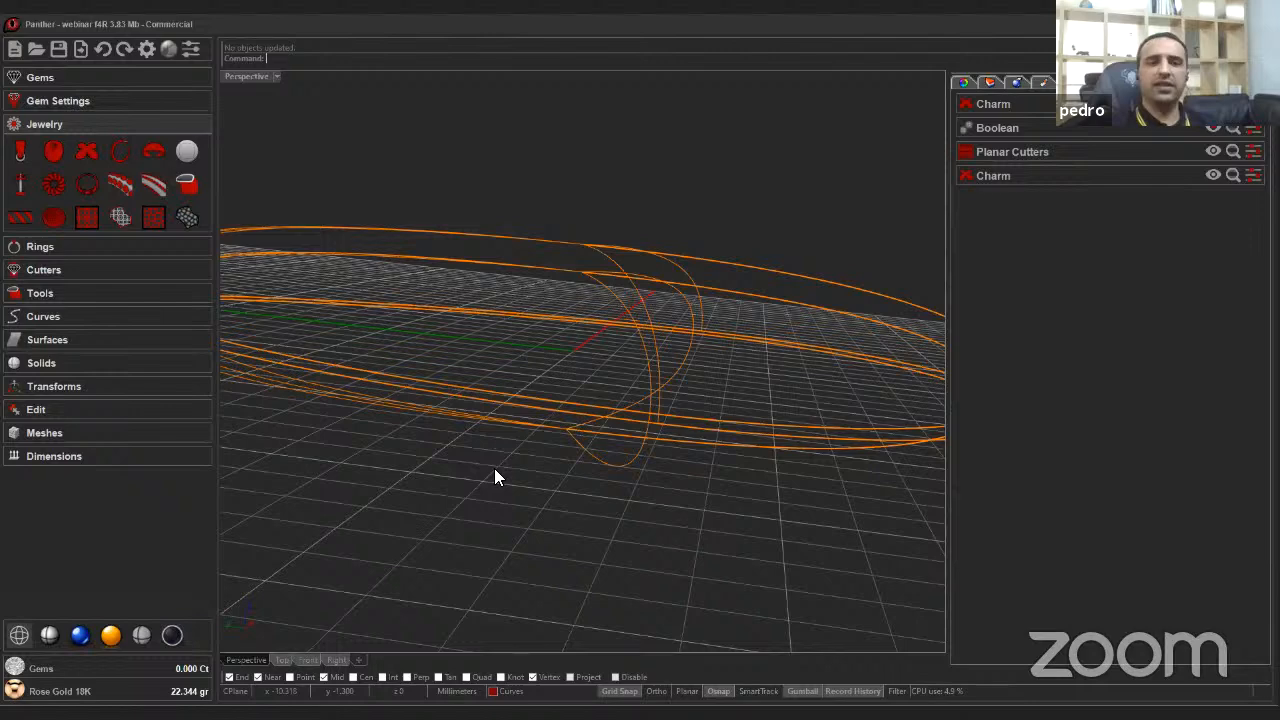
Switch to shaded display and Boolean subtract the new charm (Object B) from the lower-half charm (Object A).
{"action": "left_click", "coordinate": [42, 642]}
{"action": "mouse_move", "coordinate": [628, 504]}
{"action": "right_mouse_down"}
{"action": "mouse_move", "coordinate": [708, 516]}
{"action": "mouse_move", "coordinate": [440, 444]}
{"action": "mouse_move", "coordinate": [124, 306]}
{"action": "mouse_move", "coordinate": [52, 292]}
{"action": "right_mouse_up"}
{"action": "left_click", "coordinate": [52, 292]}
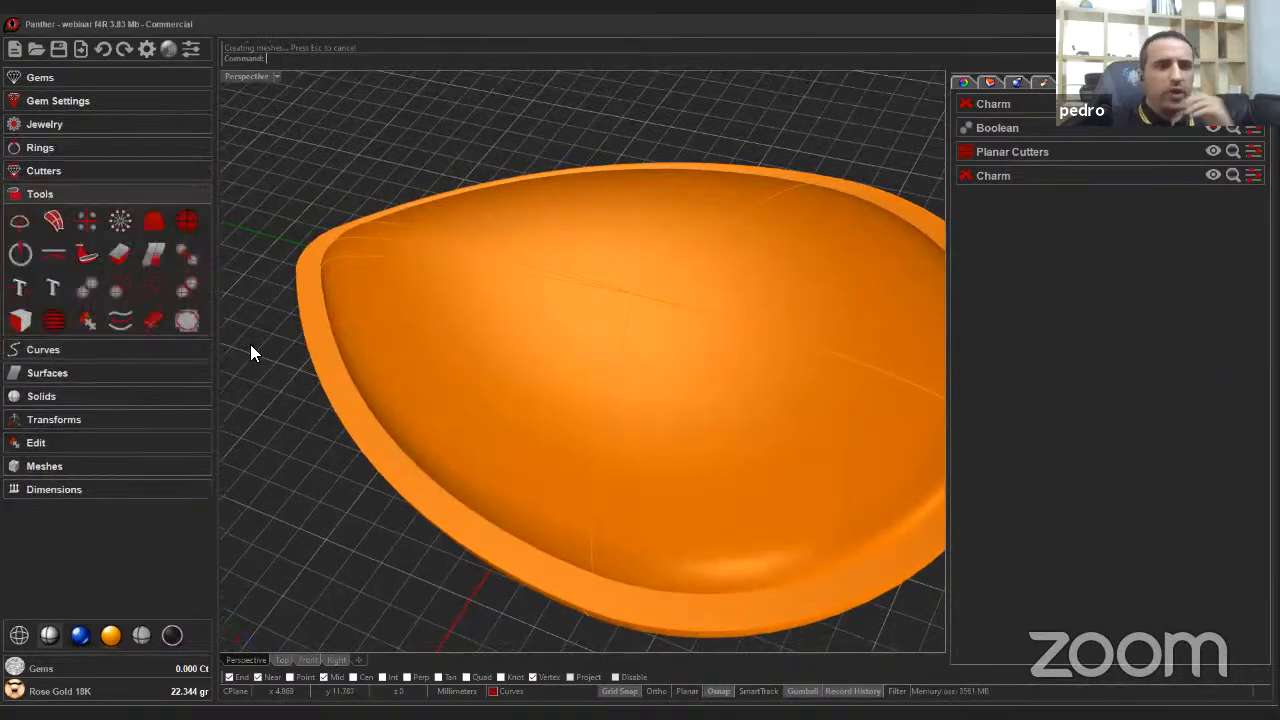
{"action": "left_click", "coordinate": [118, 286]}
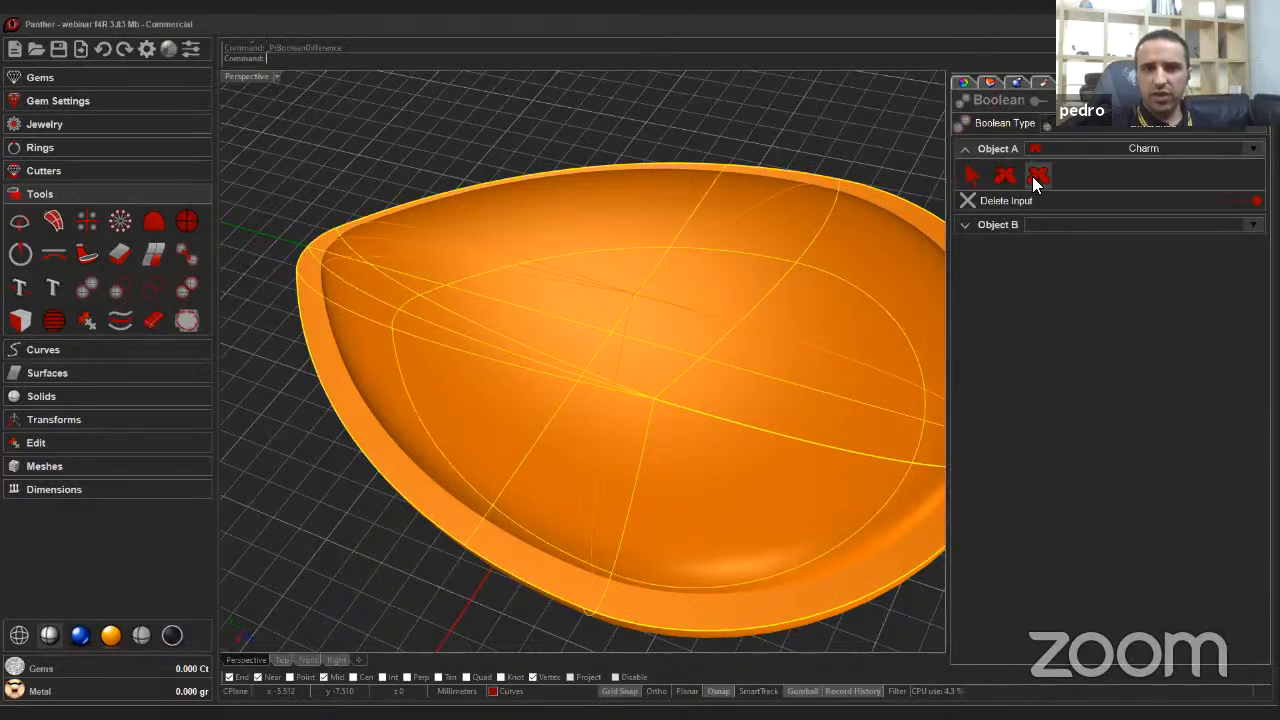
{"action": "left_click", "coordinate": [1032, 176]}
{"action": "left_click", "coordinate": [996, 226]}
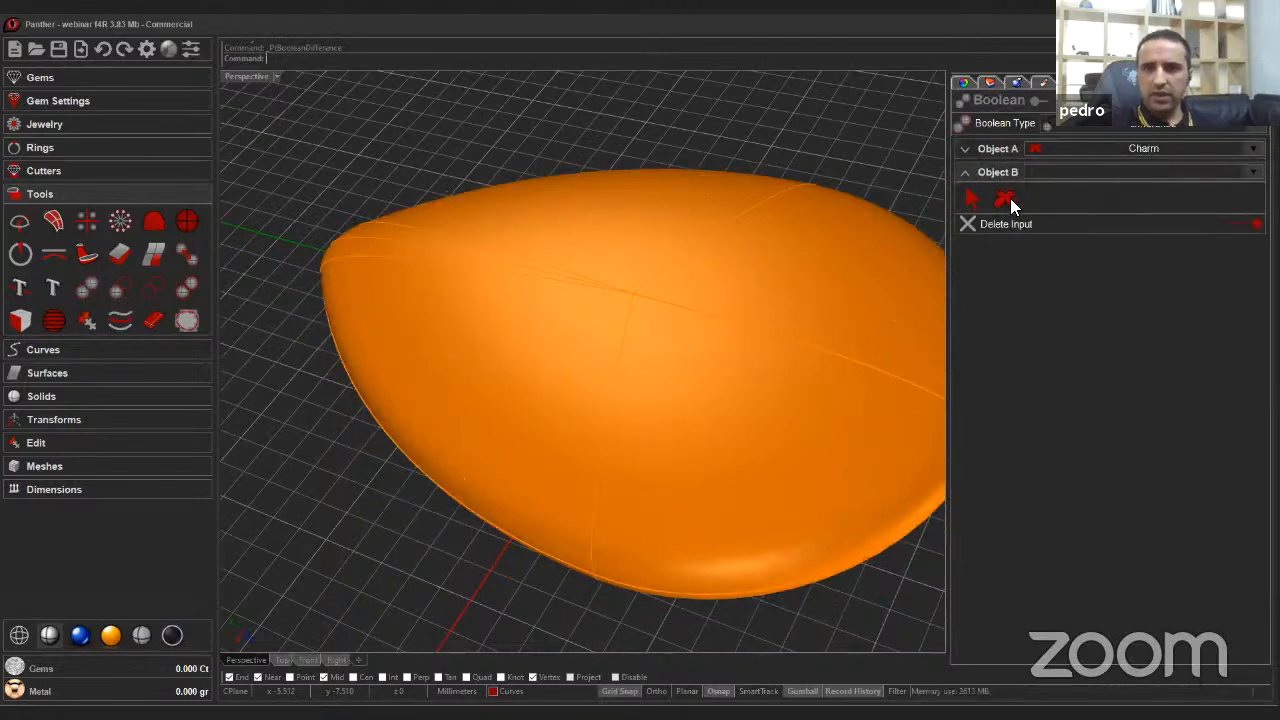
{"action": "left_click", "coordinate": [1005, 200]}
{"action": "left_click", "coordinate": [714, 340]}
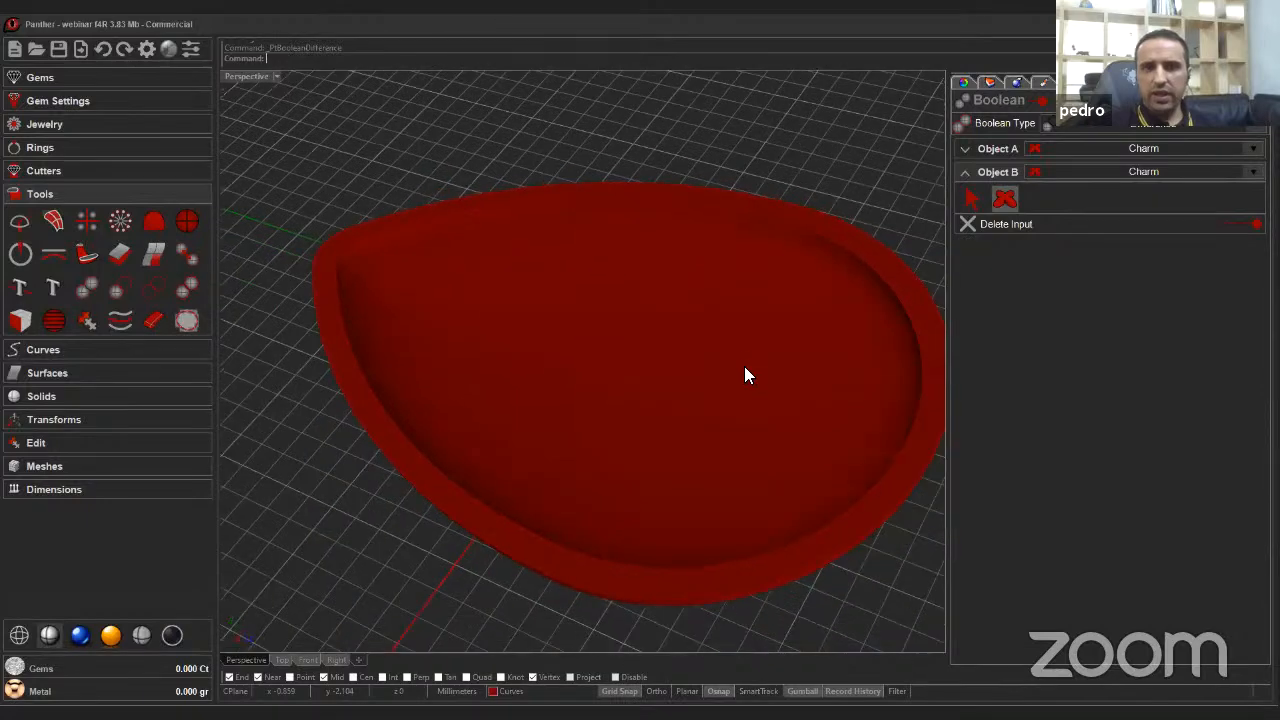
{"action": "right_click_drag", "start_coordinate": [744, 366], "coordinate": [652, 338]}
{"action": "right_click", "coordinate": [652, 338]}
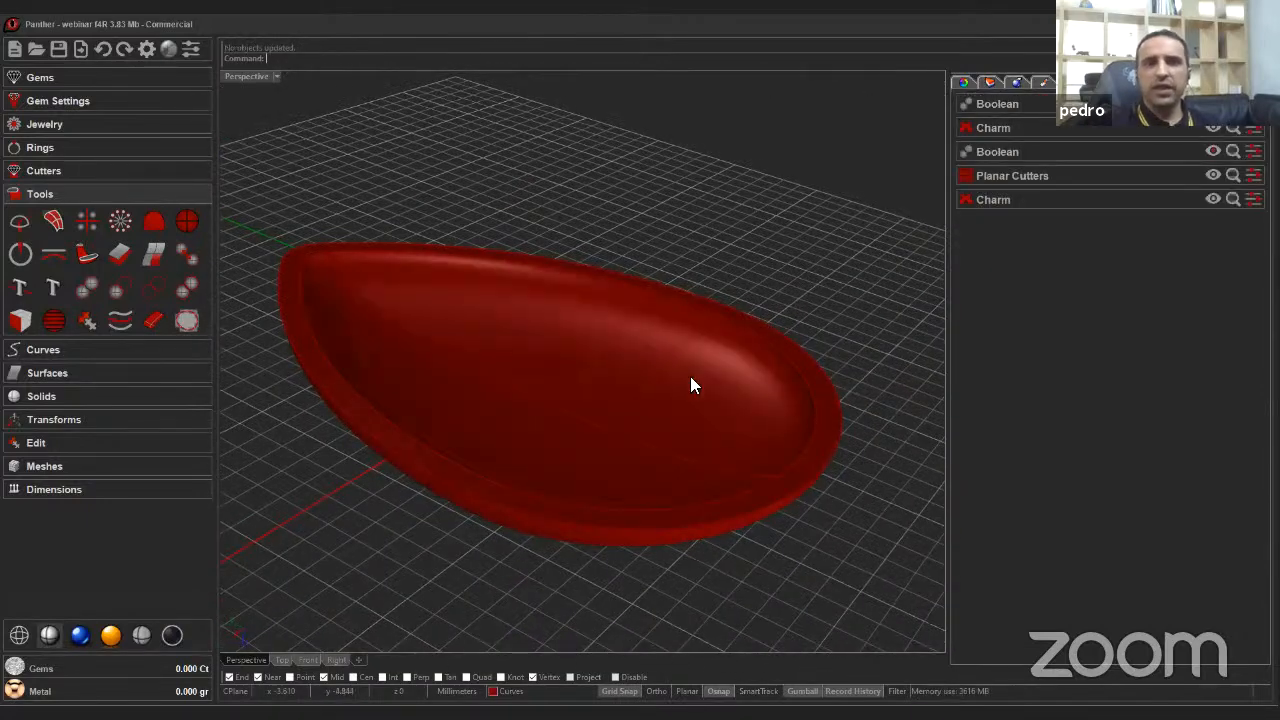
Reopen the subtracted charm and set its width to 15.90 mm.
{"action": "scroll", "coordinate": [692, 380], "scroll_direction": "up", "scroll_amount": 8}
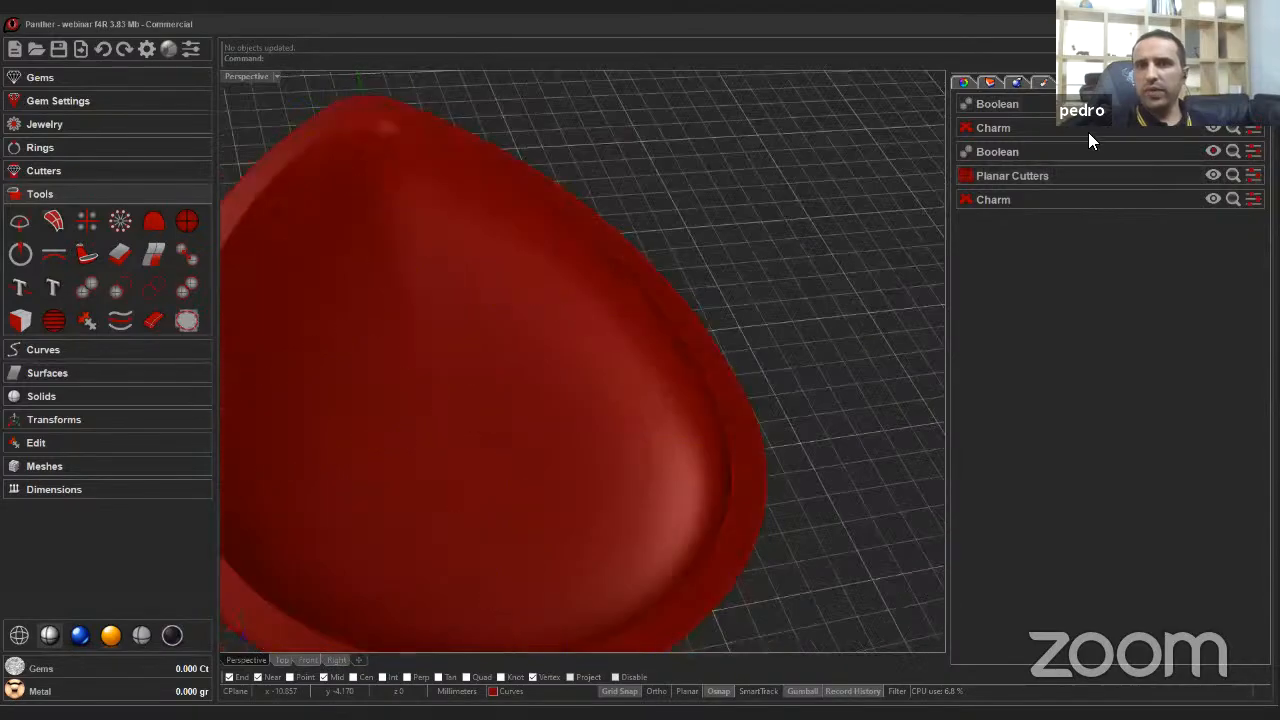
{"action": "scroll", "coordinate": [740, 375], "scroll_direction": "up", "scroll_amount": 5}
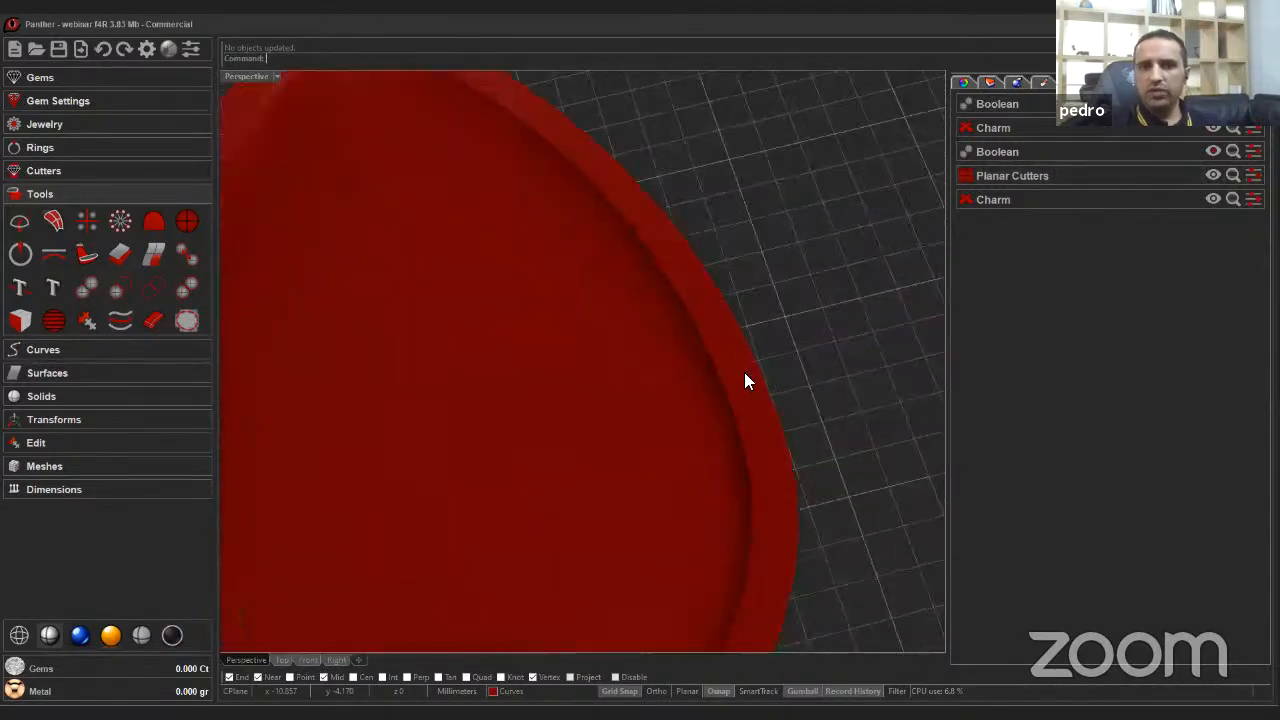
{"action": "scroll", "coordinate": [734, 372], "scroll_direction": "down", "scroll_amount": 10}
{"action": "right_click_drag", "start_coordinate": [420, 408], "coordinate": [680, 300]}
{"action": "mouse_move", "coordinate": [1066, 152]}
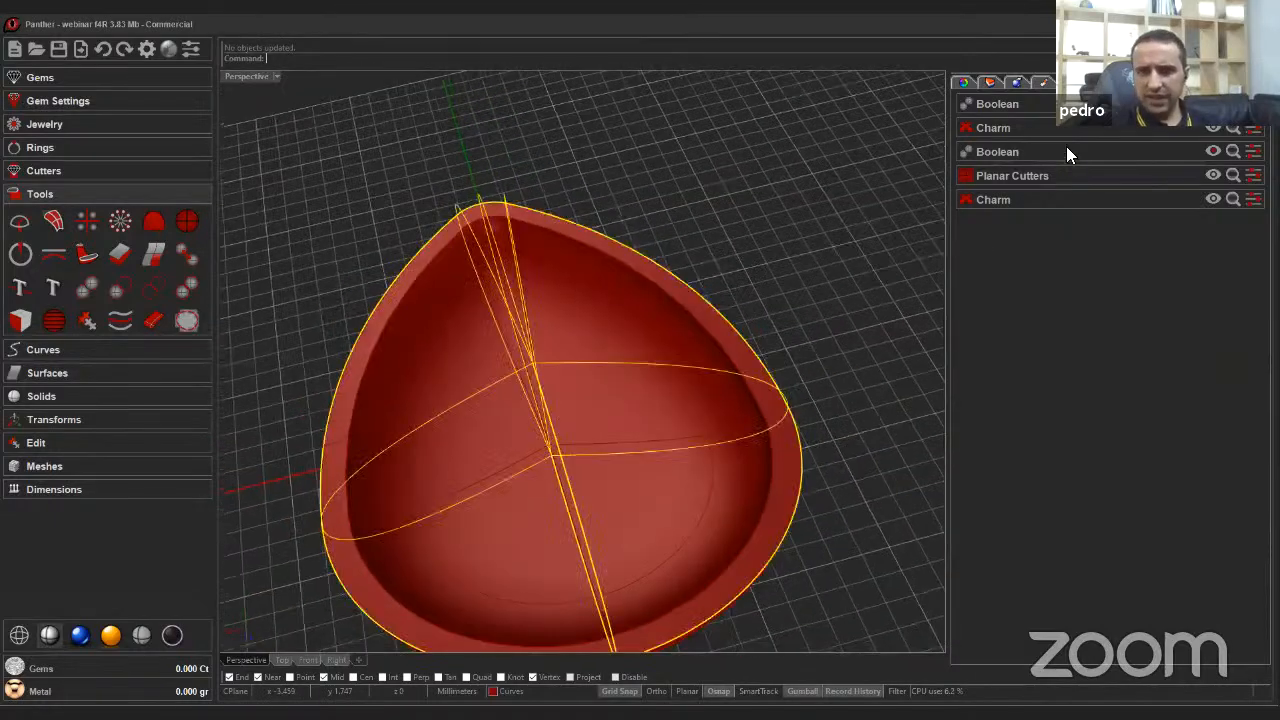
{"action": "left_click", "coordinate": [1222, 138]}
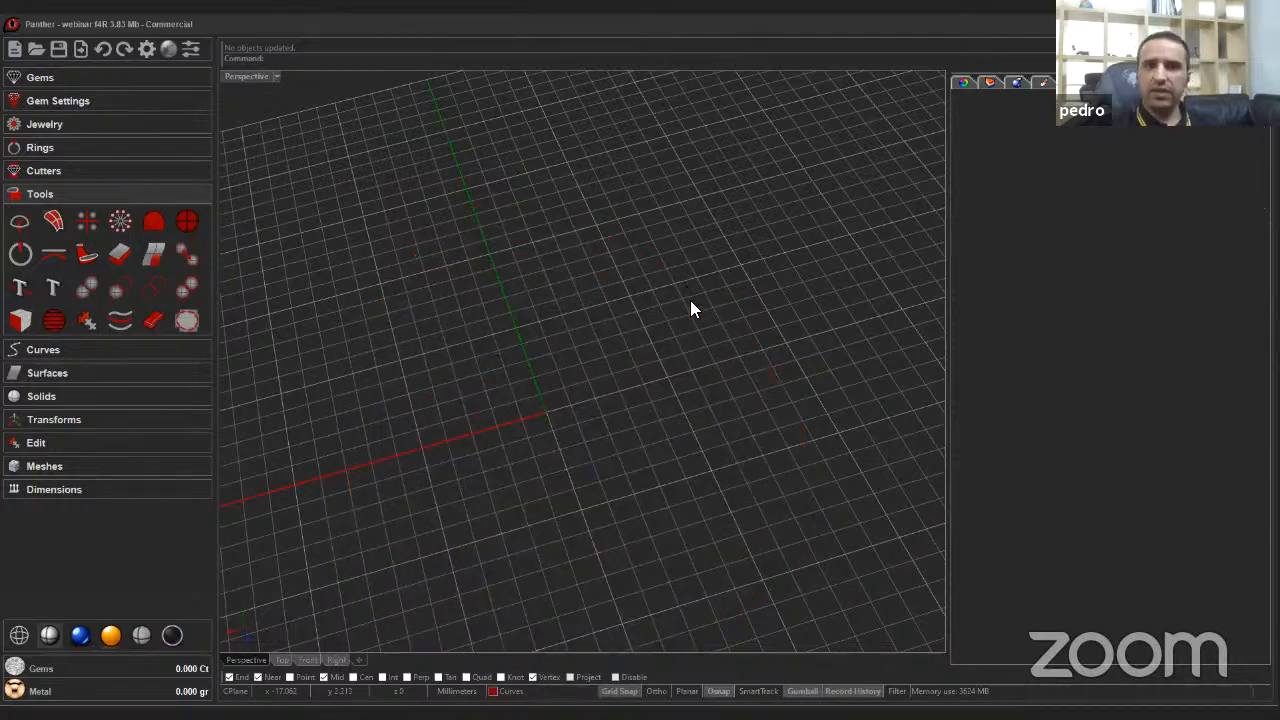
{"action": "scroll", "coordinate": [796, 440], "scroll_direction": "up", "scroll_amount": 6}
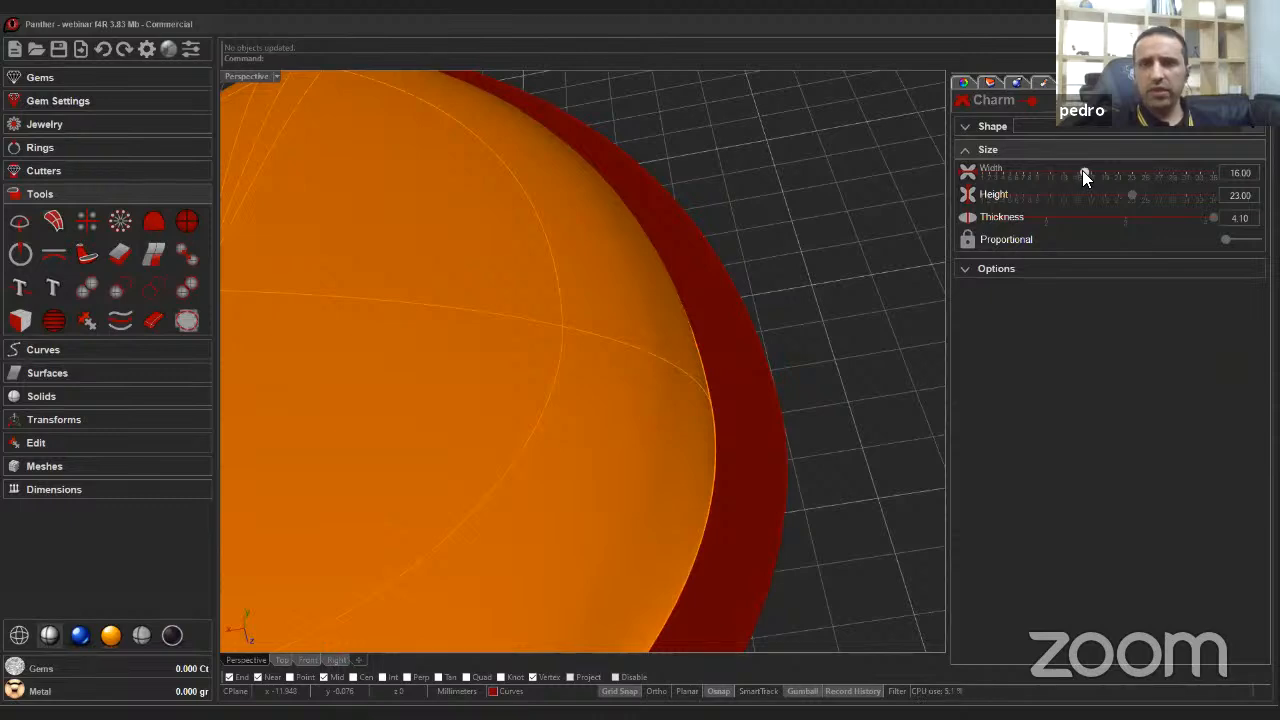
{"action": "left_click_drag", "start_coordinate": [1083, 172], "coordinate": [1082, 174]}
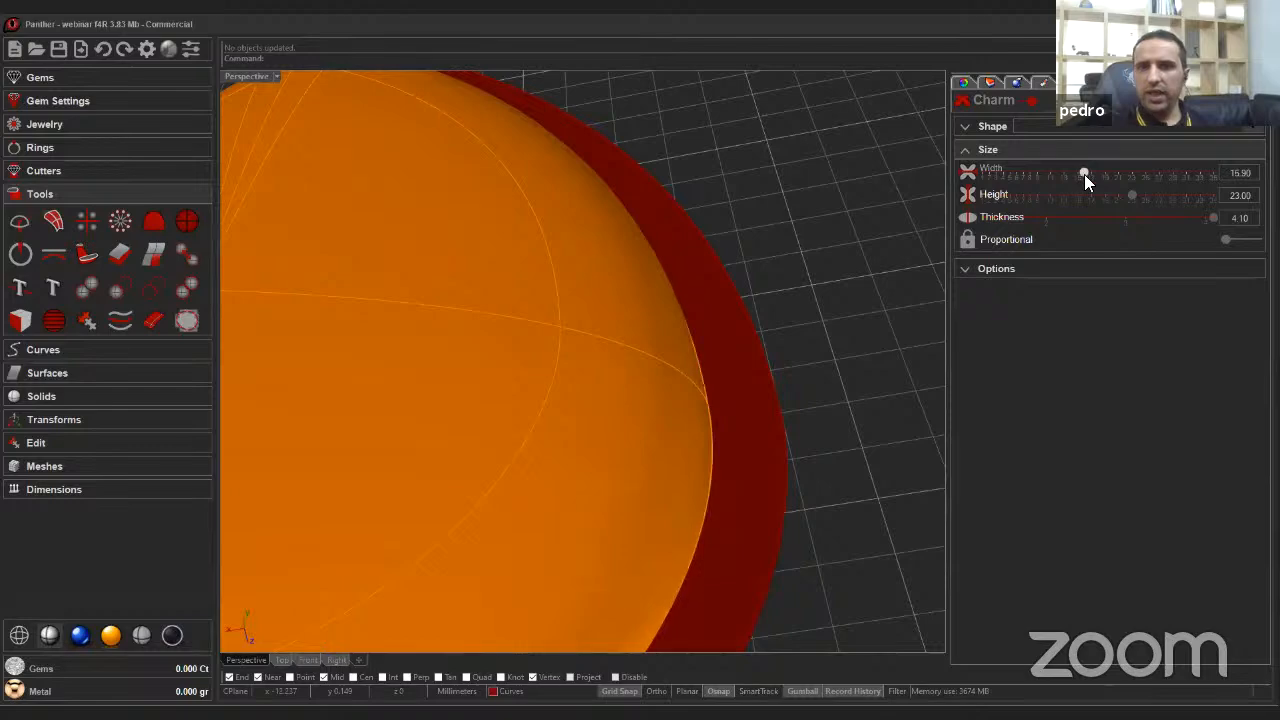
{"action": "key", "text": "Return"}
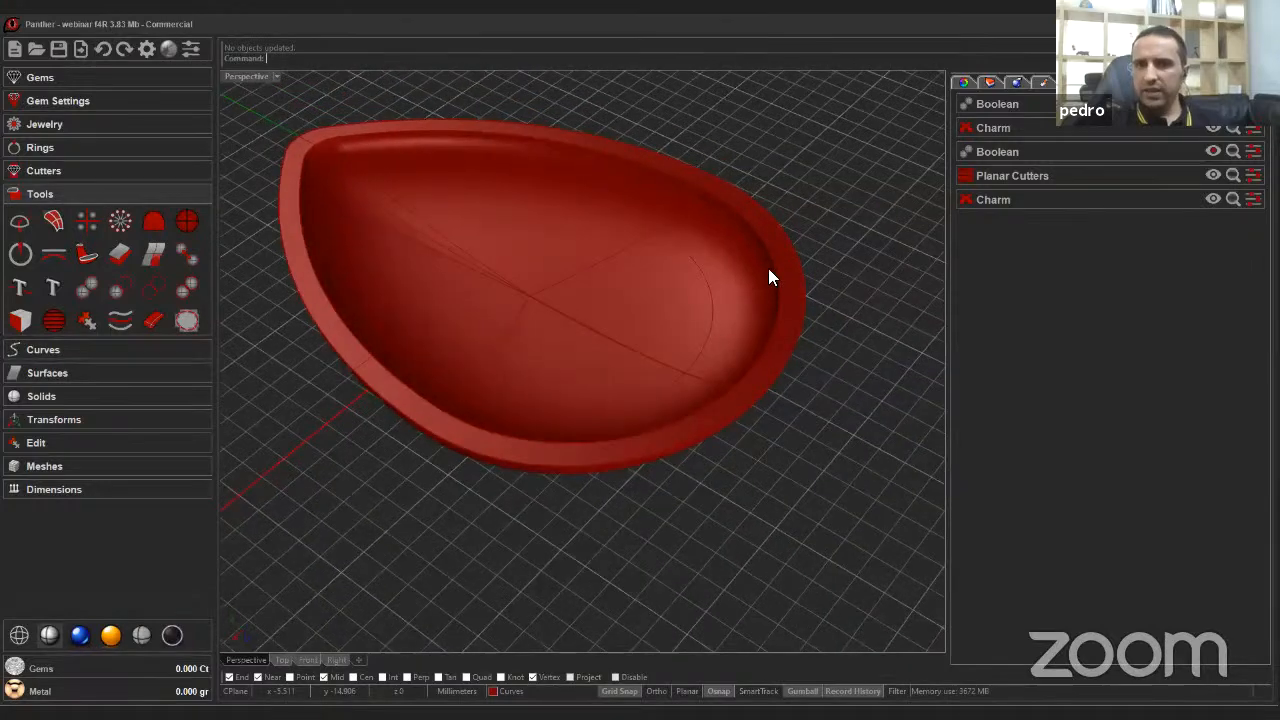
Edit the original charm and turn on its Charm Curve option.
{"action": "left_click", "coordinate": [1251, 200]}
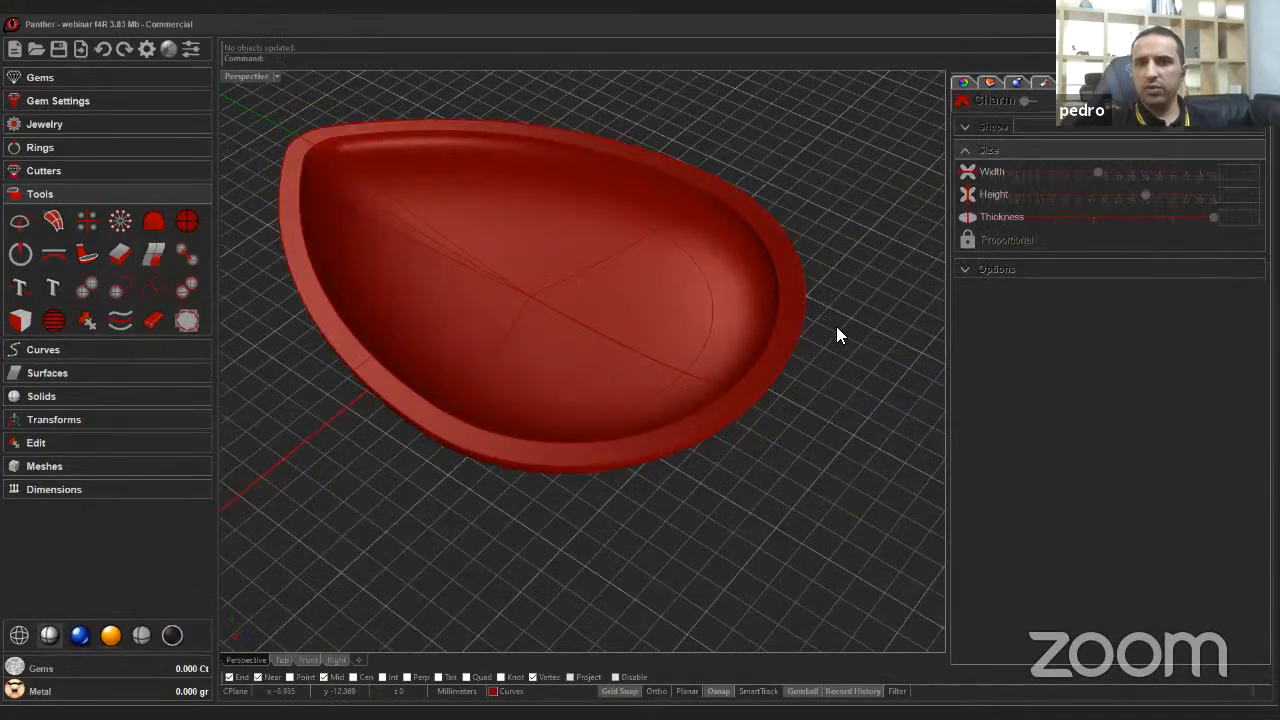
{"action": "left_click", "coordinate": [1010, 270]}
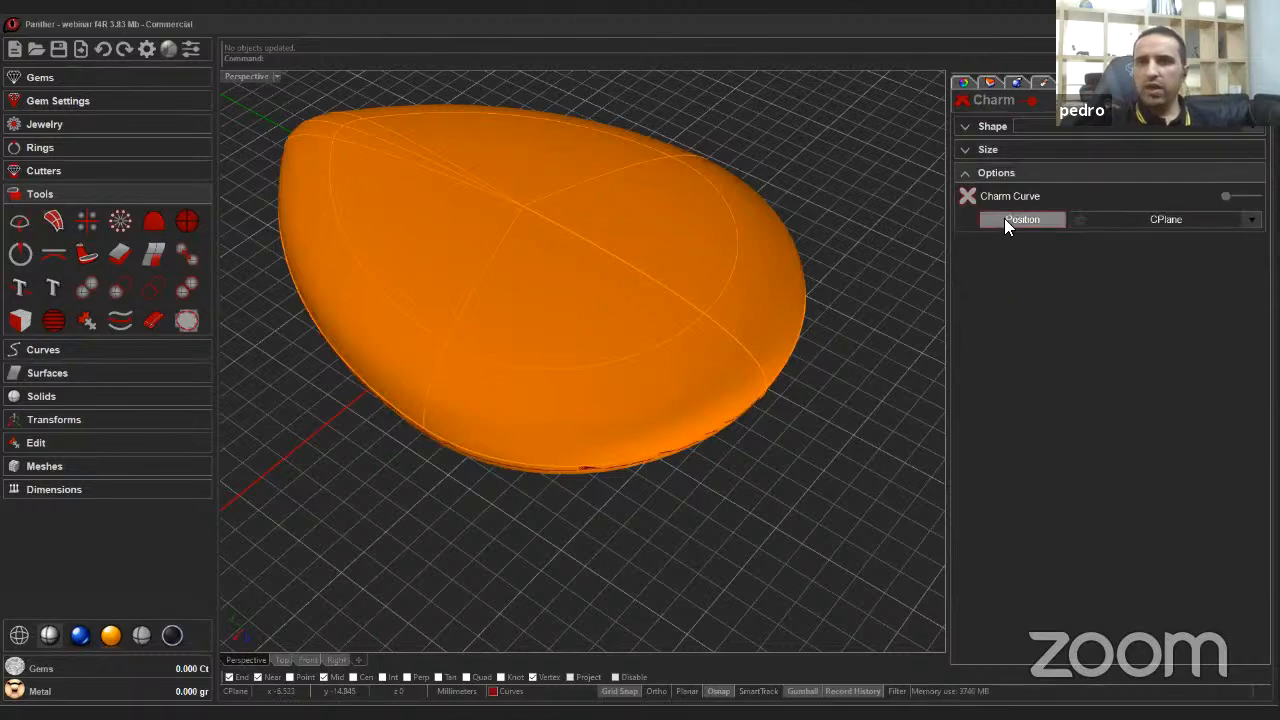
{"action": "left_click", "coordinate": [1236, 198]}
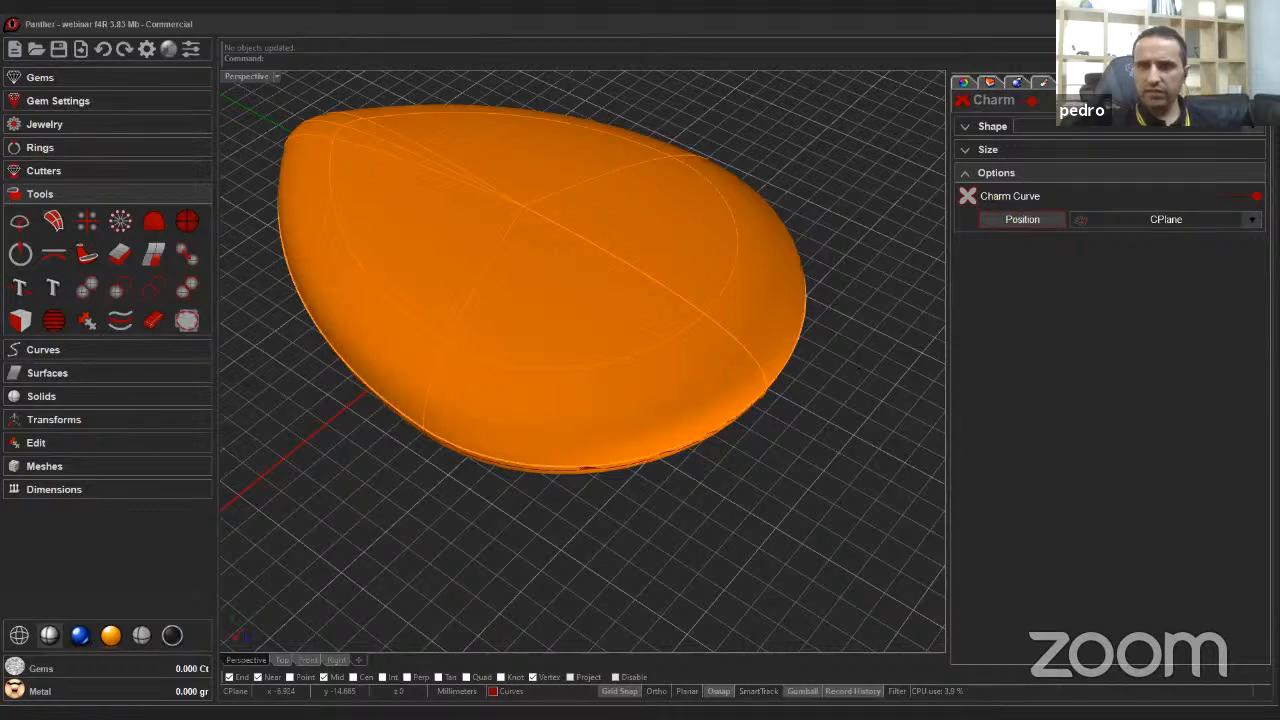
{"action": "right_click", "coordinate": [859, 369]}
Finish editing the charm, select its charm curve, and offset it inward with Offset Gem Curve at a horizontal offset of -5.00.
{"action": "right_click_drag", "start_coordinate": [704, 442], "coordinate": [740, 458]}
{"action": "left_click", "coordinate": [702, 428]}
{"action": "left_click", "coordinate": [740, 462]}
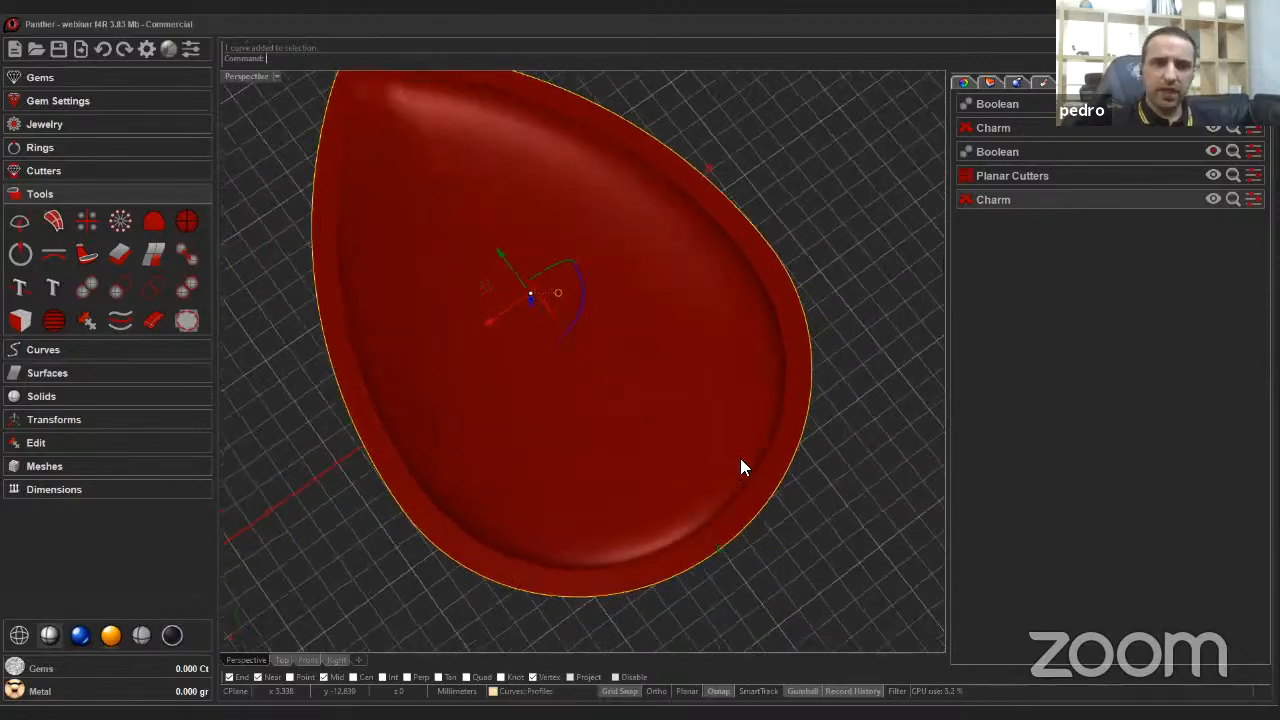
{"action": "left_click", "coordinate": [46, 76]}
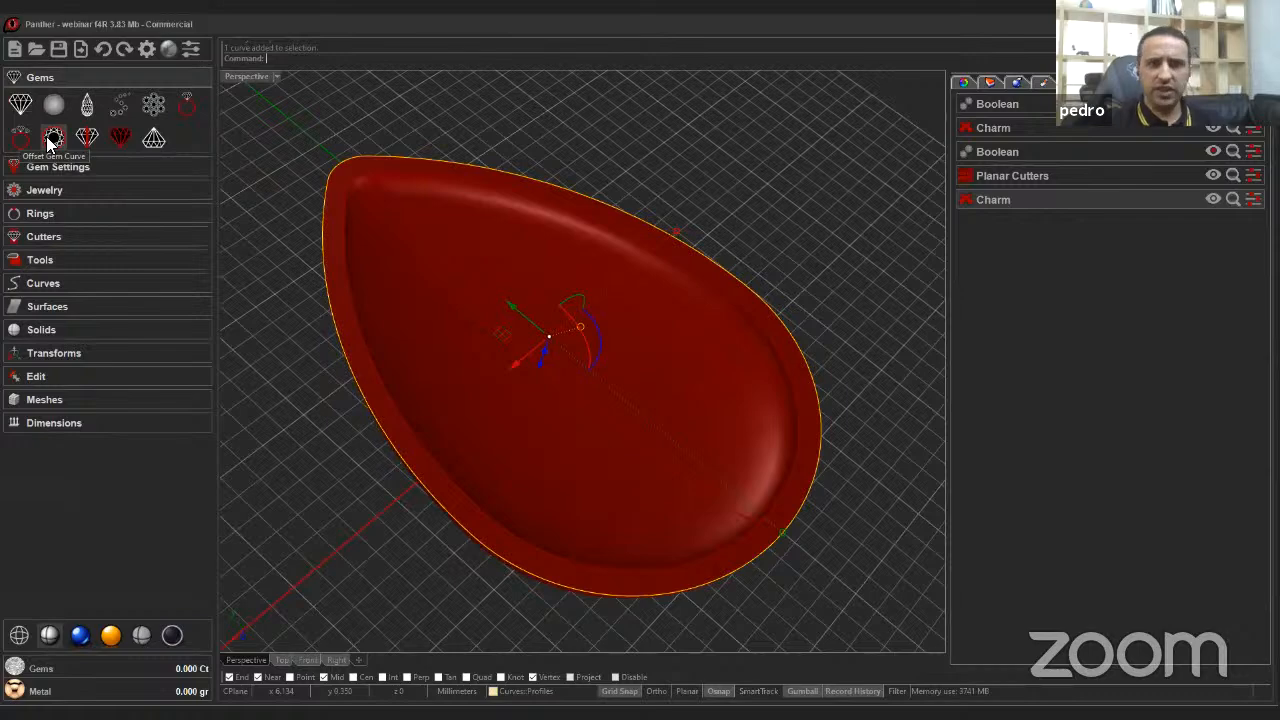
{"action": "left_click", "coordinate": [52, 139]}
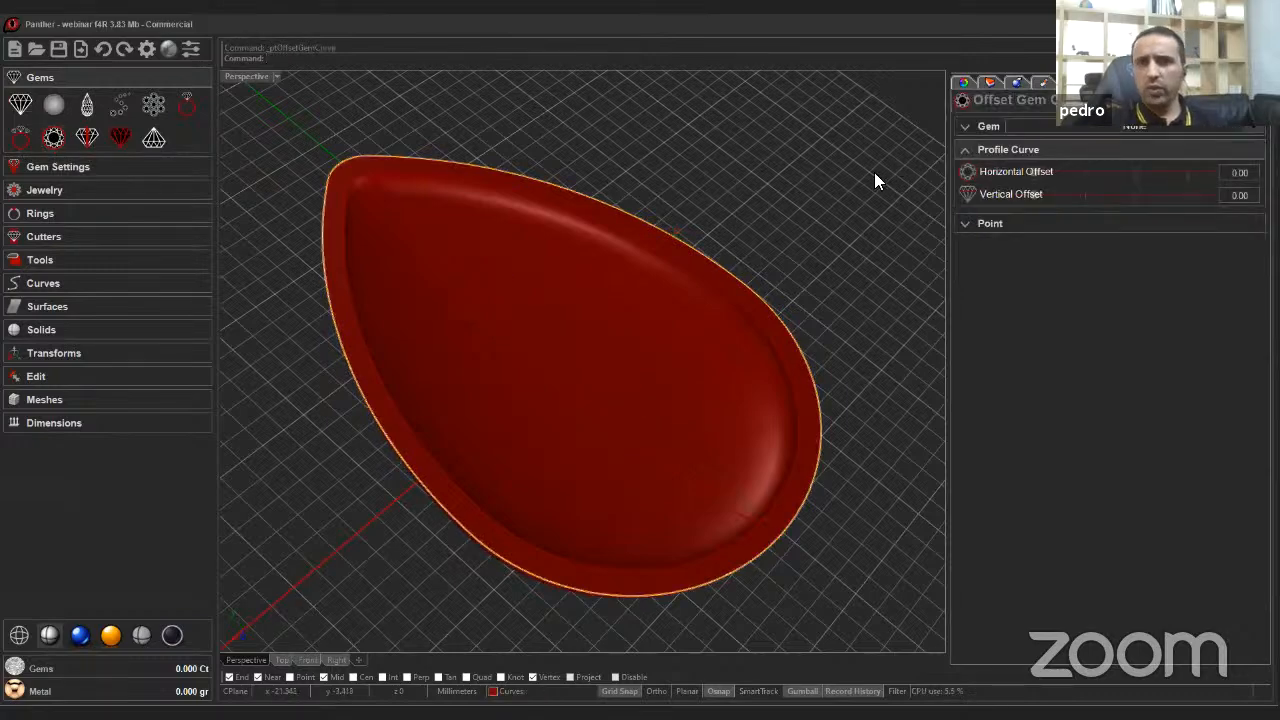
{"action": "left_click", "coordinate": [978, 128]}
{"action": "left_click", "coordinate": [984, 179]}
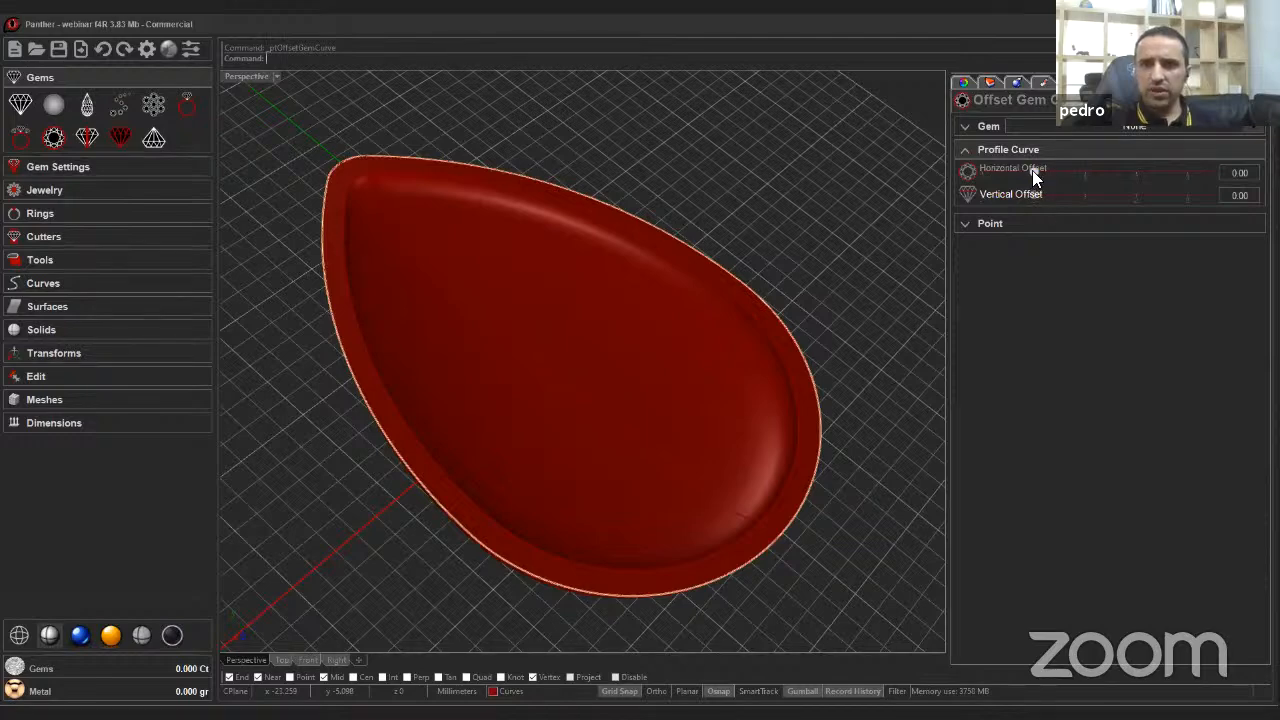
{"action": "left_click_drag", "start_coordinate": [1032, 170], "coordinate": [852, 176]}
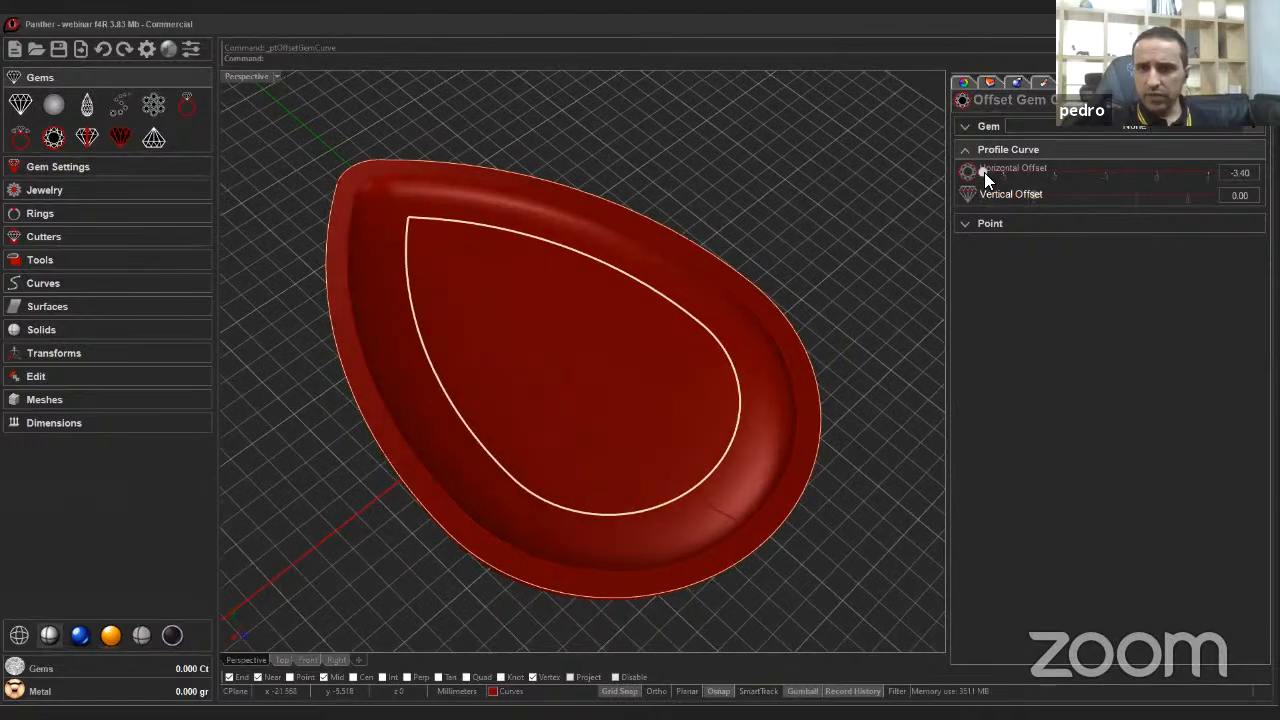
{"action": "left_click_drag", "start_coordinate": [984, 172], "coordinate": [892, 181]}
{"action": "right_click_drag", "start_coordinate": [892, 181], "coordinate": [870, 210]}
{"action": "right_click_drag", "start_coordinate": [654, 326], "coordinate": [596, 350]}
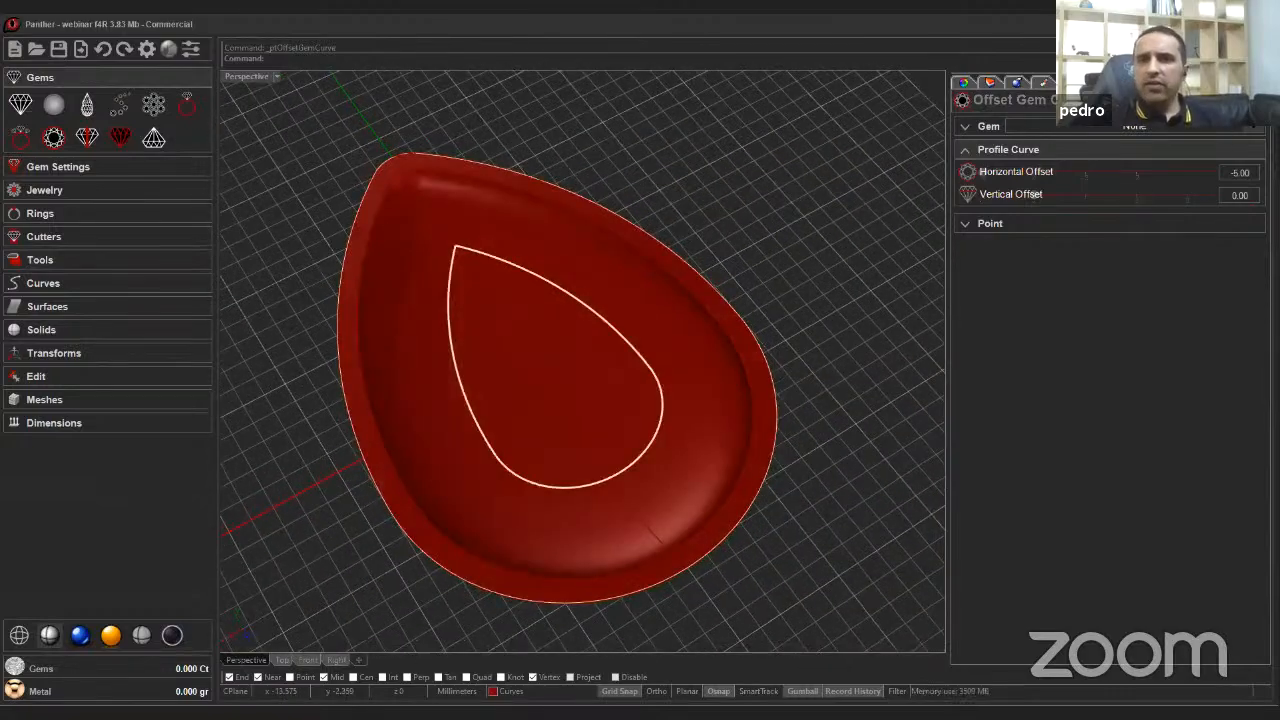
{"action": "left_click", "coordinate": [1252, 102]}
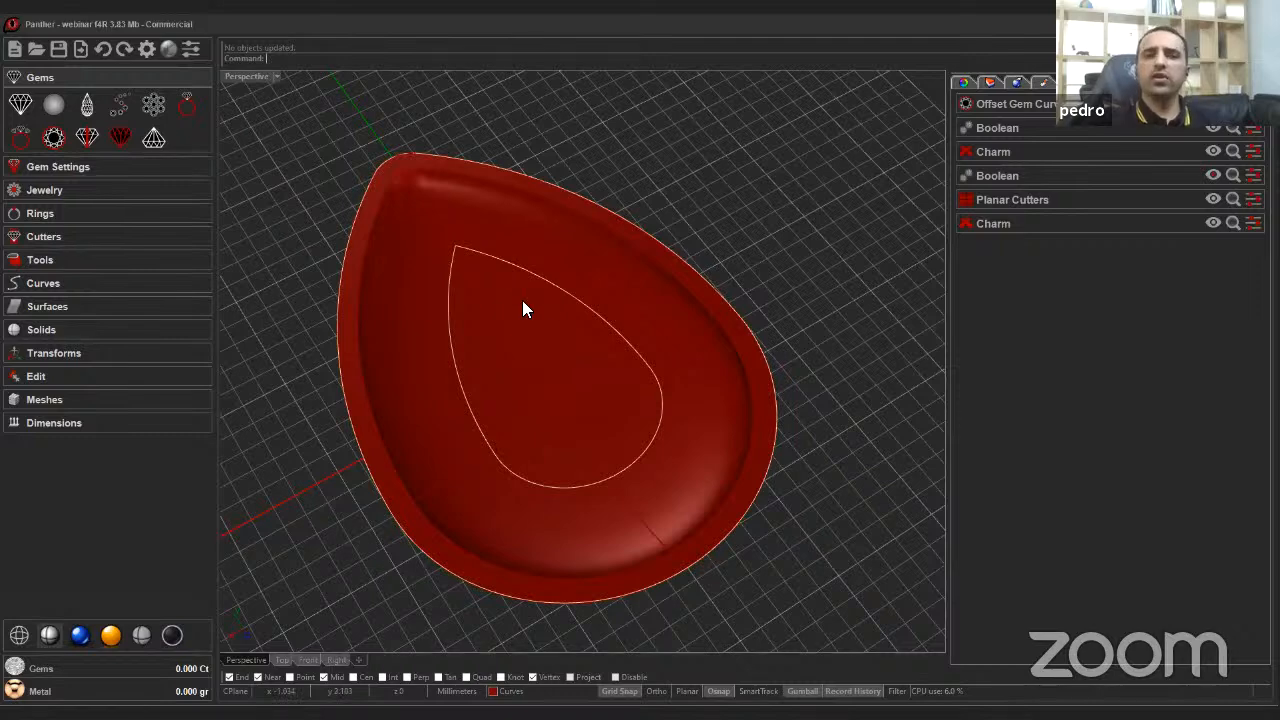
Orbit around the pendant and toggle visibility of the Boolean and cutter objects to inspect the hidden components.
{"action": "right_click_drag", "start_coordinate": [522, 300], "coordinate": [644, 240]}
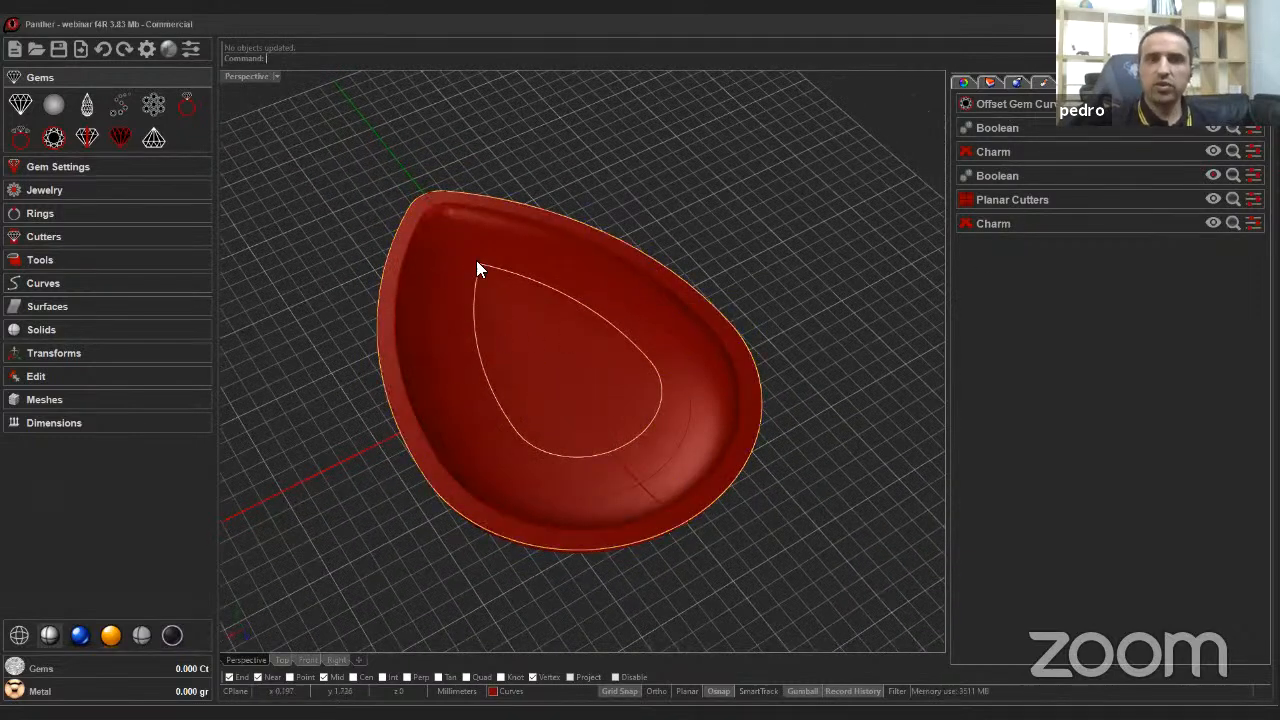
{"action": "right_click_drag", "start_coordinate": [469, 286], "coordinate": [946, 174]}
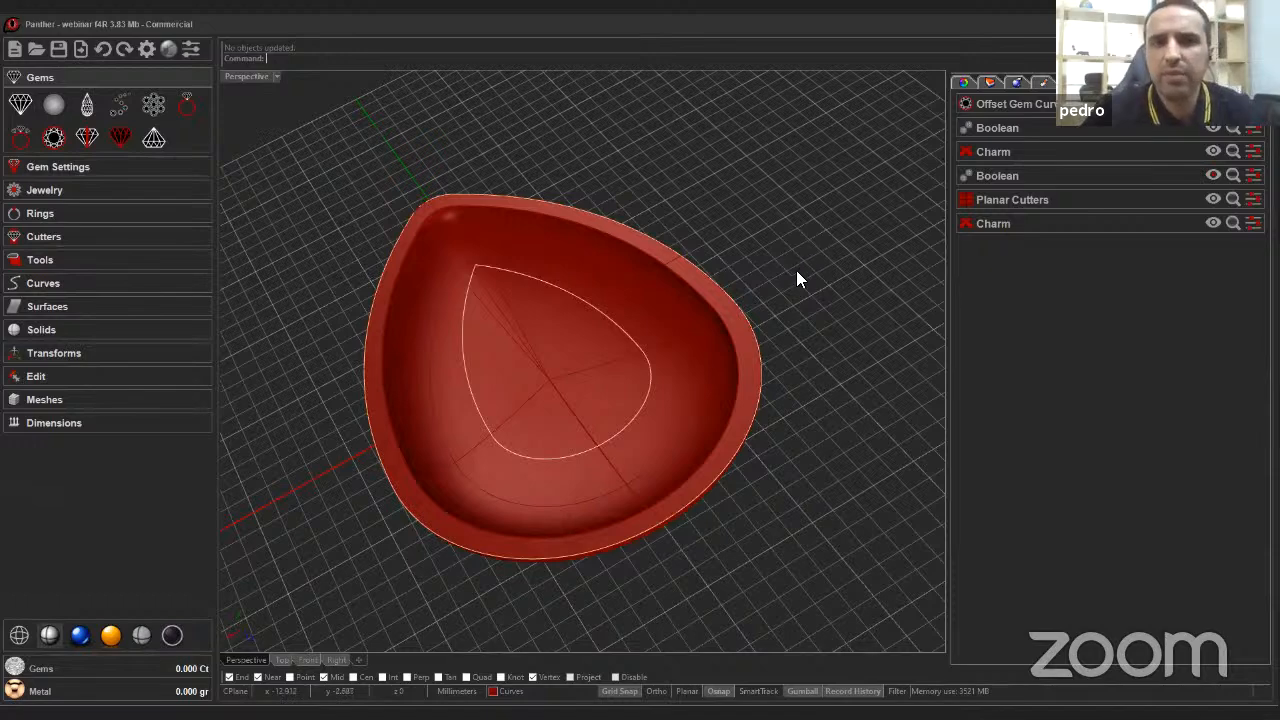
{"action": "right_click_drag", "start_coordinate": [796, 276], "coordinate": [974, 248]}
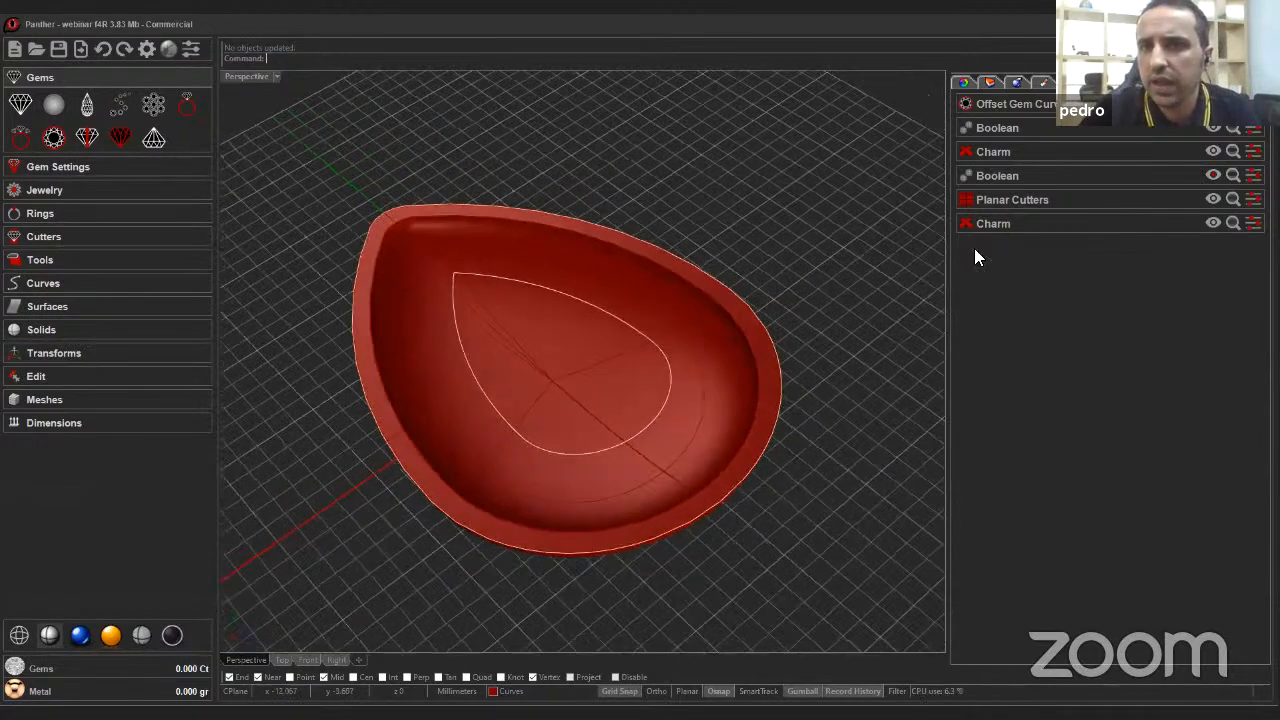
{"action": "left_click", "coordinate": [1212, 175]}
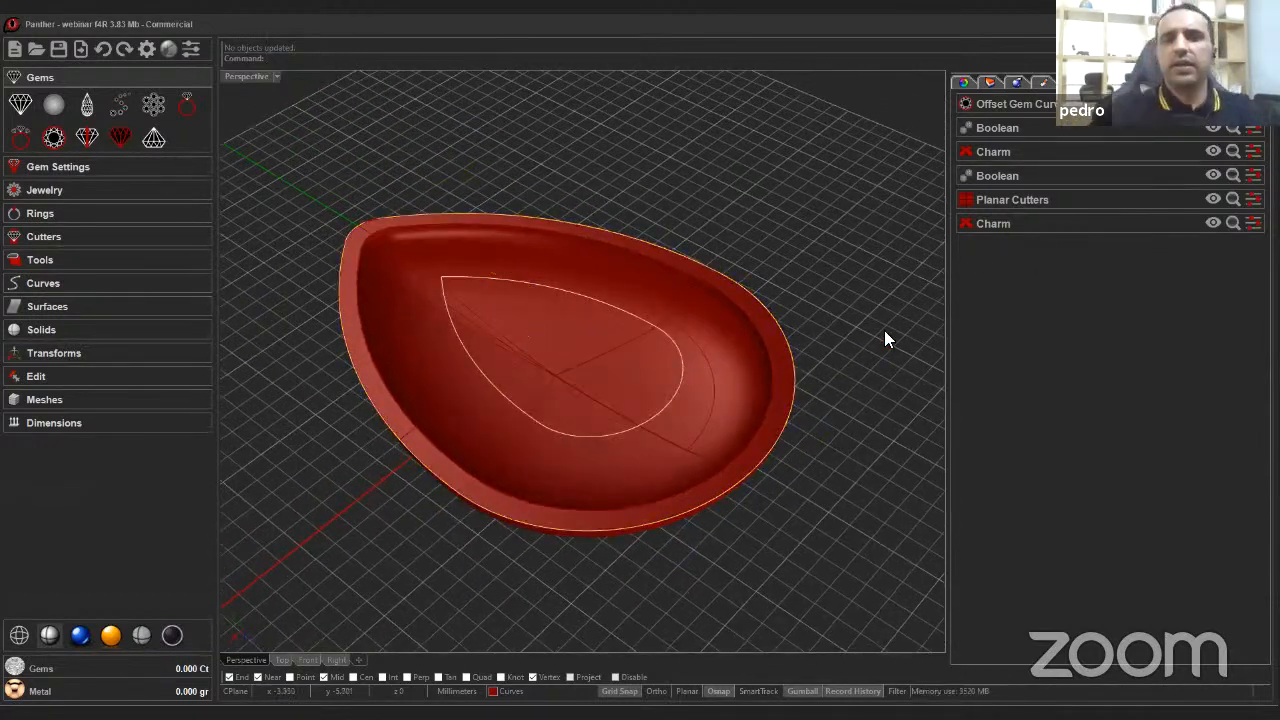
{"action": "right_click_drag", "start_coordinate": [930, 246], "coordinate": [884, 260]}
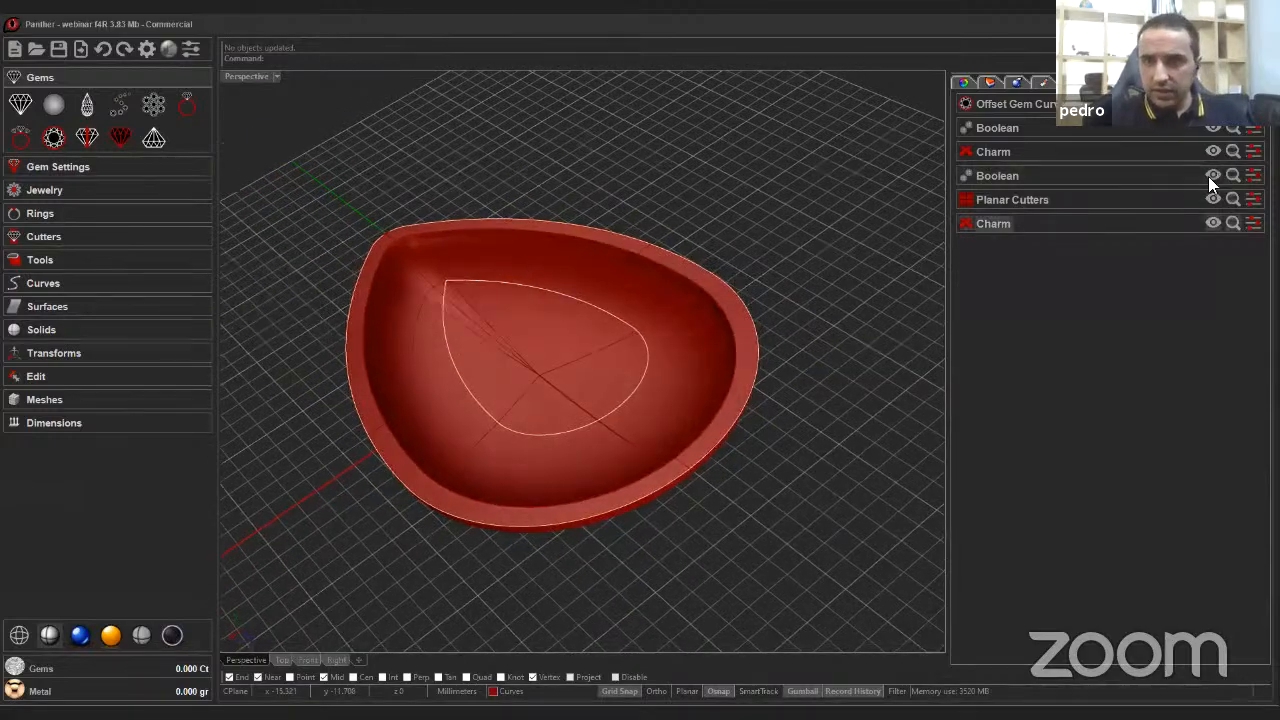
{"action": "left_click", "coordinate": [1028, 204]}
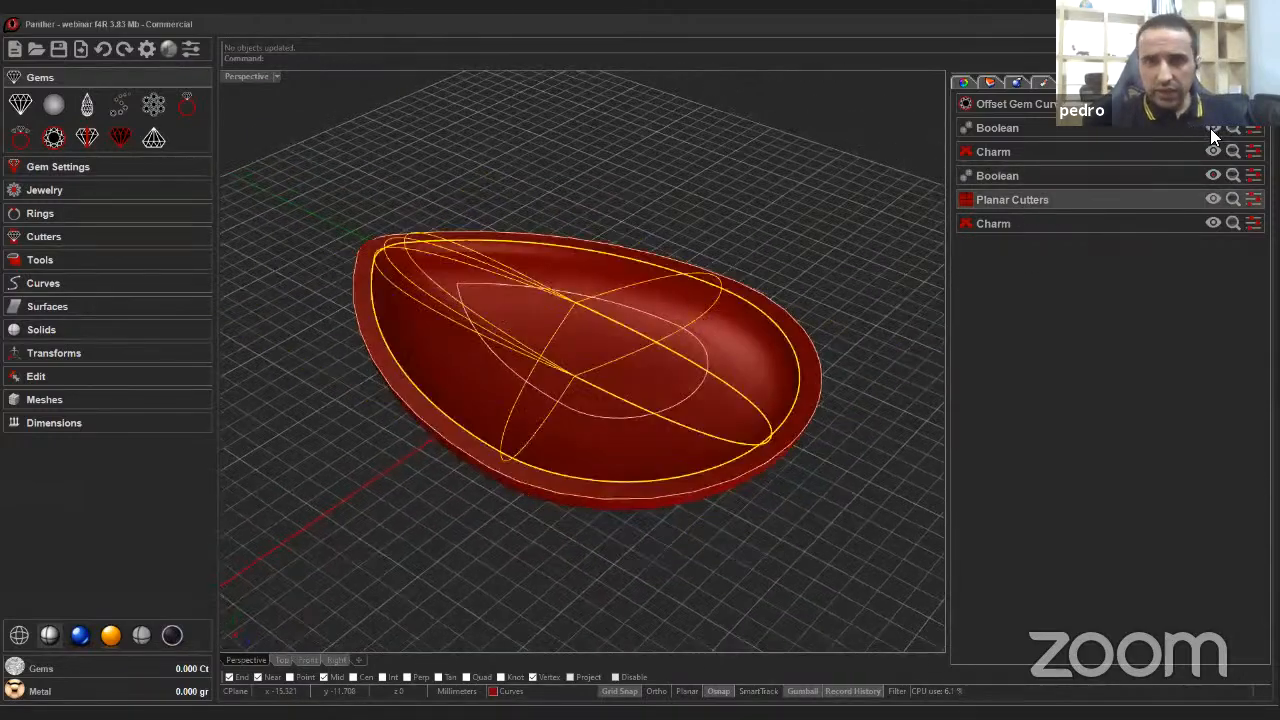
{"action": "left_click", "coordinate": [1213, 175]}
{"action": "left_click", "coordinate": [1212, 175]}
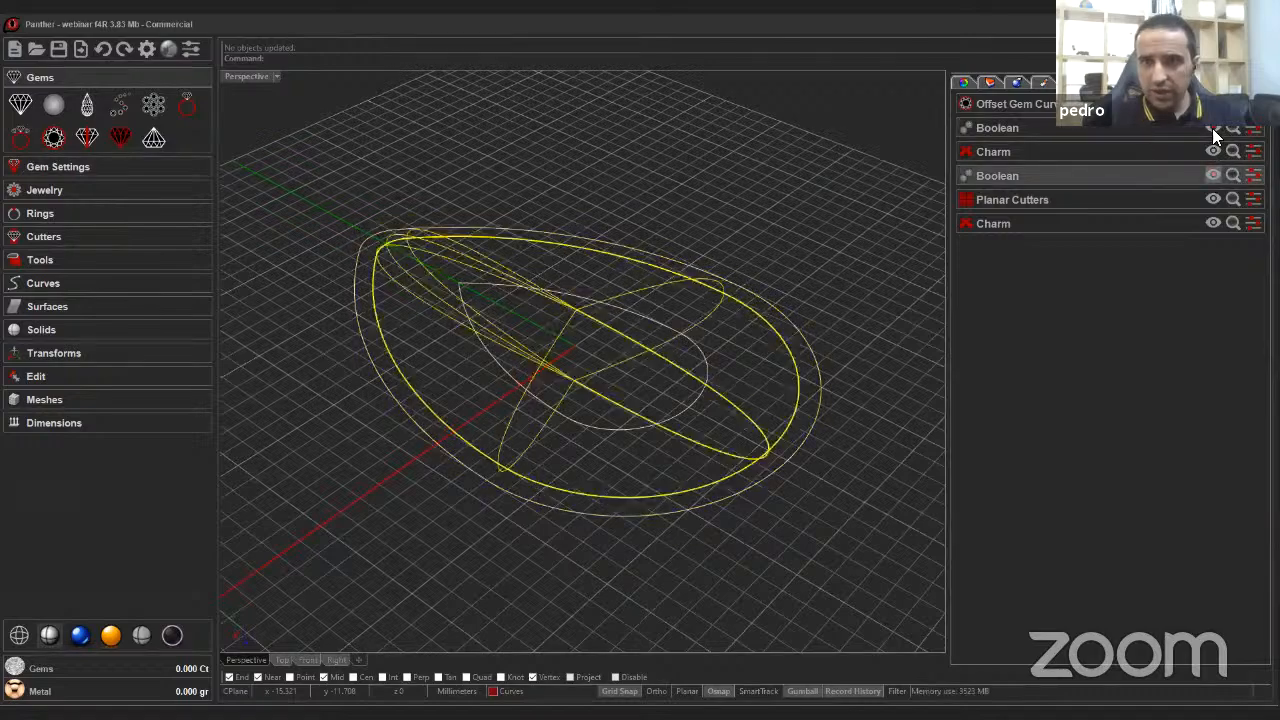
{"action": "right_click", "coordinate": [880, 262]}
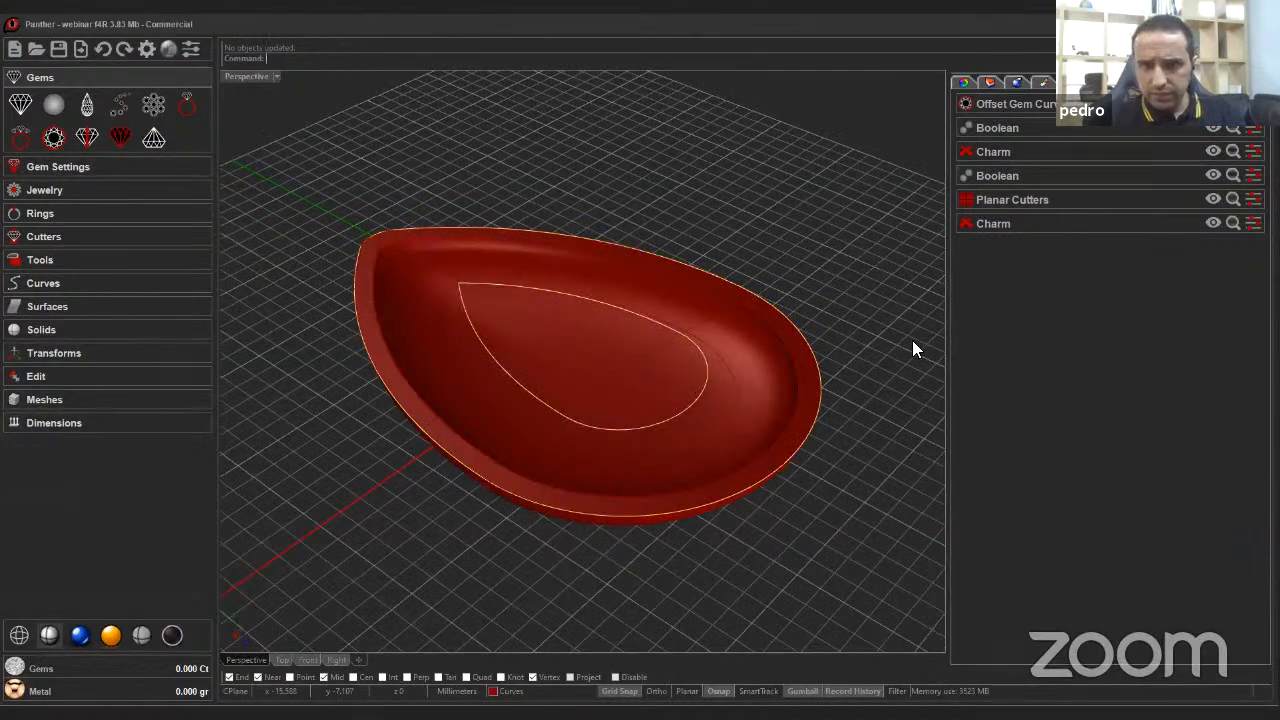
{"action": "mouse_move", "coordinate": [868, 333]}
{"action": "right_mouse_down"}
{"action": "mouse_move", "coordinate": [856, 331]}
{"action": "mouse_move", "coordinate": [867, 350]}
{"action": "right_mouse_up"}
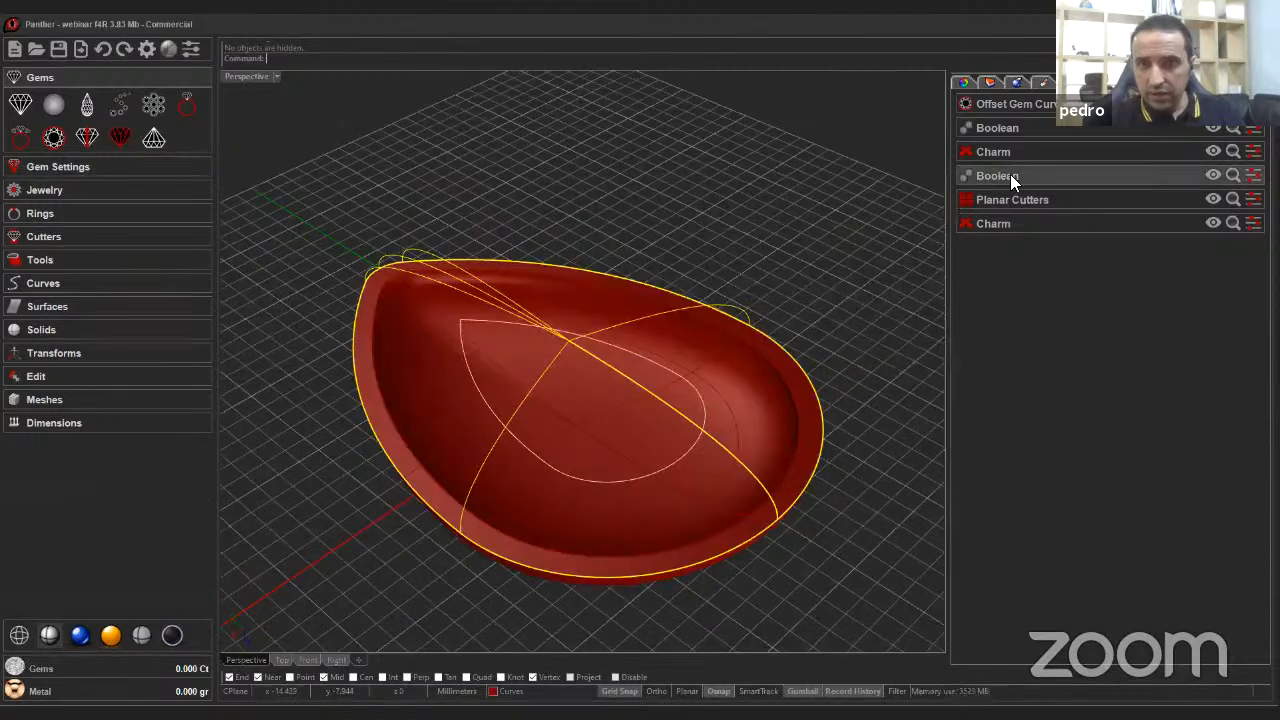
{"action": "left_click", "coordinate": [1216, 177]}
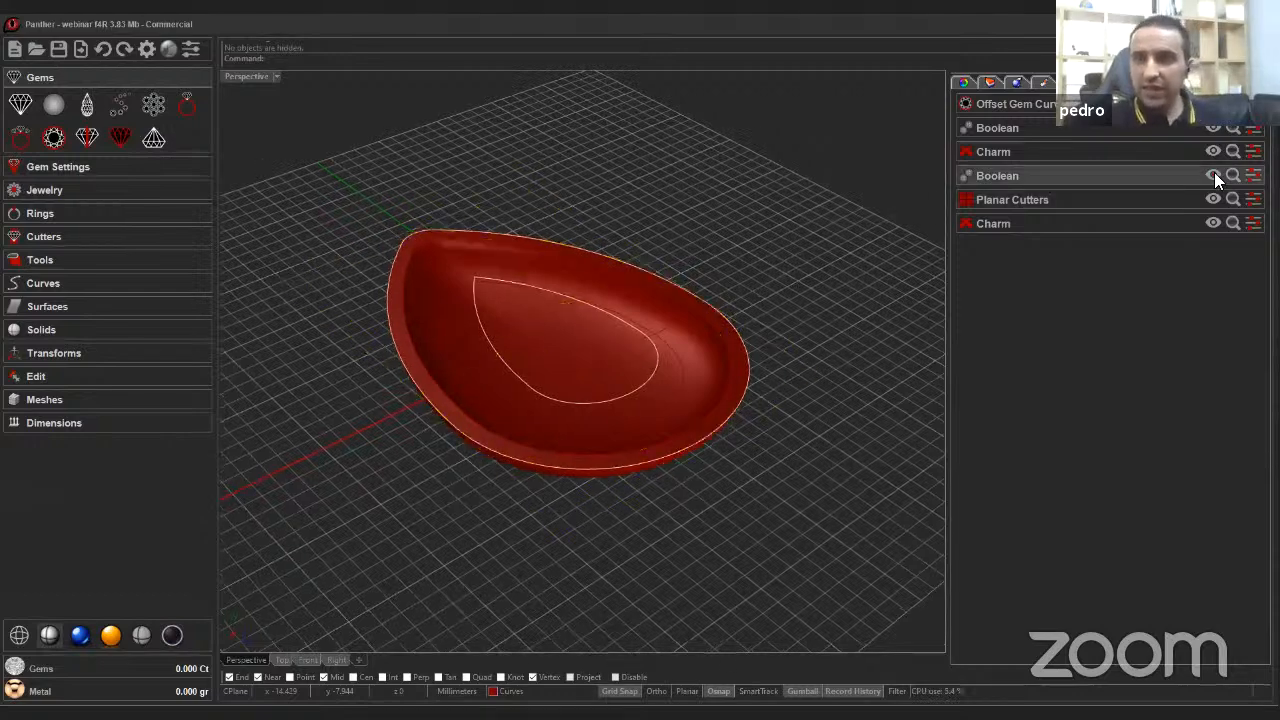
{"action": "left_click", "coordinate": [1214, 173]}
{"action": "right_click_drag", "start_coordinate": [752, 406], "coordinate": [748, 372]}
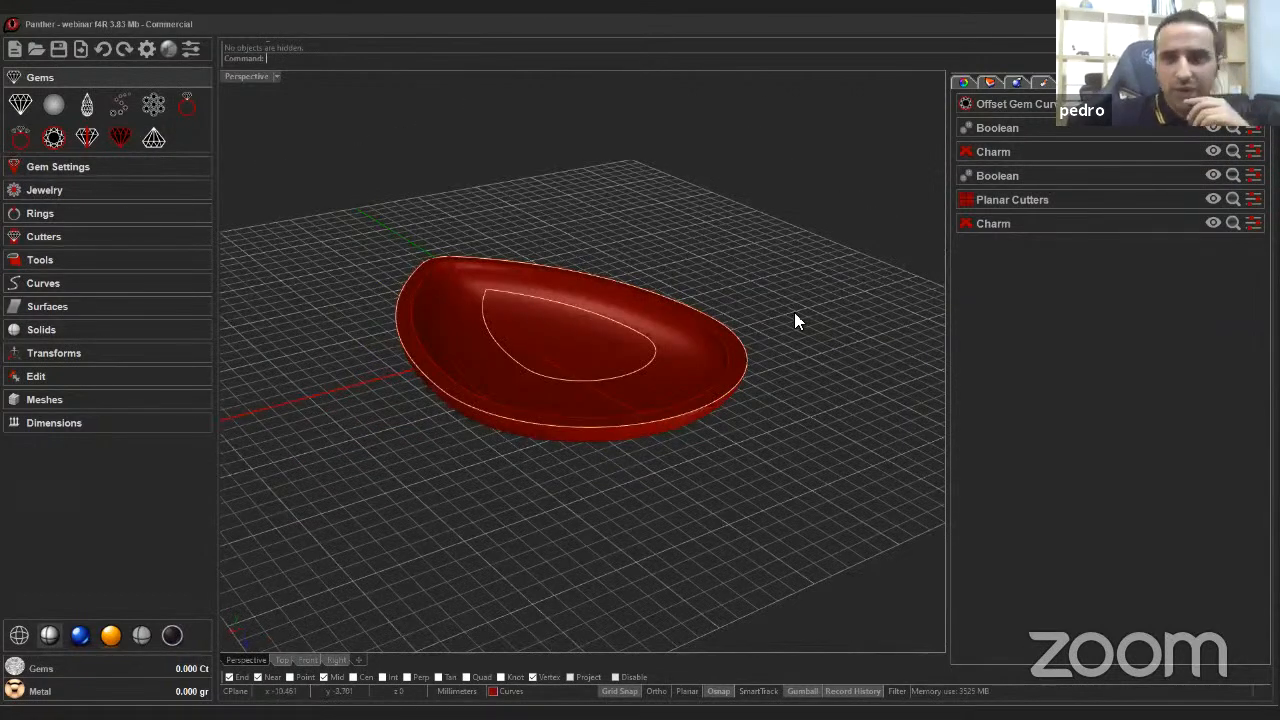
{"action": "right_click_drag", "start_coordinate": [818, 302], "coordinate": [822, 338]}
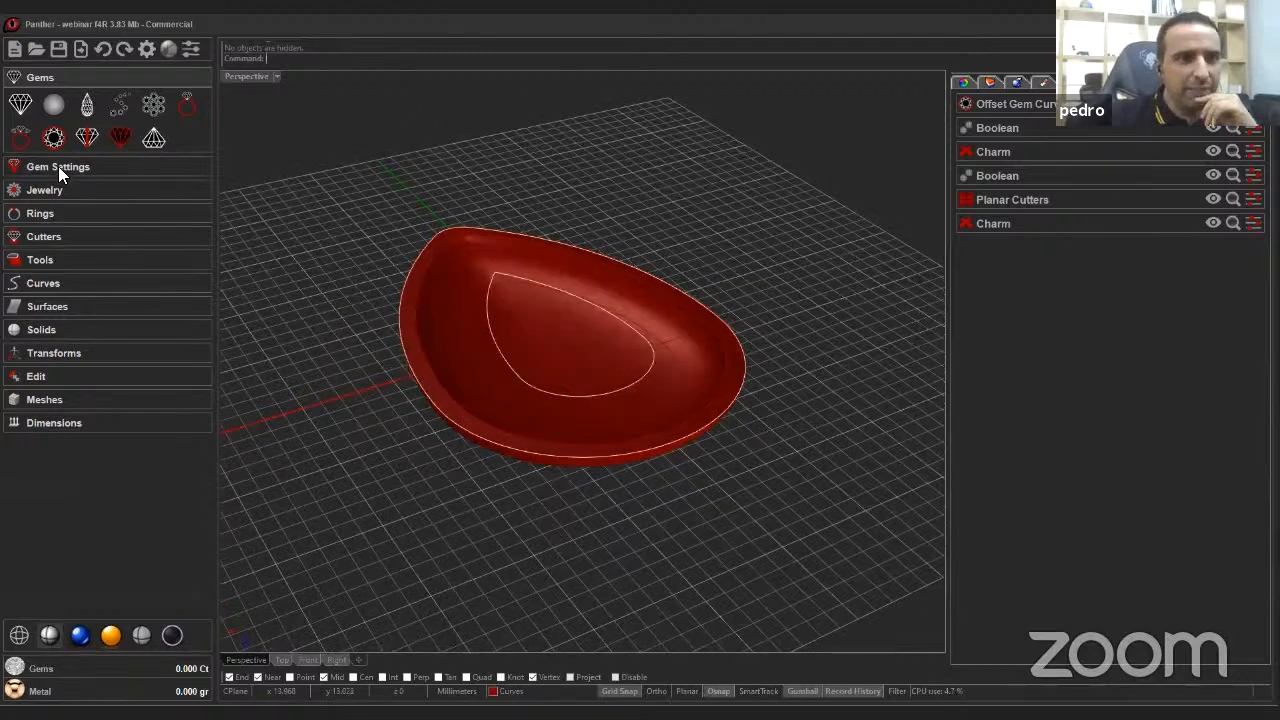
Try to show the selected hidden objects from the viewport's context menu.
{"action": "left_click", "coordinate": [58, 167]}
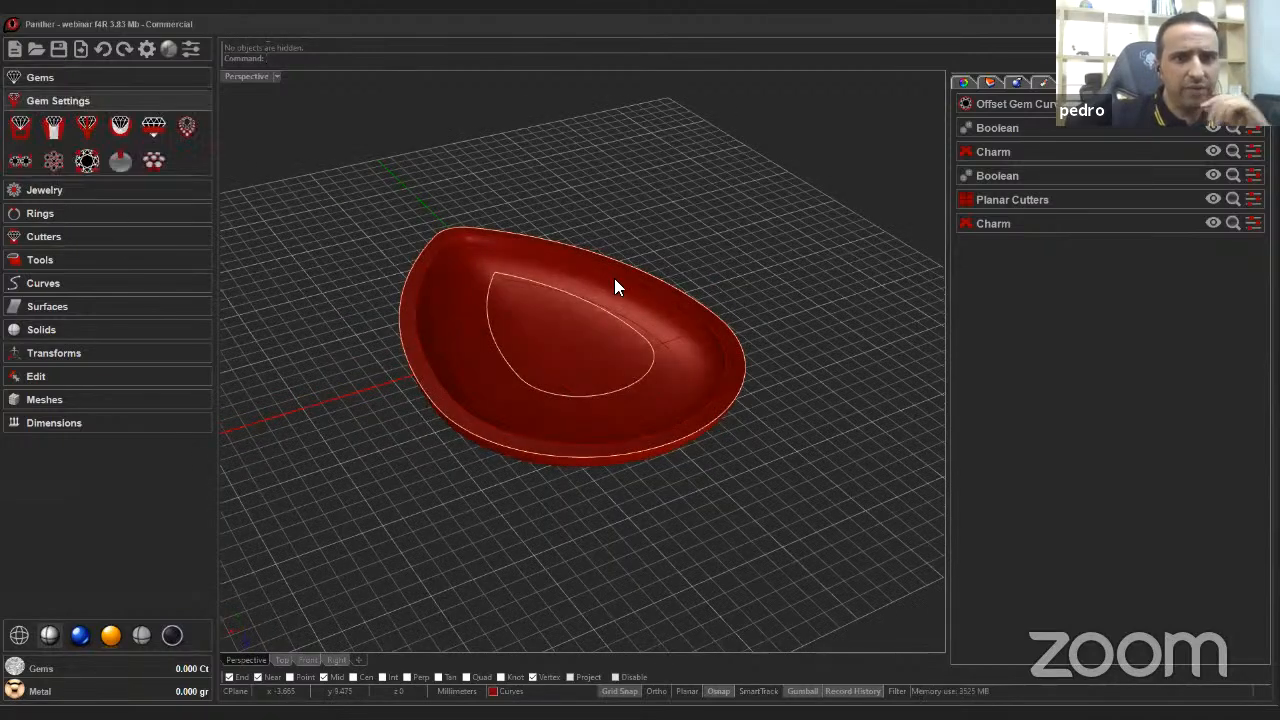
{"action": "left_click", "coordinate": [1212, 222]}
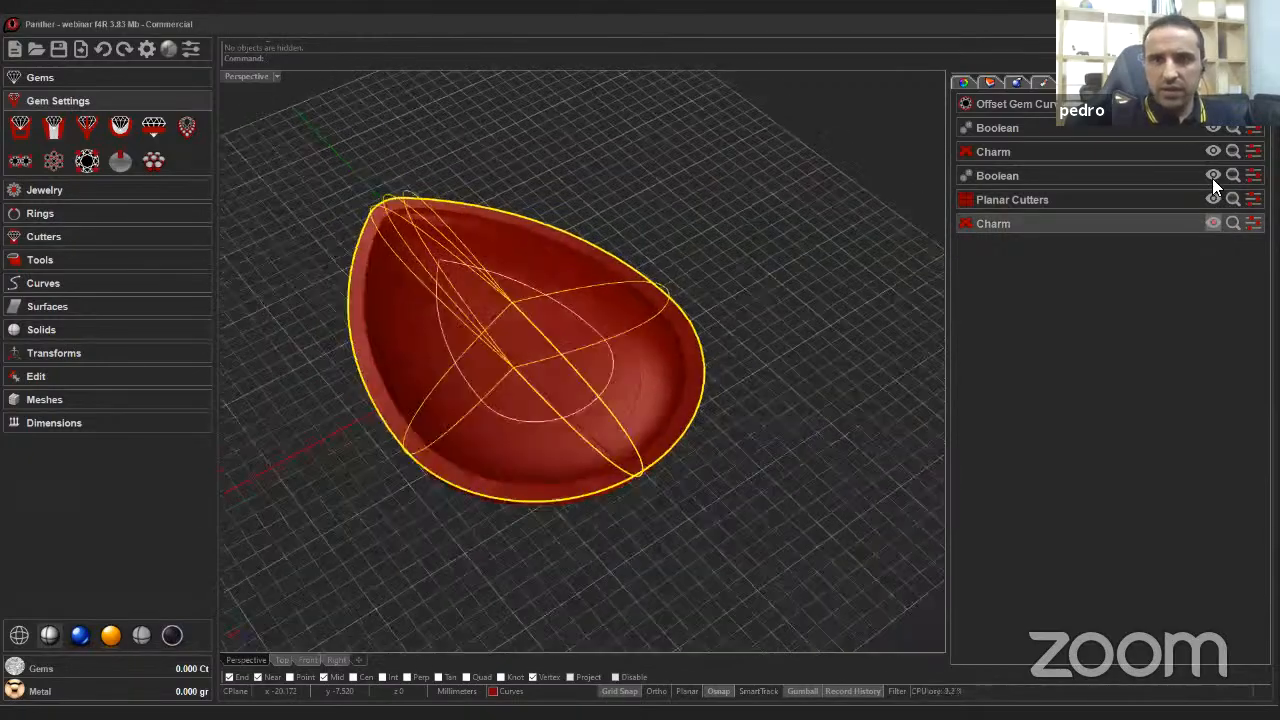
{"action": "left_click", "coordinate": [1212, 176]}
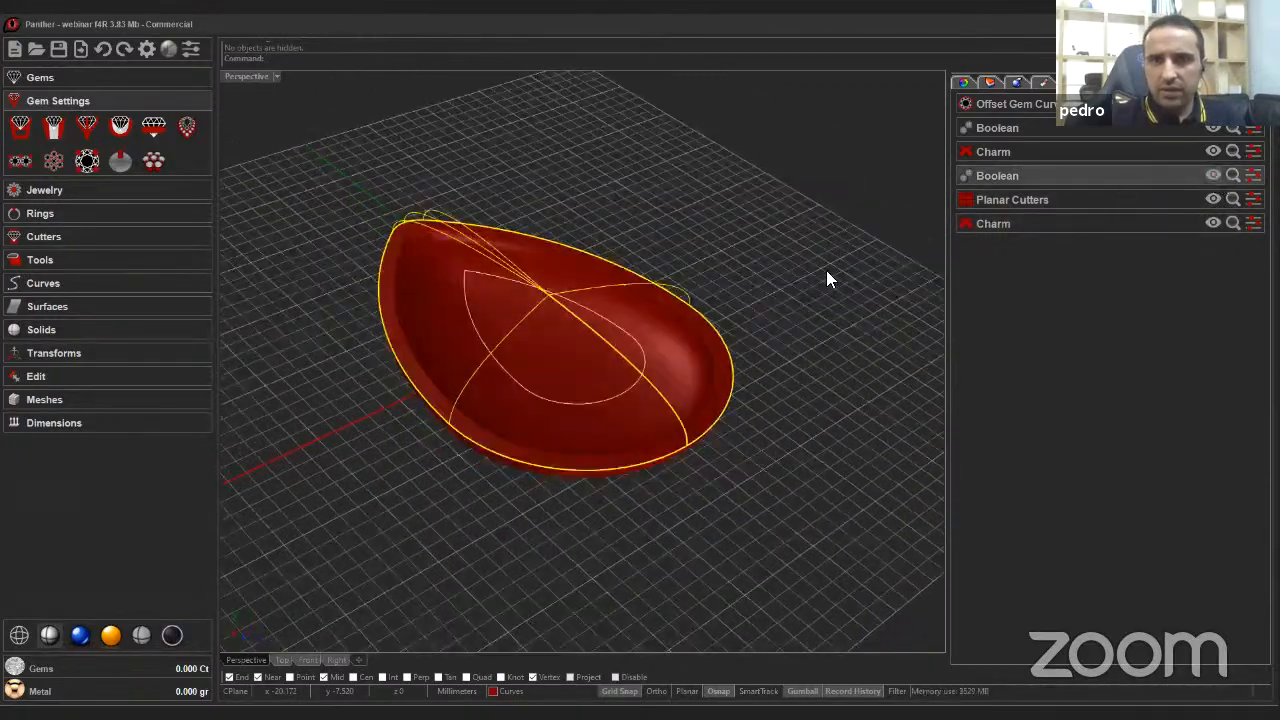
{"action": "left_click", "coordinate": [817, 272]}
{"action": "right_click", "coordinate": [816, 270]}
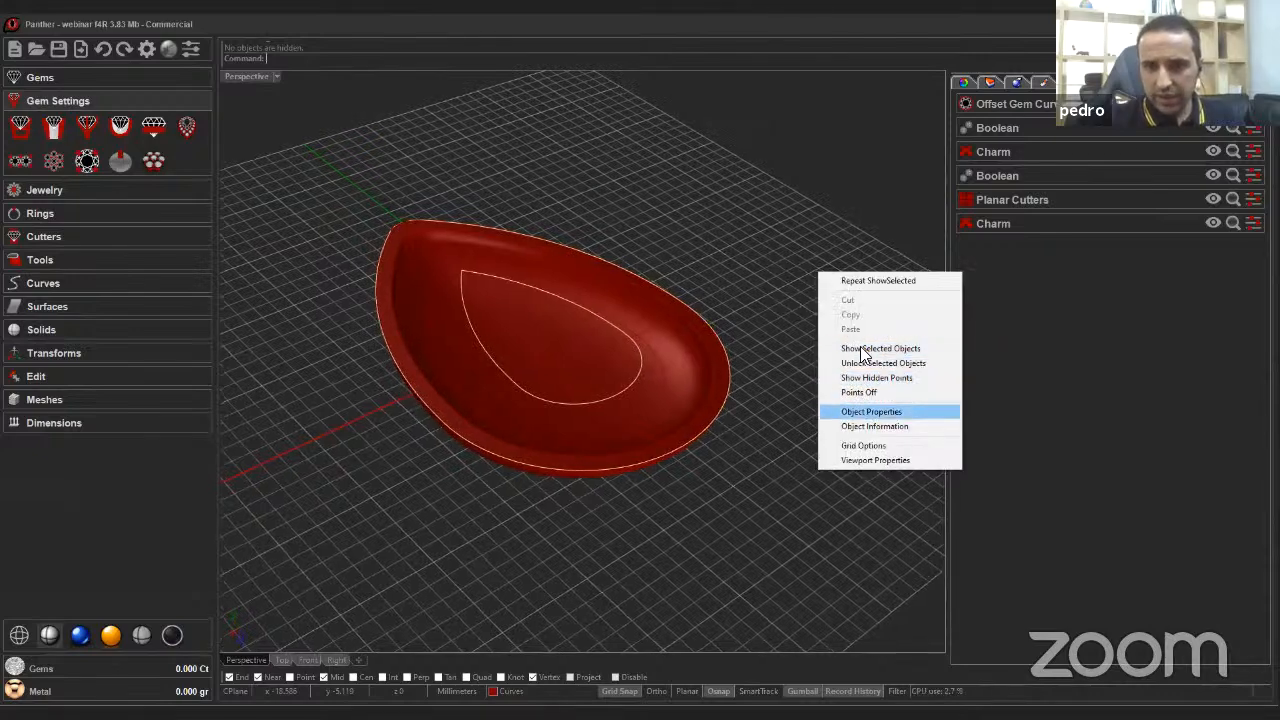
{"action": "left_click", "coordinate": [860, 349]}
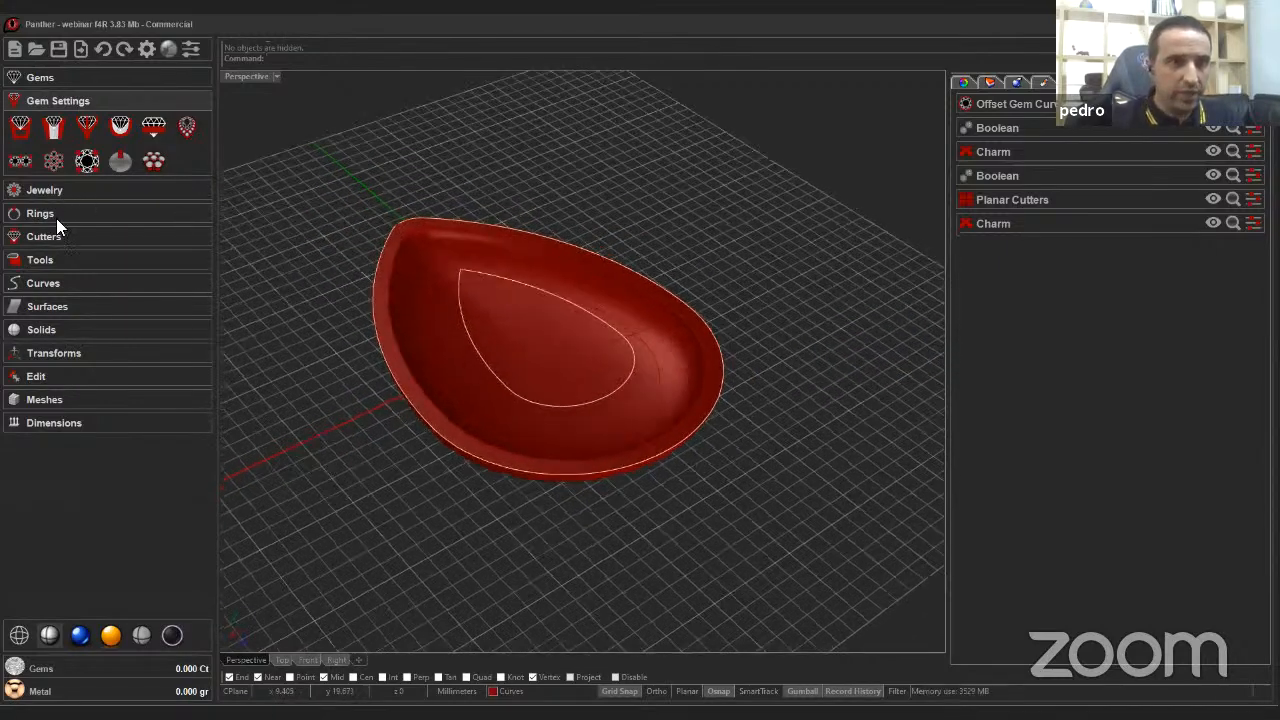
Start a new Charm and choose the teardrop shape.
{"action": "left_click", "coordinate": [56, 234]}
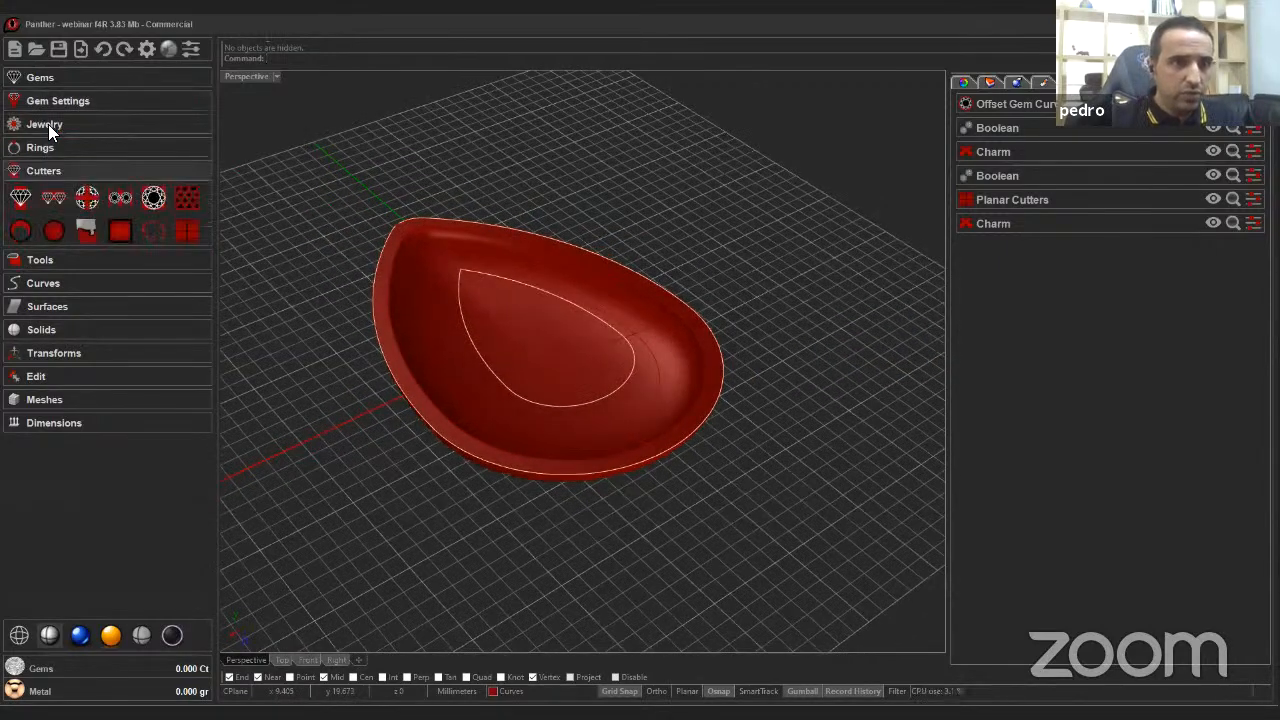
{"action": "left_click", "coordinate": [48, 124]}
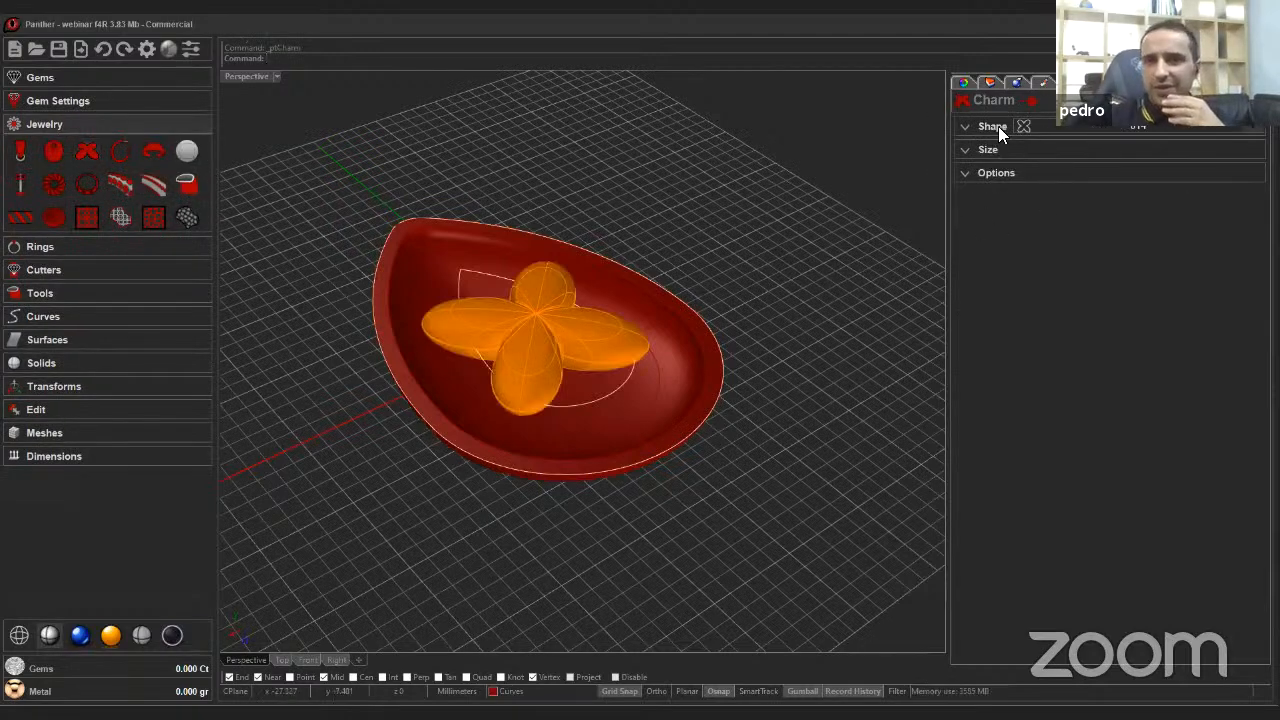
{"action": "left_click", "coordinate": [994, 126]}
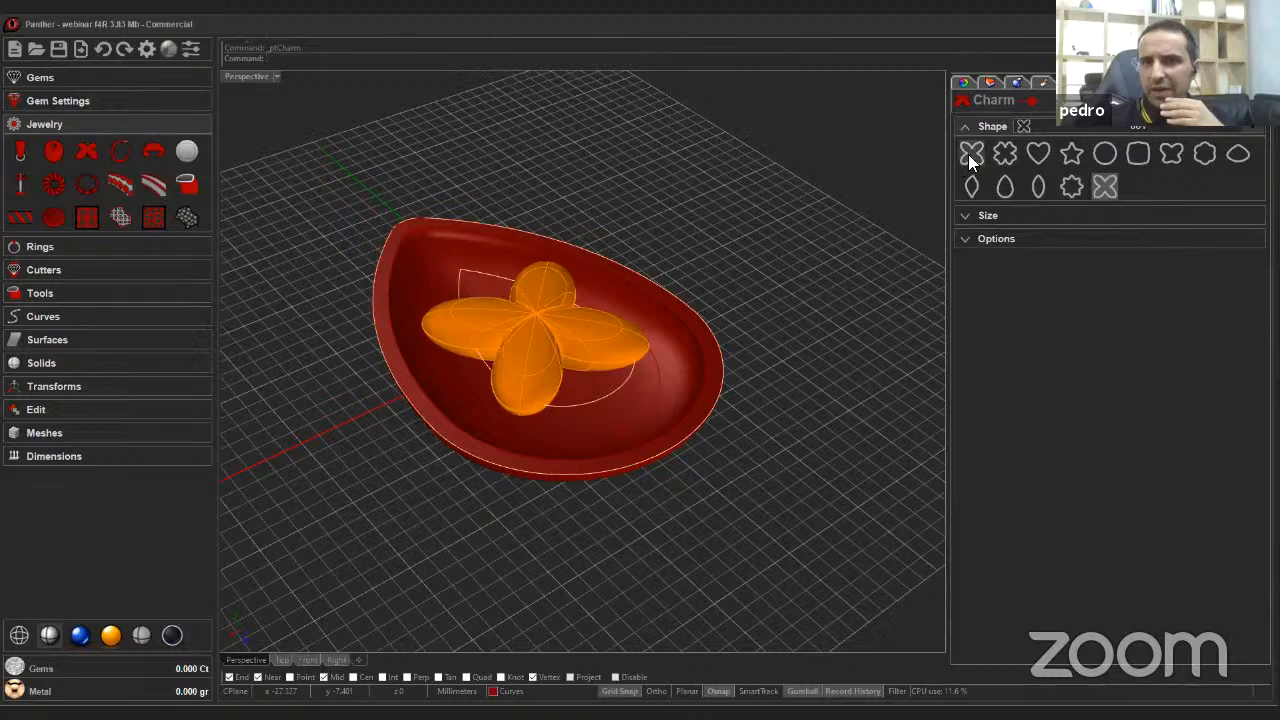
{"action": "left_click", "coordinate": [1005, 189]}
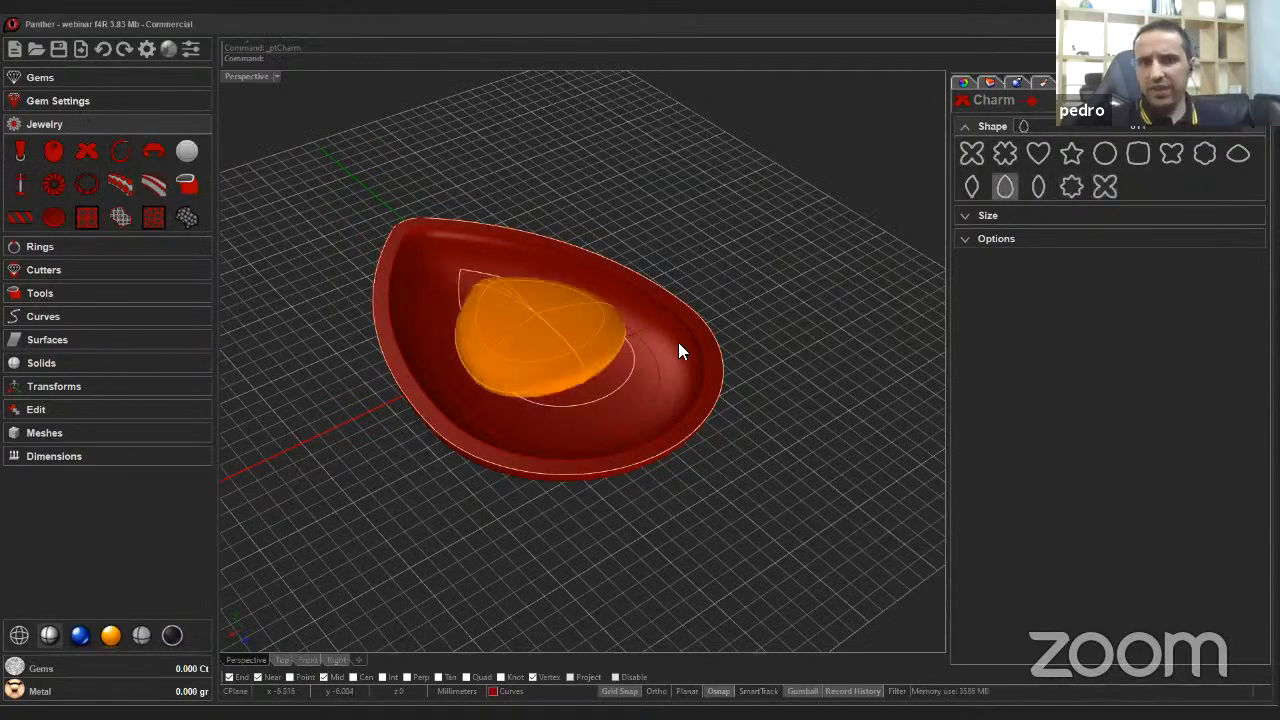
Size the new teardrop charm to 17.80 mm wide, 25.00 mm high and 5.80 mm thick.
{"action": "left_click", "coordinate": [987, 216]}
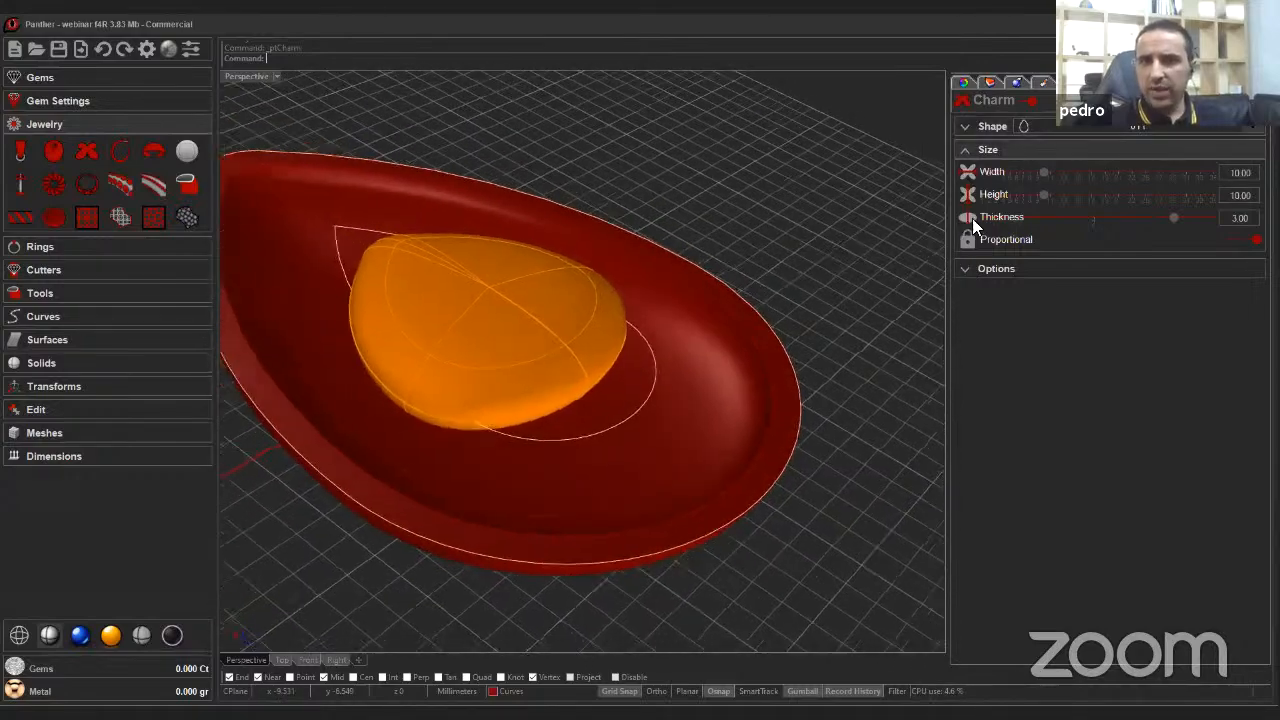
{"action": "left_click_drag", "start_coordinate": [1046, 174], "coordinate": [1140, 180]}
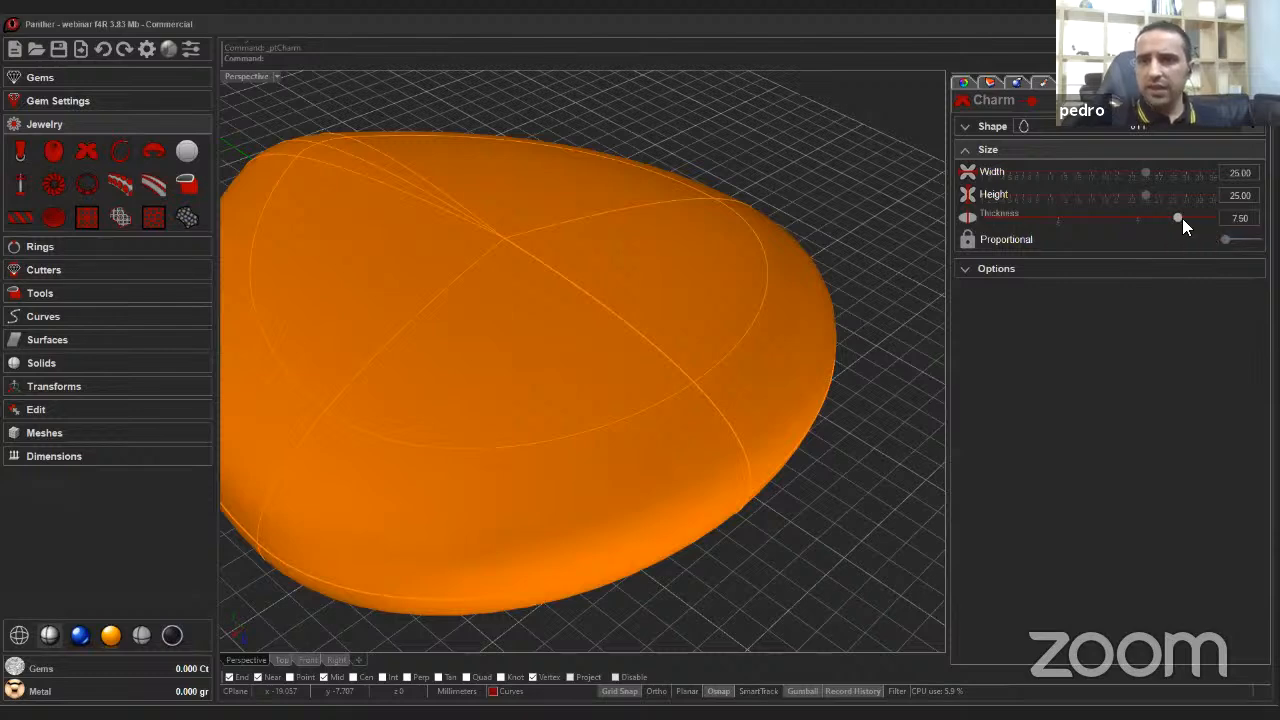
{"action": "left_click_drag", "start_coordinate": [1180, 218], "coordinate": [1045, 218]}
{"action": "left_click_drag", "start_coordinate": [1142, 174], "coordinate": [1091, 180]}
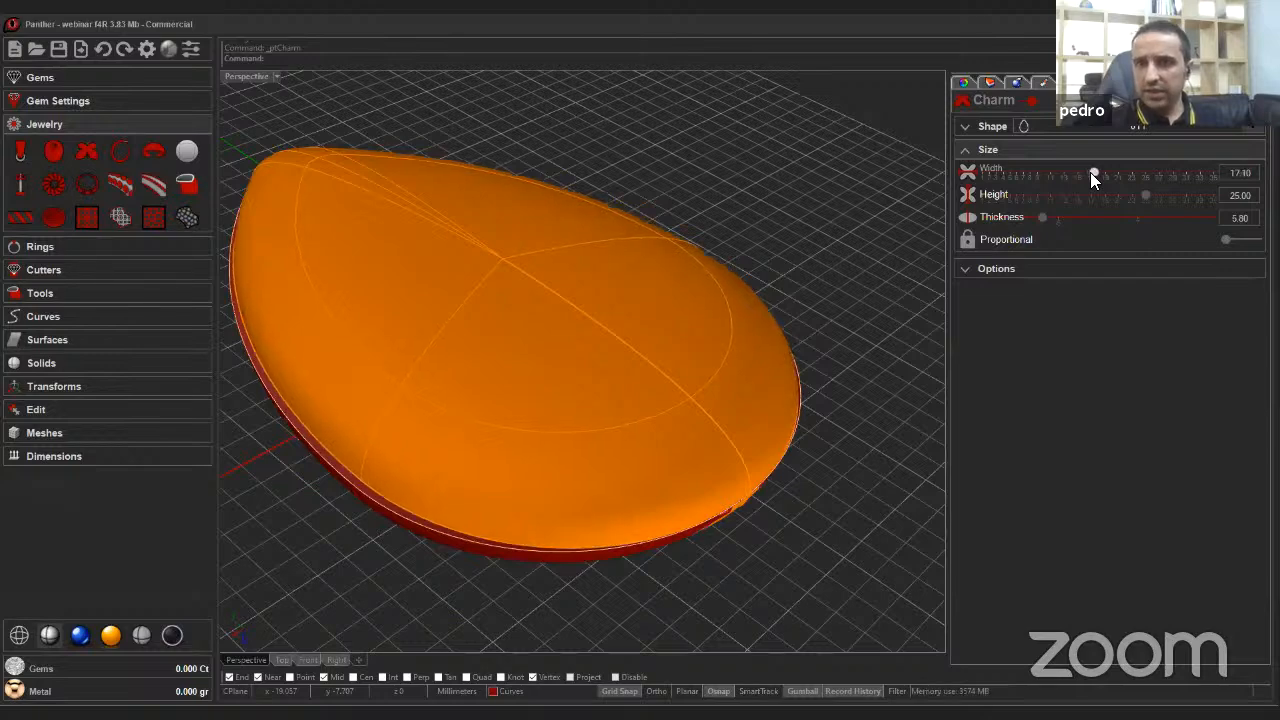
{"action": "key", "text": "Right"}
{"action": "key", "text": "Right"}
{"action": "key", "text": "Right"}
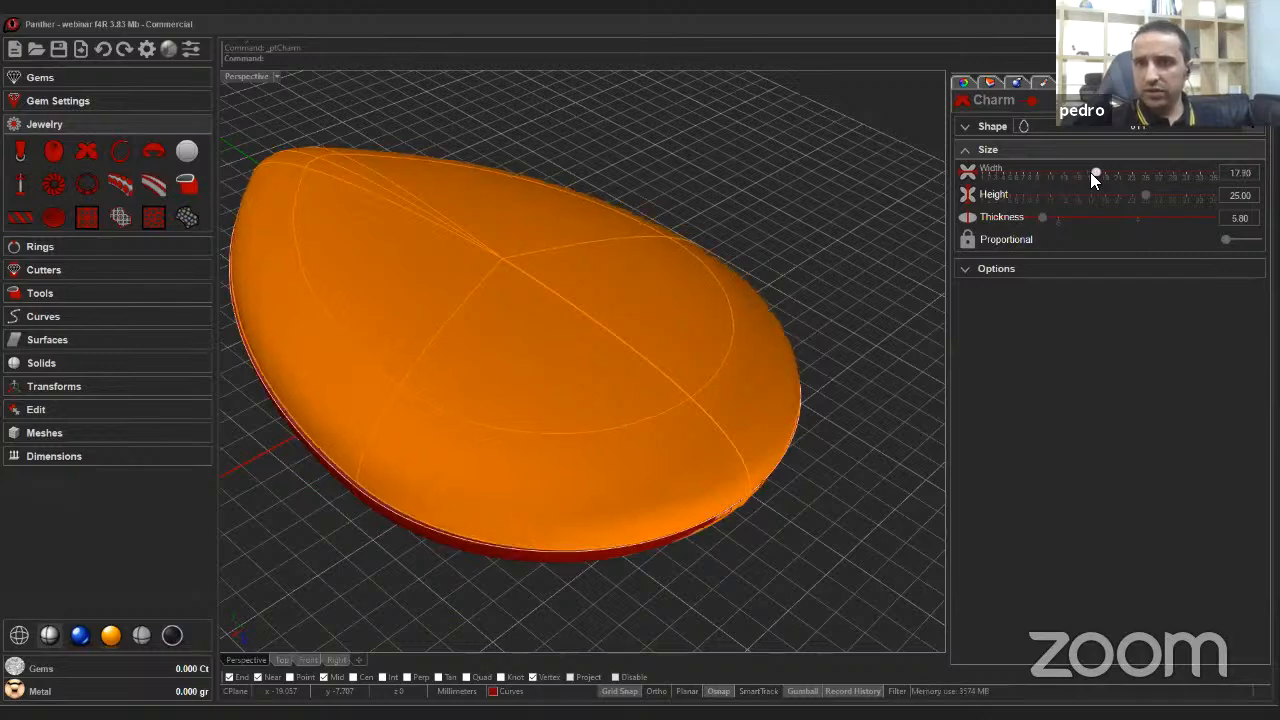
{"action": "key", "text": "Right"}
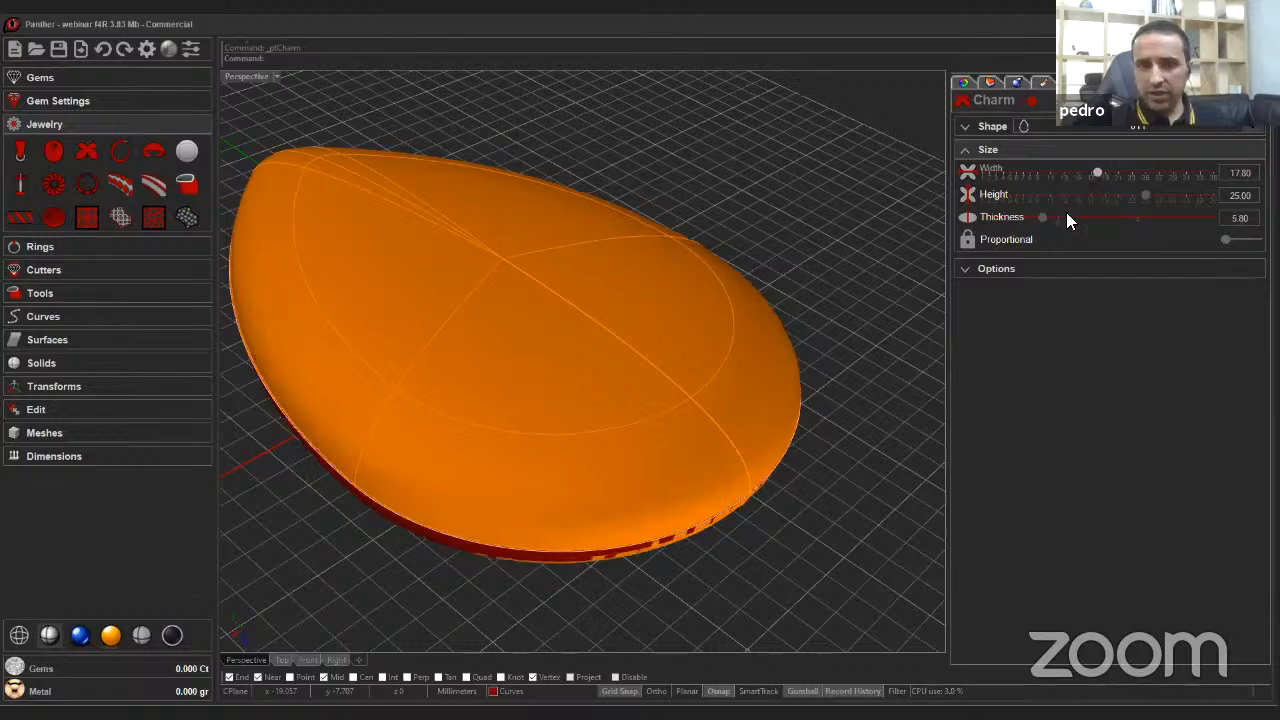
Reduce the new charm's thickness to 3.70 mm.
{"action": "right_click_drag", "start_coordinate": [836, 377], "coordinate": [824, 376]}
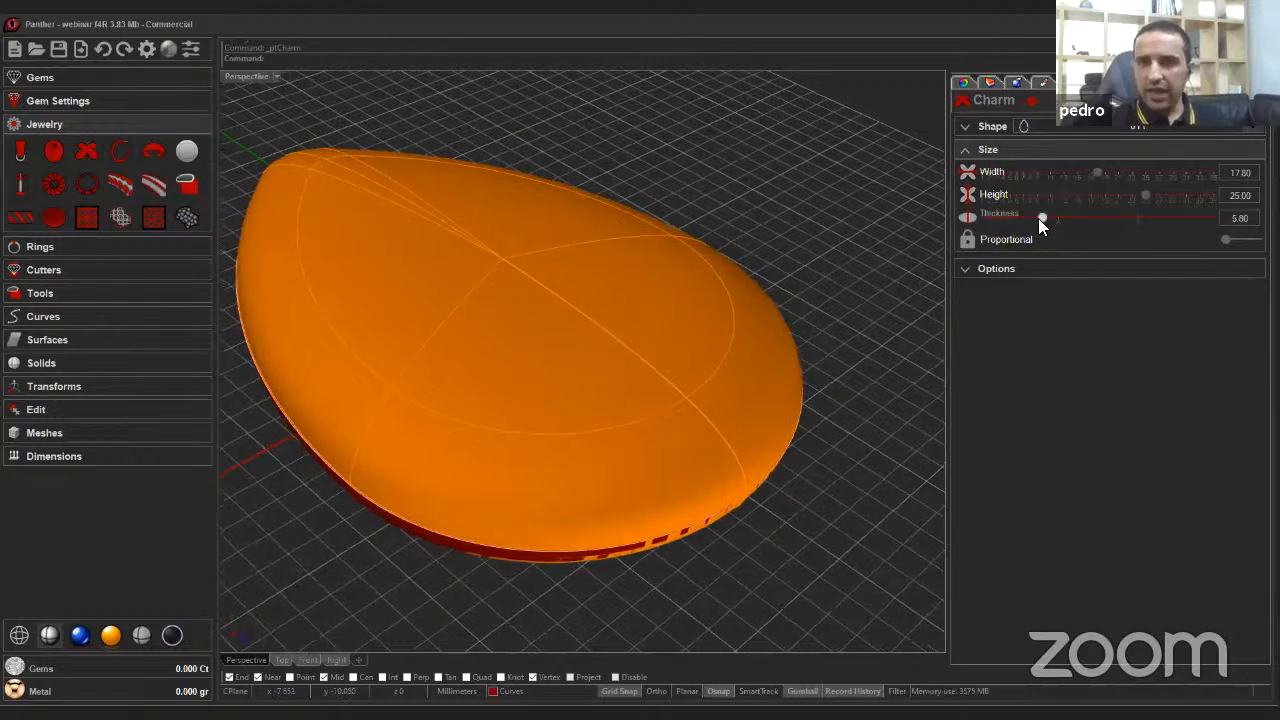
{"action": "left_click_drag", "start_coordinate": [1040, 218], "coordinate": [864, 242]}
{"action": "mouse_move", "coordinate": [1024, 240]}
{"action": "right_mouse_down"}
{"action": "mouse_move", "coordinate": [954, 322]}
{"action": "mouse_move", "coordinate": [778, 426]}
{"action": "mouse_move", "coordinate": [1024, 238]}
{"action": "right_mouse_up"}
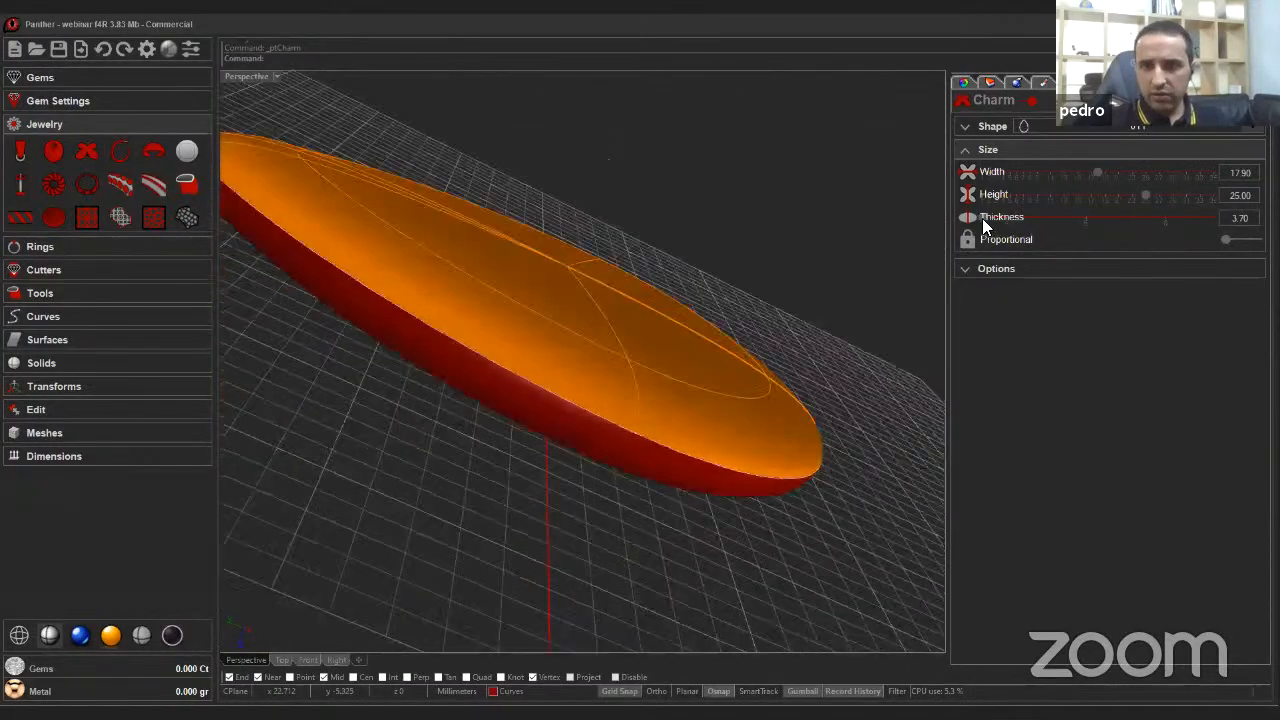
Reduce the new charm's thickness to 2.40 mm and finish the charm.
{"action": "left_click_drag", "start_coordinate": [982, 216], "coordinate": [872, 240]}
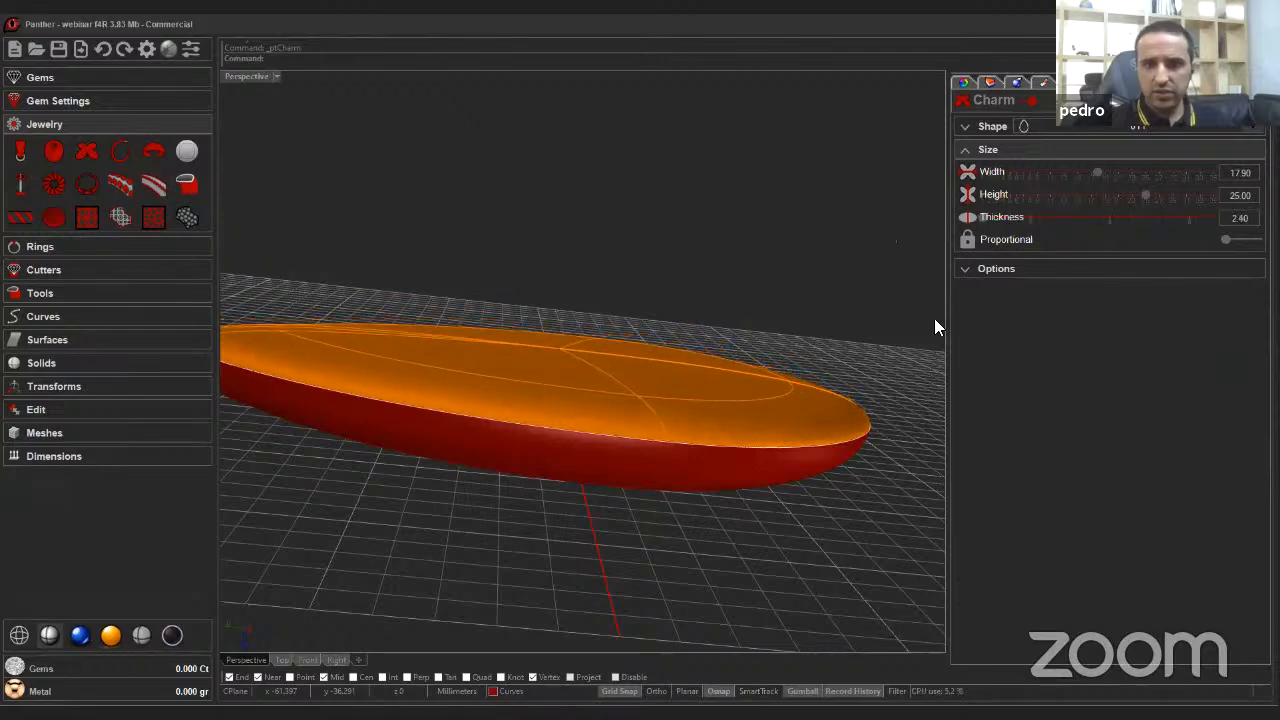
{"action": "right_click_drag", "start_coordinate": [934, 318], "coordinate": [1174, 238]}
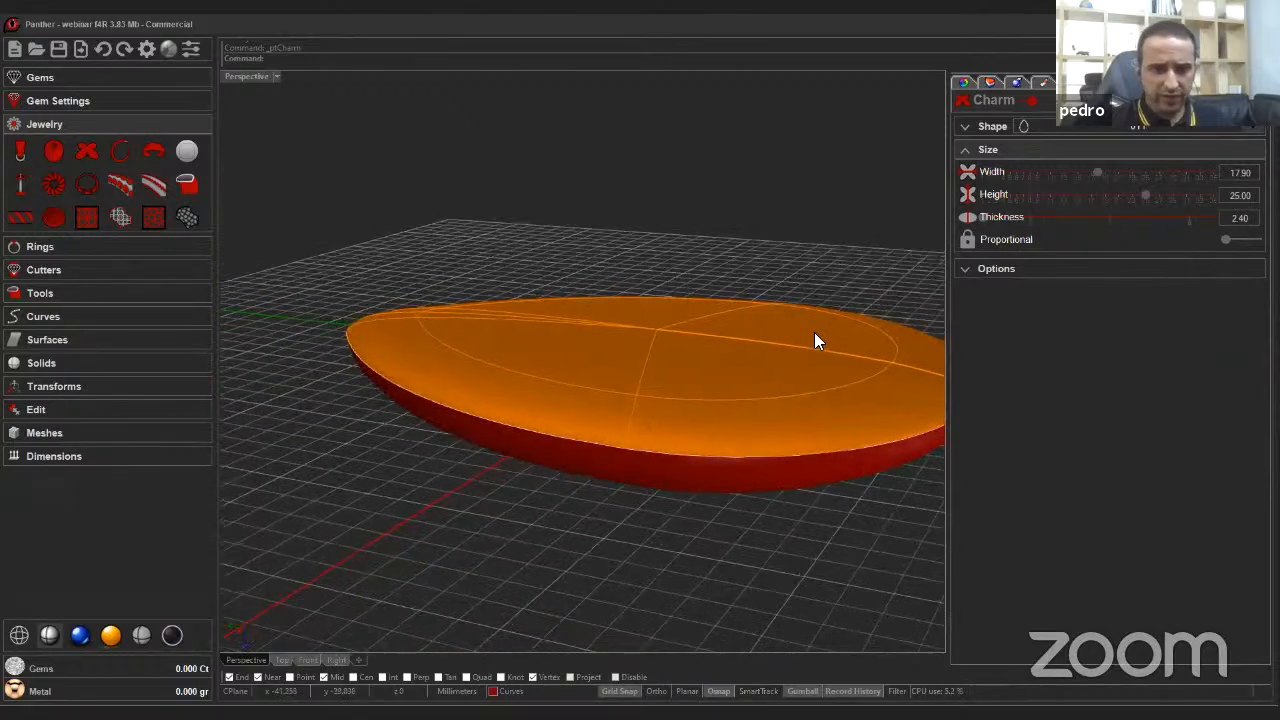
{"action": "right_click_drag", "start_coordinate": [814, 332], "coordinate": [1175, 70]}
{"action": "left_click", "coordinate": [1190, 100]}
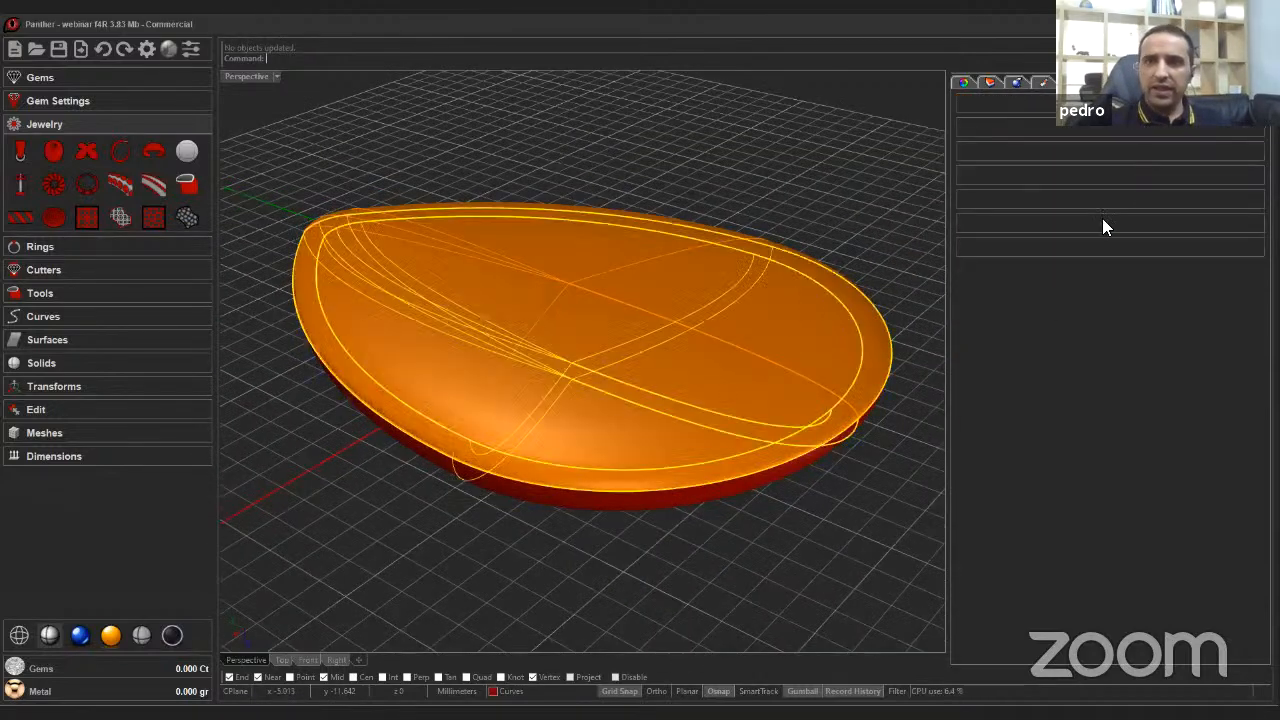
Add a planar cutter to the new teardrop charm.
{"action": "scroll", "coordinate": [648, 384], "scroll_direction": "down", "scroll_amount": 3}
{"action": "mouse_move", "coordinate": [648, 384]}
{"action": "right_mouse_down"}
{"action": "mouse_move", "coordinate": [626, 377]}
{"action": "mouse_move", "coordinate": [648, 386]}
{"action": "right_mouse_up"}
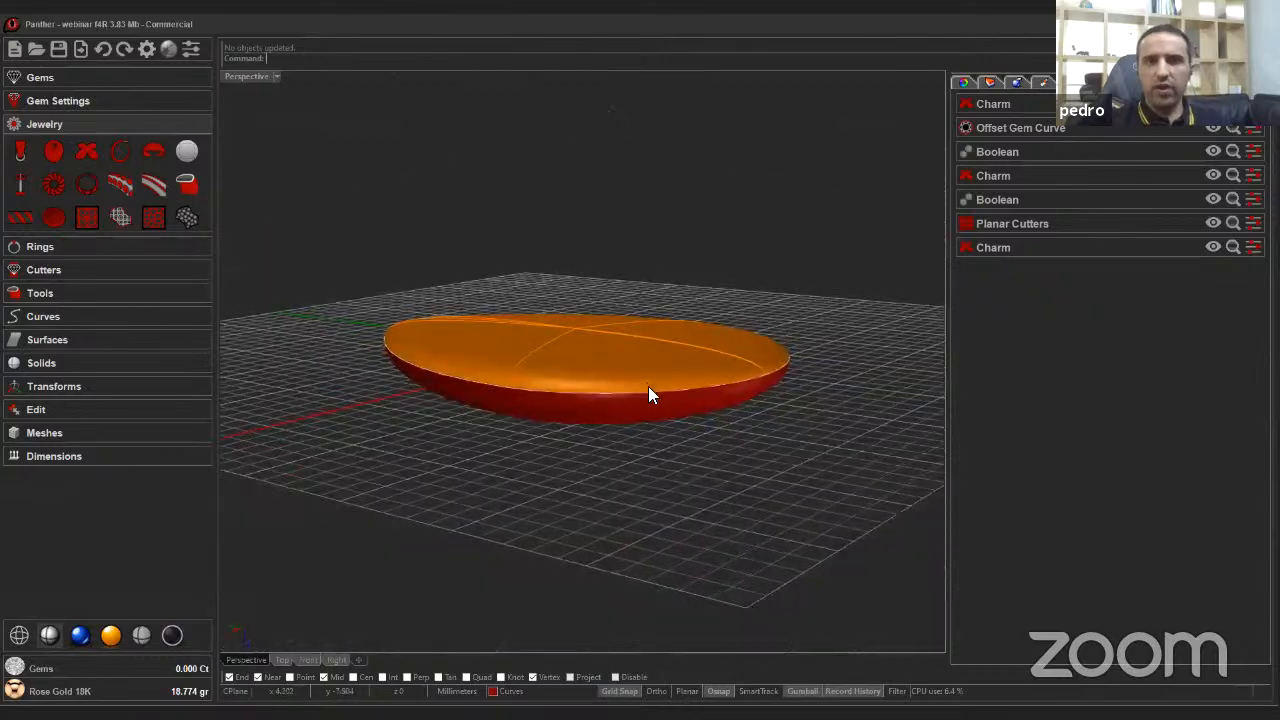
{"action": "scroll", "coordinate": [654, 316], "scroll_direction": "up", "scroll_amount": 5}
{"action": "right_click_drag", "start_coordinate": [610, 334], "coordinate": [606, 366]}
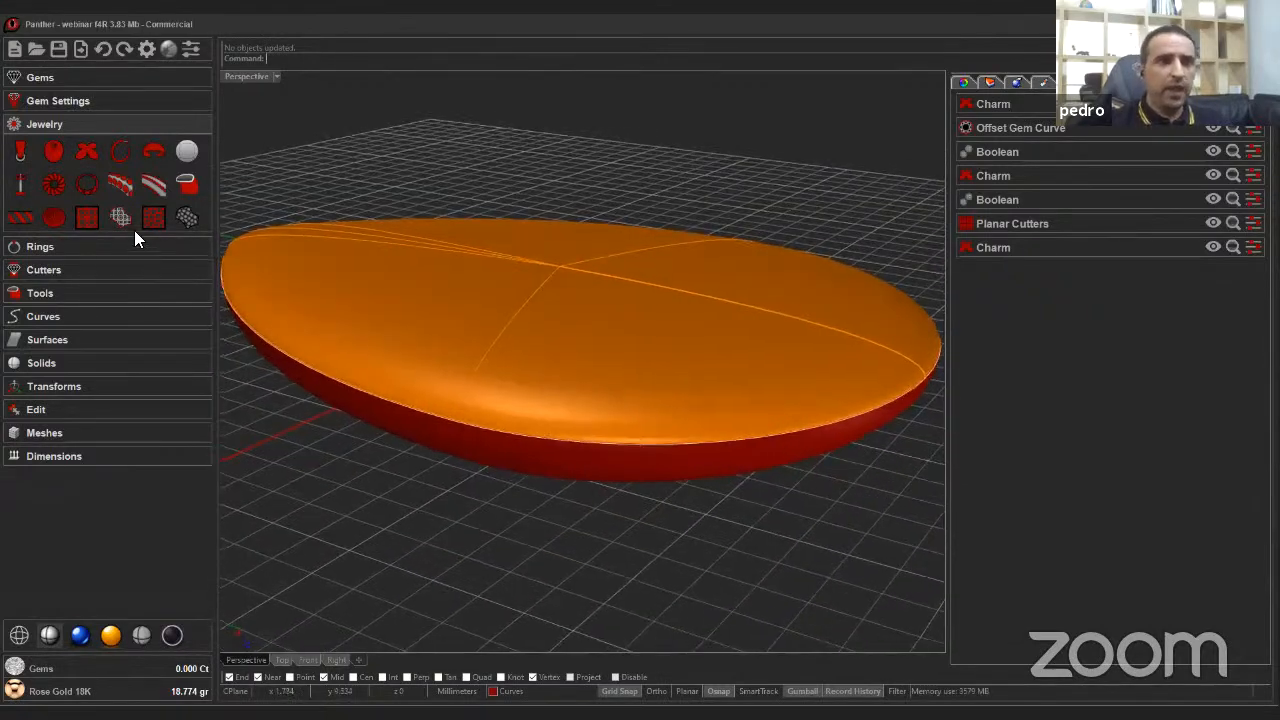
{"action": "left_click", "coordinate": [44, 270]}
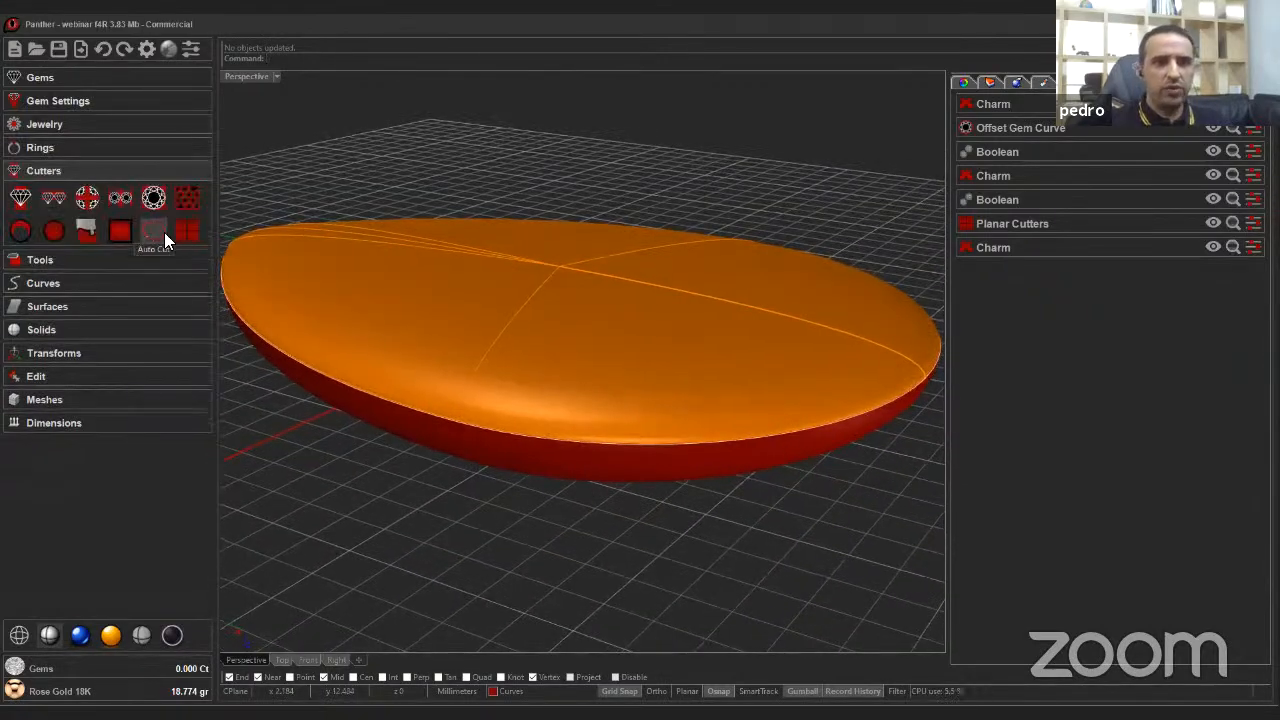
{"action": "left_click", "coordinate": [180, 234]}
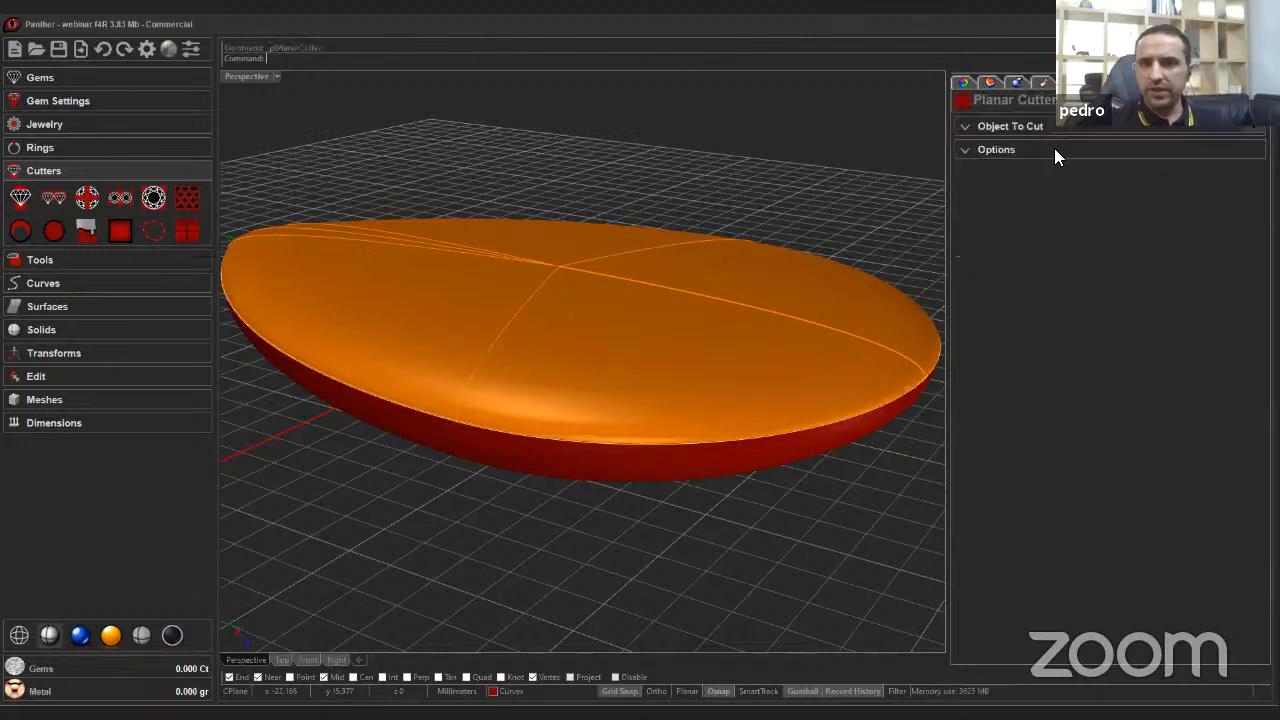
{"action": "left_click", "coordinate": [1008, 152]}
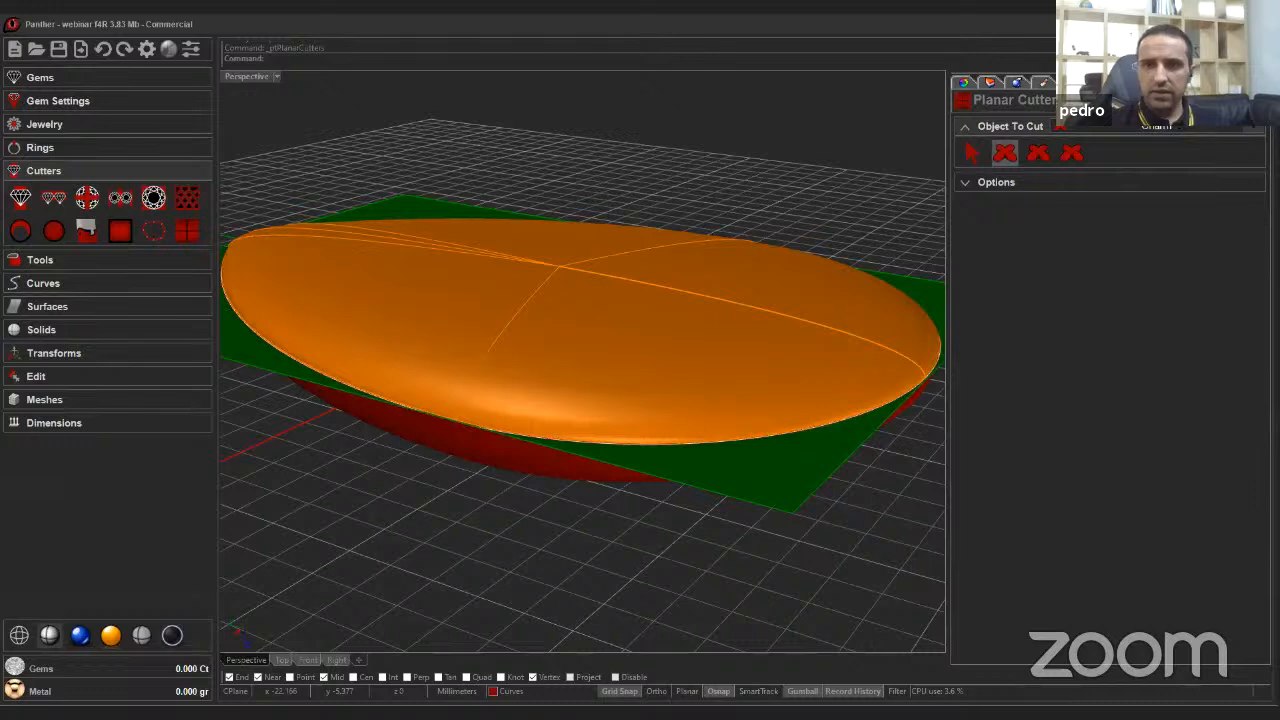
{"action": "key", "text": "Return"}
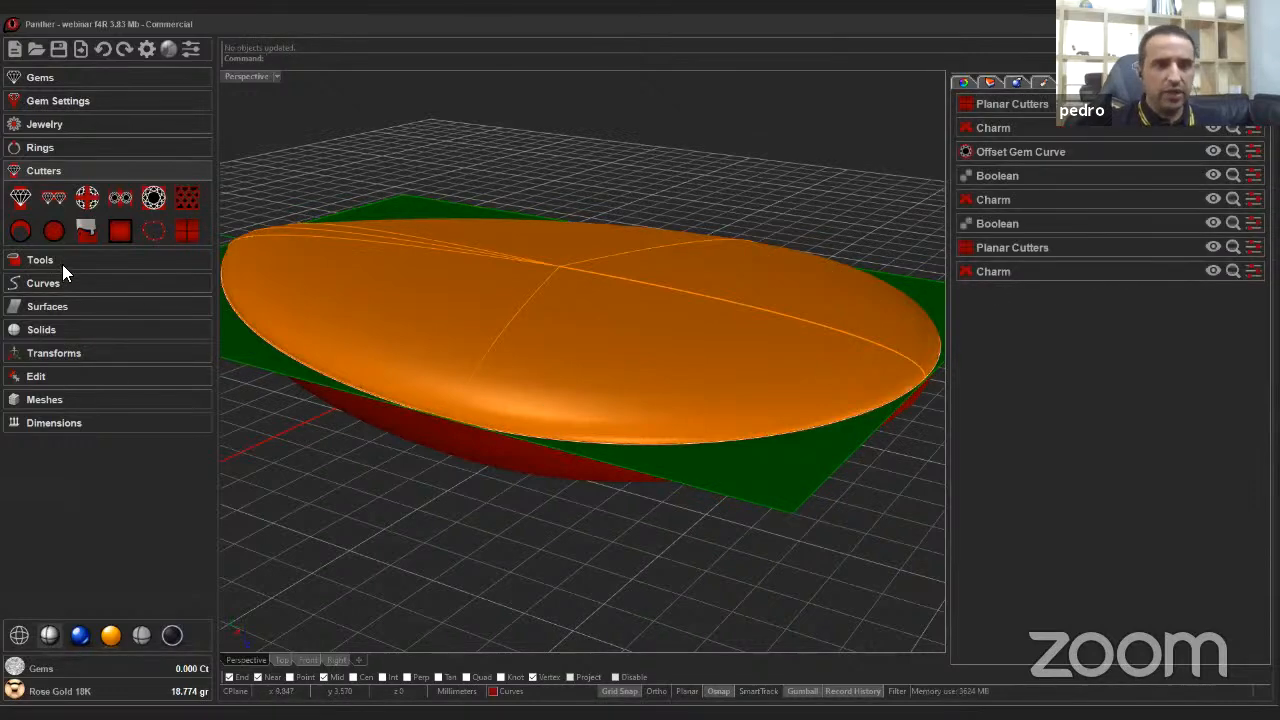
Boolean split the new charm as Object A with the planar cutter as Object B.
{"action": "left_click", "coordinate": [62, 262]}
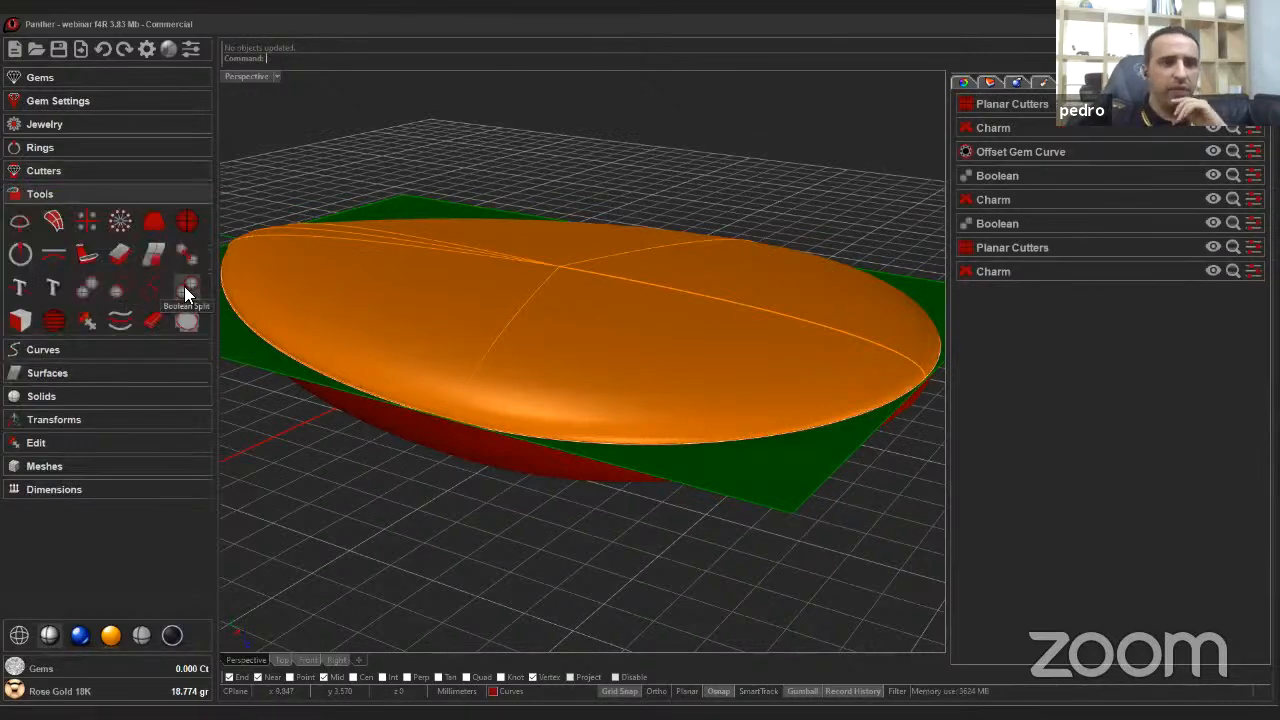
{"action": "left_click", "coordinate": [184, 286]}
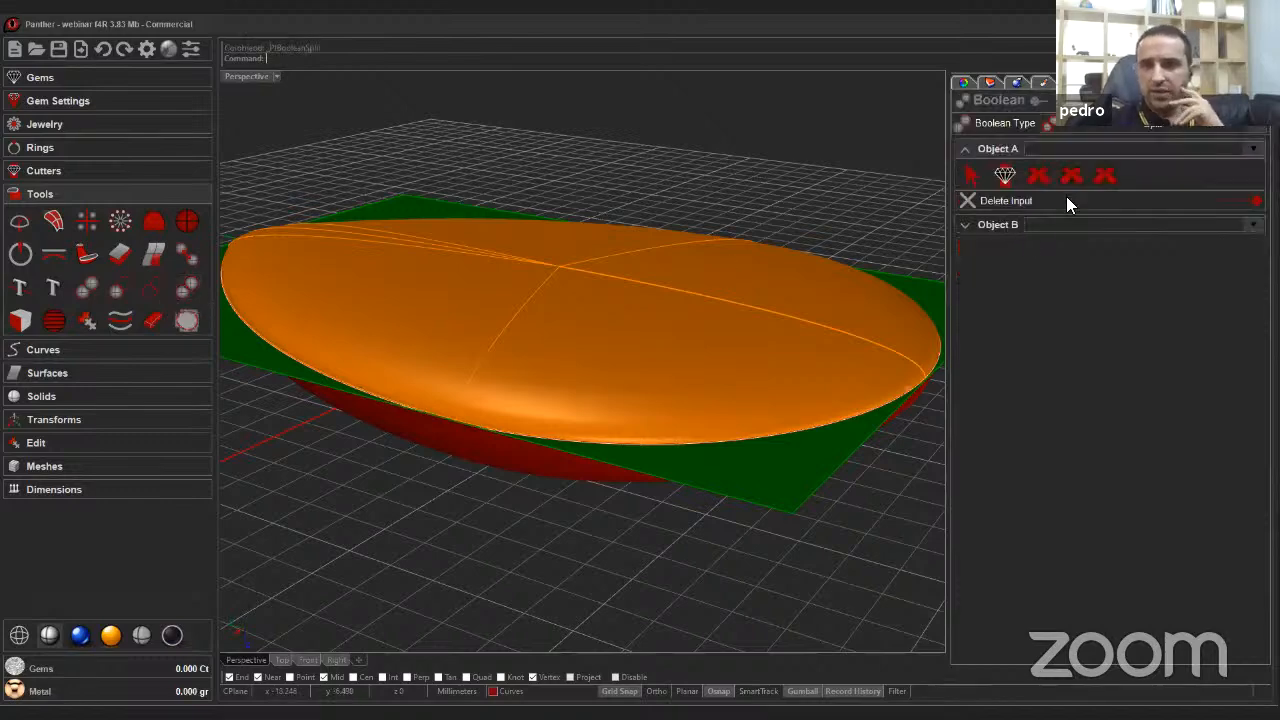
{"action": "left_click", "coordinate": [1037, 177]}
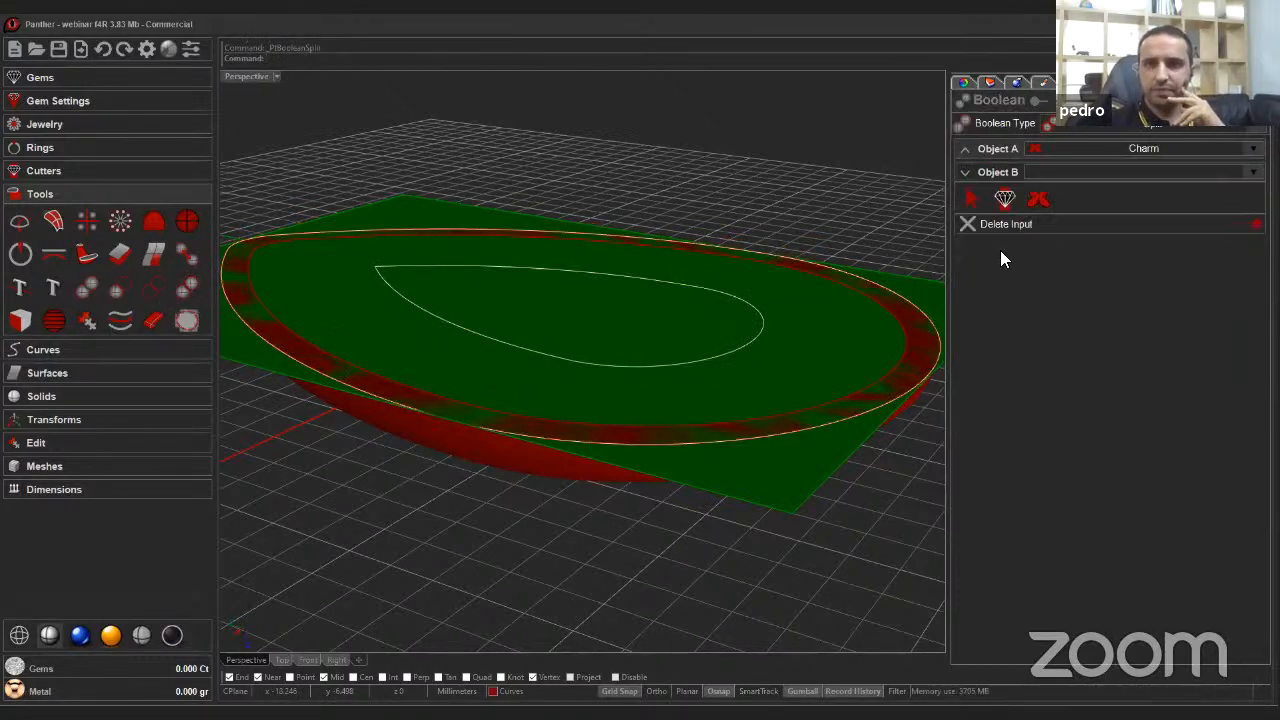
{"action": "left_click", "coordinate": [1004, 198]}
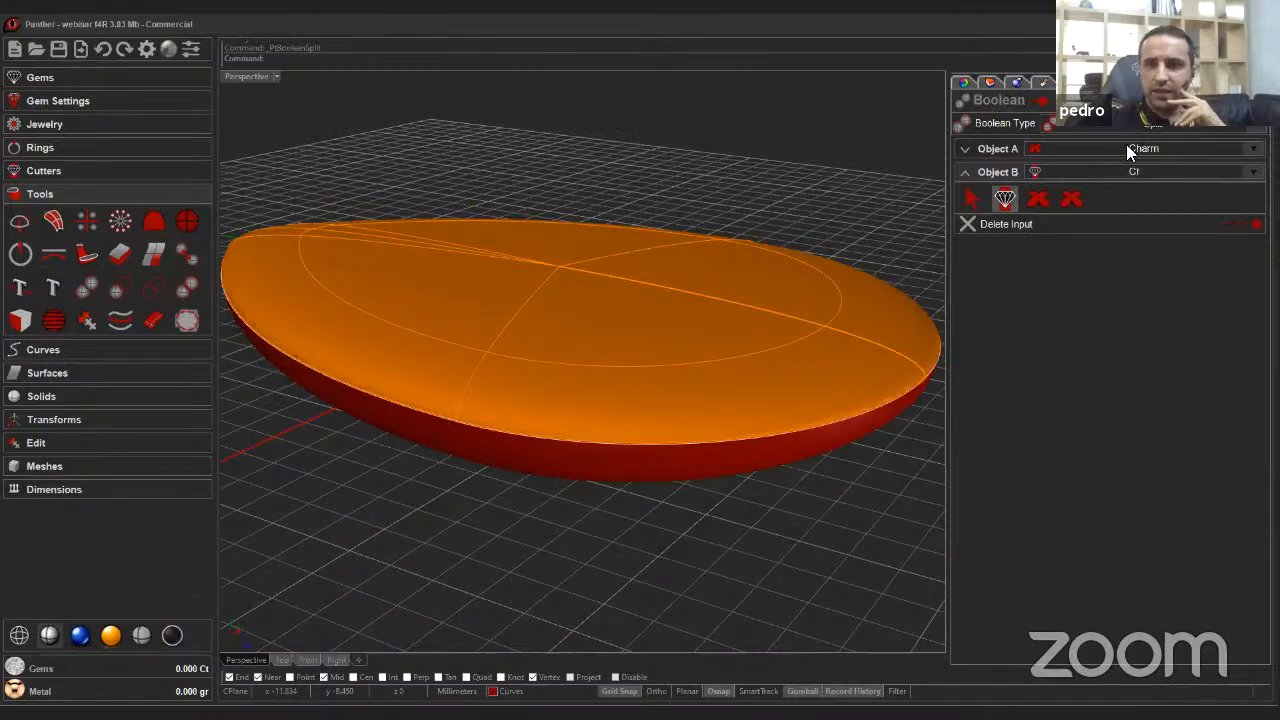
{"action": "key", "text": "Return"}
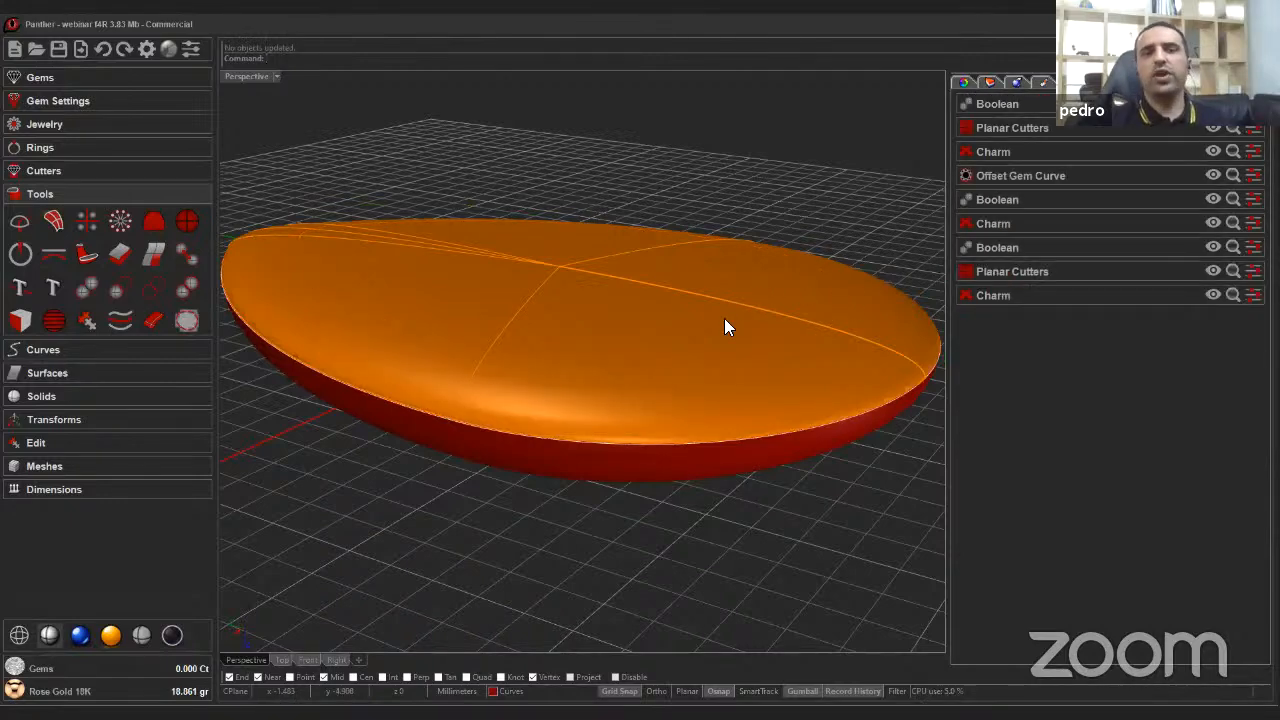
Start Auto Squish and pick the split charm as the object to cover with the jali pattern.
{"action": "right_click_drag", "start_coordinate": [626, 366], "coordinate": [550, 335]}
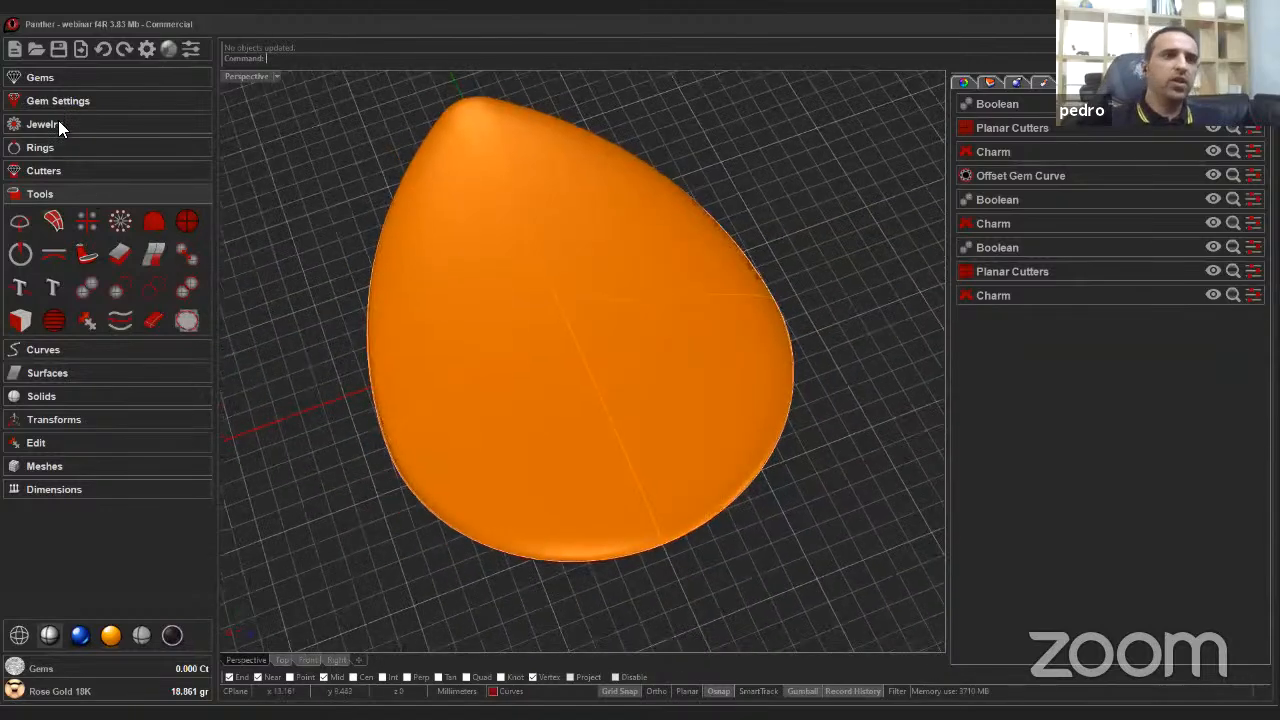
{"action": "left_click", "coordinate": [58, 122]}
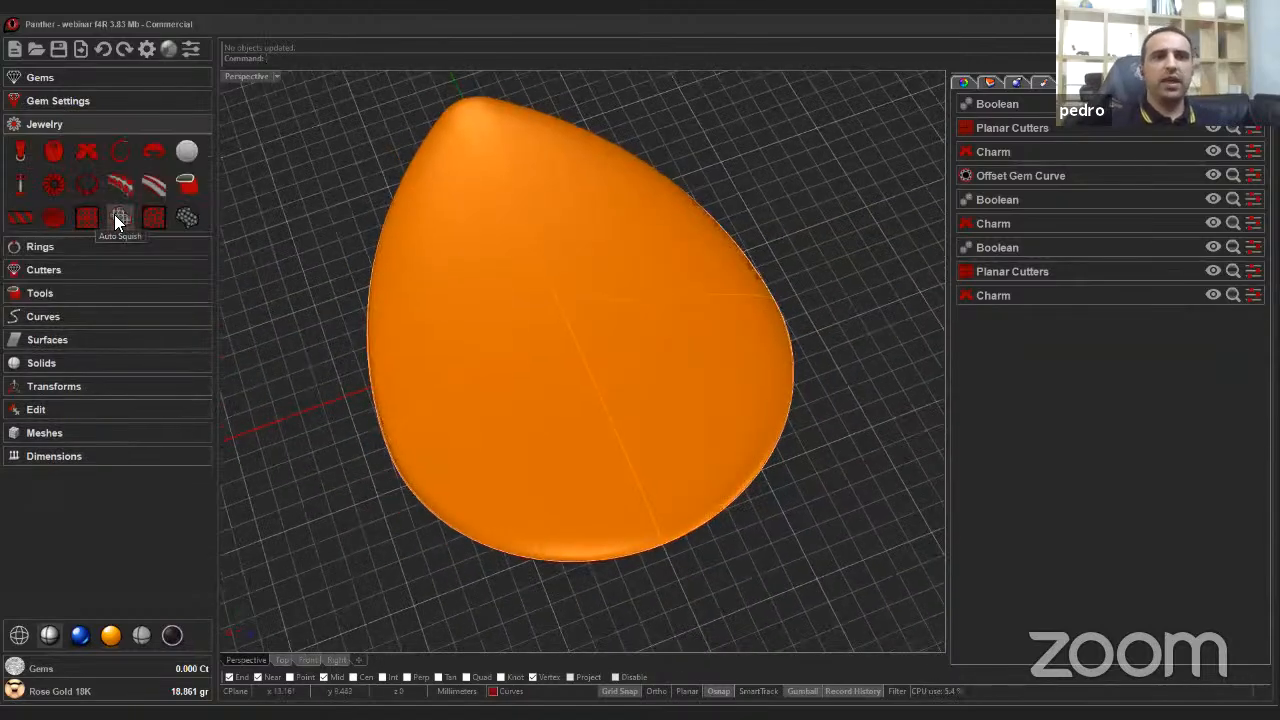
{"action": "left_click", "coordinate": [116, 218]}
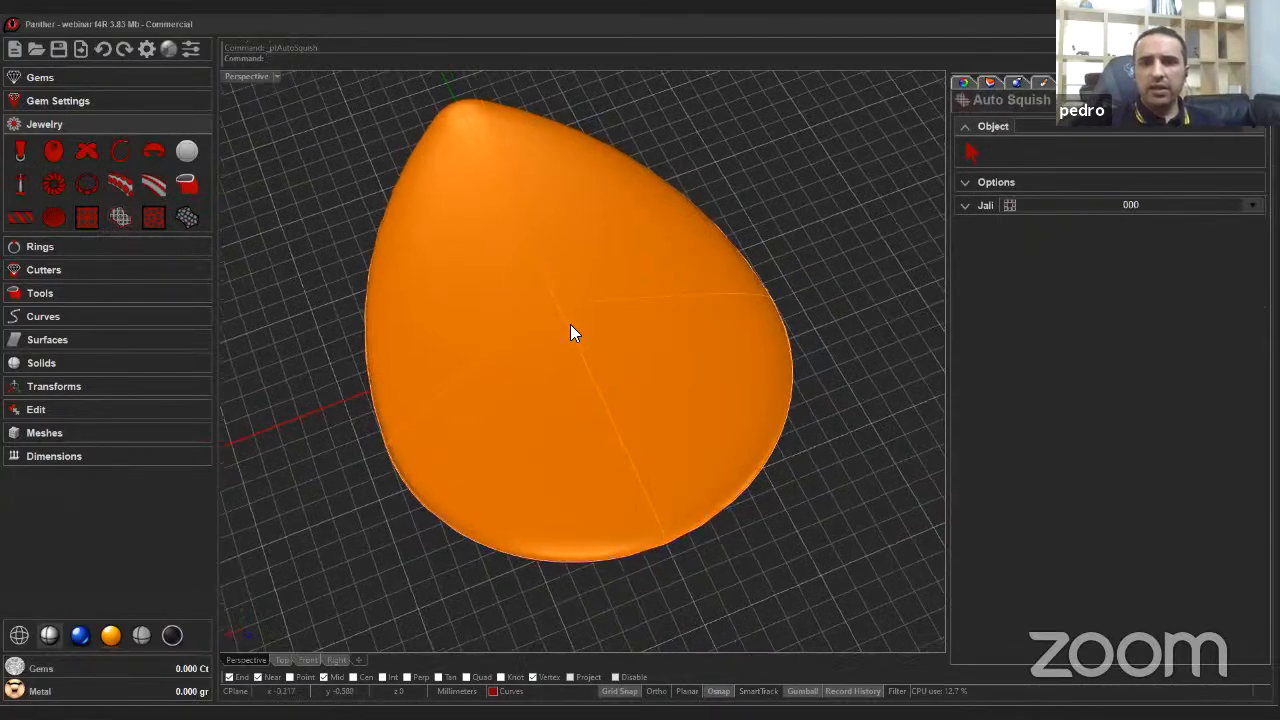
{"action": "right_click_drag", "start_coordinate": [570, 333], "coordinate": [470, 296]}
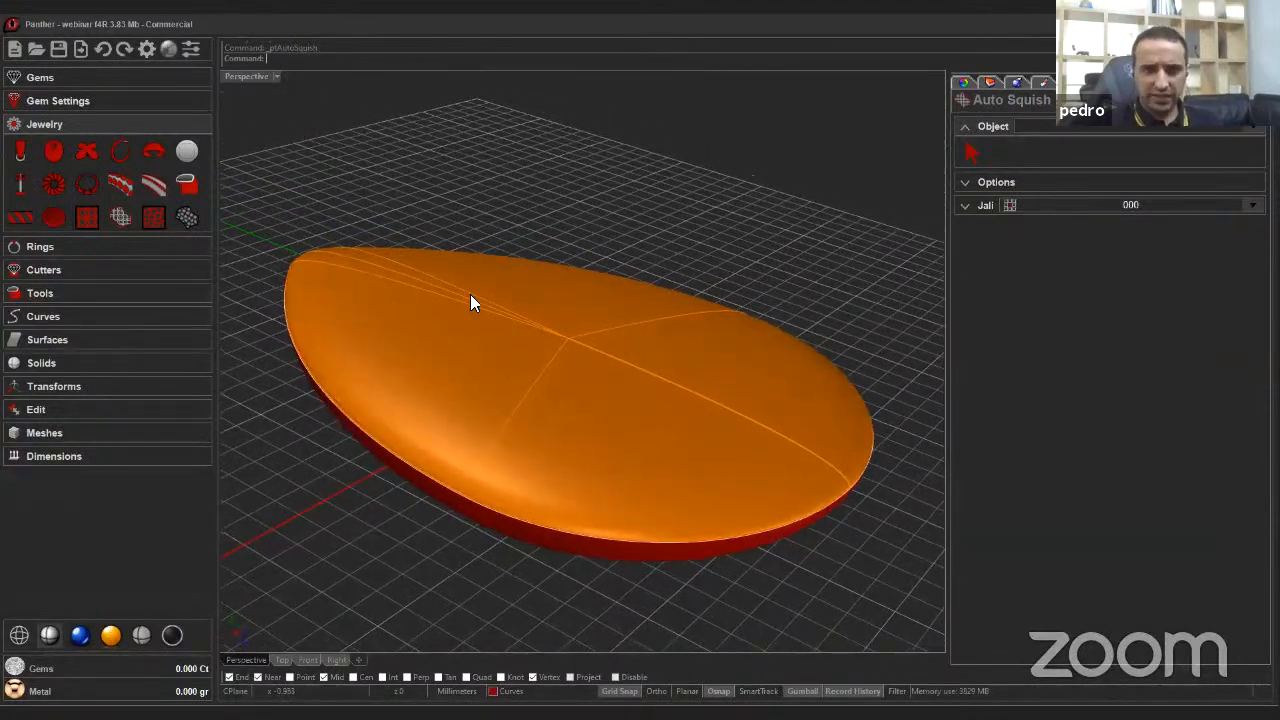
{"action": "right_click_drag", "start_coordinate": [320, 262], "coordinate": [963, 168]}
{"action": "left_click", "coordinate": [969, 153]}
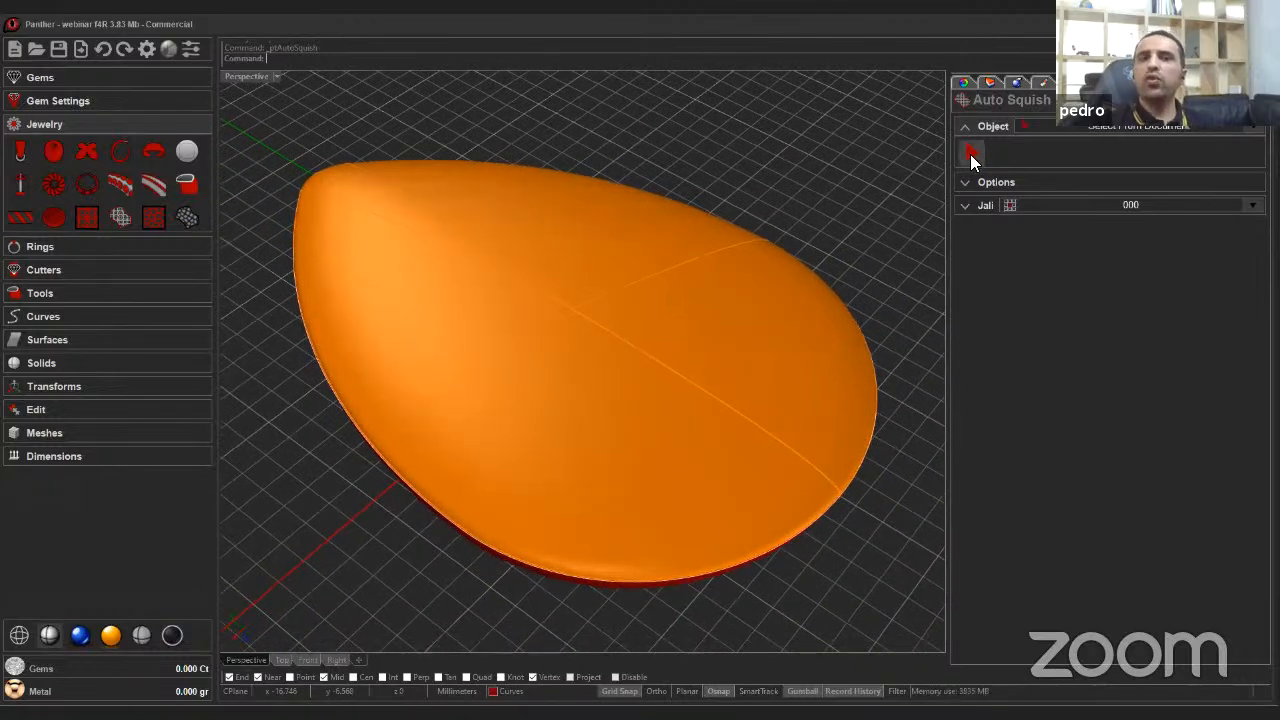
{"action": "left_click", "coordinate": [730, 336]}
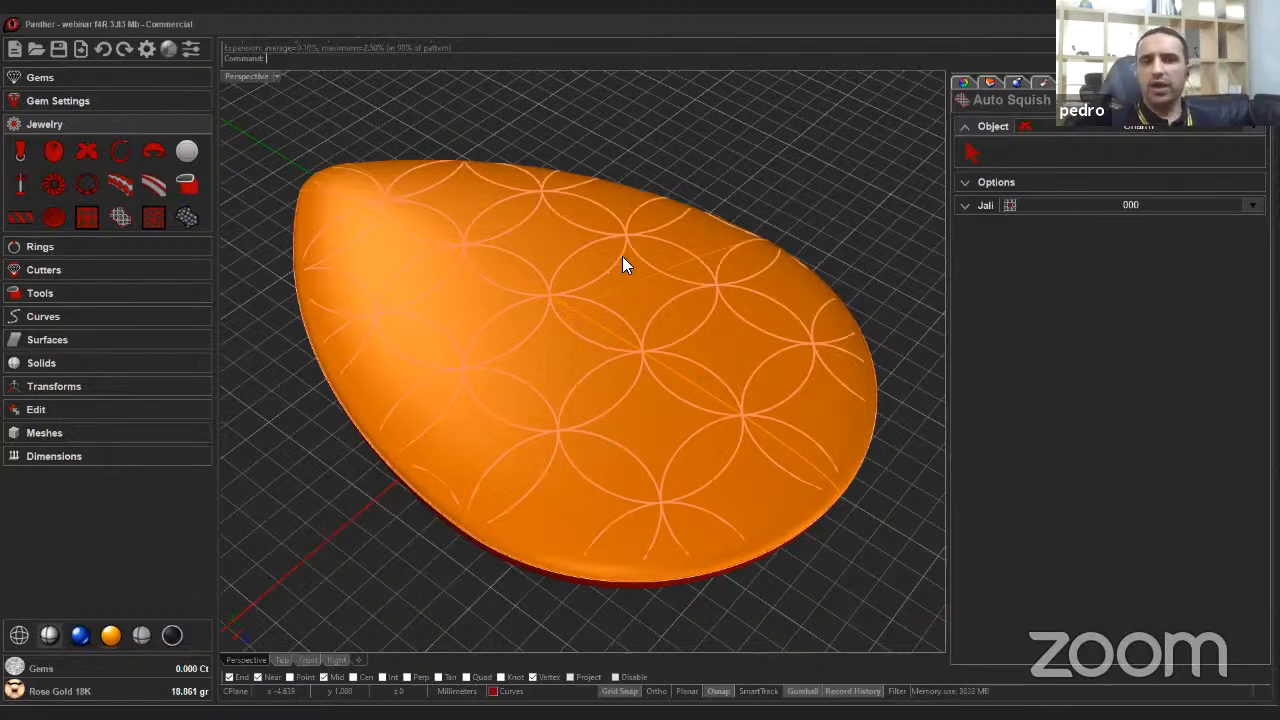
Set the Auto Squish pattern to 8 U copies and 6 V copies.
{"action": "right_click_drag", "start_coordinate": [632, 315], "coordinate": [458, 344]}
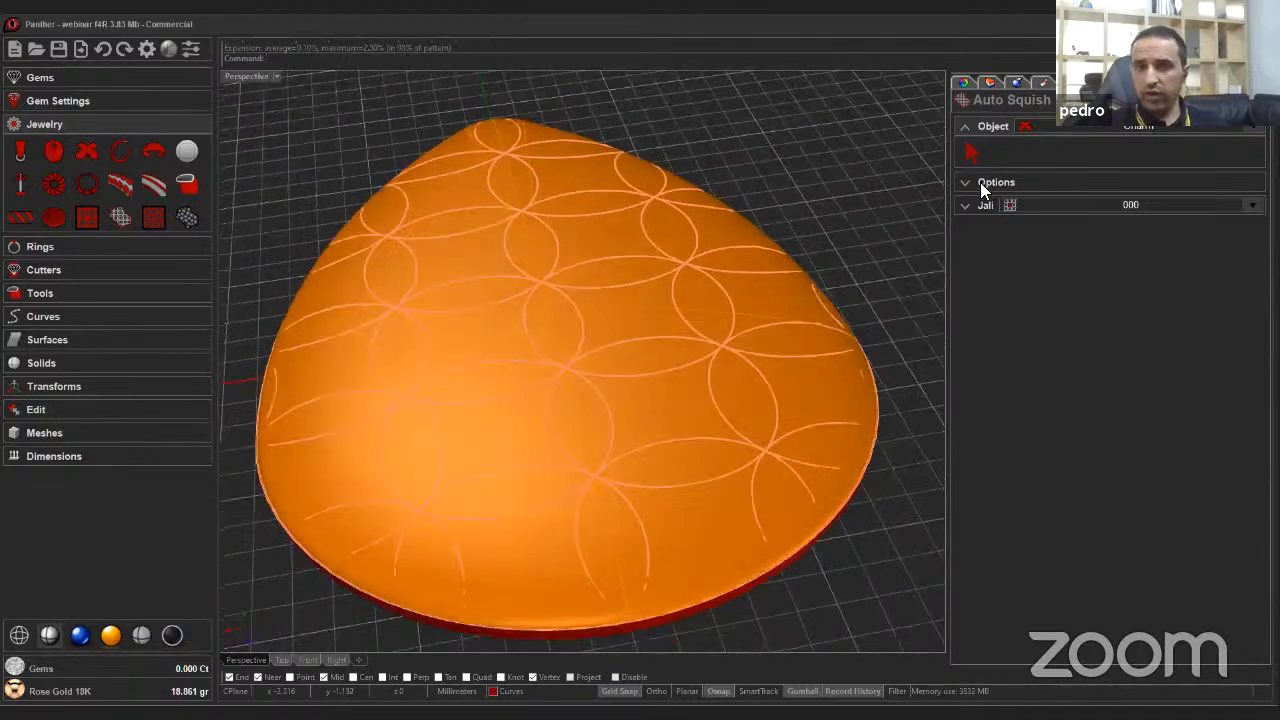
{"action": "left_click", "coordinate": [980, 182]}
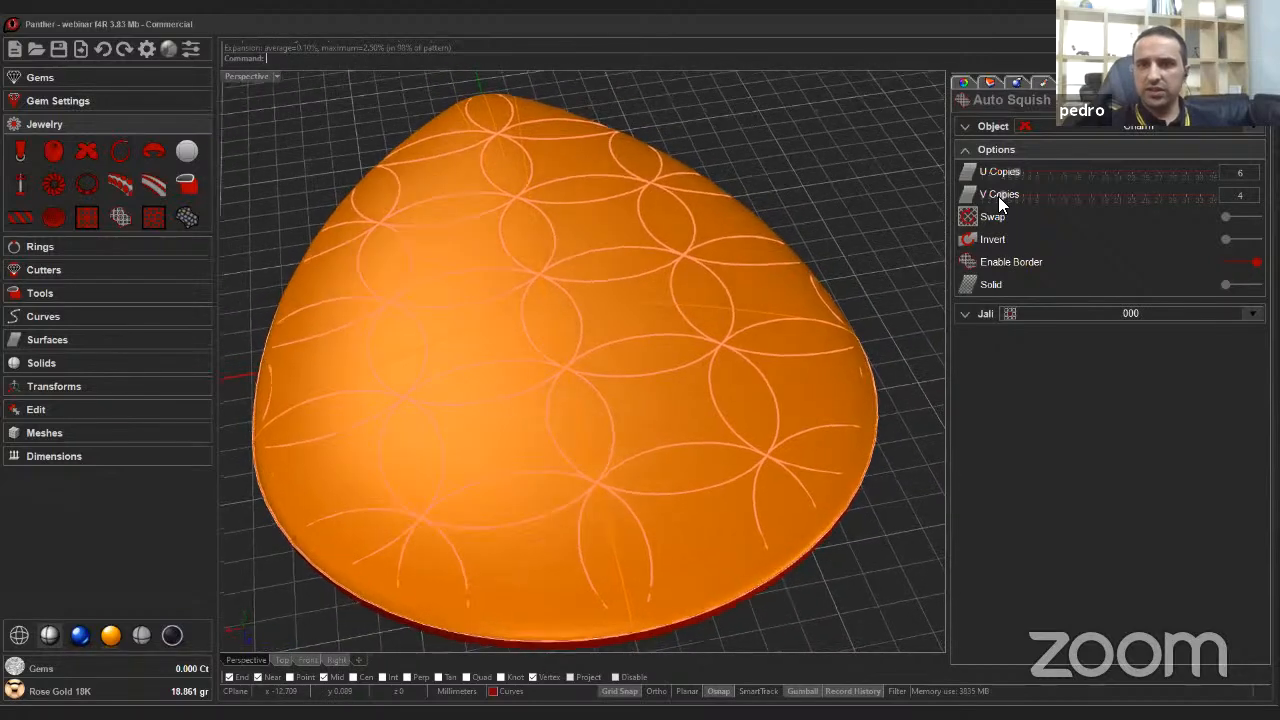
{"action": "left_click", "coordinate": [1000, 193]}
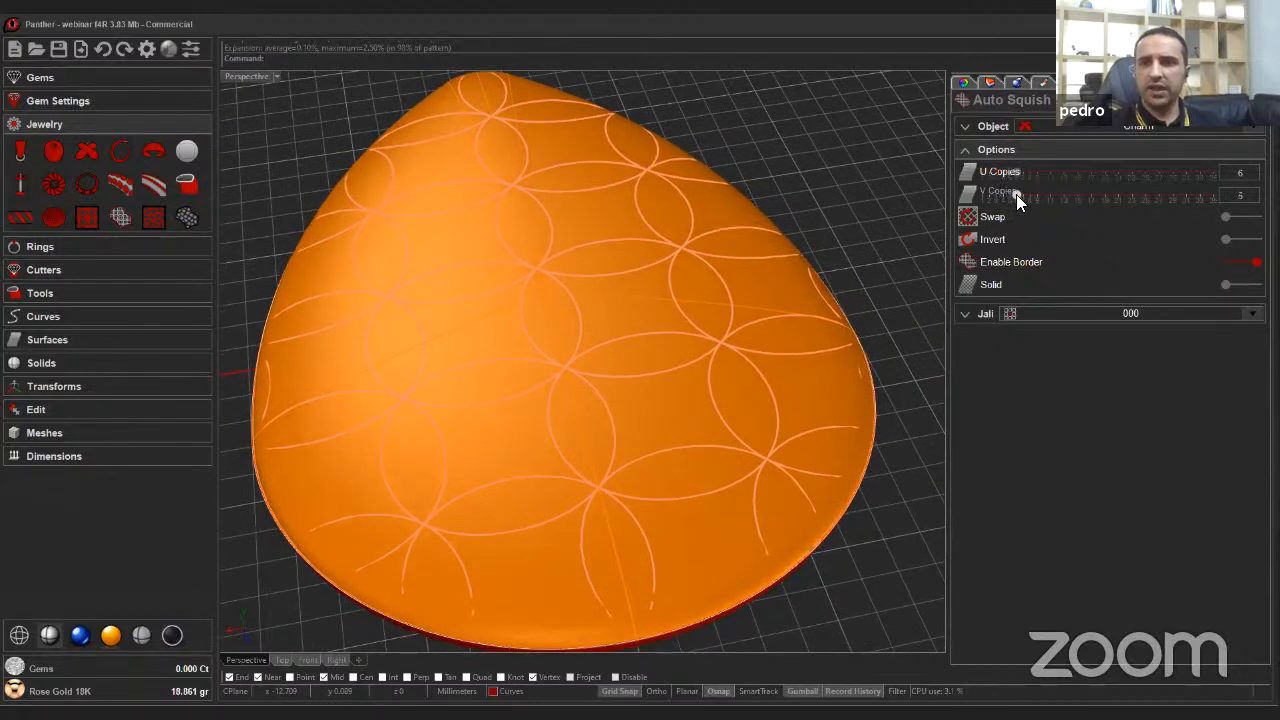
{"action": "left_click", "coordinate": [1016, 194]}
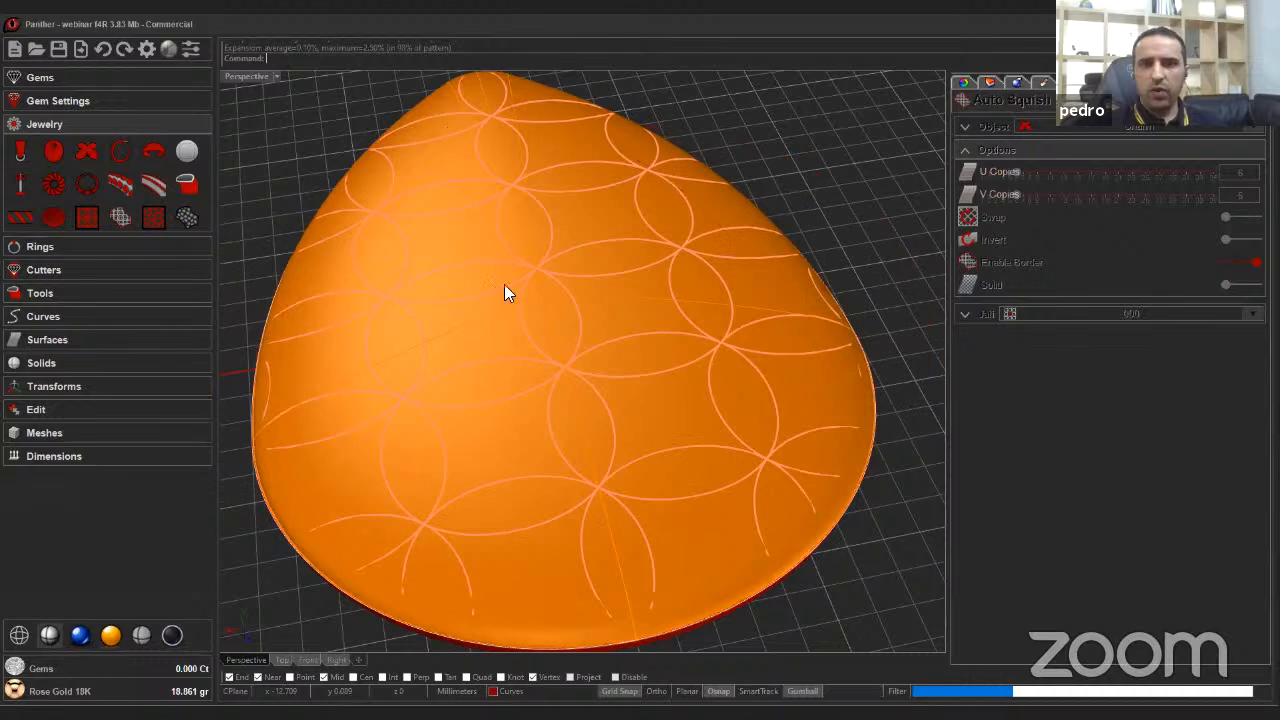
{"action": "left_click", "coordinate": [1026, 172]}
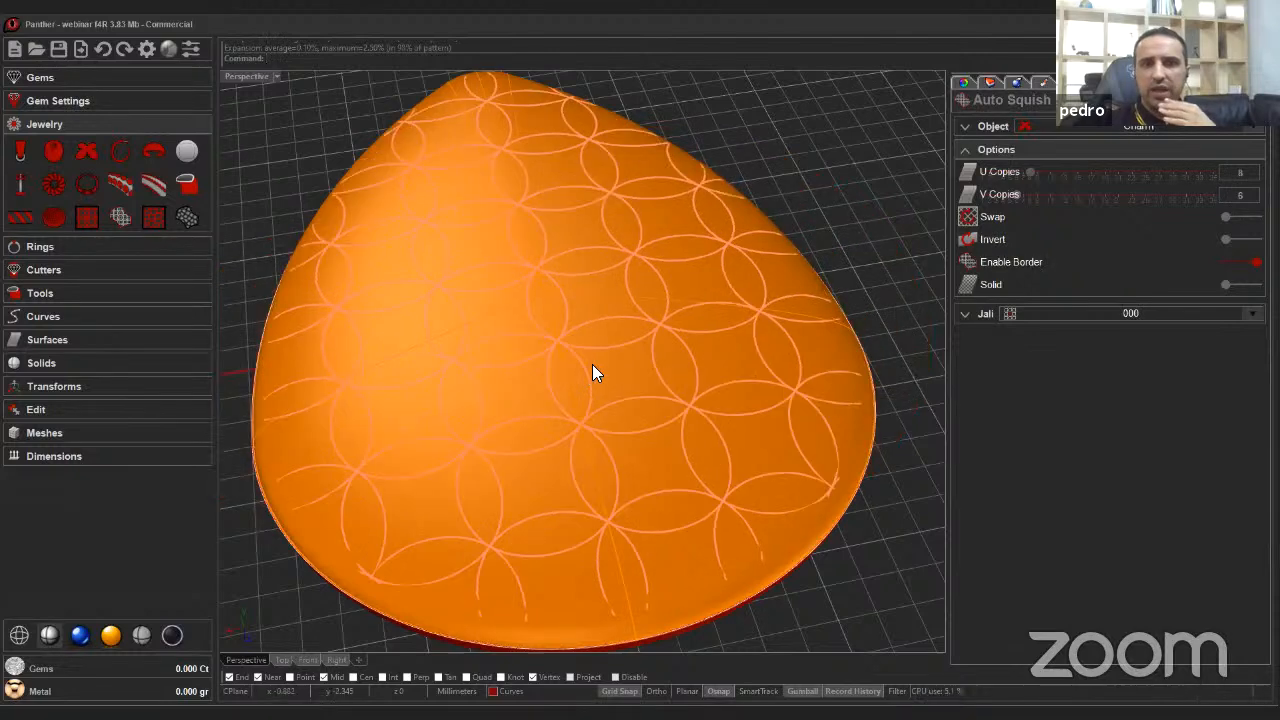
Keep the first jali pattern and turn on the Solid option for the Auto Squish pattern.
{"action": "left_click", "coordinate": [964, 314]}
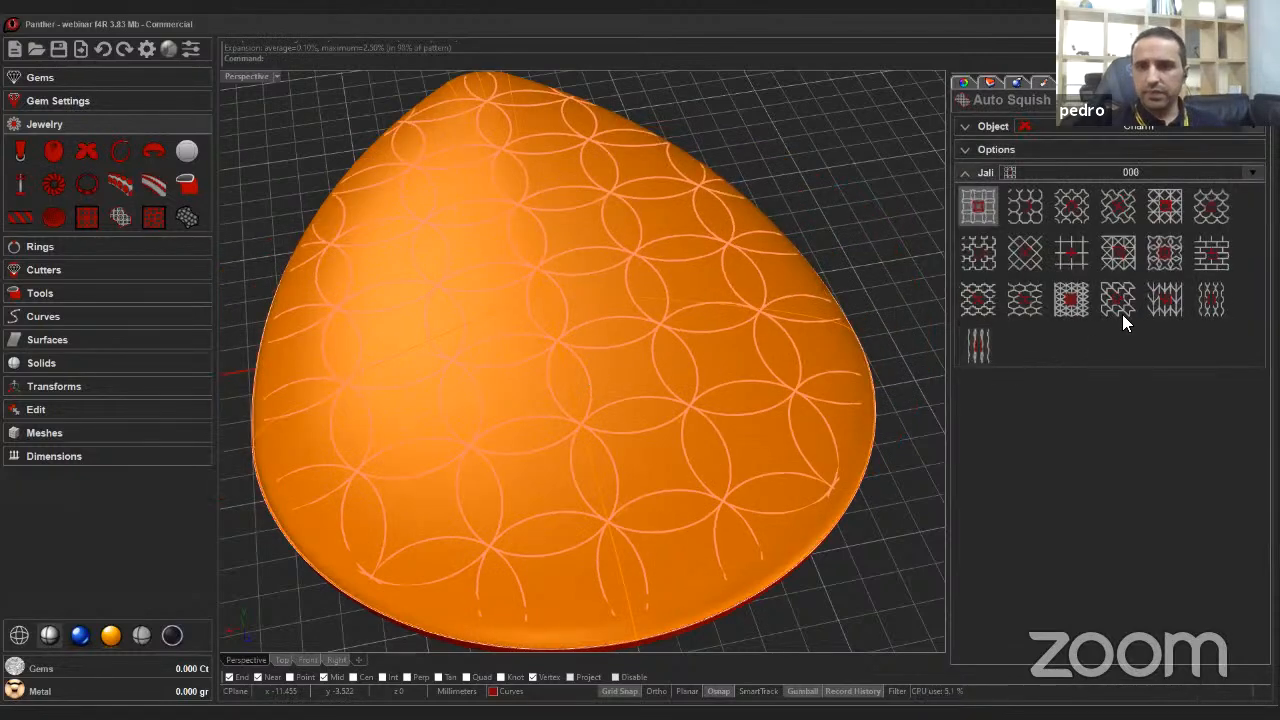
{"action": "left_click", "coordinate": [984, 214]}
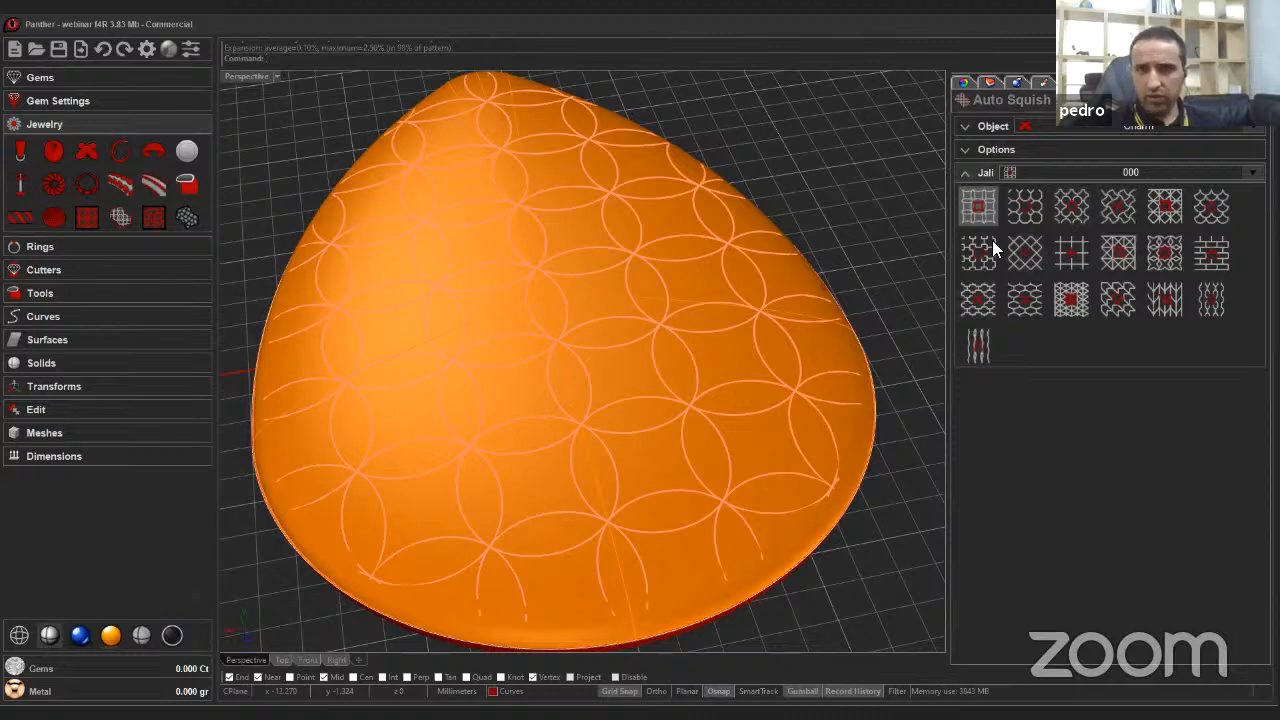
{"action": "left_click", "coordinate": [1088, 172]}
{"action": "left_click", "coordinate": [984, 170]}
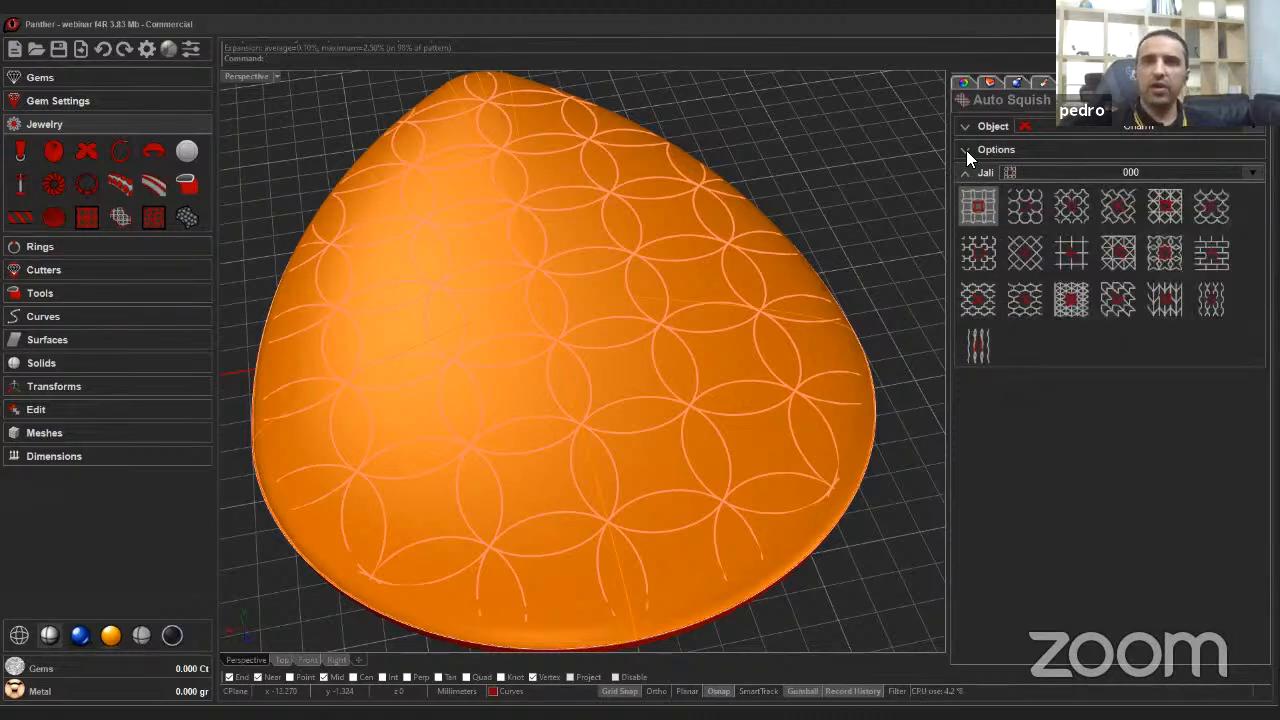
{"action": "left_click", "coordinate": [966, 150]}
{"action": "right_click_drag", "start_coordinate": [640, 380], "coordinate": [803, 337]}
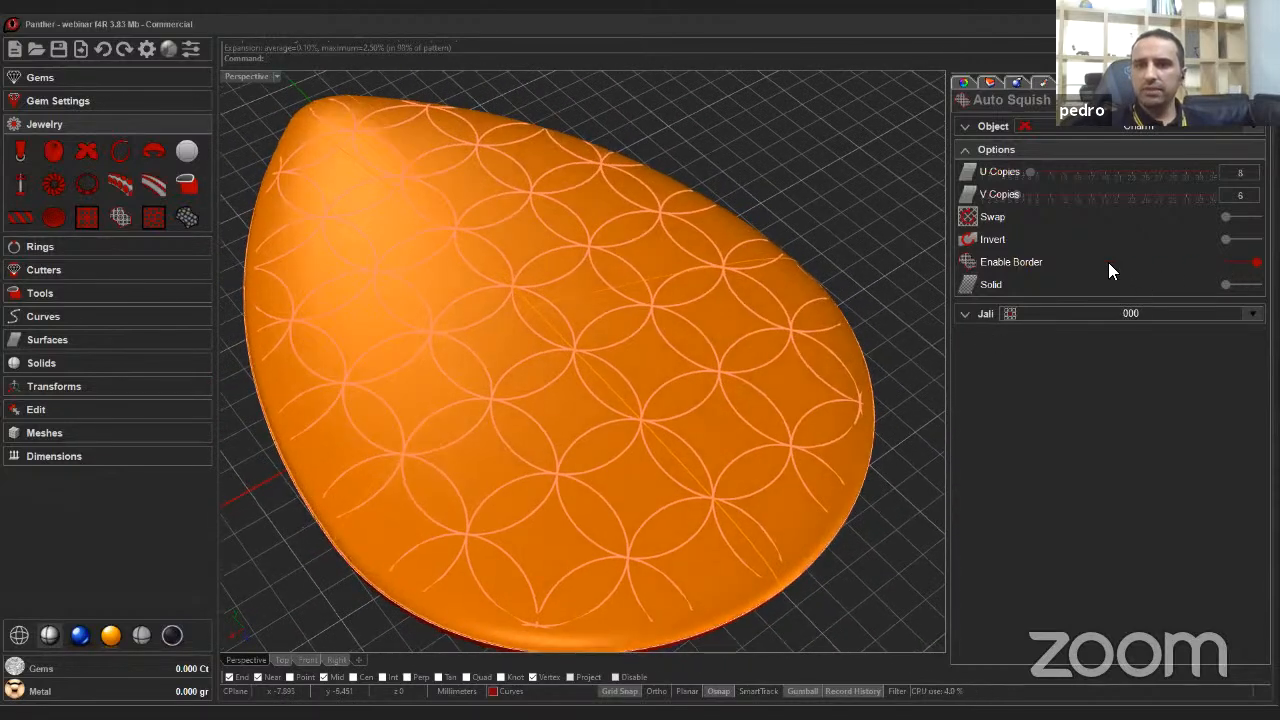
{"action": "left_click", "coordinate": [1236, 285]}
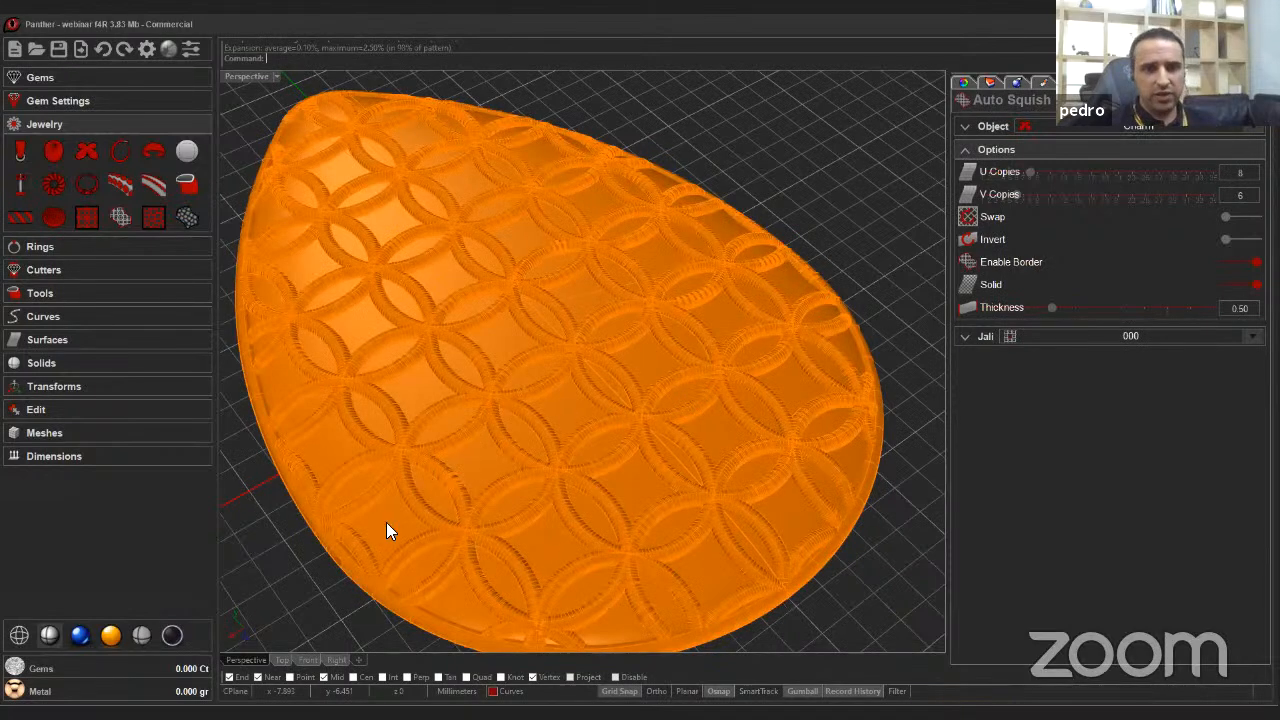
Switch the viewport to the Panther metal display and finish the Auto Squish command.
{"action": "left_click", "coordinate": [171, 637]}
{"action": "right_click_drag", "start_coordinate": [637, 343], "coordinate": [968, 344]}
{"action": "scroll", "coordinate": [636, 342], "scroll_direction": "up", "scroll_amount": 3}
{"action": "scroll", "coordinate": [634, 342], "scroll_direction": "down", "scroll_amount": 3}
{"action": "left_click", "coordinate": [966, 338]}
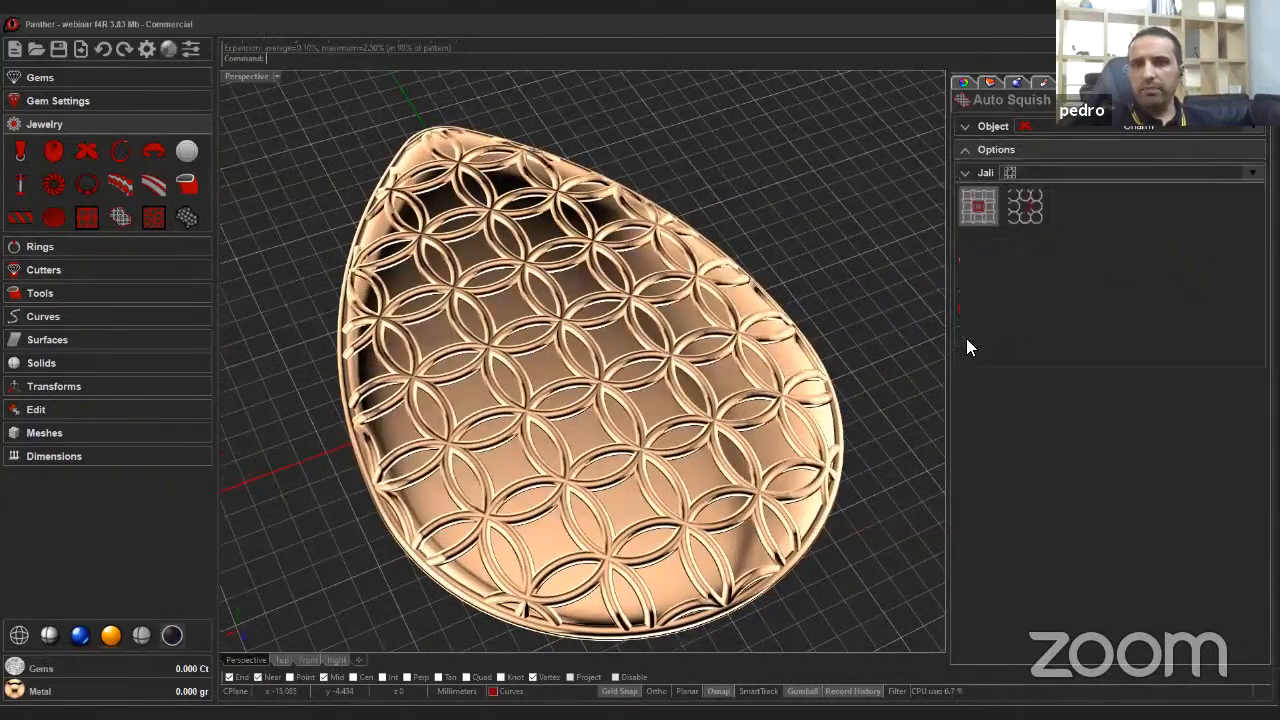
{"action": "right_click_drag", "start_coordinate": [525, 352], "coordinate": [1220, 127]}
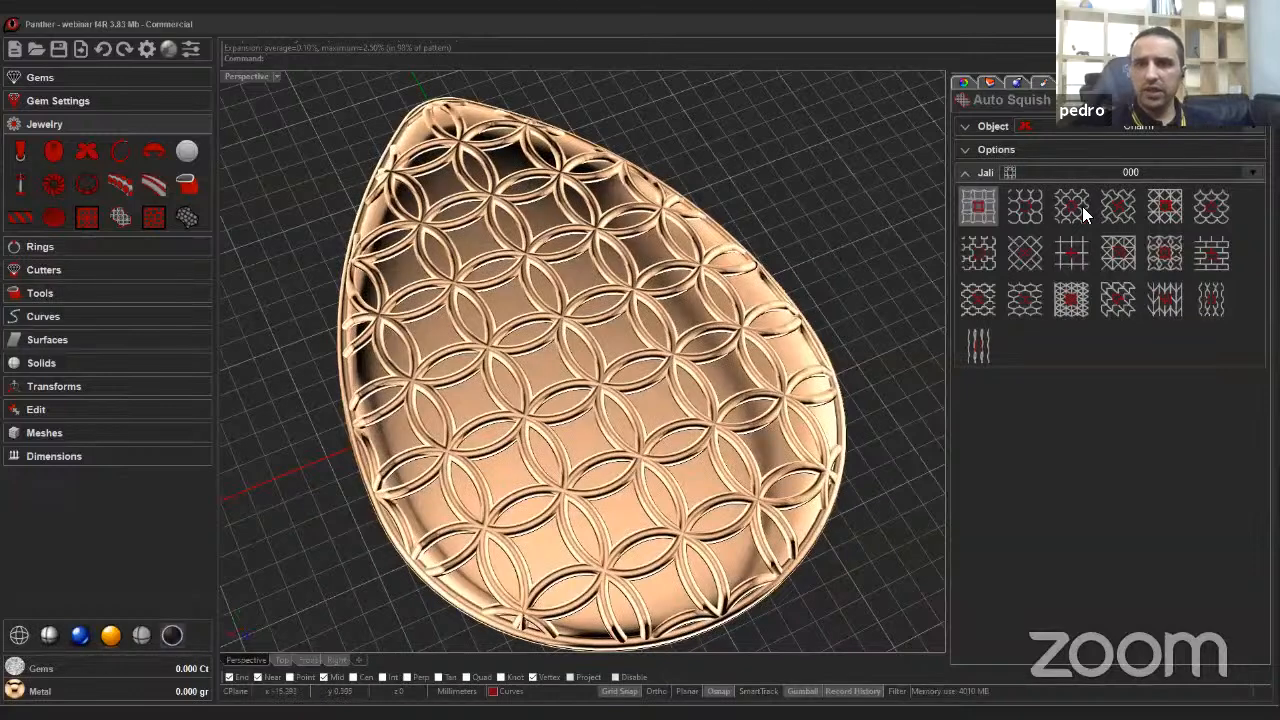
{"action": "right_click", "coordinate": [772, 275]}
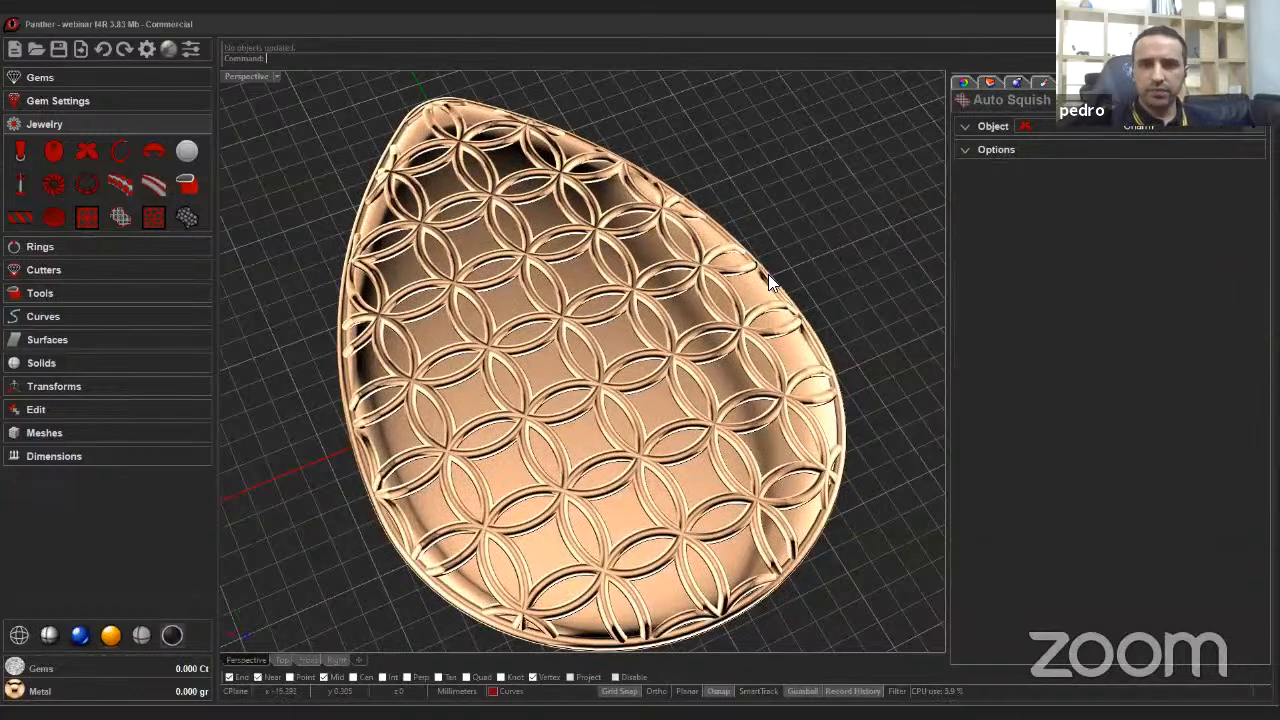
Hide the Boolean split result so only the openwork jali pendant shows.
{"action": "right_click_drag", "start_coordinate": [782, 310], "coordinate": [764, 284]}
{"action": "left_click", "coordinate": [1212, 128]}
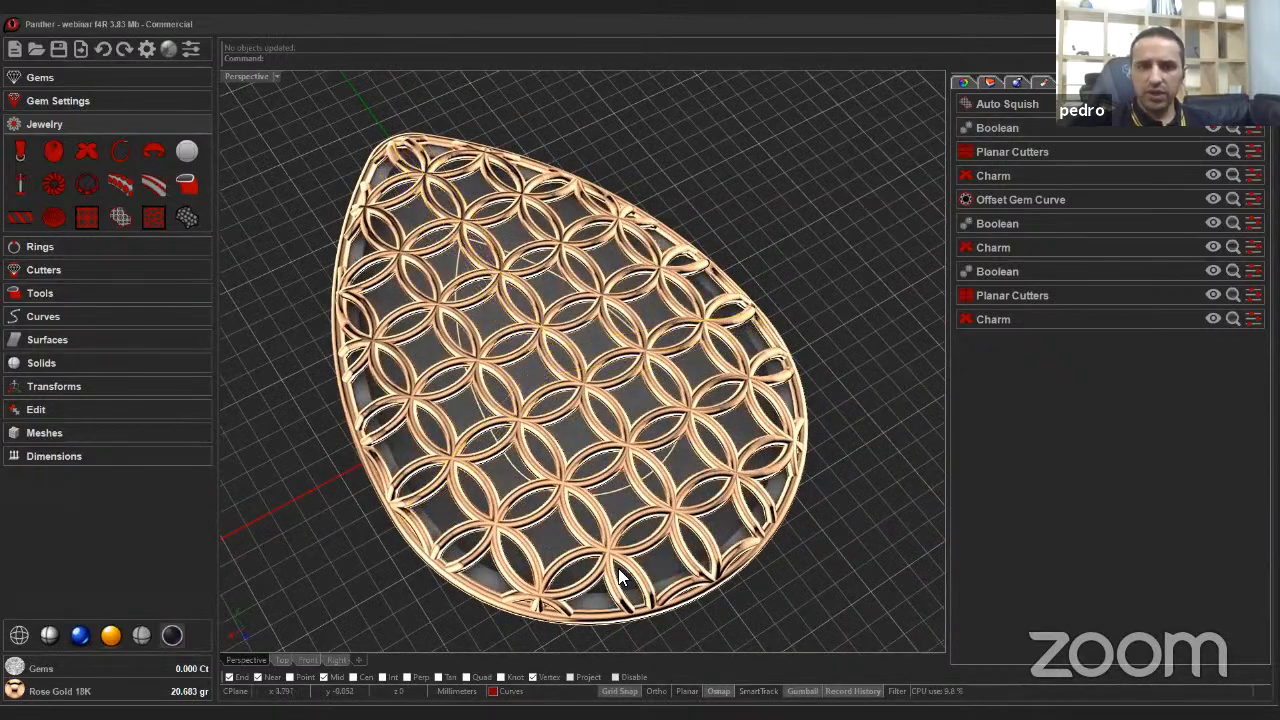
{"action": "right_click_drag", "start_coordinate": [610, 560], "coordinate": [716, 570]}
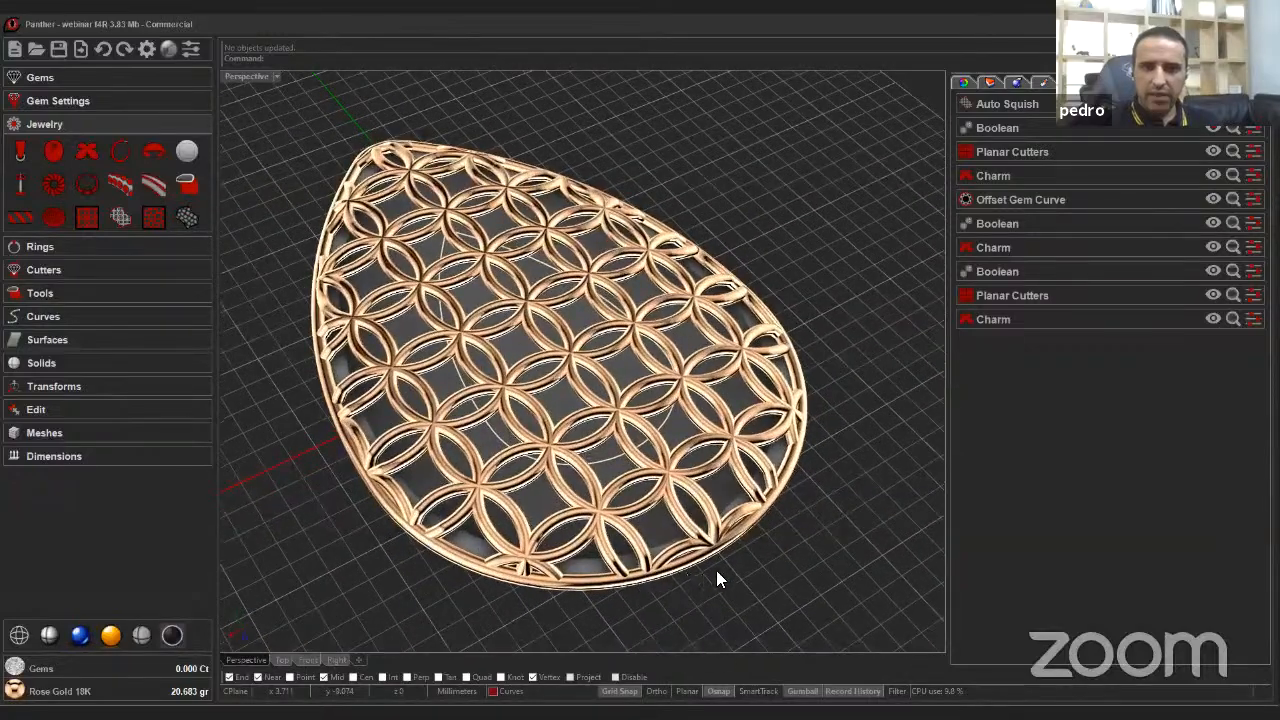
Select the jali pattern and assign it the White Gold 18K metal.
{"action": "scroll", "coordinate": [780, 514], "scroll_direction": "up", "scroll_amount": 3}
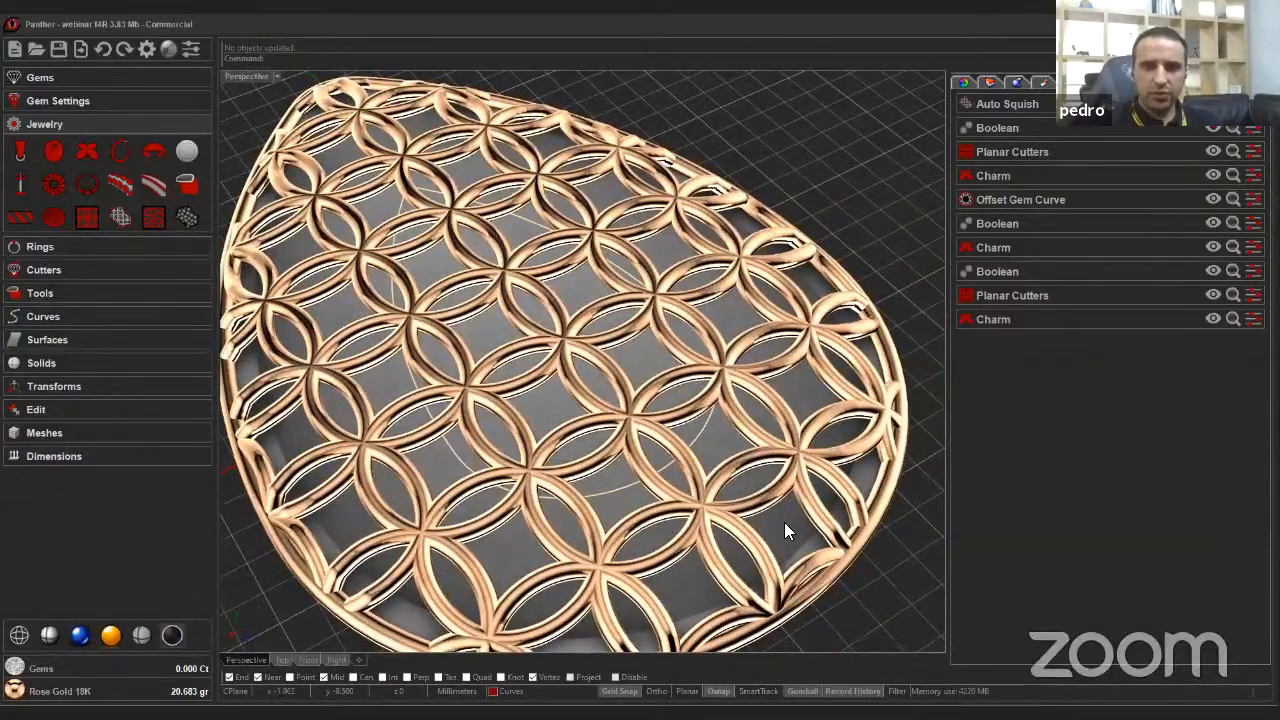
{"action": "left_click", "coordinate": [662, 494]}
{"action": "scroll", "coordinate": [662, 494], "scroll_direction": "down", "scroll_amount": 5}
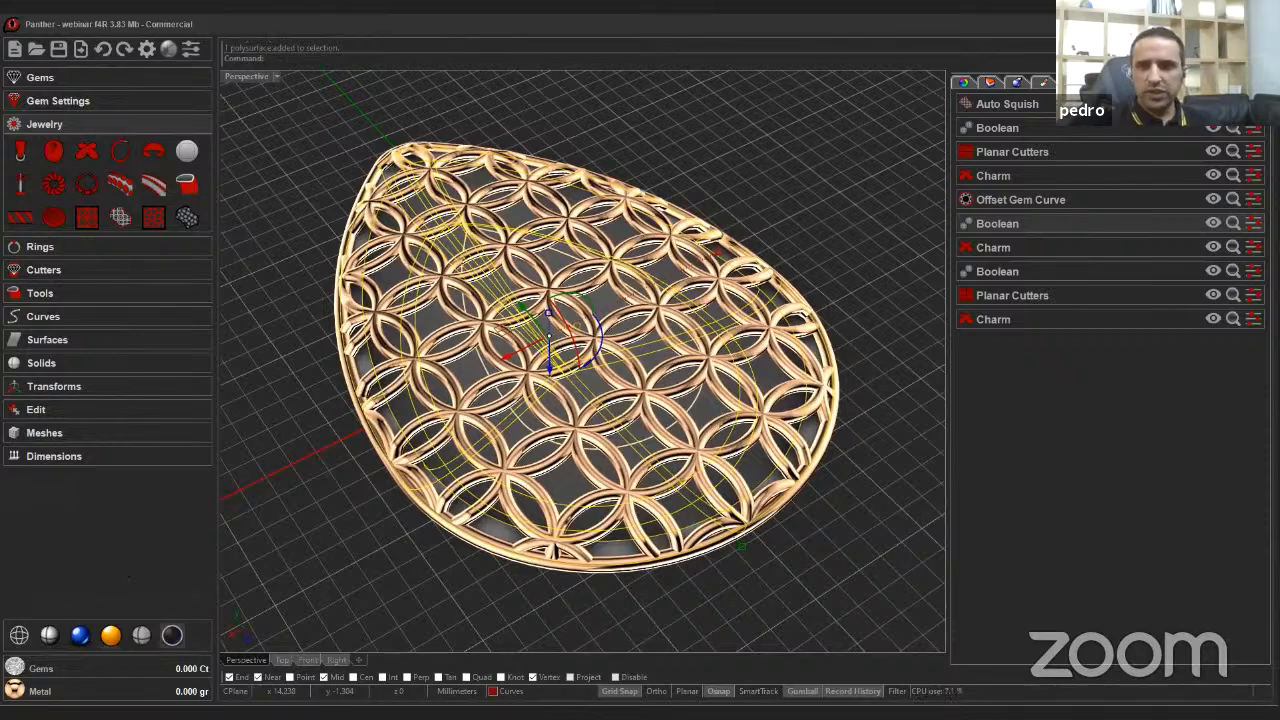
{"action": "left_click", "coordinate": [15, 691]}
{"action": "left_click", "coordinate": [1156, 258]}
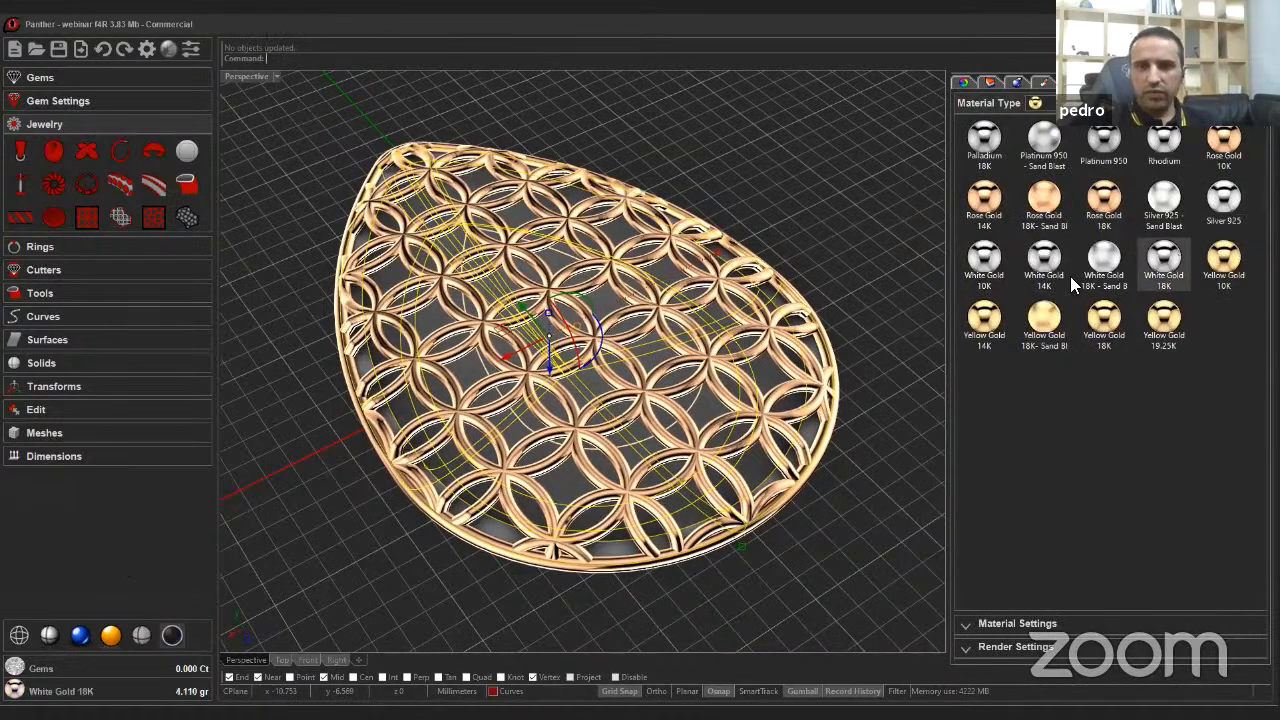
{"action": "right_click_drag", "start_coordinate": [864, 326], "coordinate": [108, 264]}
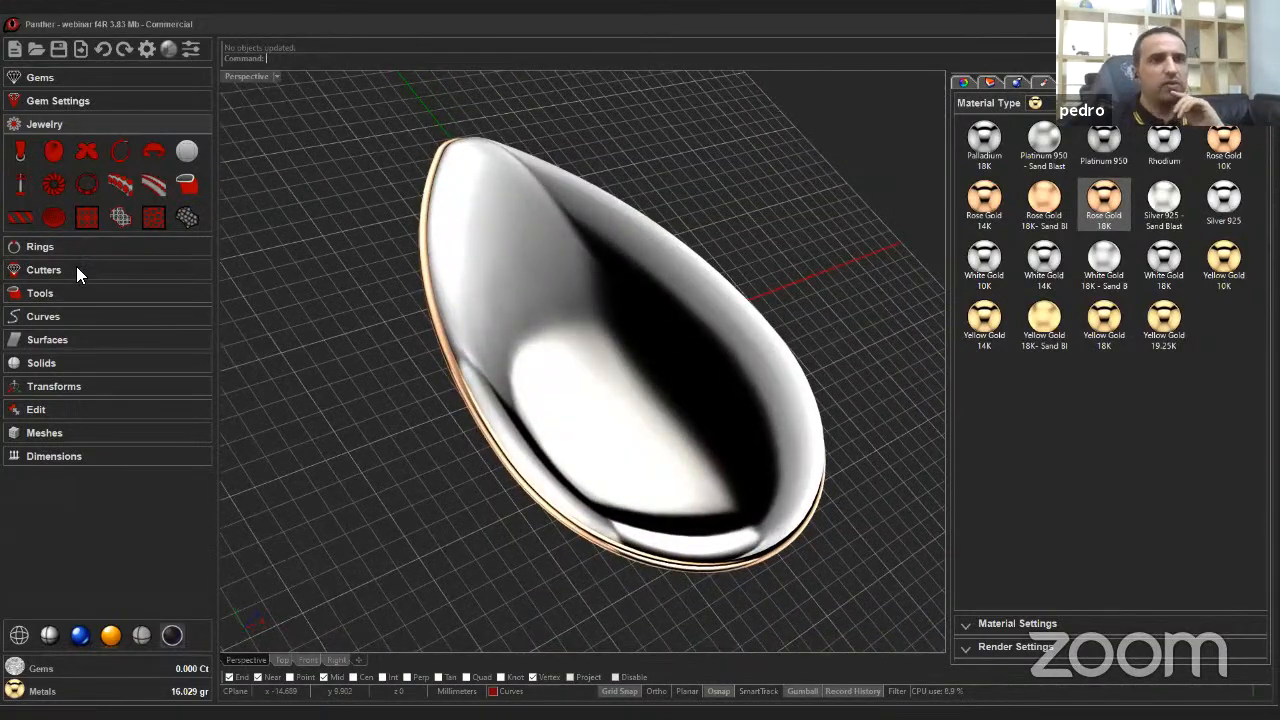
Start Auto Cut and pick the inner teardrop curve as the planar cutting curve.
{"action": "left_click", "coordinate": [76, 266]}
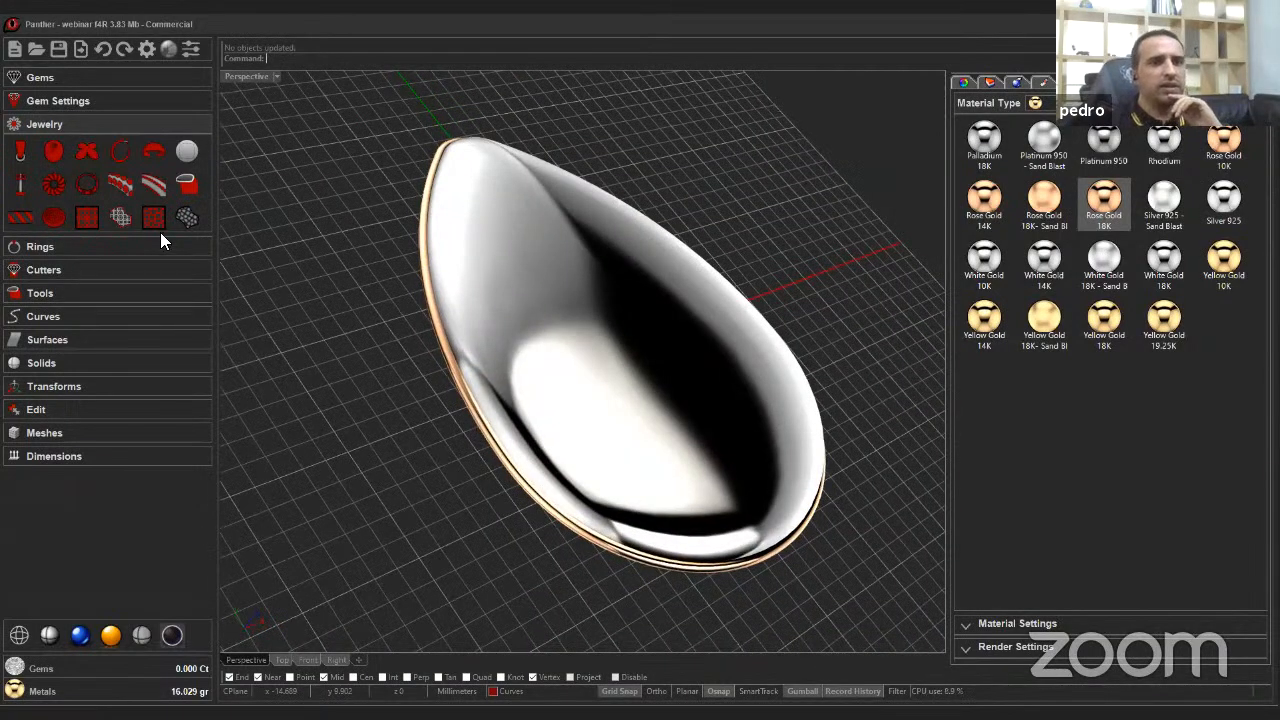
{"action": "left_click", "coordinate": [510, 285]}
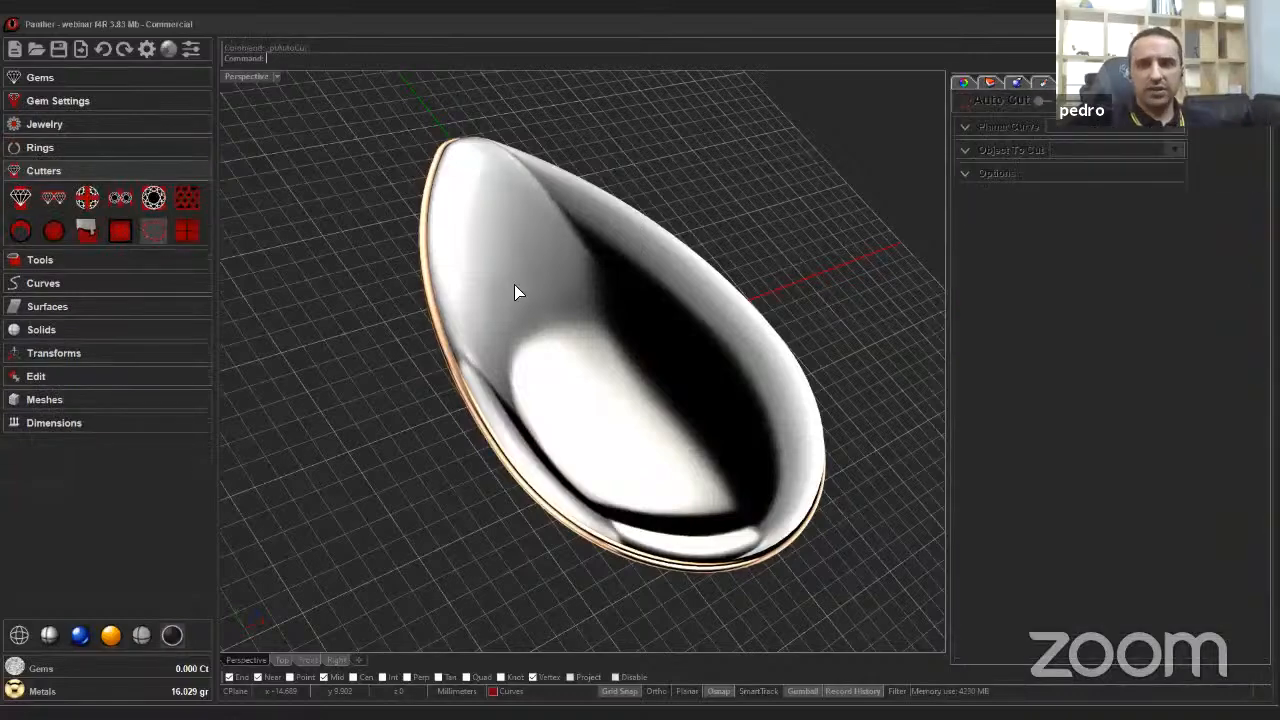
{"action": "left_click", "coordinate": [965, 126]}
{"action": "left_click", "coordinate": [1004, 152]}
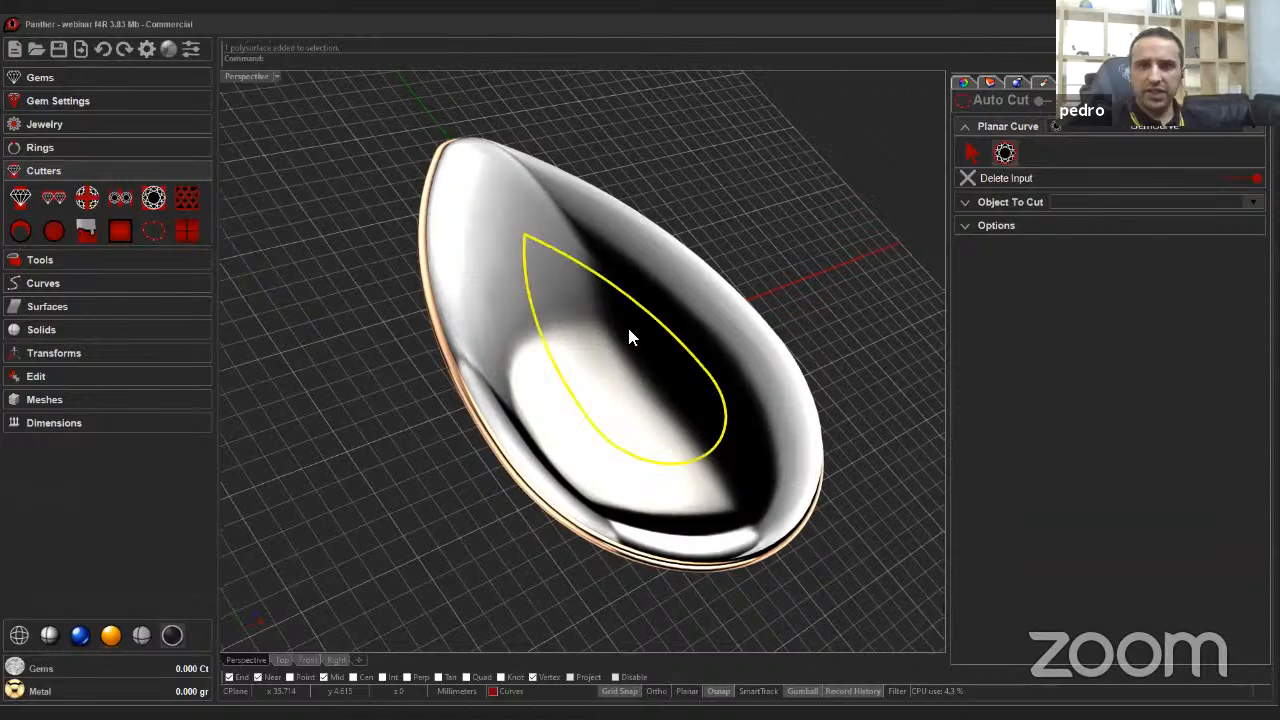
{"action": "right_click_drag", "start_coordinate": [606, 336], "coordinate": [668, 342]}
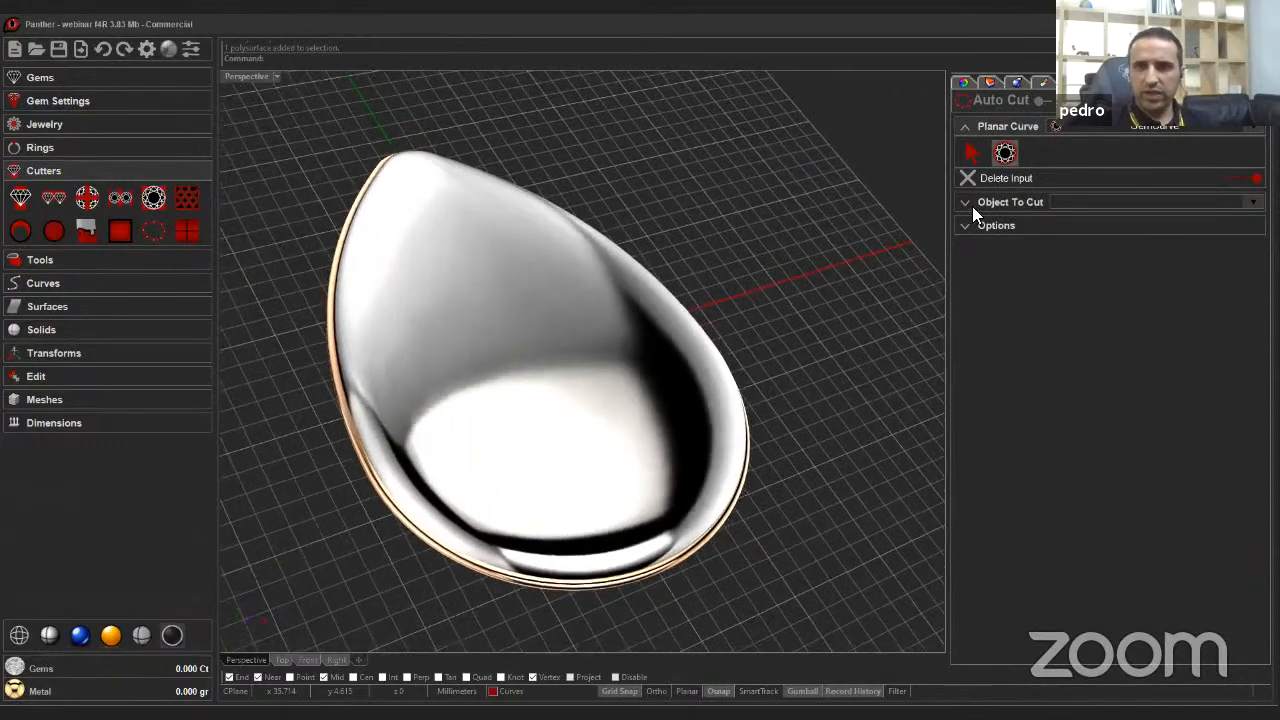
Set the charm as the object to cut and complete the Auto Cut.
{"action": "left_click", "coordinate": [972, 203]}
{"action": "left_click", "coordinate": [1002, 176]}
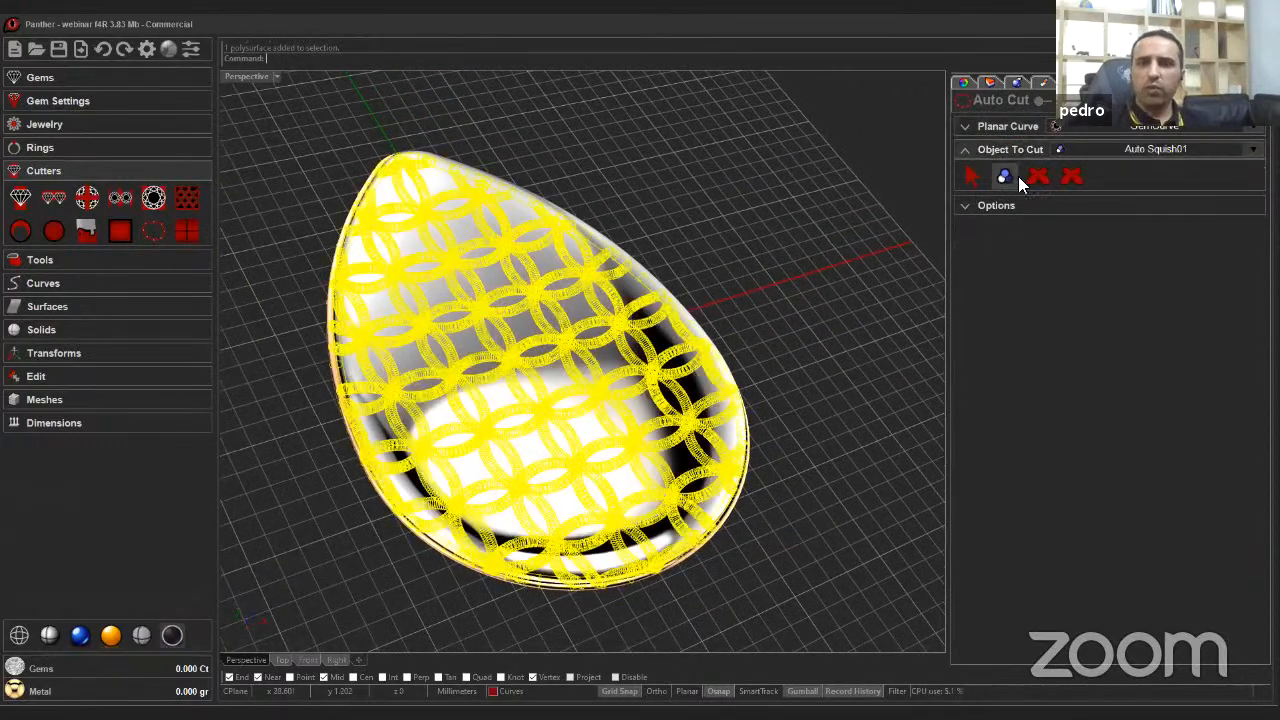
{"action": "left_click", "coordinate": [1034, 178]}
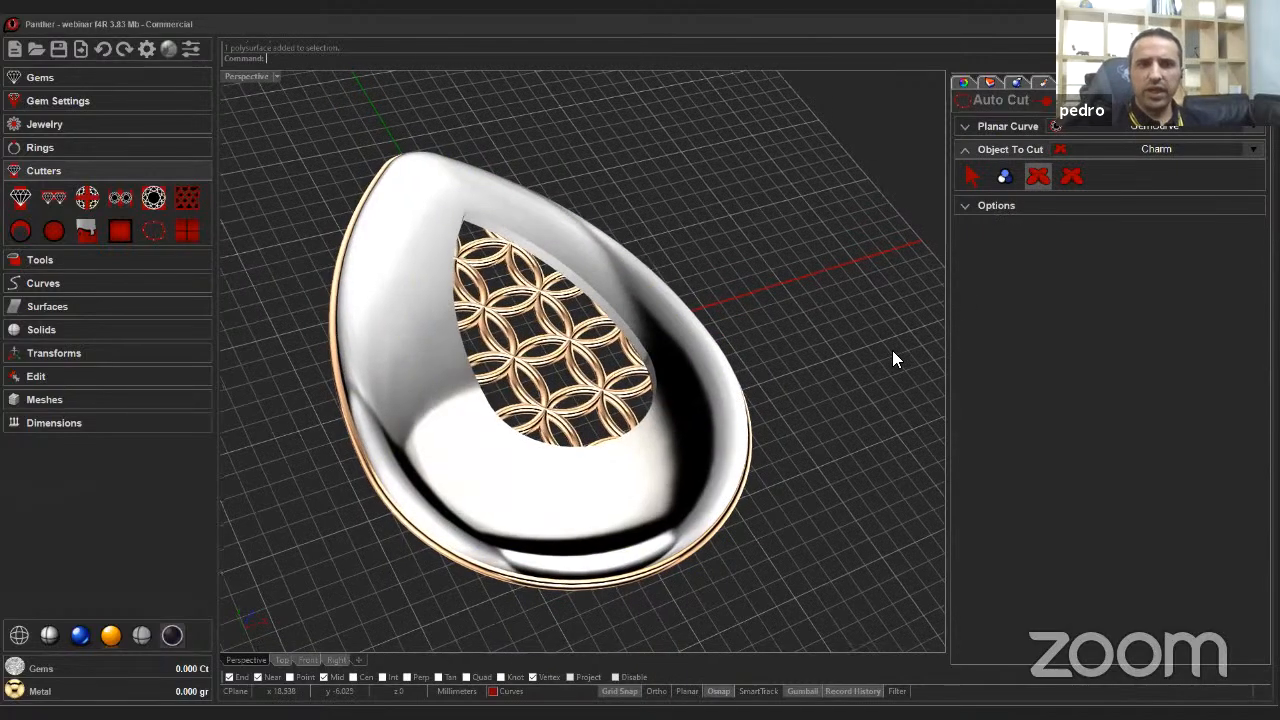
{"action": "right_click_drag", "start_coordinate": [892, 350], "coordinate": [955, 244]}
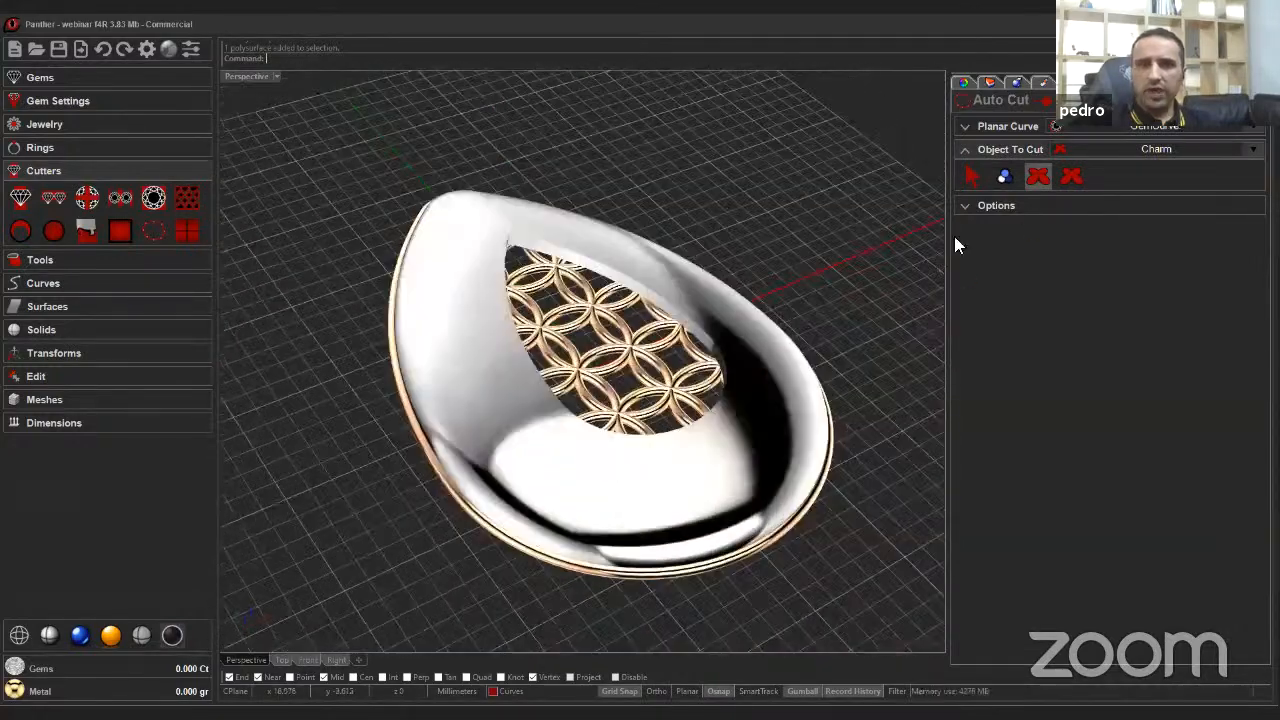
{"action": "right_click", "coordinate": [776, 308]}
{"action": "right_click_drag", "start_coordinate": [776, 308], "coordinate": [362, 270]}
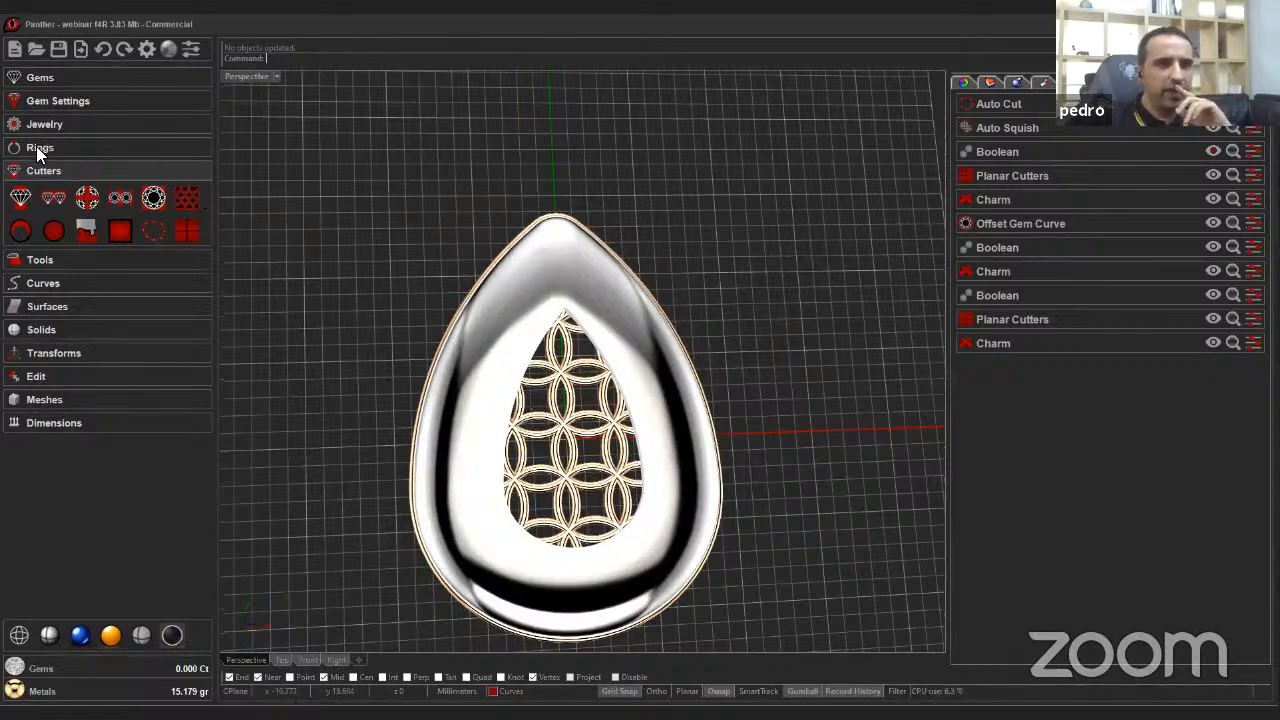
Add a bail and place it at the top tip of the teardrop pendant.
{"action": "left_click", "coordinate": [40, 124]}
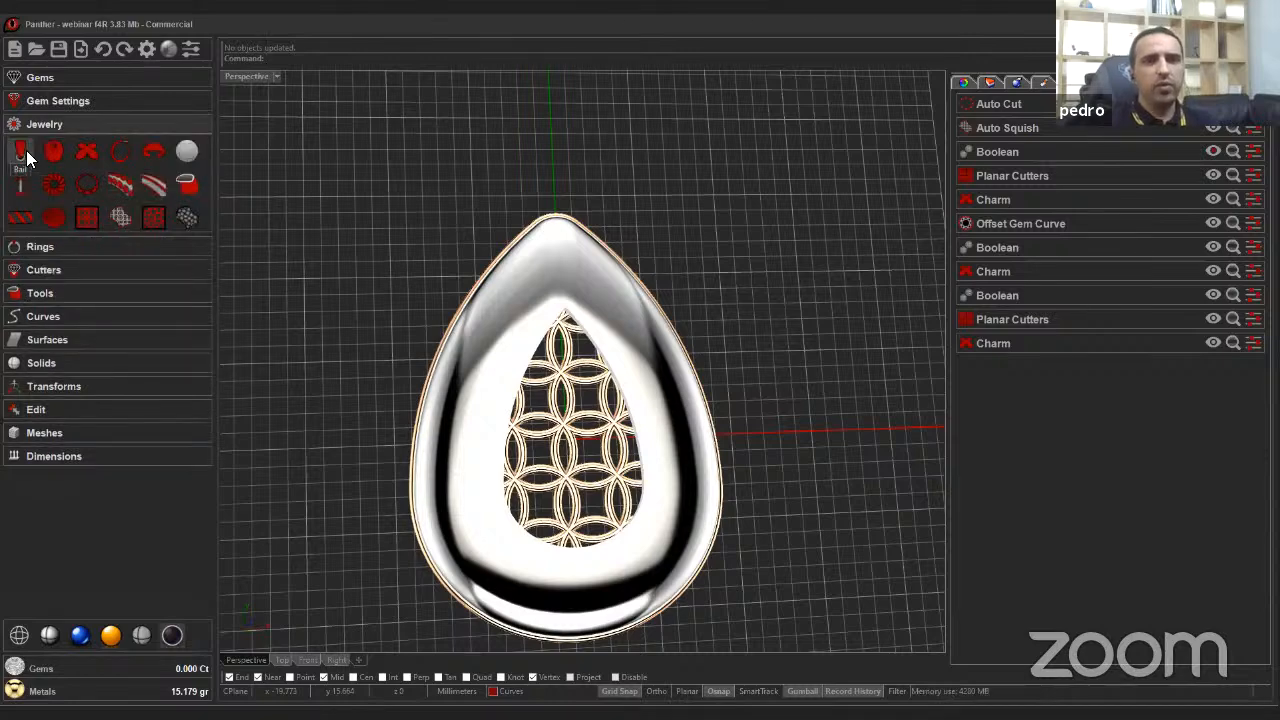
{"action": "left_click", "coordinate": [22, 152]}
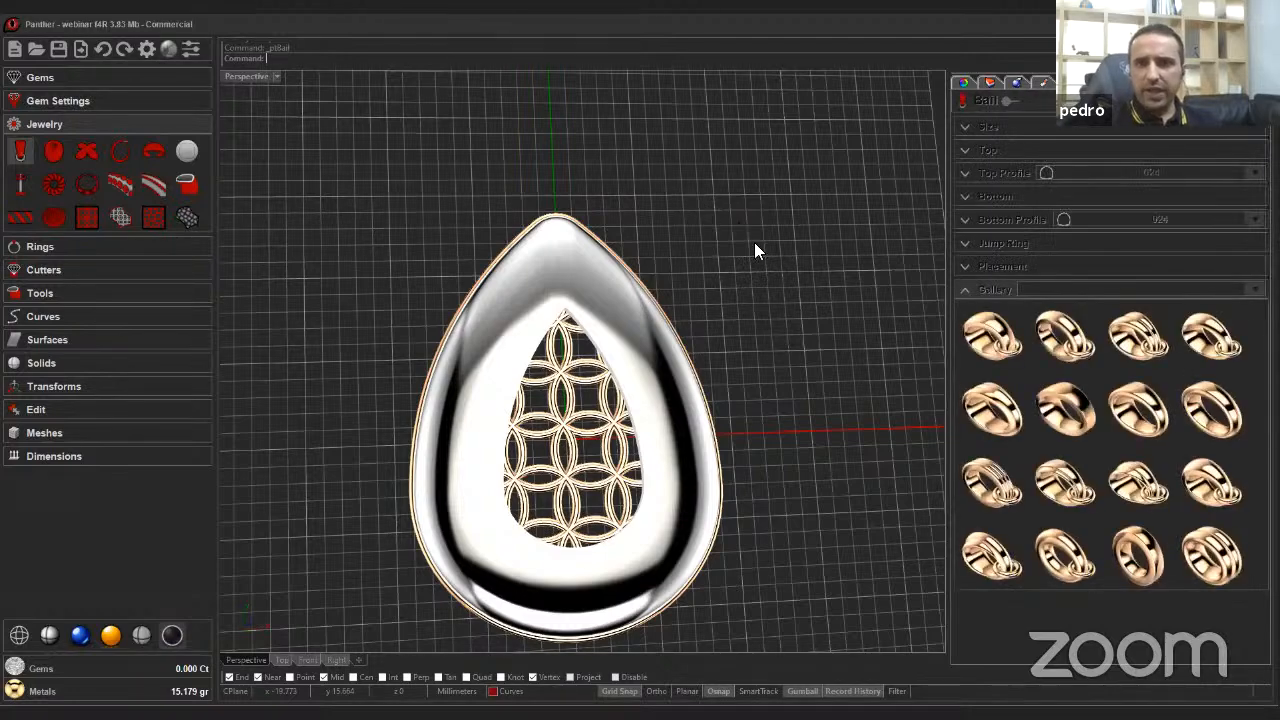
{"action": "left_click", "coordinate": [978, 266]}
{"action": "left_click", "coordinate": [1008, 287]}
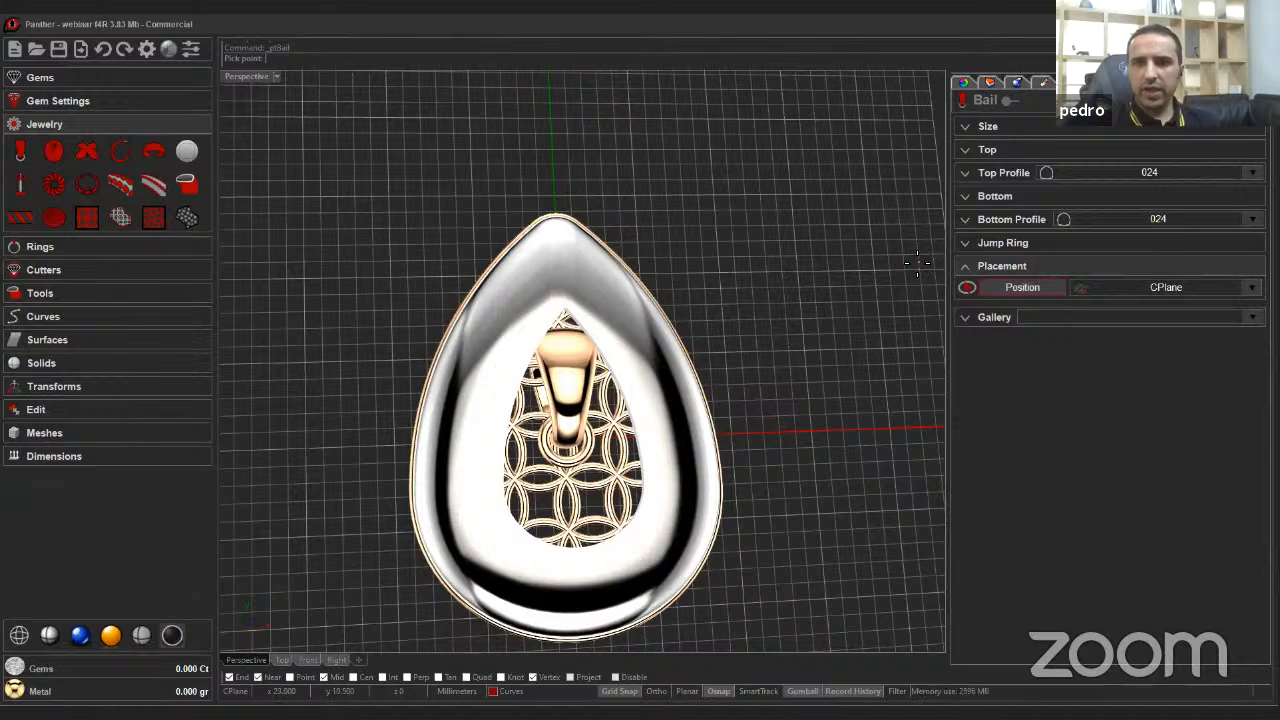
{"action": "left_click", "coordinate": [556, 190]}
{"action": "scroll", "coordinate": [556, 190], "scroll_direction": "up", "scroll_amount": 10}
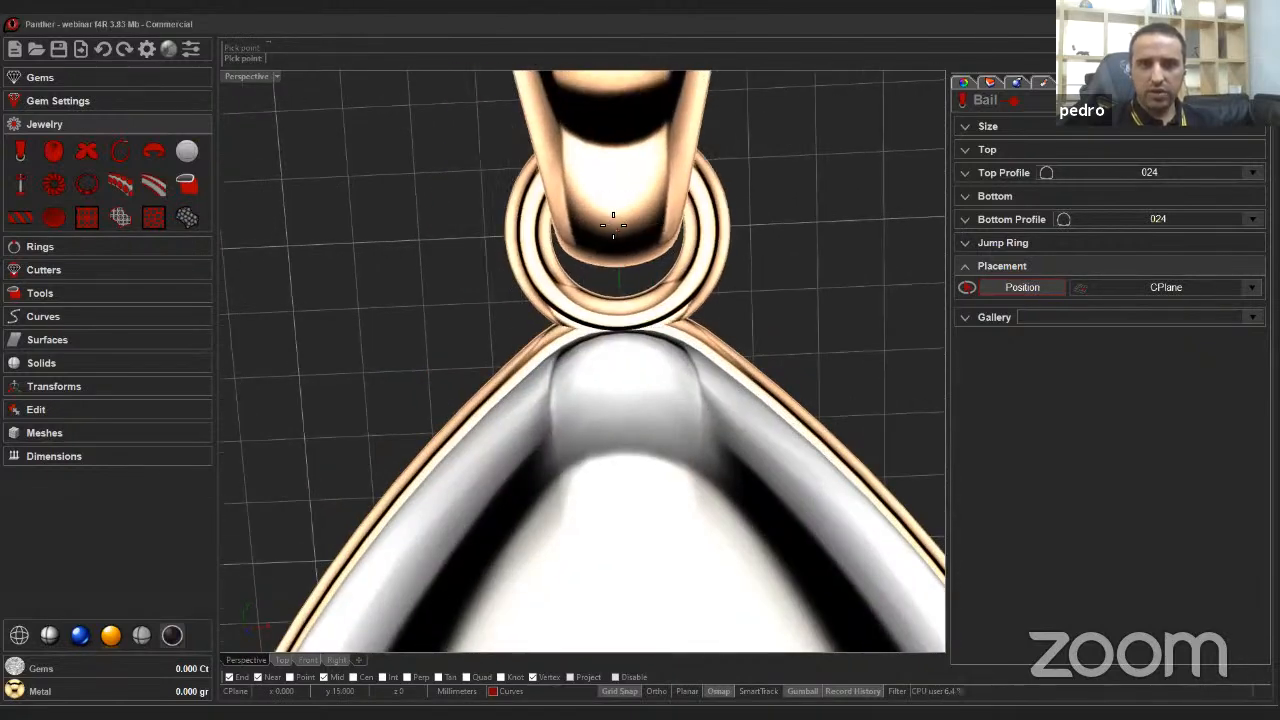
{"action": "left_click", "coordinate": [613, 226]}
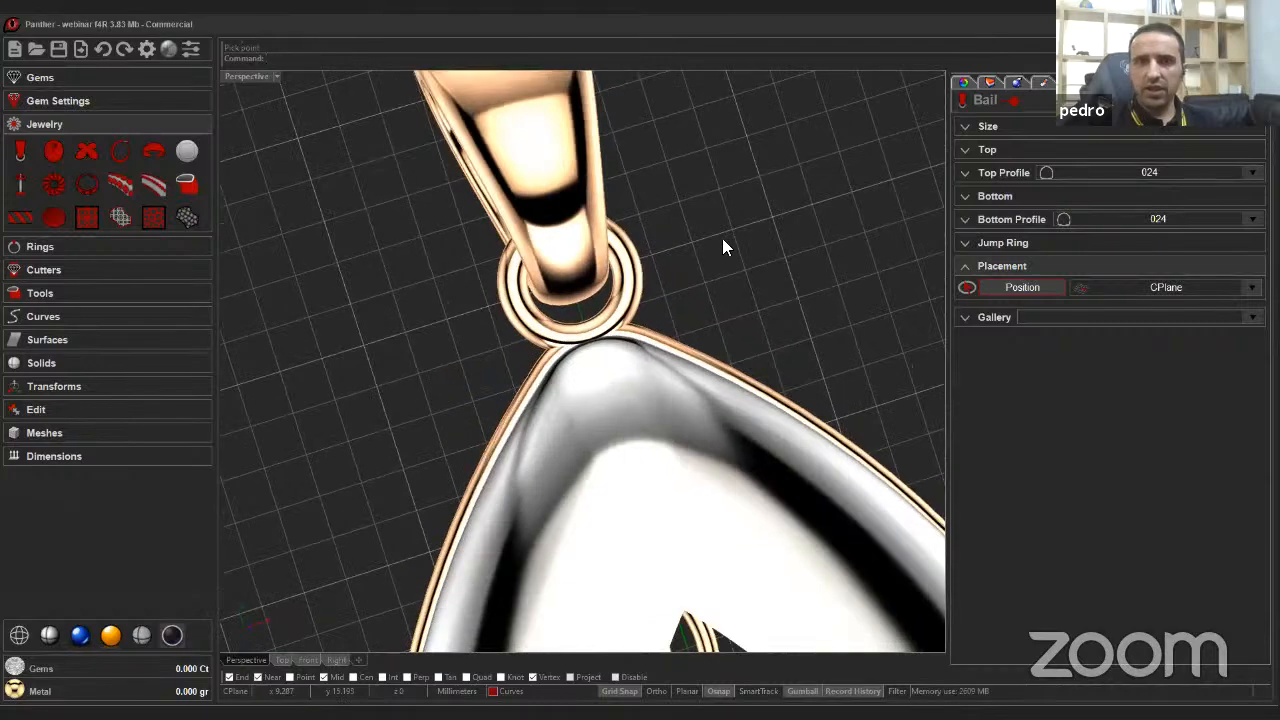
{"action": "right_click", "coordinate": [720, 240]}
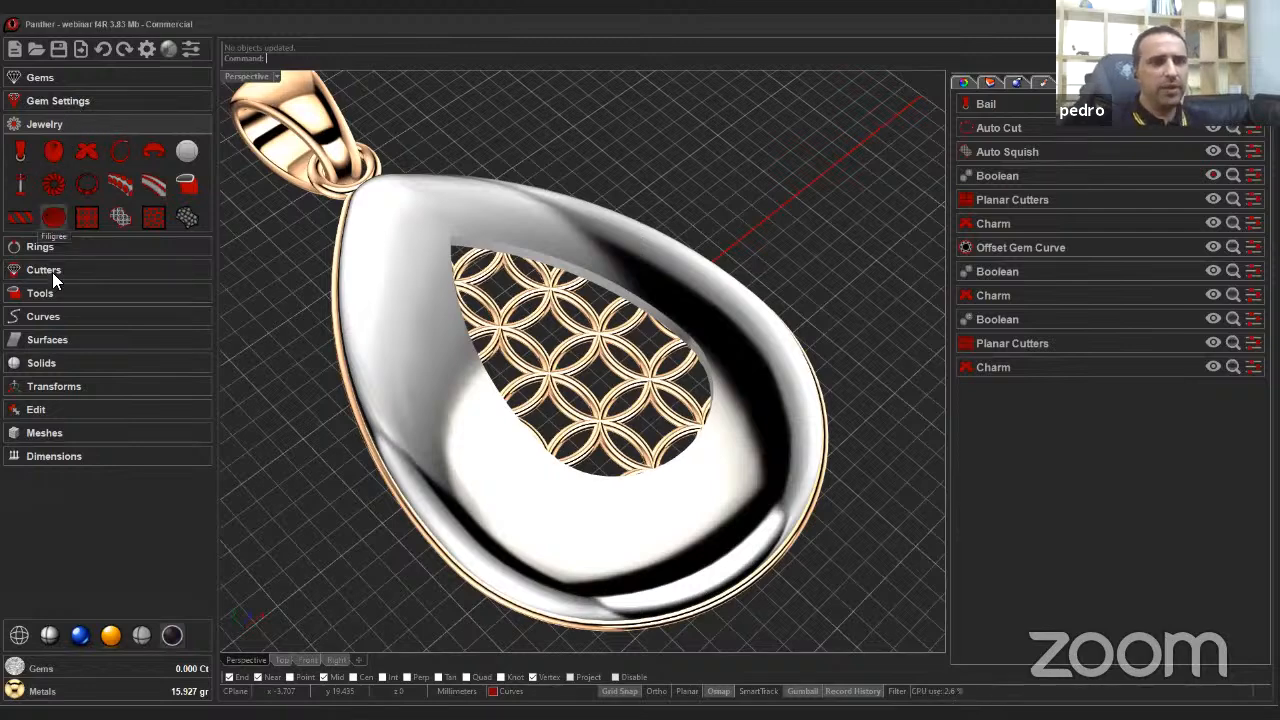
{"action": "left_click", "coordinate": [64, 364]}
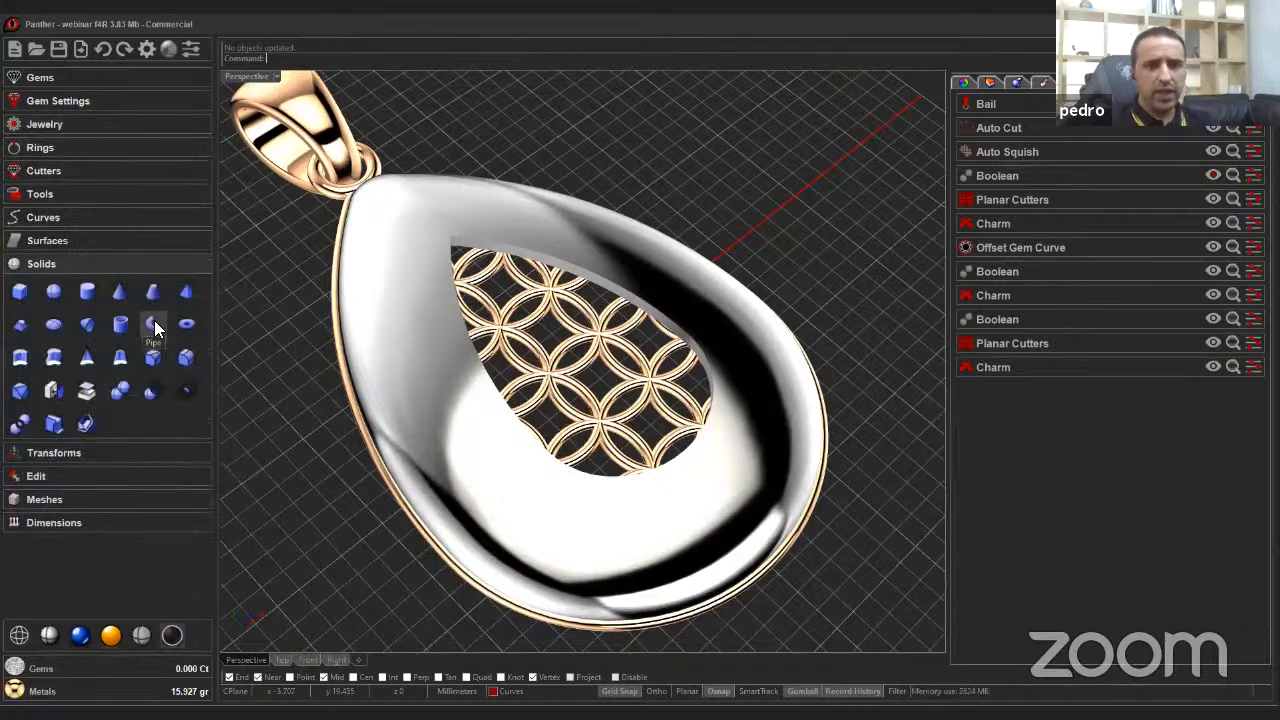
{"action": "scroll", "coordinate": [515, 200], "scroll_direction": "up", "scroll_amount": 8}
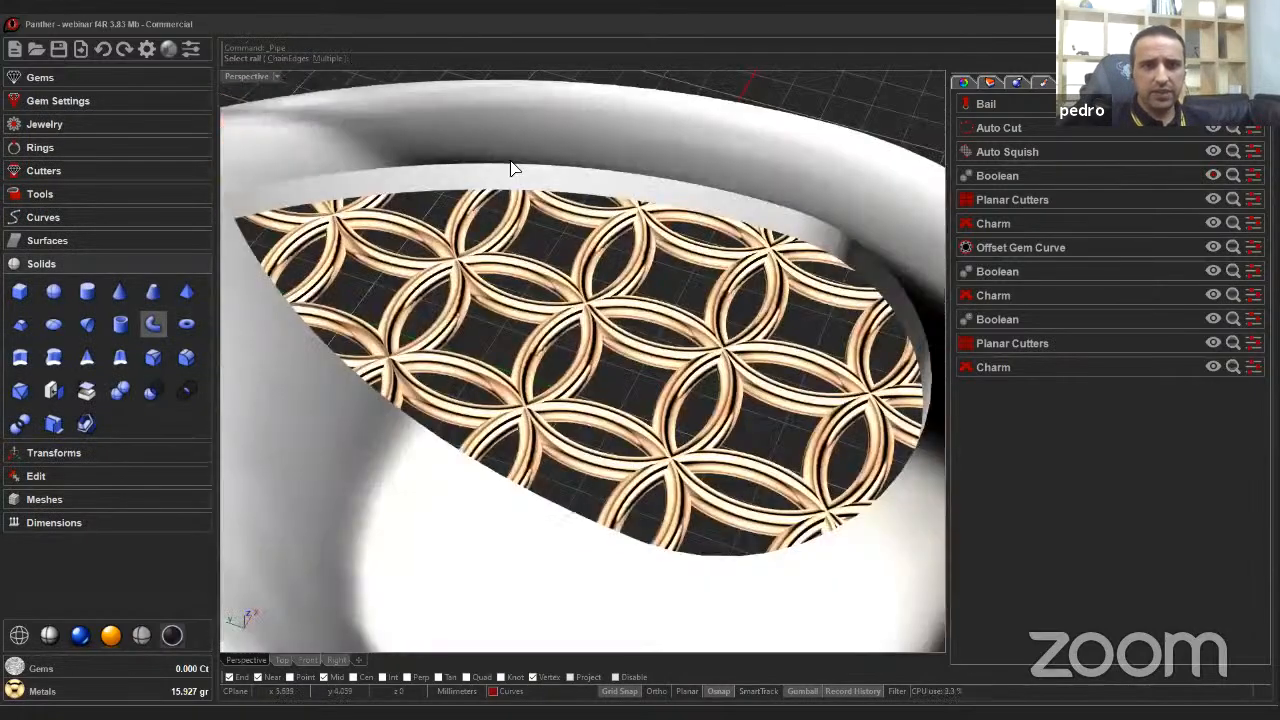
{"action": "left_click", "coordinate": [511, 165]}
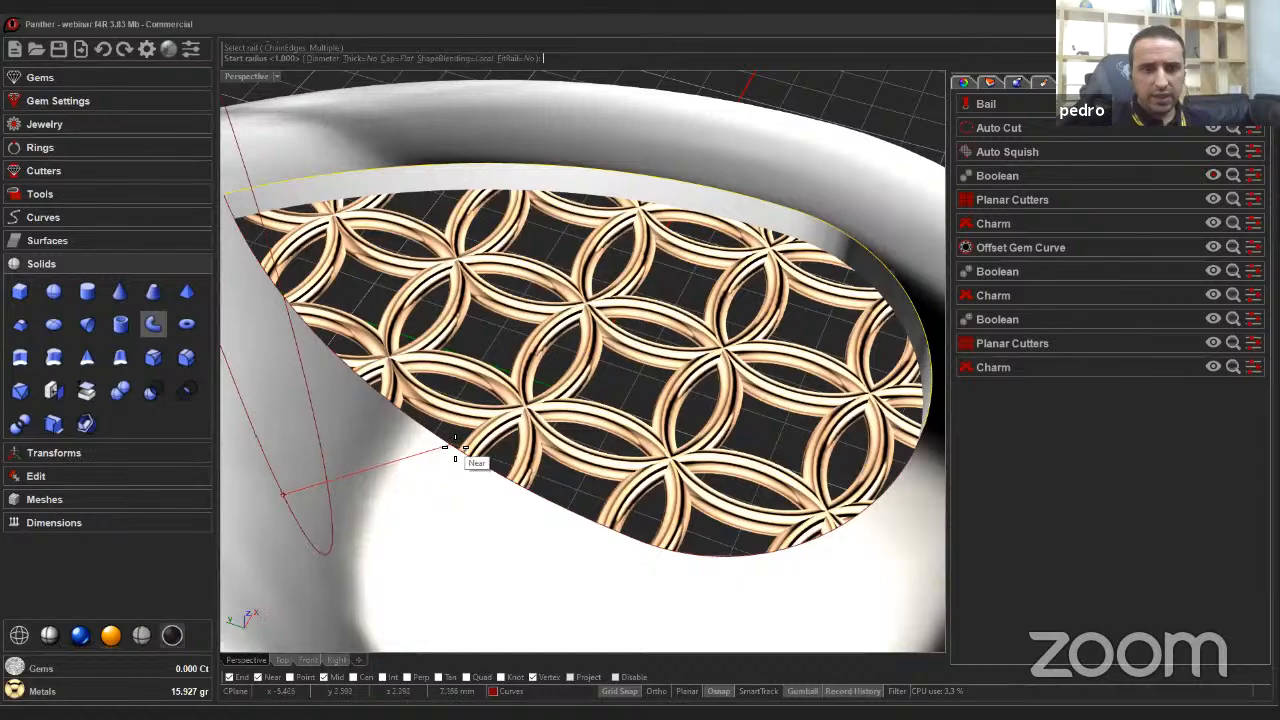
{"action": "key", "text": "Left"}
{"action": "key", "text": "Left"}
{"action": "key", "text": "Left"}
{"action": "key", "text": "Left"}
{"action": "key", "text": "Left"}
{"action": "key", "text": "Left"}
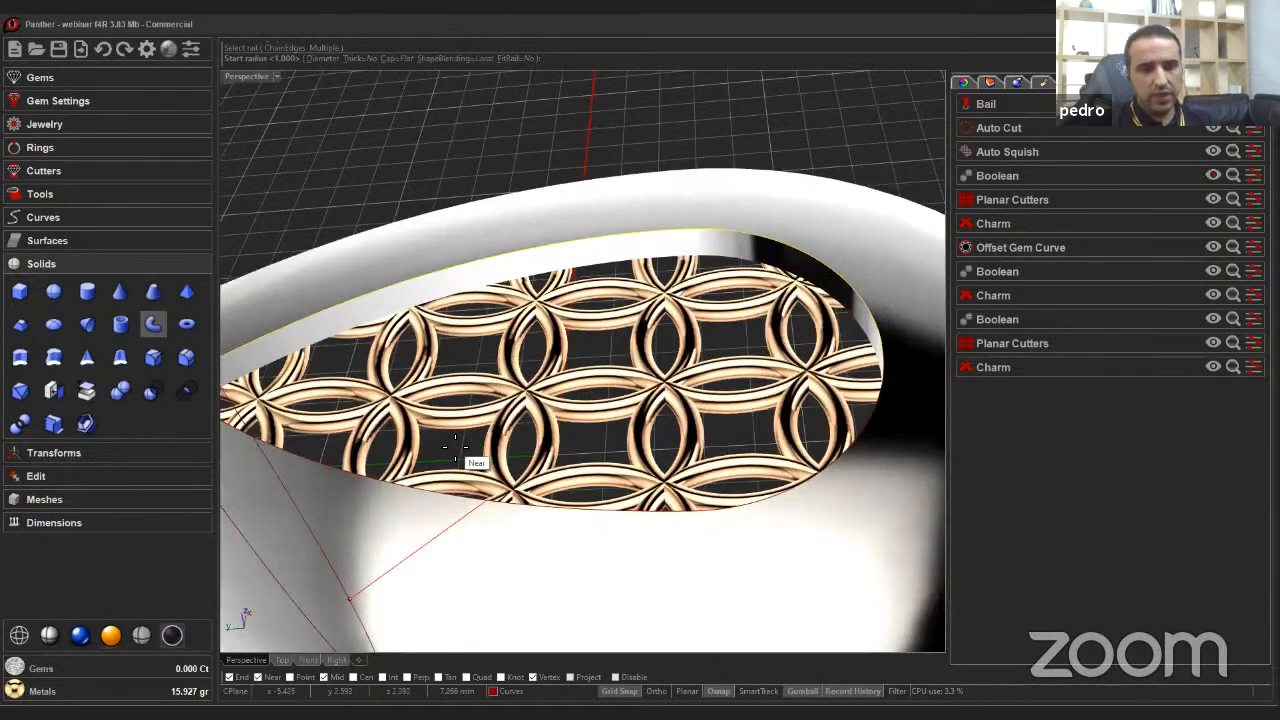
{"action": "key", "text": "Left"}
{"action": "key", "text": "Escape"}
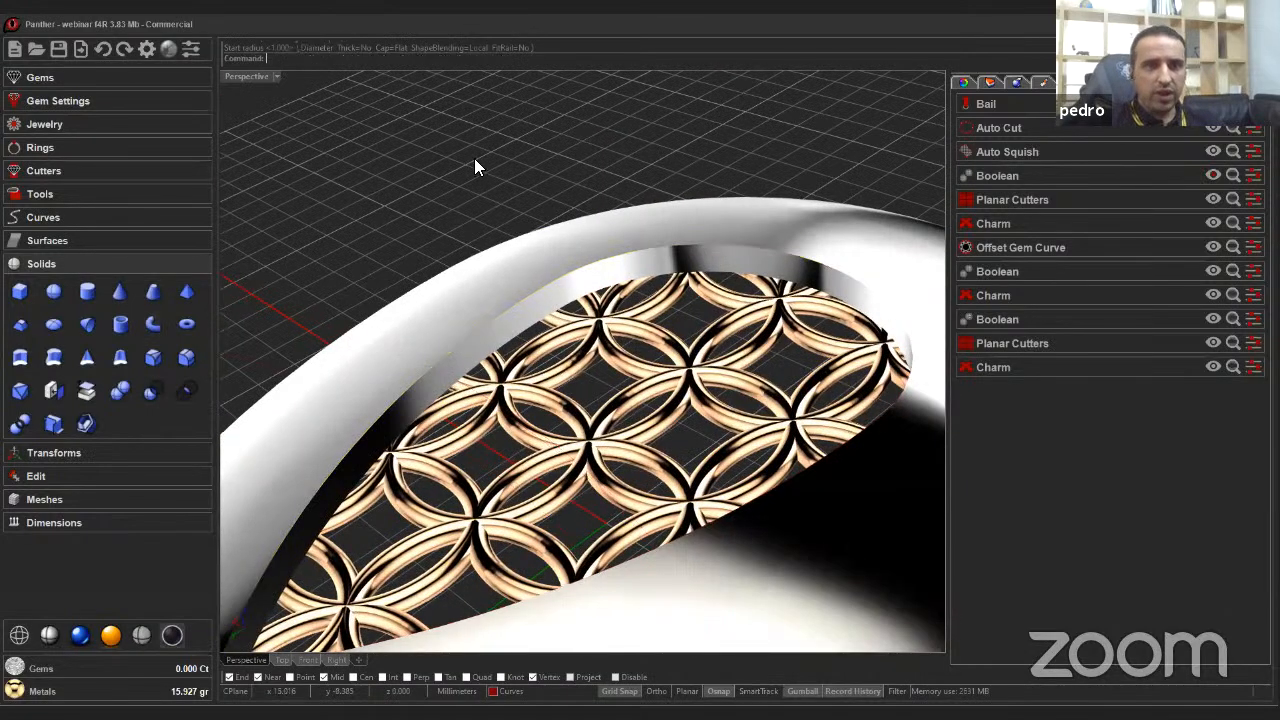
Try a 2 mm diameter Pipe along the chained edge of the teardrop window, then delete it.
{"action": "key", "text": "Return"}
{"action": "left_click", "coordinate": [289, 57]}
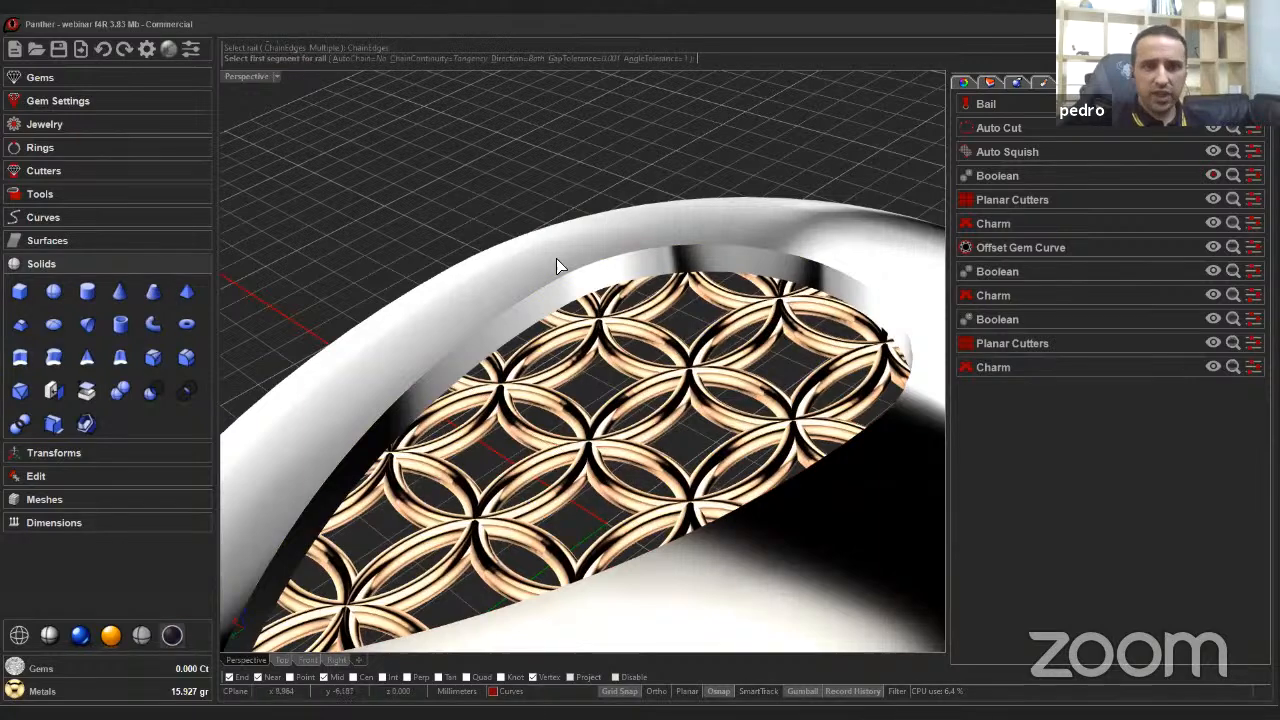
{"action": "left_click", "coordinate": [790, 280]}
{"action": "left_click", "coordinate": [832, 277]}
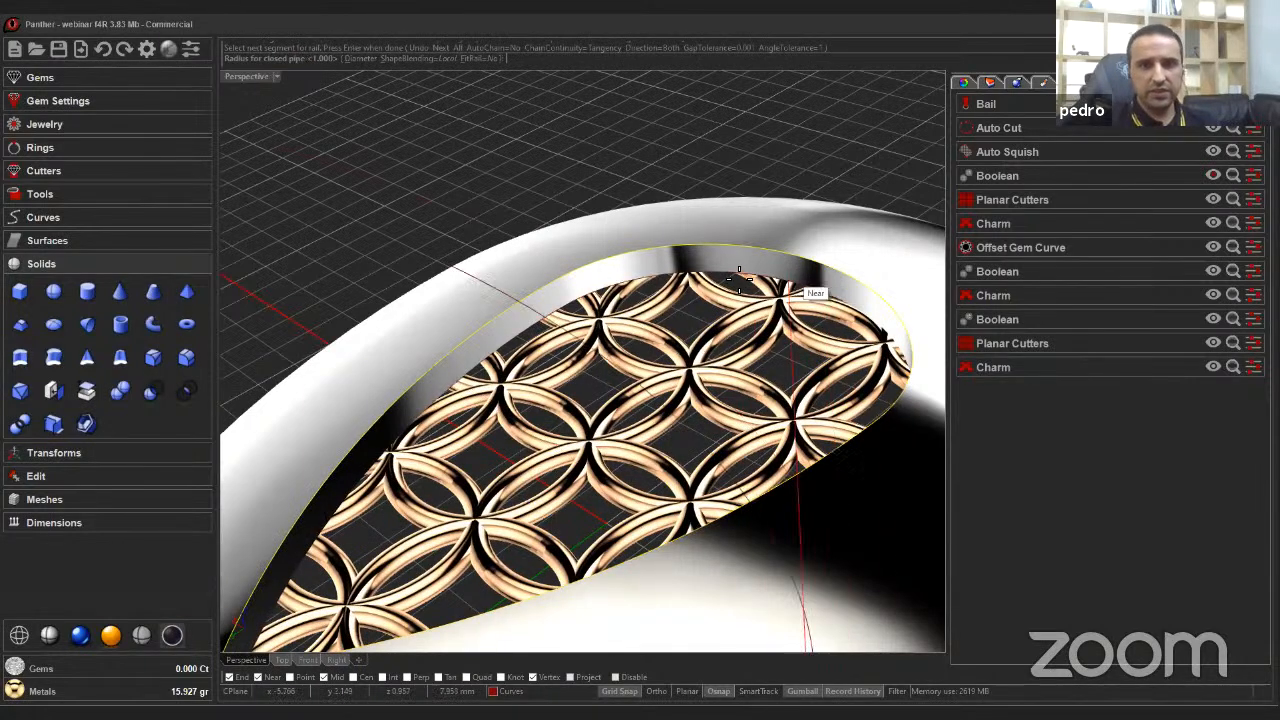
{"action": "right_click_drag", "start_coordinate": [682, 277], "coordinate": [633, 277]}
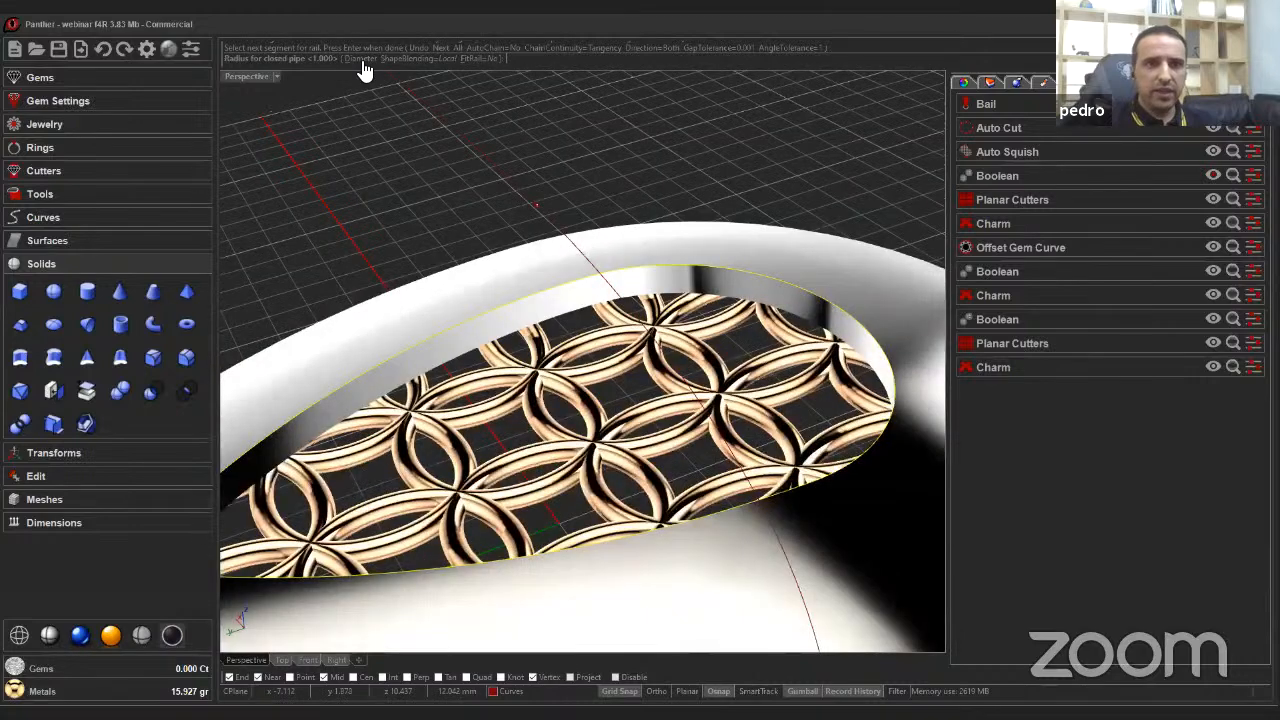
{"action": "left_click", "coordinate": [362, 60]}
{"action": "right_click_drag", "start_coordinate": [580, 132], "coordinate": [449, 133]}
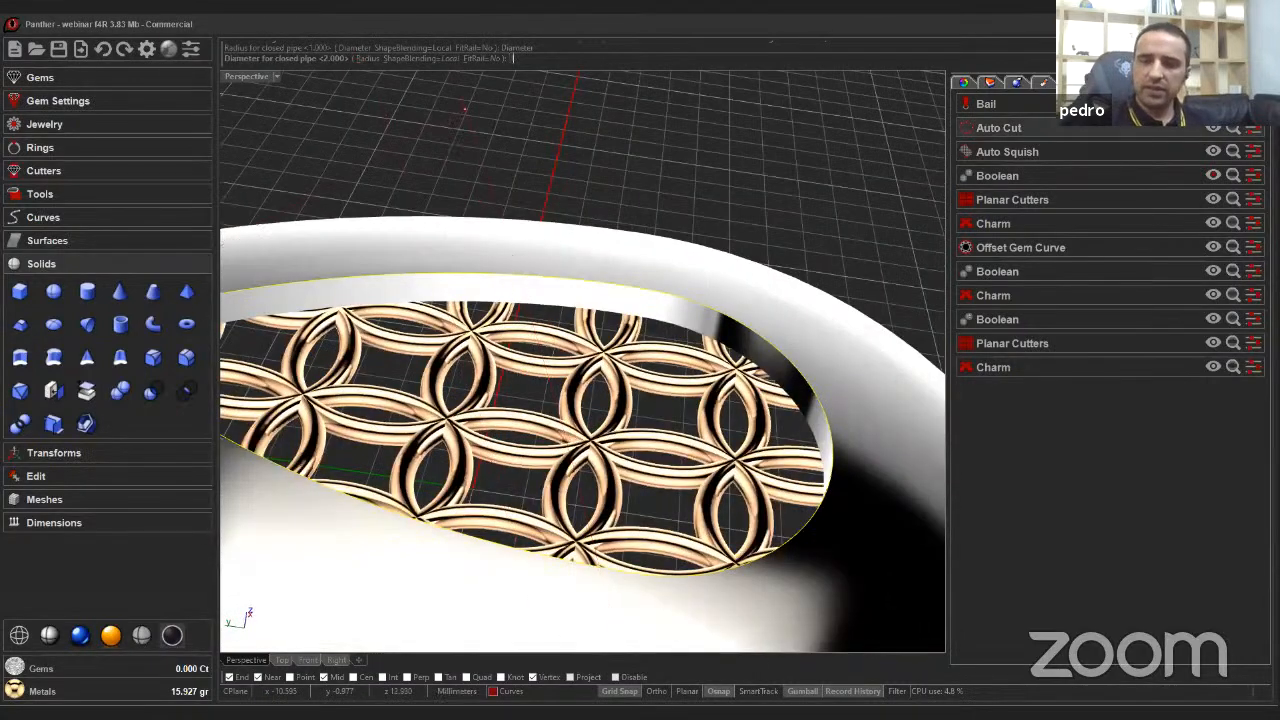
{"action": "key", "text": "Return"}
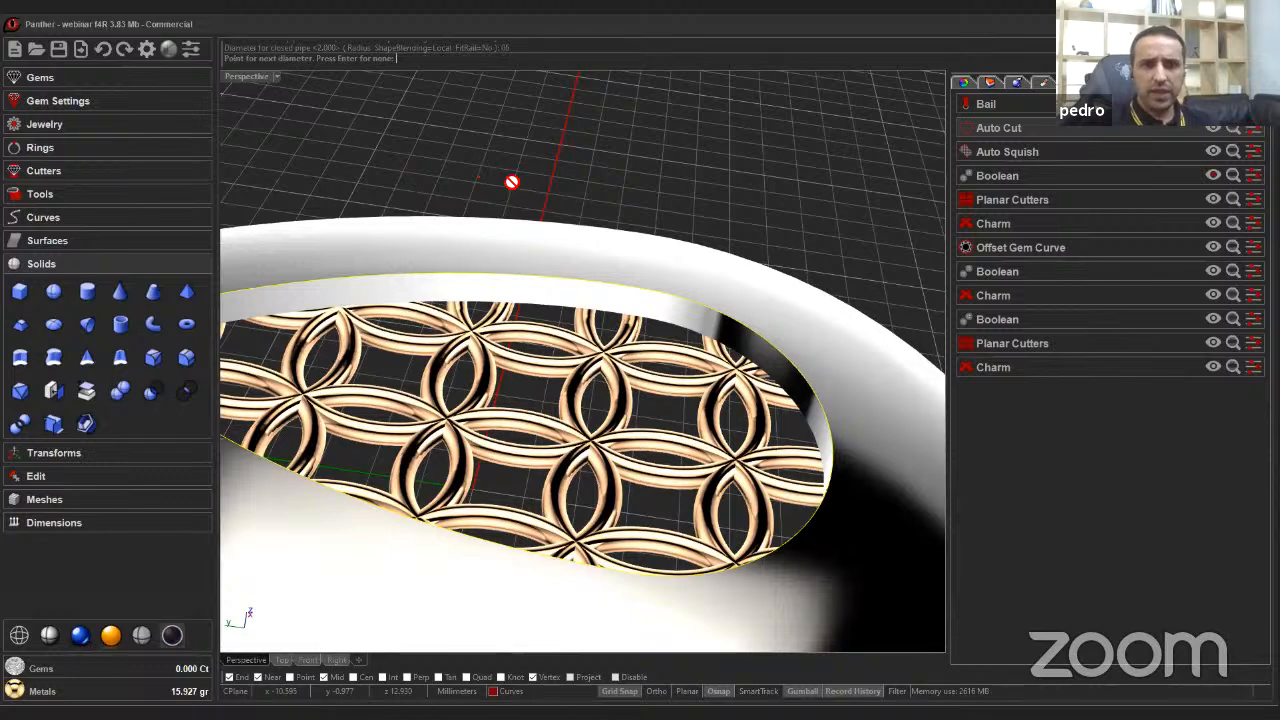
{"action": "key", "text": "Return"}
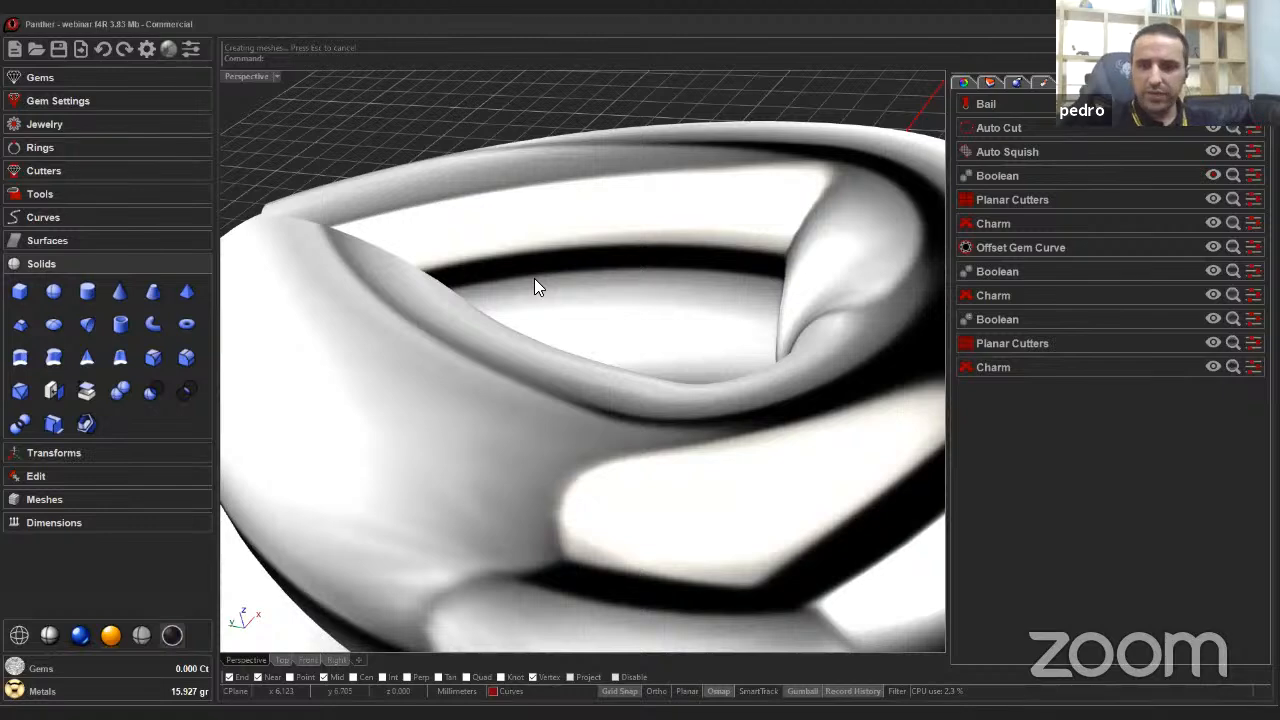
{"action": "left_click", "coordinate": [540, 233]}
{"action": "key", "text": "Delete"}
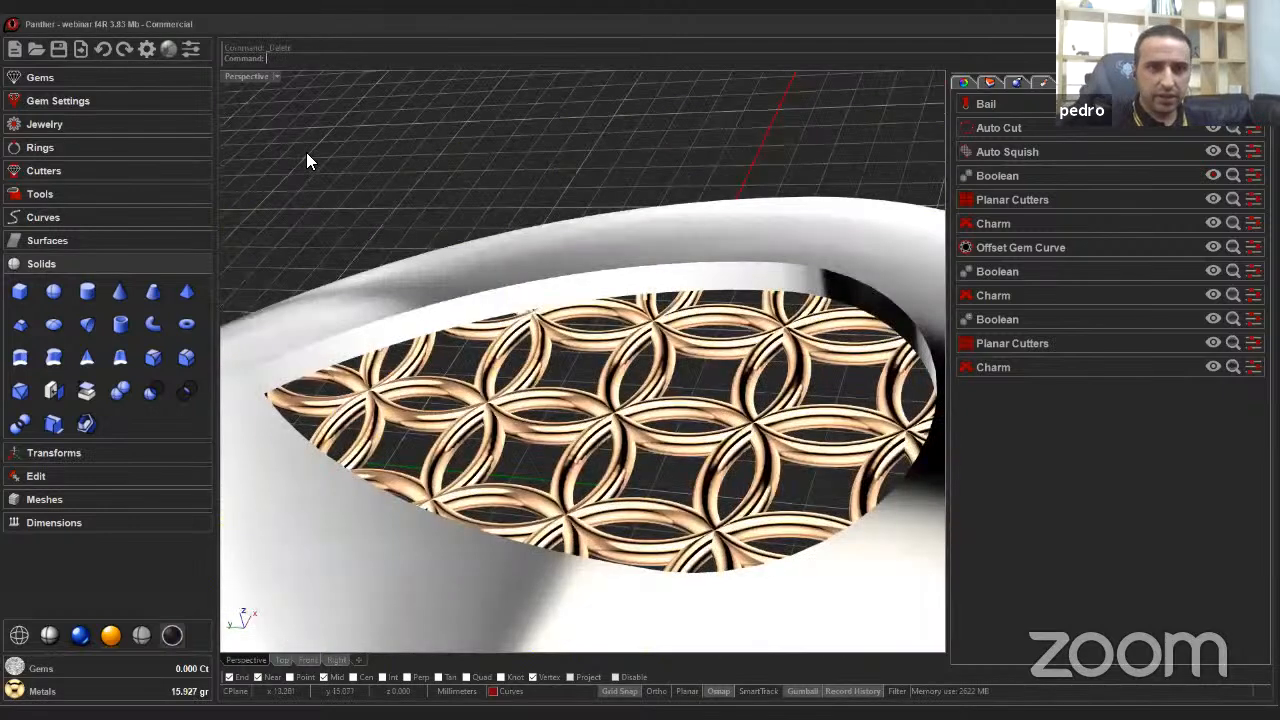
Pipe the chained edge of the teardrop window with a 0.6 mm diameter.
{"action": "right_click", "coordinate": [306, 152]}
{"action": "left_click", "coordinate": [288, 59]}
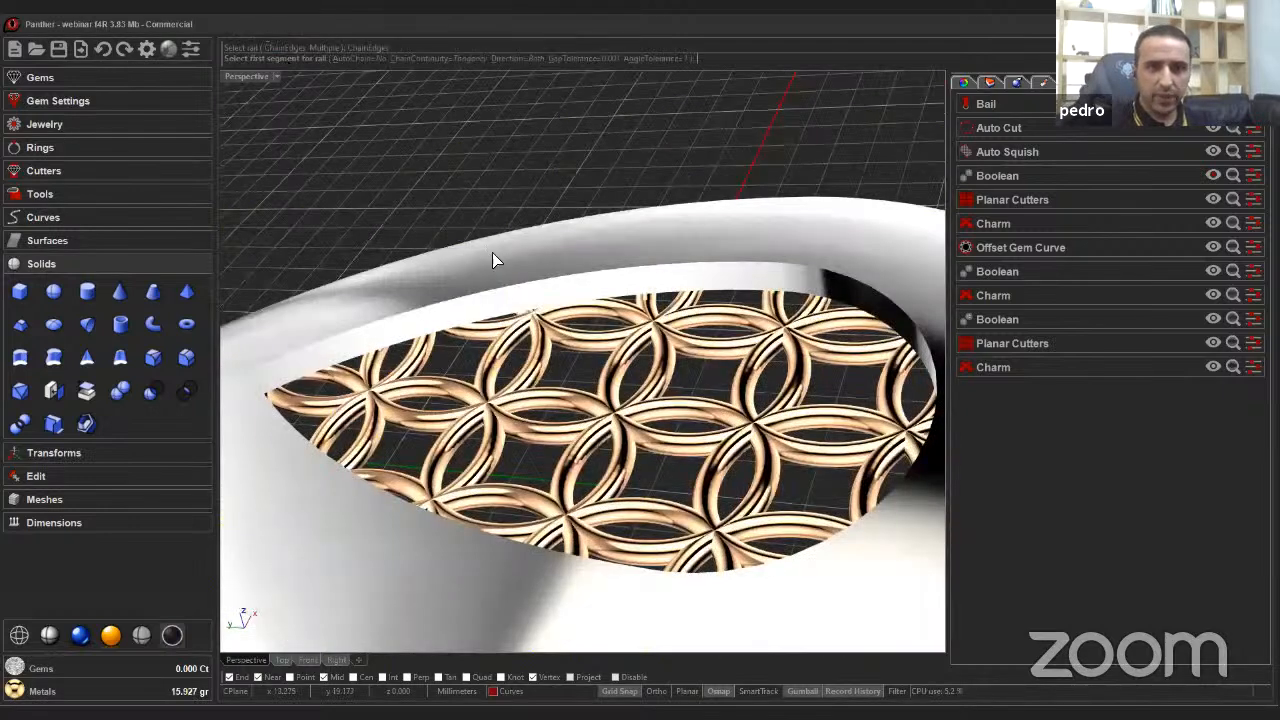
{"action": "left_click", "coordinate": [497, 536]}
{"action": "right_click", "coordinate": [496, 534]}
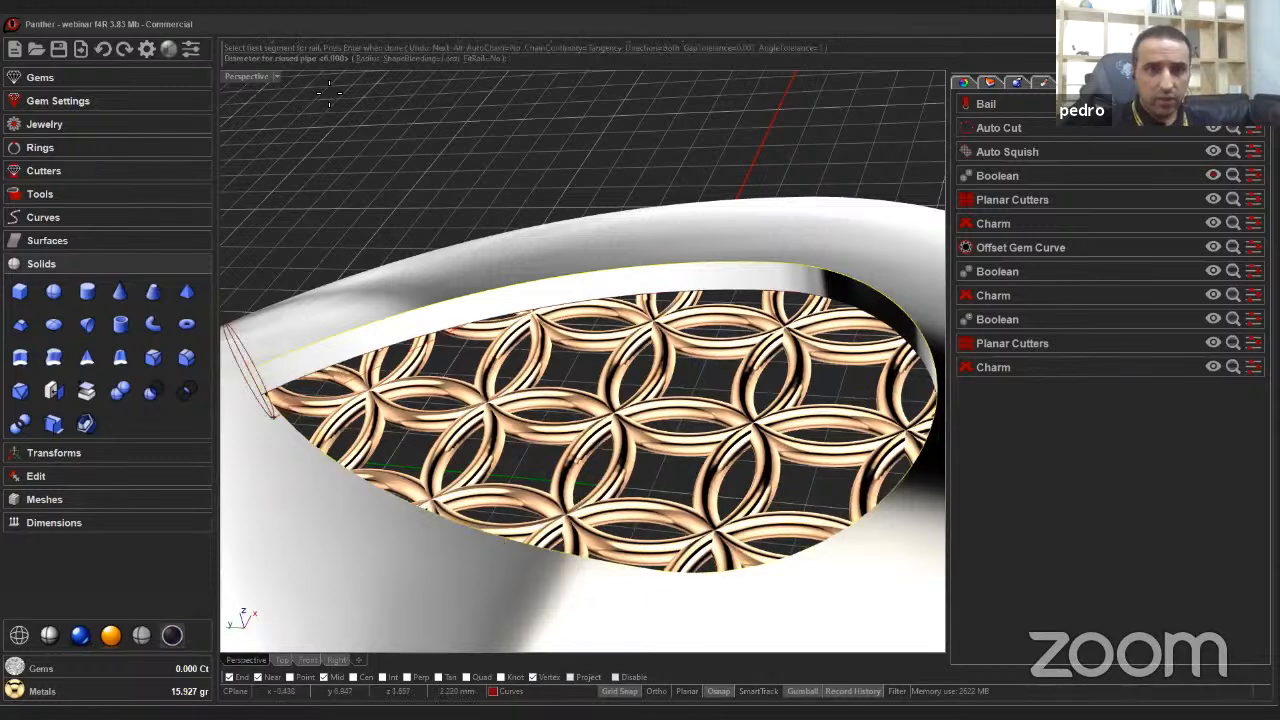
{"action": "type", "text": "."}
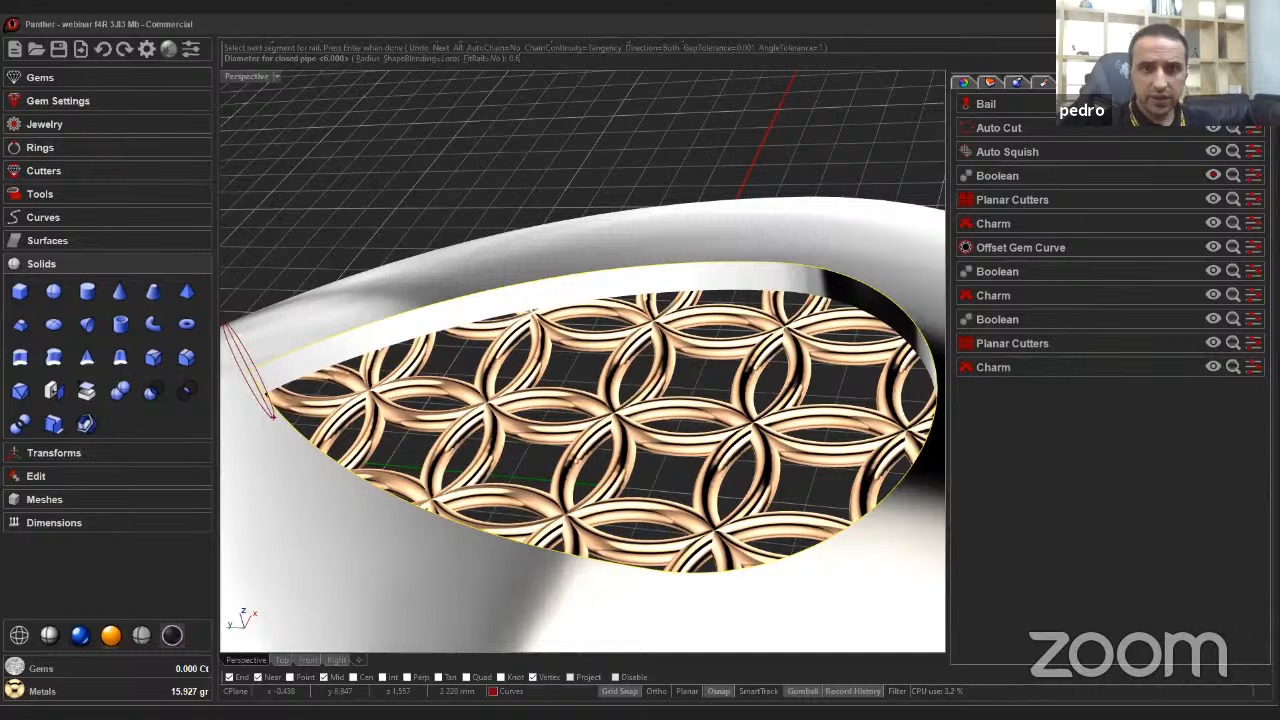
{"action": "type", "text": "6"}
{"action": "key", "text": "Return"}
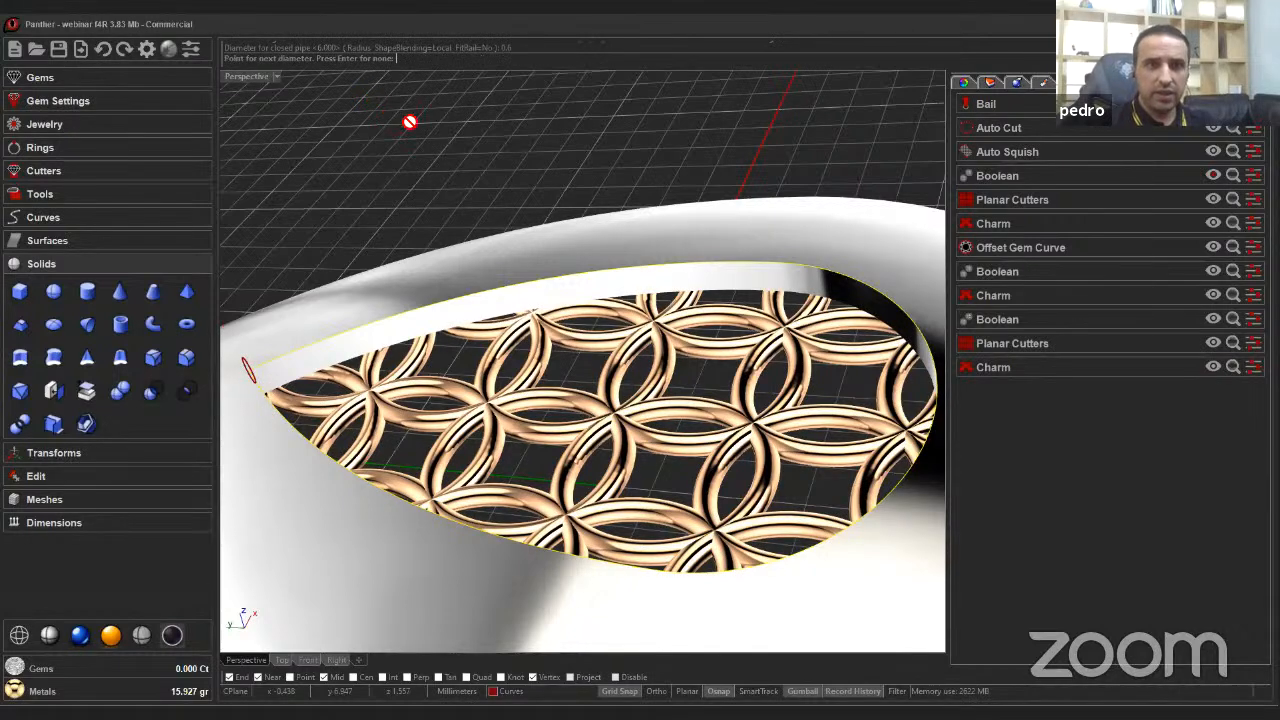
{"action": "key", "text": "Return"}
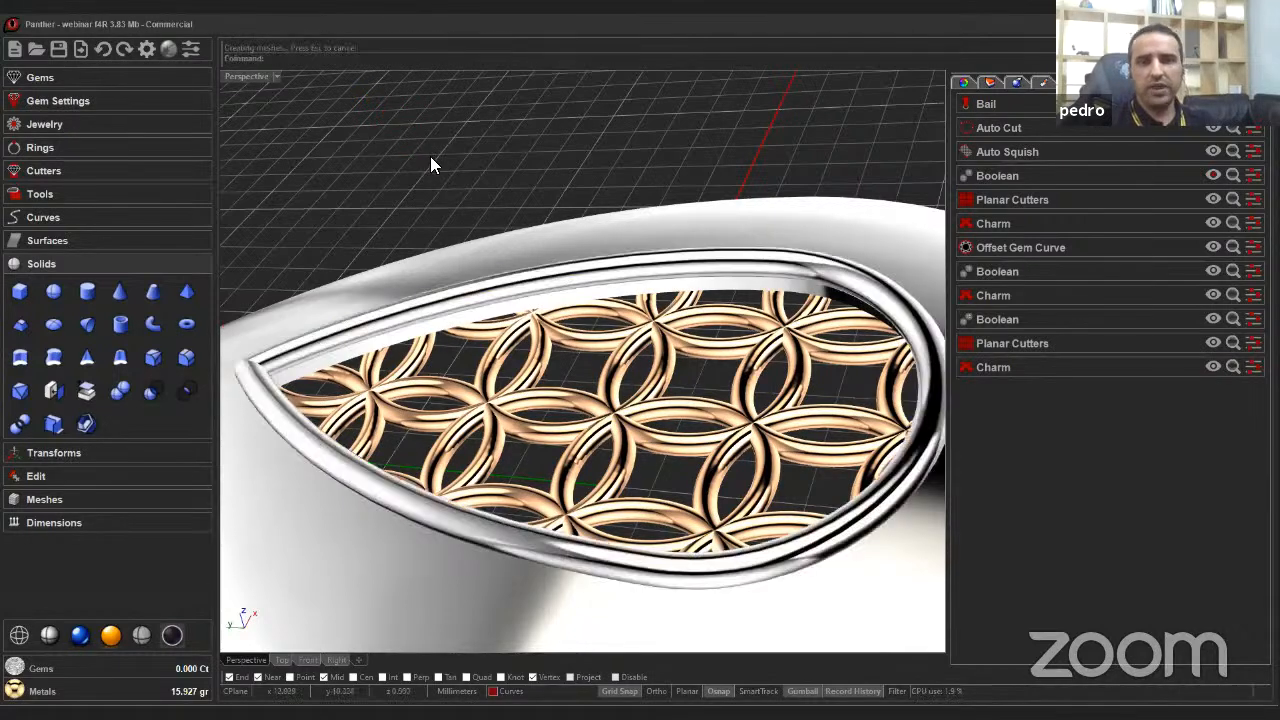
Start a Pave layout of gems on the charm's front surface.
{"action": "right_click_drag", "start_coordinate": [430, 156], "coordinate": [488, 270]}
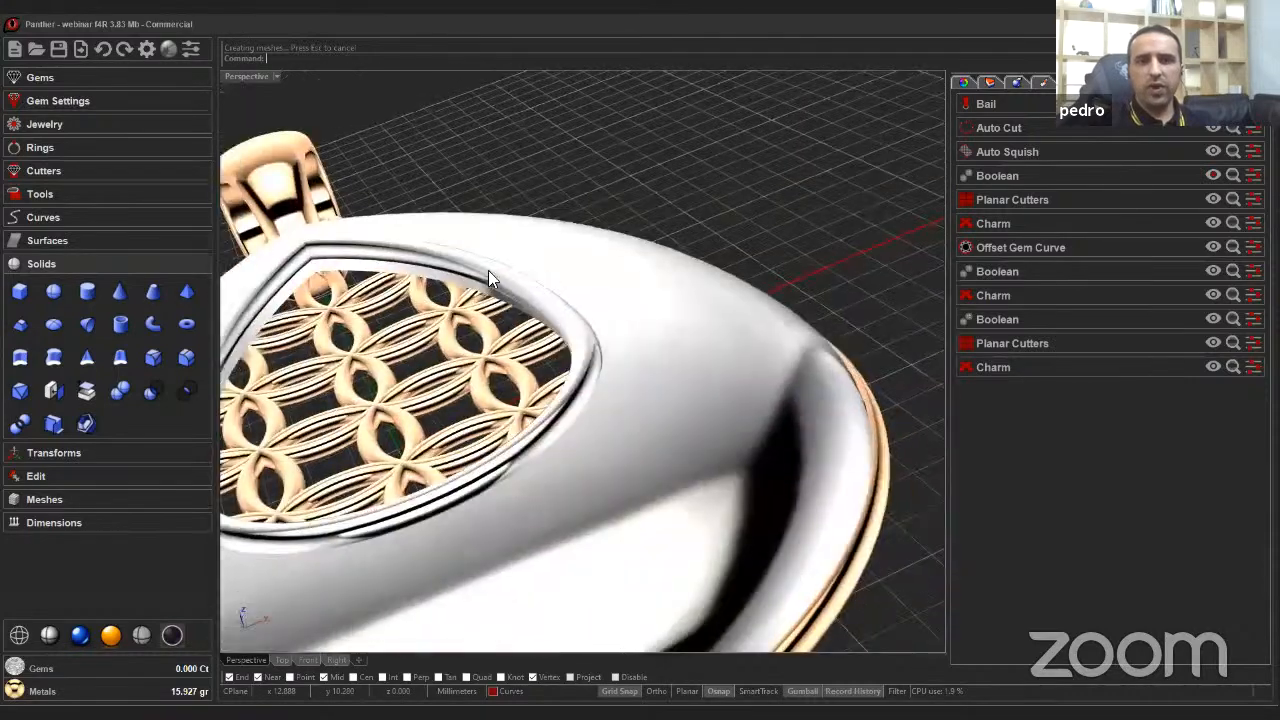
{"action": "scroll", "coordinate": [612, 358], "scroll_direction": "down", "scroll_amount": 5}
{"action": "right_click_drag", "start_coordinate": [612, 358], "coordinate": [470, 370]}
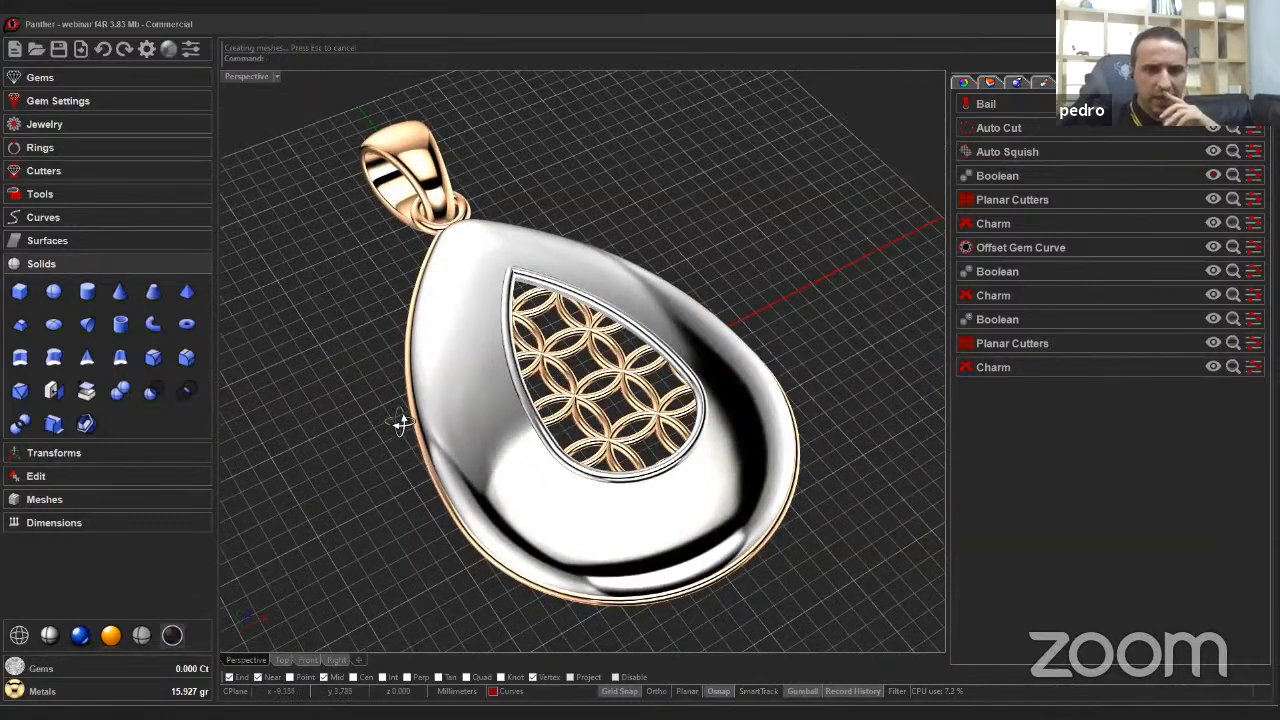
{"action": "right_click_drag", "start_coordinate": [390, 430], "coordinate": [392, 422]}
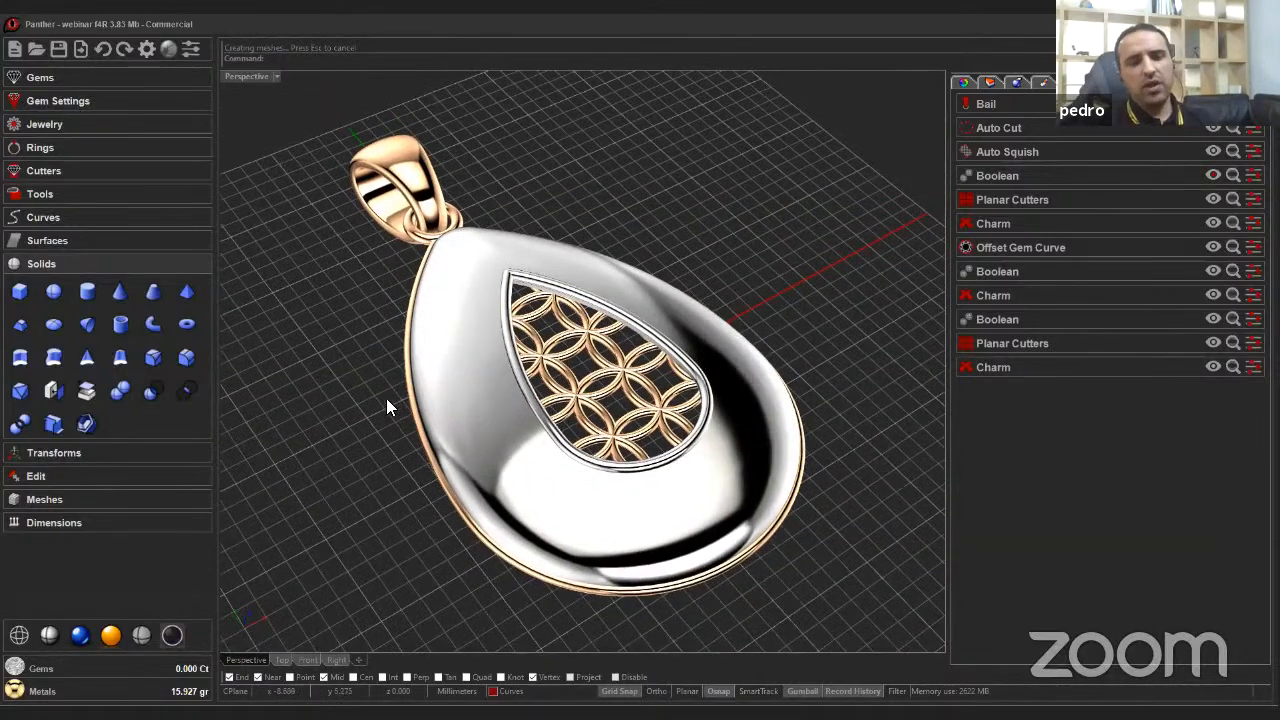
{"action": "left_click", "coordinate": [48, 78]}
{"action": "right_click_drag", "start_coordinate": [362, 270], "coordinate": [602, 282]}
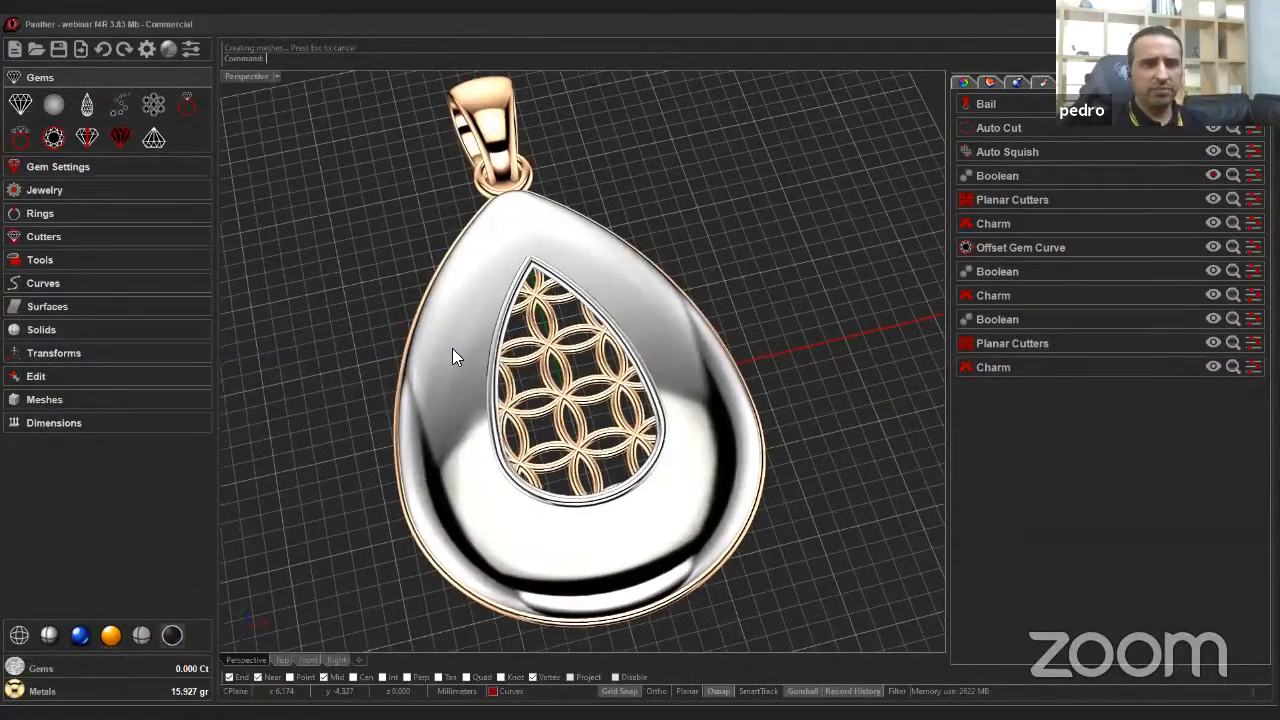
{"action": "left_click", "coordinate": [153, 107]}
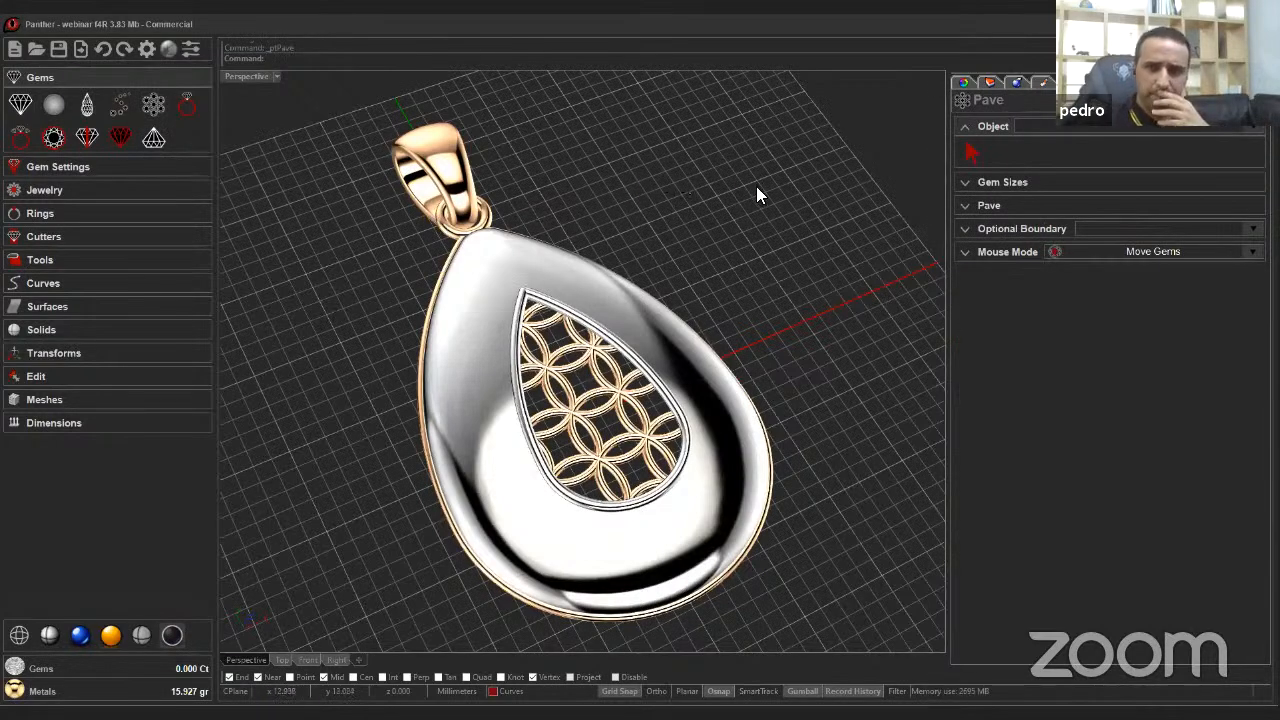
{"action": "left_click", "coordinate": [964, 184]}
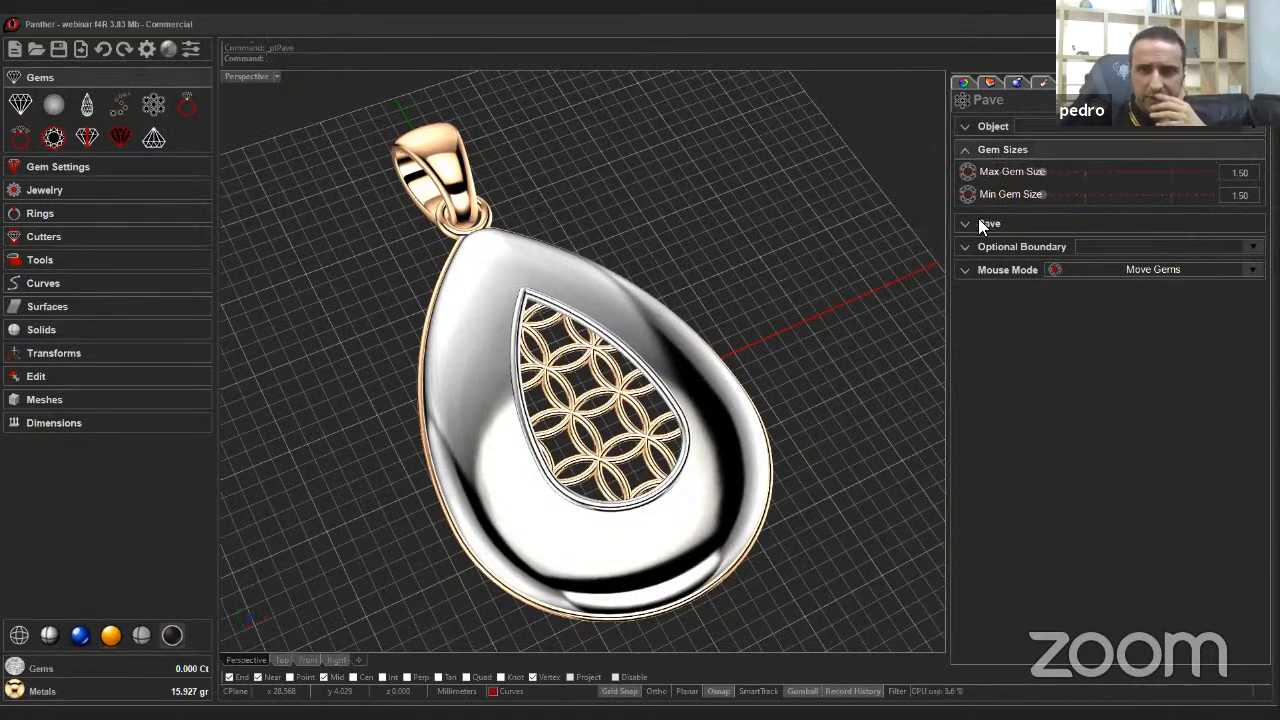
{"action": "left_click", "coordinate": [962, 225]}
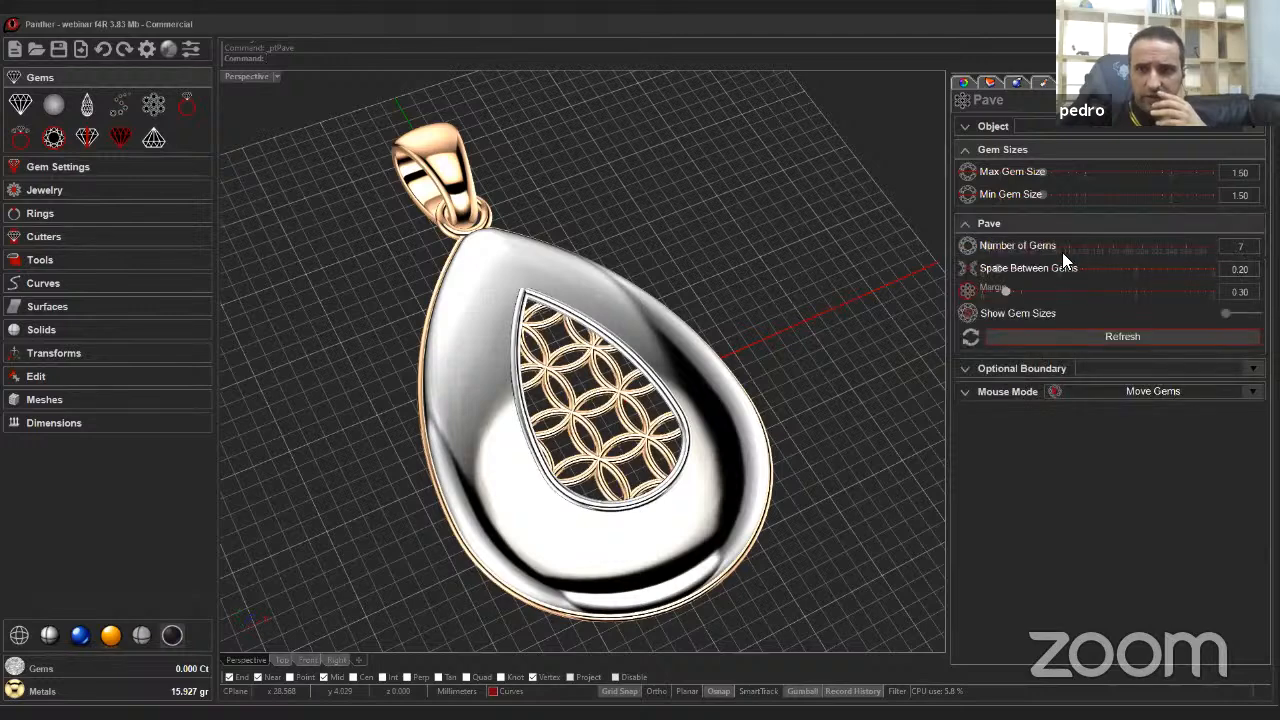
{"action": "left_click", "coordinate": [962, 126]}
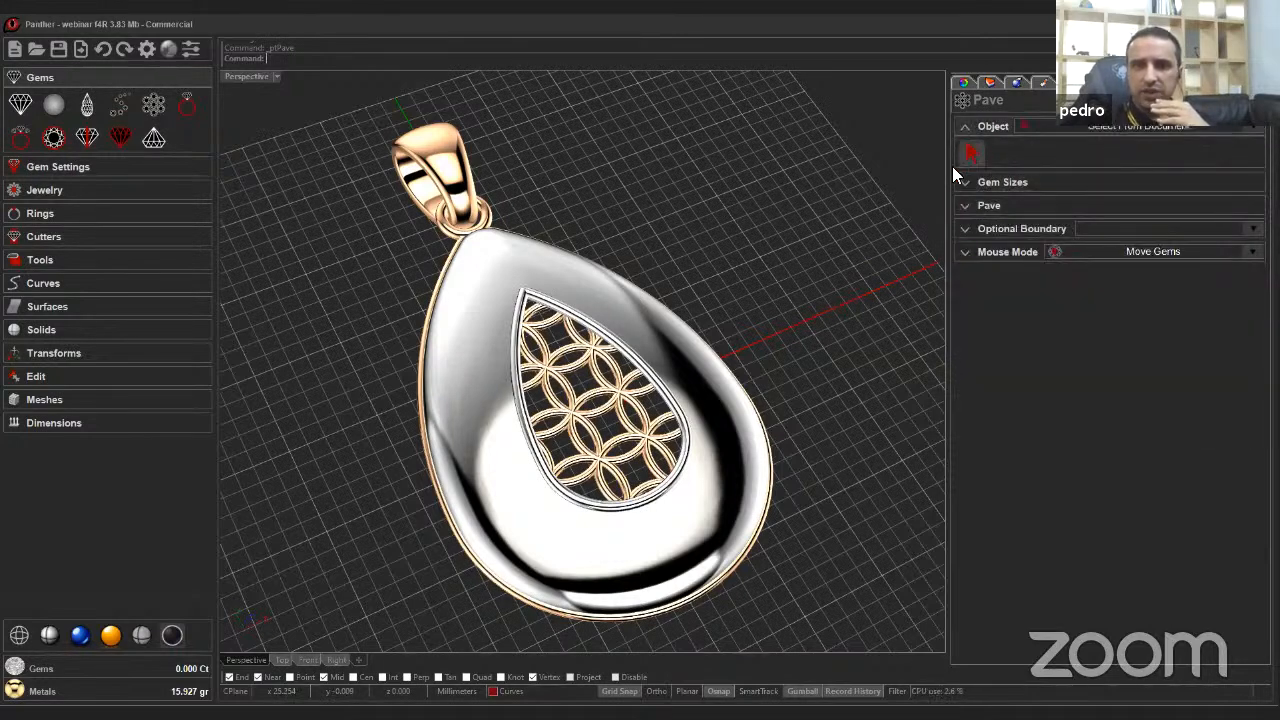
{"action": "left_click", "coordinate": [705, 488]}
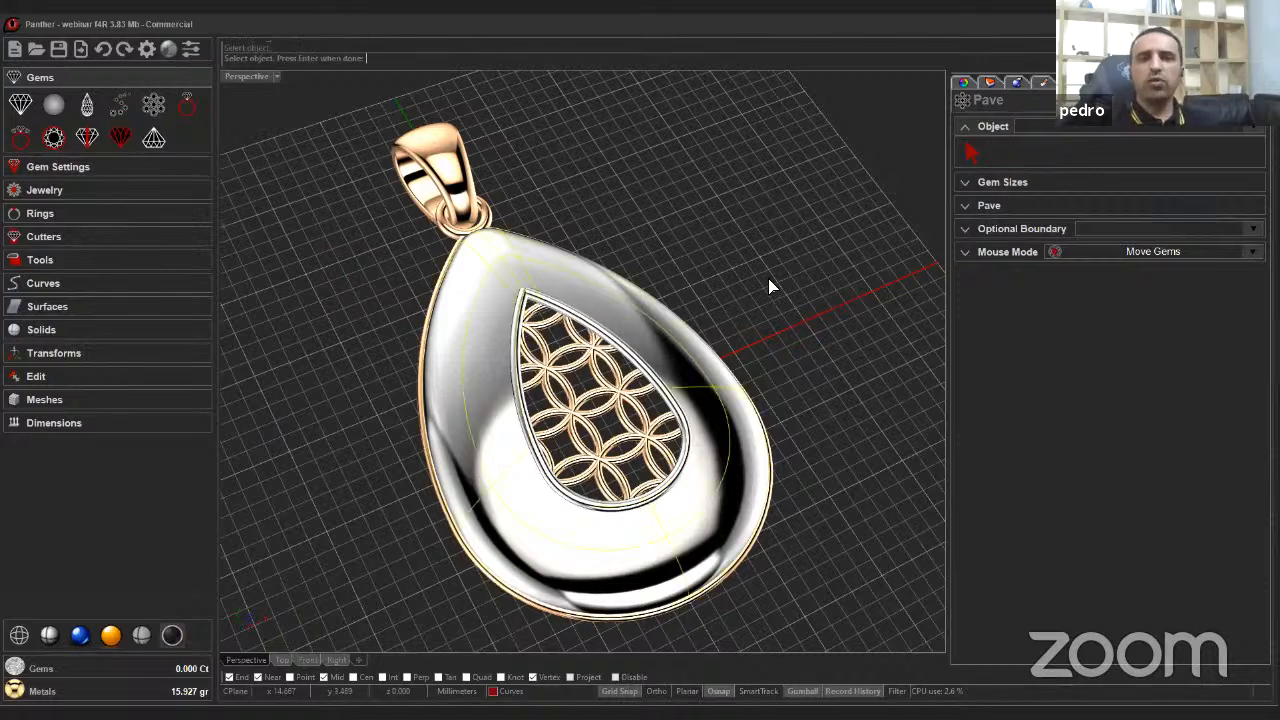
{"action": "key", "text": "Return"}
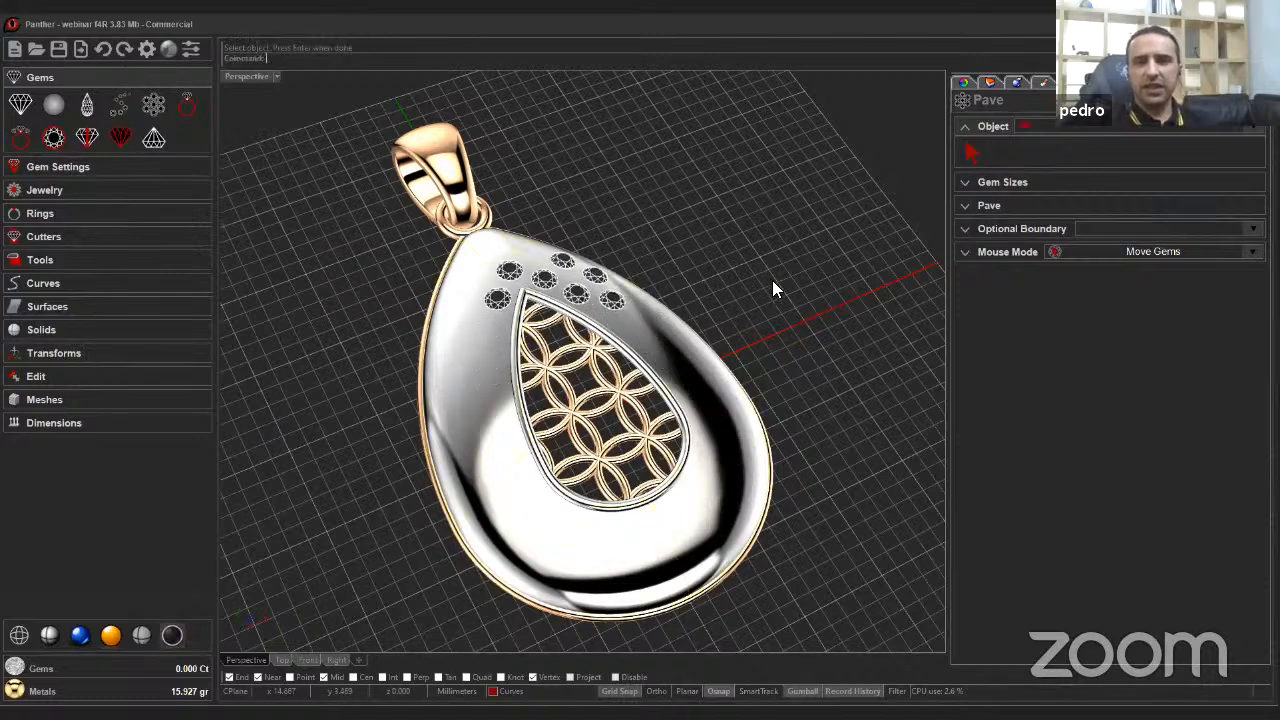
Move the gem cluster below the teardrop window and set space between gems to 0.10 and margin to 0.20.
{"action": "right_click_drag", "start_coordinate": [772, 283], "coordinate": [640, 230]}
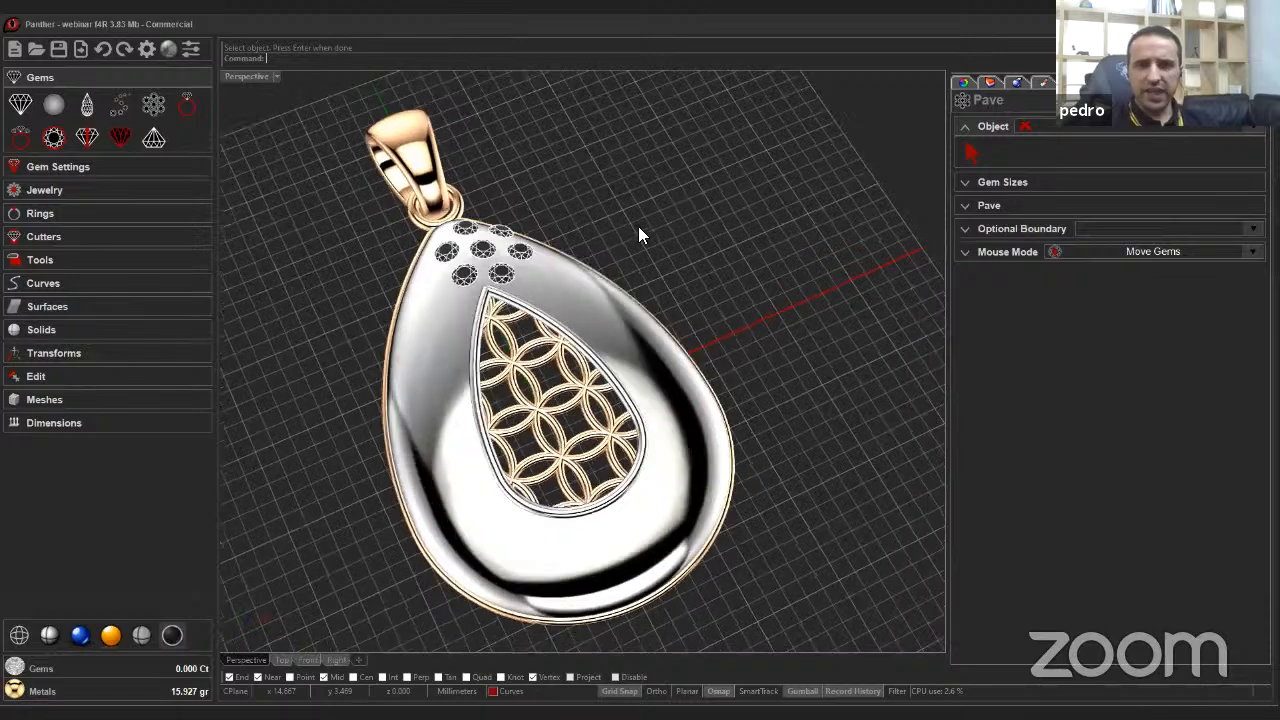
{"action": "left_click_drag", "start_coordinate": [492, 230], "coordinate": [584, 515]}
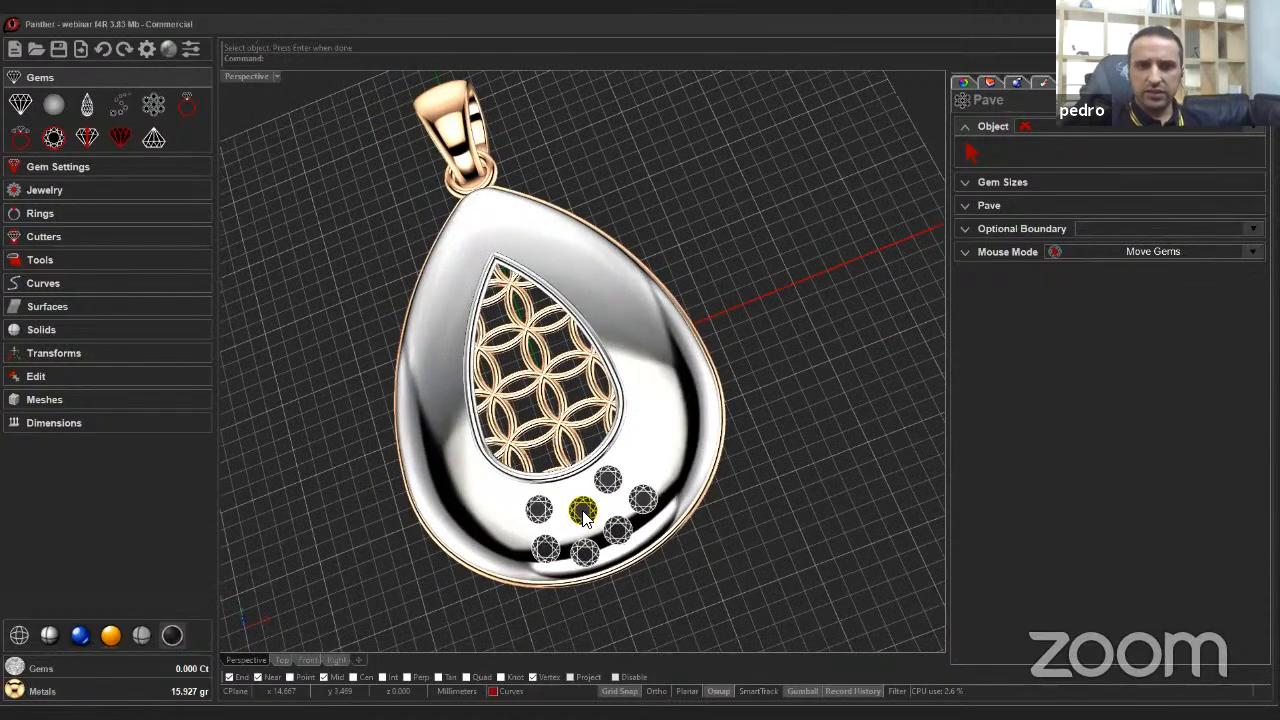
{"action": "left_click", "coordinate": [966, 206]}
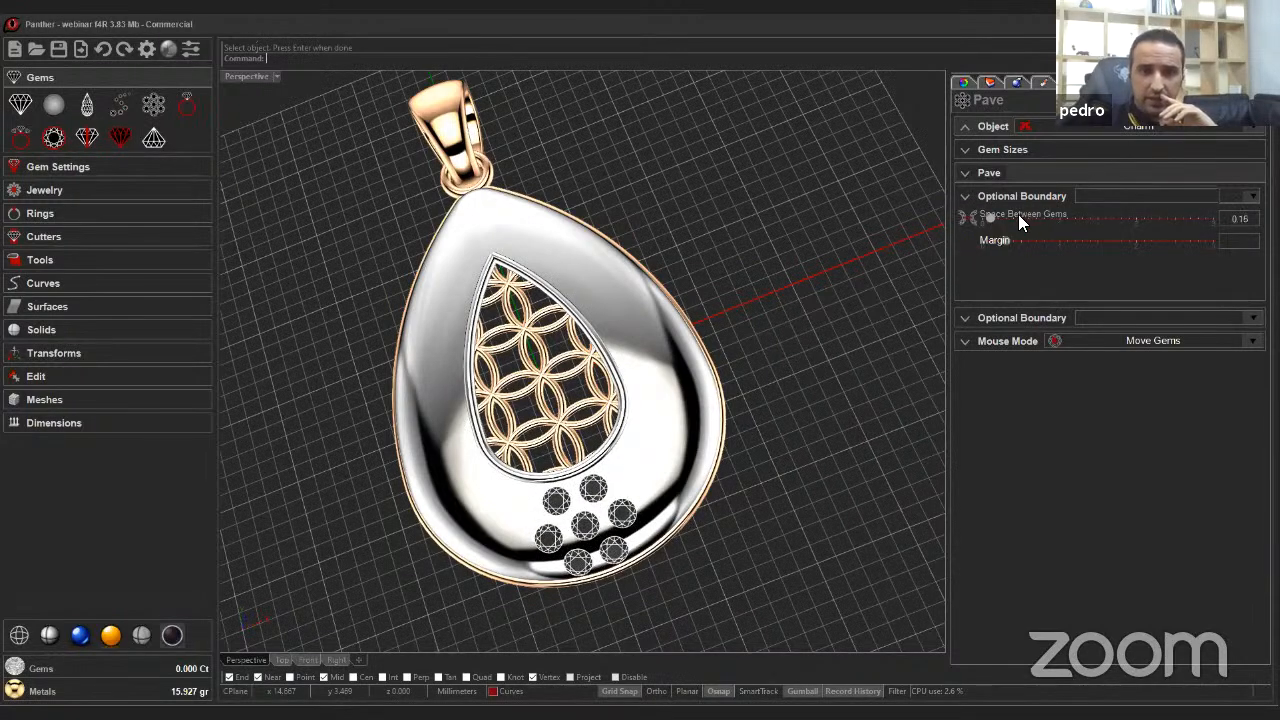
{"action": "scroll", "coordinate": [1018, 214], "scroll_direction": "down", "scroll_amount": 1}
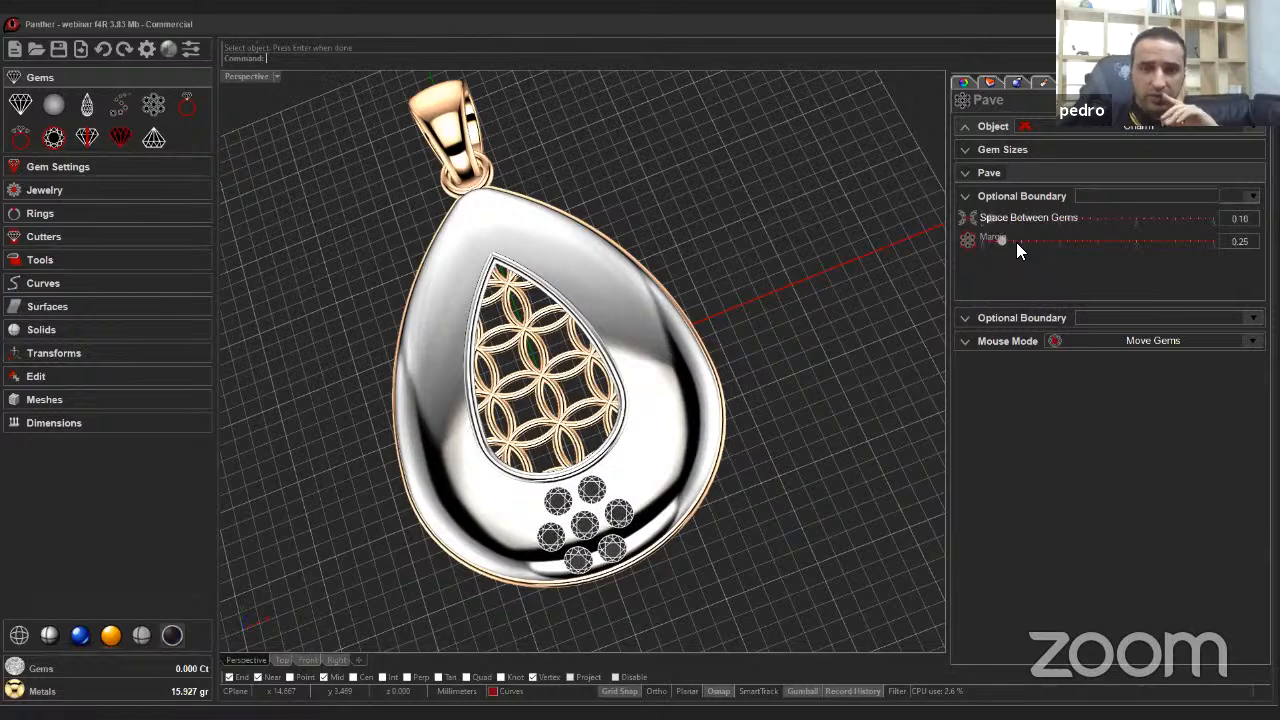
{"action": "scroll", "coordinate": [1016, 250], "scroll_direction": "down", "scroll_amount": 1}
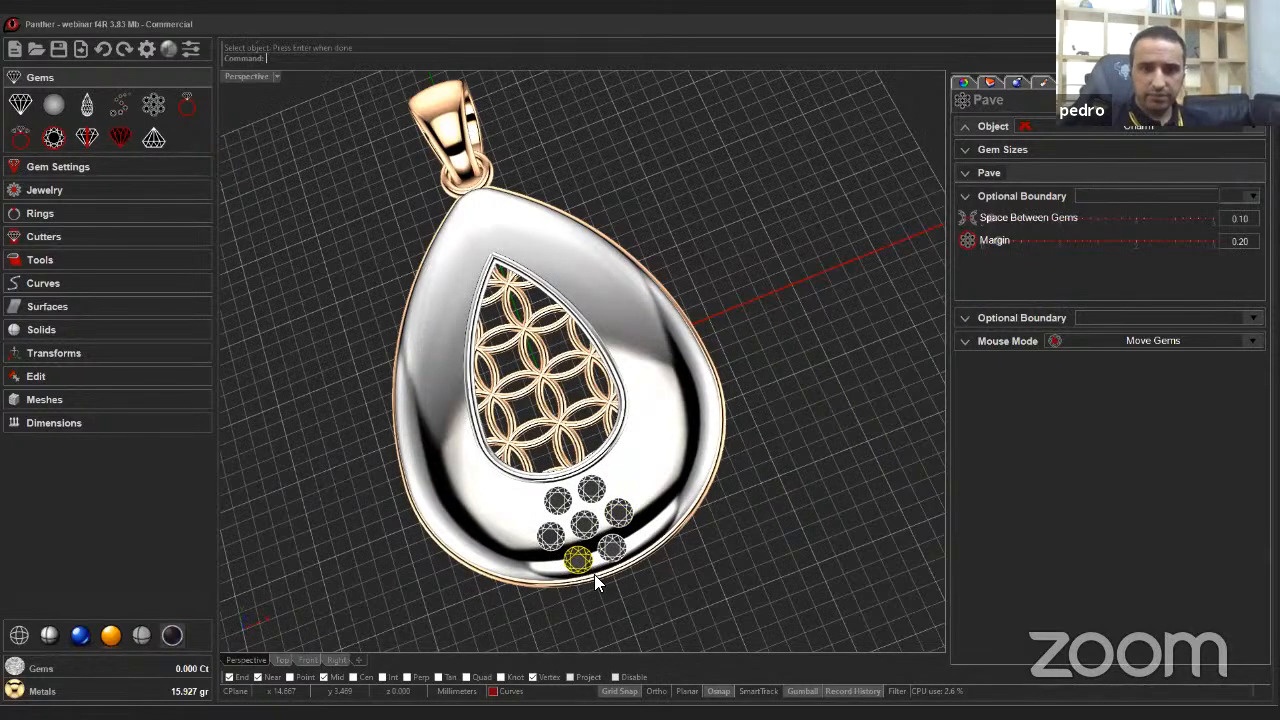
{"action": "scroll", "coordinate": [594, 574], "scroll_direction": "up", "scroll_amount": 10}
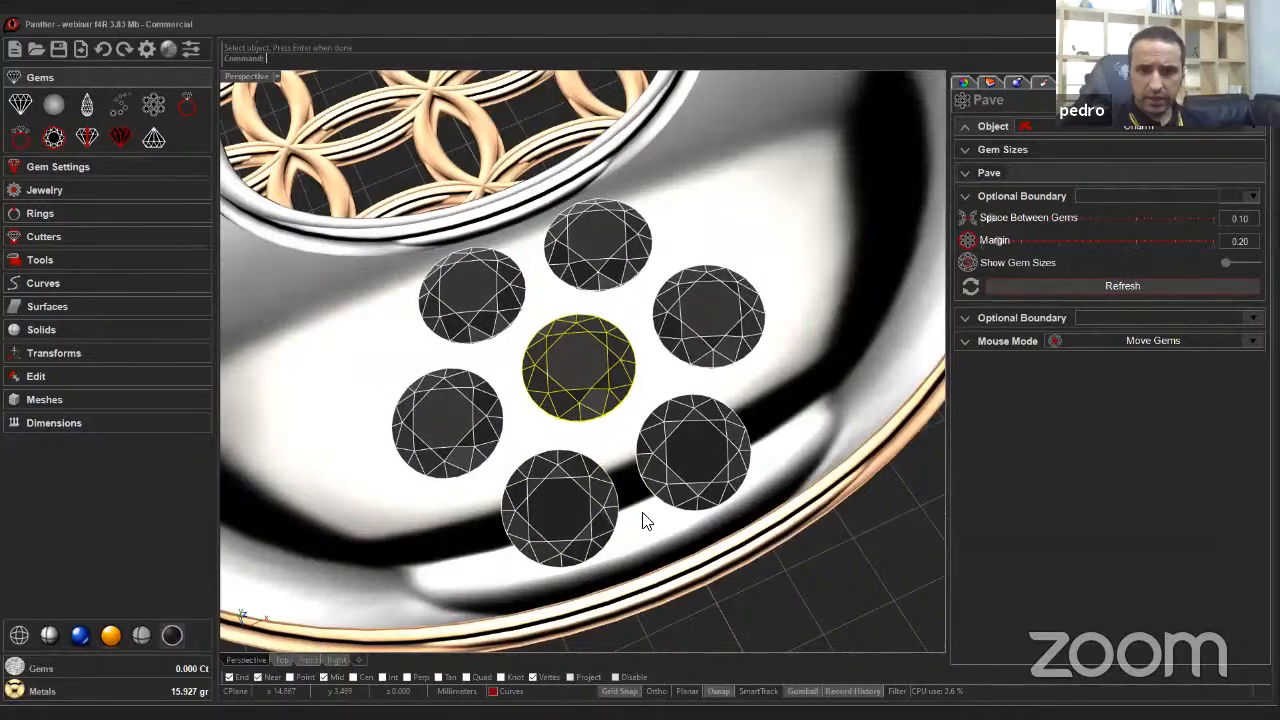
{"action": "left_click_drag", "start_coordinate": [586, 358], "coordinate": [638, 532]}
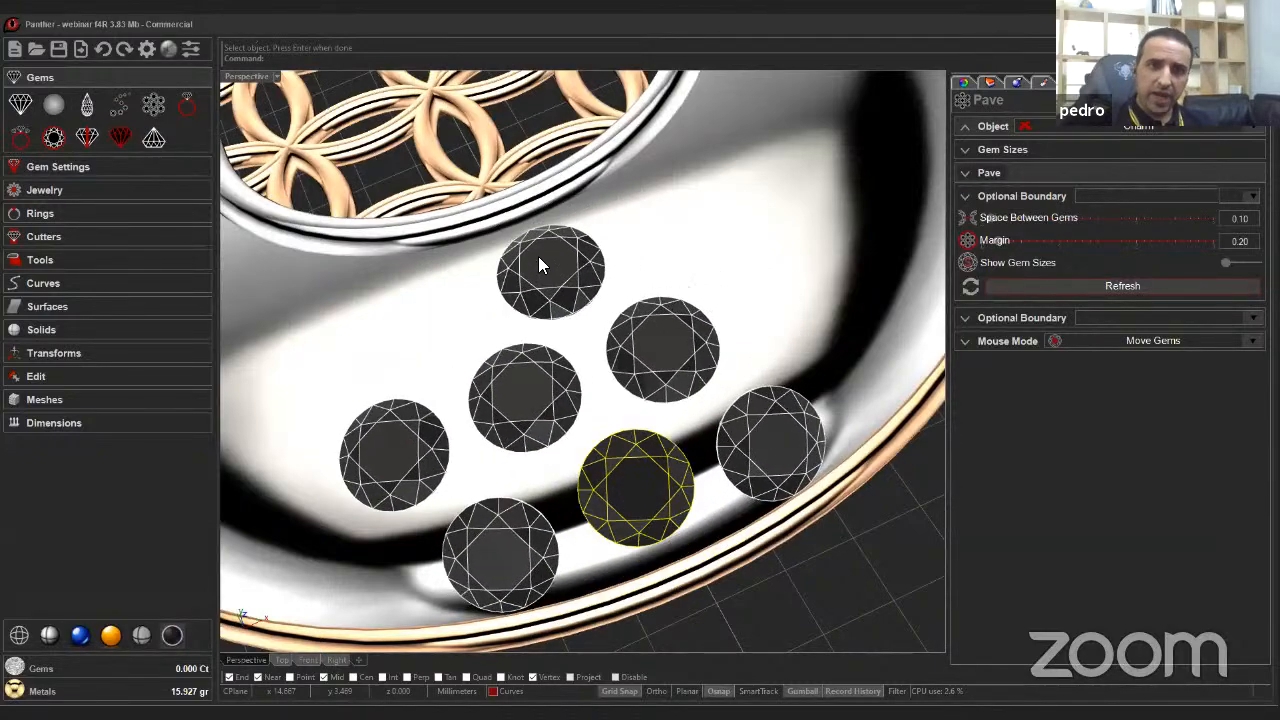
{"action": "left_click_drag", "start_coordinate": [538, 264], "coordinate": [560, 373]}
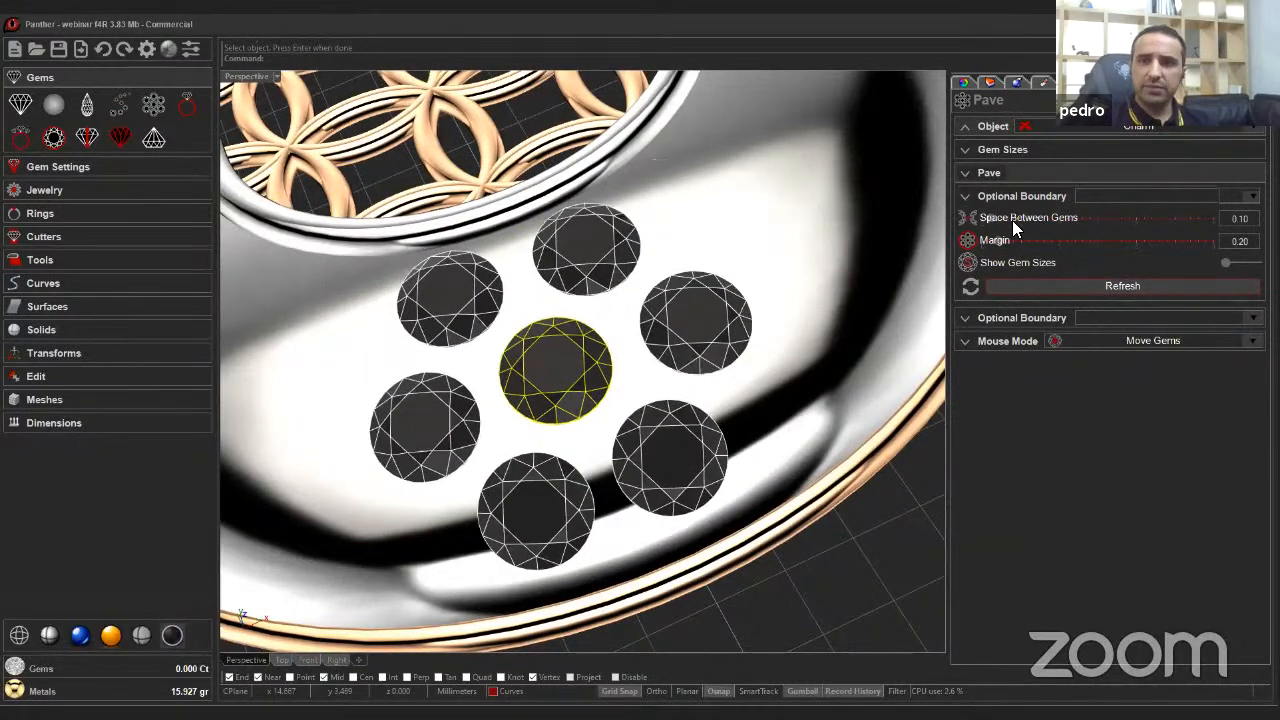
Reduce the space between gems to 0.05.
{"action": "left_click", "coordinate": [1013, 218]}
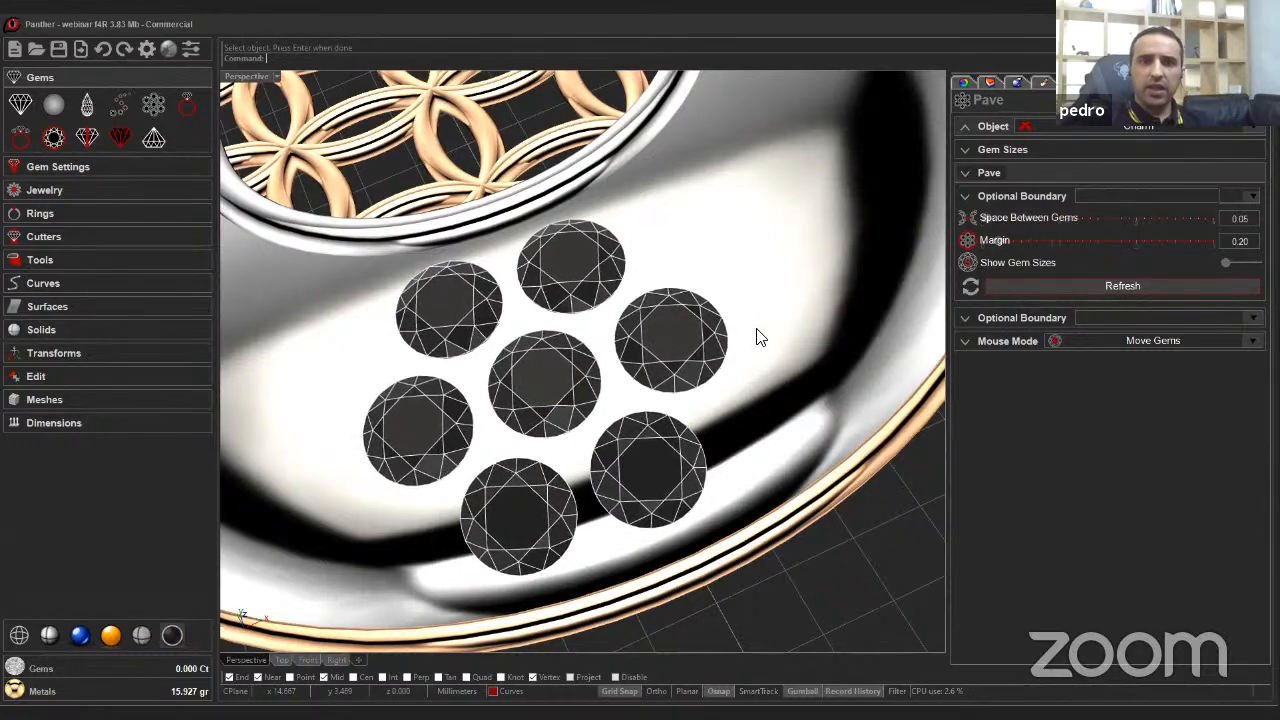
{"action": "right_click_drag", "start_coordinate": [926, 270], "coordinate": [946, 254]}
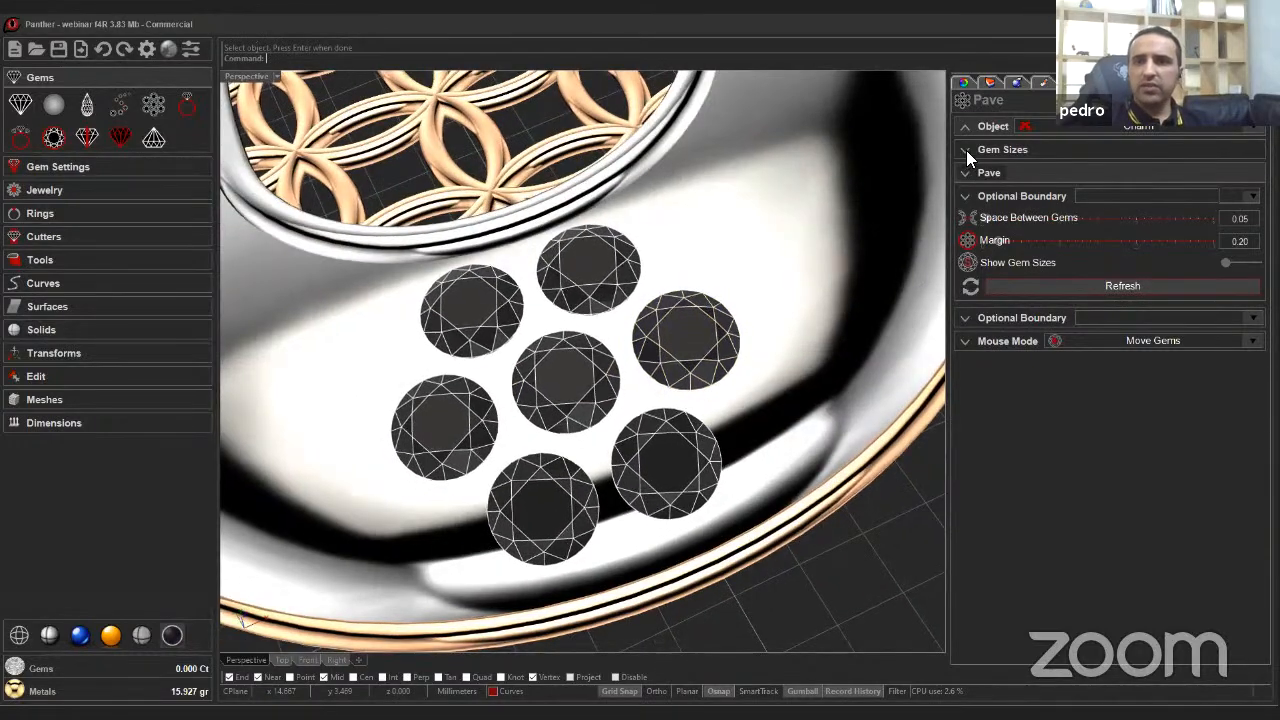
{"action": "right_click_drag", "start_coordinate": [700, 369], "coordinate": [699, 374]}
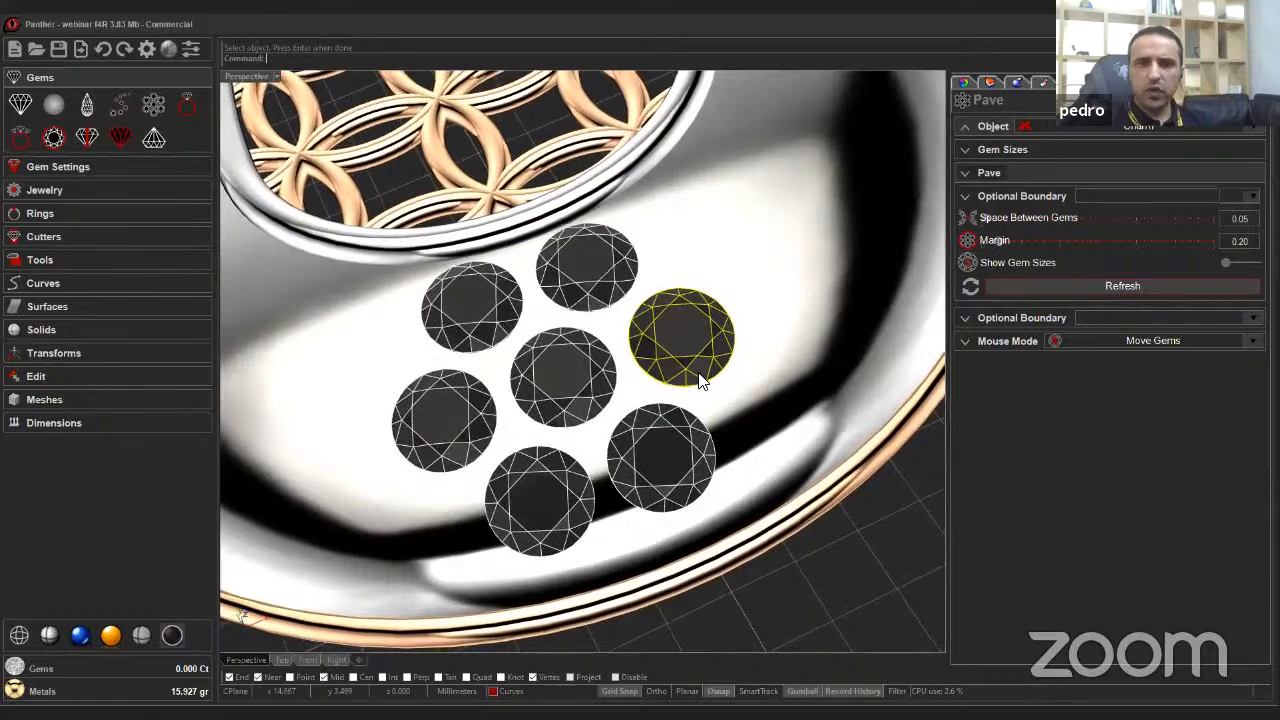
{"action": "scroll", "coordinate": [681, 387], "scroll_direction": "down", "scroll_amount": 6}
{"action": "right_click_drag", "start_coordinate": [914, 254], "coordinate": [962, 150]}
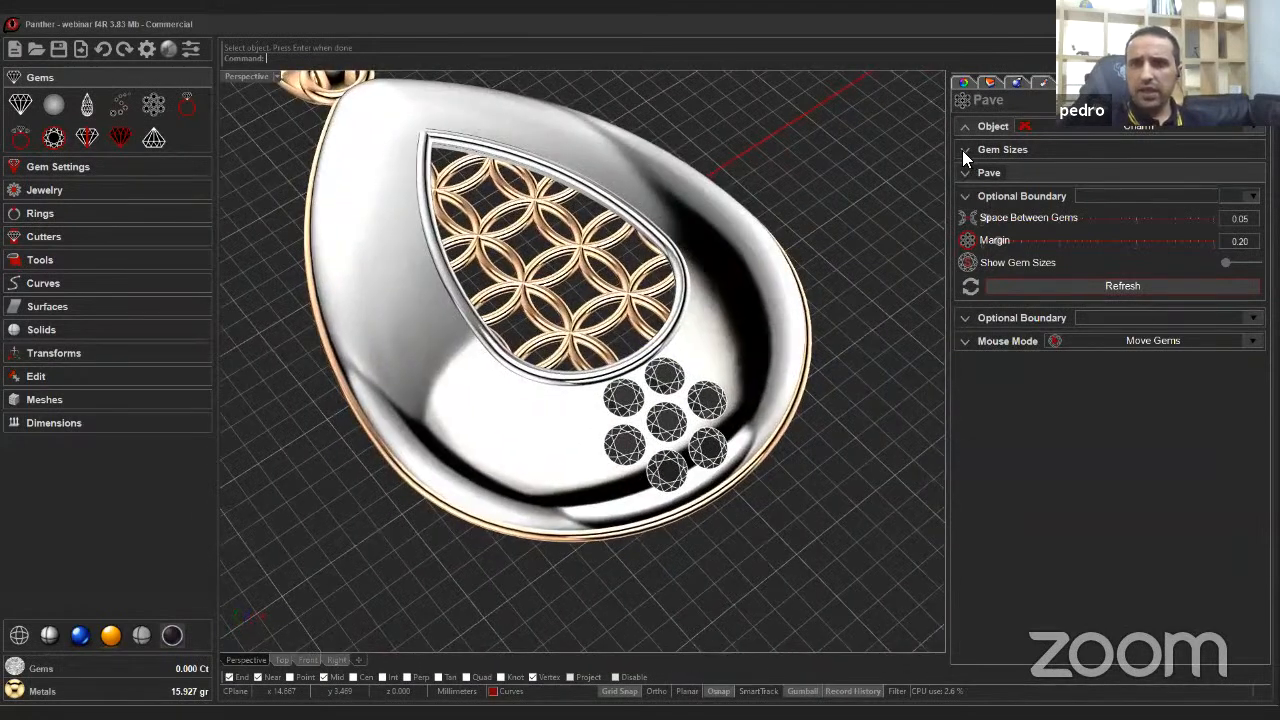
Set the minimum gem size to 1.30.
{"action": "left_click", "coordinate": [964, 150]}
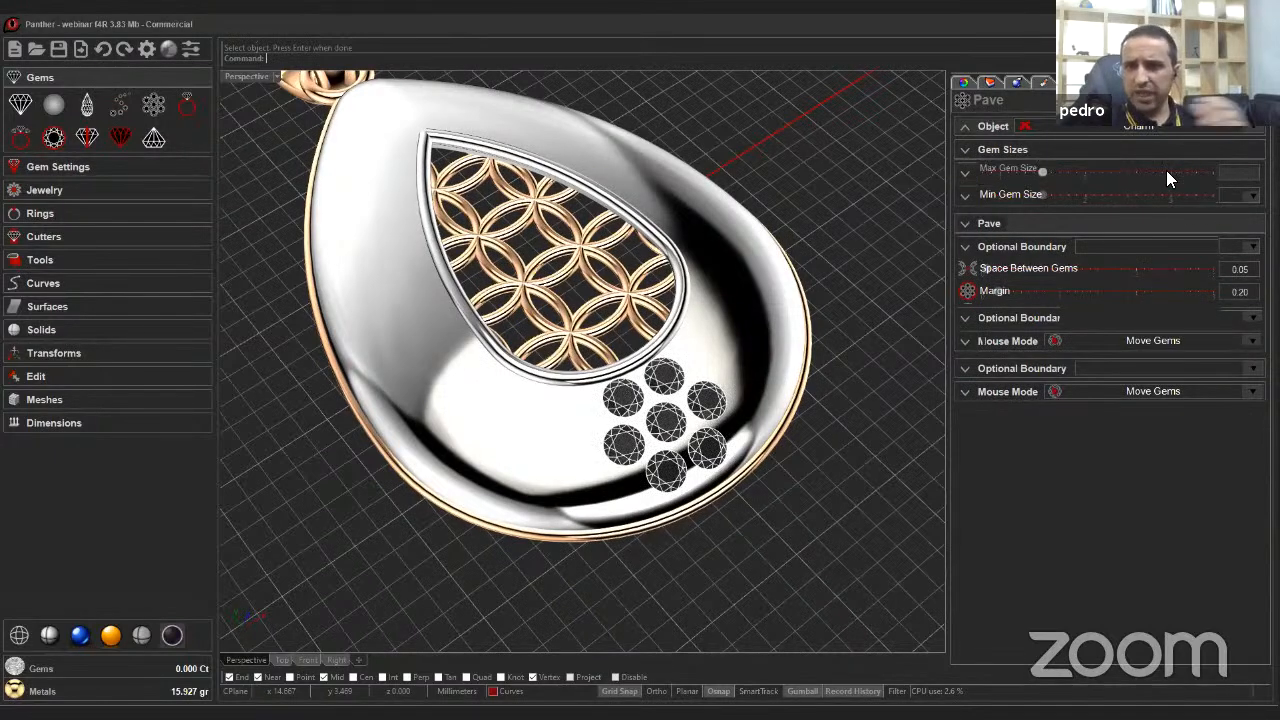
{"action": "left_click", "coordinate": [1039, 192]}
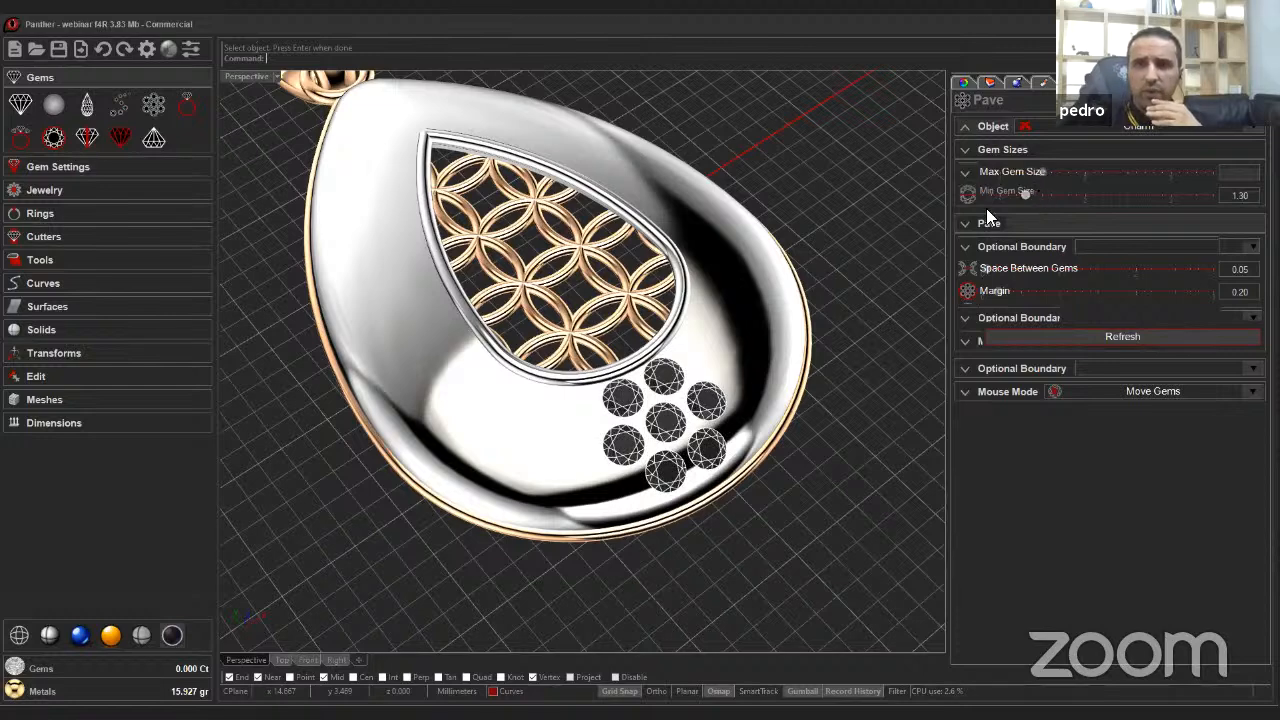
{"action": "right_click_drag", "start_coordinate": [872, 332], "coordinate": [848, 332]}
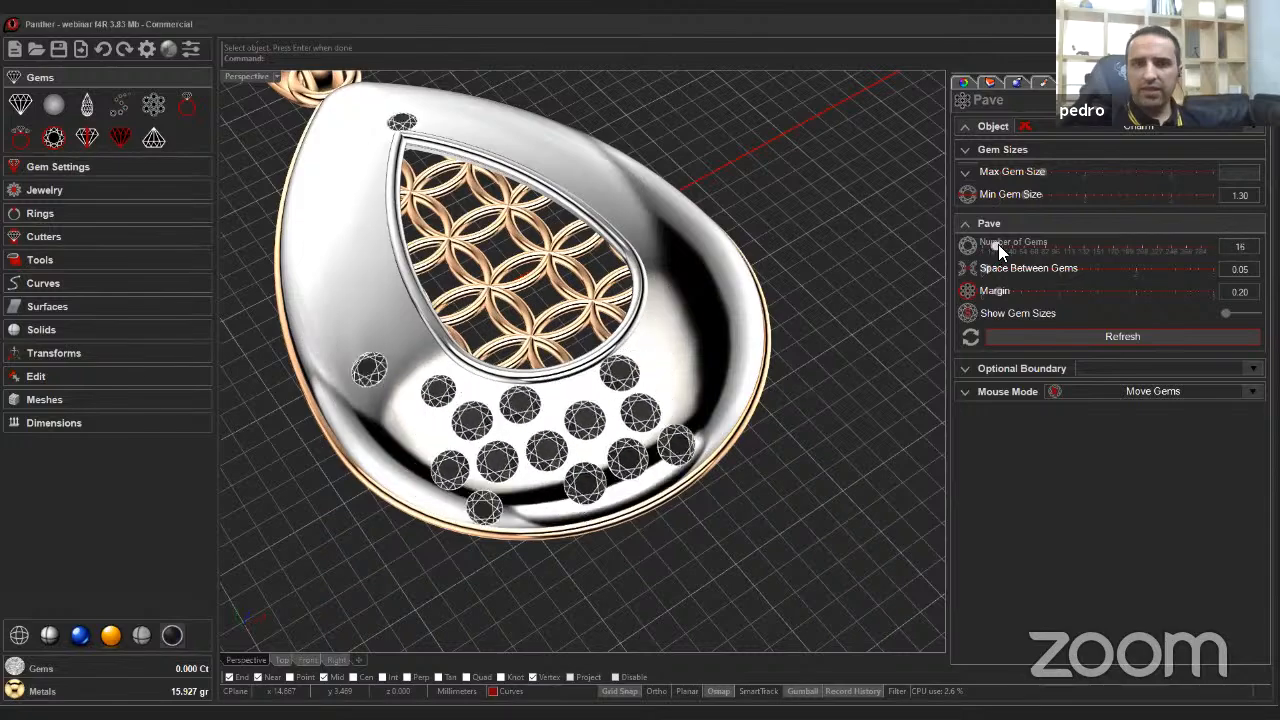
Increase the number of gems to 114 to spread them over the charm surface.
{"action": "left_click_drag", "start_coordinate": [998, 245], "coordinate": [1026, 243]}
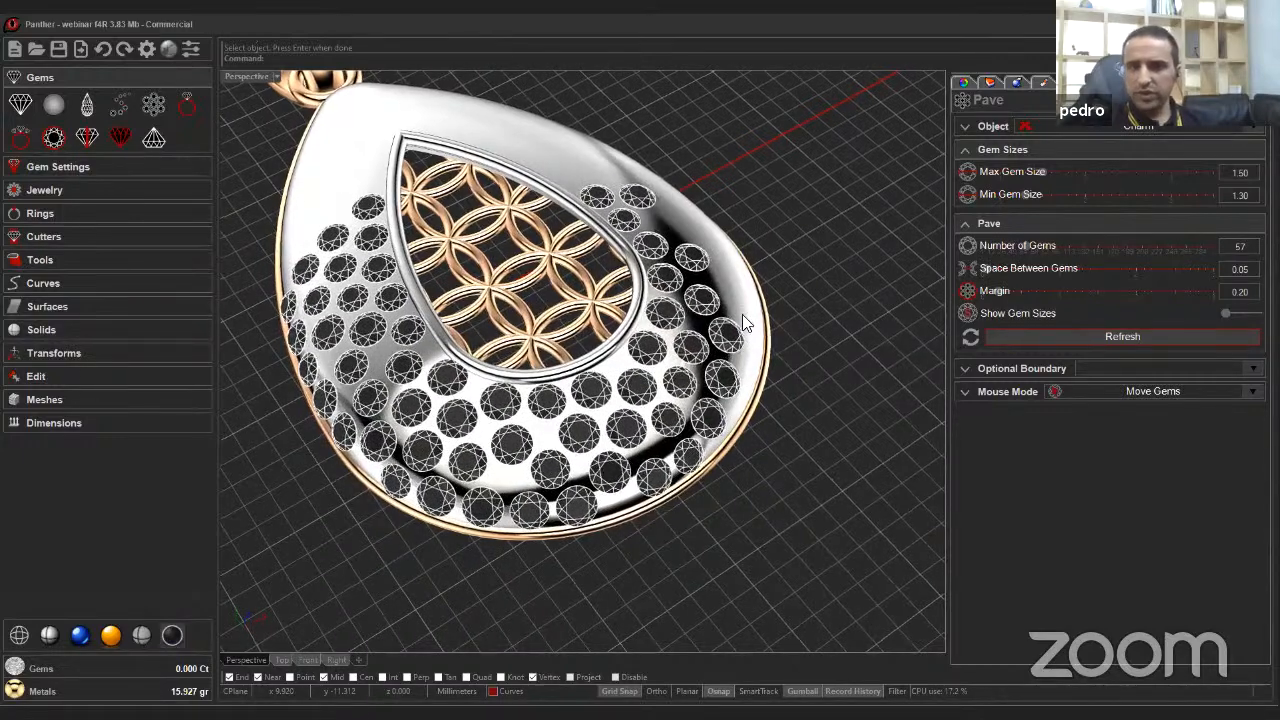
{"action": "right_click_drag", "start_coordinate": [421, 432], "coordinate": [402, 472]}
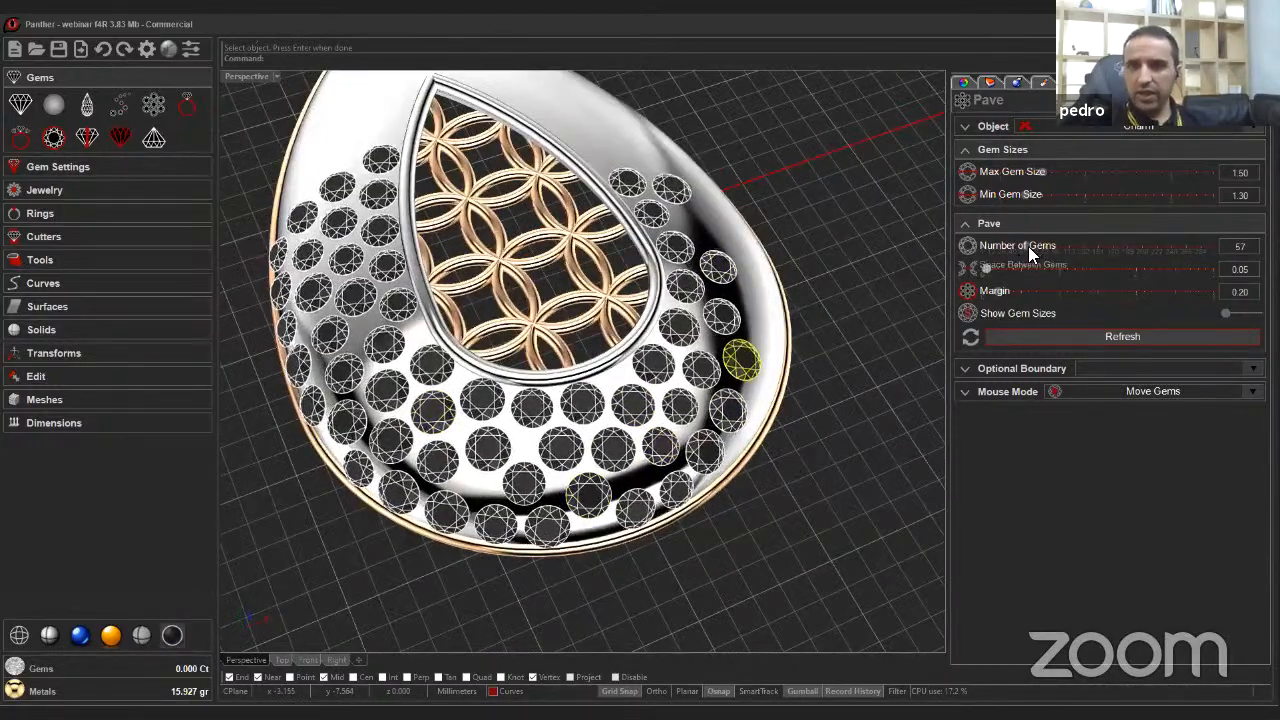
{"action": "left_click_drag", "start_coordinate": [1030, 250], "coordinate": [1070, 244]}
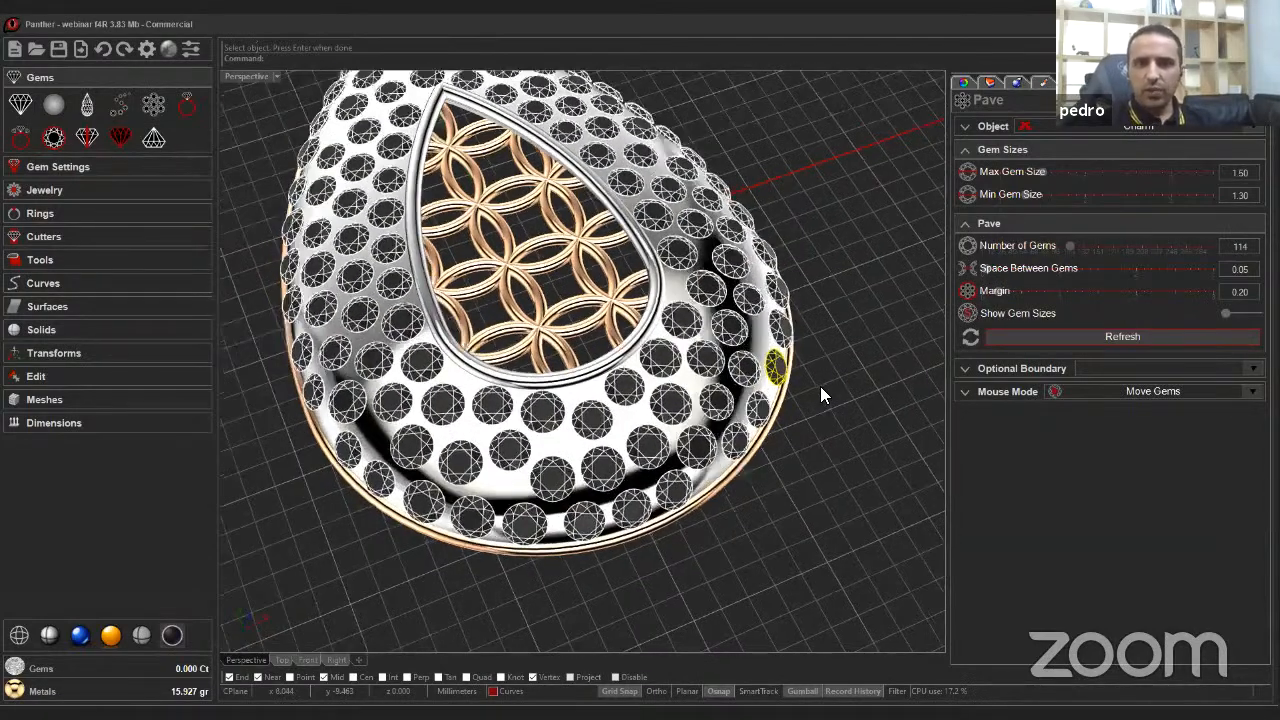
Turn on Show Gem Sizes for the pavé gems.
{"action": "right_click_drag", "start_coordinate": [860, 358], "coordinate": [884, 370]}
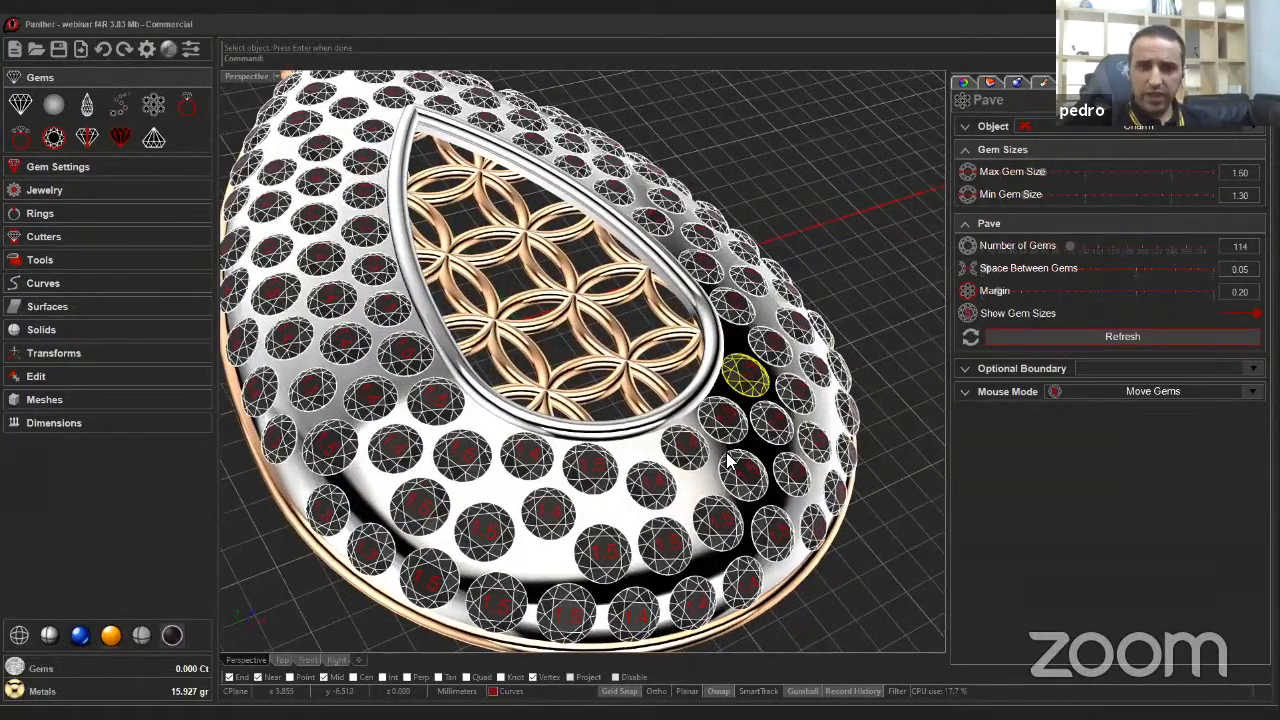
{"action": "right_click_drag", "start_coordinate": [718, 448], "coordinate": [577, 450]}
{"action": "scroll", "coordinate": [640, 420], "scroll_direction": "up", "scroll_amount": 7}
{"action": "scroll", "coordinate": [640, 420], "scroll_direction": "down", "scroll_amount": 6}
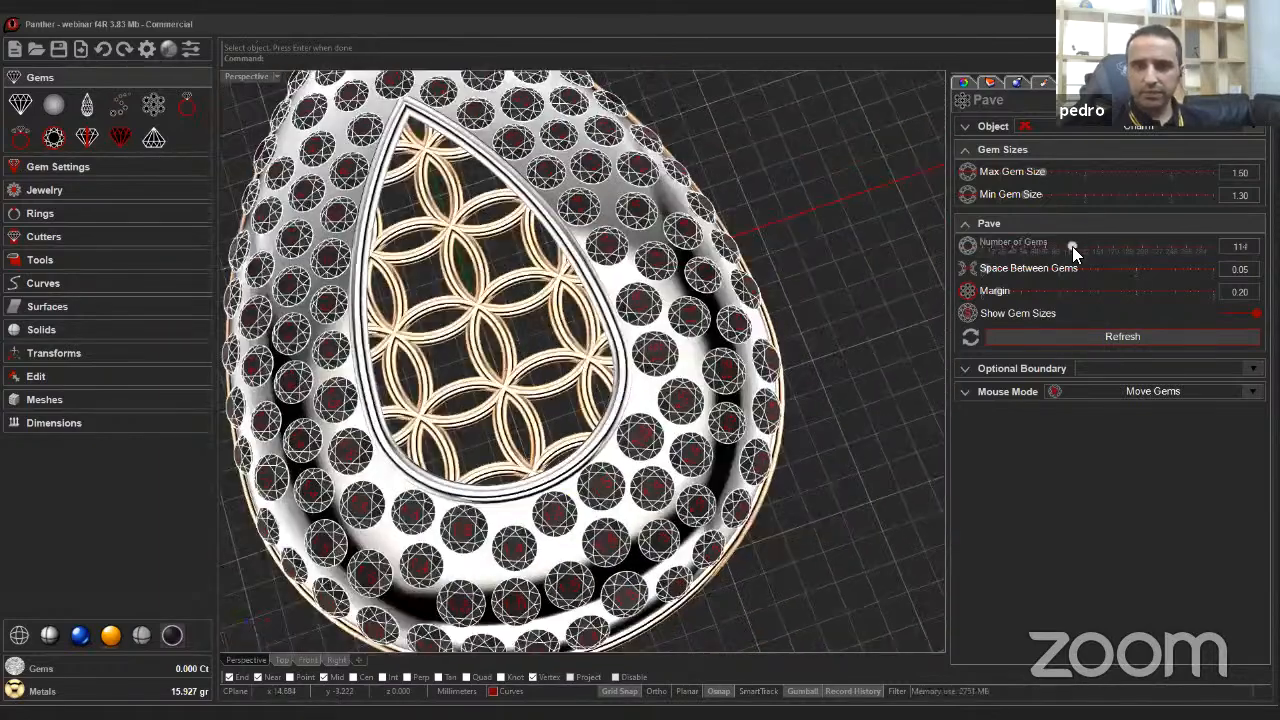
Increase the number of gems to 130.
{"action": "left_click_drag", "start_coordinate": [1072, 247], "coordinate": [1076, 247]}
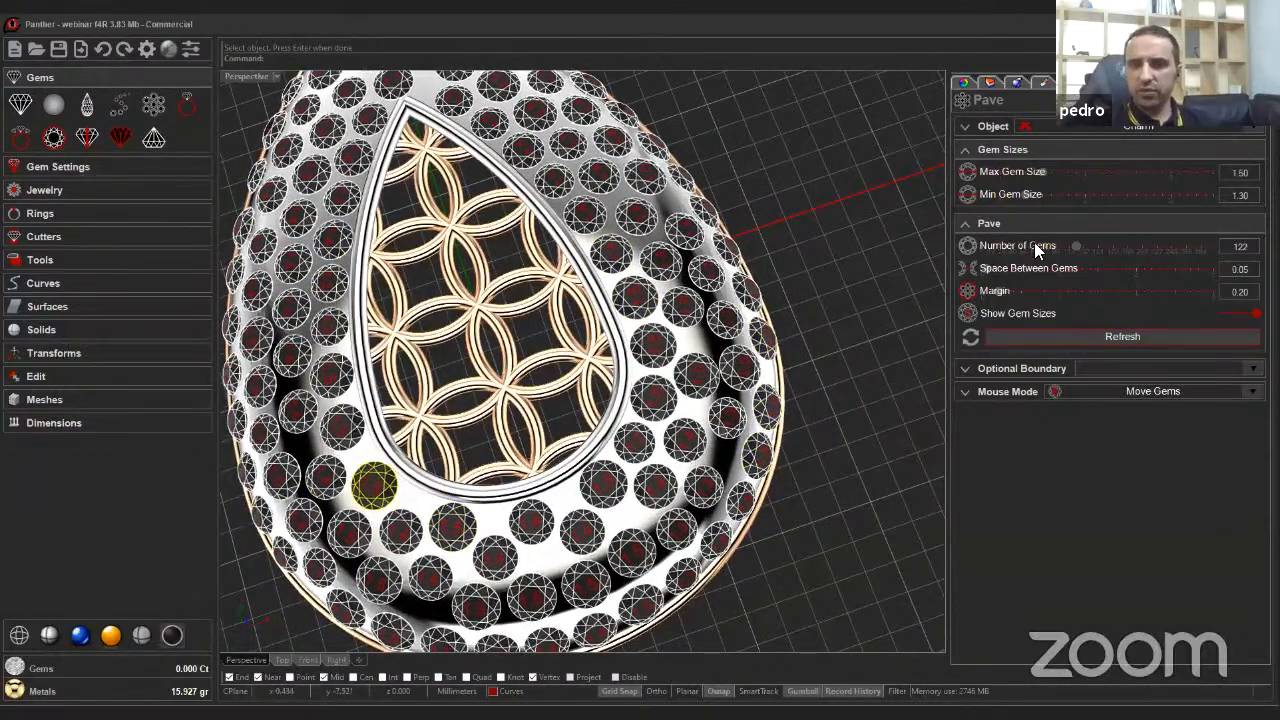
{"action": "left_click_drag", "start_coordinate": [1080, 246], "coordinate": [1080, 245]}
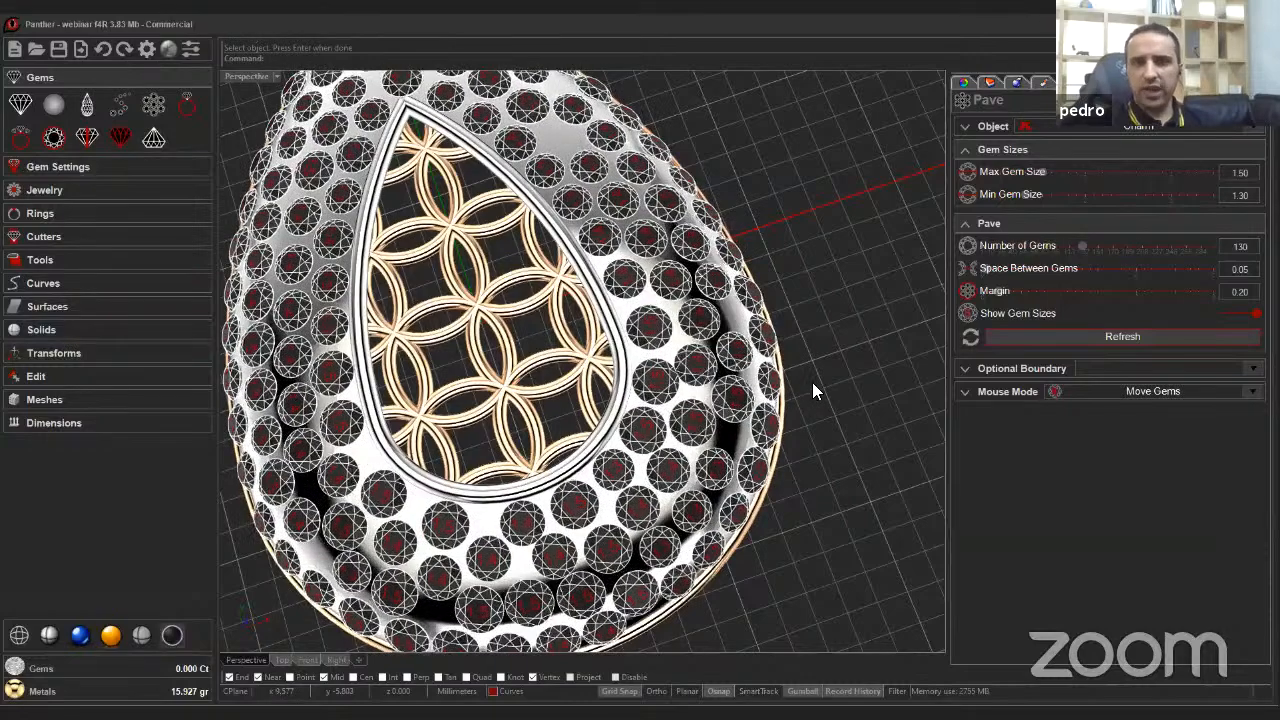
{"action": "right_click_drag", "start_coordinate": [812, 384], "coordinate": [930, 334]}
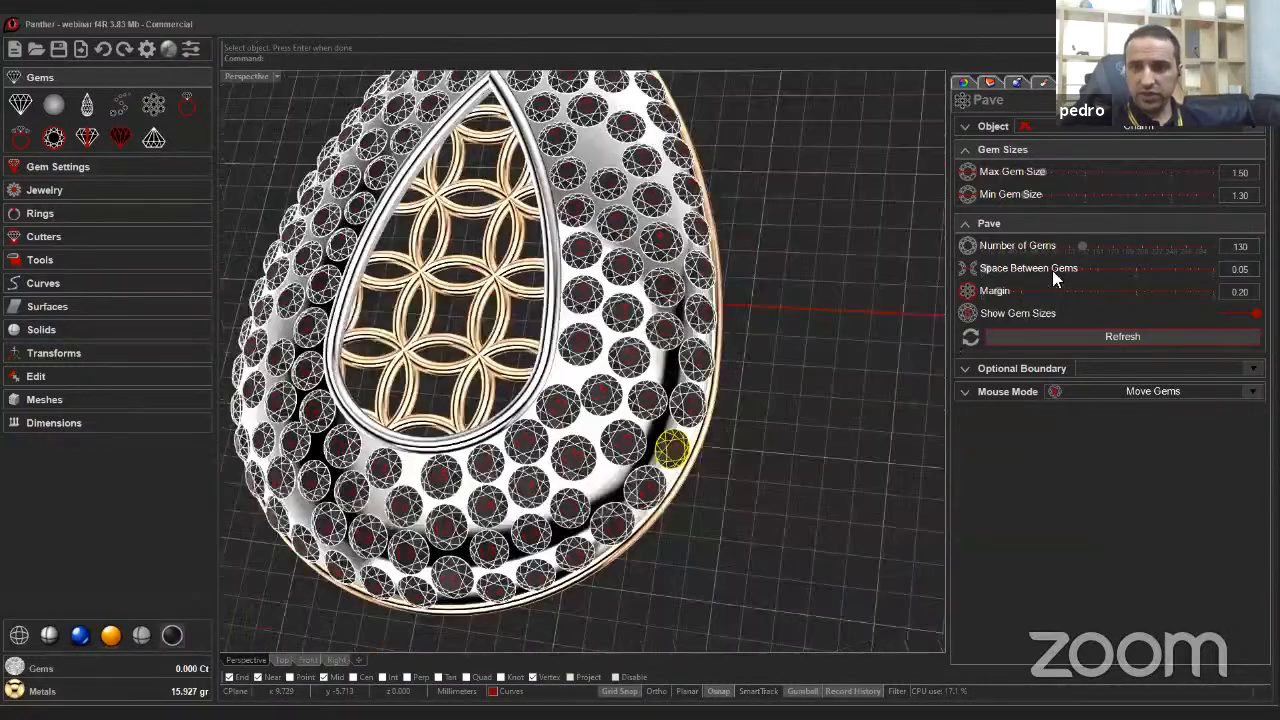
{"action": "scroll", "coordinate": [848, 394], "scroll_direction": "down", "scroll_amount": 3}
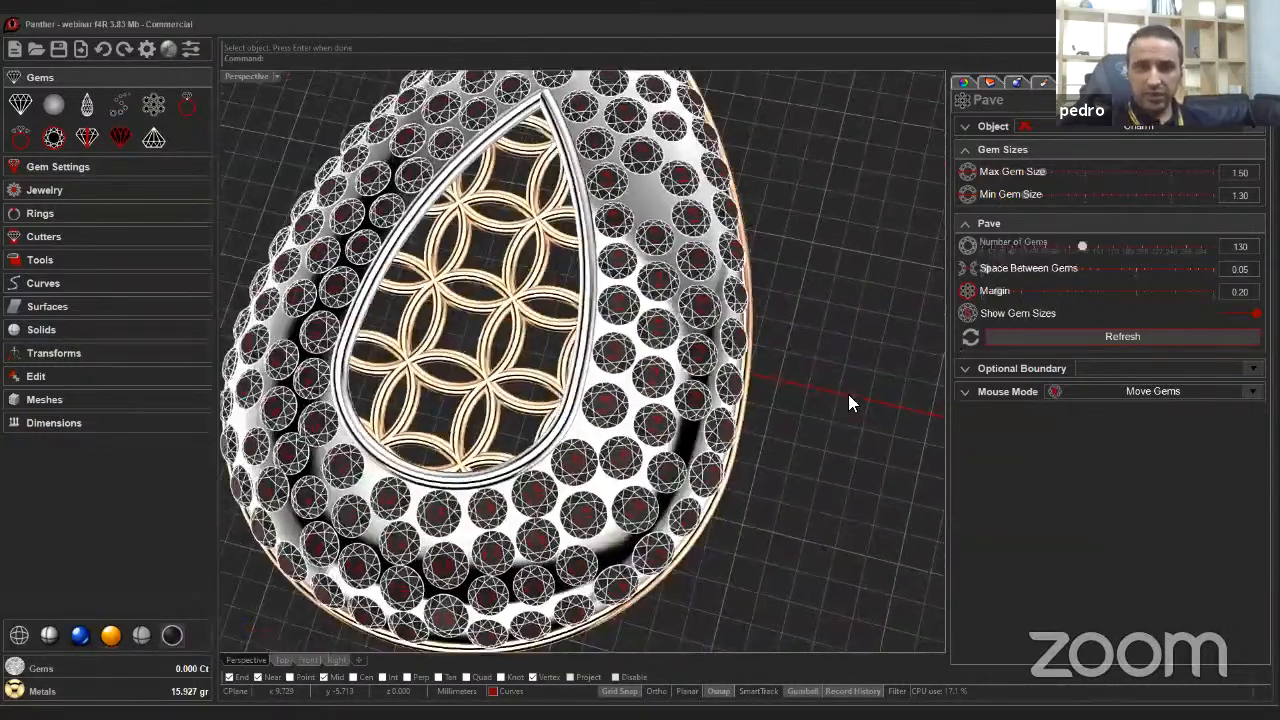
{"action": "right_click_drag", "start_coordinate": [848, 394], "coordinate": [843, 393]}
{"action": "scroll", "coordinate": [843, 393], "scroll_direction": "up", "scroll_amount": 4}
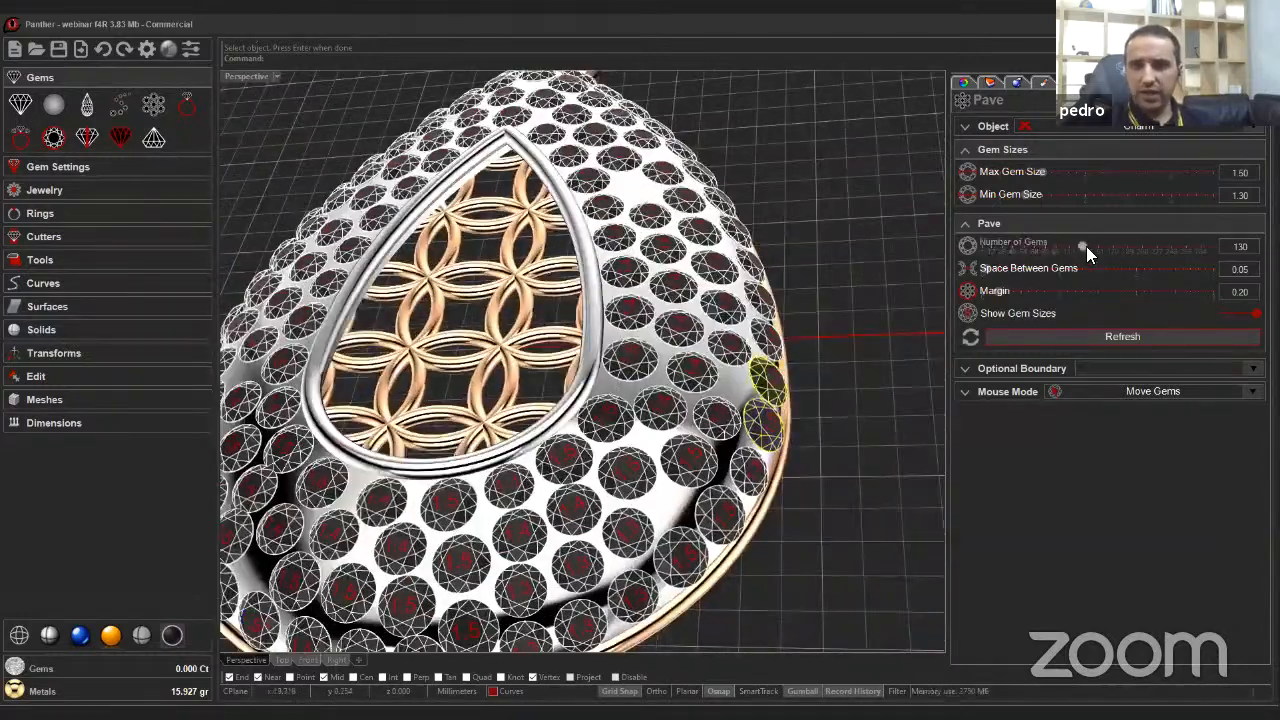
Increase the pavé number of gems to 141 to fill the charm surface more densely.
{"action": "left_click_drag", "start_coordinate": [1088, 246], "coordinate": [1091, 246]}
{"action": "right_click_drag", "start_coordinate": [847, 360], "coordinate": [845, 362]}
{"action": "scroll", "coordinate": [845, 362], "scroll_direction": "down", "scroll_amount": 4}
{"action": "right_click_drag", "start_coordinate": [730, 462], "coordinate": [560, 275]}
{"action": "scroll", "coordinate": [560, 275], "scroll_direction": "up", "scroll_amount": 3}
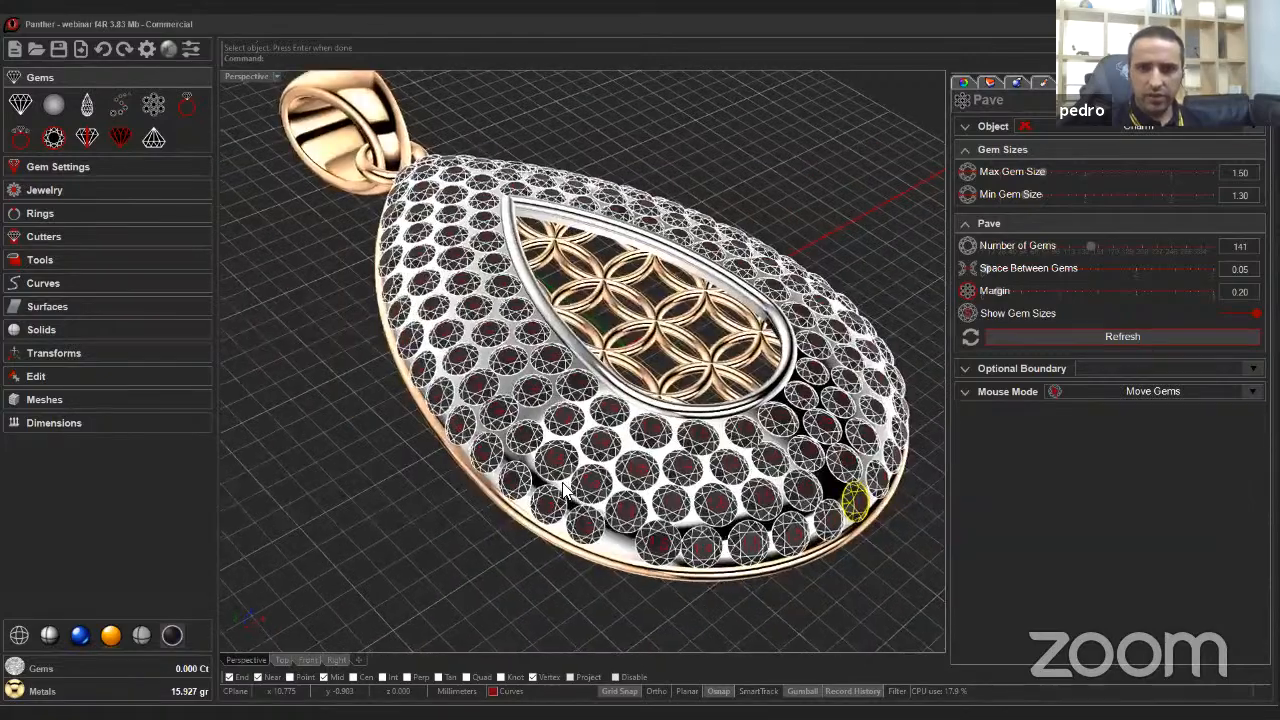
{"action": "right_click_drag", "start_coordinate": [512, 362], "coordinate": [476, 390]}
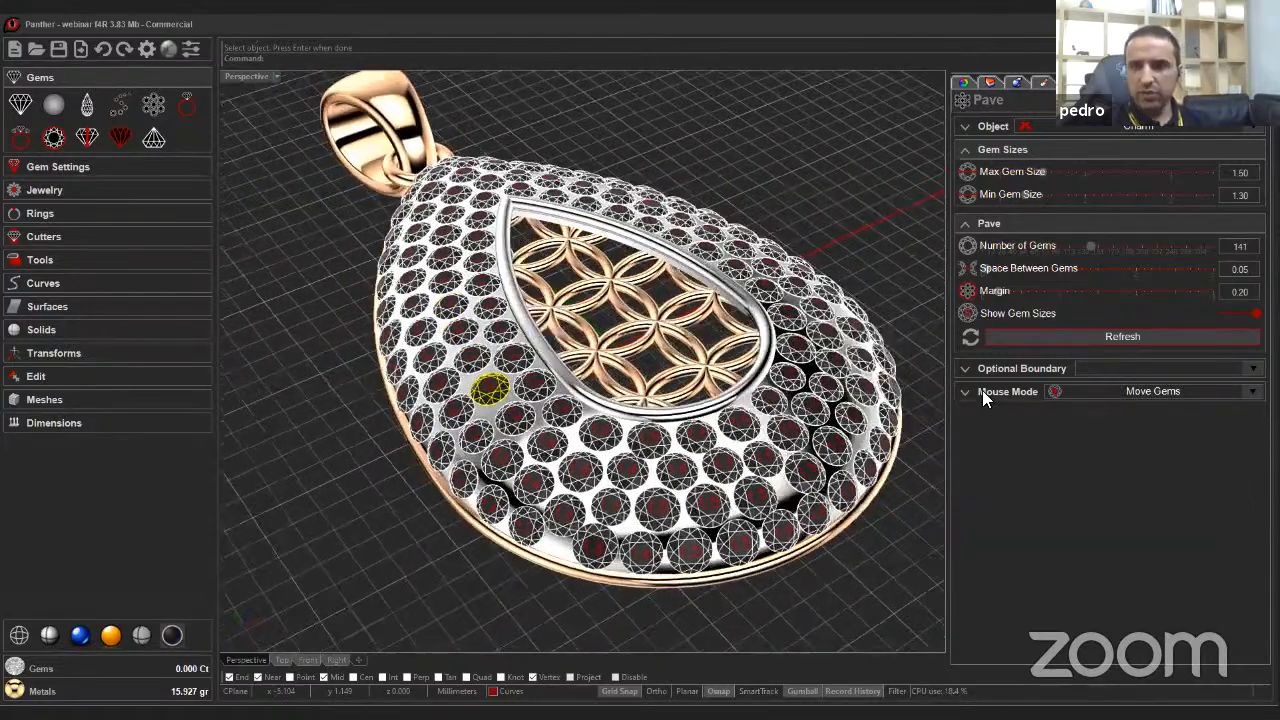
{"action": "scroll", "coordinate": [845, 238], "scroll_direction": "up", "scroll_amount": 3}
{"action": "right_click_drag", "start_coordinate": [722, 289], "coordinate": [826, 412]}
Open the gem mouse-mode tools and examine the pavé gems up close around the rim.
{"action": "left_click", "coordinate": [972, 391]}
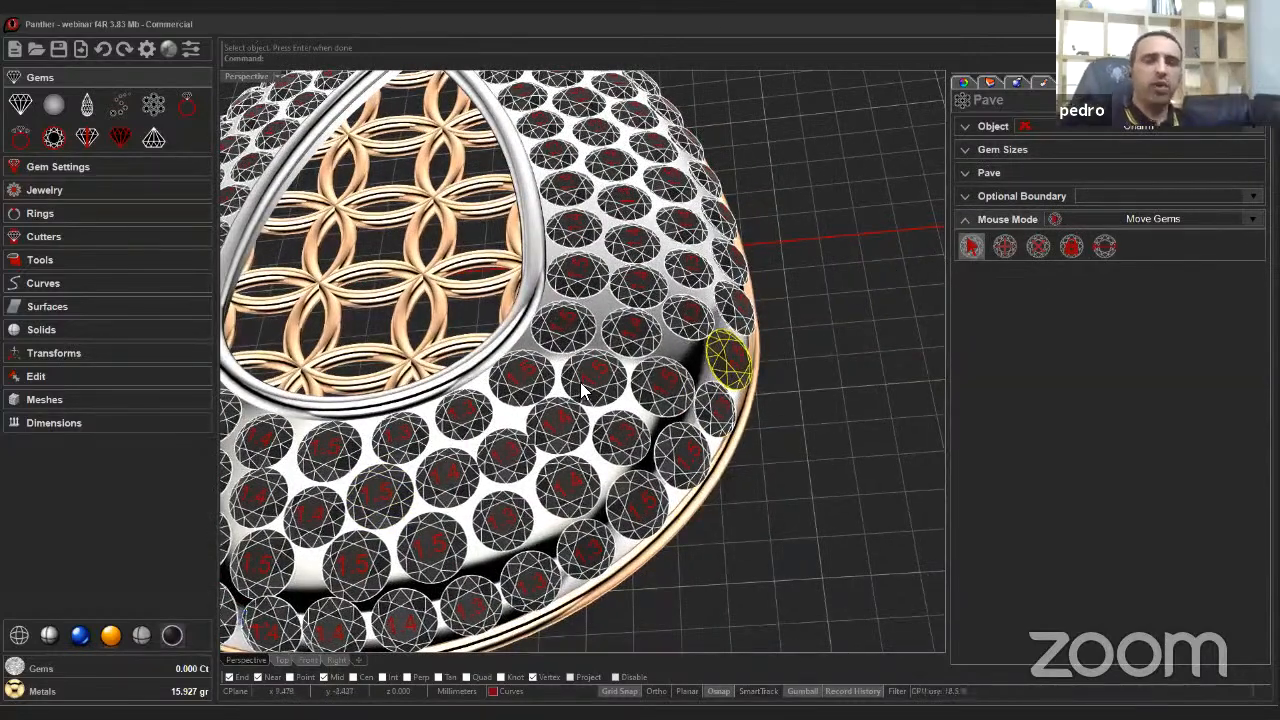
{"action": "right_click_drag", "start_coordinate": [630, 393], "coordinate": [648, 287]}
{"action": "scroll", "coordinate": [620, 340], "scroll_direction": "up", "scroll_amount": 6}
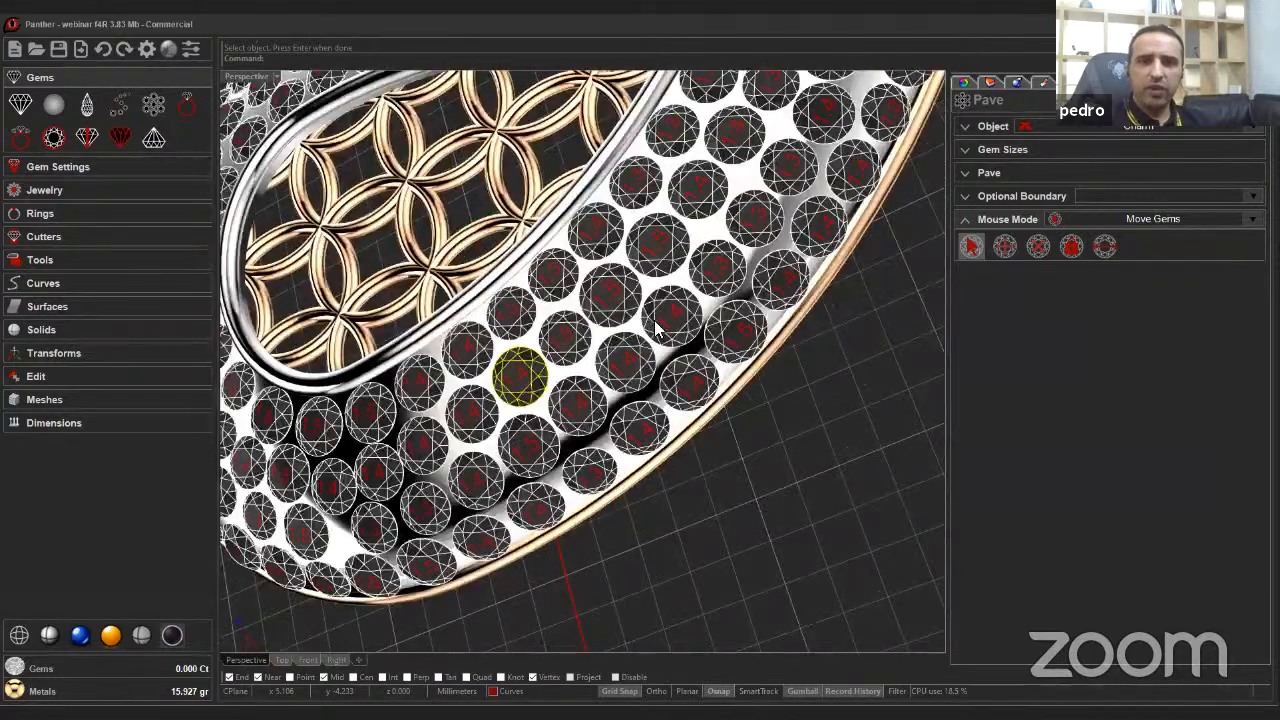
{"action": "scroll", "coordinate": [585, 388], "scroll_direction": "down", "scroll_amount": 3}
{"action": "right_click_drag", "start_coordinate": [585, 388], "coordinate": [595, 384]}
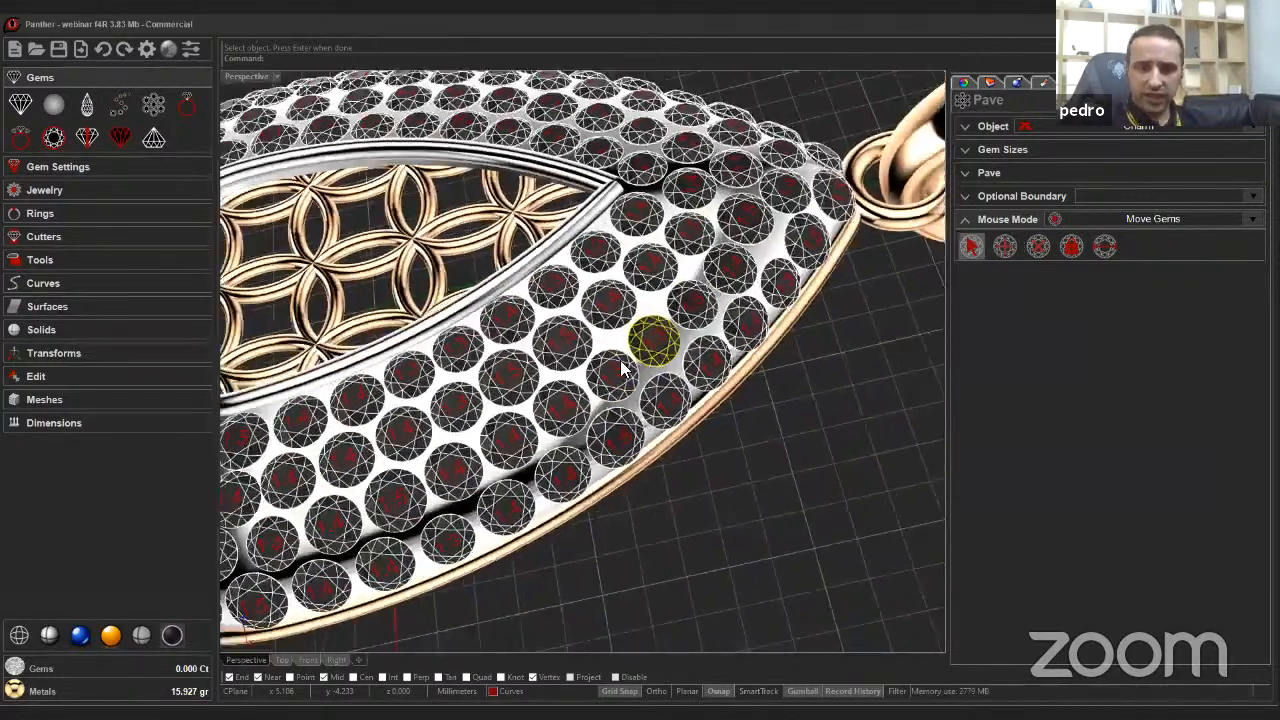
{"action": "scroll", "coordinate": [598, 383], "scroll_direction": "up", "scroll_amount": 3}
{"action": "scroll", "coordinate": [598, 383], "scroll_direction": "up", "scroll_amount": 5}
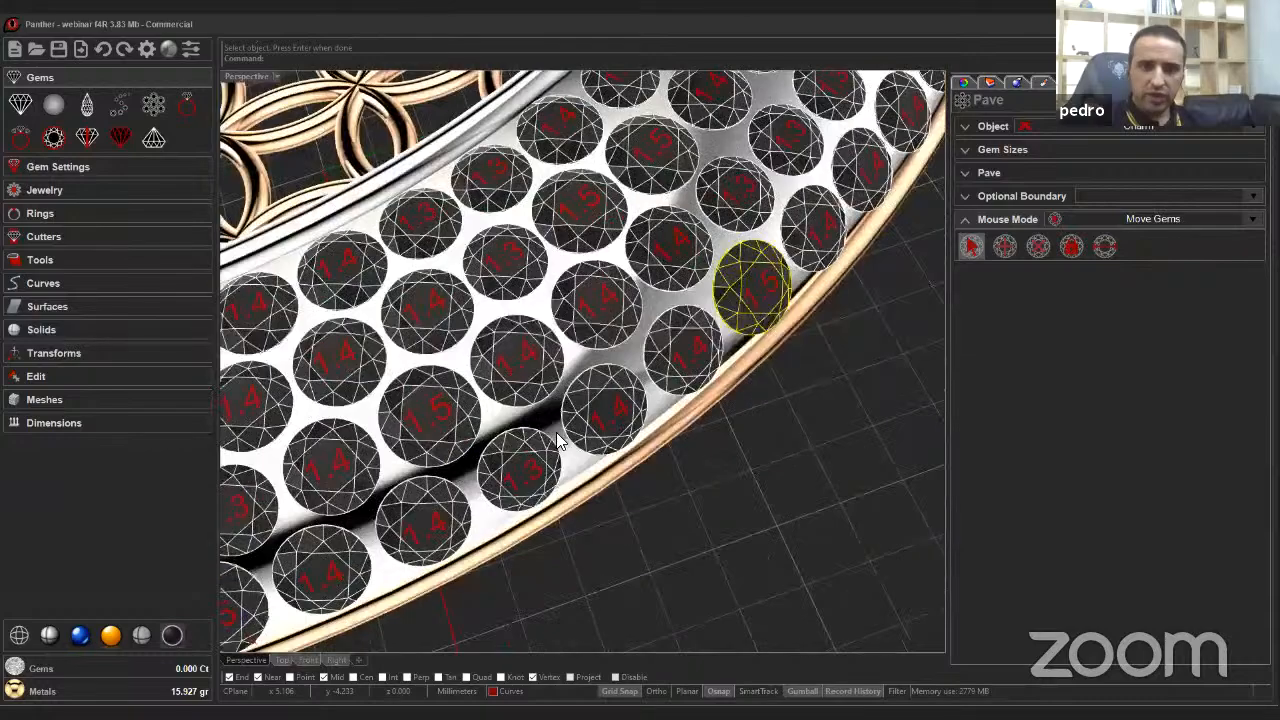
{"action": "right_click_drag", "start_coordinate": [520, 425], "coordinate": [548, 436]}
{"action": "scroll", "coordinate": [548, 436], "scroll_direction": "down", "scroll_amount": 3}
{"action": "scroll", "coordinate": [575, 393], "scroll_direction": "up", "scroll_amount": 6}
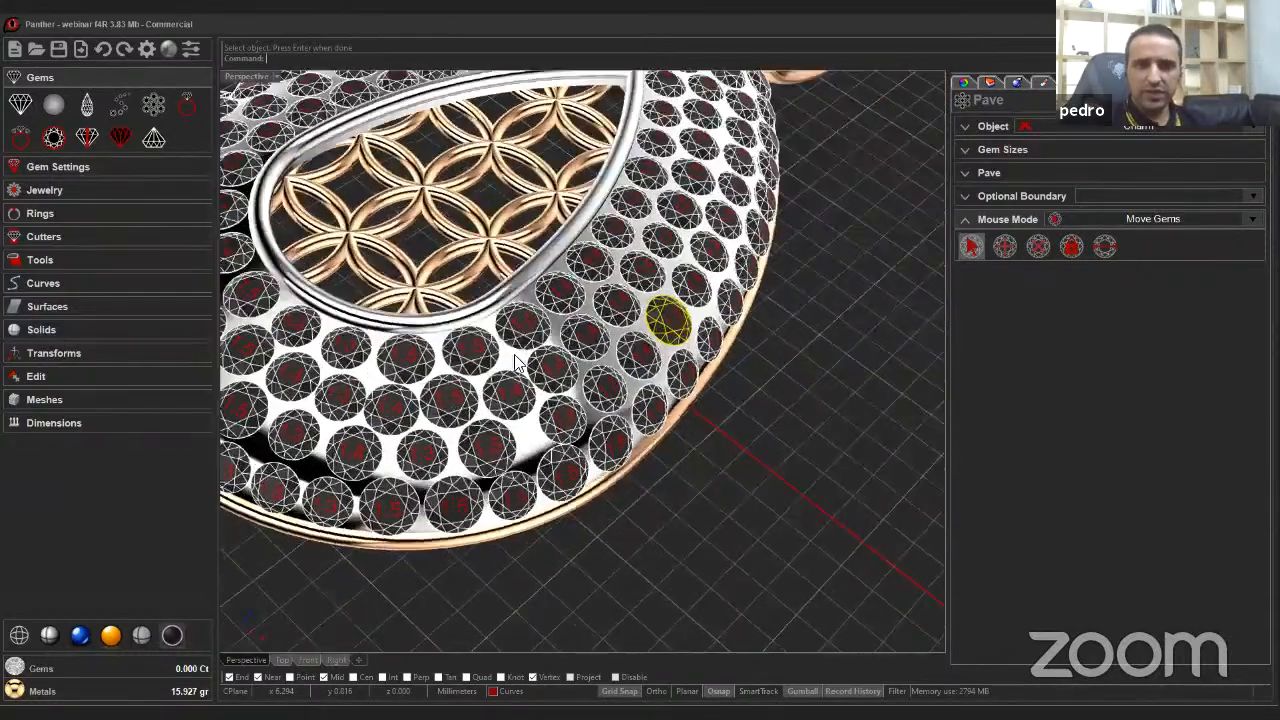
{"action": "right_click_drag", "start_coordinate": [575, 393], "coordinate": [531, 451]}
{"action": "scroll", "coordinate": [531, 451], "scroll_direction": "up", "scroll_amount": 3}
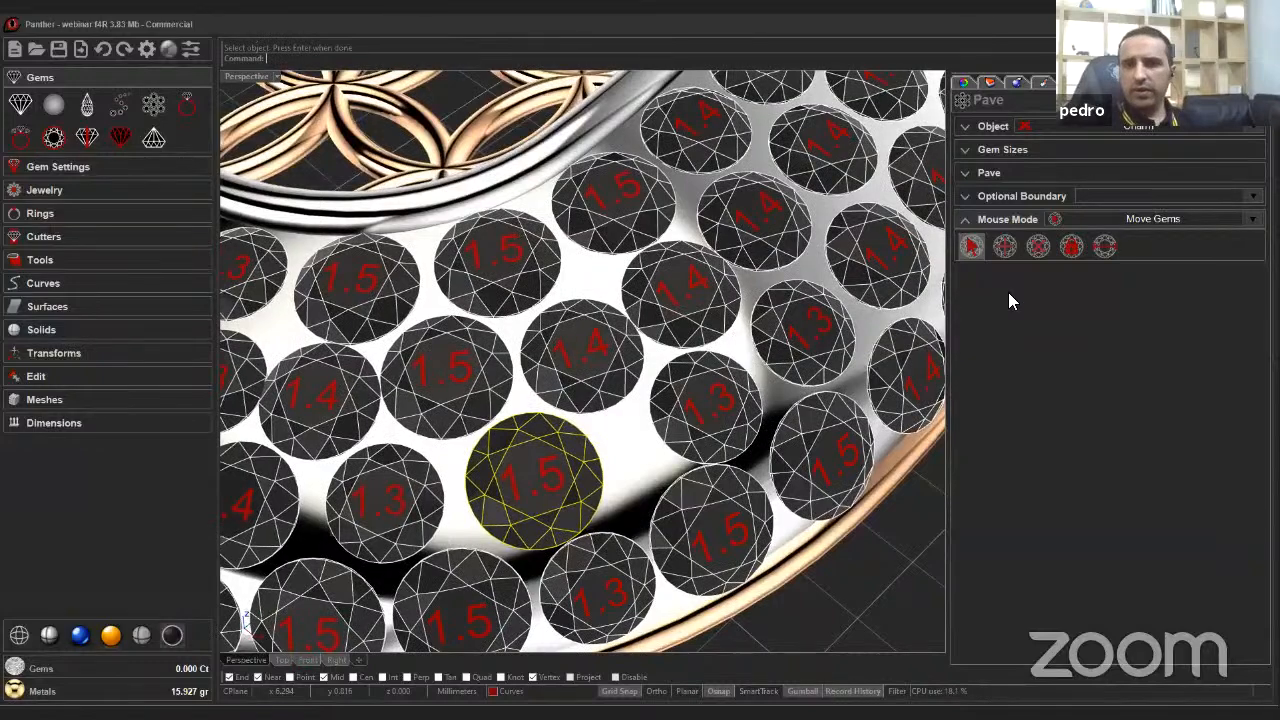
Switch to Resize Gems, set the gem size to 1.30 and shrink a gem near the rim to it.
{"action": "left_click", "coordinate": [1104, 246]}
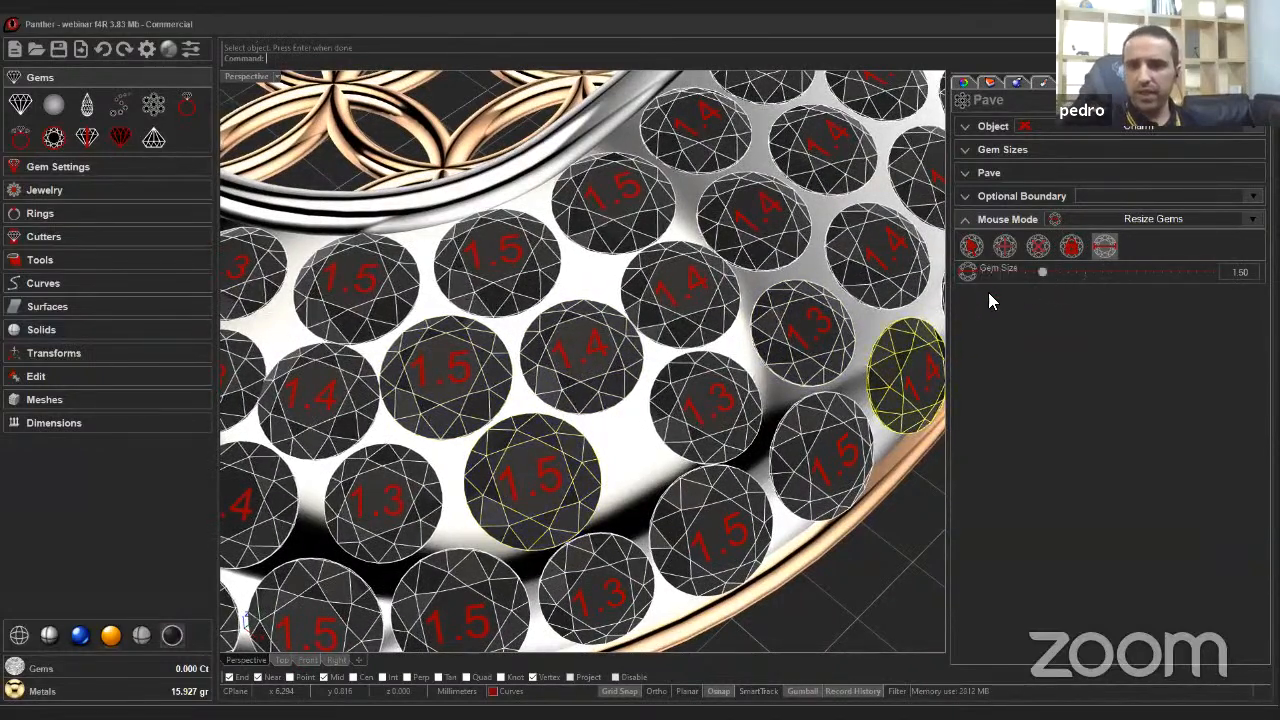
{"action": "scroll", "coordinate": [1040, 270], "scroll_direction": "down", "scroll_amount": 2}
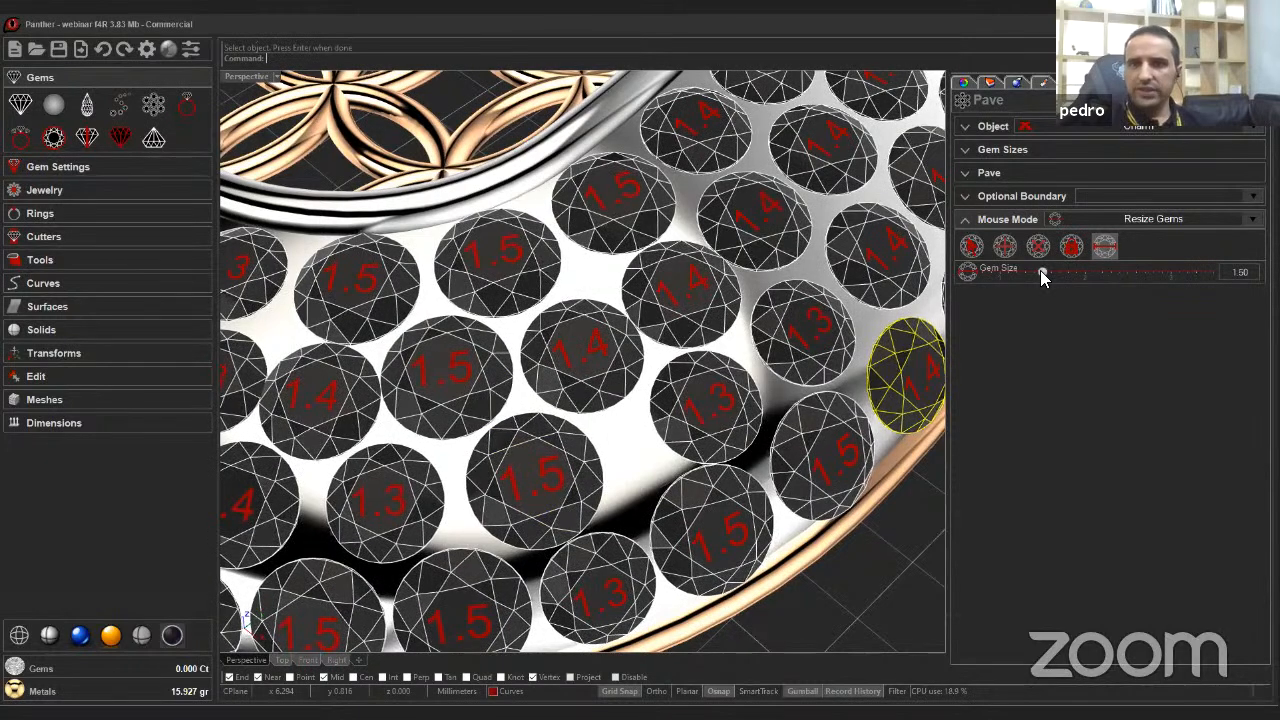
{"action": "left_click", "coordinate": [514, 476]}
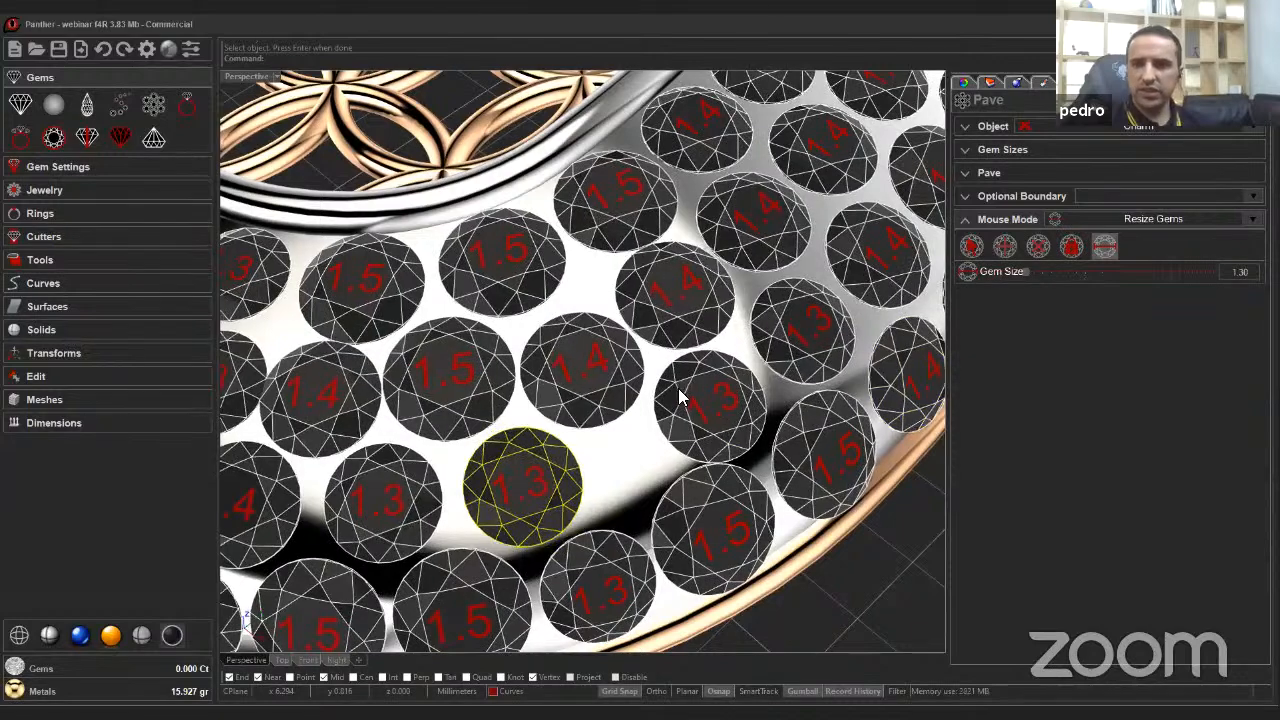
Add a 1.30 gem into a gap between gems and resize the gem below it to 1.30.
{"action": "left_click", "coordinate": [1005, 247]}
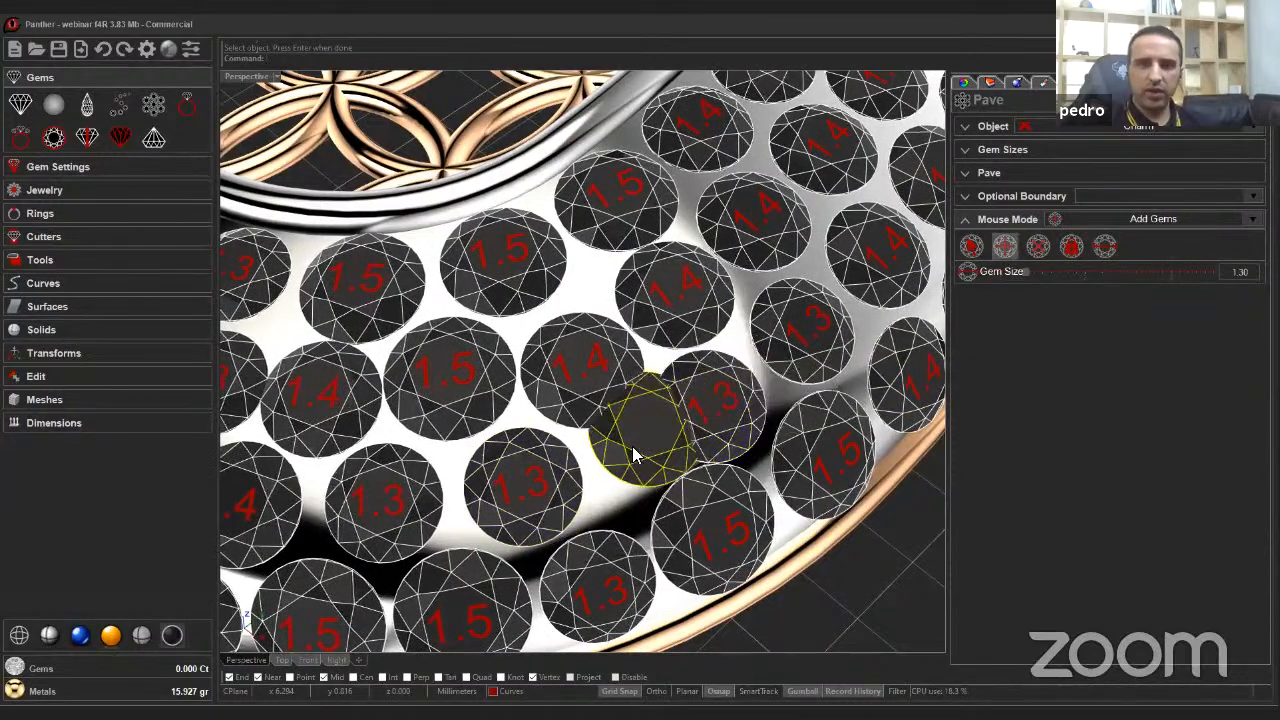
{"action": "left_click", "coordinate": [616, 440]}
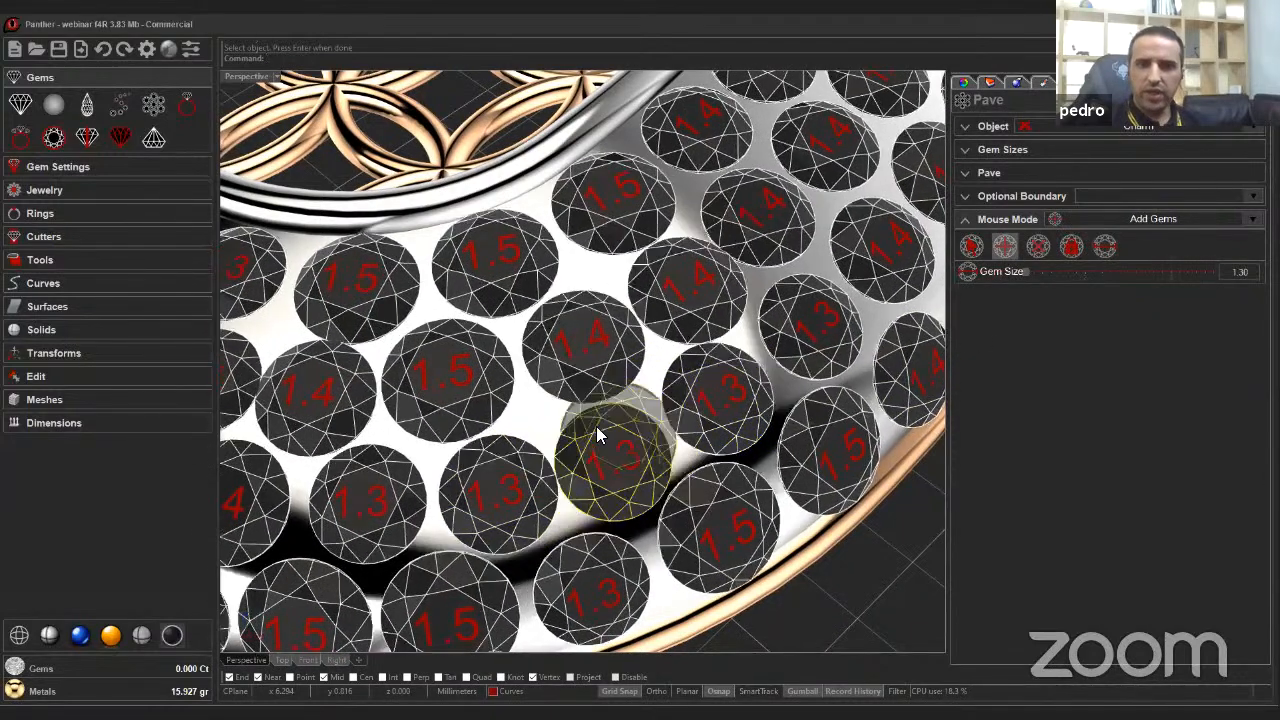
{"action": "left_click", "coordinate": [1104, 247]}
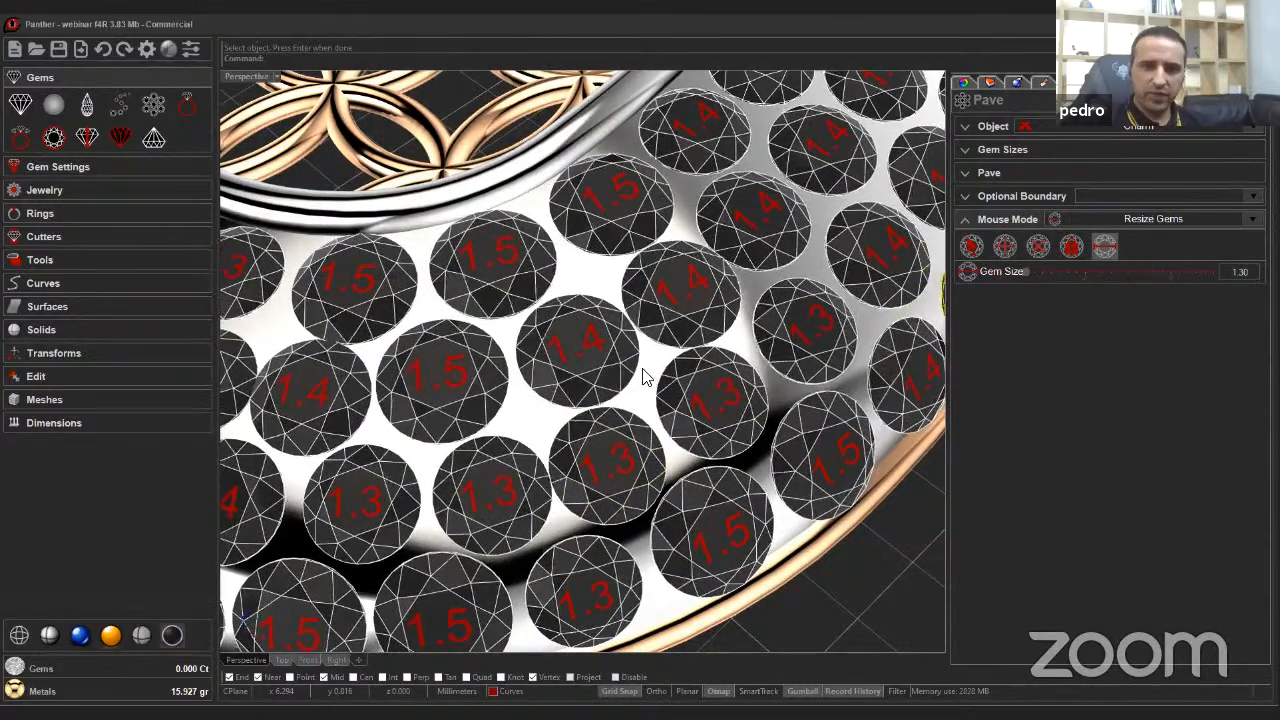
{"action": "left_click", "coordinate": [700, 531]}
Resize another gem near the window edge to 1.30.
{"action": "scroll", "coordinate": [682, 389], "scroll_direction": "down", "scroll_amount": 2}
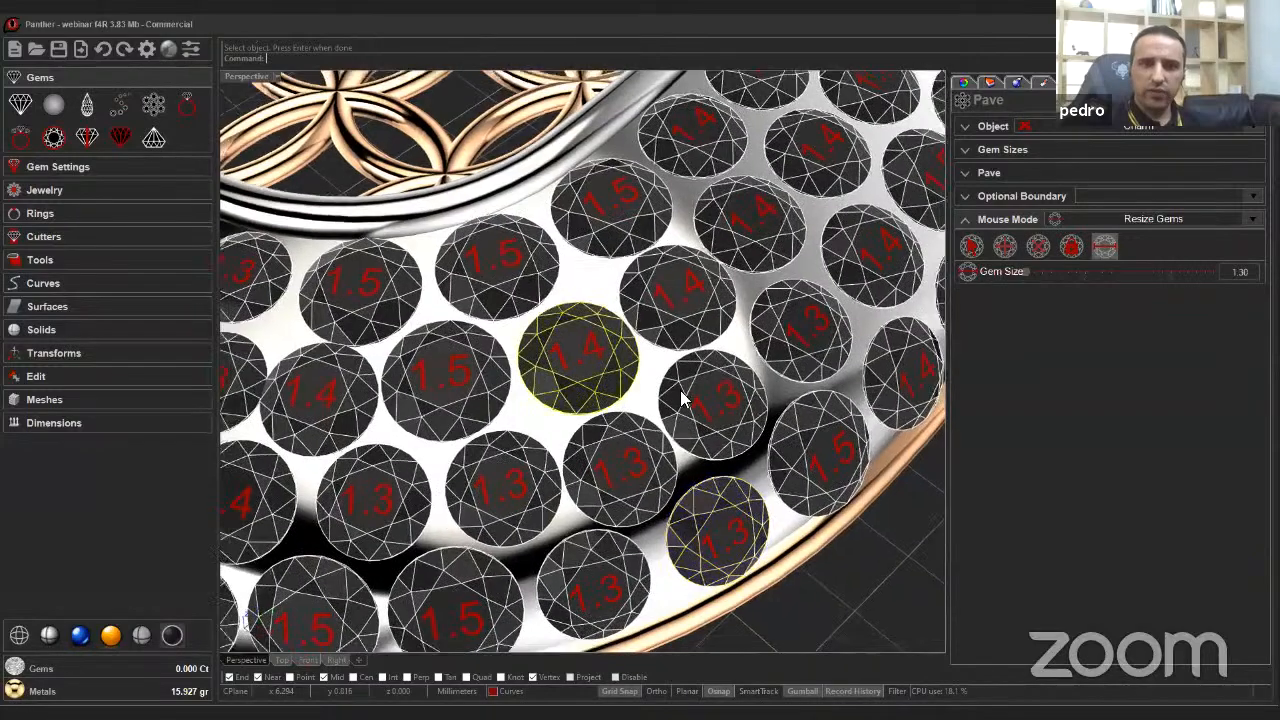
{"action": "scroll", "coordinate": [621, 393], "scroll_direction": "down", "scroll_amount": 4}
{"action": "right_click_drag", "start_coordinate": [622, 393], "coordinate": [684, 403]}
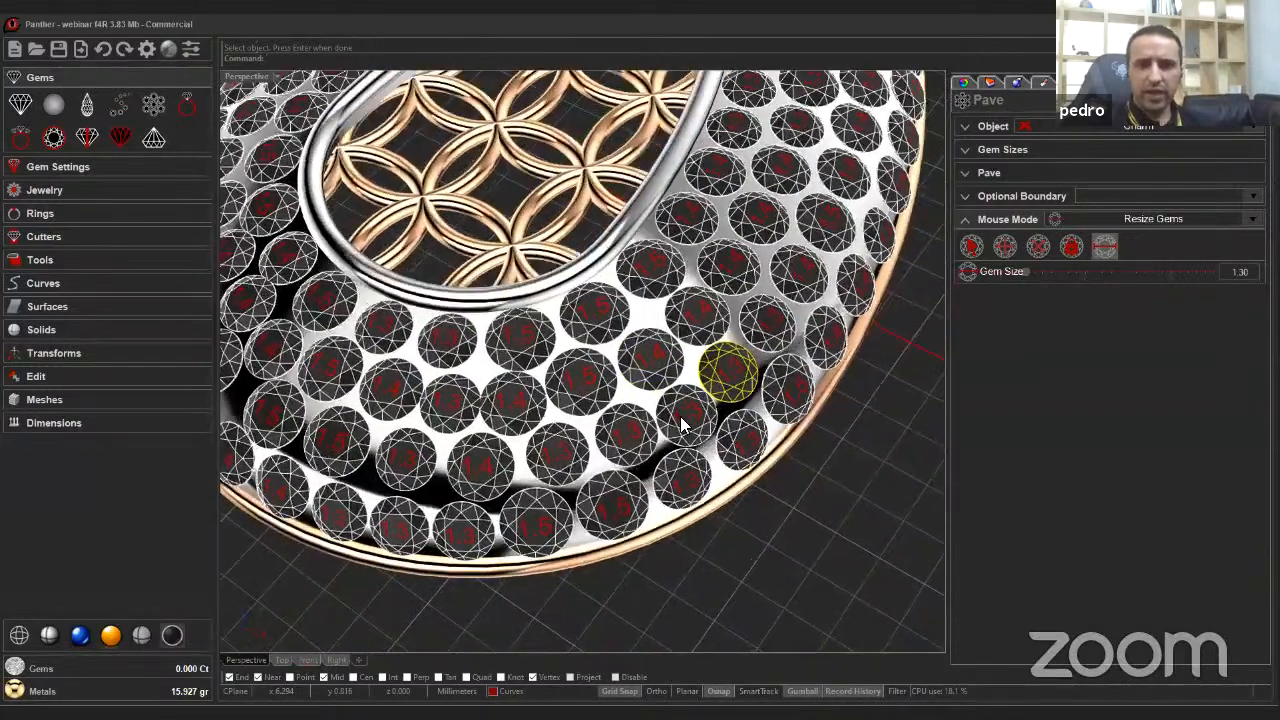
{"action": "scroll", "coordinate": [686, 393], "scroll_direction": "up", "scroll_amount": 3}
{"action": "scroll", "coordinate": [537, 393], "scroll_direction": "down", "scroll_amount": 2}
{"action": "scroll", "coordinate": [545, 400], "scroll_direction": "up", "scroll_amount": 4}
{"action": "scroll", "coordinate": [550, 410], "scroll_direction": "down", "scroll_amount": 5}
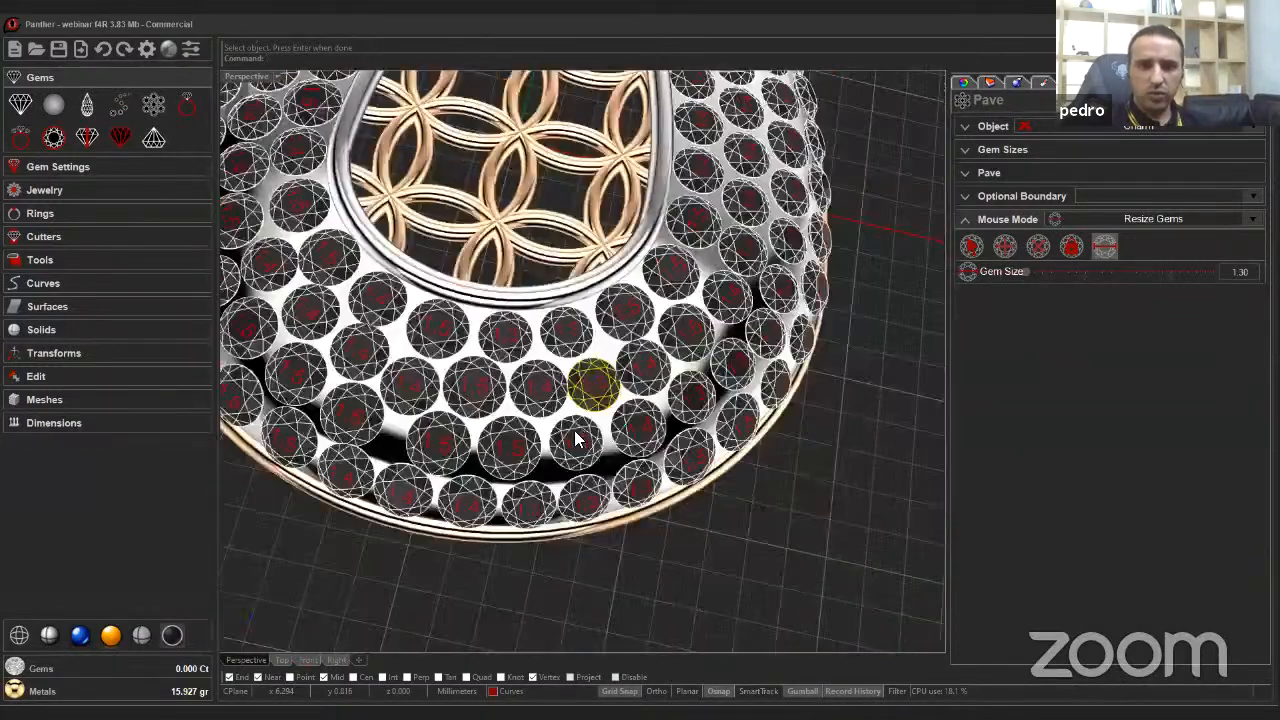
{"action": "scroll", "coordinate": [555, 417], "scroll_direction": "up", "scroll_amount": 1}
{"action": "scroll", "coordinate": [557, 415], "scroll_direction": "up", "scroll_amount": 4}
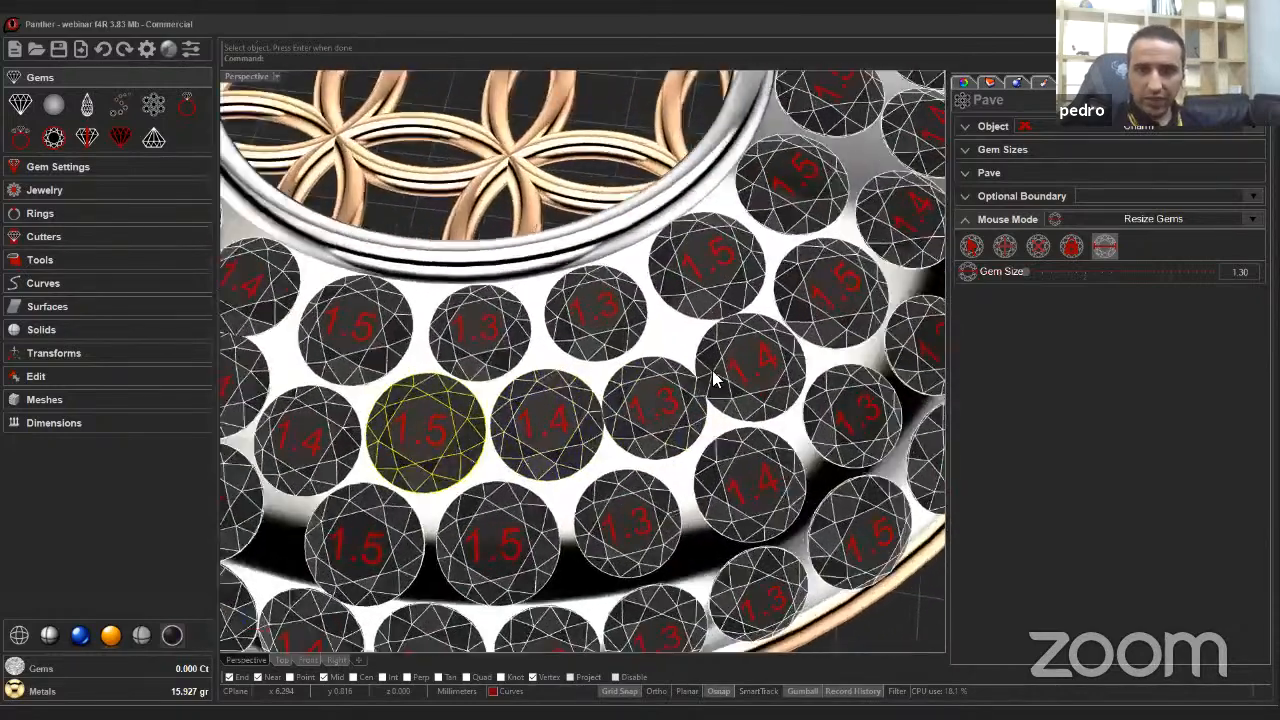
{"action": "scroll", "coordinate": [714, 372], "scroll_direction": "up", "scroll_amount": 3}
{"action": "right_click_drag", "start_coordinate": [716, 364], "coordinate": [598, 428]}
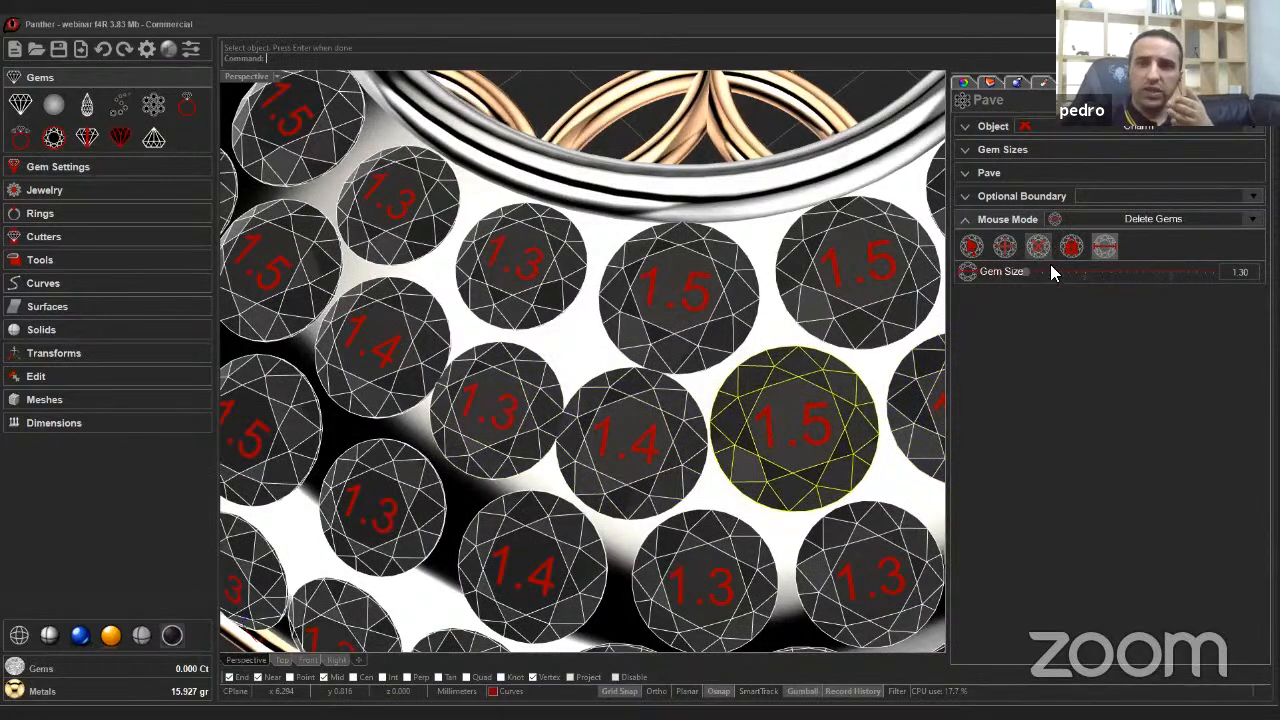
{"action": "left_click", "coordinate": [640, 462]}
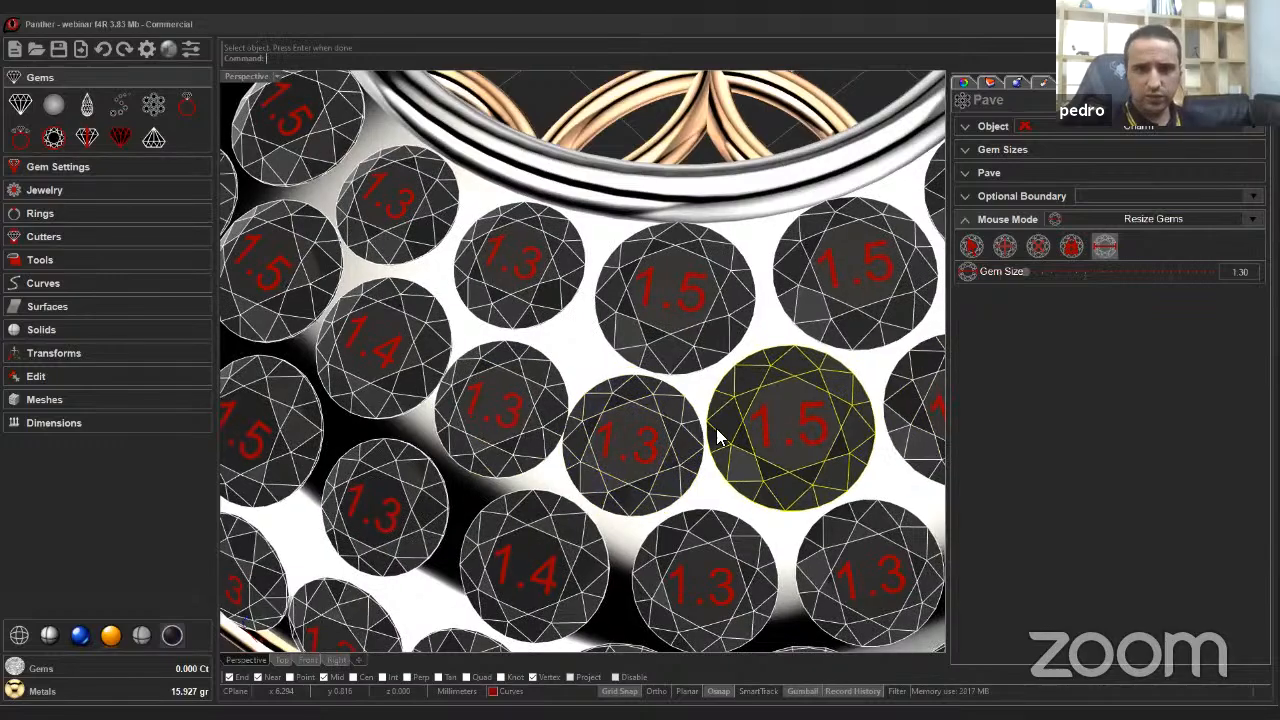
Resize a 1.5 gem near the lower rim to 1.30.
{"action": "scroll", "coordinate": [743, 445], "scroll_direction": "down", "scroll_amount": 3}
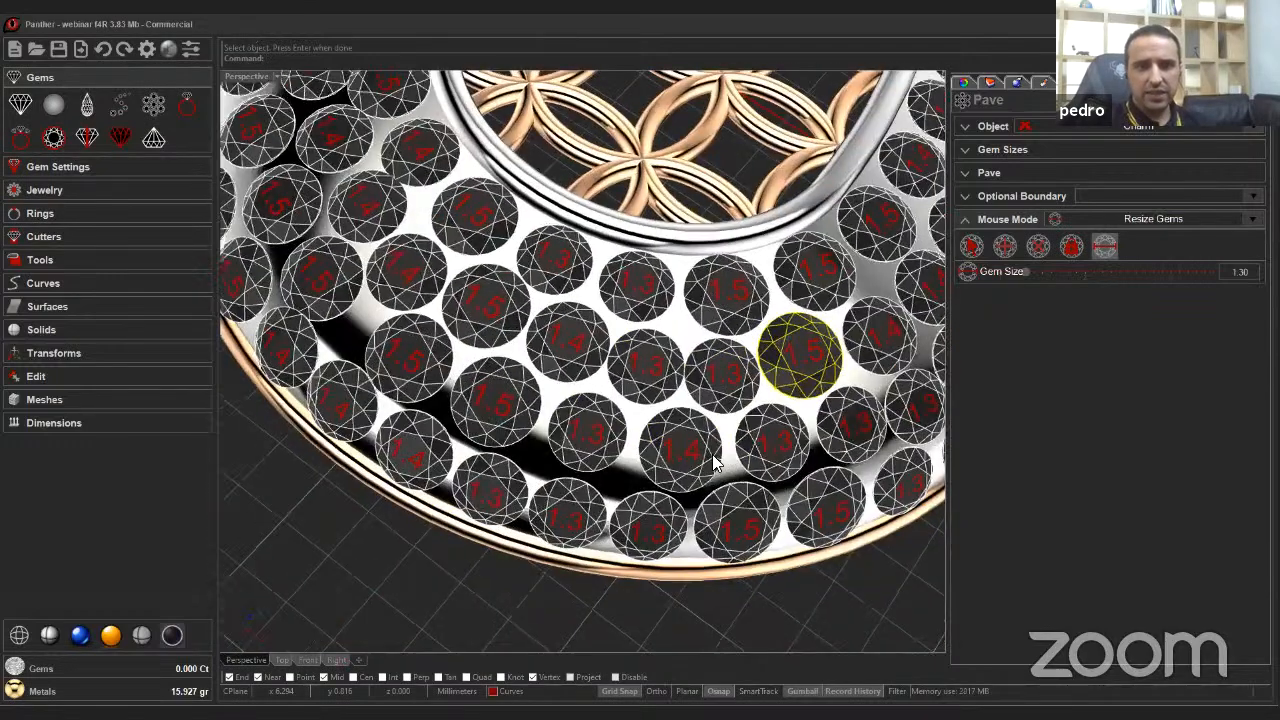
{"action": "scroll", "coordinate": [683, 472], "scroll_direction": "up", "scroll_amount": 2}
{"action": "right_click_drag", "start_coordinate": [683, 472], "coordinate": [594, 422]}
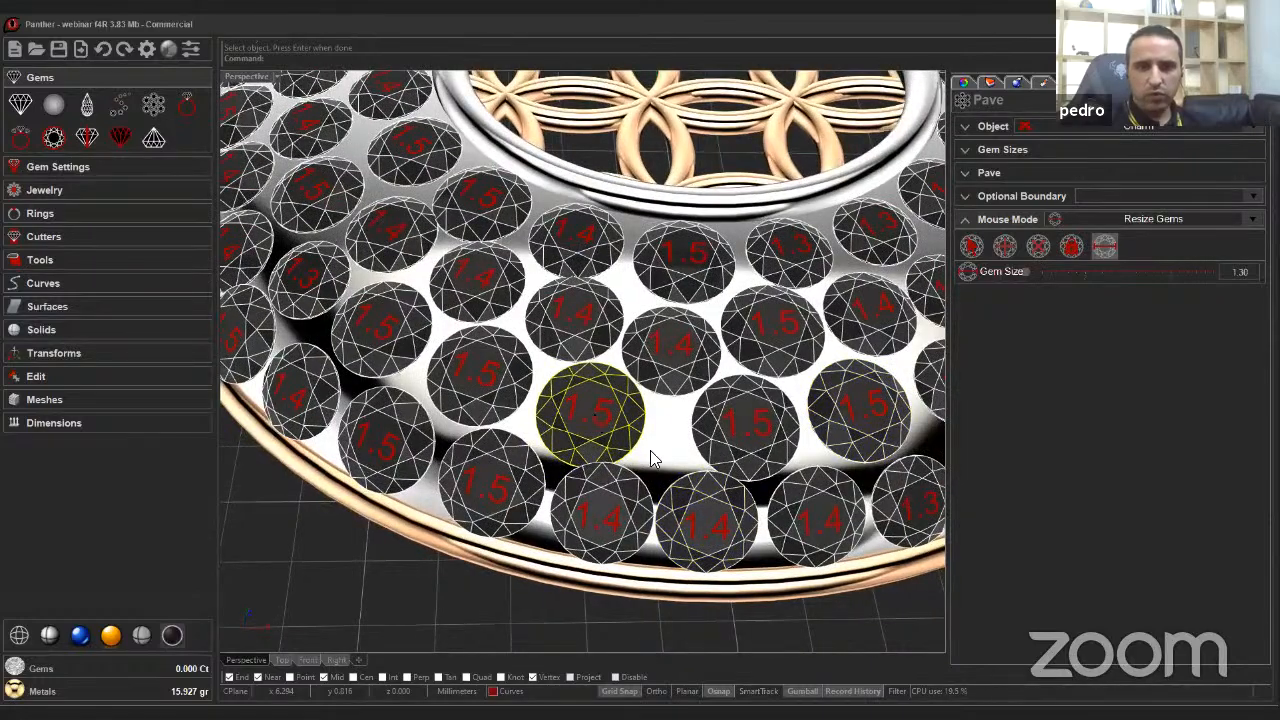
{"action": "right_click_drag", "start_coordinate": [651, 457], "coordinate": [651, 325]}
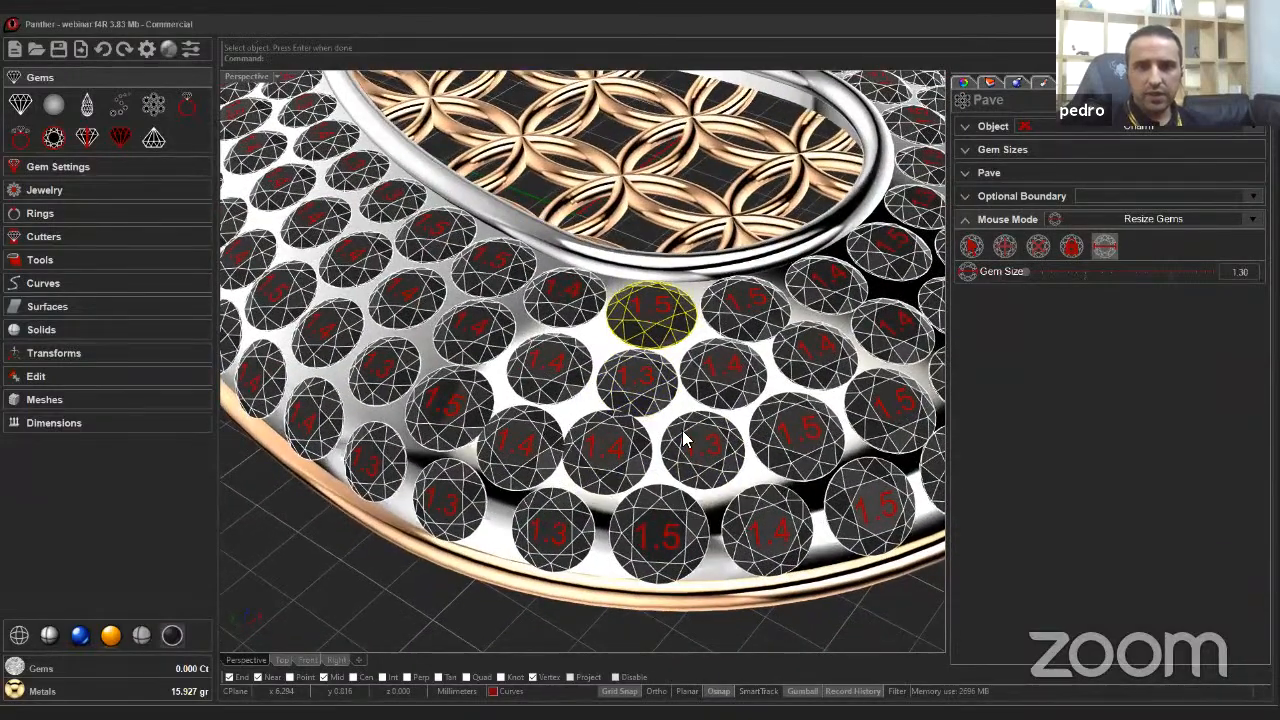
{"action": "right_click_drag", "start_coordinate": [686, 440], "coordinate": [944, 356]}
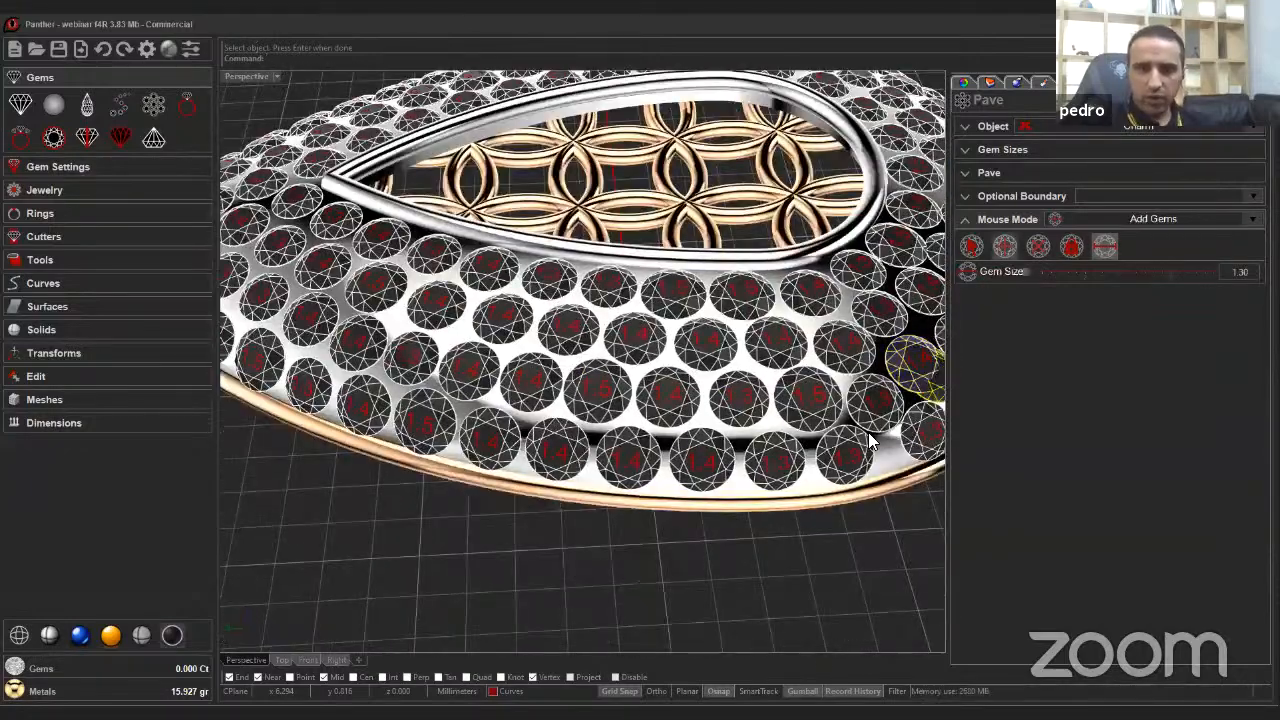
{"action": "right_click_drag", "start_coordinate": [870, 440], "coordinate": [614, 450]}
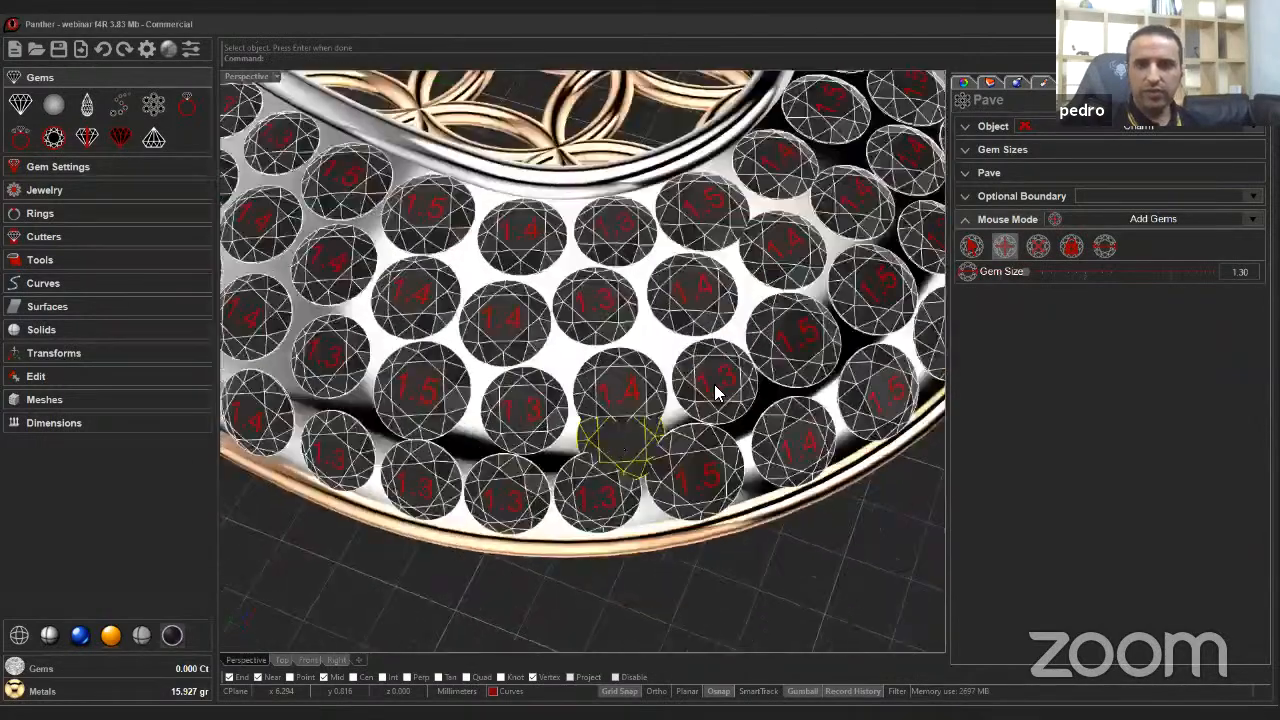
{"action": "left_click", "coordinate": [1039, 249]}
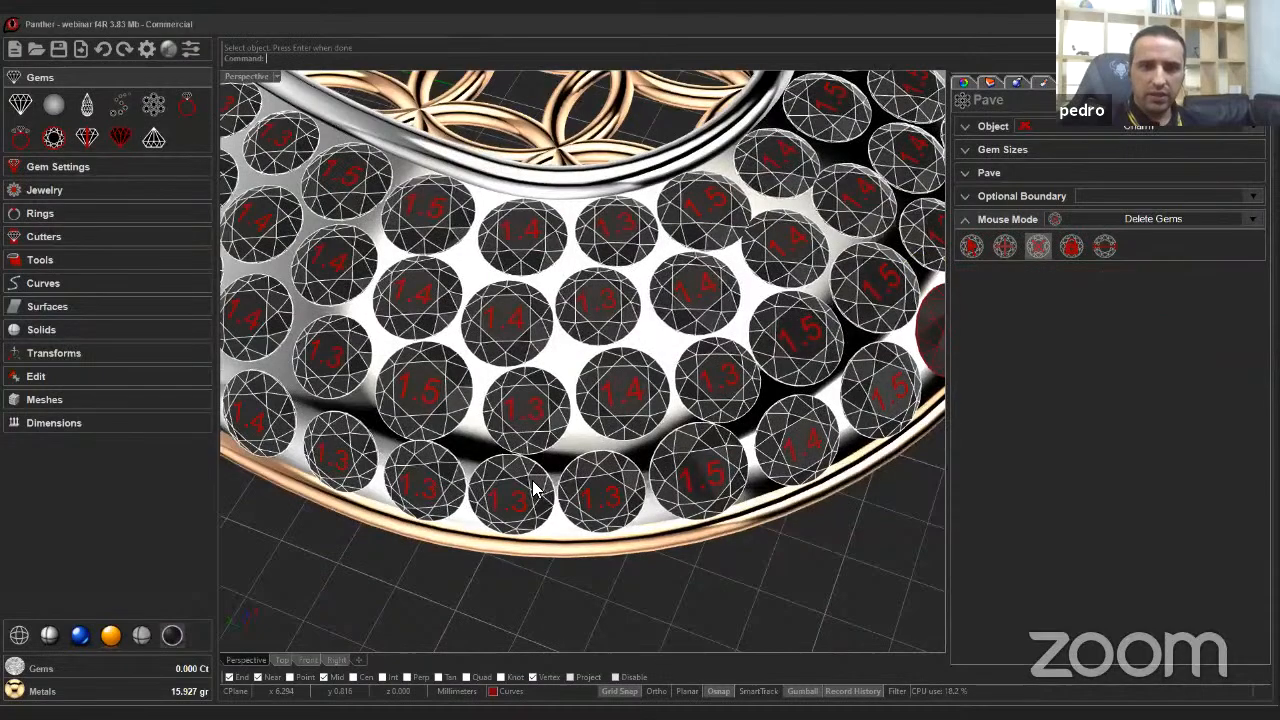
{"action": "right_click_drag", "start_coordinate": [636, 428], "coordinate": [480, 450]}
{"action": "scroll", "coordinate": [548, 457], "scroll_direction": "down", "scroll_amount": 4}
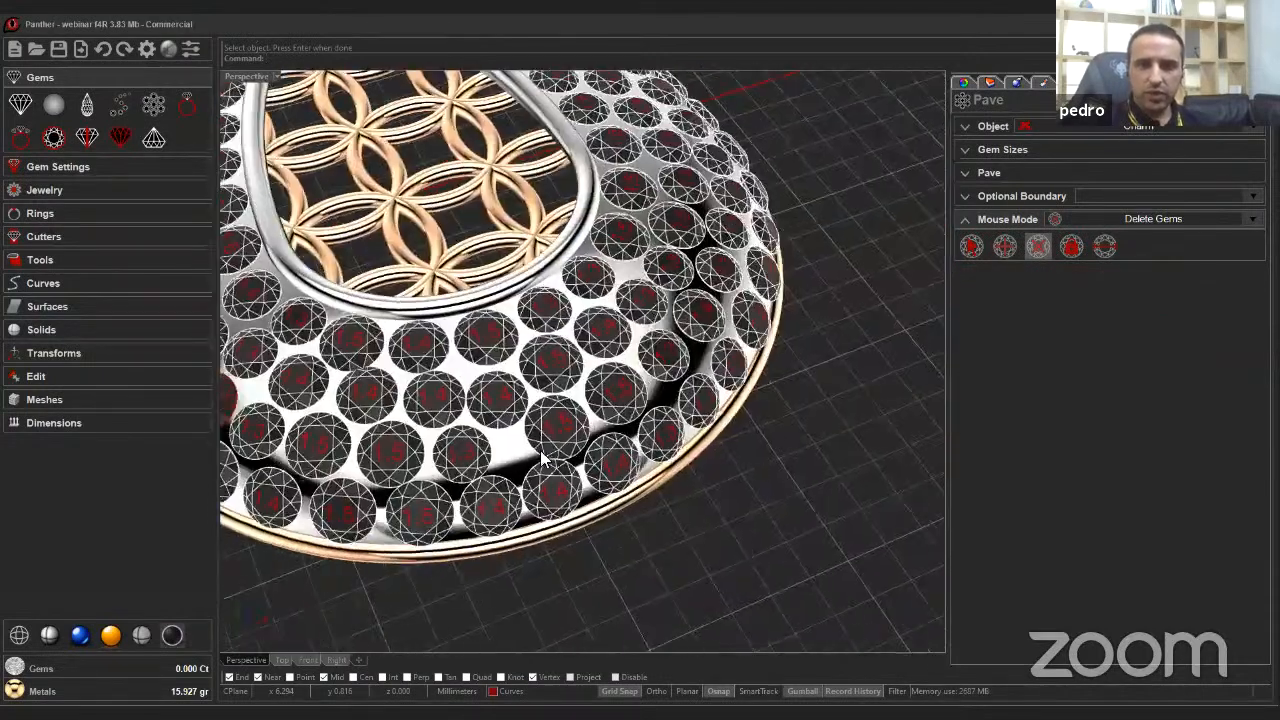
{"action": "right_click_drag", "start_coordinate": [640, 480], "coordinate": [600, 475]}
{"action": "scroll", "coordinate": [604, 470], "scroll_direction": "up", "scroll_amount": 5}
{"action": "left_click", "coordinate": [1072, 247]}
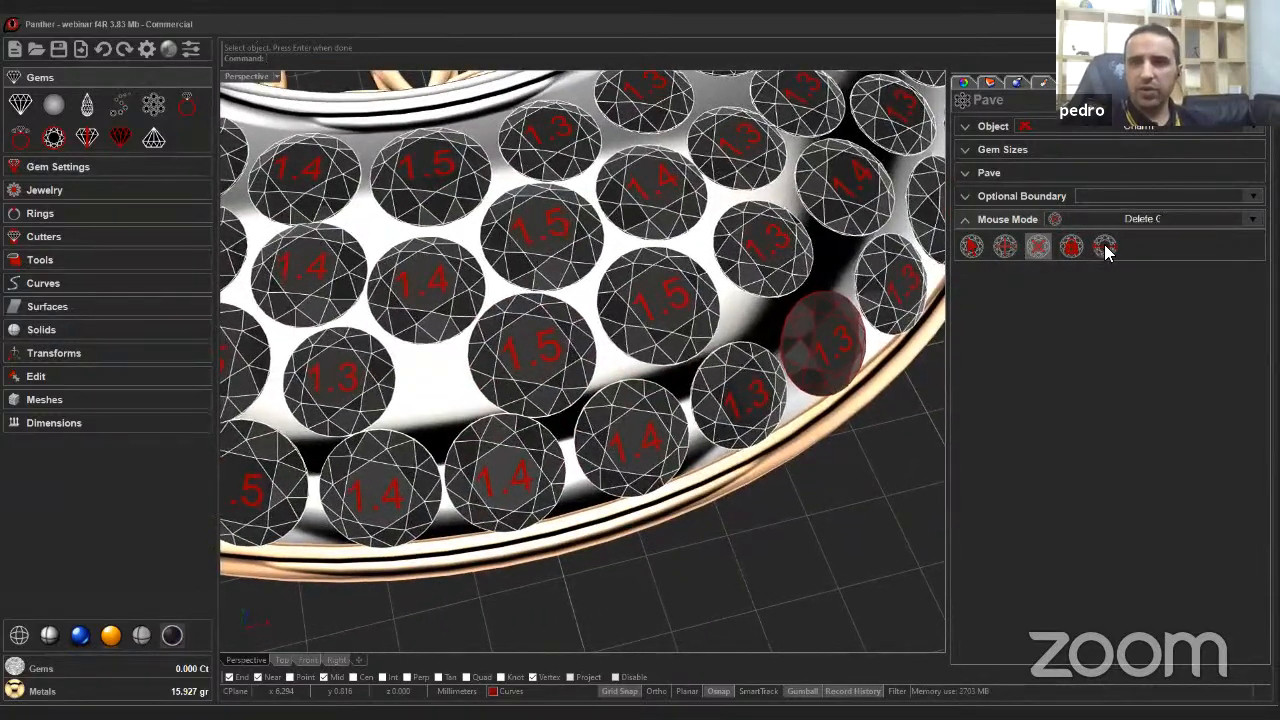
{"action": "left_click", "coordinate": [556, 382]}
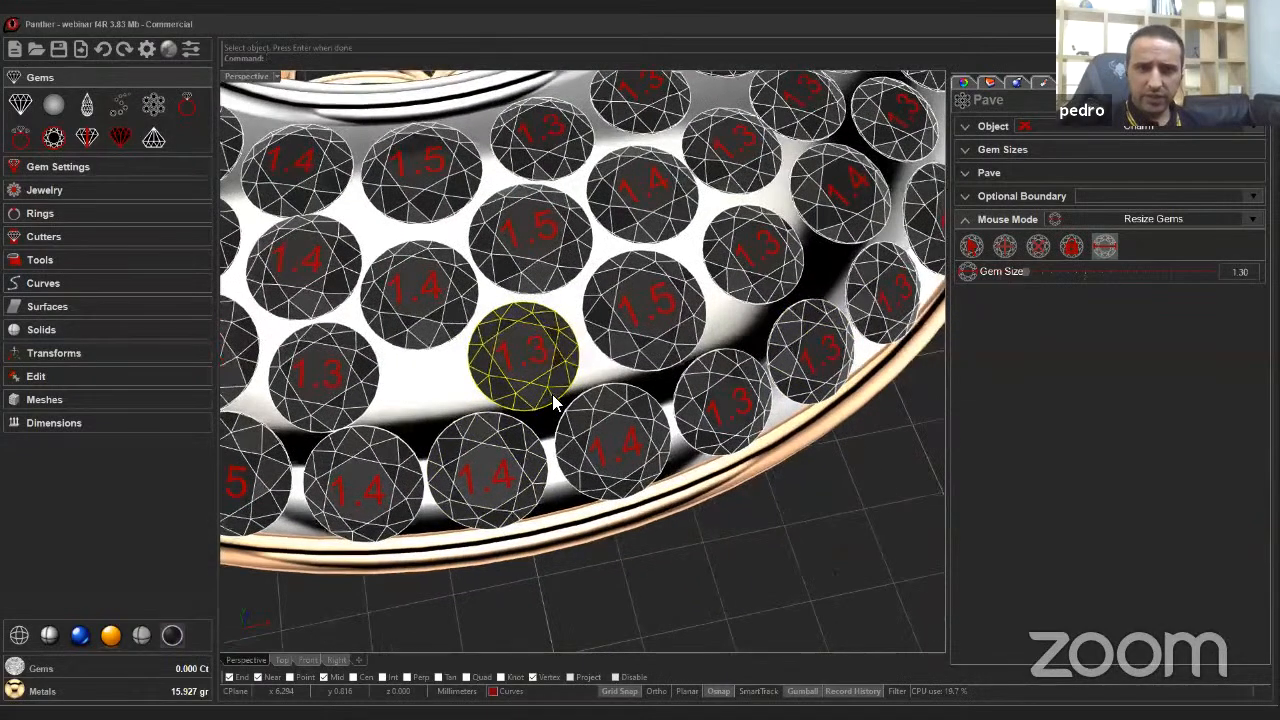
Add a 1.30 gem into the gap near the lower rim.
{"action": "scroll", "coordinate": [558, 402], "scroll_direction": "down", "scroll_amount": 4}
{"action": "right_click_drag", "start_coordinate": [640, 396], "coordinate": [690, 418]}
{"action": "scroll", "coordinate": [600, 442], "scroll_direction": "down", "scroll_amount": 5}
{"action": "scroll", "coordinate": [569, 419], "scroll_direction": "up", "scroll_amount": 5}
{"action": "right_click_drag", "start_coordinate": [455, 392], "coordinate": [290, 405]}
{"action": "left_click", "coordinate": [1004, 246]}
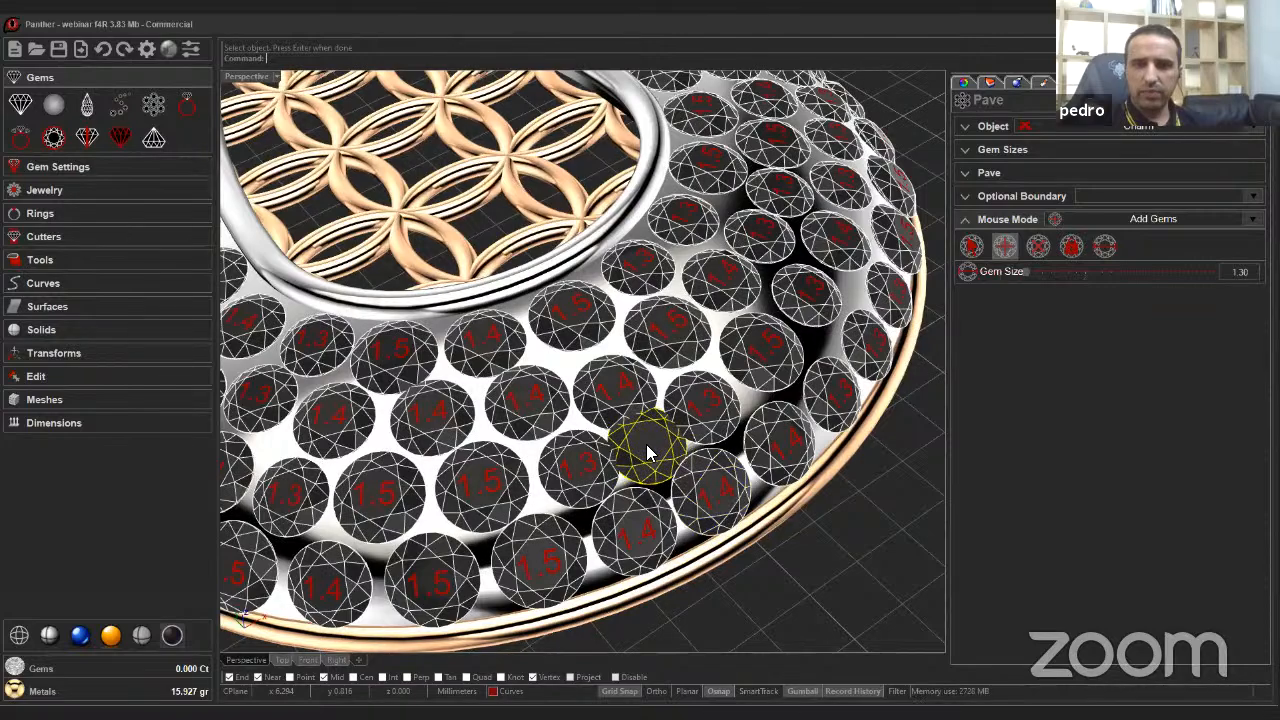
{"action": "left_click", "coordinate": [647, 446]}
{"action": "right_click_drag", "start_coordinate": [647, 446], "coordinate": [628, 438]}
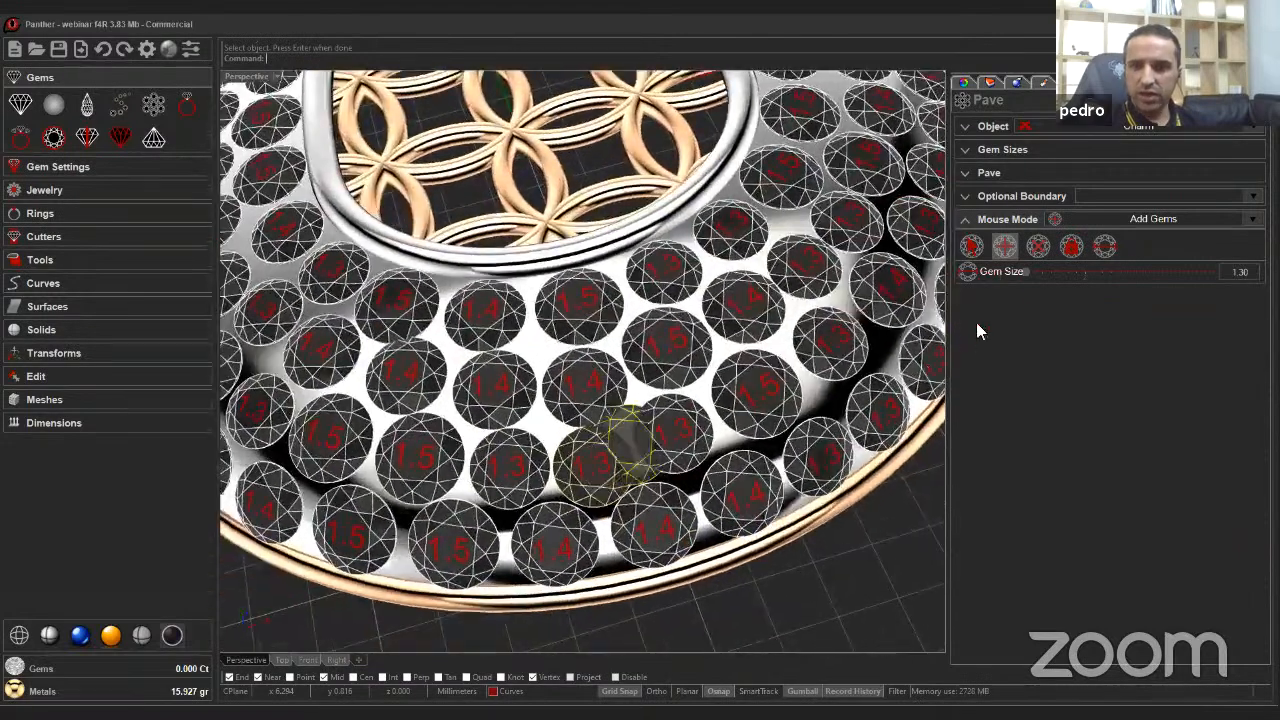
Resize two gems along the lower rim to 1.30.
{"action": "left_click", "coordinate": [1104, 246]}
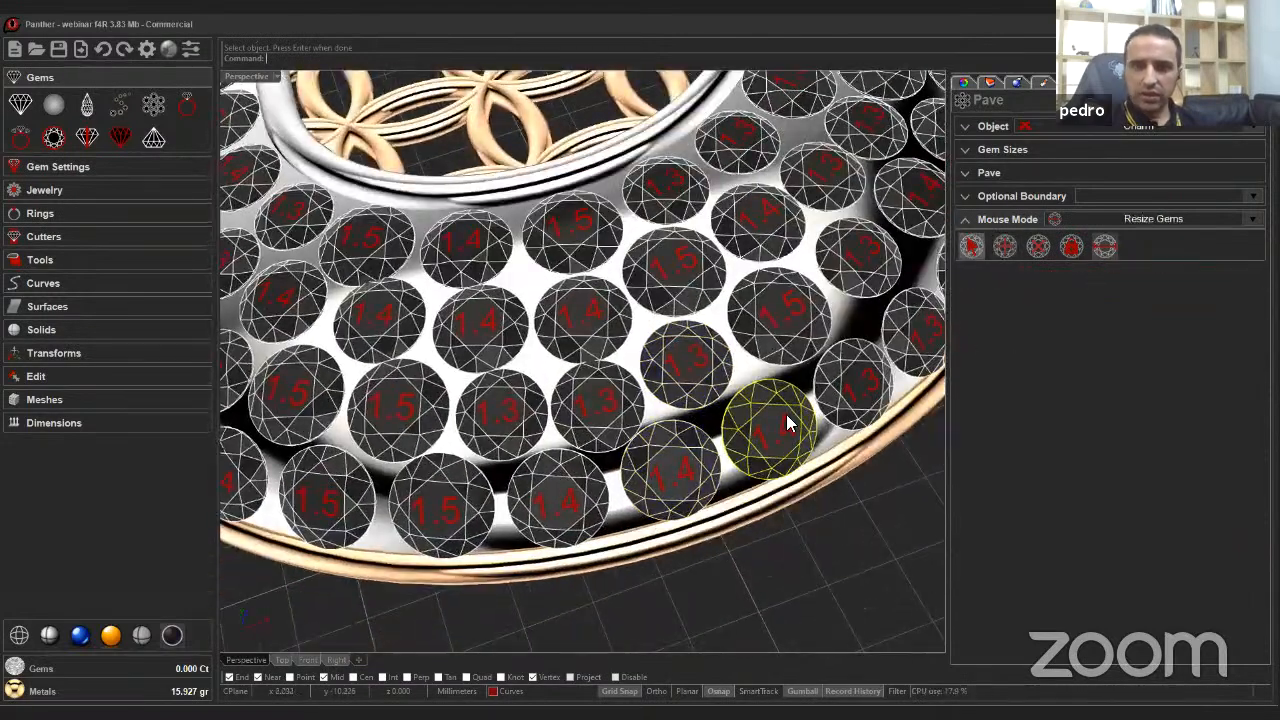
{"action": "left_click", "coordinate": [670, 458]}
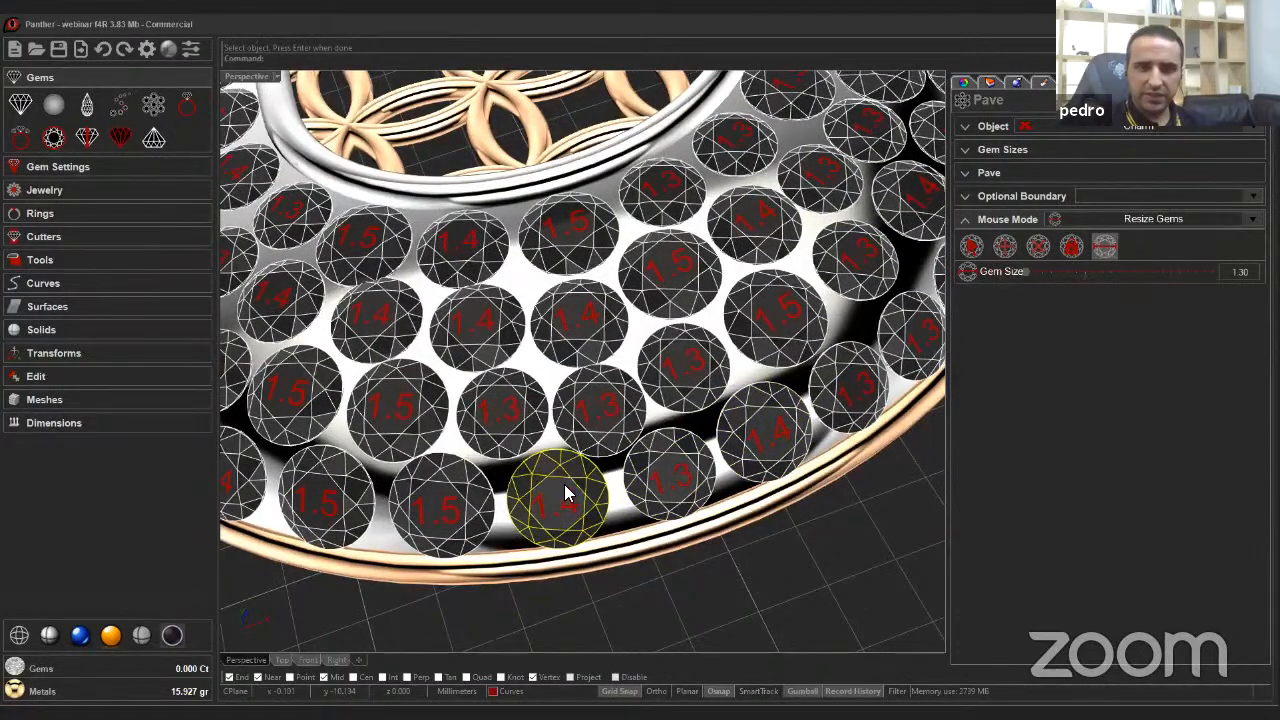
{"action": "left_click", "coordinate": [564, 492]}
{"action": "right_click_drag", "start_coordinate": [564, 492], "coordinate": [647, 377]}
{"action": "scroll", "coordinate": [648, 382], "scroll_direction": "down", "scroll_amount": 3}
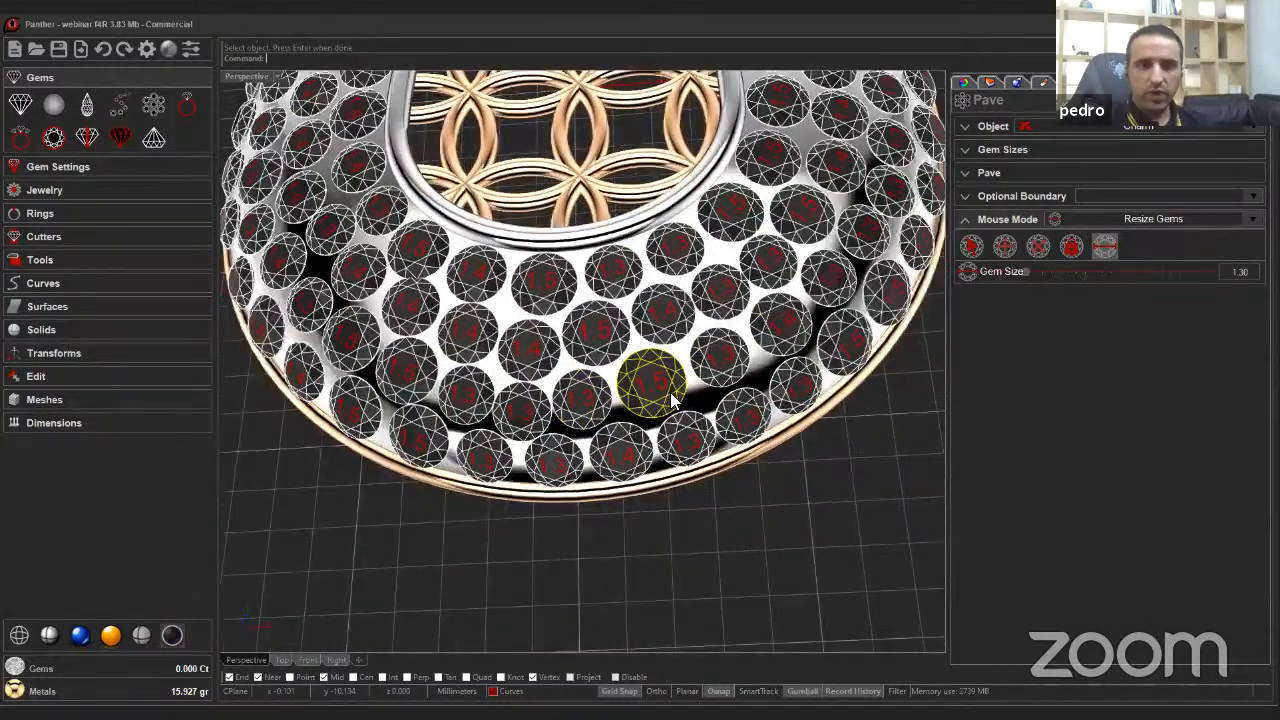
{"action": "right_click_drag", "start_coordinate": [560, 410], "coordinate": [638, 448]}
{"action": "scroll", "coordinate": [600, 440], "scroll_direction": "up", "scroll_amount": 3}
{"action": "right_click_drag", "start_coordinate": [500, 440], "coordinate": [508, 398]}
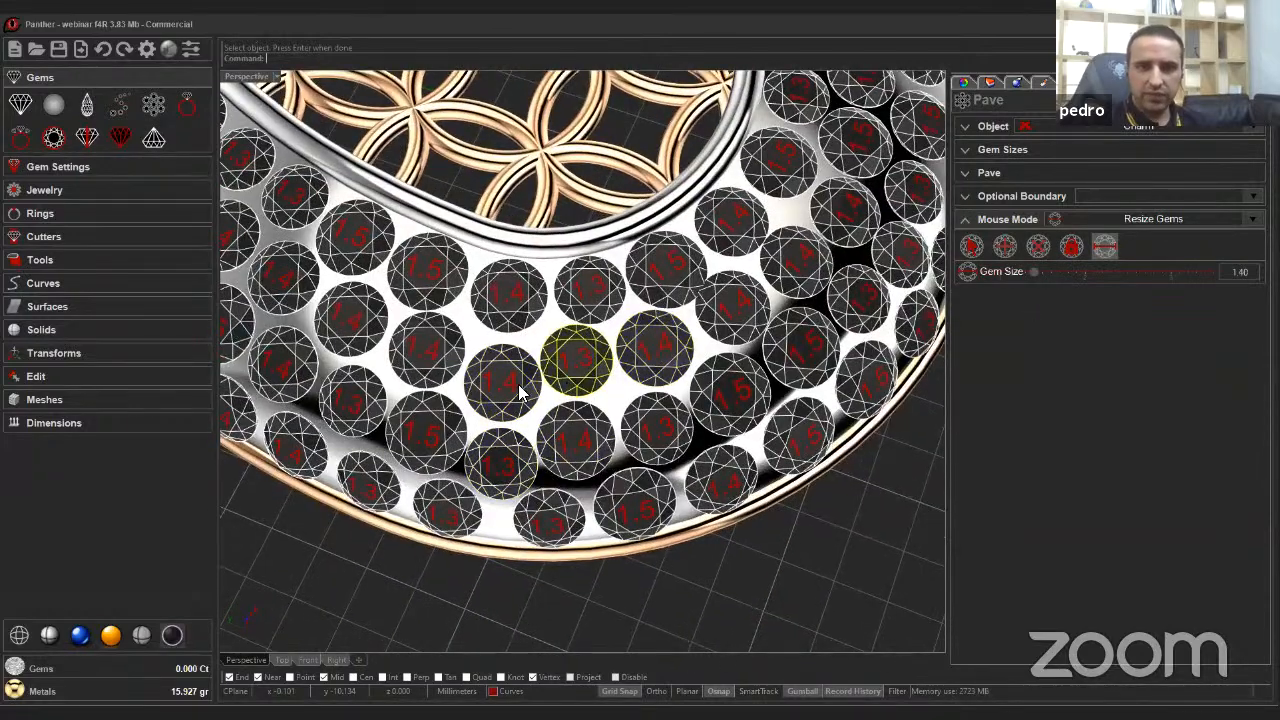
Resize a 1.5 gem near the lower window edge to 1.30.
{"action": "left_click", "coordinate": [1050, 272]}
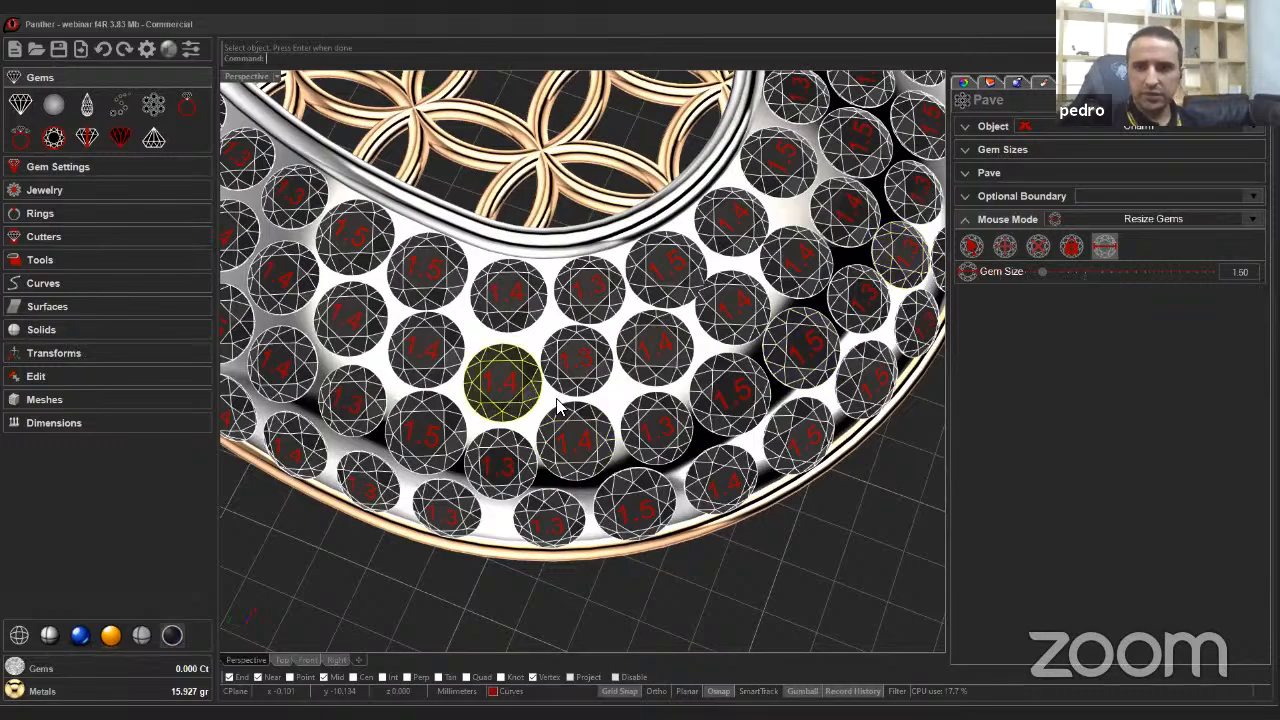
{"action": "right_click_drag", "start_coordinate": [558, 405], "coordinate": [700, 440]}
{"action": "scroll", "coordinate": [606, 398], "scroll_direction": "down", "scroll_amount": 5}
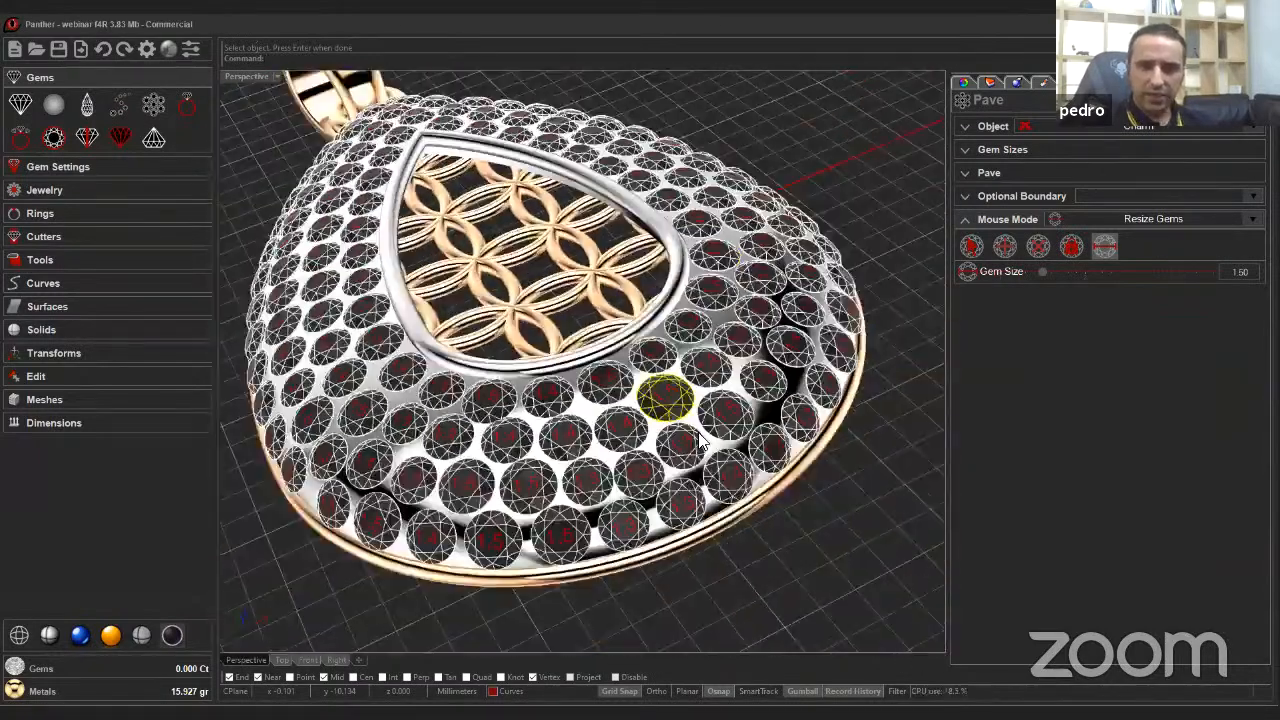
{"action": "scroll", "coordinate": [703, 447], "scroll_direction": "up", "scroll_amount": 8}
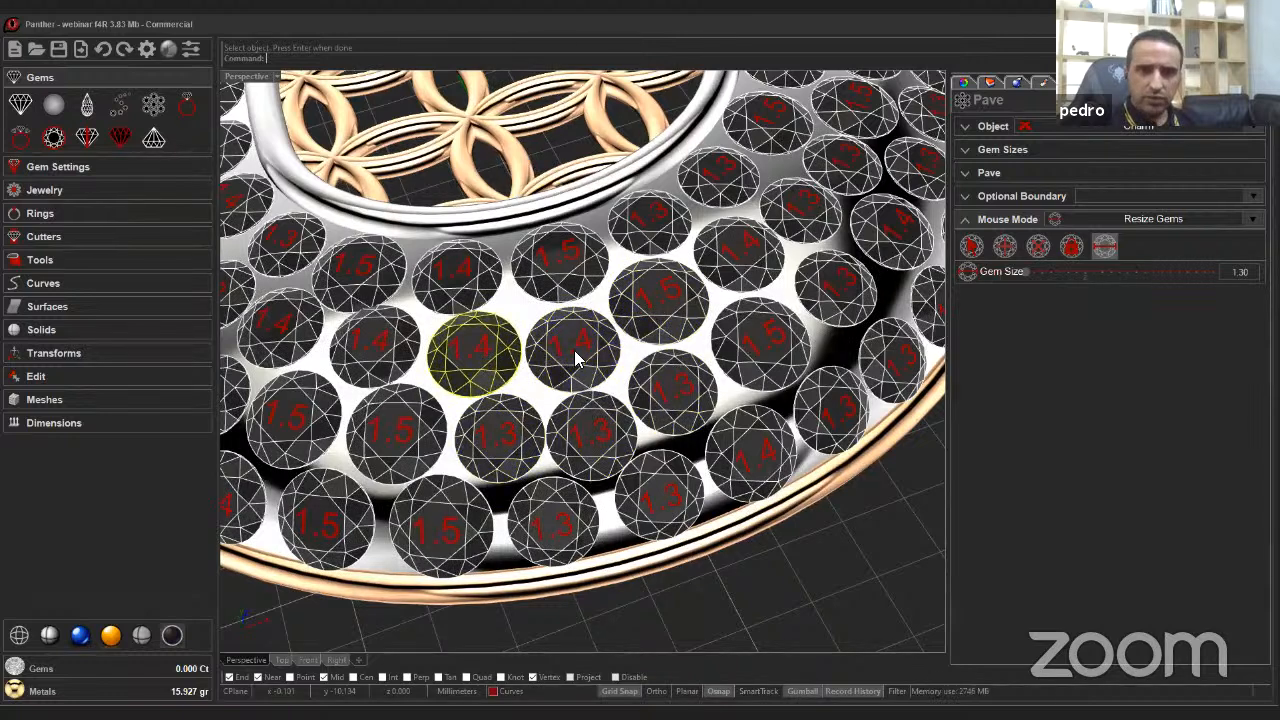
{"action": "left_click", "coordinate": [568, 283]}
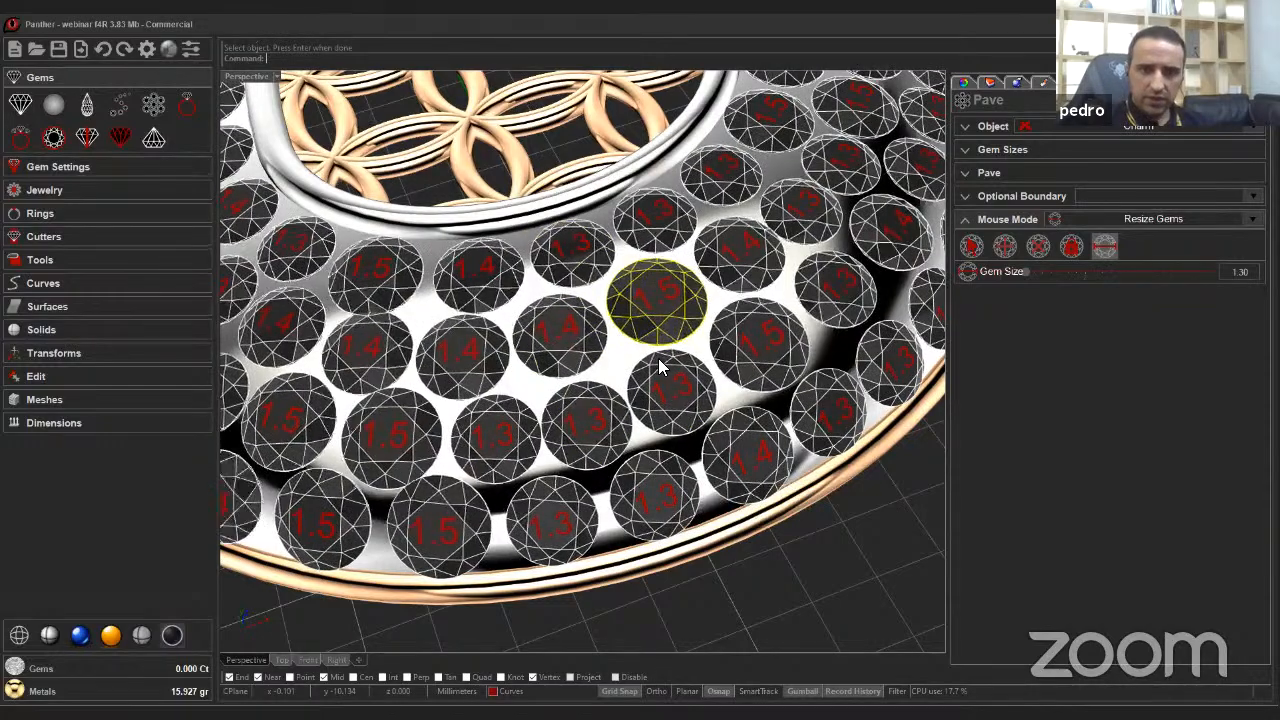
Orbit around the pendant to review the gem layout, then finish the Pave gem resizing.
{"action": "scroll", "coordinate": [560, 432], "scroll_direction": "down", "scroll_amount": 3}
{"action": "right_click_drag", "start_coordinate": [628, 405], "coordinate": [540, 445]}
{"action": "scroll", "coordinate": [587, 431], "scroll_direction": "up", "scroll_amount": 2}
{"action": "right_click_drag", "start_coordinate": [625, 400], "coordinate": [596, 444]}
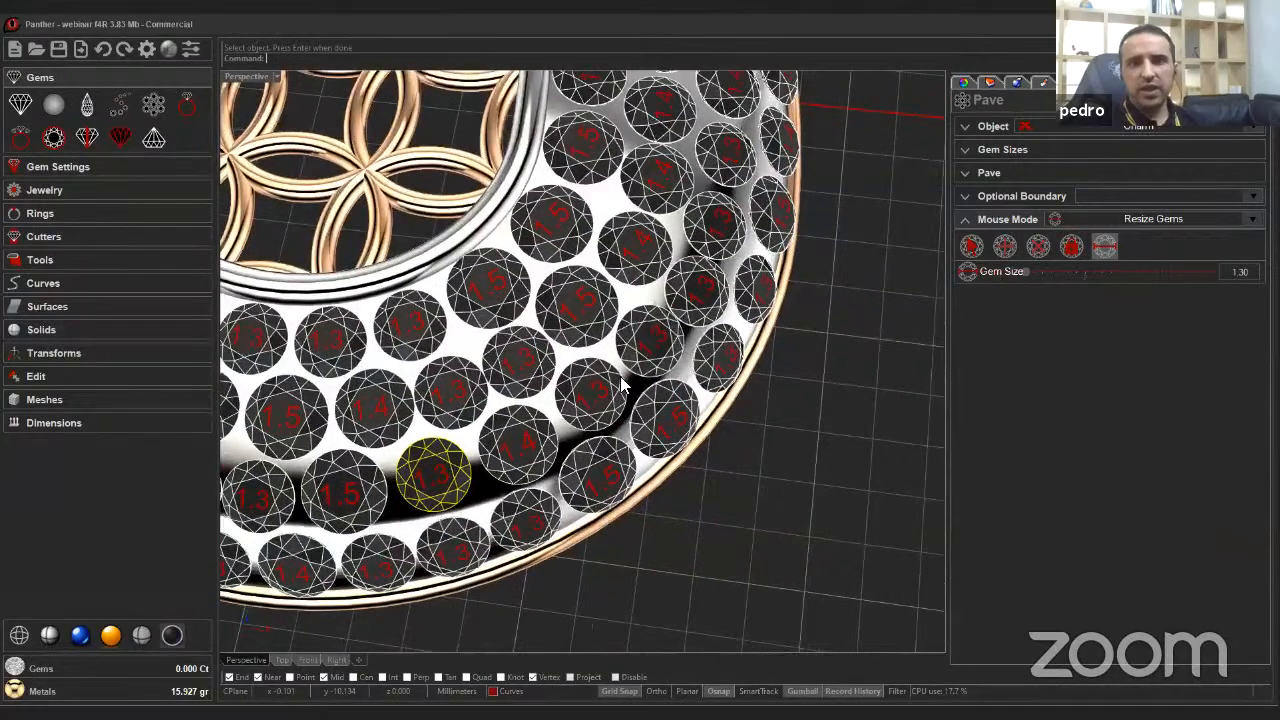
{"action": "scroll", "coordinate": [640, 420], "scroll_direction": "down", "scroll_amount": 4}
{"action": "right_click_drag", "start_coordinate": [742, 280], "coordinate": [727, 310]}
{"action": "scroll", "coordinate": [716, 350], "scroll_direction": "down", "scroll_amount": 5}
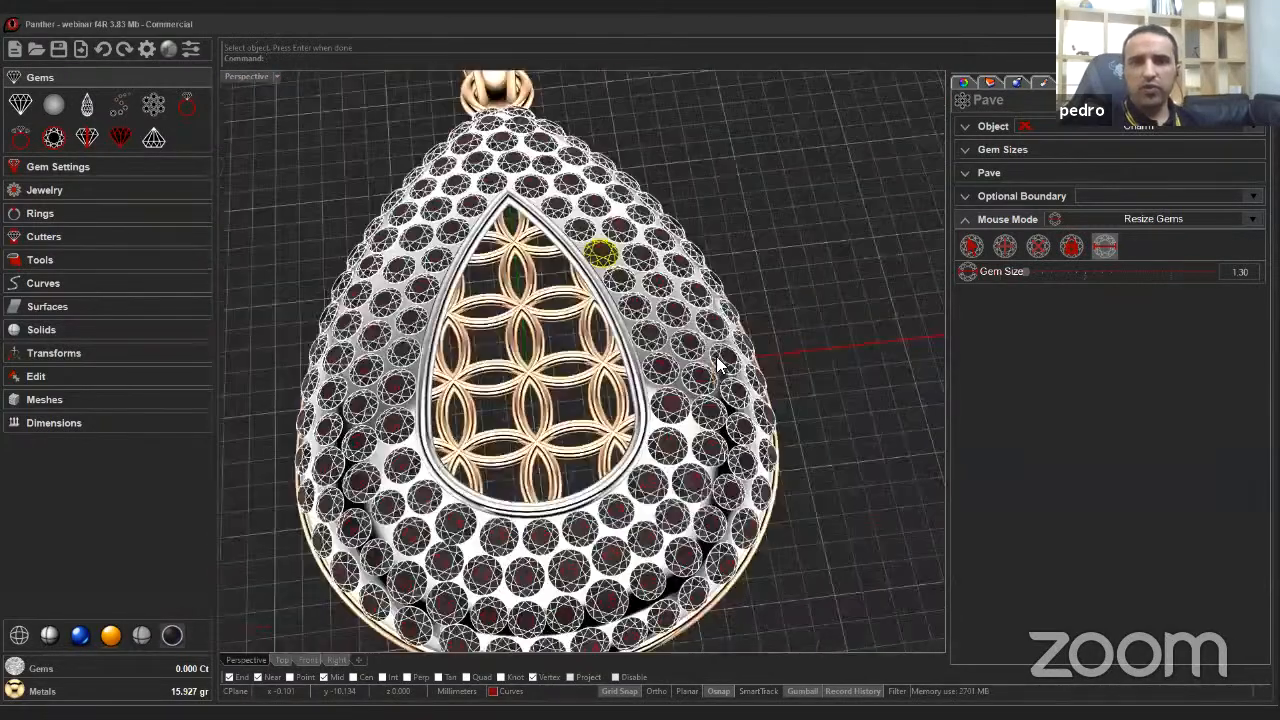
{"action": "right_click_drag", "start_coordinate": [716, 360], "coordinate": [596, 478]}
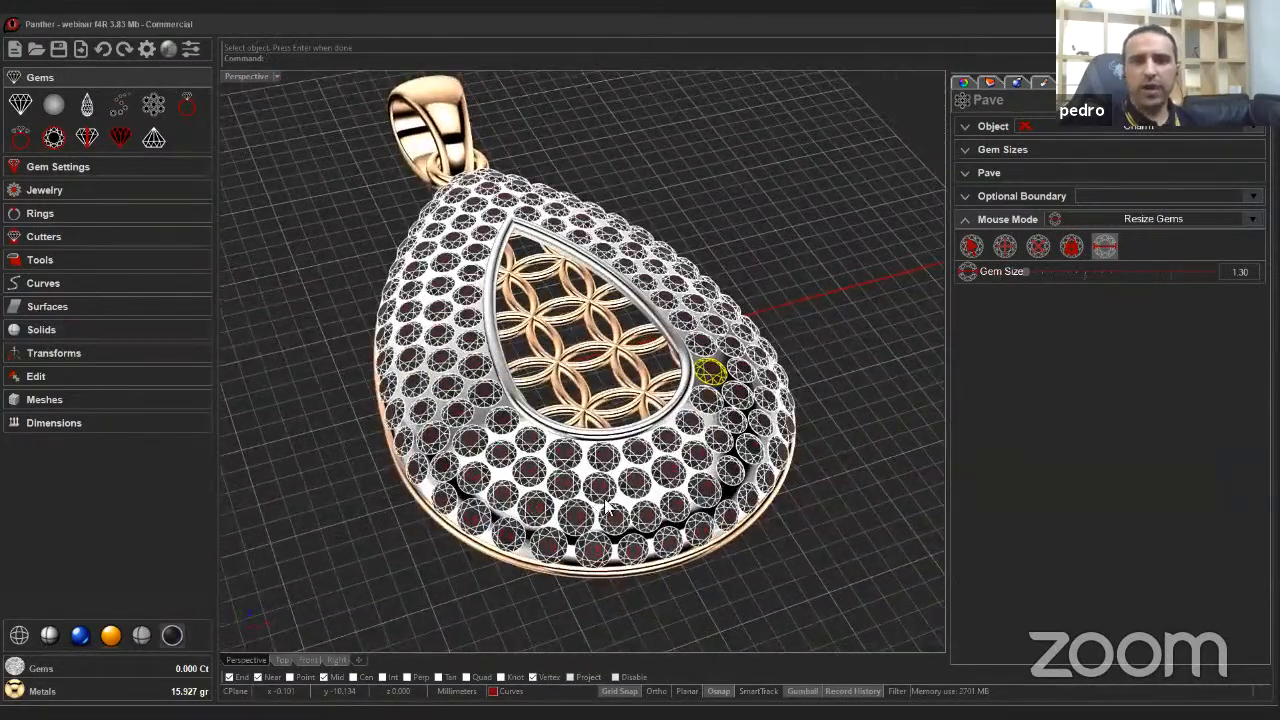
{"action": "scroll", "coordinate": [588, 380], "scroll_direction": "up", "scroll_amount": 1}
{"action": "right_click_drag", "start_coordinate": [504, 452], "coordinate": [688, 432]}
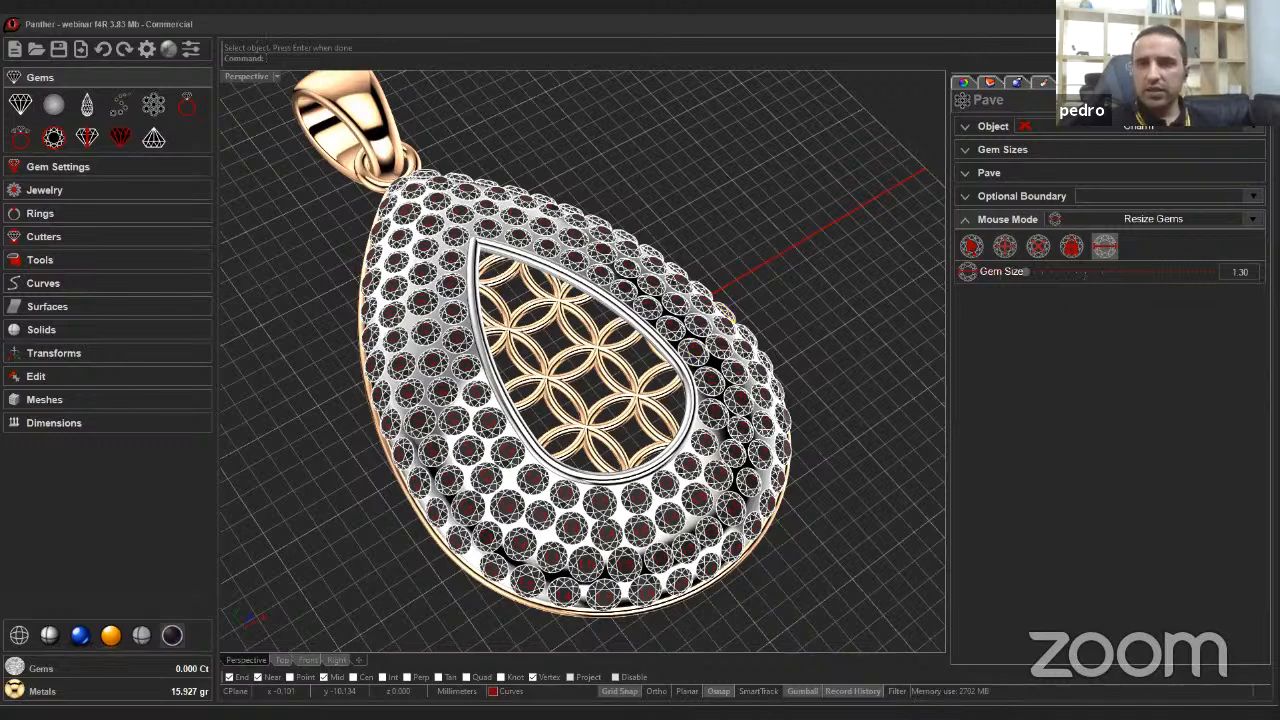
{"action": "right_click", "coordinate": [822, 347]}
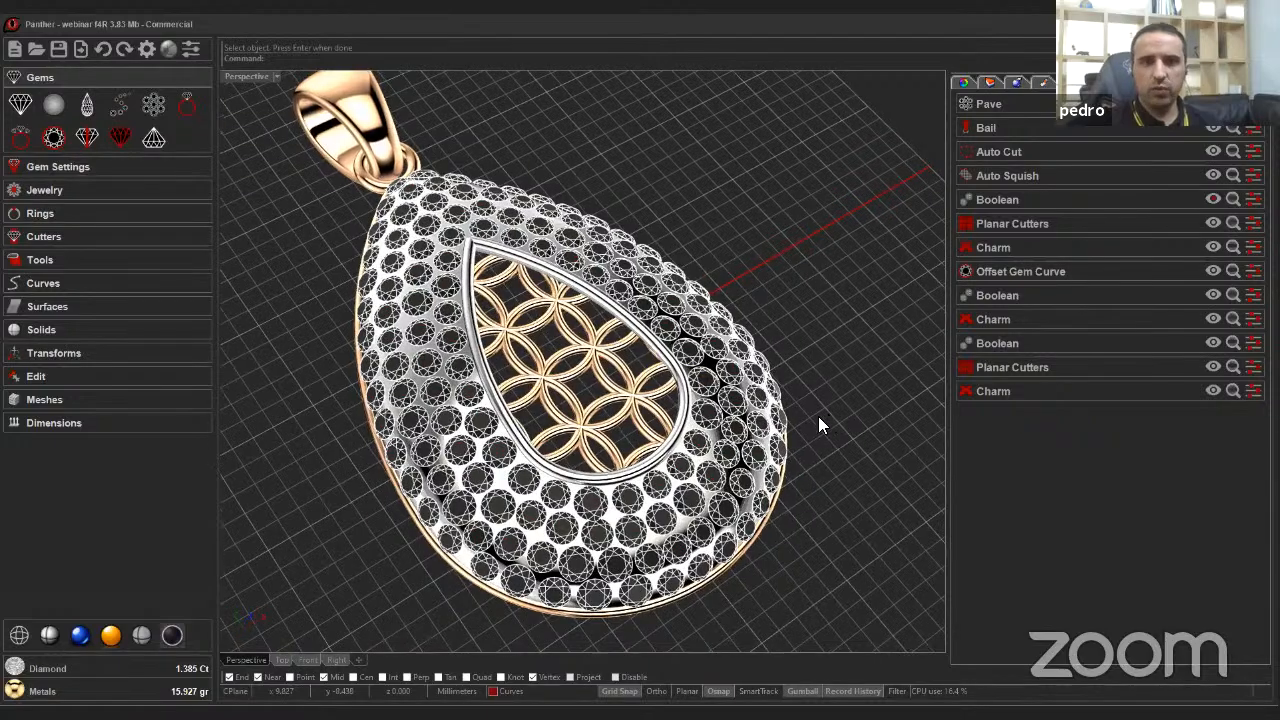
Switch the viewport to Shaded display.
{"action": "right_click_drag", "start_coordinate": [818, 416], "coordinate": [225, 508]}
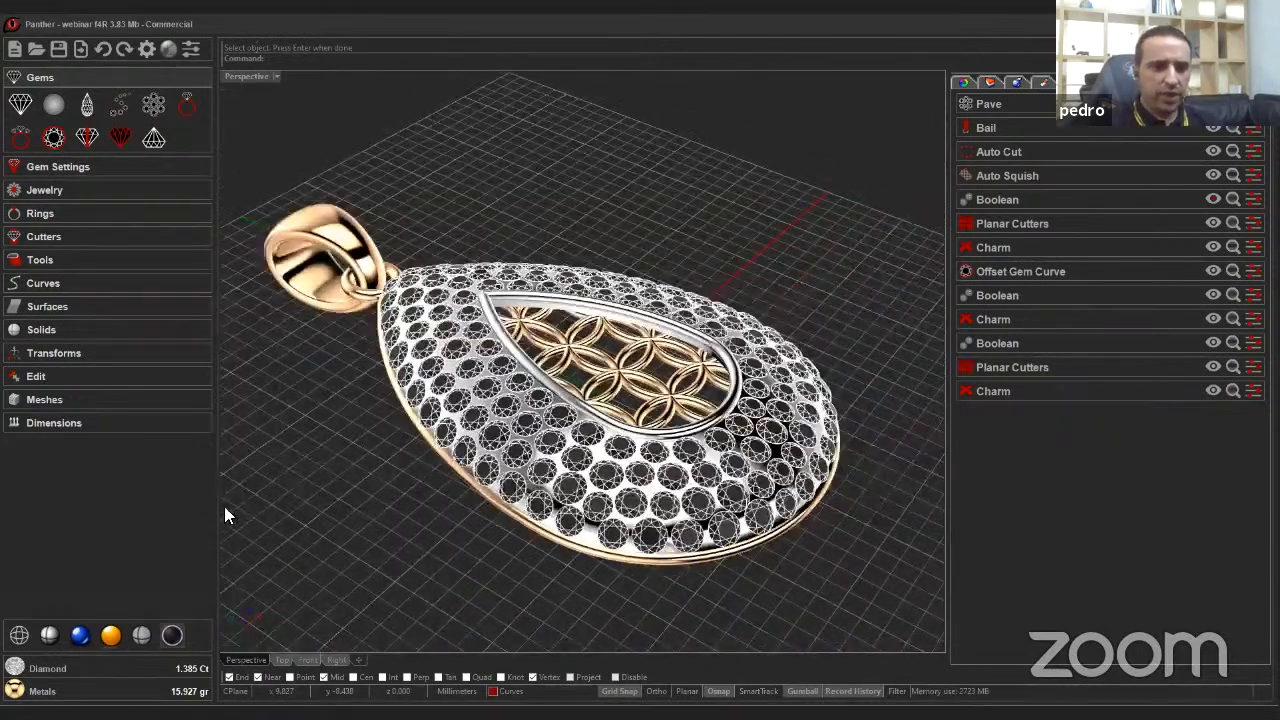
{"action": "left_click", "coordinate": [49, 636]}
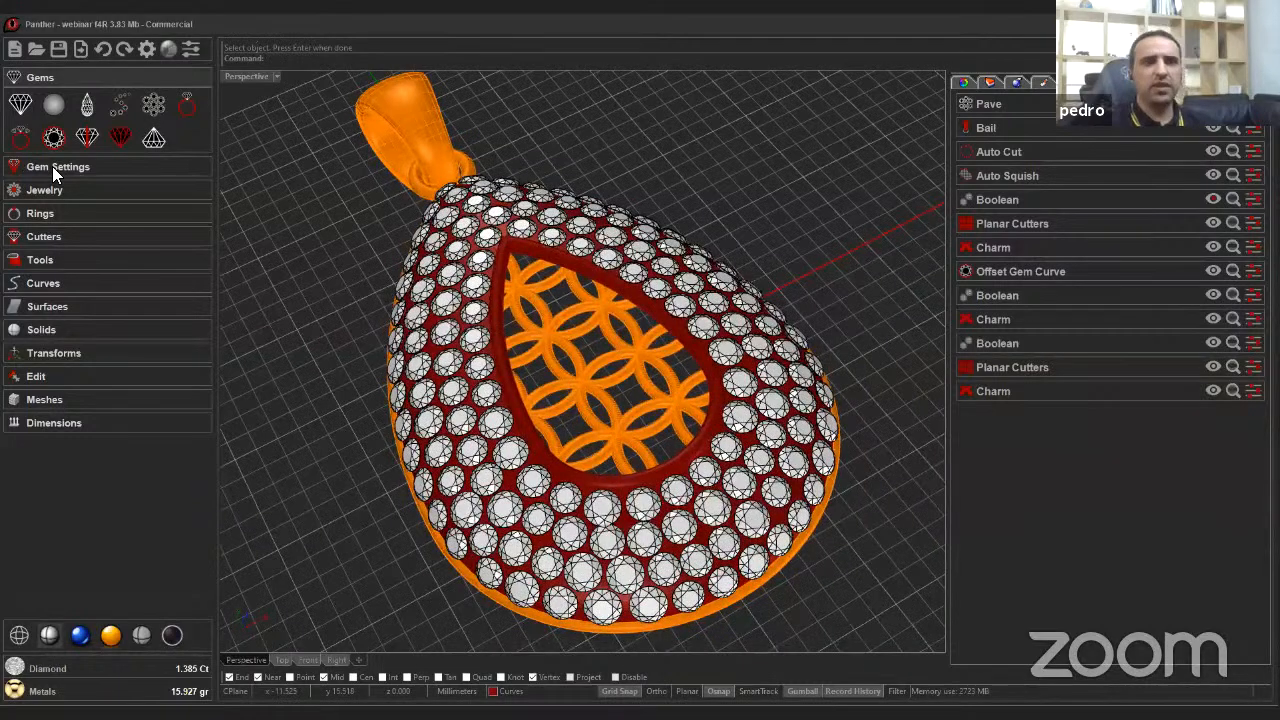
Start the Pave Prongs tool and select all the pave gems on the pendant.
{"action": "left_click", "coordinate": [52, 166]}
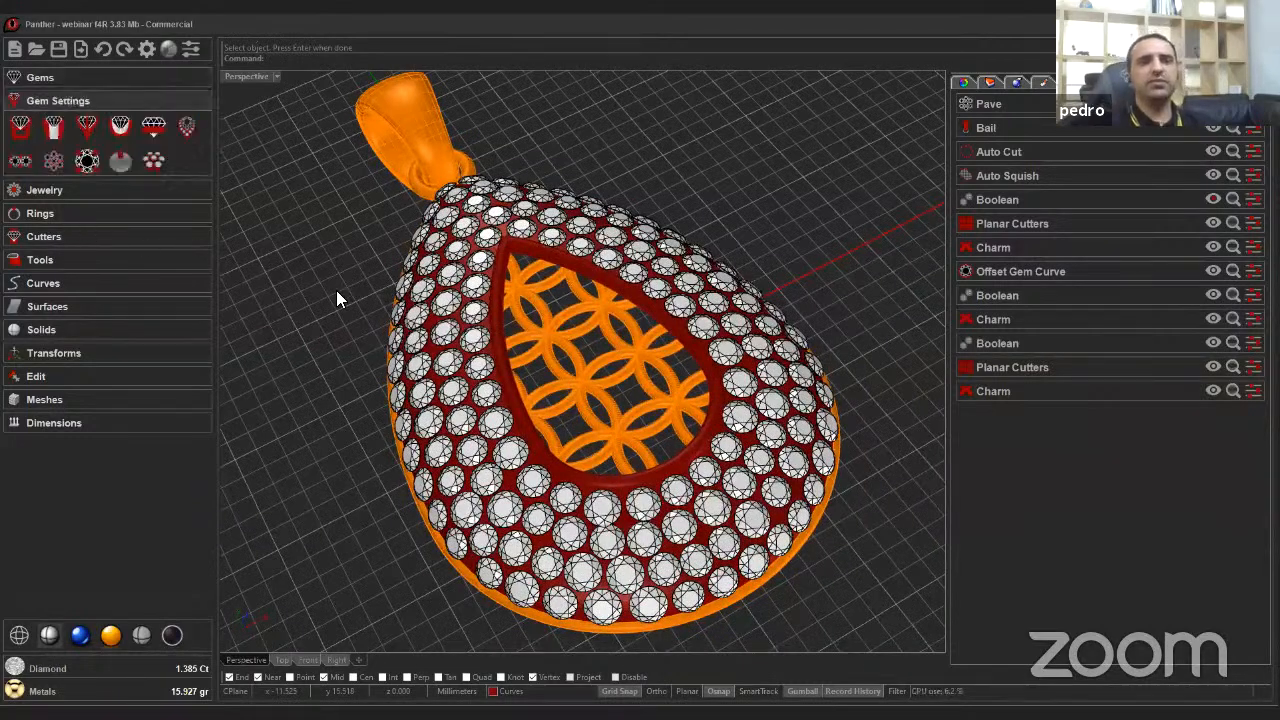
{"action": "left_click", "coordinate": [54, 160]}
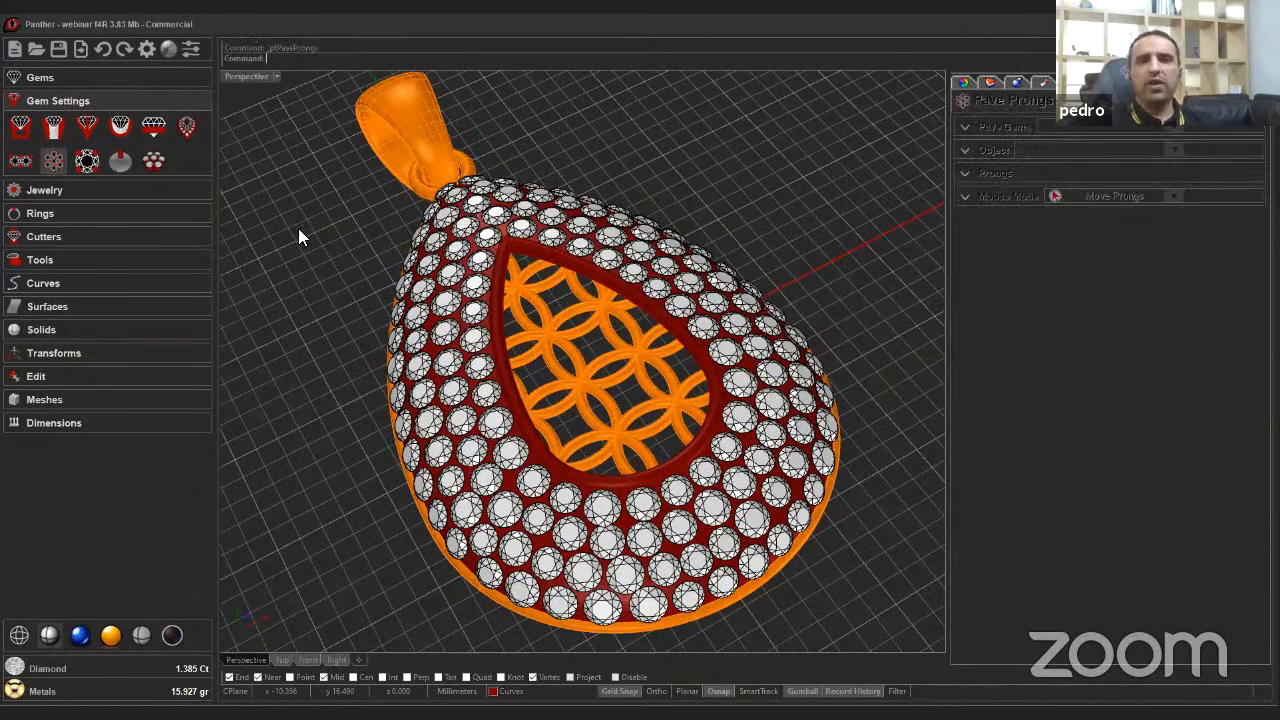
{"action": "left_click", "coordinate": [962, 125]}
{"action": "left_click", "coordinate": [1005, 154]}
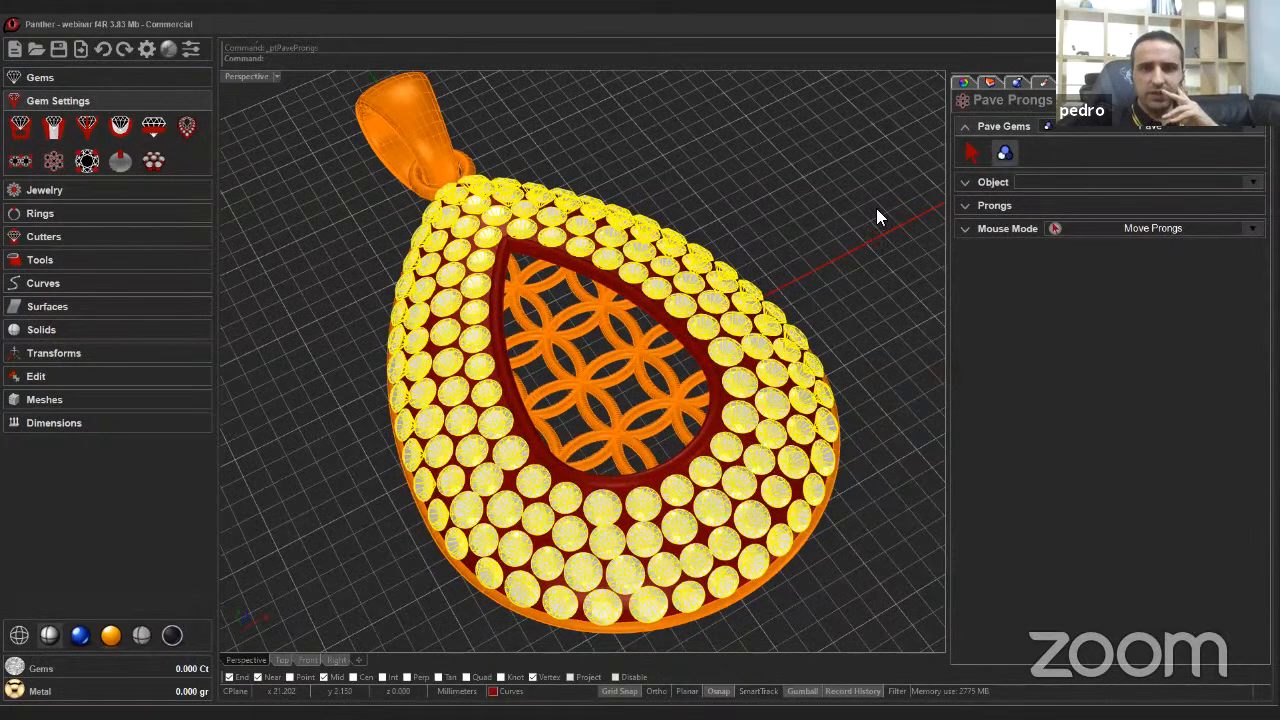
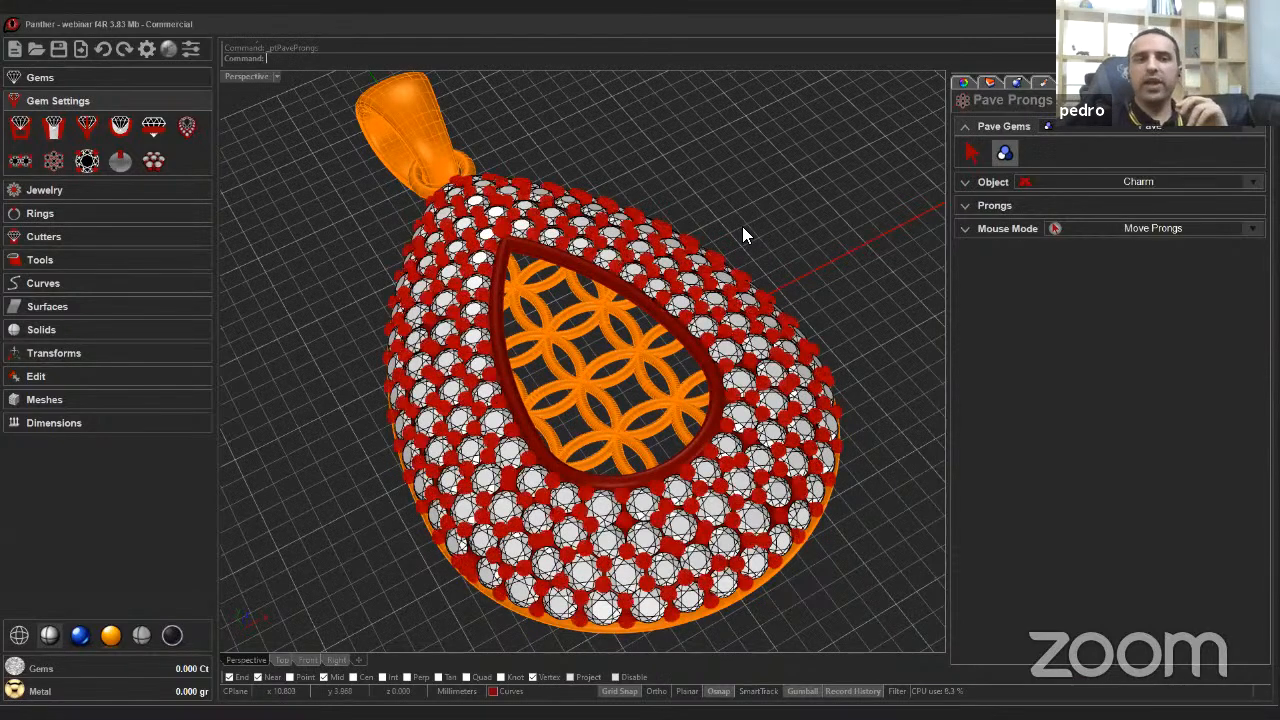
Set the pavé prong height to 0.20.
{"action": "right_click_drag", "start_coordinate": [798, 470], "coordinate": [932, 262]}
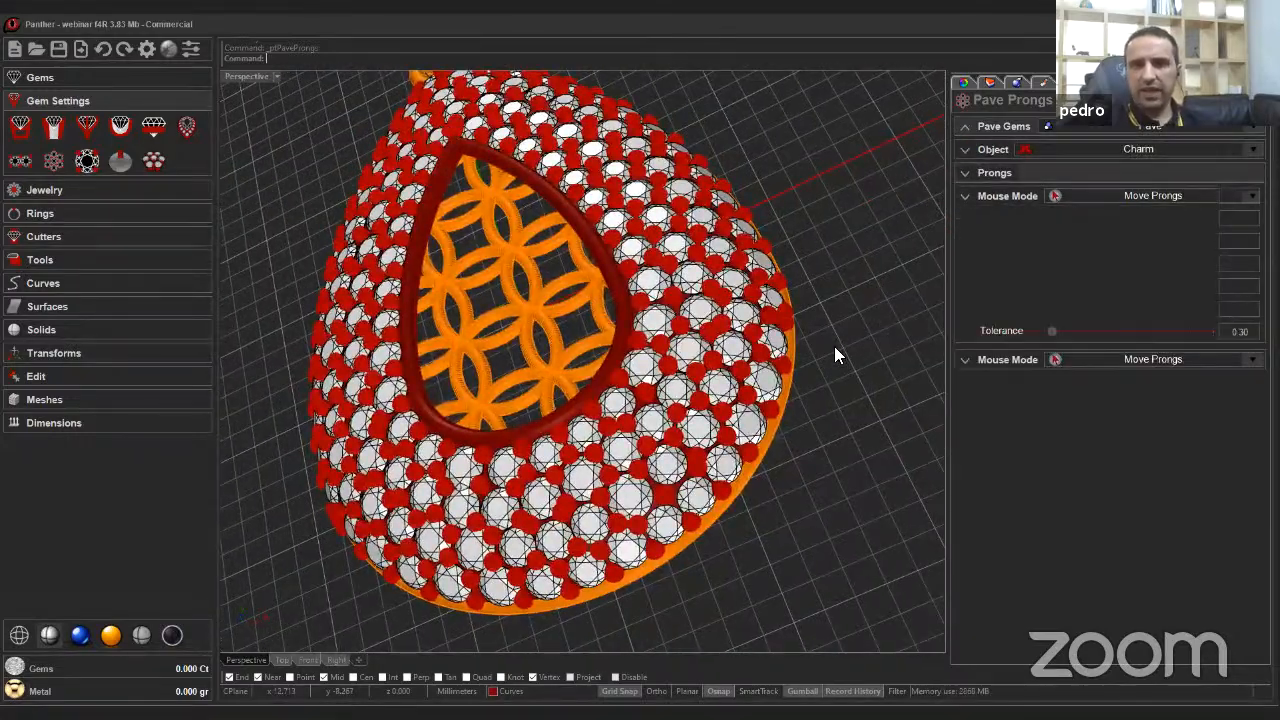
{"action": "right_click_drag", "start_coordinate": [834, 350], "coordinate": [988, 196]}
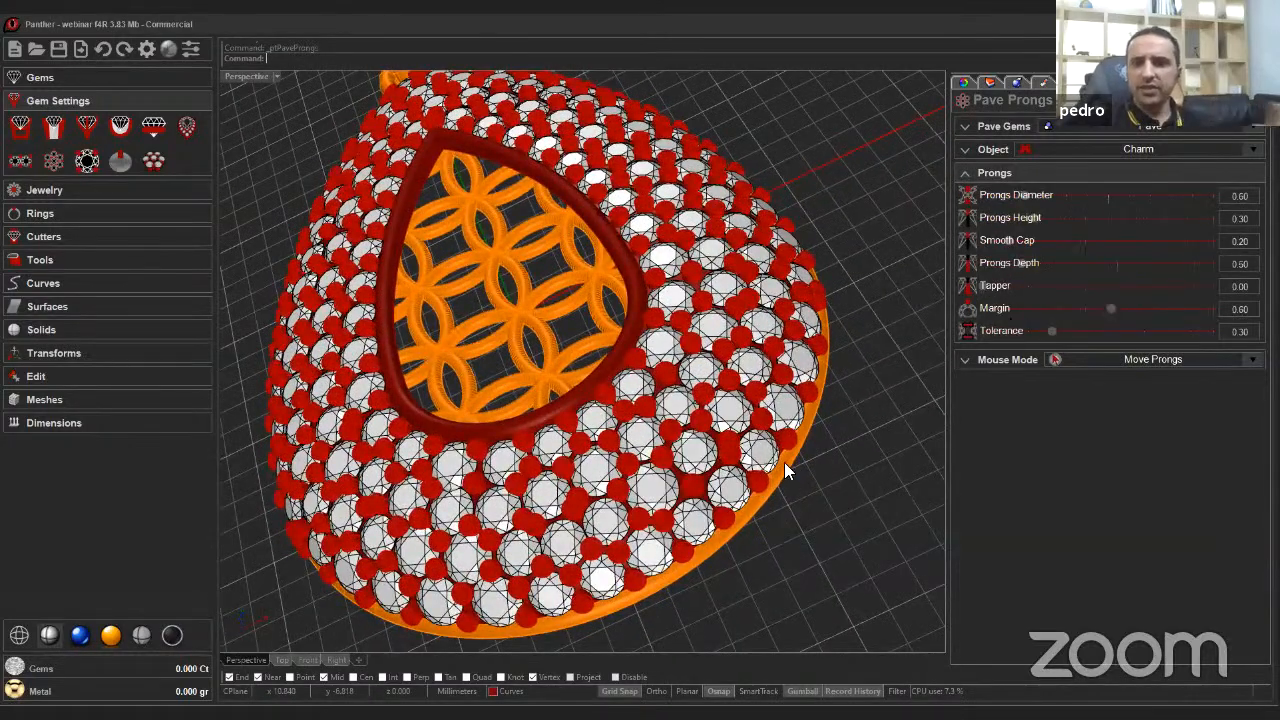
{"action": "right_click_drag", "start_coordinate": [715, 371], "coordinate": [766, 417]}
{"action": "scroll", "coordinate": [764, 412], "scroll_direction": "down", "scroll_amount": 2}
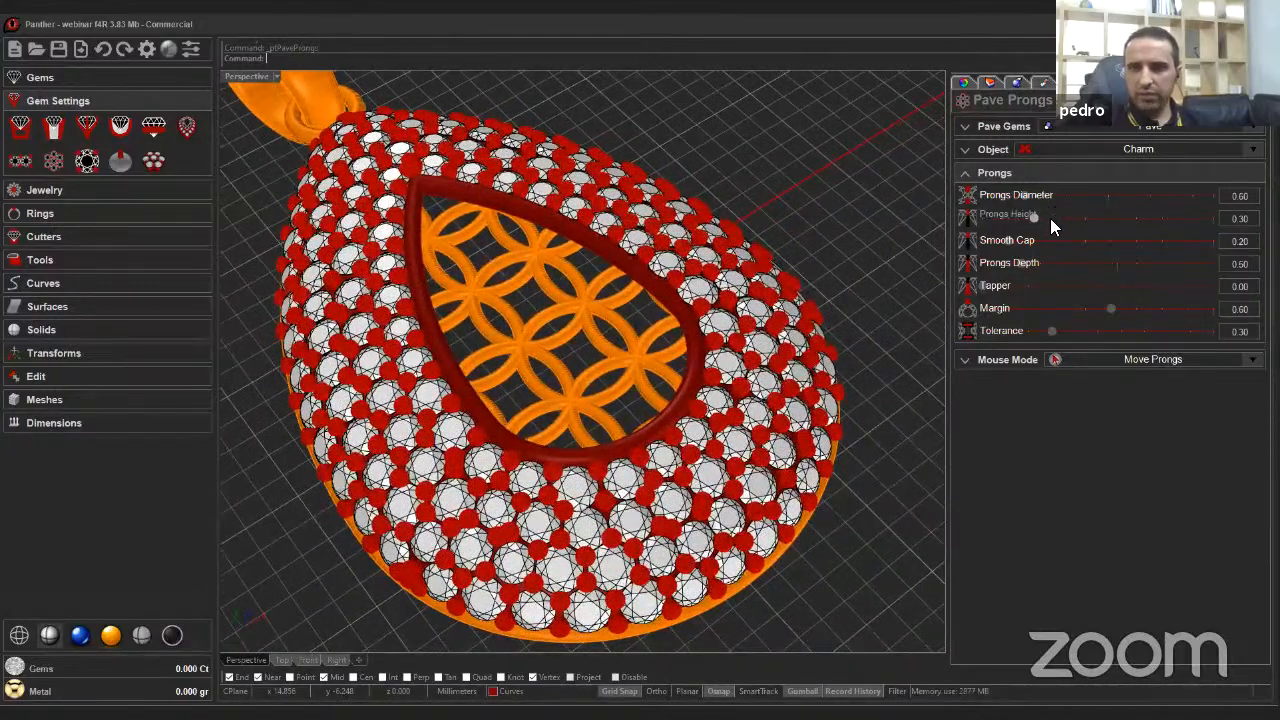
{"action": "left_click_drag", "start_coordinate": [1050, 218], "coordinate": [1030, 228]}
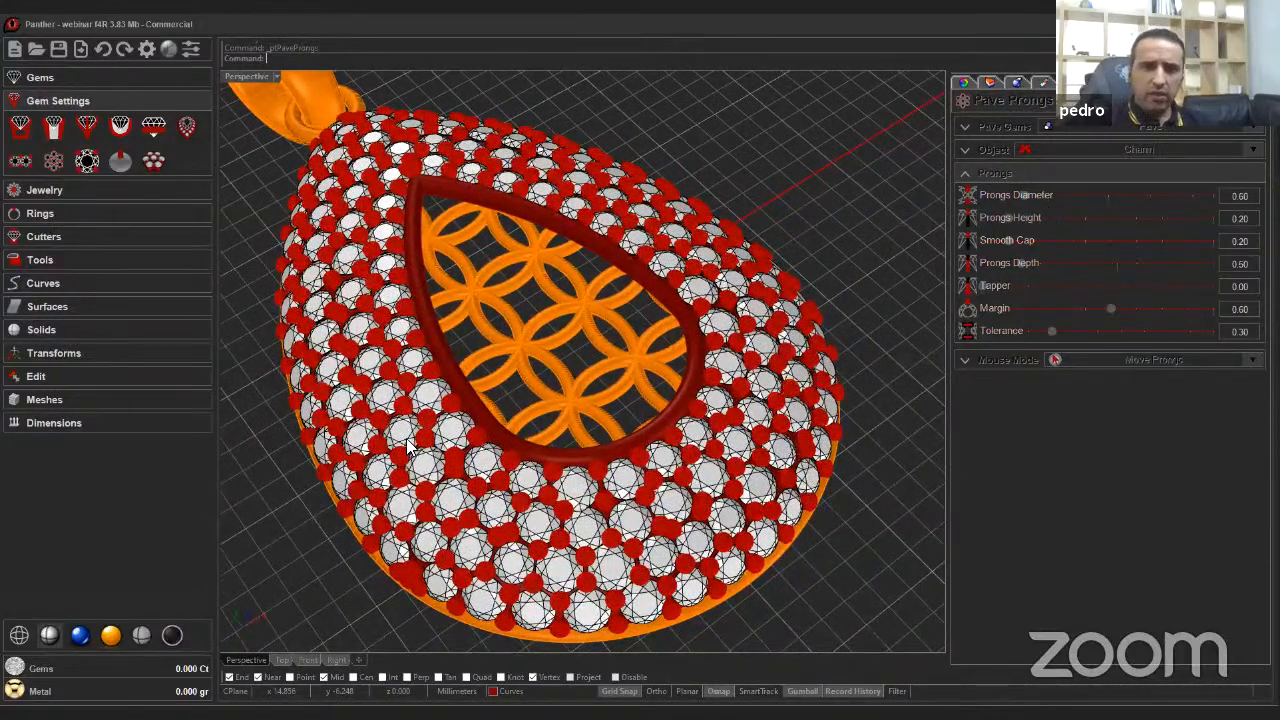
Move a prong between gems near the pendant's lower edge in Move Prongs mode.
{"action": "right_click_drag", "start_coordinate": [422, 378], "coordinate": [712, 452]}
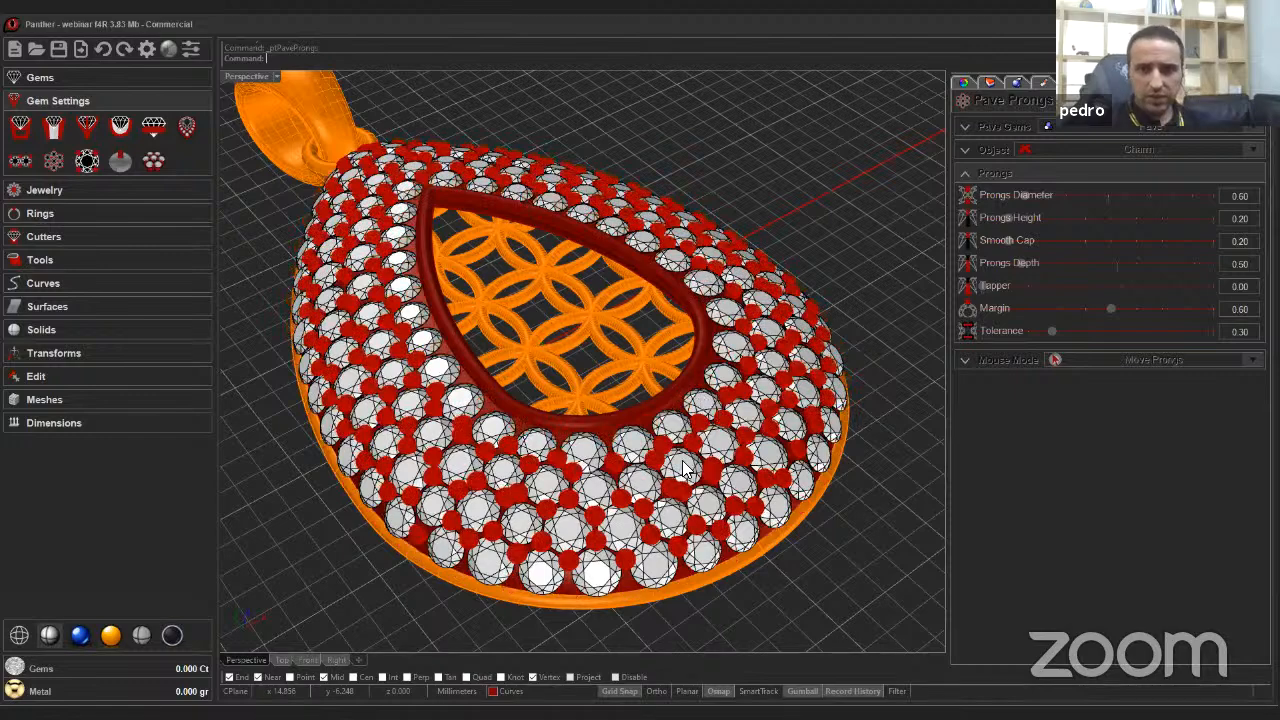
{"action": "scroll", "coordinate": [688, 442], "scroll_direction": "down", "scroll_amount": 2}
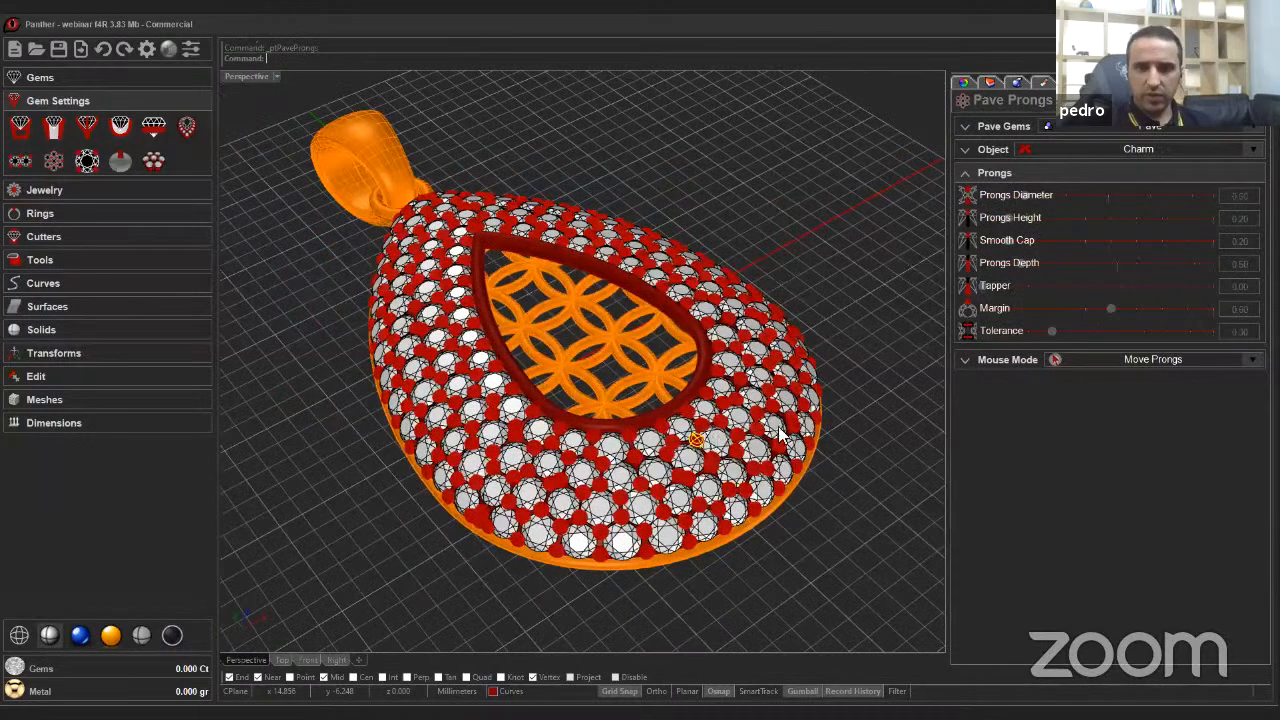
{"action": "right_click_drag", "start_coordinate": [697, 443], "coordinate": [743, 250]}
{"action": "scroll", "coordinate": [725, 424], "scroll_direction": "up", "scroll_amount": 5}
{"action": "scroll", "coordinate": [743, 258], "scroll_direction": "down", "scroll_amount": 6}
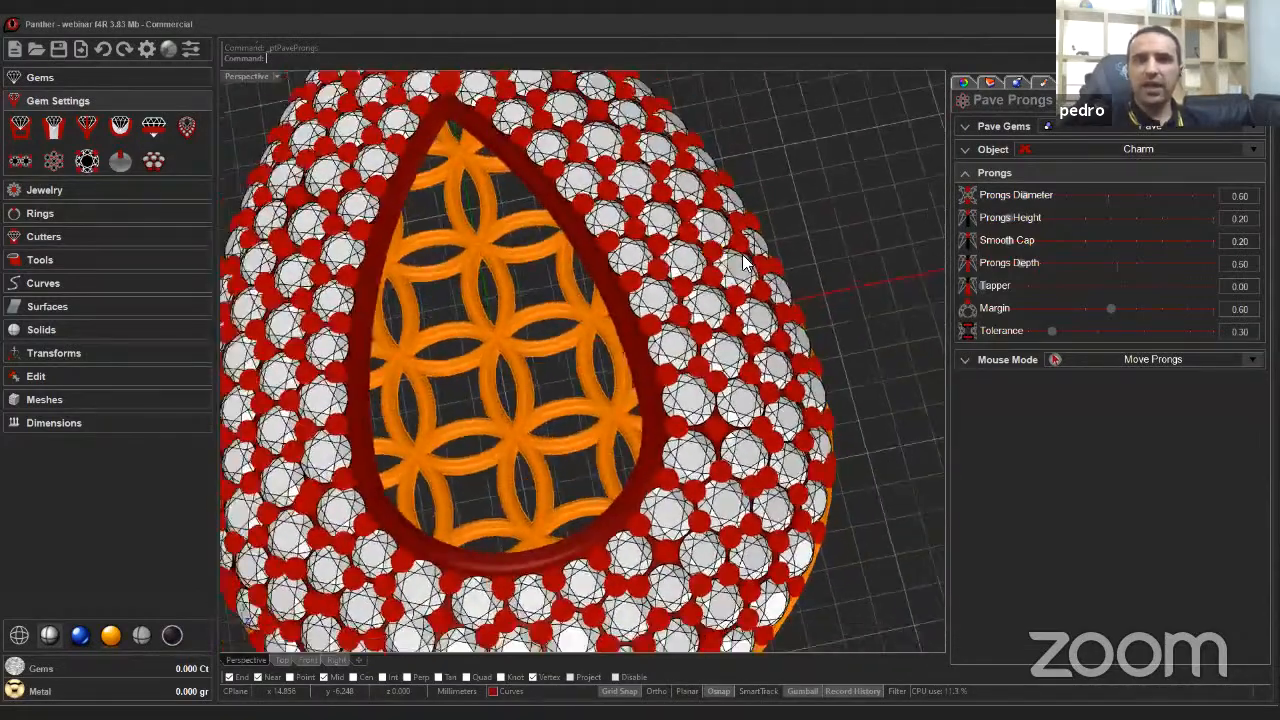
{"action": "scroll", "coordinate": [725, 284], "scroll_direction": "up", "scroll_amount": 6}
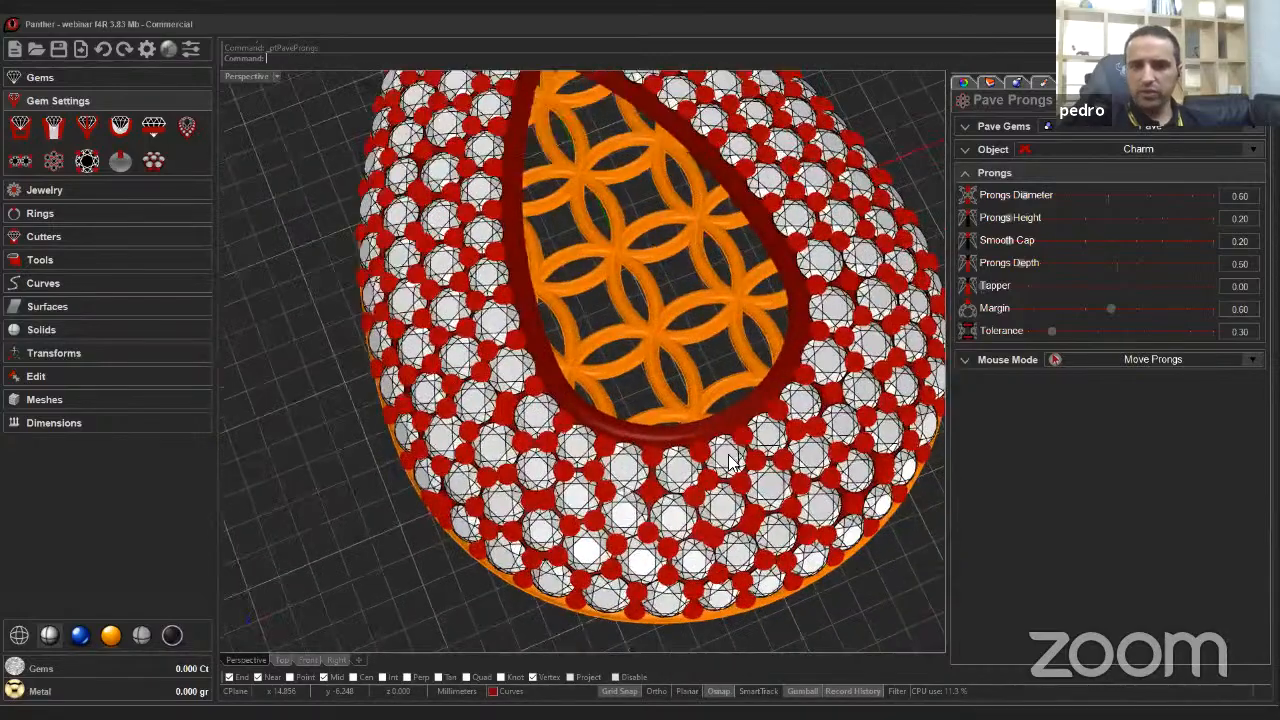
{"action": "scroll", "coordinate": [618, 440], "scroll_direction": "up", "scroll_amount": 2}
{"action": "scroll", "coordinate": [757, 450], "scroll_direction": "up", "scroll_amount": 3}
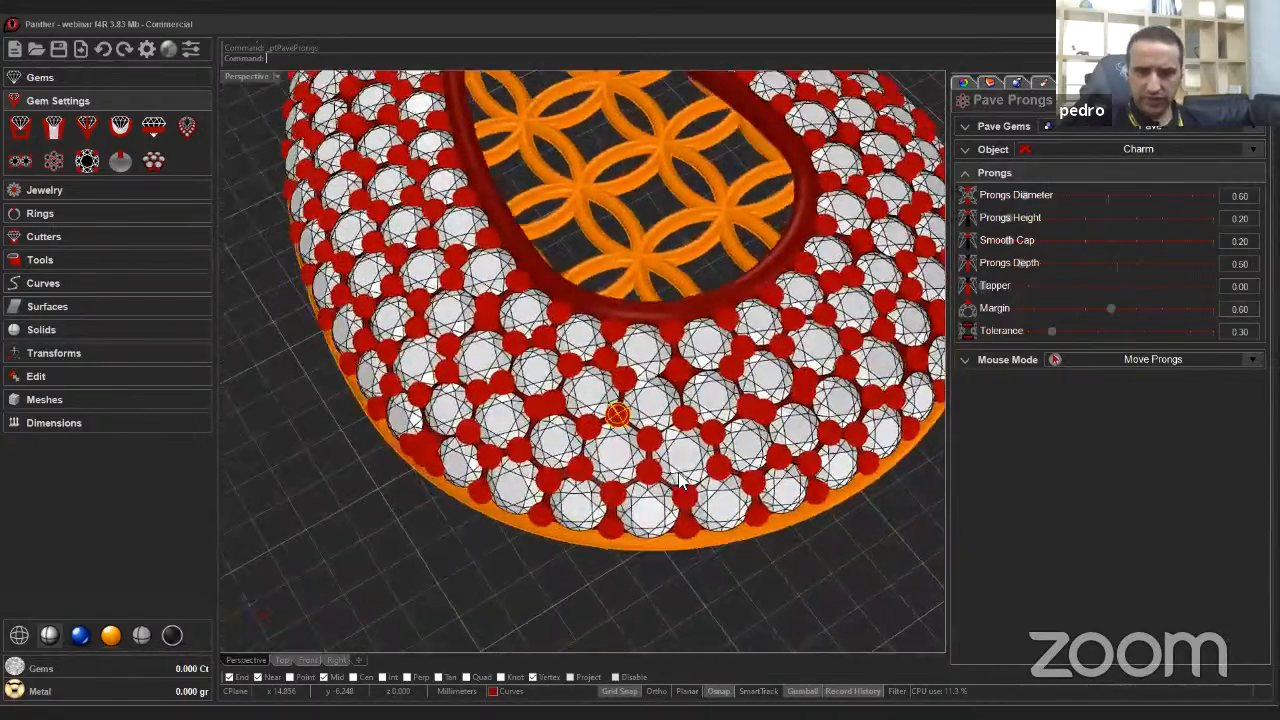
{"action": "scroll", "coordinate": [757, 447], "scroll_direction": "up", "scroll_amount": 5}
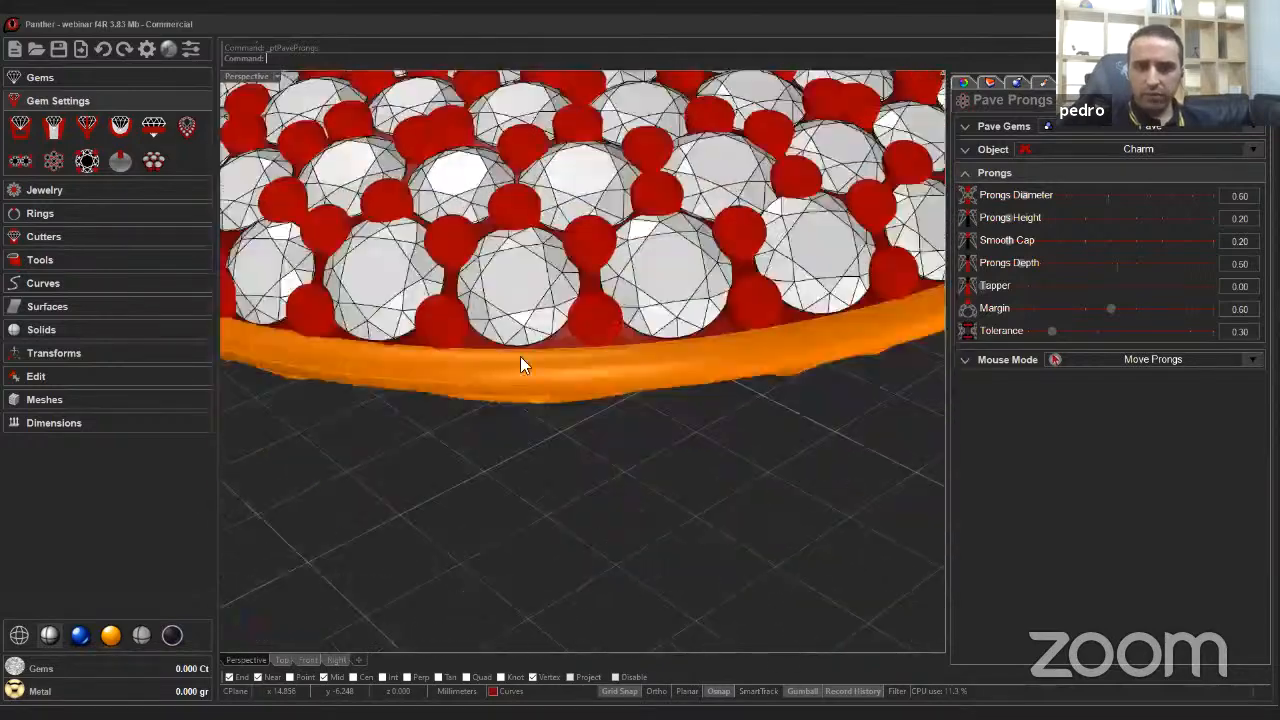
{"action": "right_click_drag", "start_coordinate": [520, 356], "coordinate": [560, 440]}
{"action": "right_click_drag", "start_coordinate": [557, 303], "coordinate": [560, 340]}
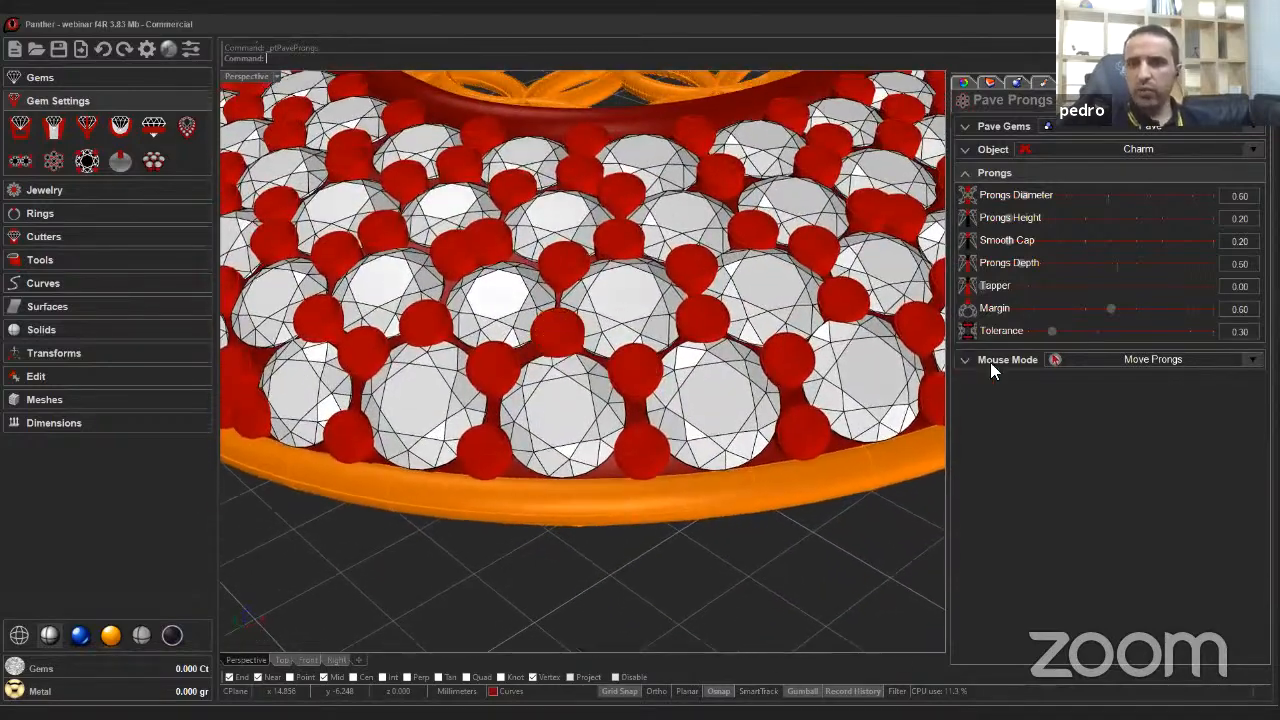
{"action": "left_click", "coordinate": [978, 358]}
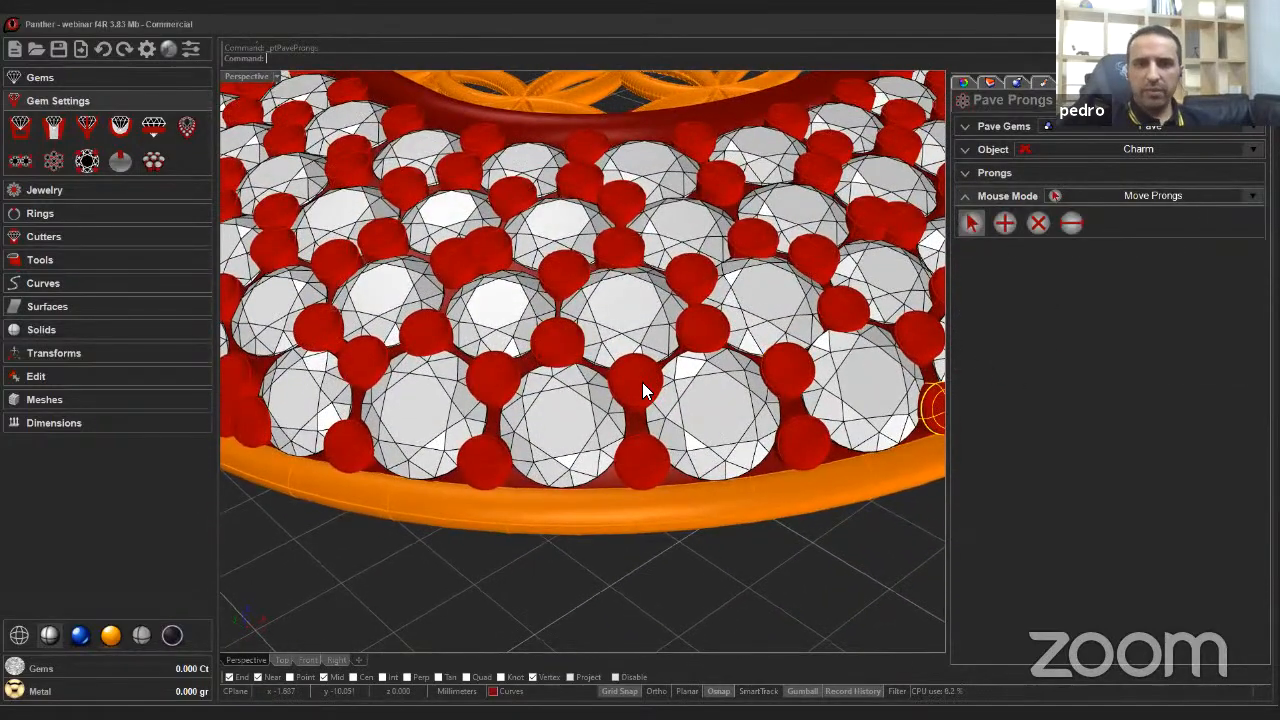
{"action": "mouse_move", "coordinate": [642, 382]}
{"action": "right_mouse_down"}
{"action": "mouse_move", "coordinate": [655, 425]}
{"action": "mouse_move", "coordinate": [700, 470]}
{"action": "mouse_move", "coordinate": [602, 344]}
{"action": "right_mouse_up"}
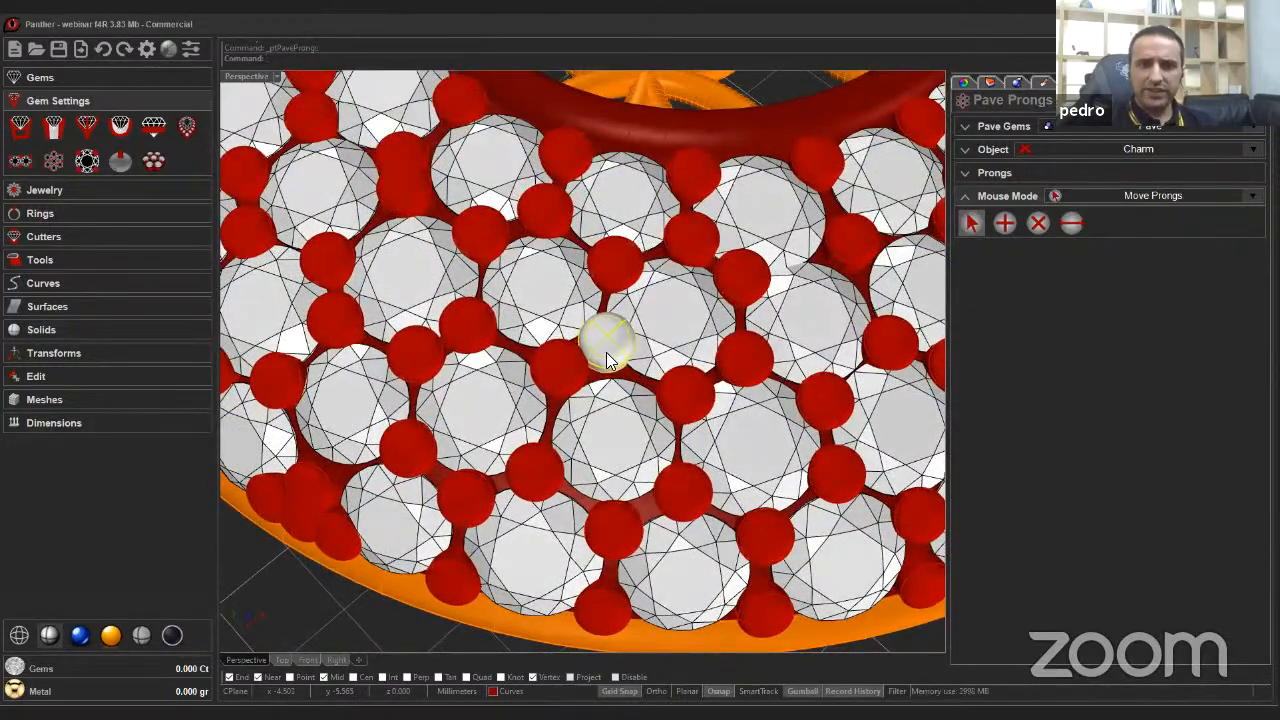
Resize and delete a crowded prong between the lower gems.
{"action": "left_click", "coordinate": [602, 354]}
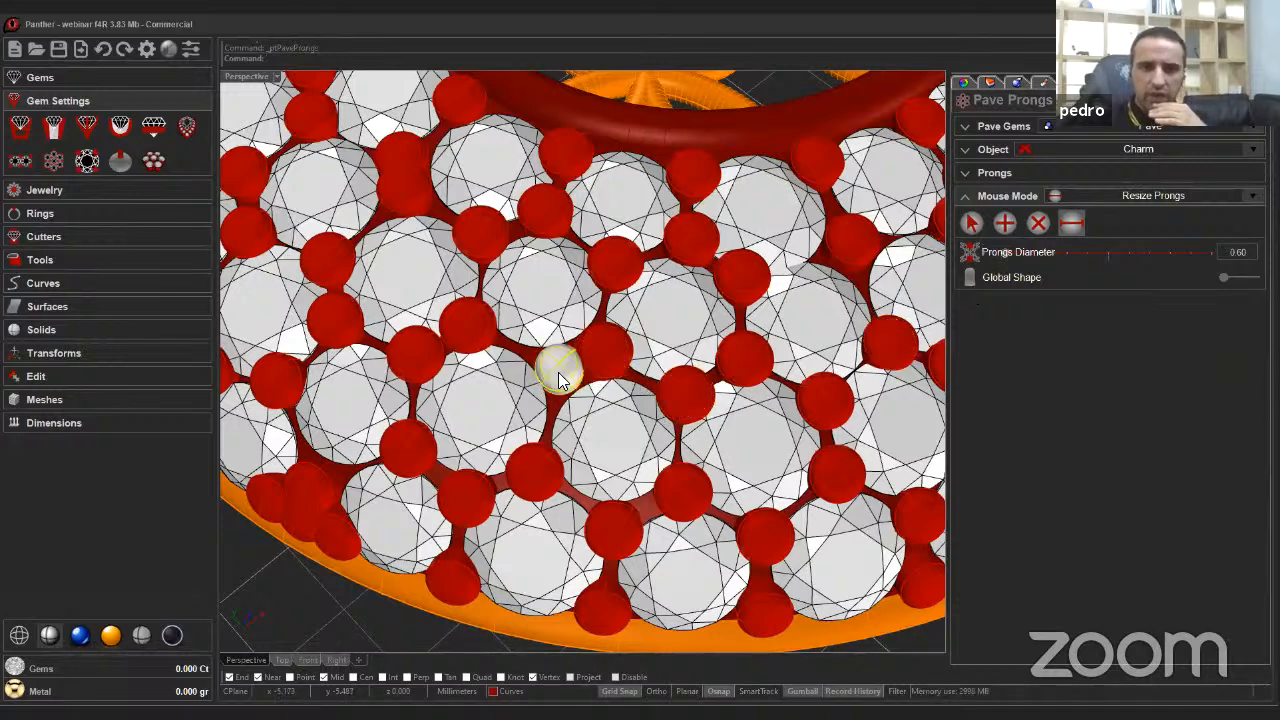
{"action": "left_click_drag", "start_coordinate": [558, 372], "coordinate": [552, 377]}
{"action": "right_click_drag", "start_coordinate": [552, 418], "coordinate": [1037, 232]}
{"action": "right_click_drag", "start_coordinate": [682, 412], "coordinate": [632, 390]}
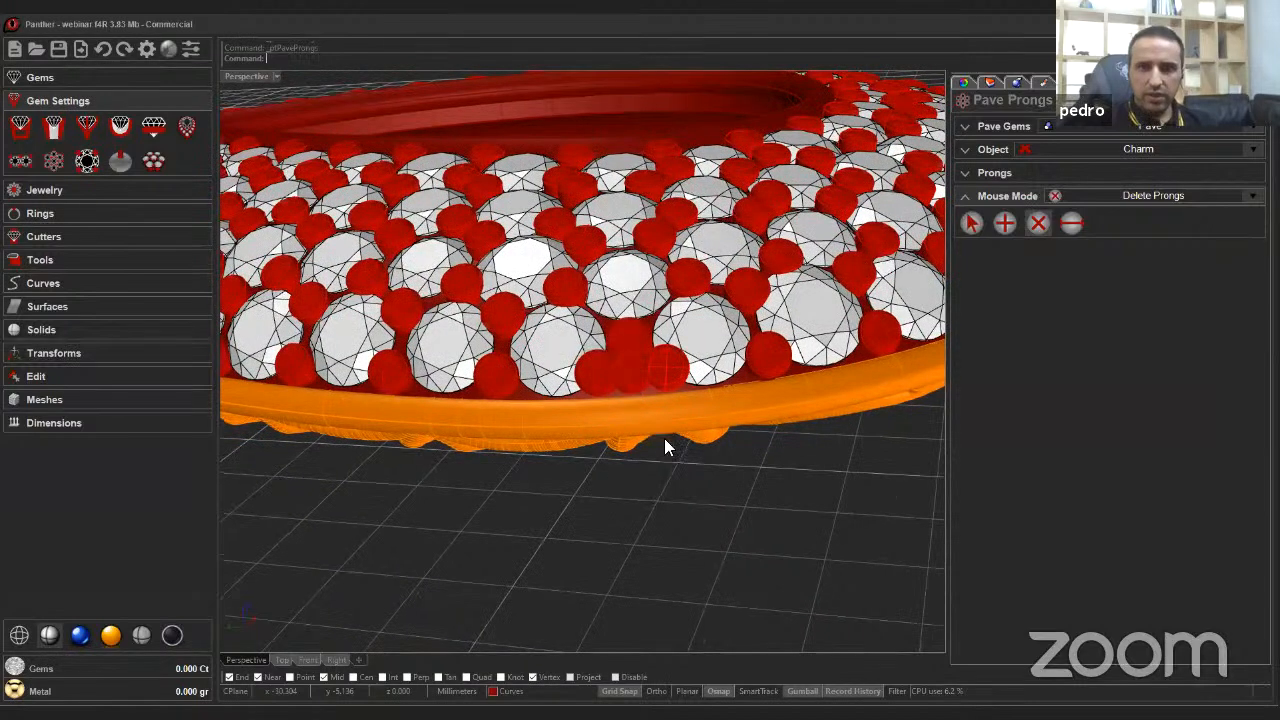
{"action": "right_click_drag", "start_coordinate": [664, 438], "coordinate": [626, 466]}
{"action": "left_click_drag", "start_coordinate": [626, 466], "coordinate": [630, 460]}
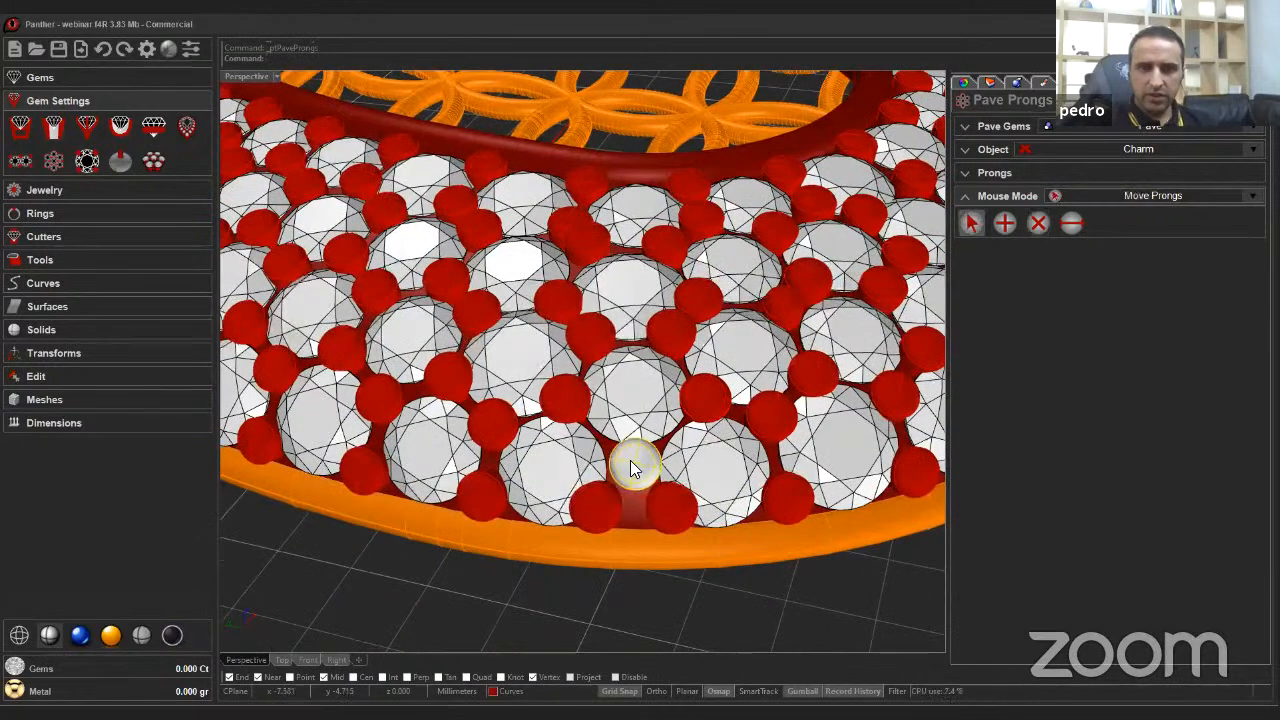
Move prongs into the gaps between the lower gems.
{"action": "right_click_drag", "start_coordinate": [644, 464], "coordinate": [684, 464]}
{"action": "scroll", "coordinate": [684, 464], "scroll_direction": "up", "scroll_amount": 10}
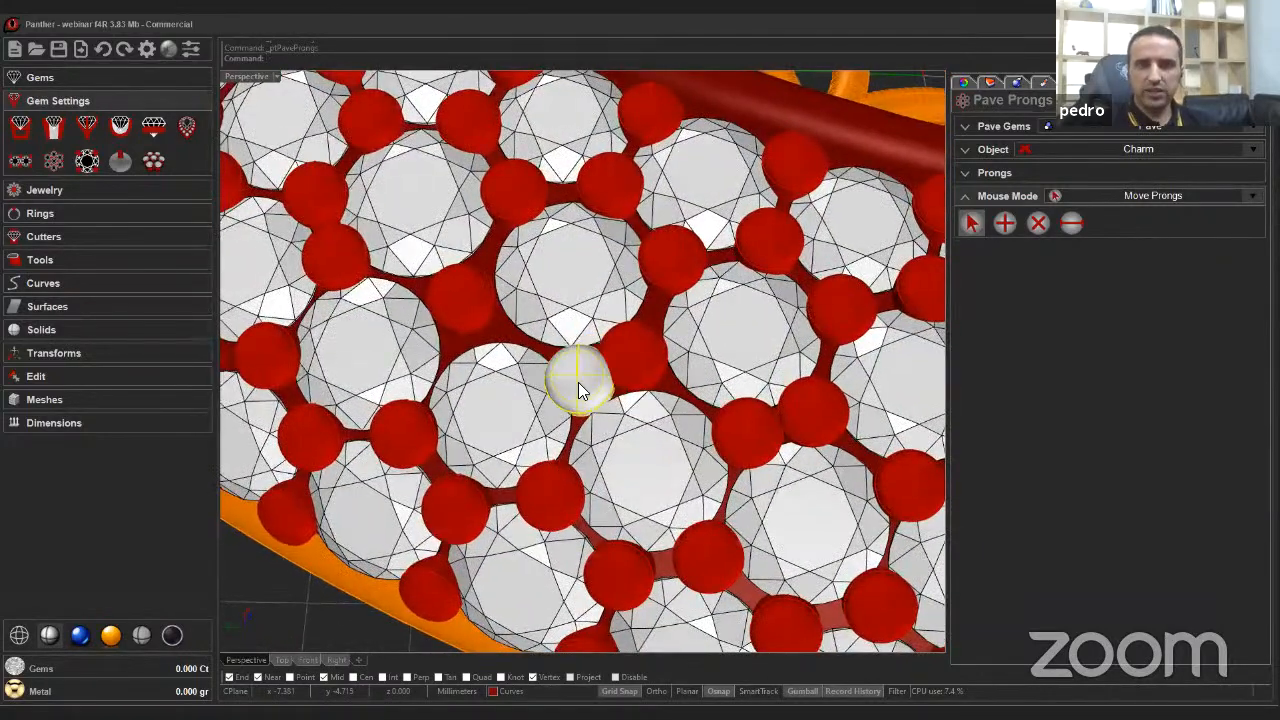
{"action": "left_click_drag", "start_coordinate": [578, 382], "coordinate": [646, 358]}
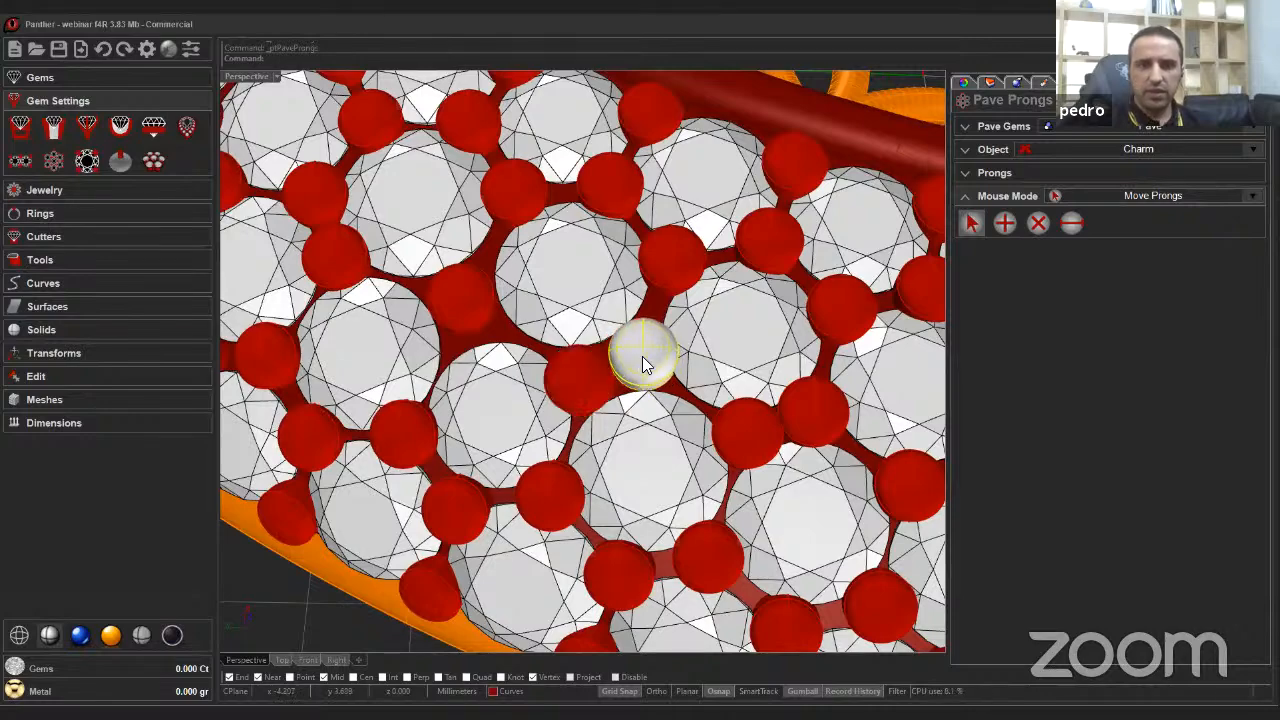
{"action": "right_click_drag", "start_coordinate": [685, 436], "coordinate": [720, 440]}
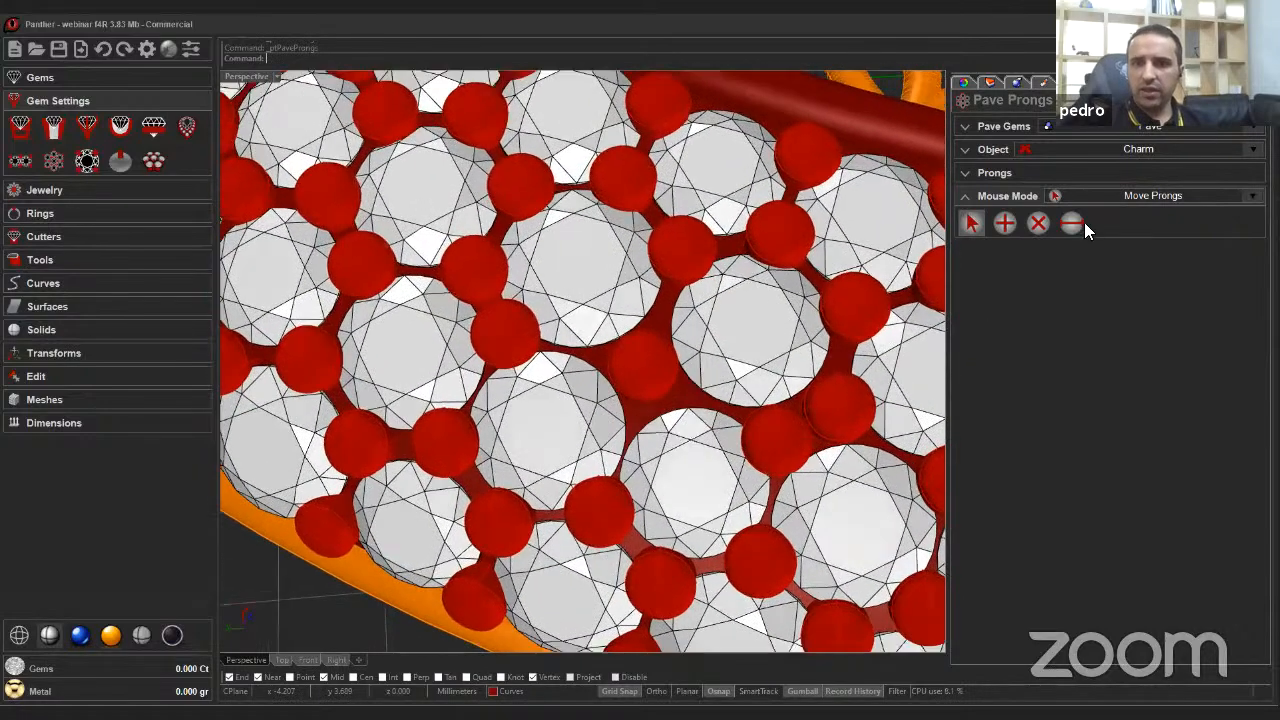
{"action": "left_click", "coordinate": [1071, 224]}
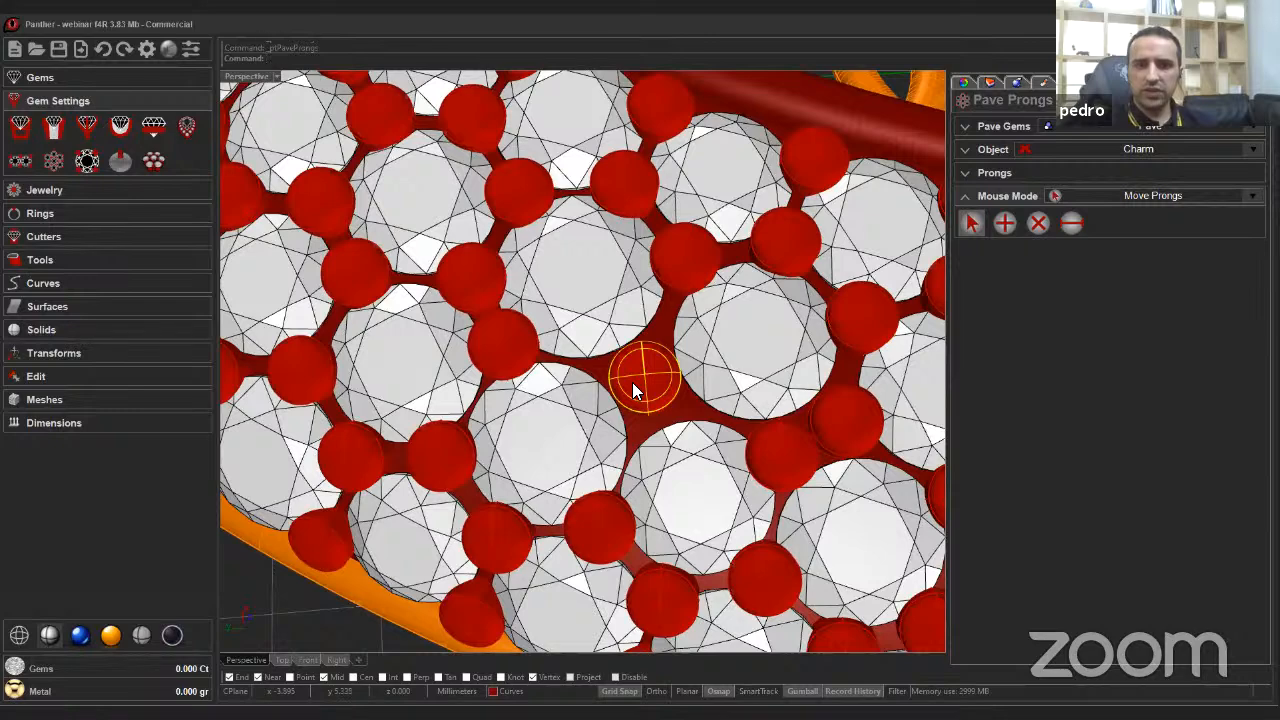
{"action": "left_click_drag", "start_coordinate": [632, 382], "coordinate": [654, 346]}
{"action": "left_click", "coordinate": [1071, 224]}
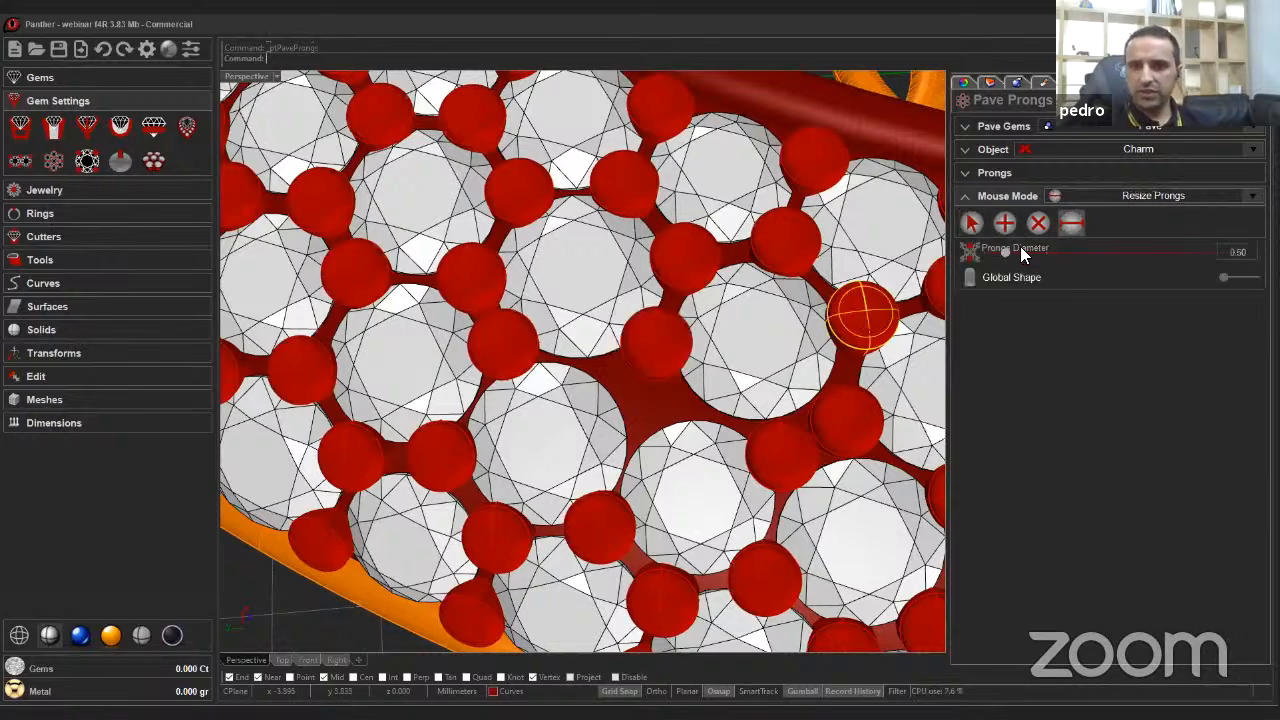
{"action": "left_click", "coordinate": [1005, 224]}
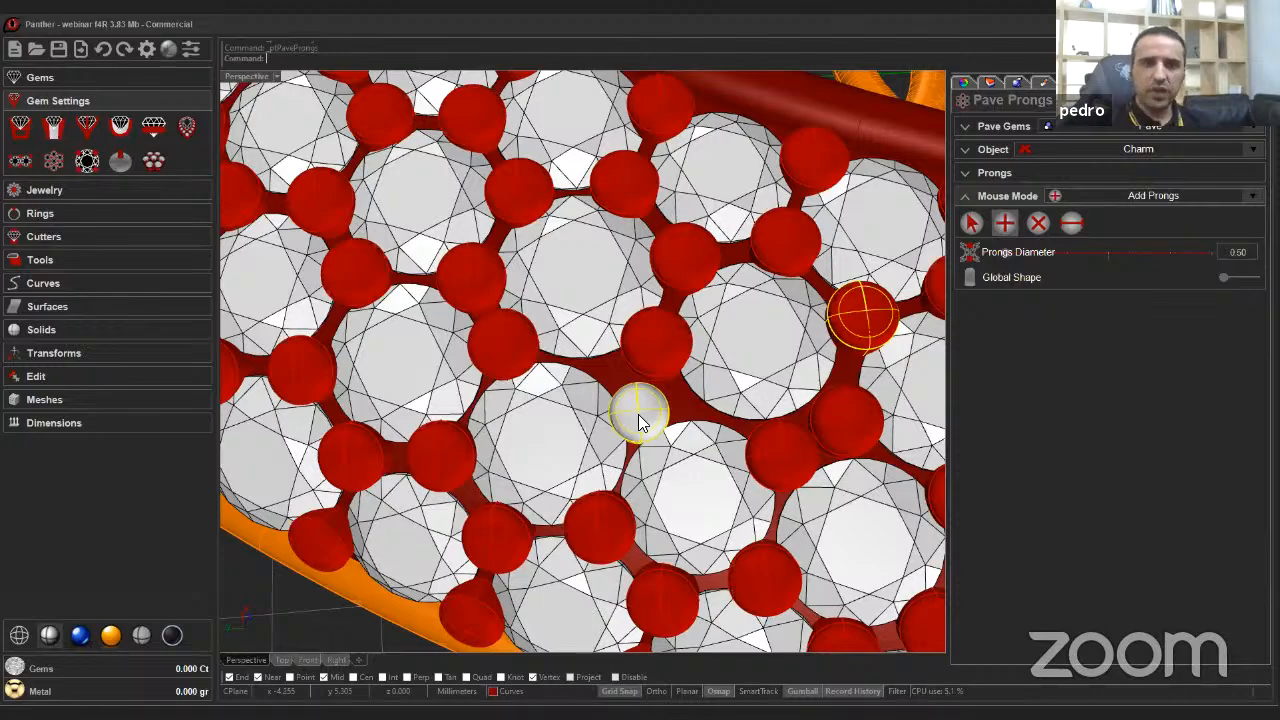
{"action": "scroll", "coordinate": [640, 422], "scroll_direction": "down", "scroll_amount": 6}
{"action": "scroll", "coordinate": [667, 435], "scroll_direction": "up", "scroll_amount": 2}
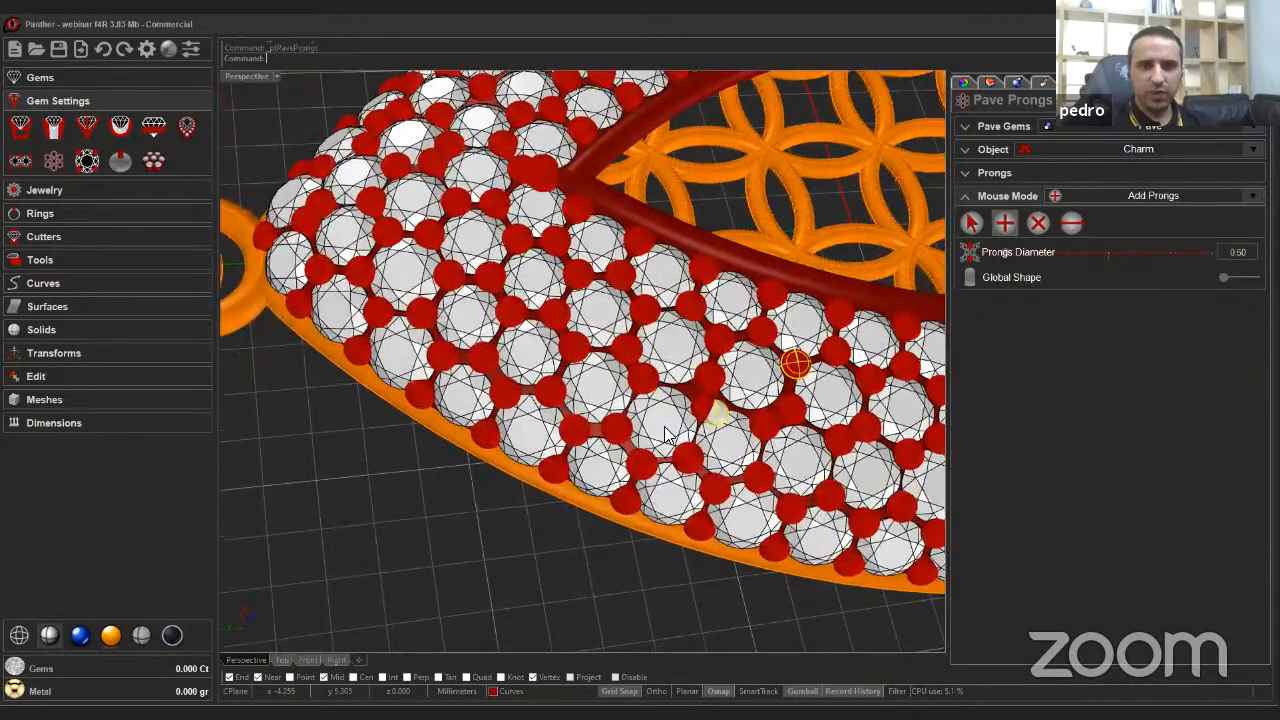
{"action": "right_click_drag", "start_coordinate": [667, 435], "coordinate": [679, 547]}
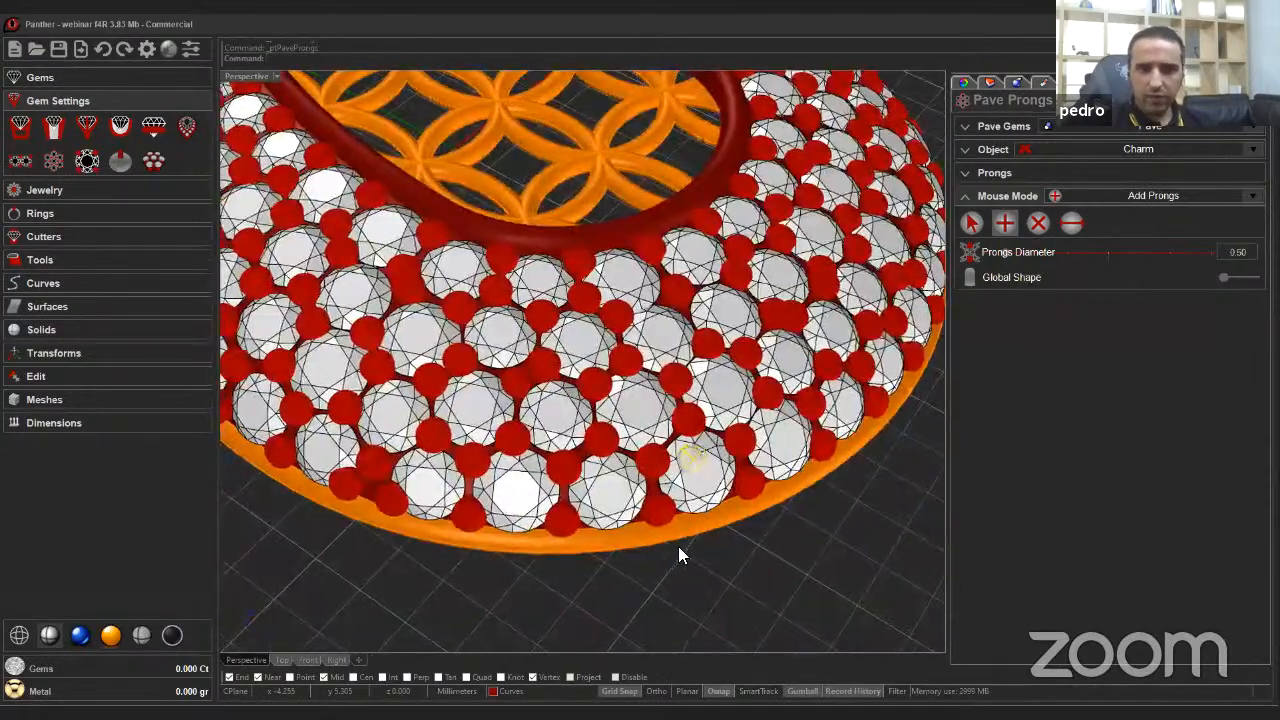
Move a prong between gems on the lower right of the pendant.
{"action": "left_click", "coordinate": [971, 223]}
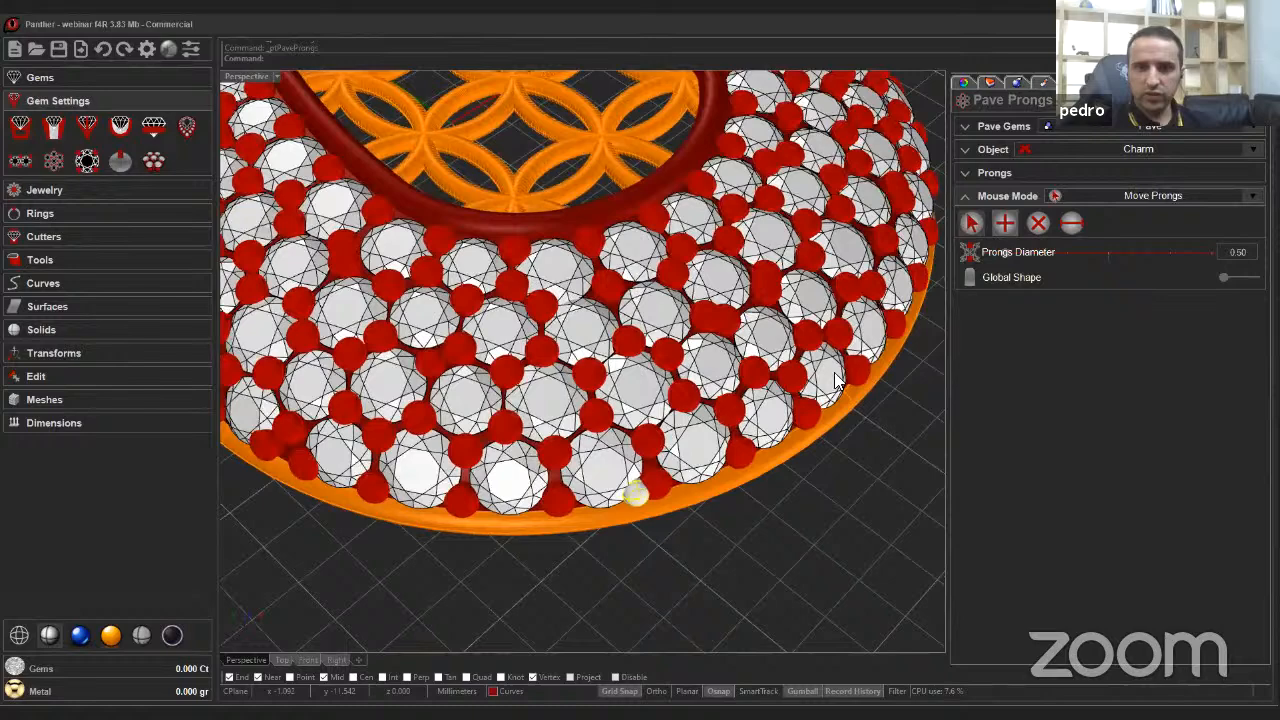
{"action": "left_click", "coordinate": [790, 422]}
{"action": "scroll", "coordinate": [620, 446], "scroll_direction": "up", "scroll_amount": 5}
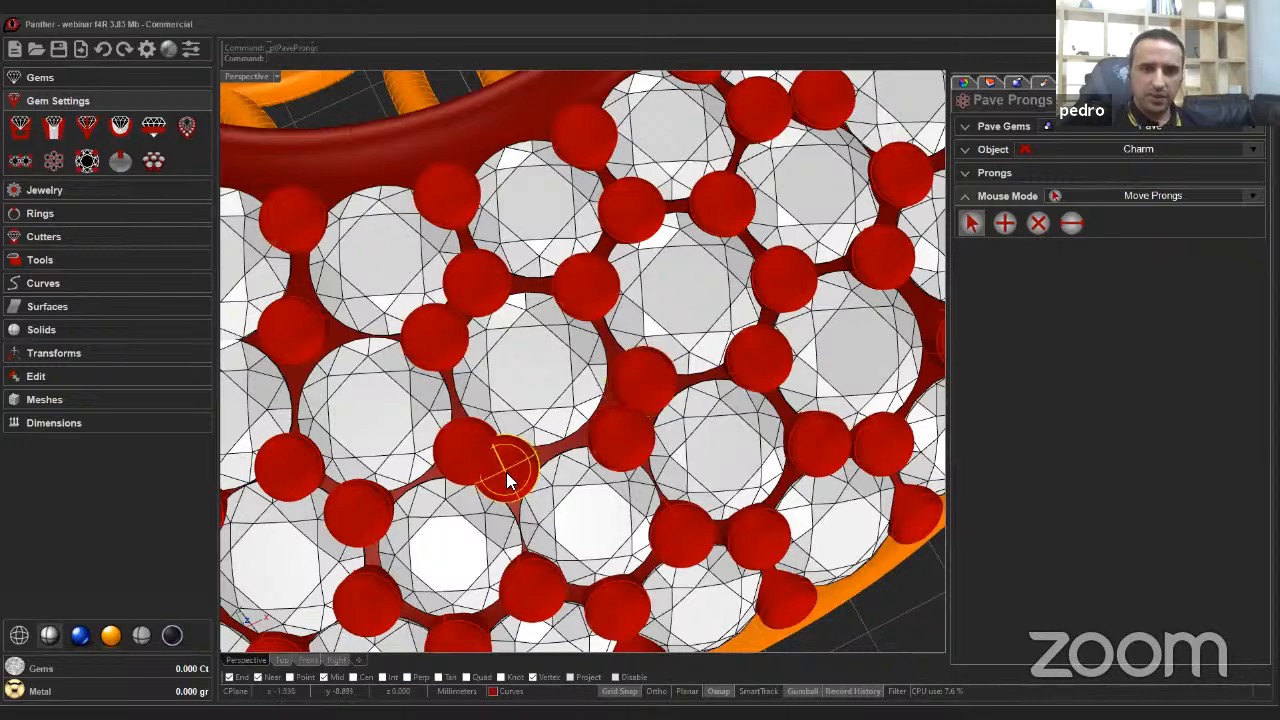
{"action": "mouse_move", "coordinate": [502, 460]}
{"action": "right_mouse_down"}
{"action": "mouse_move", "coordinate": [548, 448]}
{"action": "mouse_move", "coordinate": [536, 474]}
{"action": "mouse_move", "coordinate": [510, 470]}
{"action": "right_mouse_up"}
{"action": "left_click_drag", "start_coordinate": [510, 470], "coordinate": [480, 462]}
Delete a misplaced prong and add a new prong between the neighbouring gems.
{"action": "left_click", "coordinate": [1038, 223]}
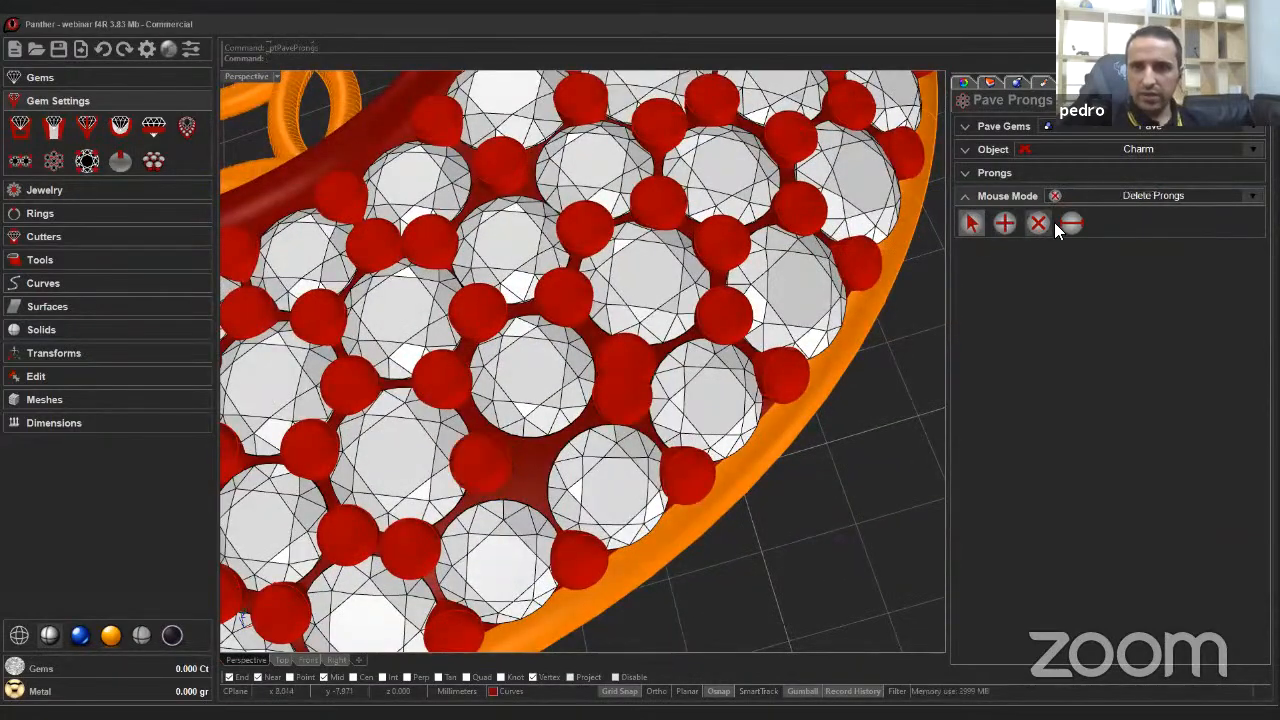
{"action": "left_click", "coordinate": [530, 498]}
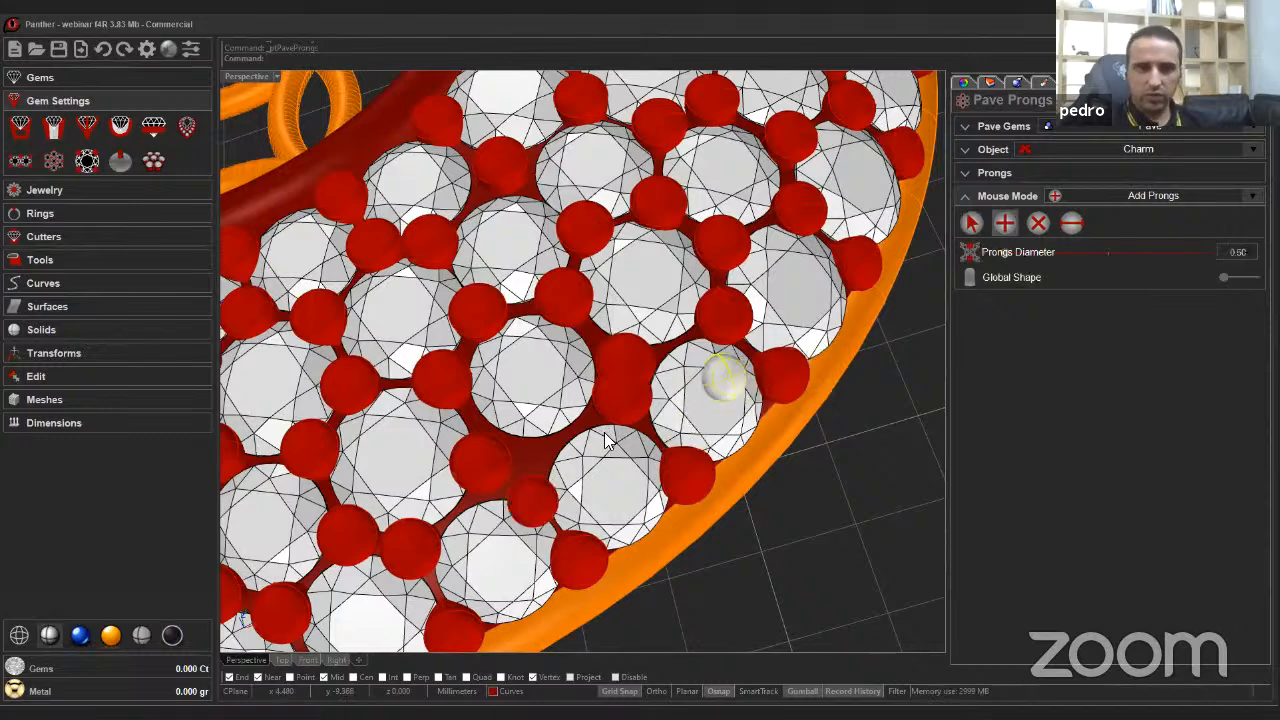
{"action": "left_click", "coordinate": [537, 449]}
Move prongs to even their spacing between gems near the pendant's right edge.
{"action": "left_click", "coordinate": [971, 223]}
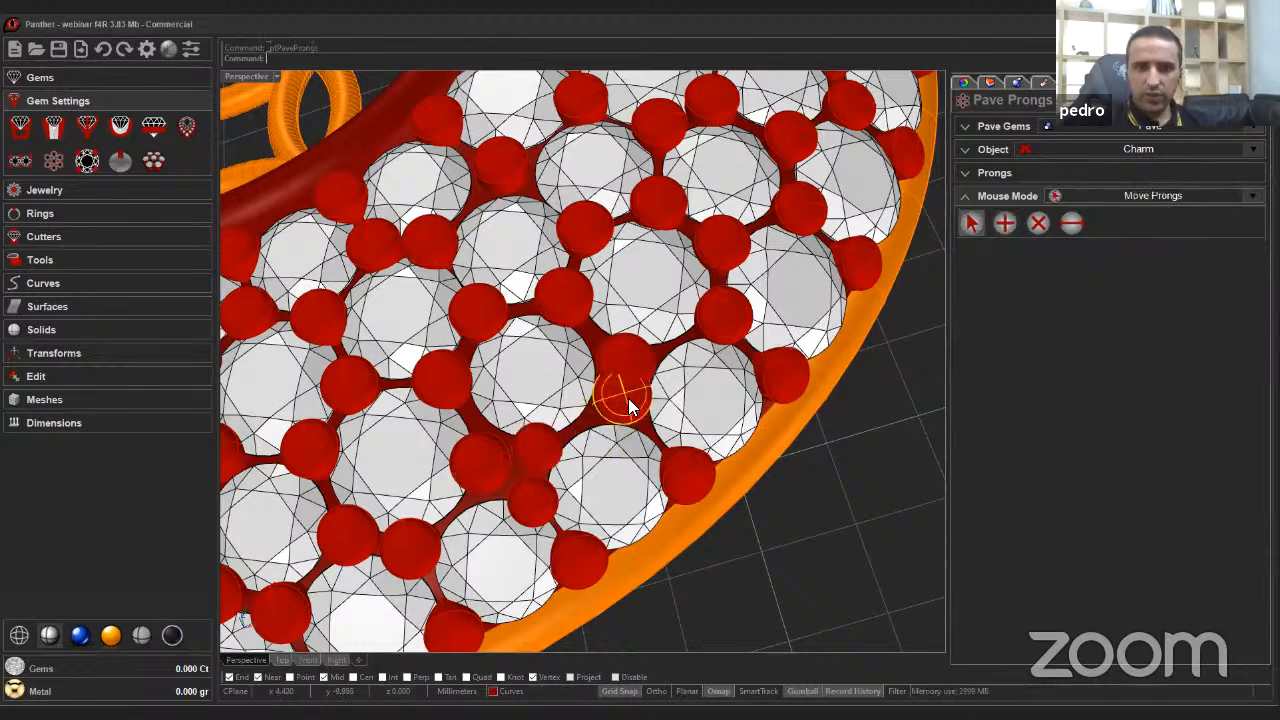
{"action": "left_click_drag", "start_coordinate": [628, 398], "coordinate": [616, 354]}
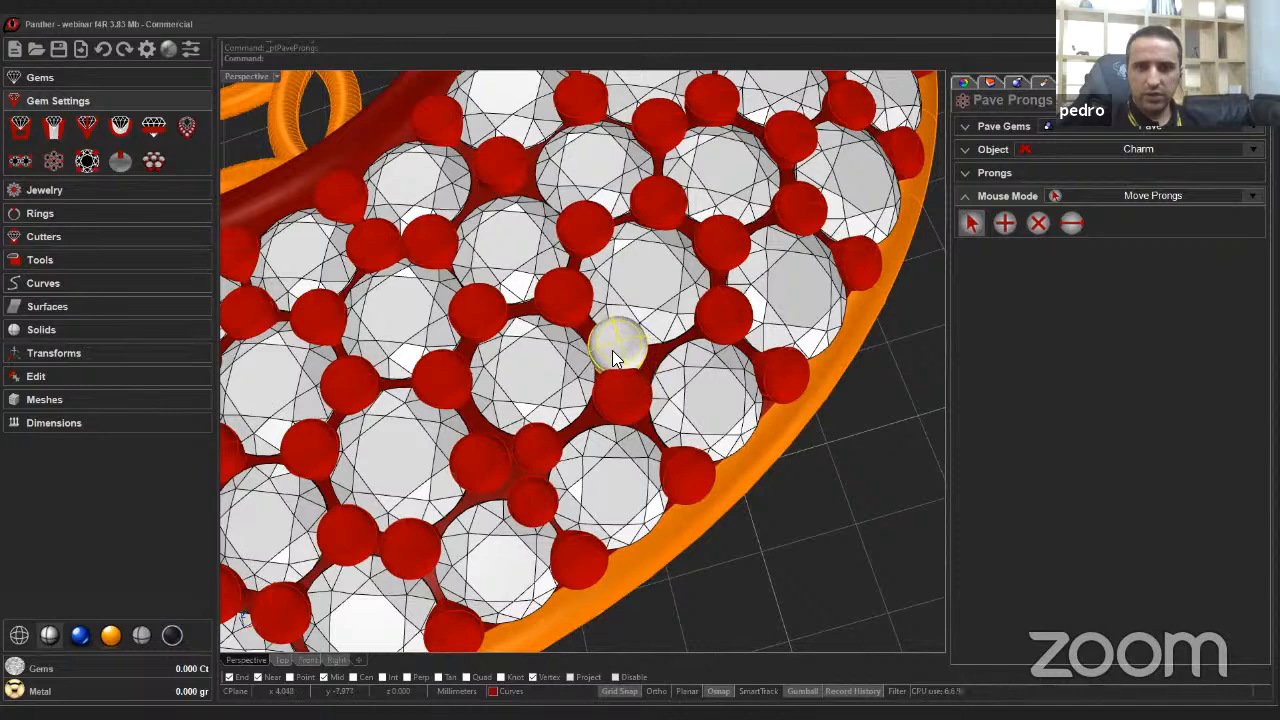
{"action": "left_click_drag", "start_coordinate": [624, 394], "coordinate": [636, 404]}
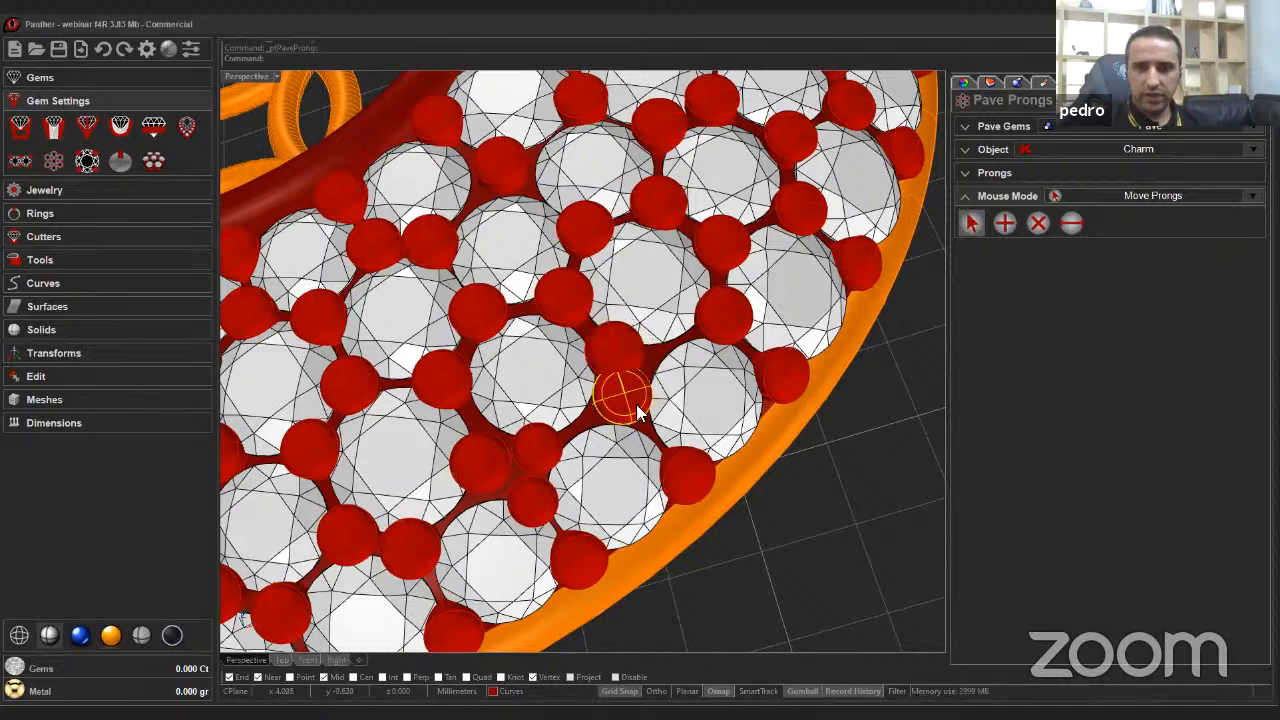
{"action": "scroll", "coordinate": [624, 442], "scroll_direction": "down", "scroll_amount": 2}
{"action": "scroll", "coordinate": [624, 442], "scroll_direction": "down", "scroll_amount": 2}
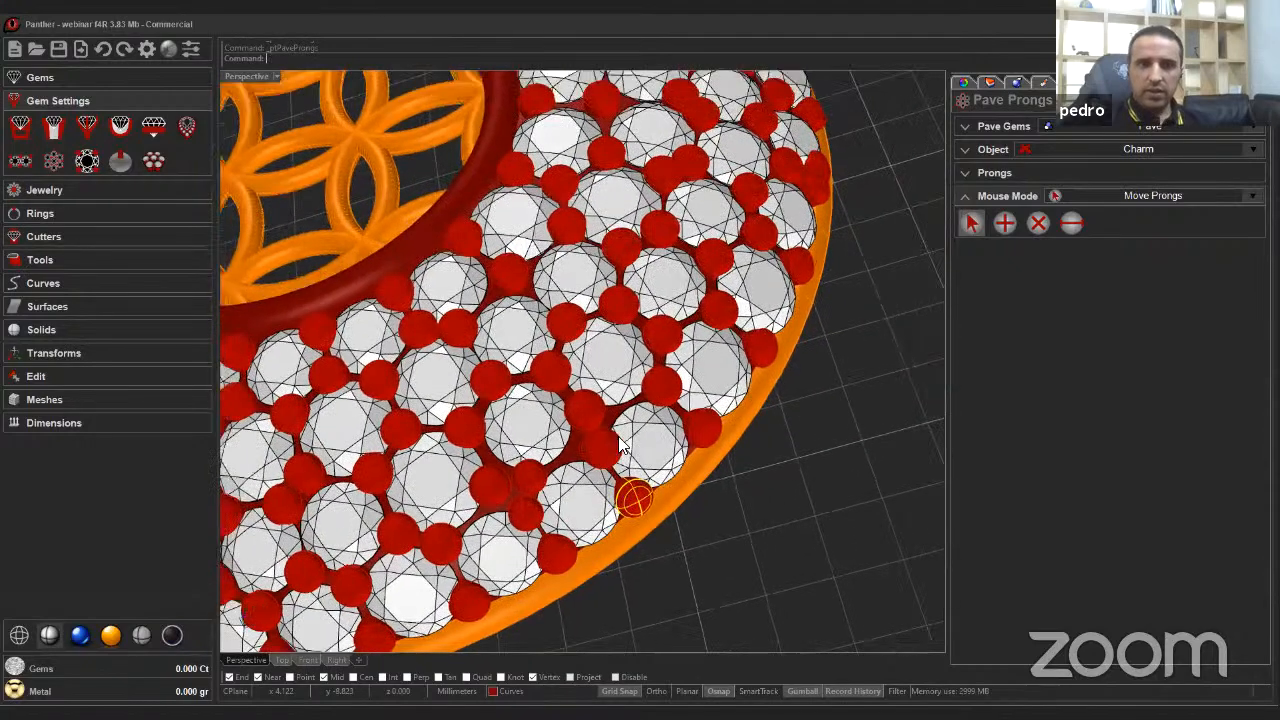
{"action": "scroll", "coordinate": [598, 350], "scroll_direction": "up", "scroll_amount": 6}
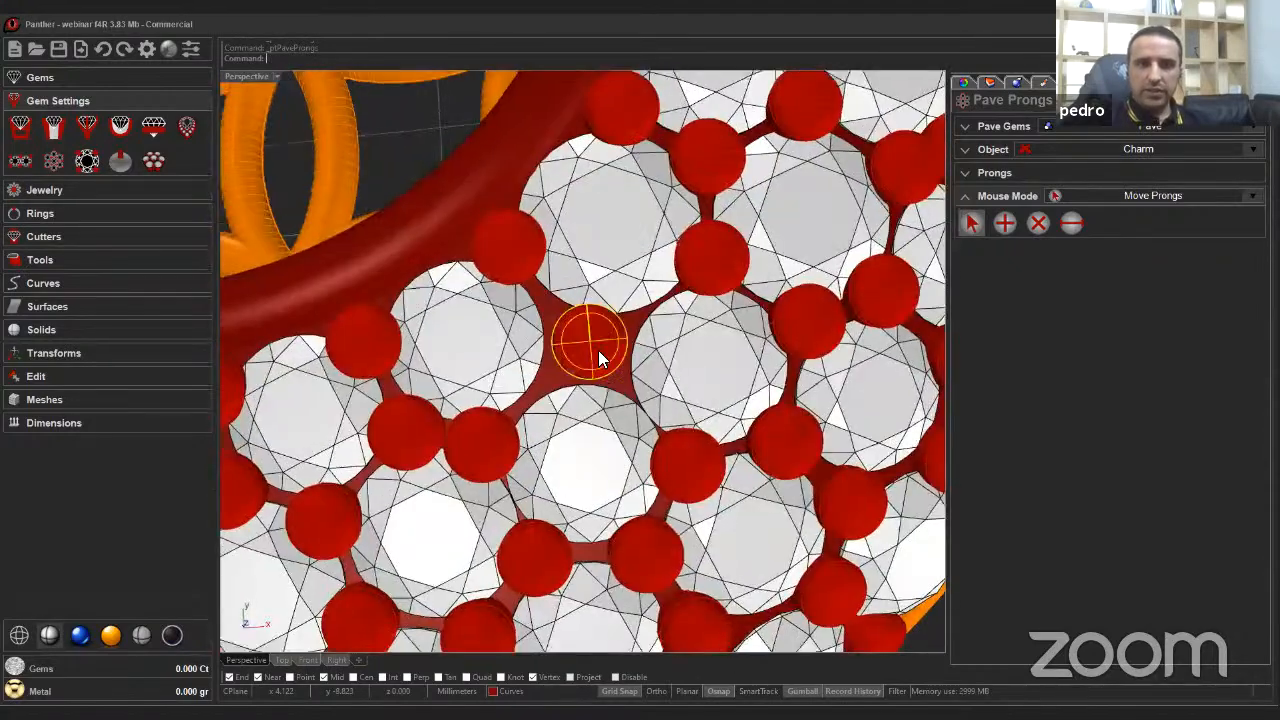
{"action": "left_click_drag", "start_coordinate": [598, 350], "coordinate": [554, 346]}
Add a prong between gems next to the inner rim on the pendant's right side.
{"action": "left_click", "coordinate": [1005, 222]}
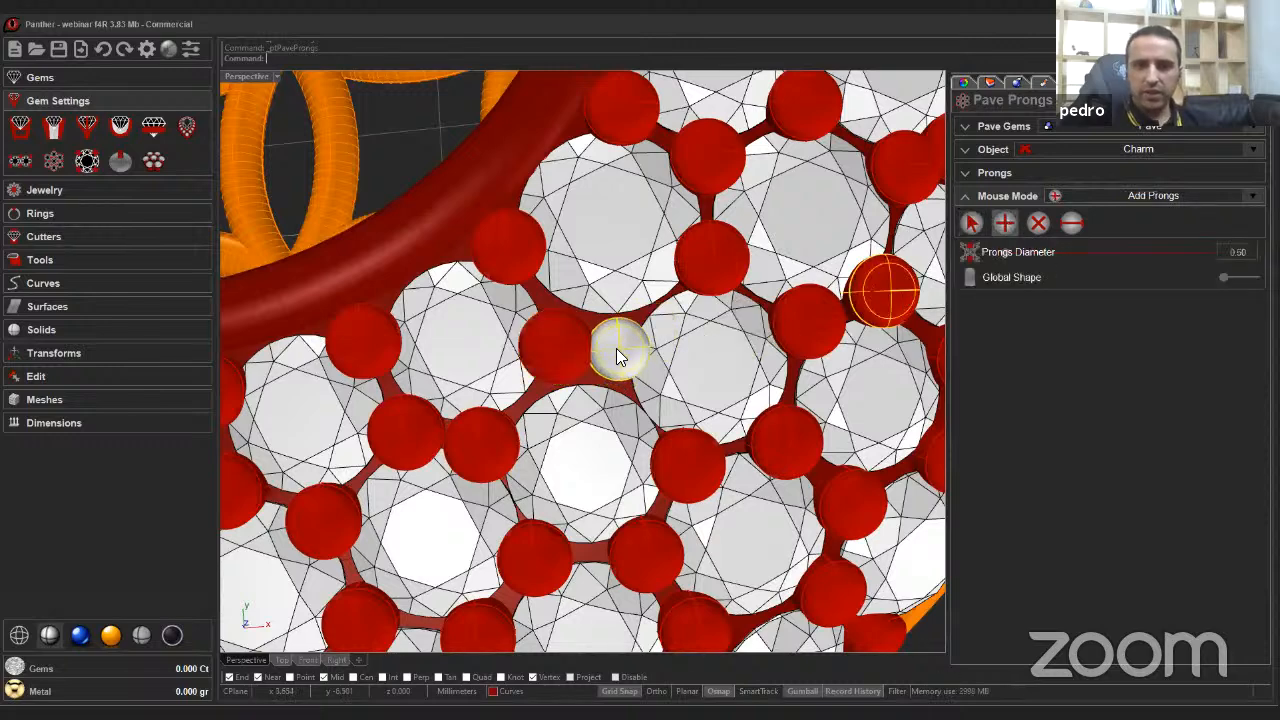
{"action": "scroll", "coordinate": [616, 348], "scroll_direction": "down", "scroll_amount": 5}
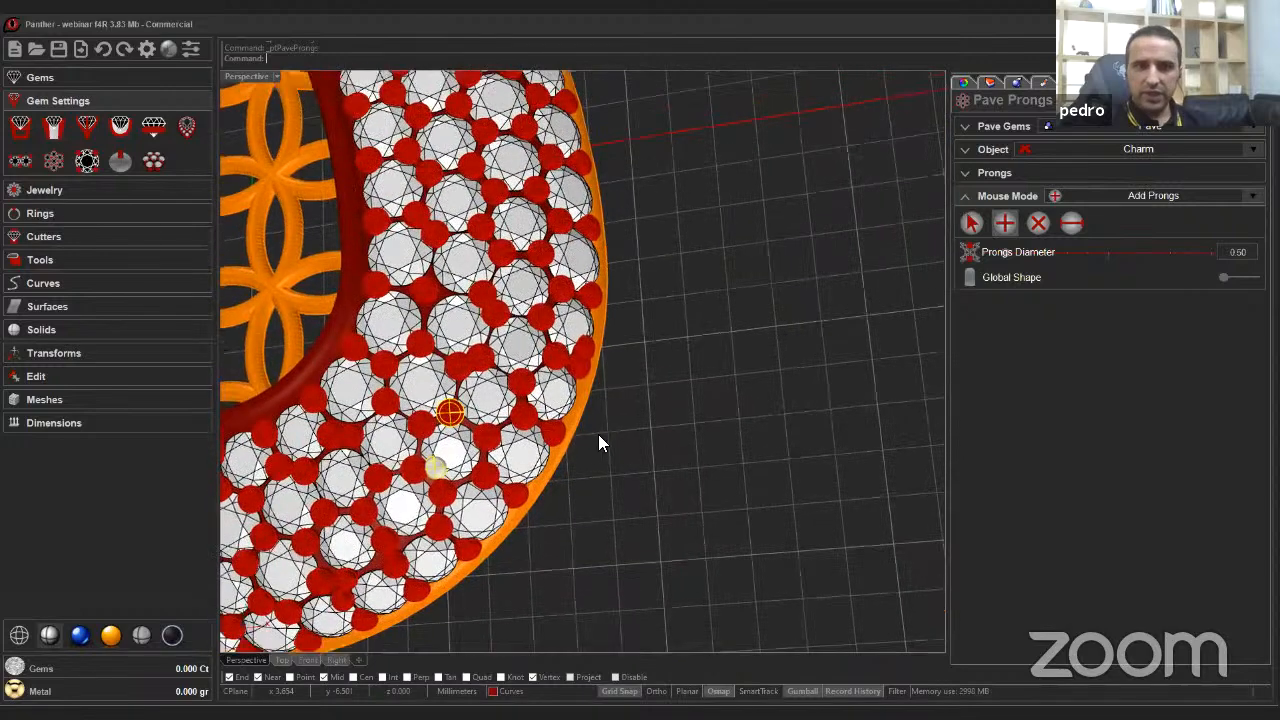
{"action": "scroll", "coordinate": [596, 455], "scroll_direction": "up", "scroll_amount": 3}
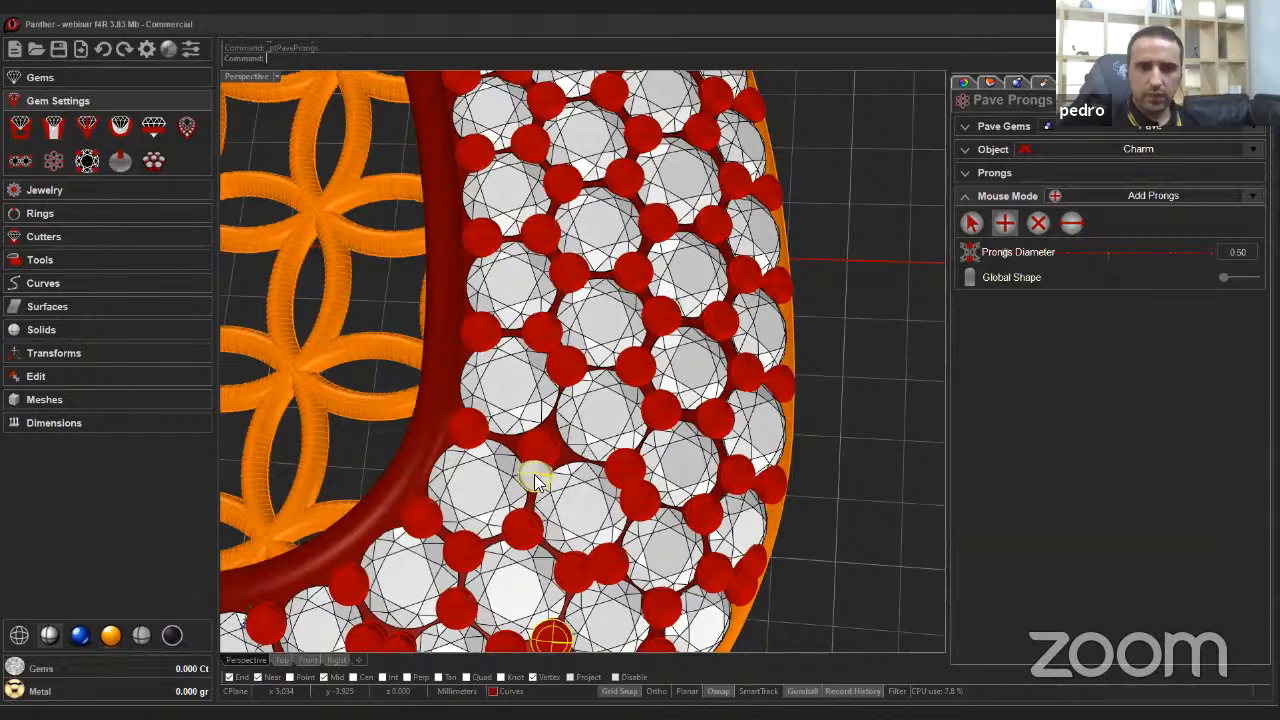
{"action": "left_click", "coordinate": [549, 435]}
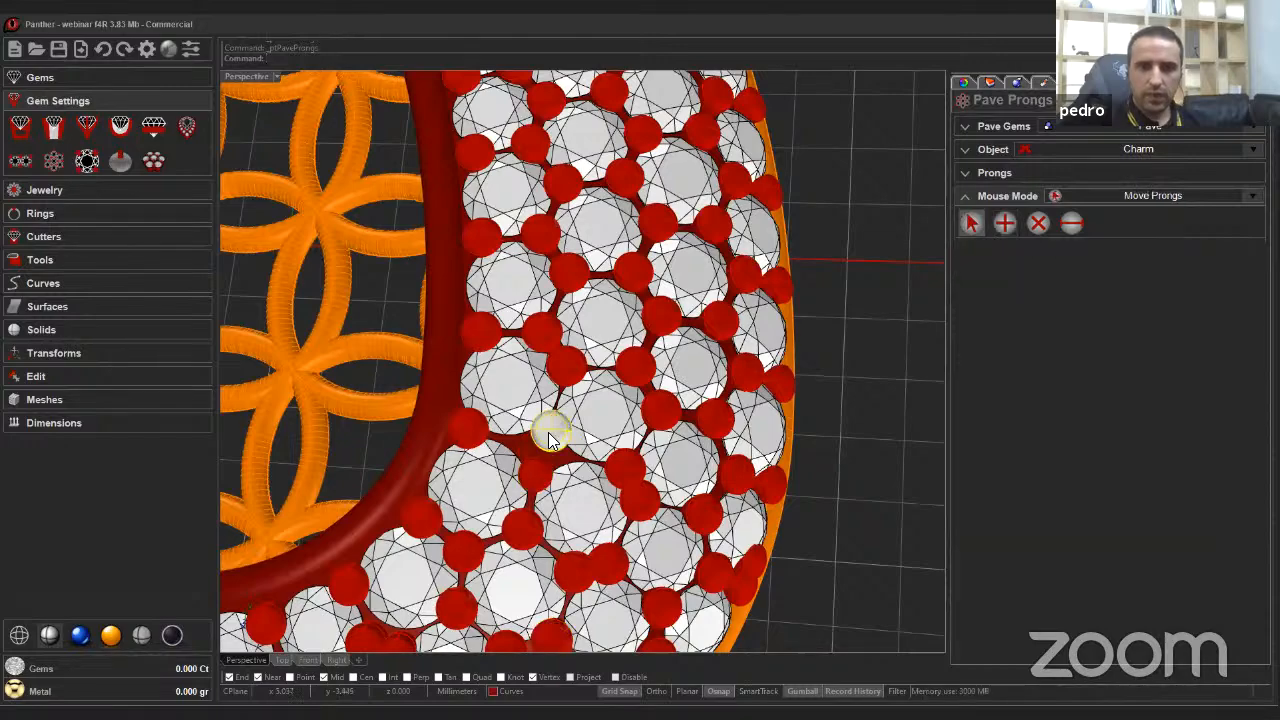
Move prongs near the inner rim to even their spacing between the gems.
{"action": "scroll", "coordinate": [658, 441], "scroll_direction": "down", "scroll_amount": 3}
{"action": "right_click_drag", "start_coordinate": [658, 441], "coordinate": [656, 376]}
{"action": "scroll", "coordinate": [656, 376], "scroll_direction": "down", "scroll_amount": 3}
{"action": "right_click_drag", "start_coordinate": [658, 248], "coordinate": [566, 207]}
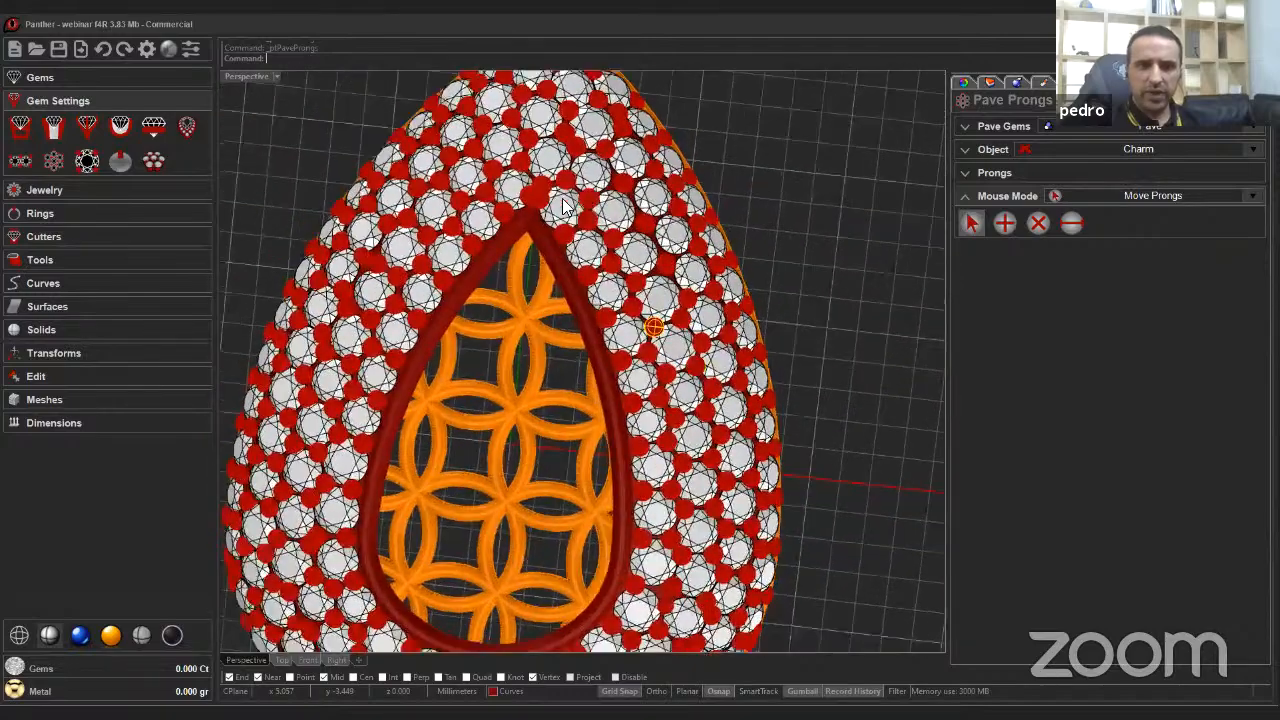
Delete a crowded prong at the window's top tip and nudge the neighbouring prong into place.
{"action": "scroll", "coordinate": [594, 226], "scroll_direction": "up", "scroll_amount": 3}
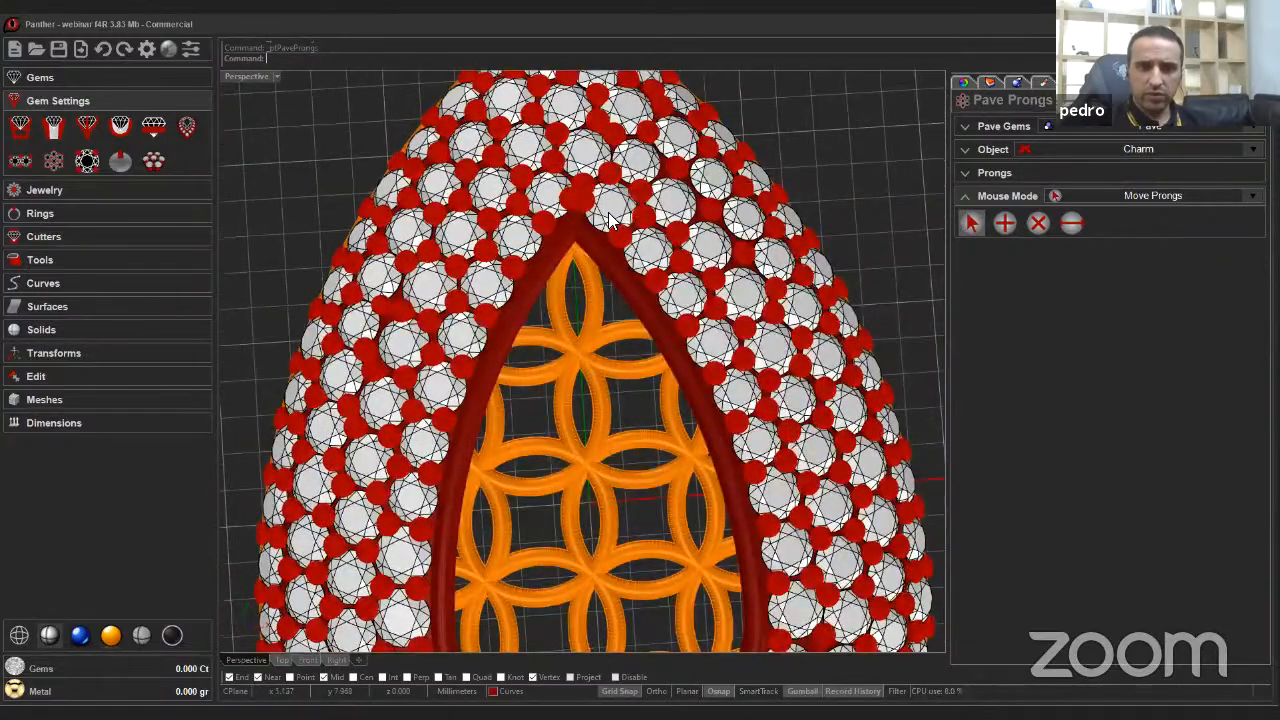
{"action": "scroll", "coordinate": [584, 230], "scroll_direction": "up", "scroll_amount": 2}
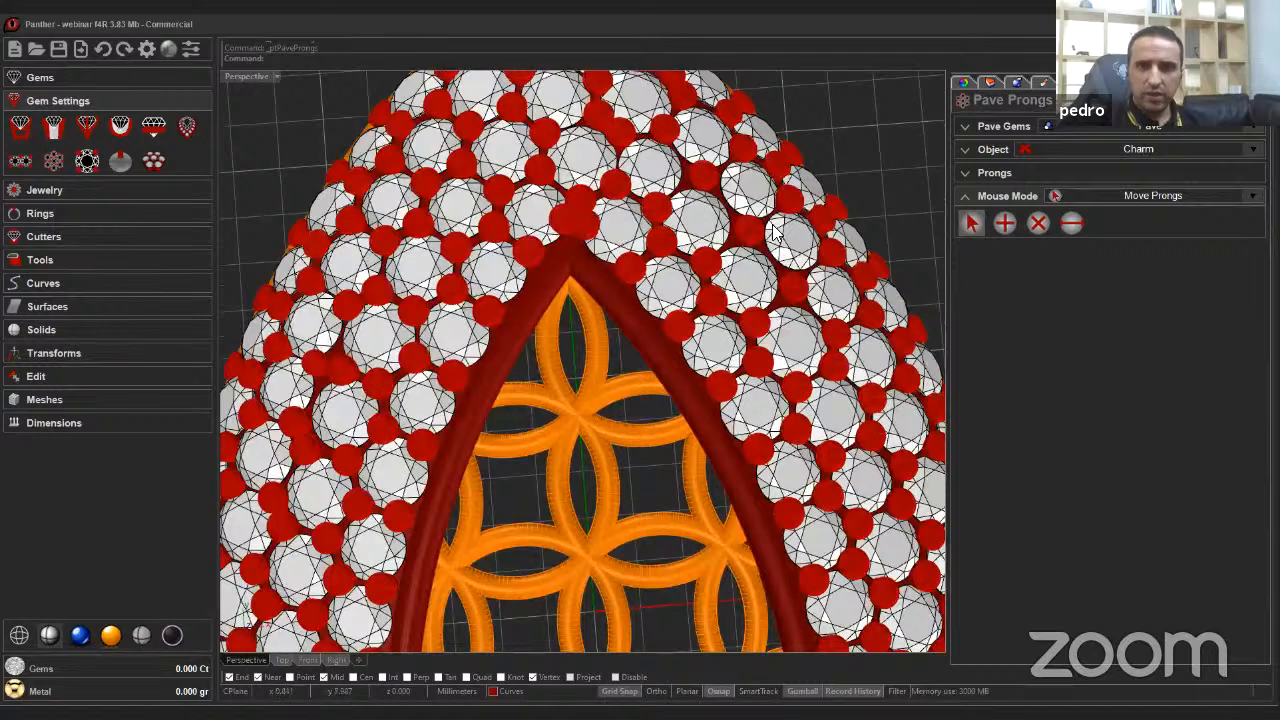
{"action": "left_click", "coordinate": [1037, 223]}
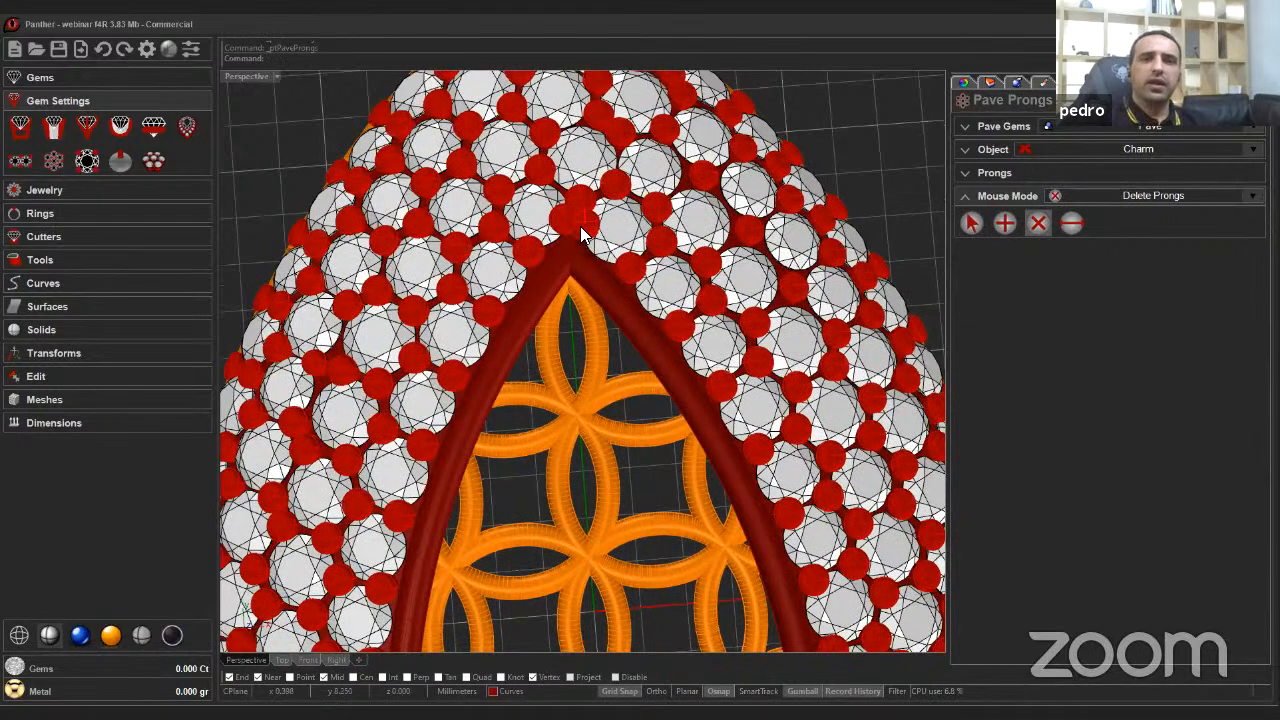
{"action": "scroll", "coordinate": [563, 214], "scroll_direction": "up", "scroll_amount": 5}
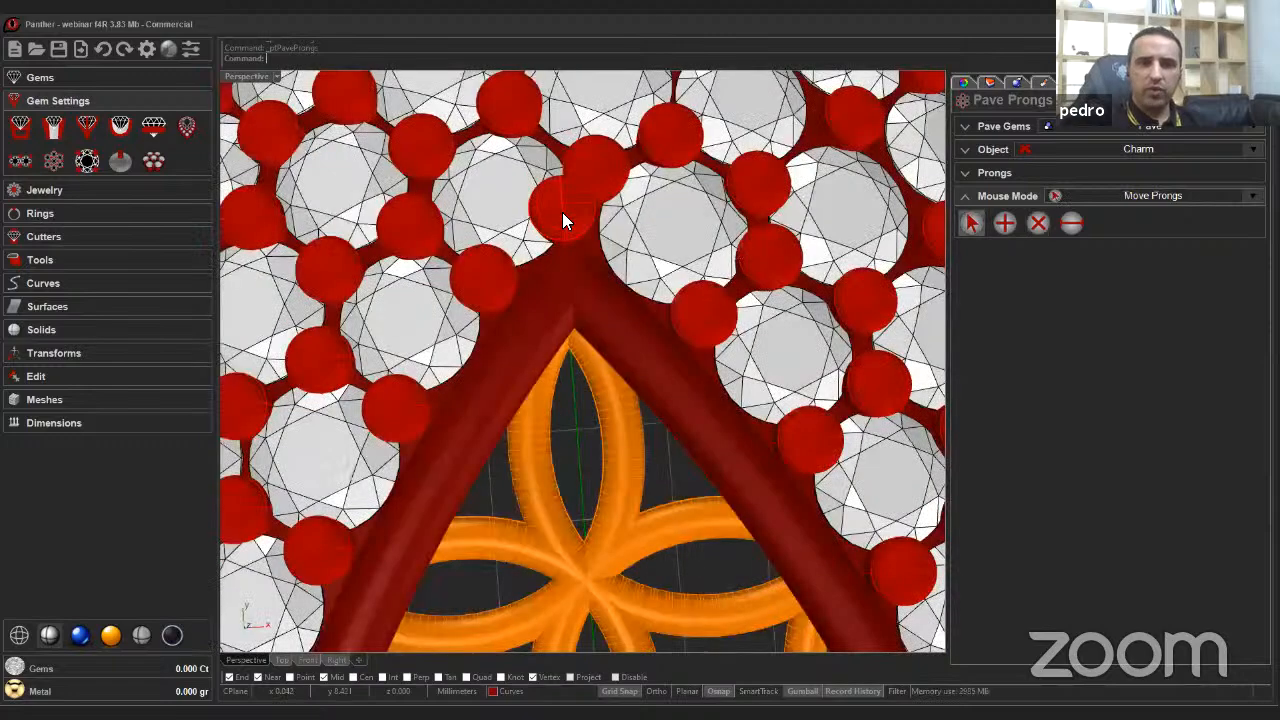
{"action": "left_click_drag", "start_coordinate": [562, 212], "coordinate": [572, 220]}
{"action": "scroll", "coordinate": [718, 352], "scroll_direction": "down", "scroll_amount": 5}
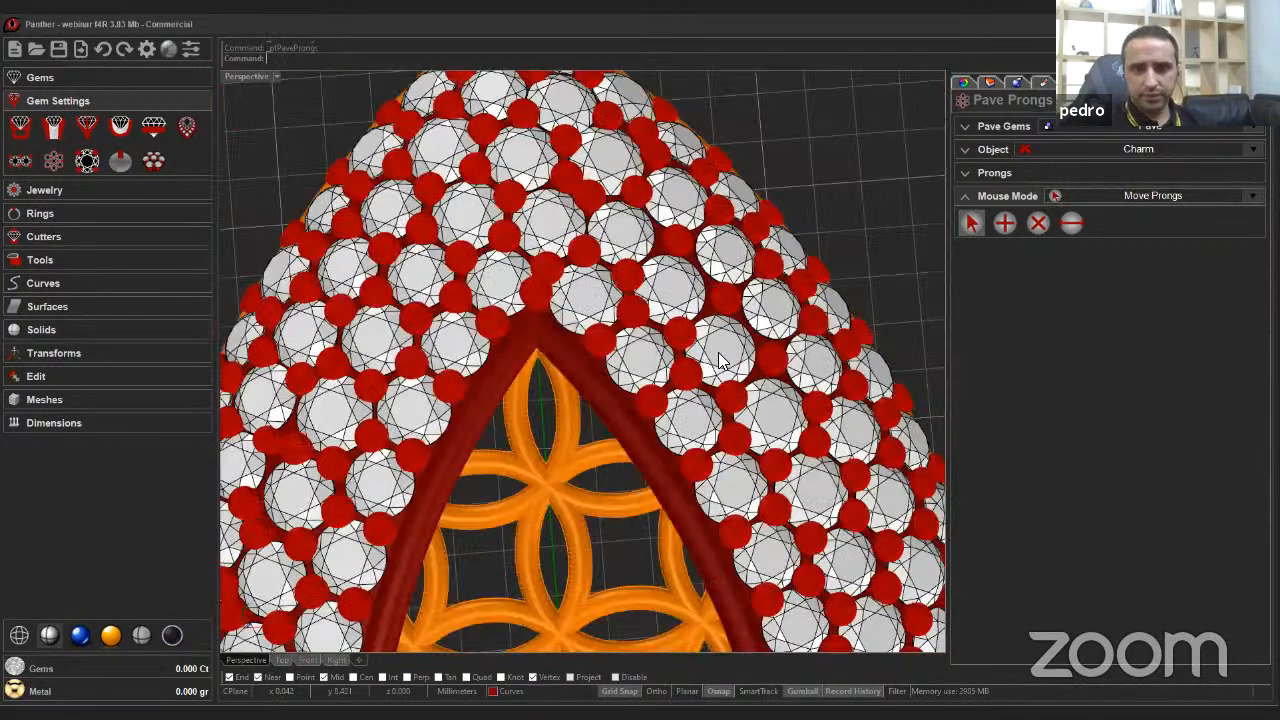
Finish the Pave Prongs command.
{"action": "scroll", "coordinate": [730, 362], "scroll_direction": "down", "scroll_amount": 8}
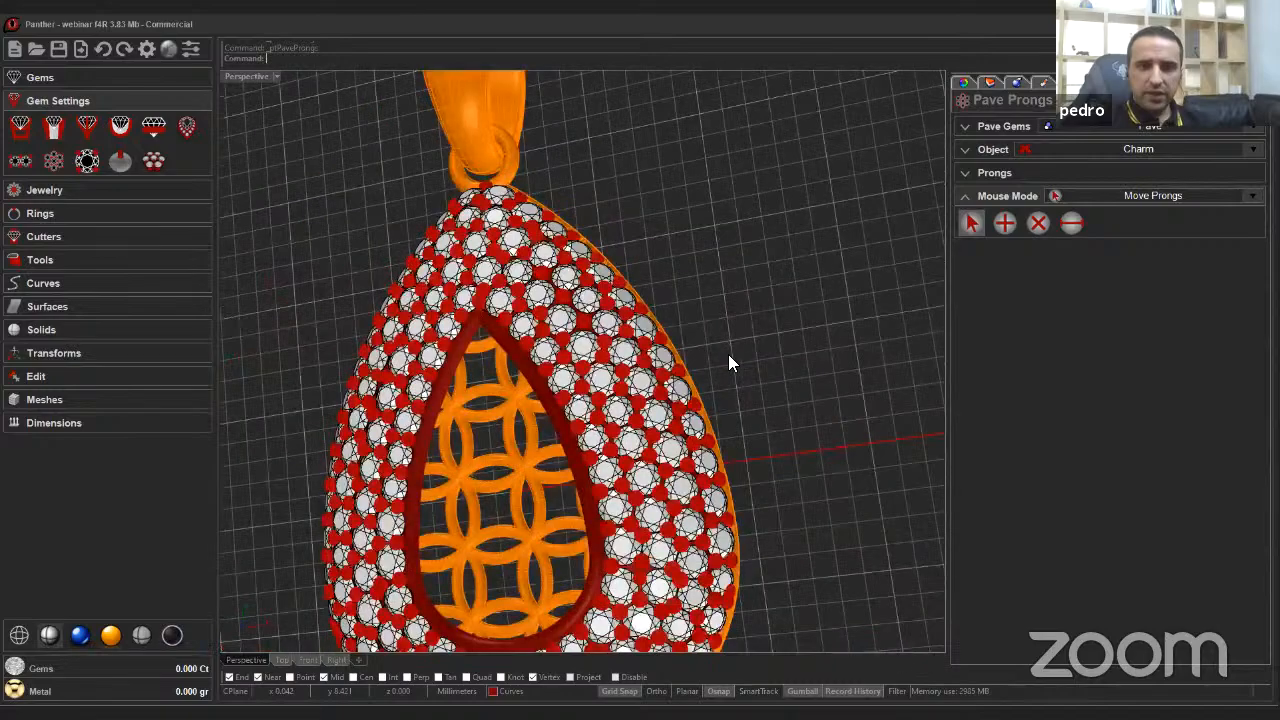
{"action": "right_click_drag", "start_coordinate": [732, 374], "coordinate": [880, 318]}
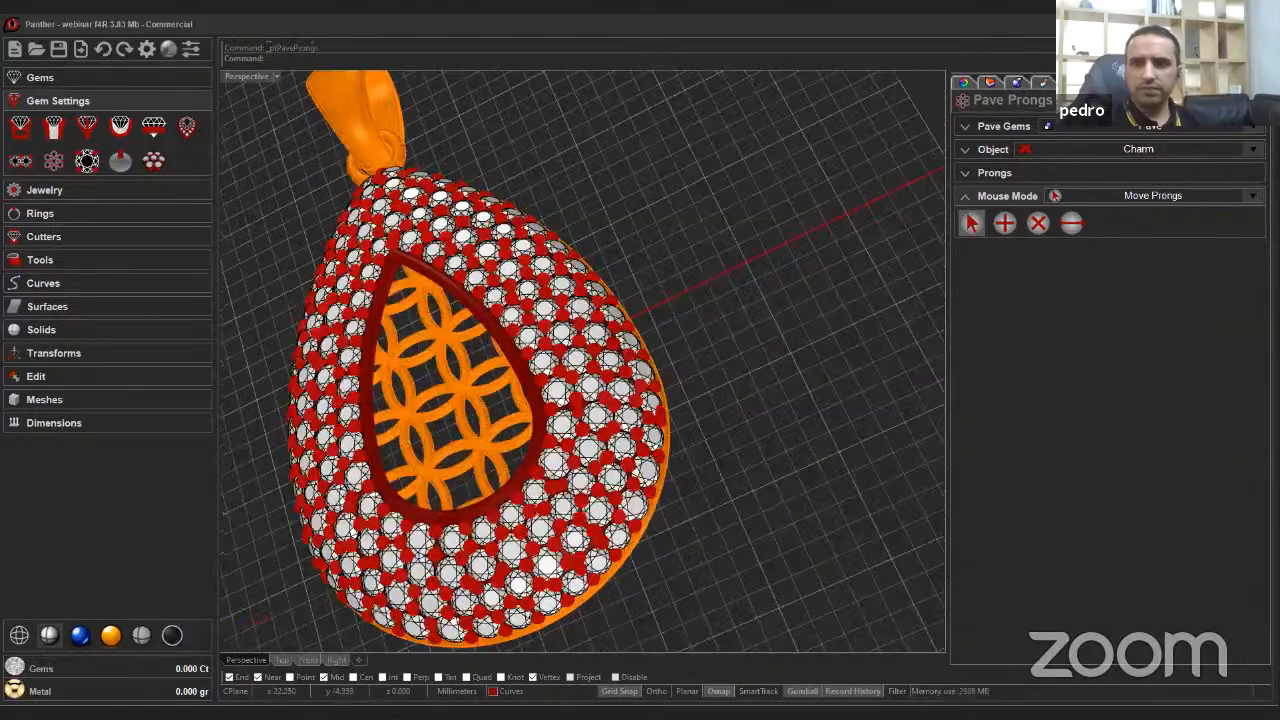
{"action": "right_click", "coordinate": [850, 294]}
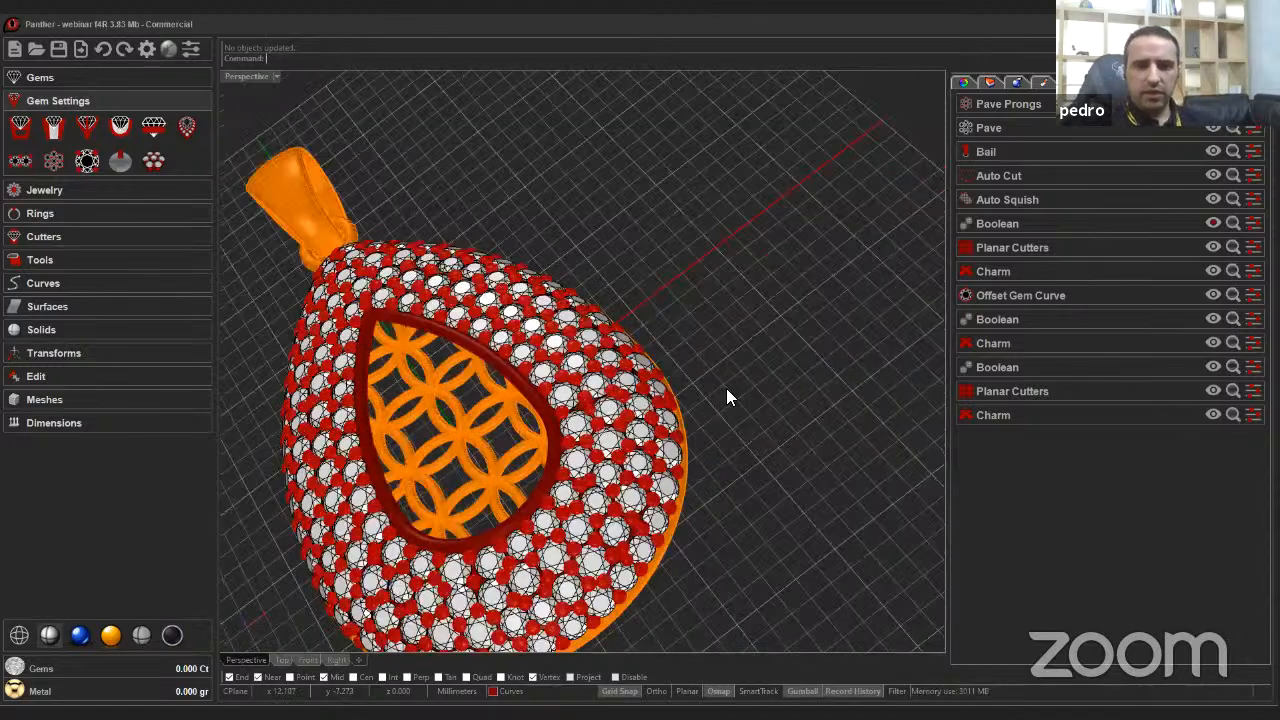
Select all objects and open the metal materials to preview the pendant in its assigned metals.
{"action": "right_click_drag", "start_coordinate": [683, 430], "coordinate": [646, 486]}
{"action": "scroll", "coordinate": [644, 484], "scroll_direction": "up", "scroll_amount": 5}
{"action": "key", "text": "ctrl+a"}
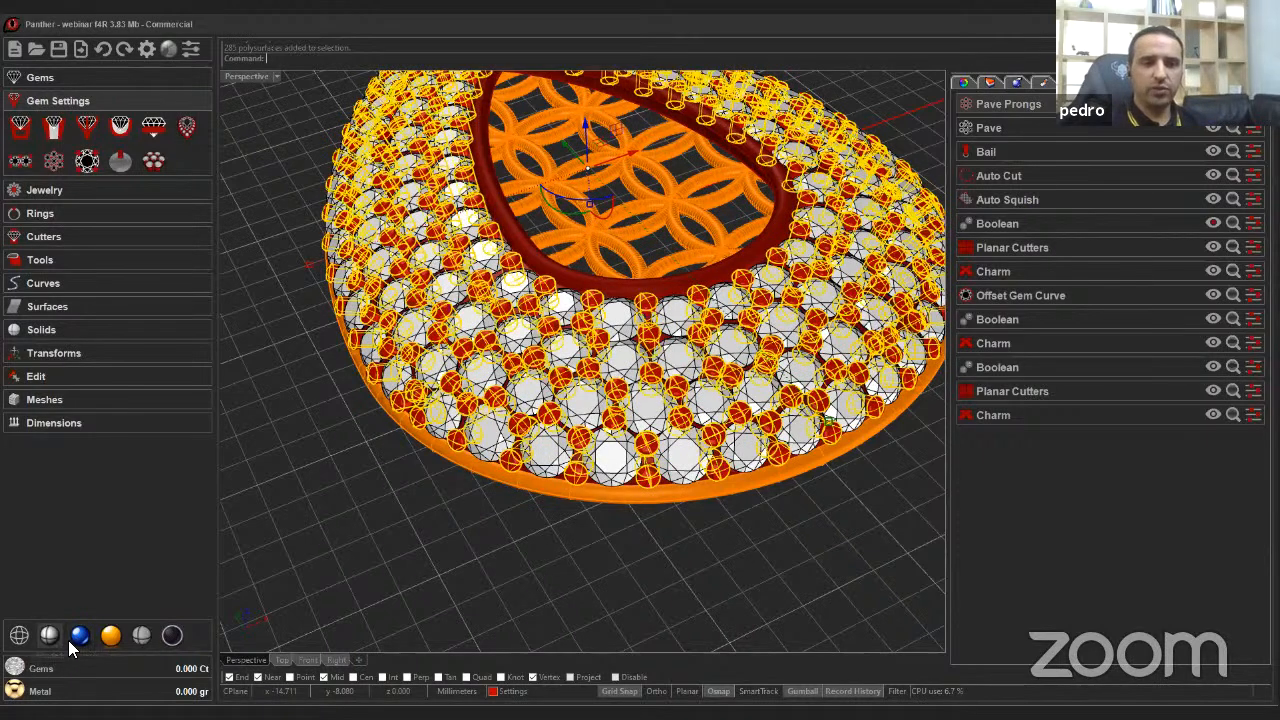
{"action": "left_click", "coordinate": [20, 690]}
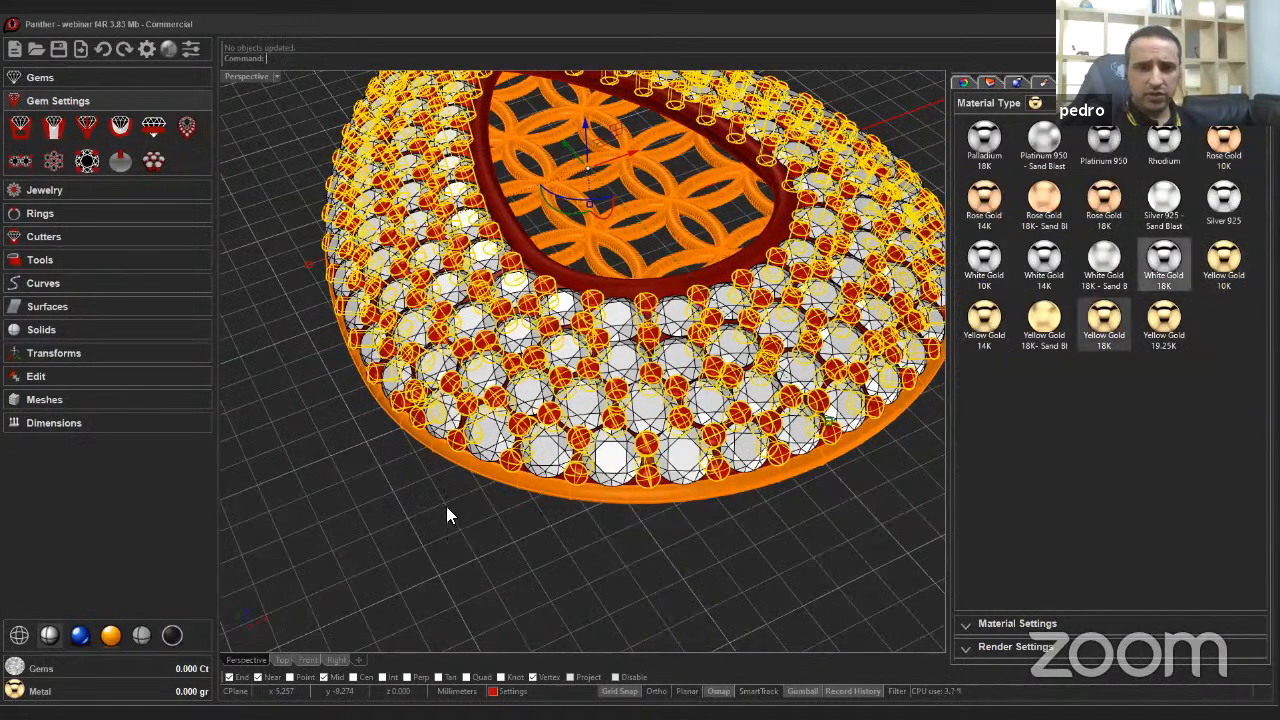
{"action": "left_click", "coordinate": [402, 526]}
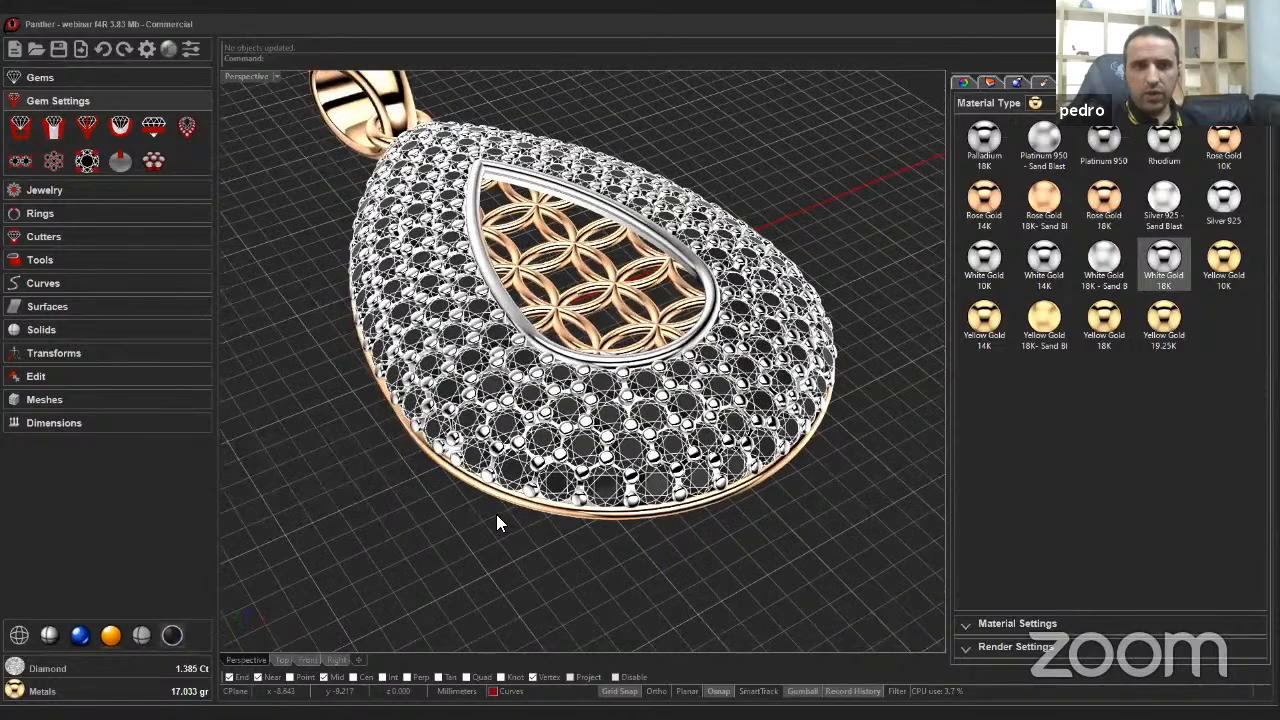
Switch to raytraced display and inspect the rendered pendant from several angles.
{"action": "left_click", "coordinate": [78, 643]}
{"action": "mouse_move", "coordinate": [561, 430]}
{"action": "right_mouse_down"}
{"action": "mouse_move", "coordinate": [612, 270]}
{"action": "mouse_move", "coordinate": [660, 408]}
{"action": "mouse_move", "coordinate": [648, 380]}
{"action": "mouse_move", "coordinate": [510, 290]}
{"action": "mouse_move", "coordinate": [470, 382]}
{"action": "mouse_move", "coordinate": [558, 280]}
{"action": "mouse_move", "coordinate": [516, 286]}
{"action": "mouse_move", "coordinate": [521, 268]}
{"action": "mouse_move", "coordinate": [466, 358]}
{"action": "mouse_move", "coordinate": [478, 350]}
{"action": "mouse_move", "coordinate": [492, 376]}
{"action": "mouse_move", "coordinate": [498, 352]}
{"action": "mouse_move", "coordinate": [508, 366]}
{"action": "mouse_move", "coordinate": [490, 364]}
{"action": "mouse_move", "coordinate": [468, 216]}
{"action": "mouse_move", "coordinate": [470, 256]}
{"action": "mouse_move", "coordinate": [472, 244]}
{"action": "right_mouse_up"}
{"action": "scroll", "coordinate": [660, 400], "scroll_direction": "up", "scroll_amount": 3}
{"action": "scroll", "coordinate": [544, 320], "scroll_direction": "up", "scroll_amount": 9}
{"action": "scroll", "coordinate": [466, 358], "scroll_direction": "up", "scroll_amount": 5}
{"action": "scroll", "coordinate": [456, 340], "scroll_direction": "down", "scroll_amount": 6}
{"action": "scroll", "coordinate": [478, 352], "scroll_direction": "down", "scroll_amount": 7}
{"action": "scroll", "coordinate": [494, 362], "scroll_direction": "down", "scroll_amount": 3}
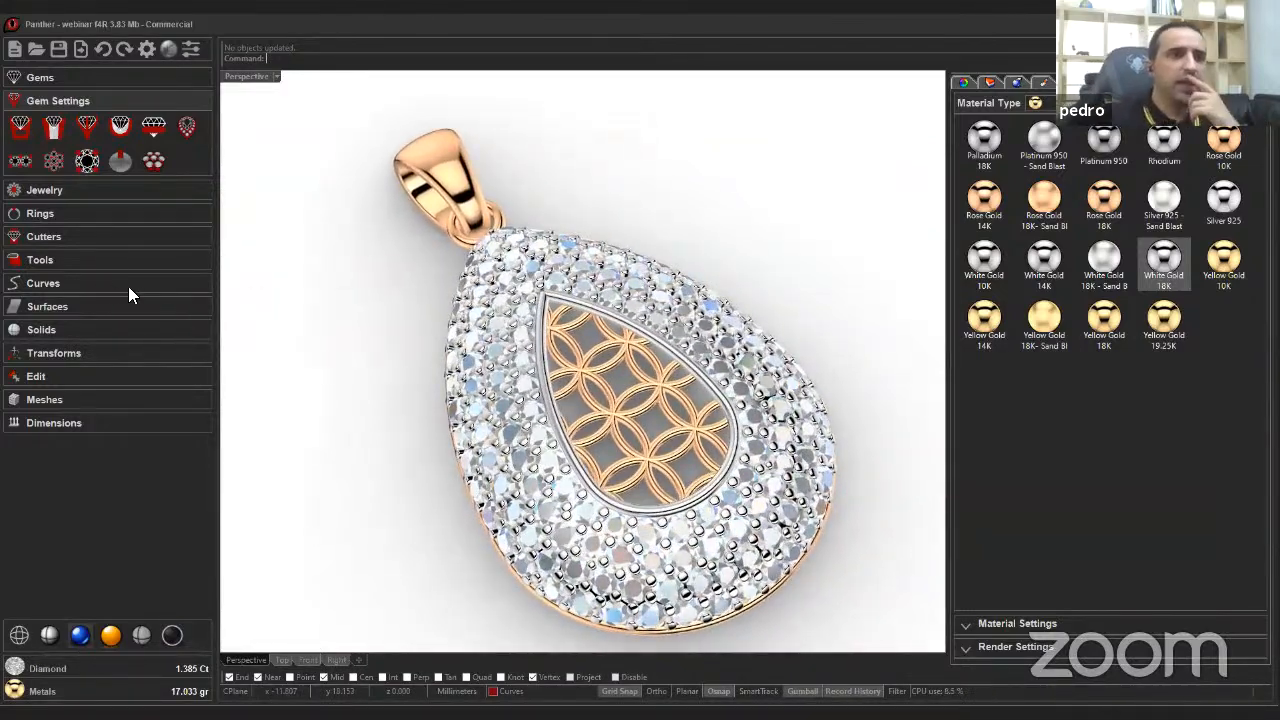
Return to the standard display and start the Azure Cutters tool.
{"action": "left_click", "coordinate": [62, 240]}
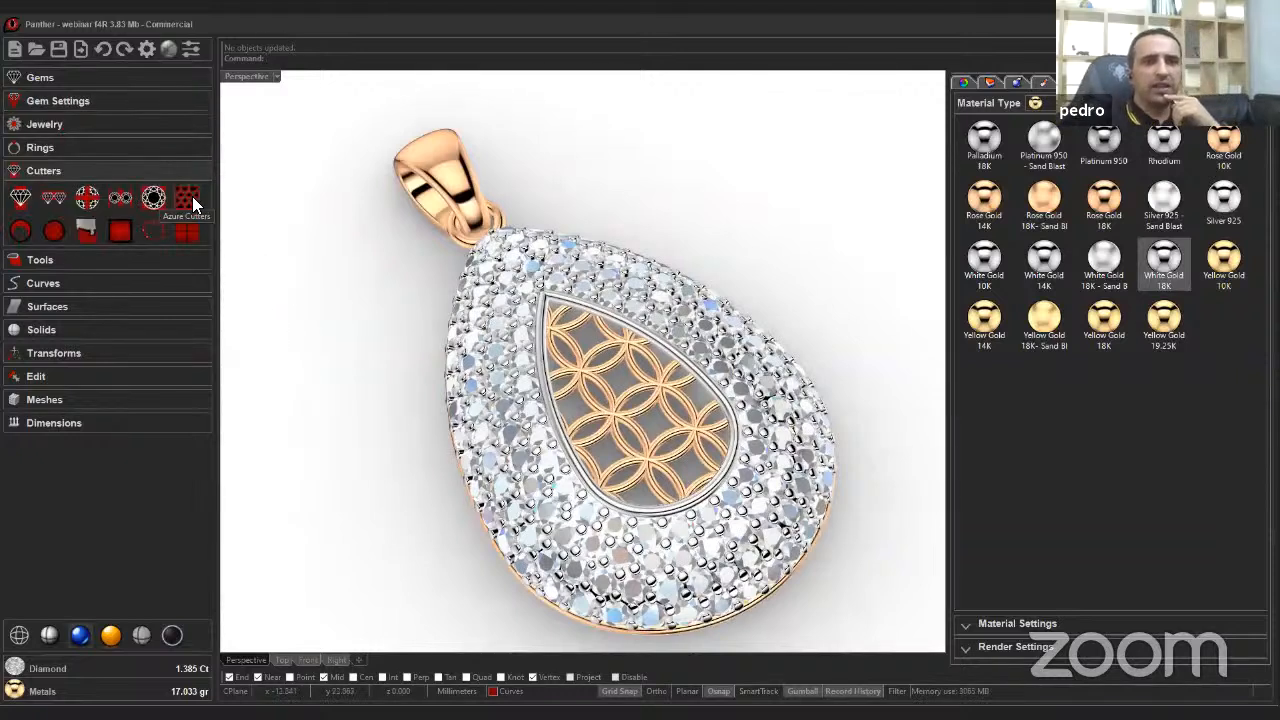
{"action": "left_click", "coordinate": [170, 636]}
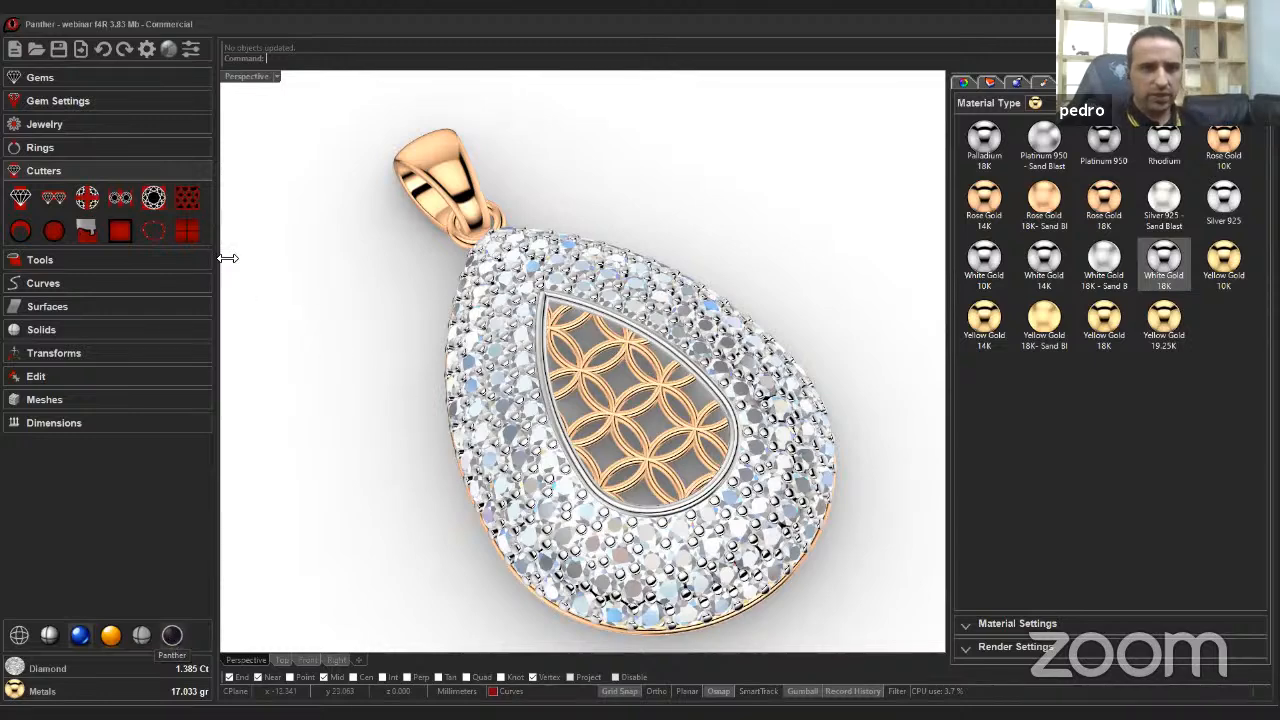
{"action": "left_click", "coordinate": [182, 202]}
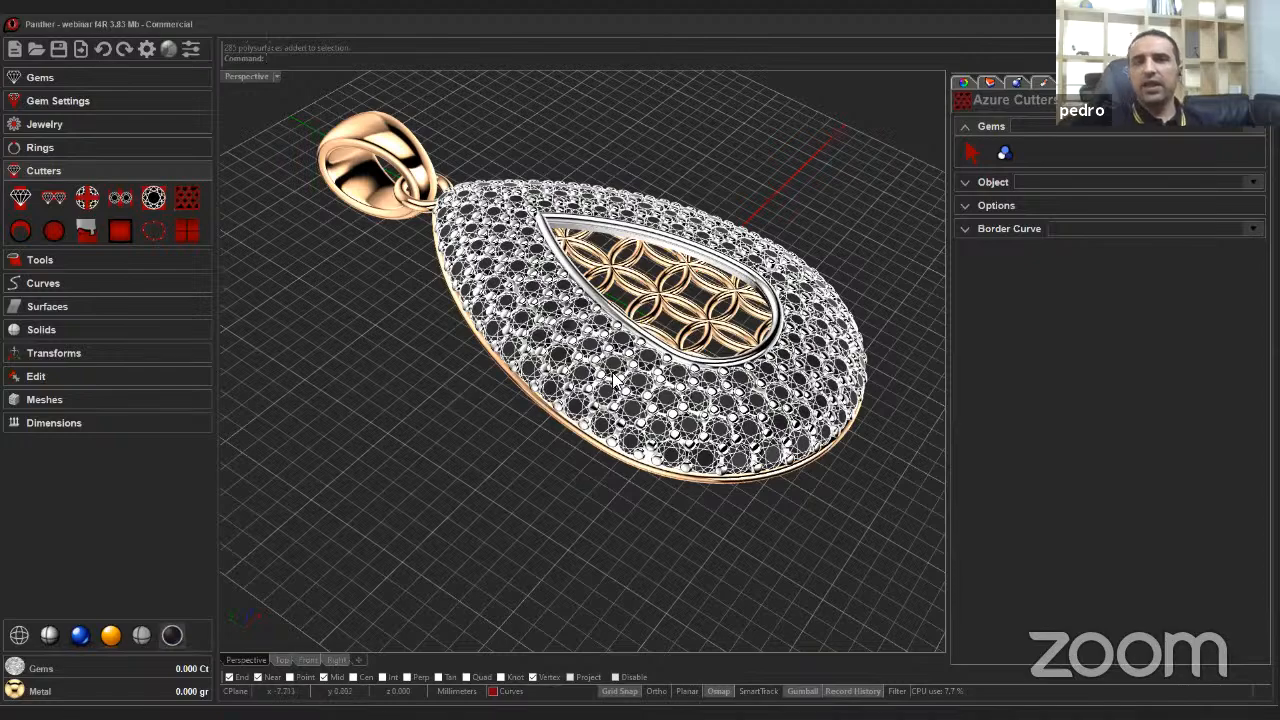
Pick the pavé gems as the gems for the azure cutters.
{"action": "right_click_drag", "start_coordinate": [484, 358], "coordinate": [479, 440]}
{"action": "right_click_drag", "start_coordinate": [790, 266], "coordinate": [920, 200]}
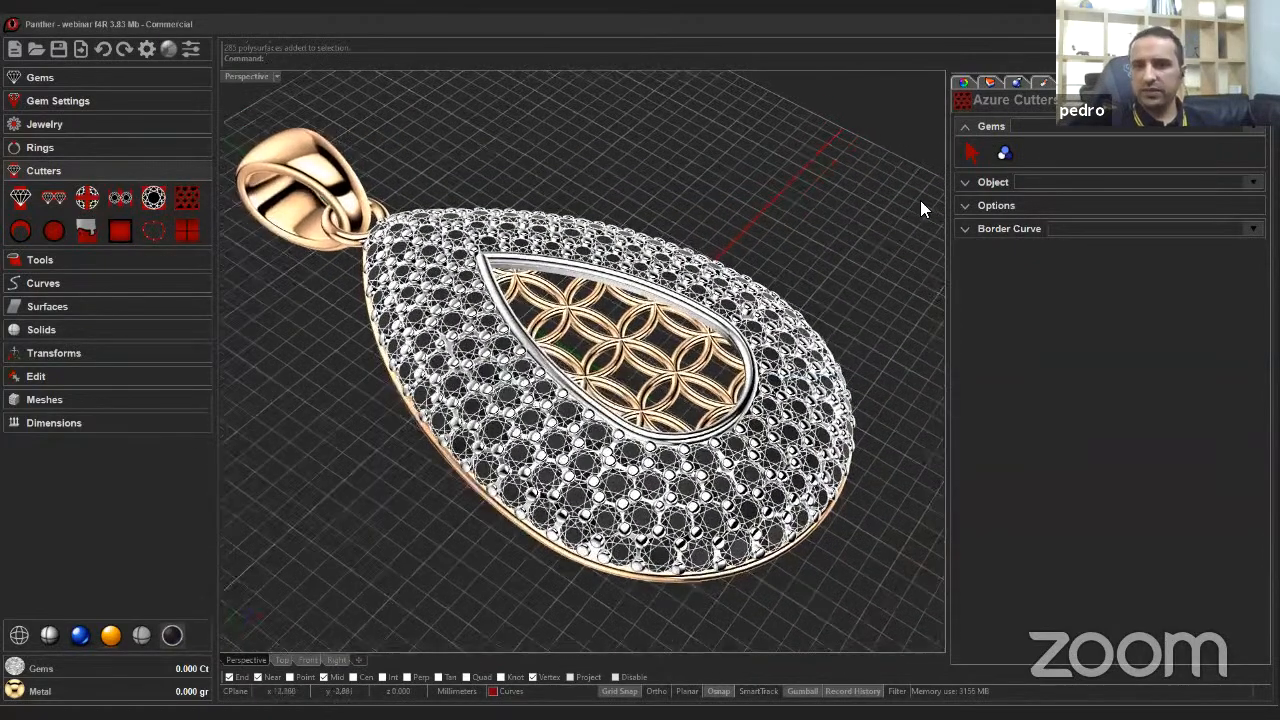
{"action": "left_click", "coordinate": [1004, 152]}
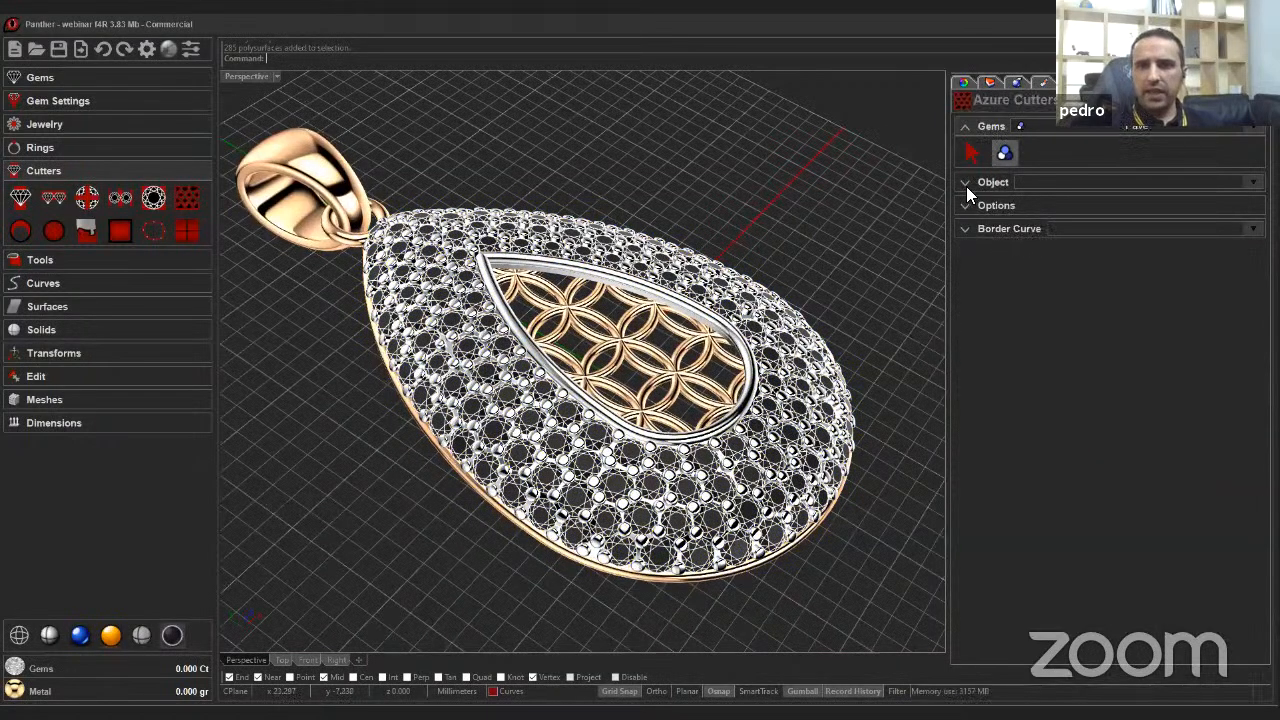
{"action": "left_click", "coordinate": [966, 184]}
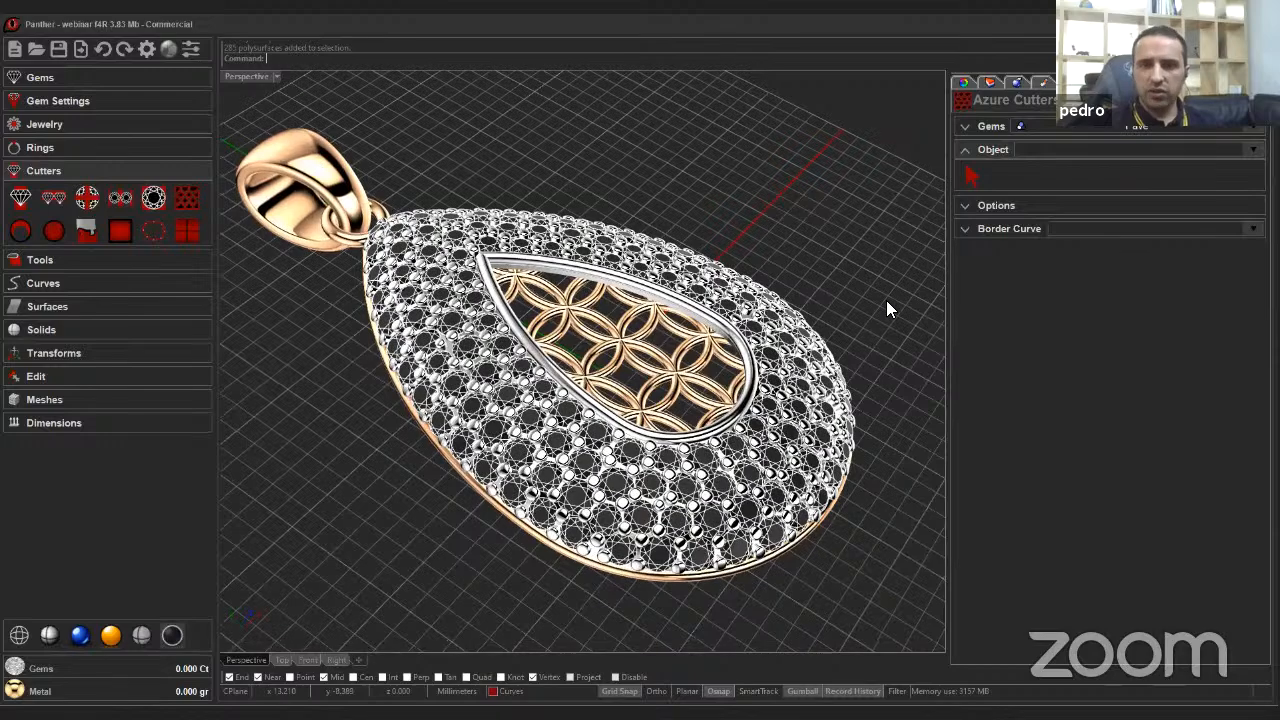
Choose the charm body as the object to cut and create the azure cutters.
{"action": "right_click_drag", "start_coordinate": [887, 301], "coordinate": [886, 300]}
{"action": "scroll", "coordinate": [887, 301], "scroll_direction": "up", "scroll_amount": 5}
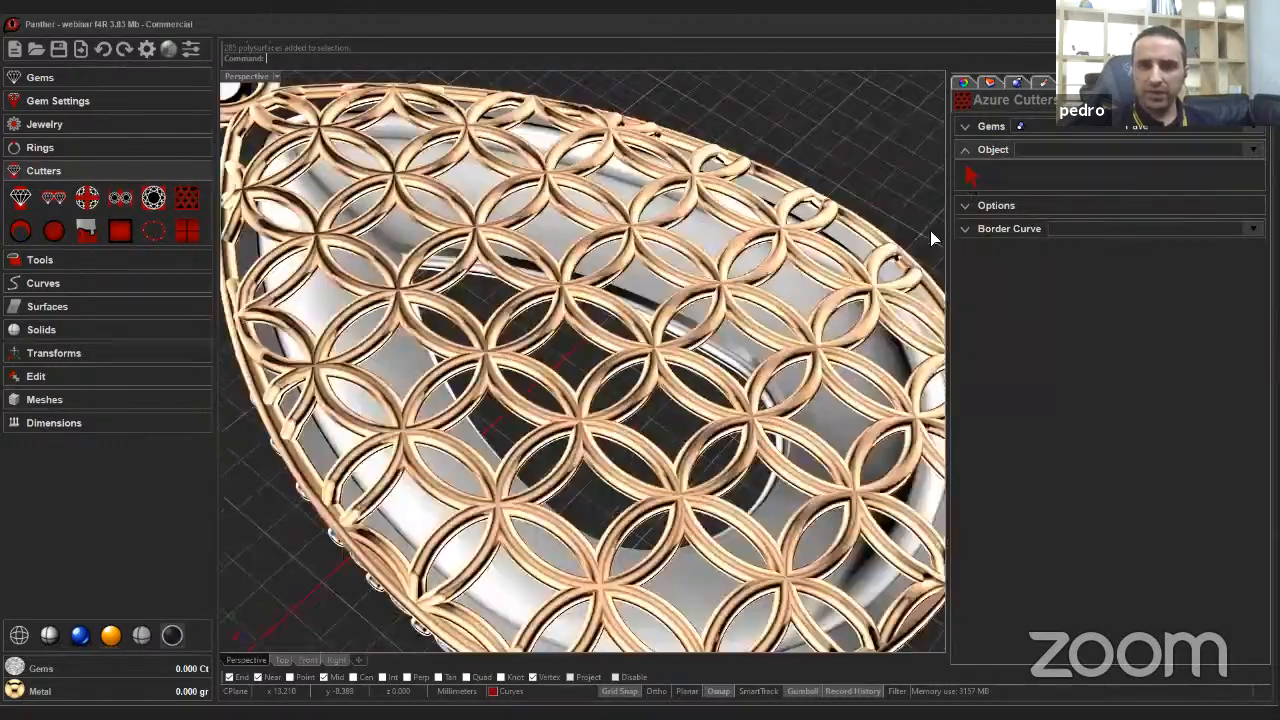
{"action": "left_click", "coordinate": [970, 177]}
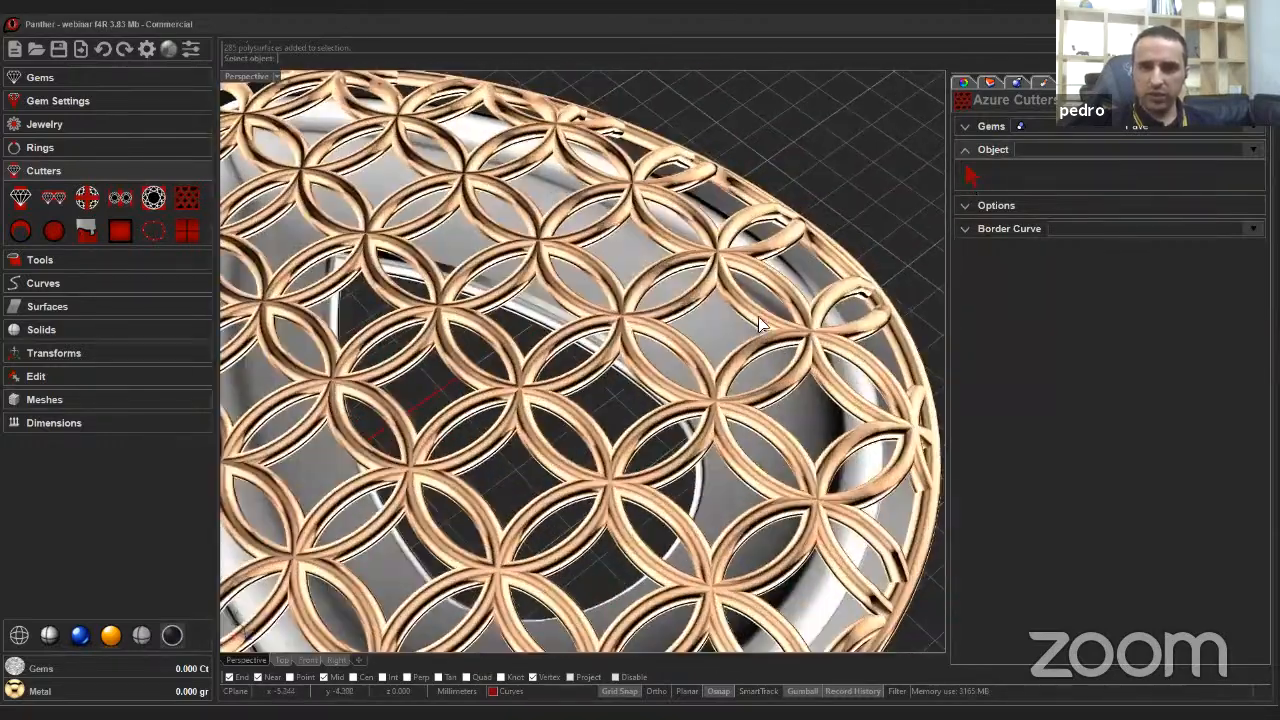
{"action": "mouse_move", "coordinate": [759, 318]}
{"action": "right_mouse_down"}
{"action": "mouse_move", "coordinate": [755, 304]}
{"action": "mouse_move", "coordinate": [737, 322]}
{"action": "right_mouse_up"}
{"action": "left_click", "coordinate": [754, 305]}
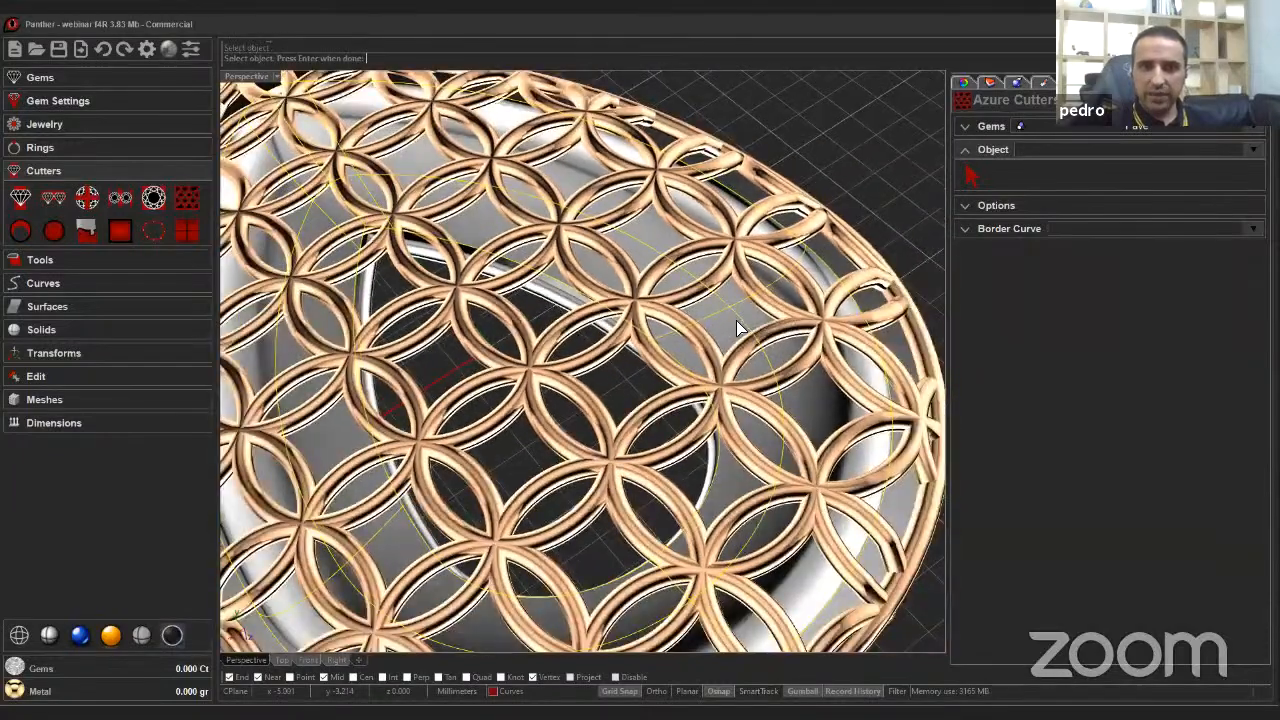
{"action": "scroll", "coordinate": [740, 335], "scroll_direction": "down", "scroll_amount": 5}
{"action": "right_click_drag", "start_coordinate": [745, 378], "coordinate": [760, 228]}
{"action": "scroll", "coordinate": [760, 228], "scroll_direction": "down", "scroll_amount": 3}
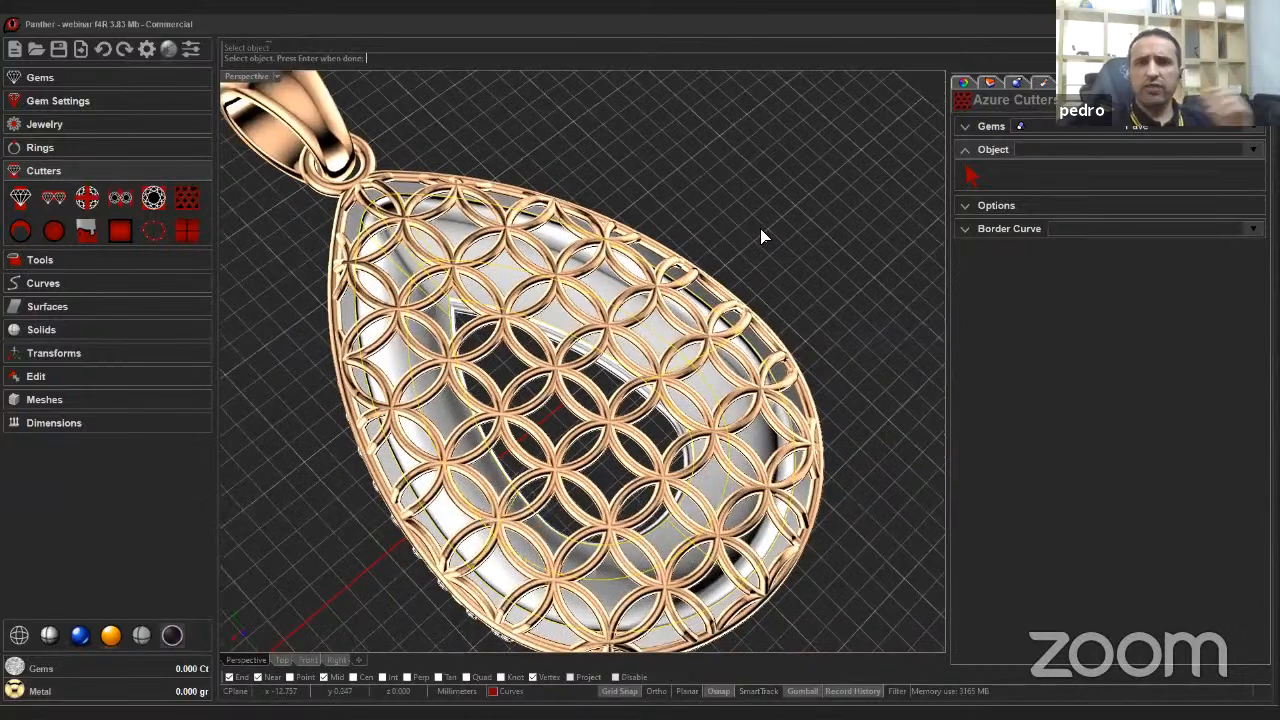
{"action": "key", "text": "Return"}
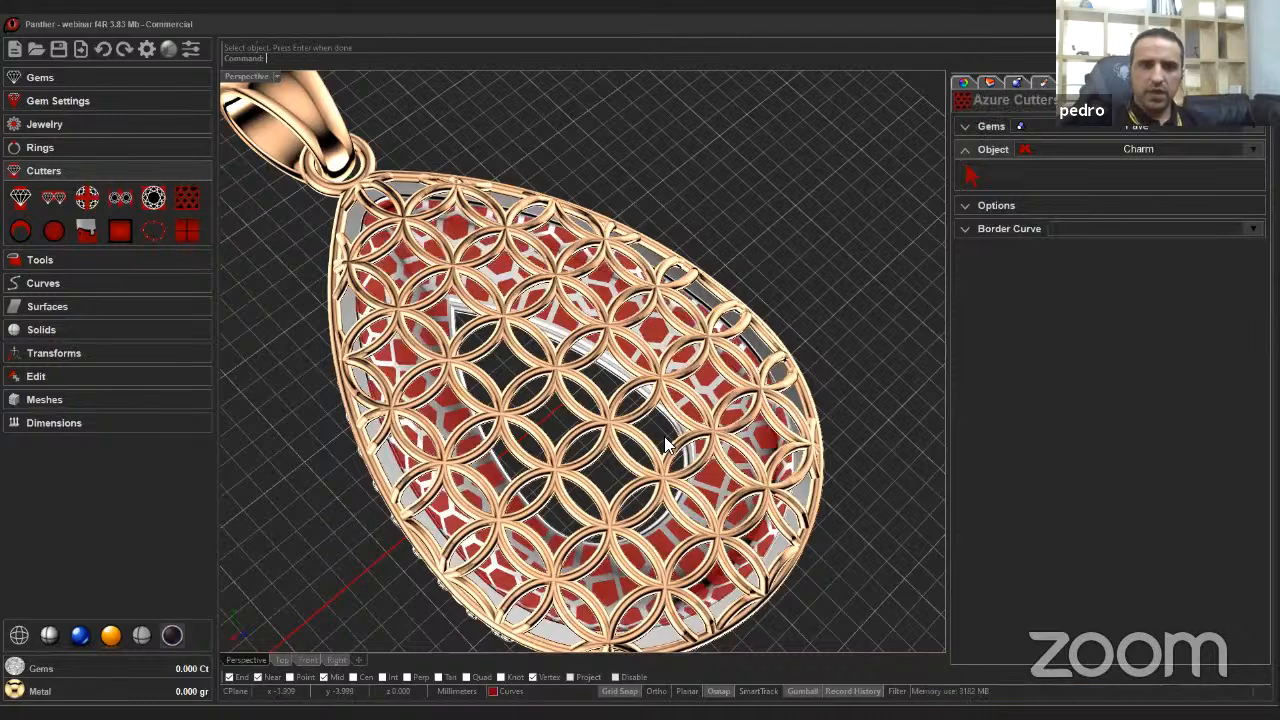
{"action": "right_click_drag", "start_coordinate": [666, 434], "coordinate": [812, 297]}
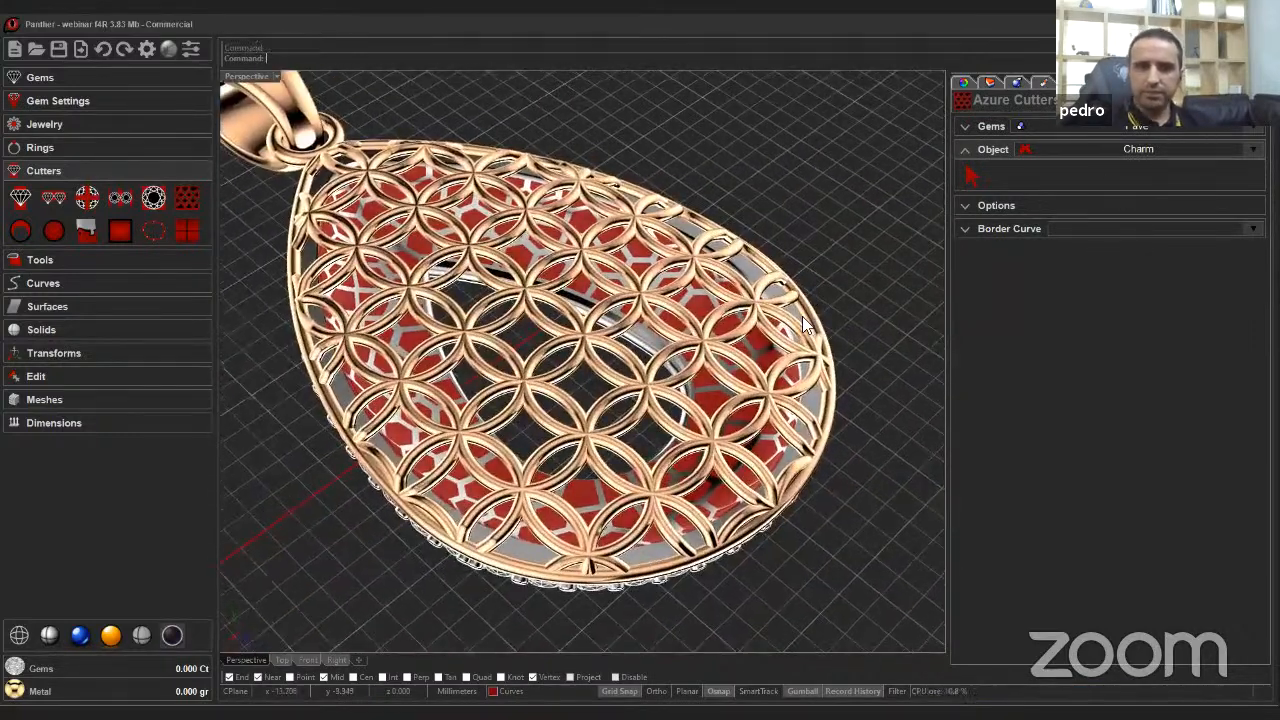
{"action": "key", "text": "Return"}
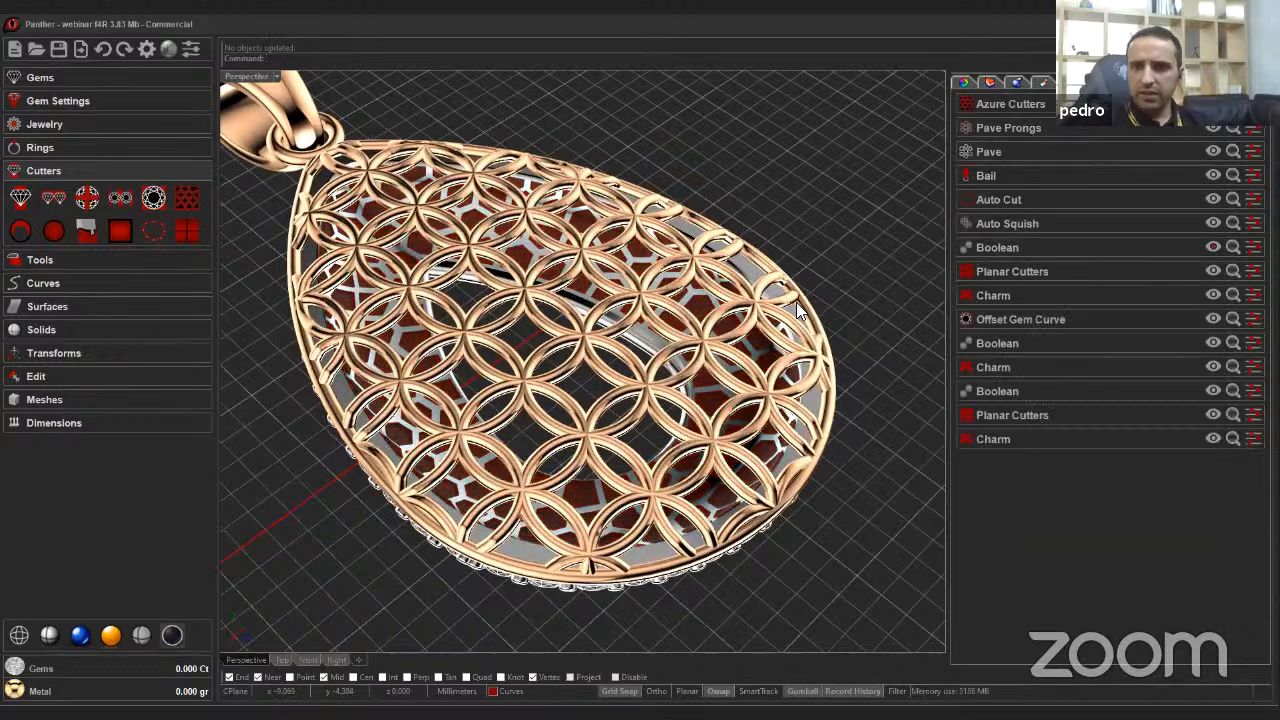
Hide the Auto Squish jali pattern to expose the area behind it.
{"action": "right_click_drag", "start_coordinate": [760, 320], "coordinate": [856, 320]}
{"action": "scroll", "coordinate": [880, 320], "scroll_direction": "down", "scroll_amount": 2}
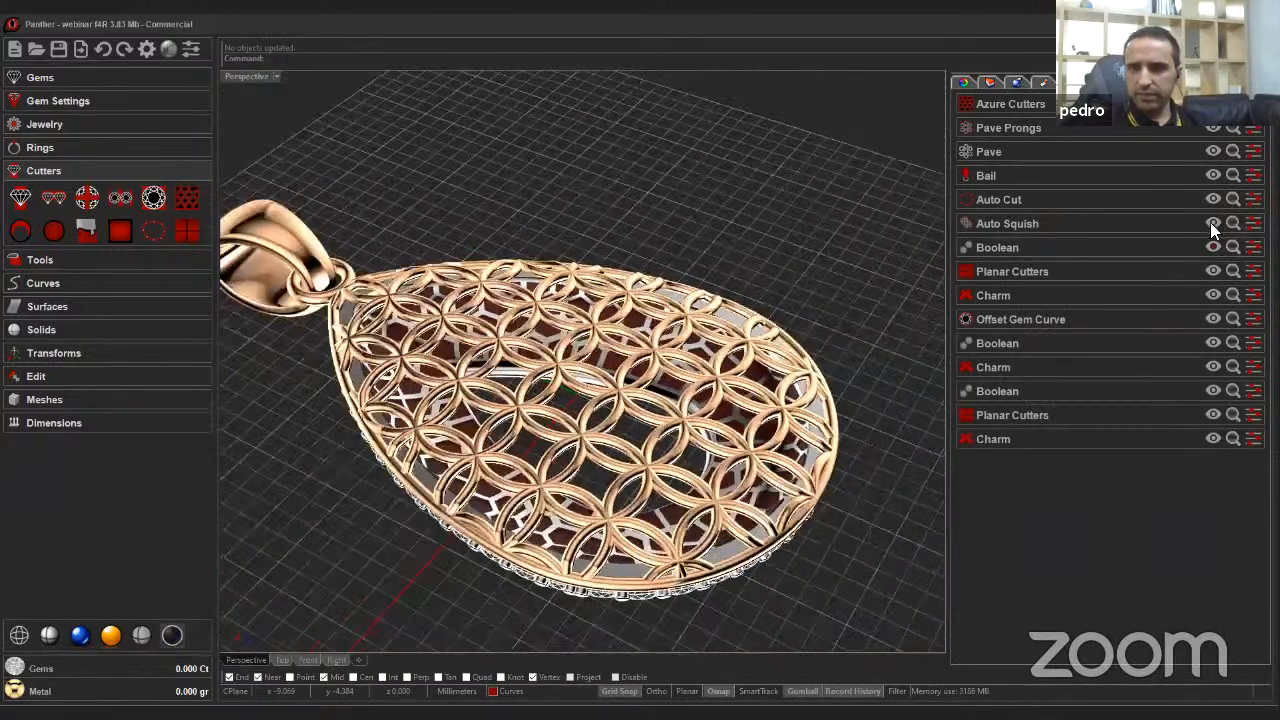
{"action": "left_click", "coordinate": [1212, 223]}
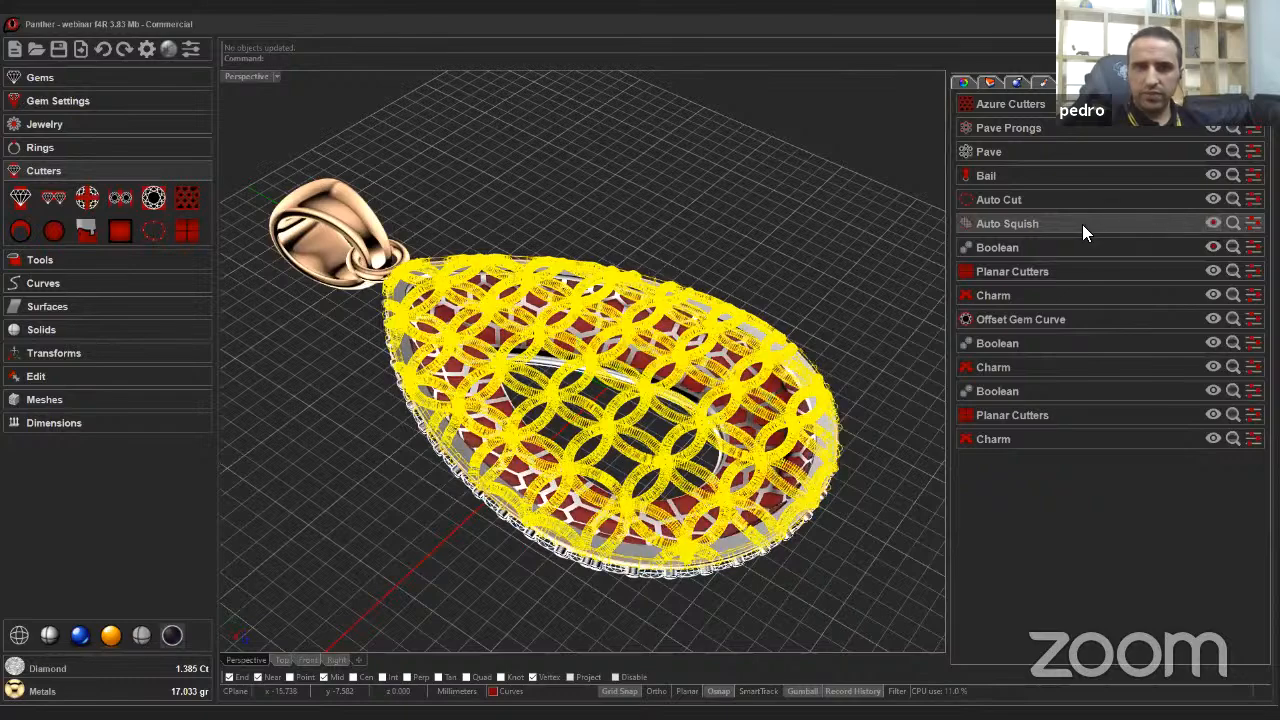
Zoom in to examine the azure cutter openings beneath the gems around the window.
{"action": "scroll", "coordinate": [720, 392], "scroll_direction": "up", "scroll_amount": 3}
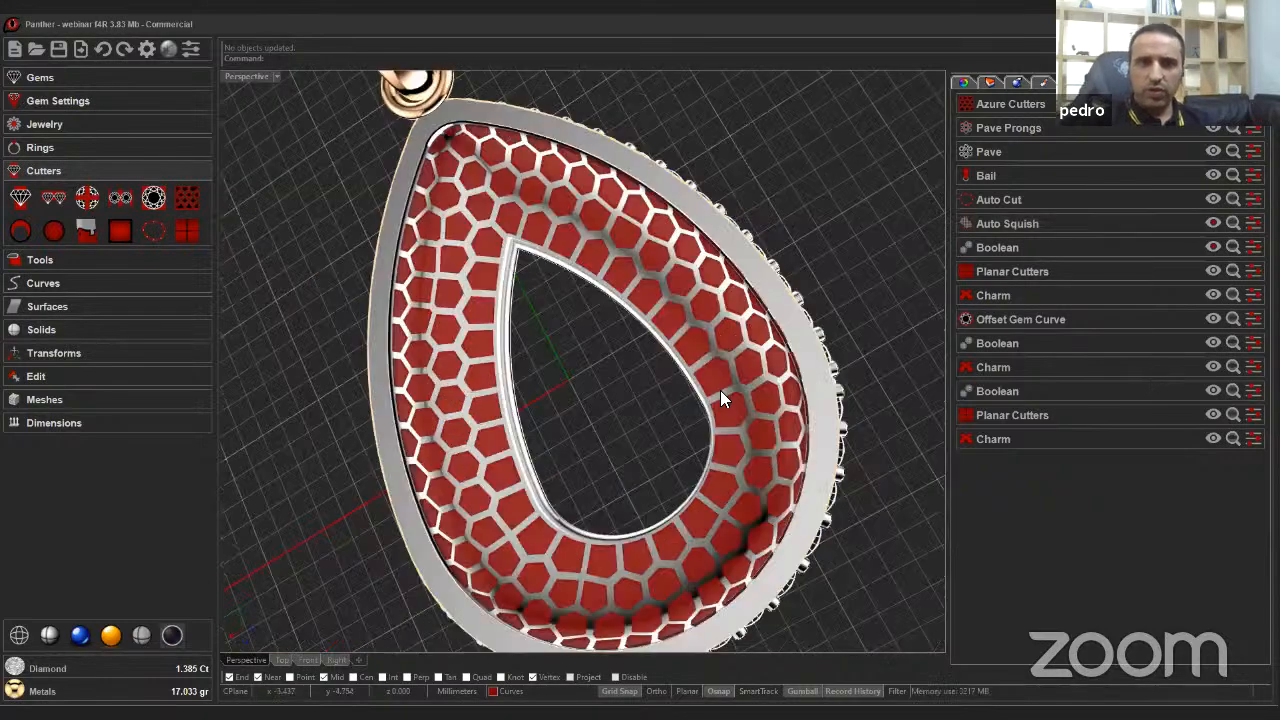
{"action": "scroll", "coordinate": [721, 392], "scroll_direction": "up", "scroll_amount": 8}
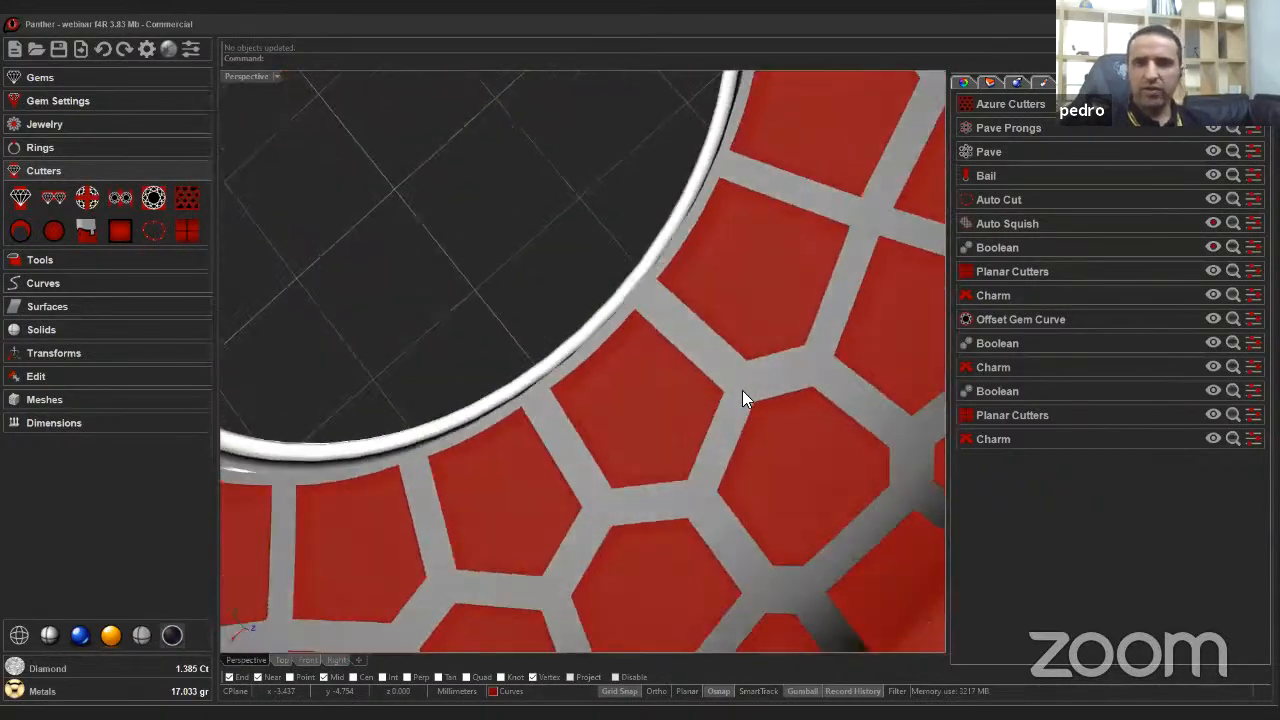
{"action": "right_click_drag", "start_coordinate": [746, 390], "coordinate": [620, 374]}
{"action": "scroll", "coordinate": [620, 376], "scroll_direction": "down", "scroll_amount": 5}
{"action": "right_click_drag", "start_coordinate": [502, 432], "coordinate": [390, 448]}
{"action": "scroll", "coordinate": [438, 454], "scroll_direction": "up", "scroll_amount": 3}
{"action": "scroll", "coordinate": [390, 448], "scroll_direction": "up", "scroll_amount": 2}
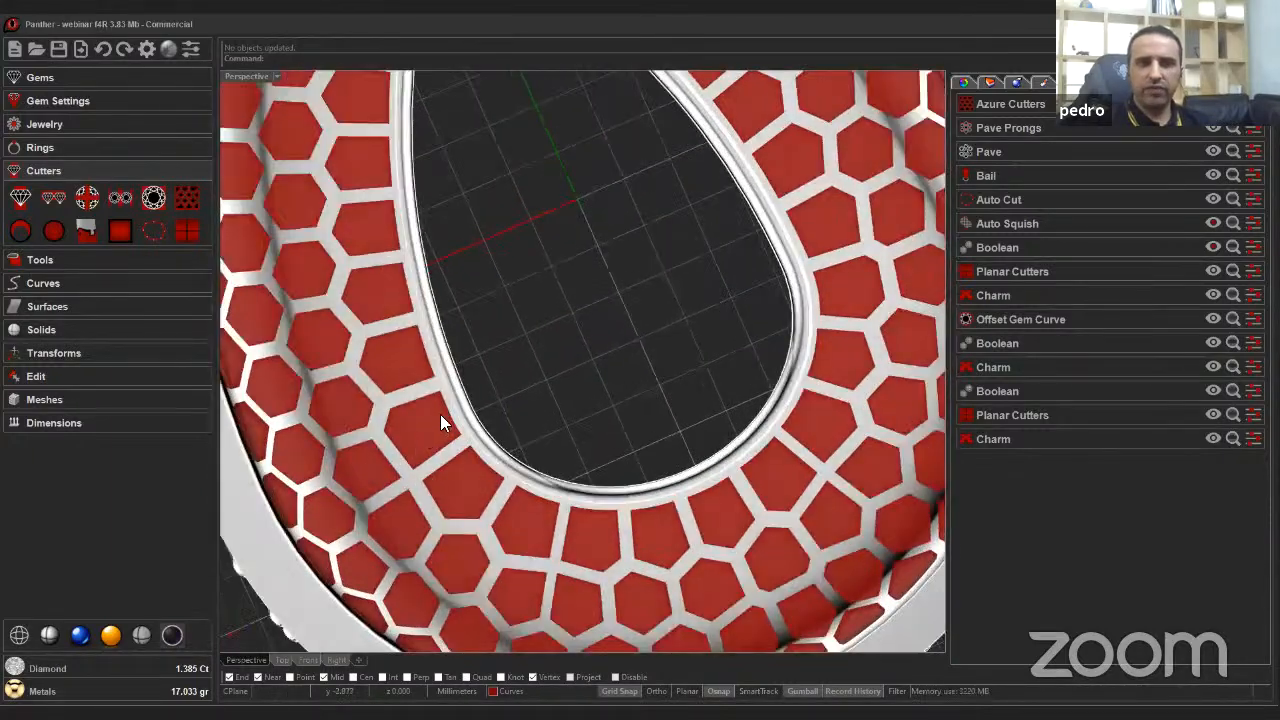
Show the Auto Squish jali pattern again over the charm body.
{"action": "right_click_drag", "start_coordinate": [424, 492], "coordinate": [610, 262]}
{"action": "scroll", "coordinate": [735, 399], "scroll_direction": "up", "scroll_amount": 2}
{"action": "scroll", "coordinate": [632, 328], "scroll_direction": "down", "scroll_amount": 5}
{"action": "scroll", "coordinate": [596, 278], "scroll_direction": "up", "scroll_amount": 3}
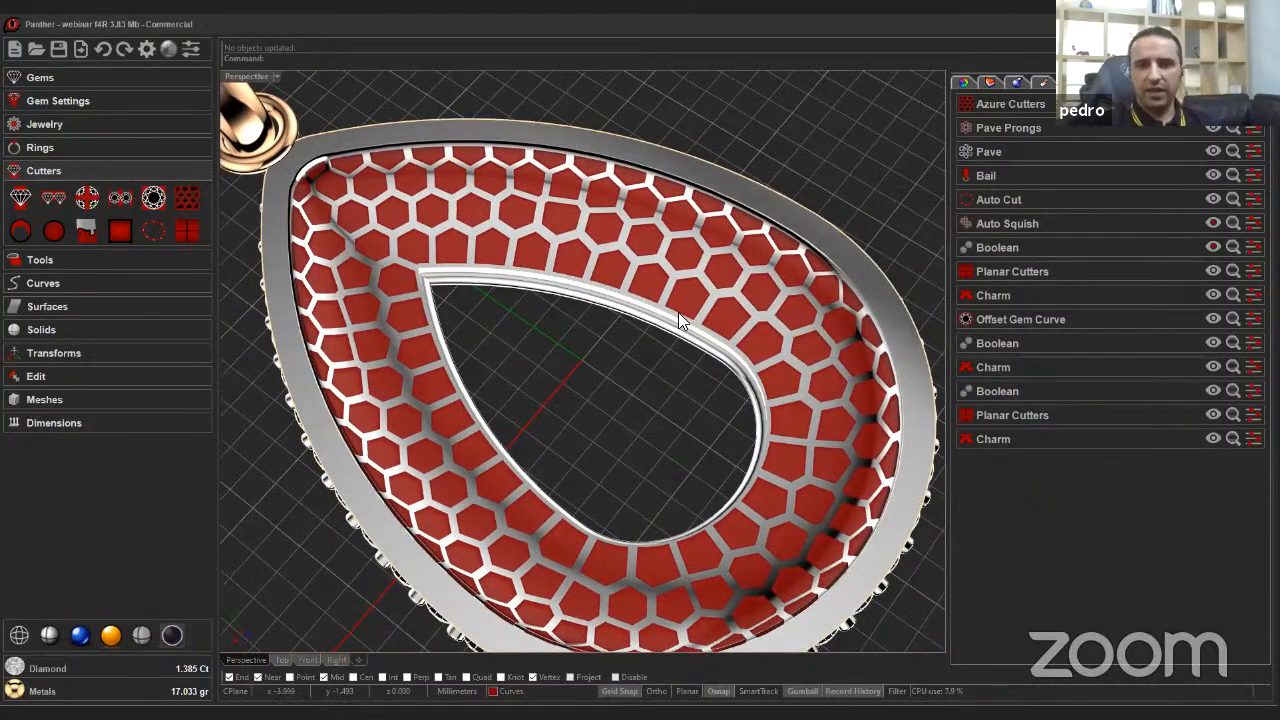
{"action": "scroll", "coordinate": [676, 324], "scroll_direction": "down", "scroll_amount": 6}
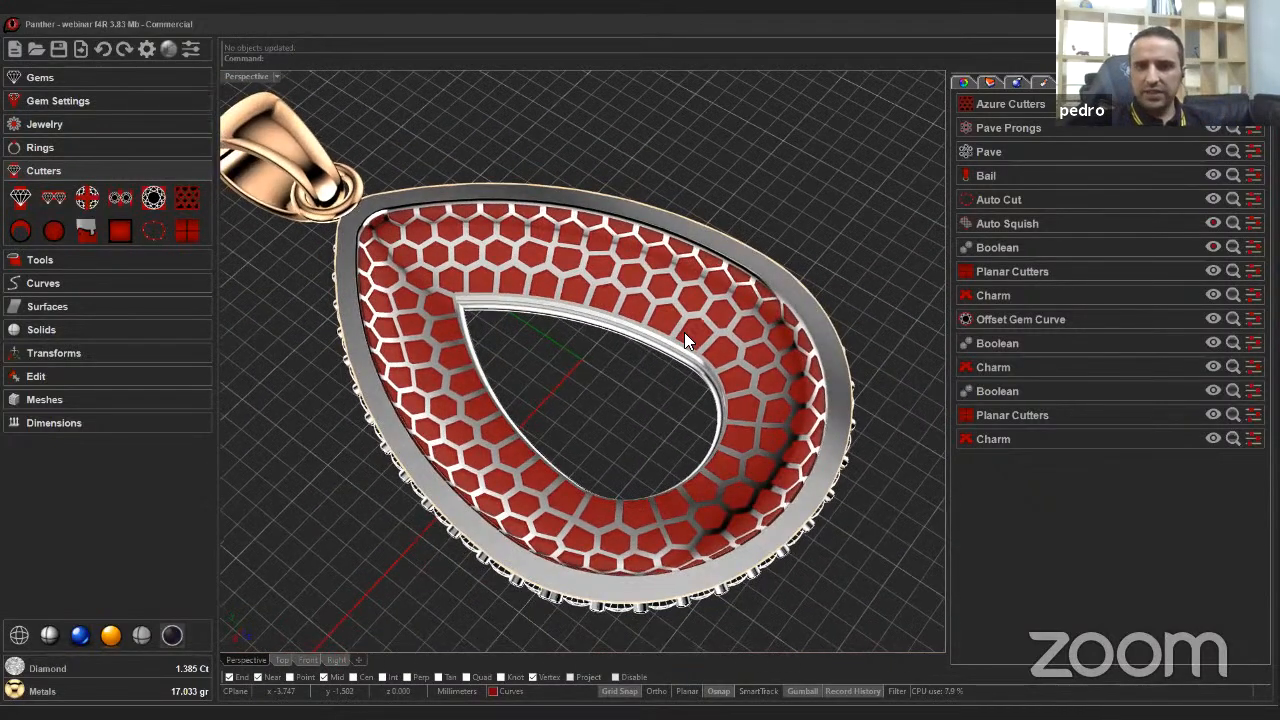
{"action": "left_click", "coordinate": [1212, 224]}
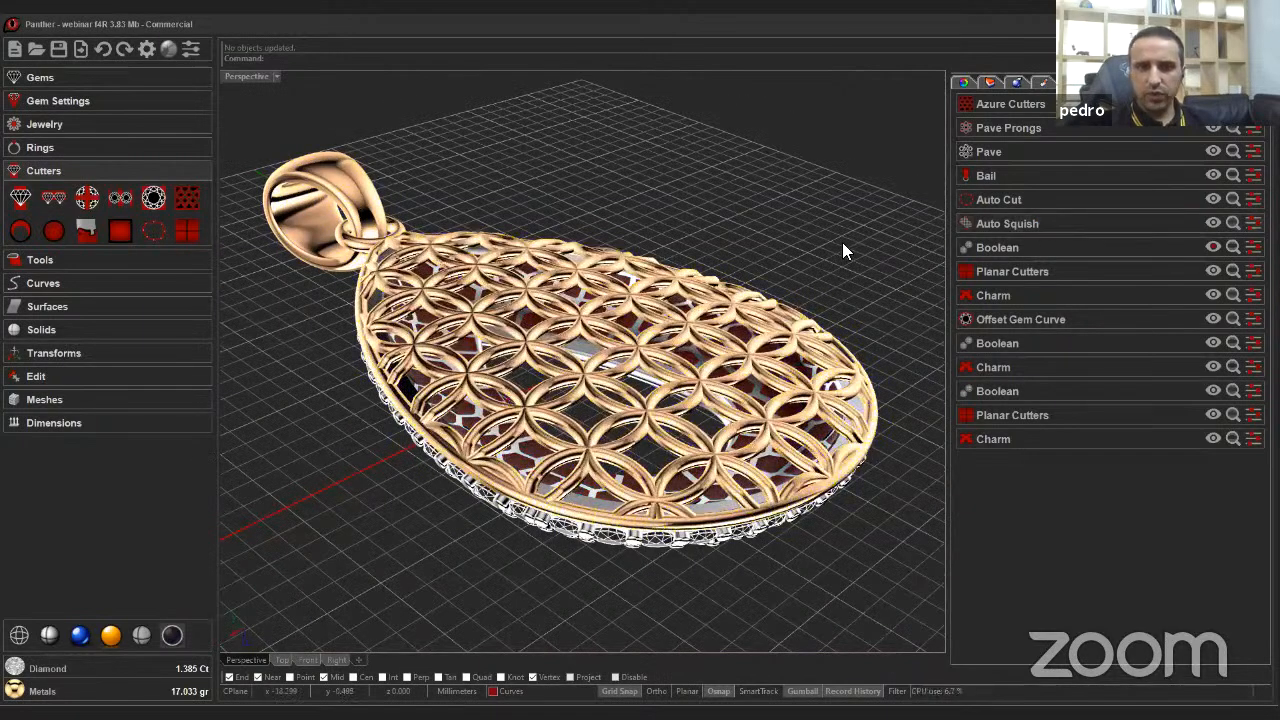
Try to subtract the azure cutters from the charm body with Boolean Difference.
{"action": "right_click_drag", "start_coordinate": [842, 242], "coordinate": [174, 332]}
{"action": "scroll", "coordinate": [446, 310], "scroll_direction": "up", "scroll_amount": 6}
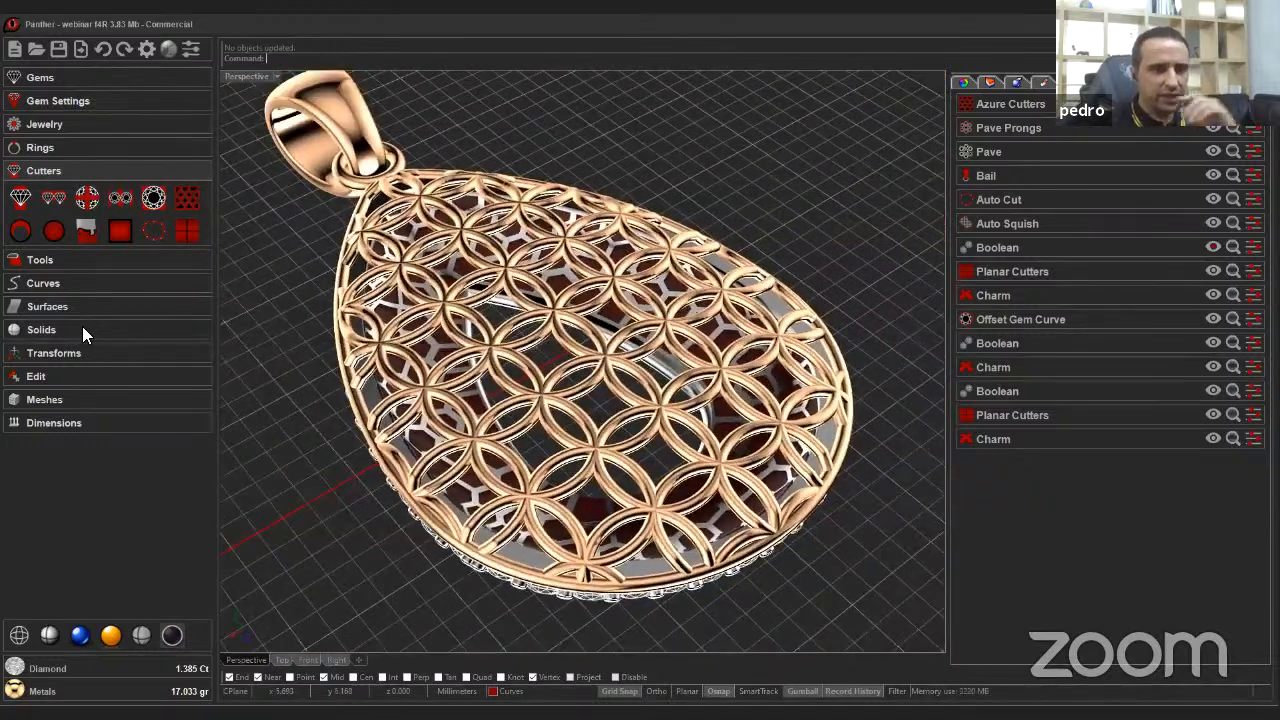
{"action": "left_click", "coordinate": [82, 326]}
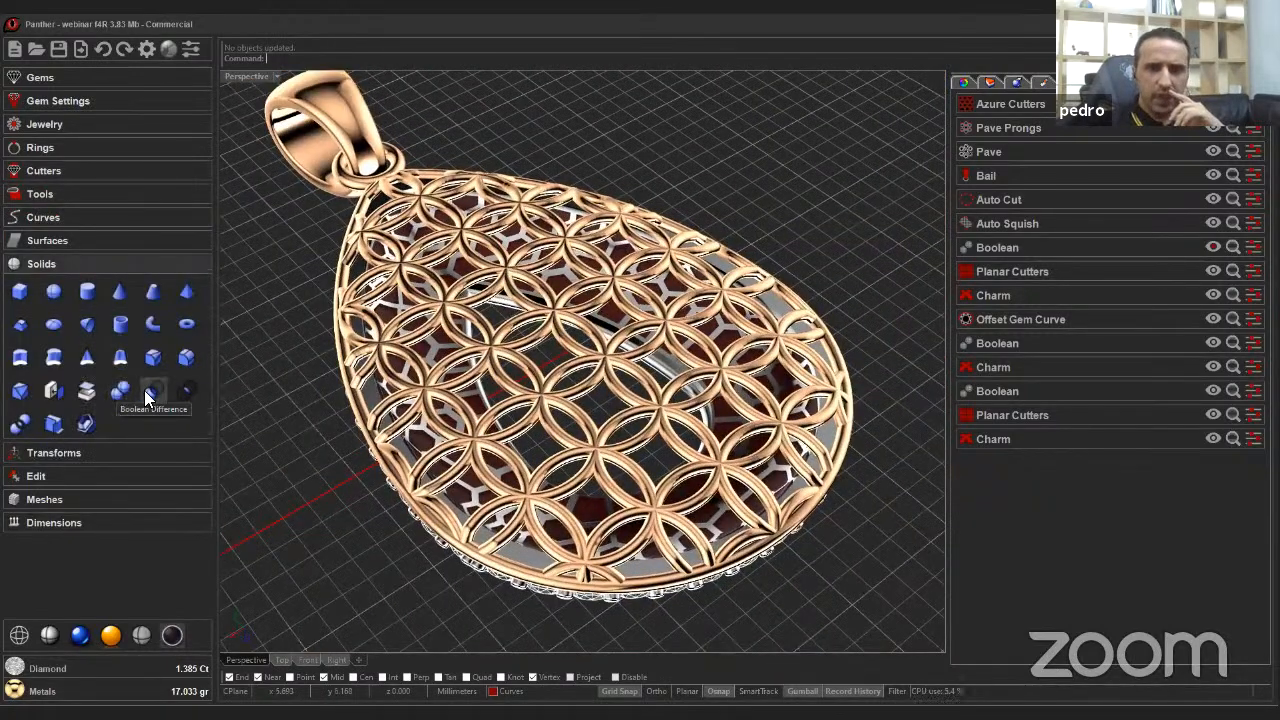
{"action": "left_click", "coordinate": [150, 390]}
{"action": "scroll", "coordinate": [552, 556], "scroll_direction": "up", "scroll_amount": 5}
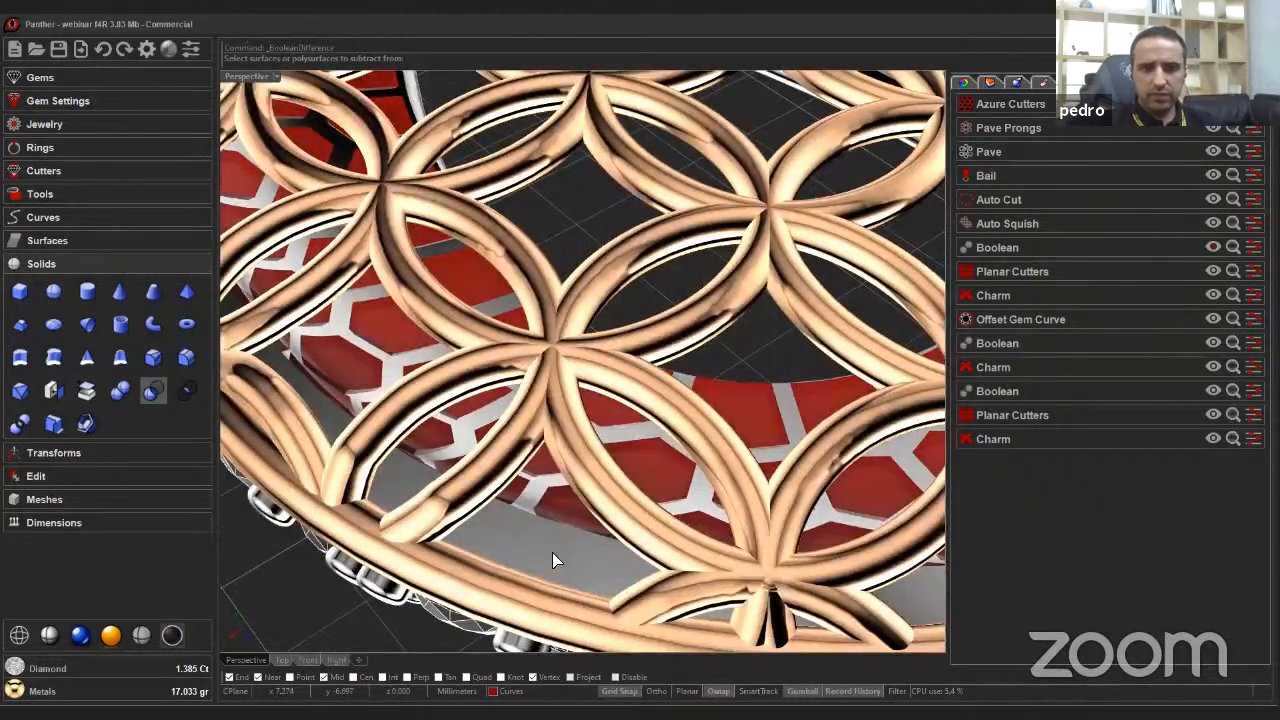
{"action": "left_click", "coordinate": [553, 560]}
{"action": "key", "text": "Return"}
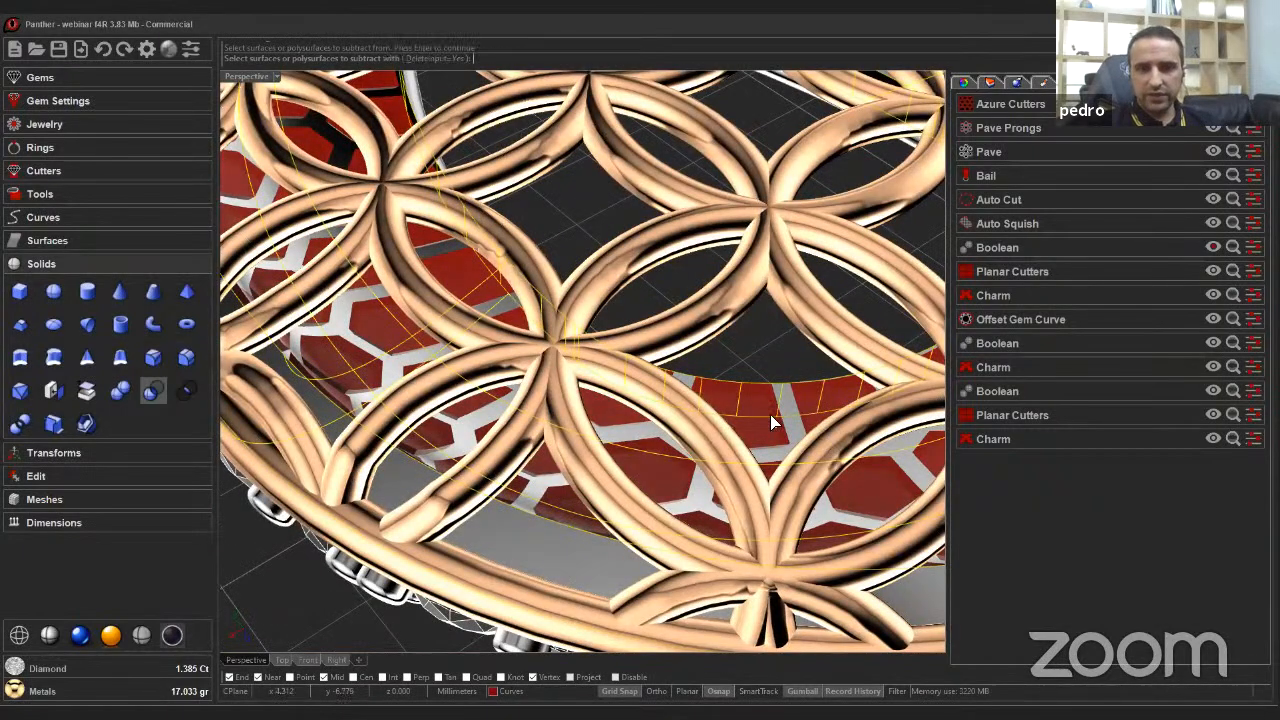
{"action": "scroll", "coordinate": [771, 430], "scroll_direction": "up", "scroll_amount": 4}
{"action": "scroll", "coordinate": [670, 505], "scroll_direction": "down", "scroll_amount": 2}
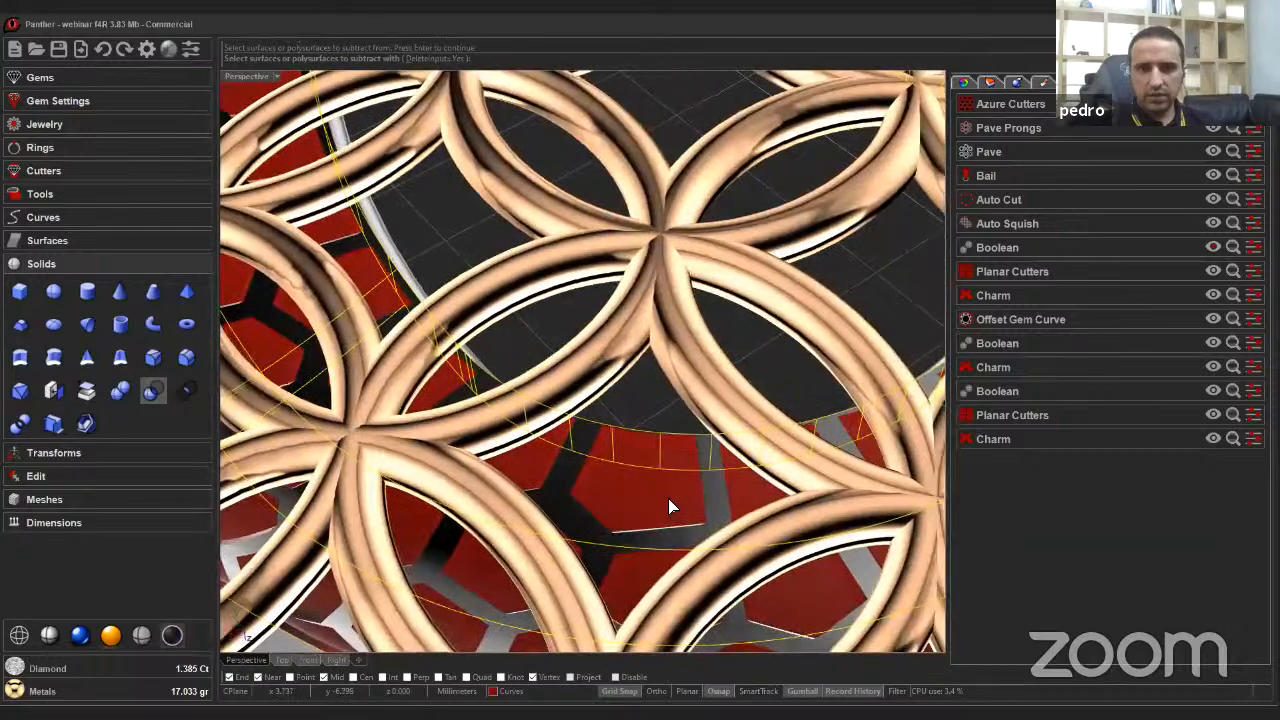
{"action": "left_click", "coordinate": [653, 498]}
{"action": "key", "text": "Return"}
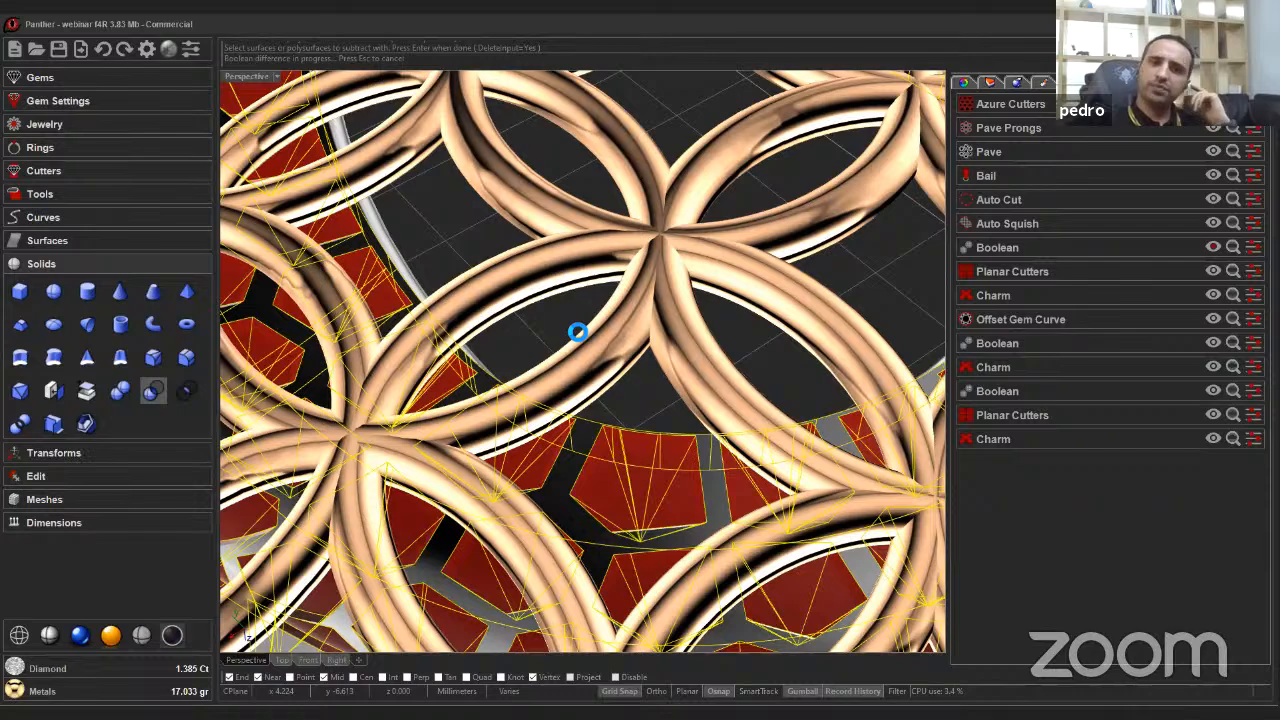
Create a Panther Boolean difference with the Charm as Object A and the Azure Cutters as Object B.
{"action": "scroll", "coordinate": [620, 442], "scroll_direction": "down", "scroll_amount": 5}
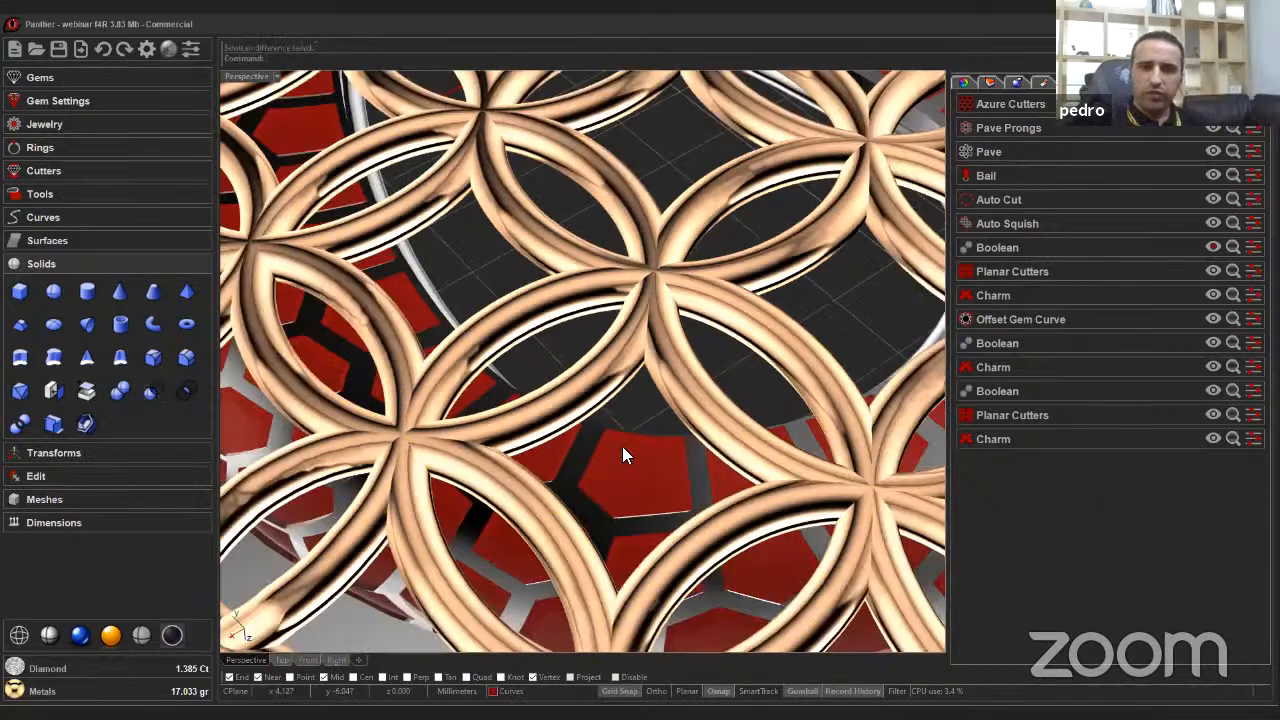
{"action": "right_click_drag", "start_coordinate": [618, 444], "coordinate": [456, 336]}
{"action": "left_click", "coordinate": [72, 196]}
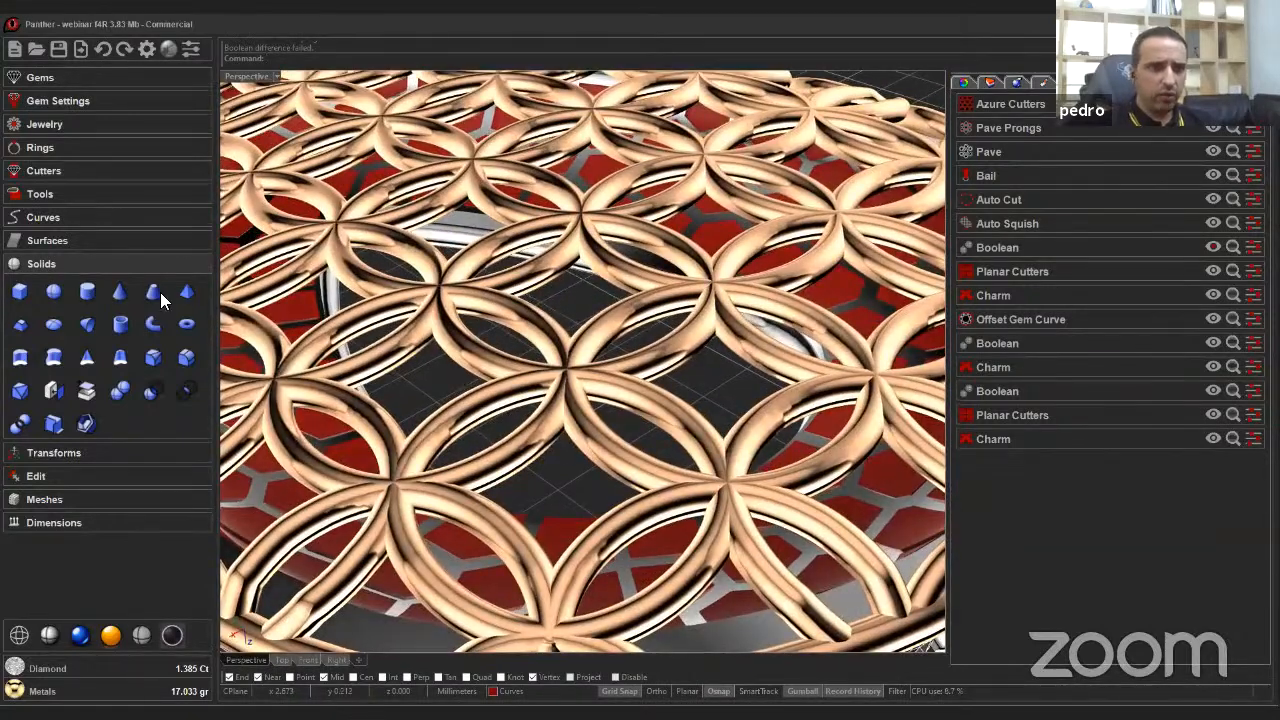
{"action": "right_click_drag", "start_coordinate": [520, 392], "coordinate": [114, 290]}
{"action": "scroll", "coordinate": [576, 402], "scroll_direction": "down", "scroll_amount": 5}
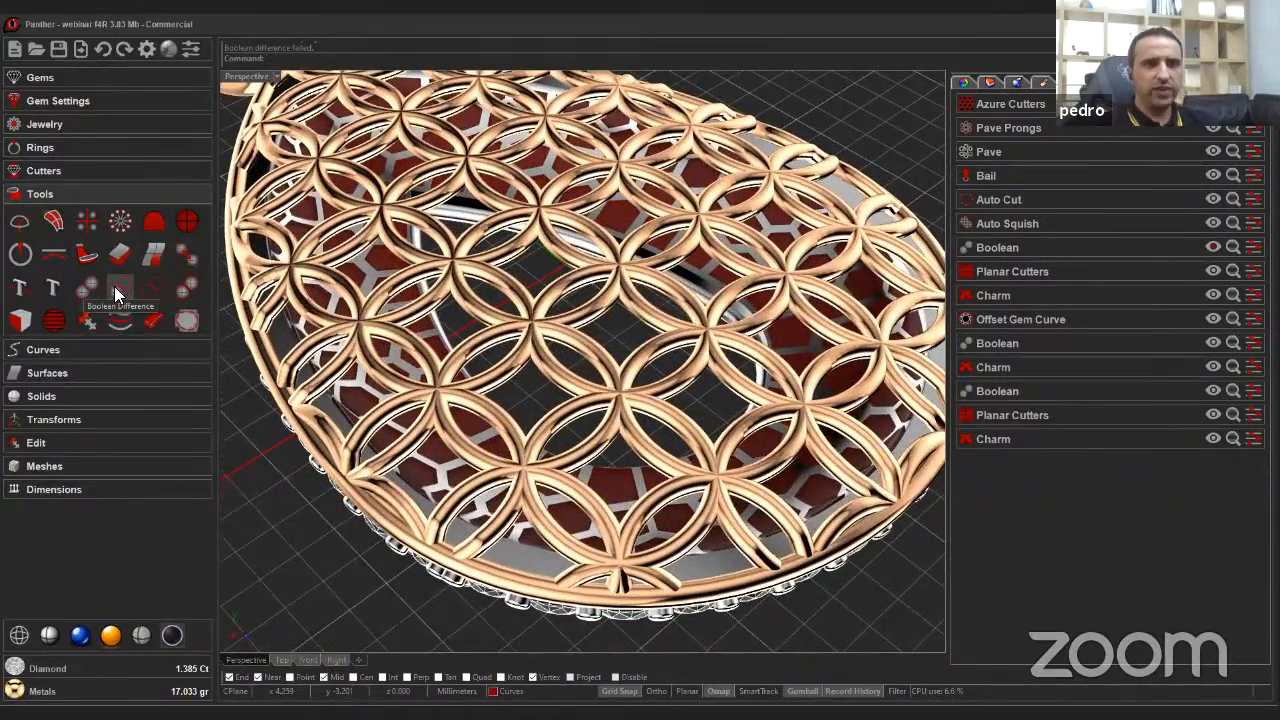
{"action": "left_click", "coordinate": [116, 289]}
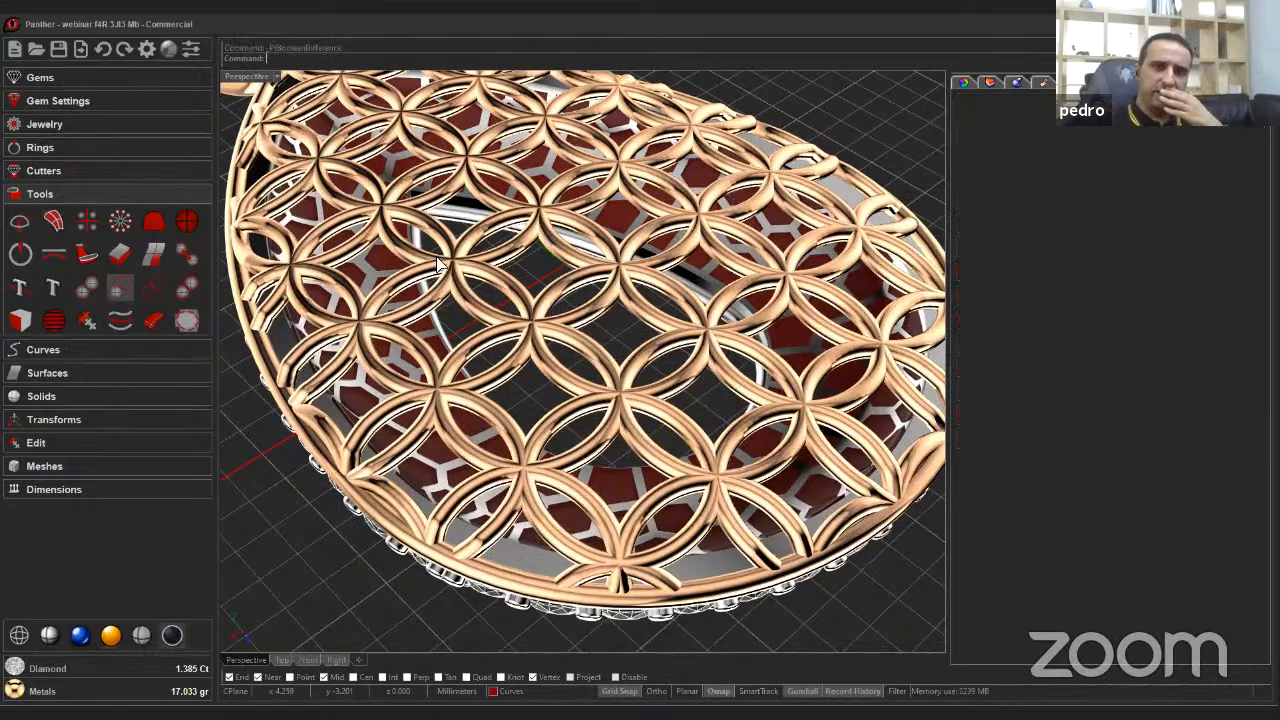
{"action": "left_click", "coordinate": [675, 292]}
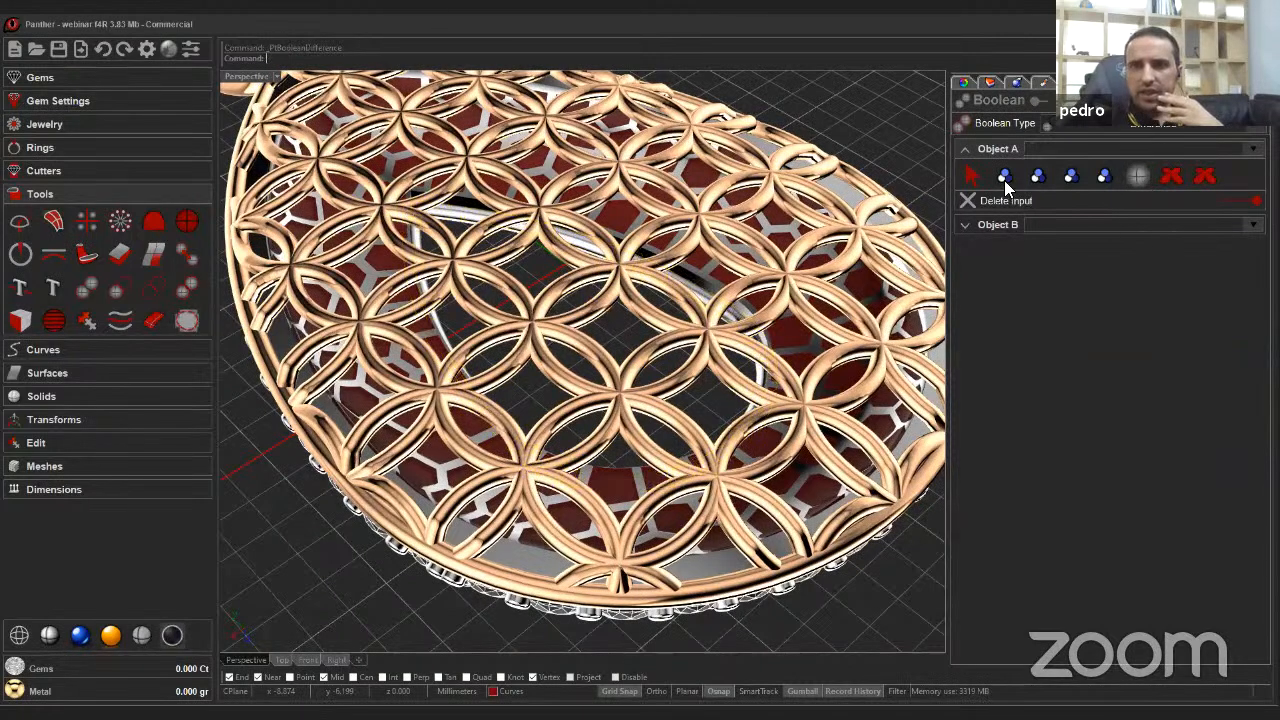
{"action": "left_click", "coordinate": [1167, 175]}
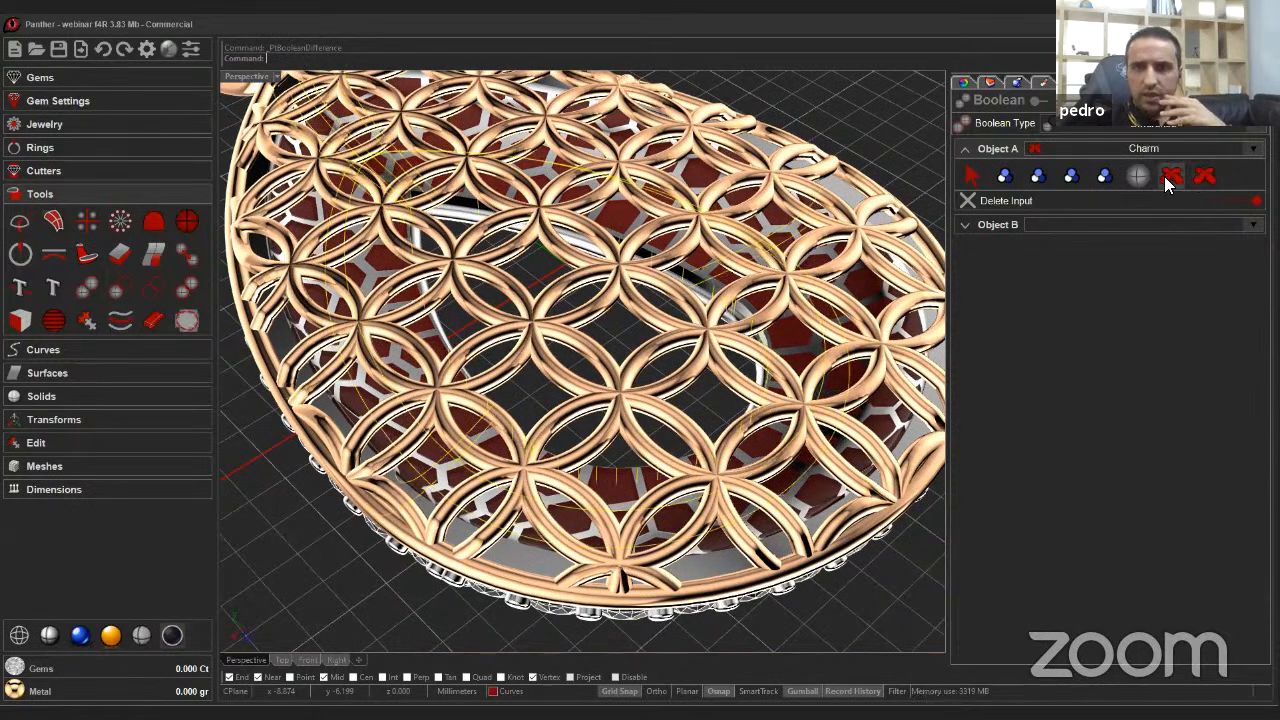
{"action": "left_click", "coordinate": [990, 224]}
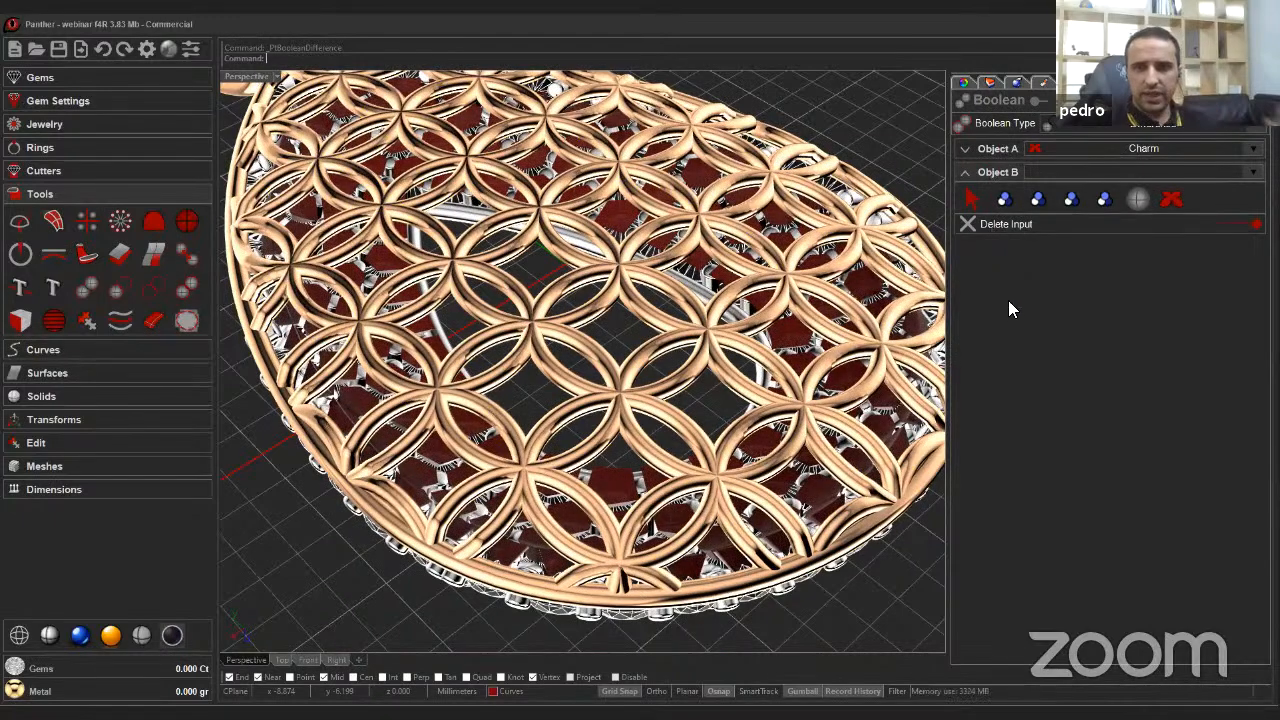
{"action": "scroll", "coordinate": [855, 400], "scroll_direction": "up", "scroll_amount": 5}
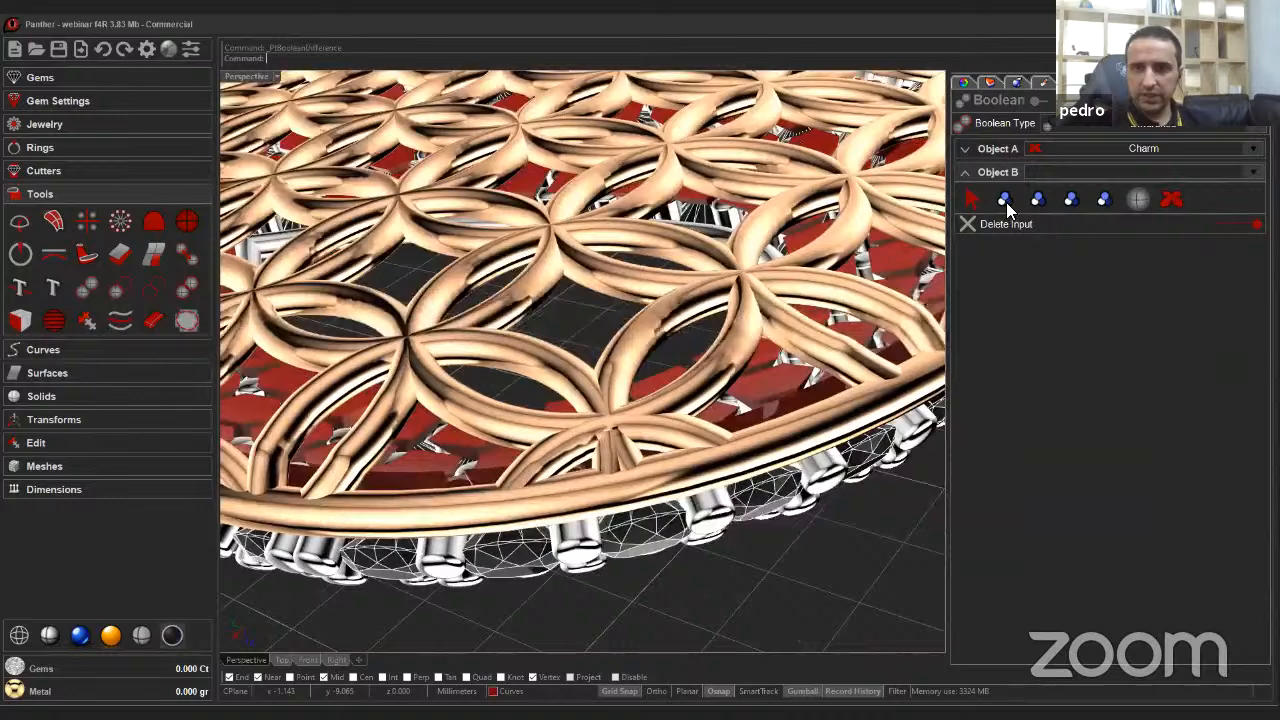
{"action": "left_click", "coordinate": [1005, 200]}
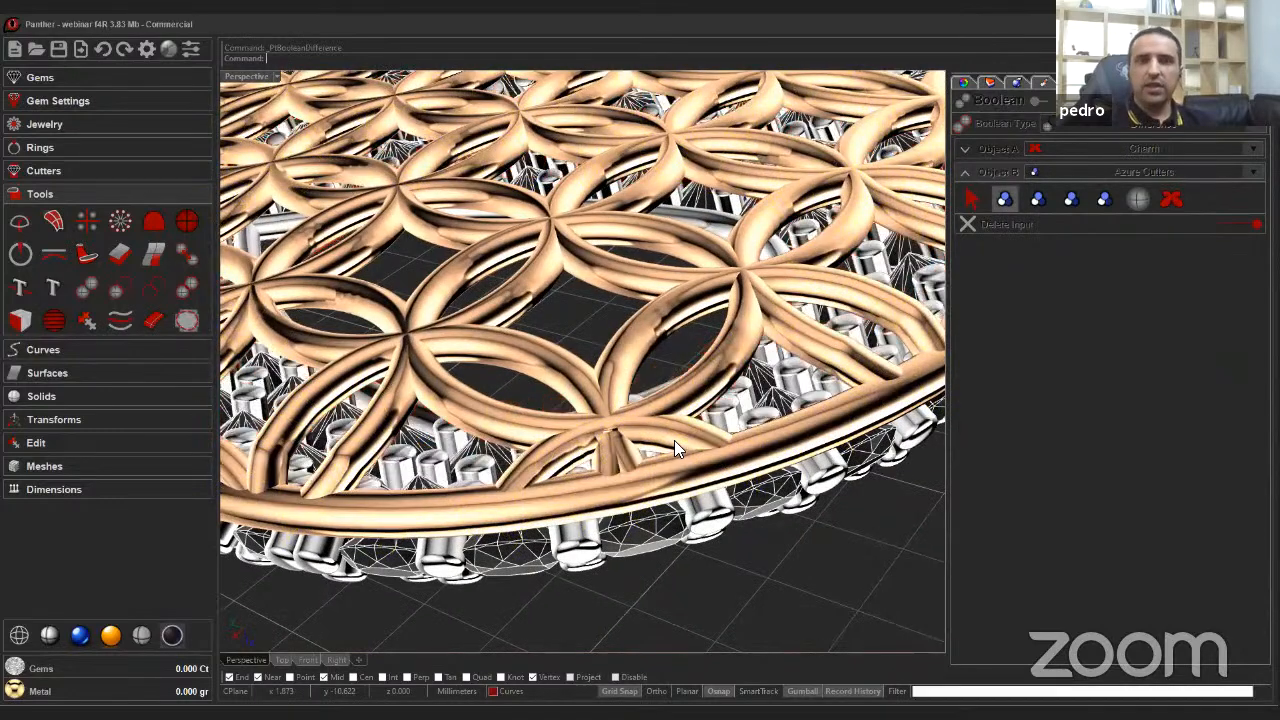
Orbit and zoom around the pendant to inspect the boolean cut from several angles.
{"action": "scroll", "coordinate": [699, 476], "scroll_direction": "down", "scroll_amount": 2}
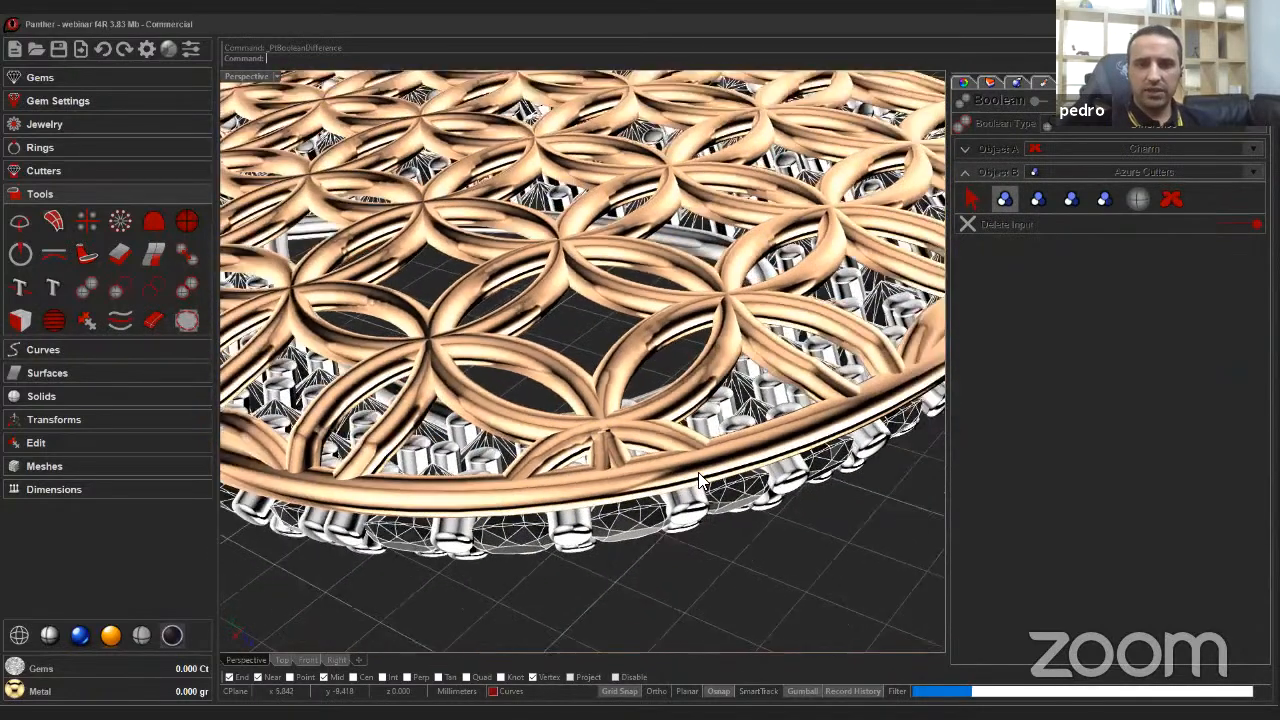
{"action": "scroll", "coordinate": [699, 476], "scroll_direction": "down", "scroll_amount": 5}
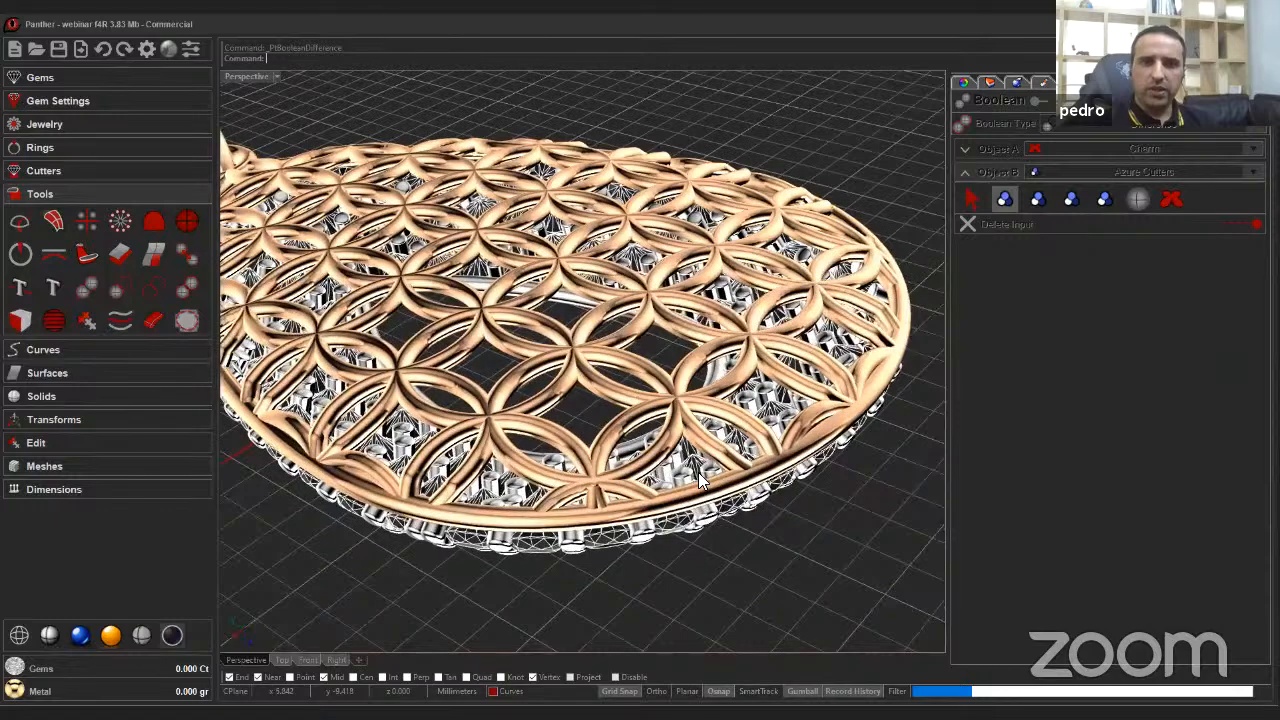
{"action": "right_click_drag", "start_coordinate": [699, 476], "coordinate": [707, 450]}
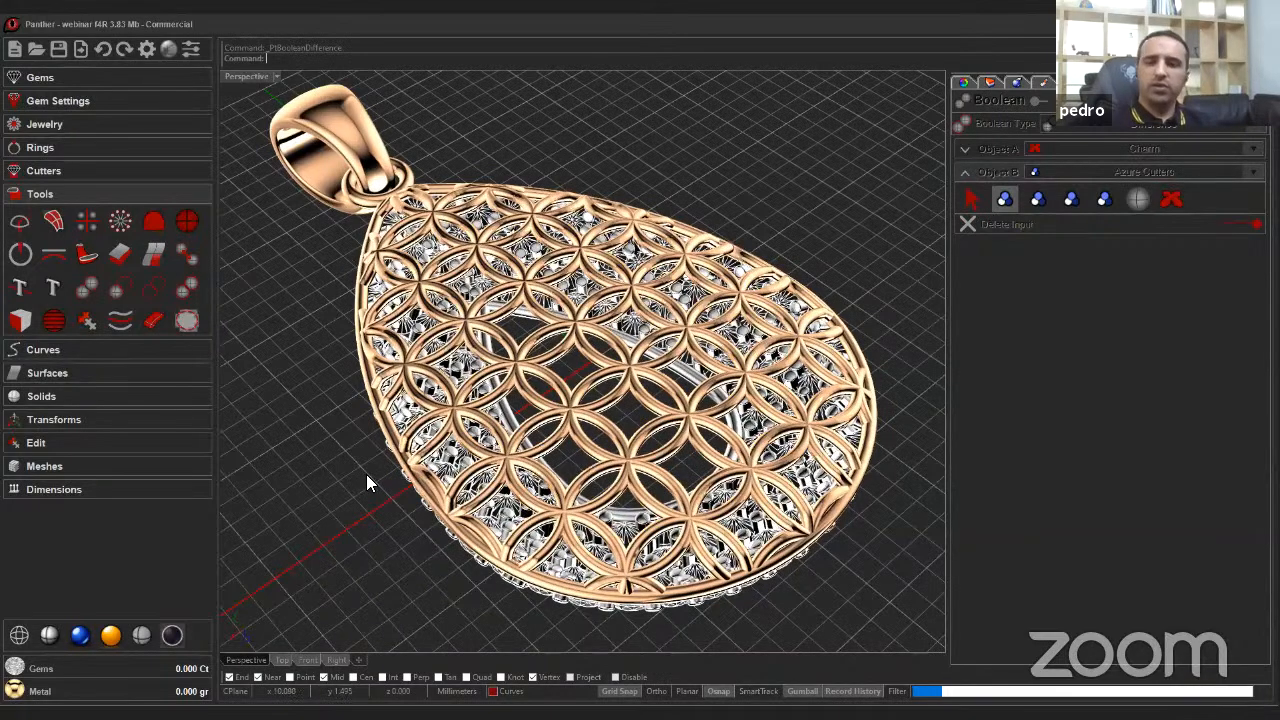
{"action": "right_click_drag", "start_coordinate": [380, 474], "coordinate": [382, 468]}
{"action": "scroll", "coordinate": [380, 468], "scroll_direction": "down", "scroll_amount": 2}
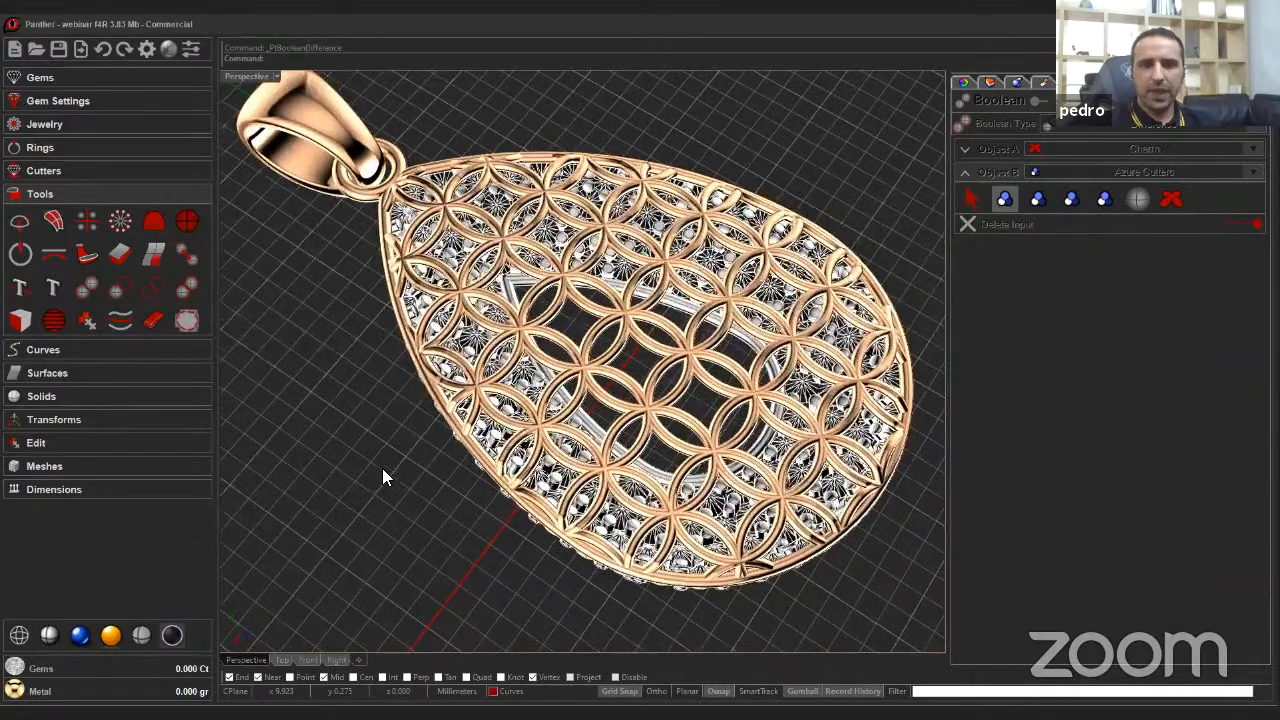
{"action": "right_click_drag", "start_coordinate": [382, 468], "coordinate": [382, 468]}
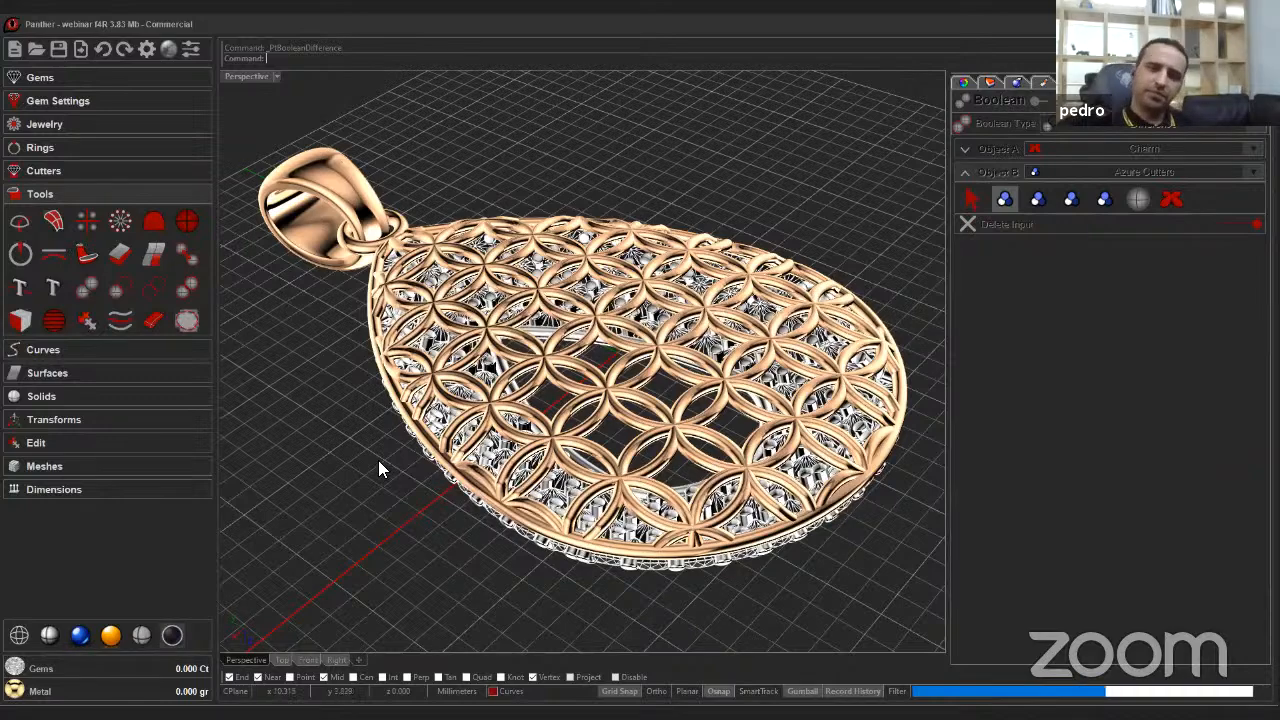
{"action": "right_click_drag", "start_coordinate": [366, 451], "coordinate": [370, 454]}
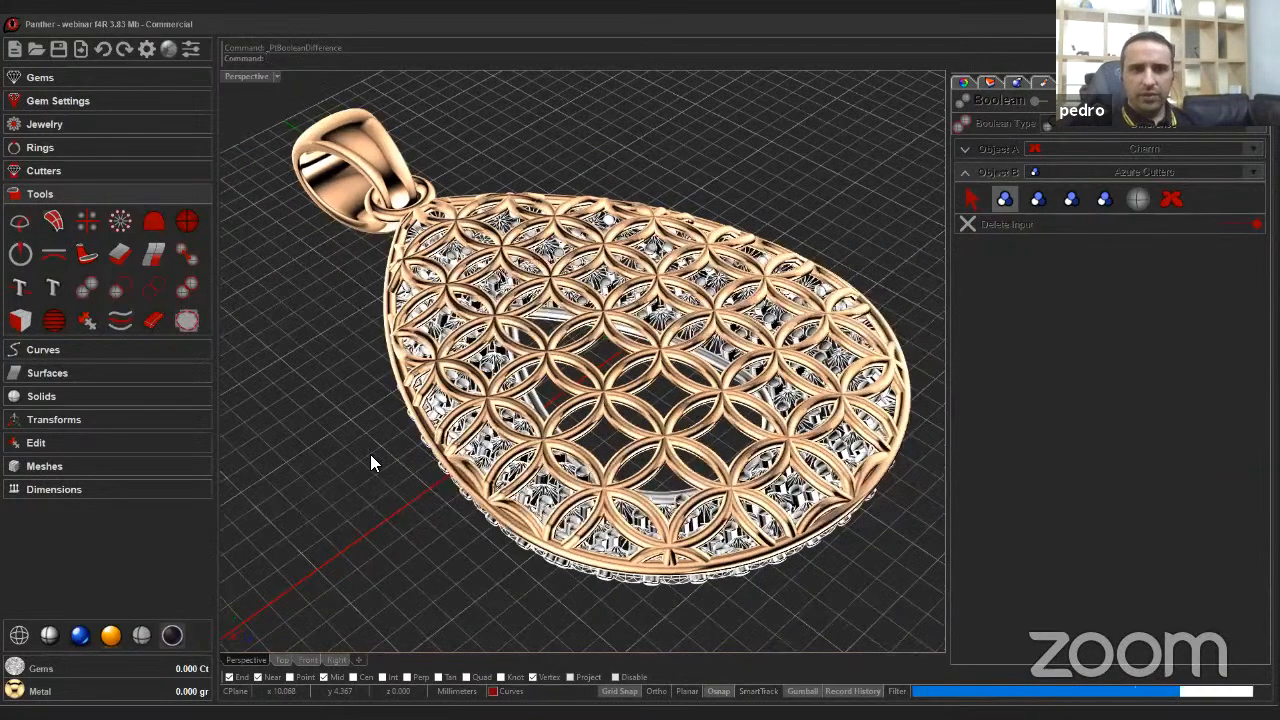
{"action": "scroll", "coordinate": [370, 454], "scroll_direction": "down", "scroll_amount": 2}
{"action": "right_click_drag", "start_coordinate": [550, 348], "coordinate": [554, 355]}
{"action": "right_click_drag", "start_coordinate": [552, 348], "coordinate": [472, 278]}
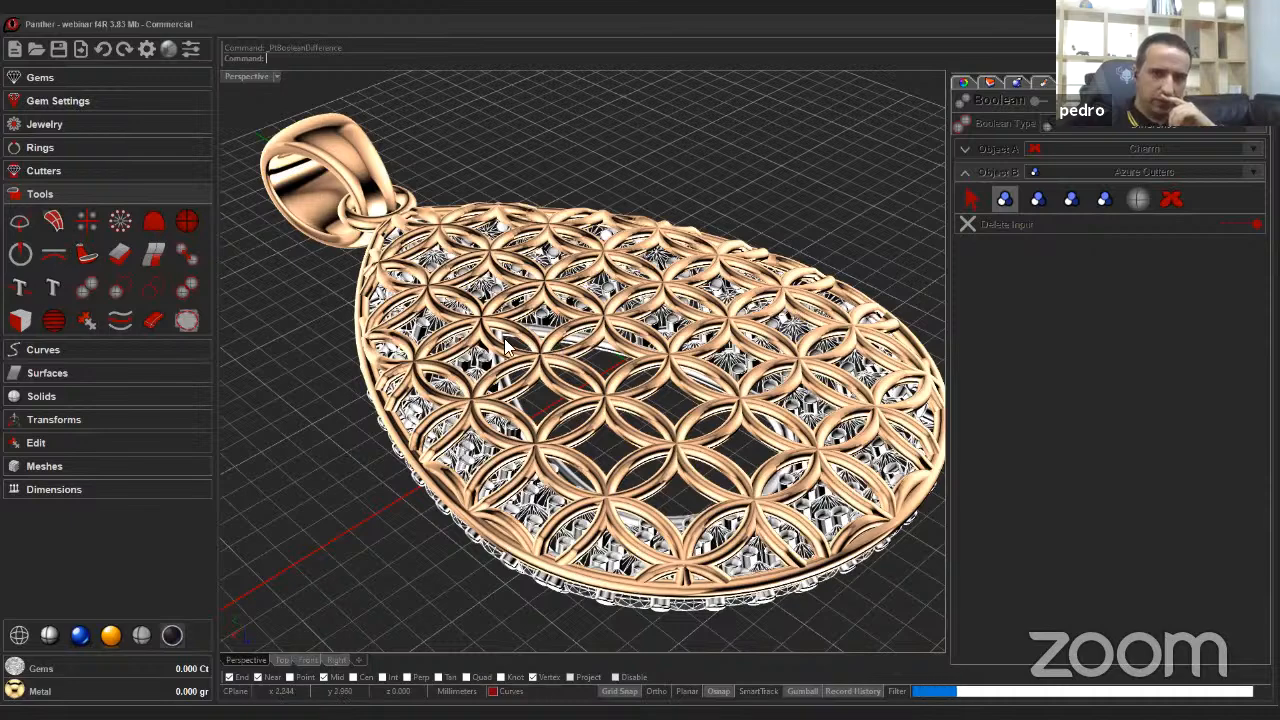
{"action": "scroll", "coordinate": [507, 345], "scroll_direction": "down", "scroll_amount": 2}
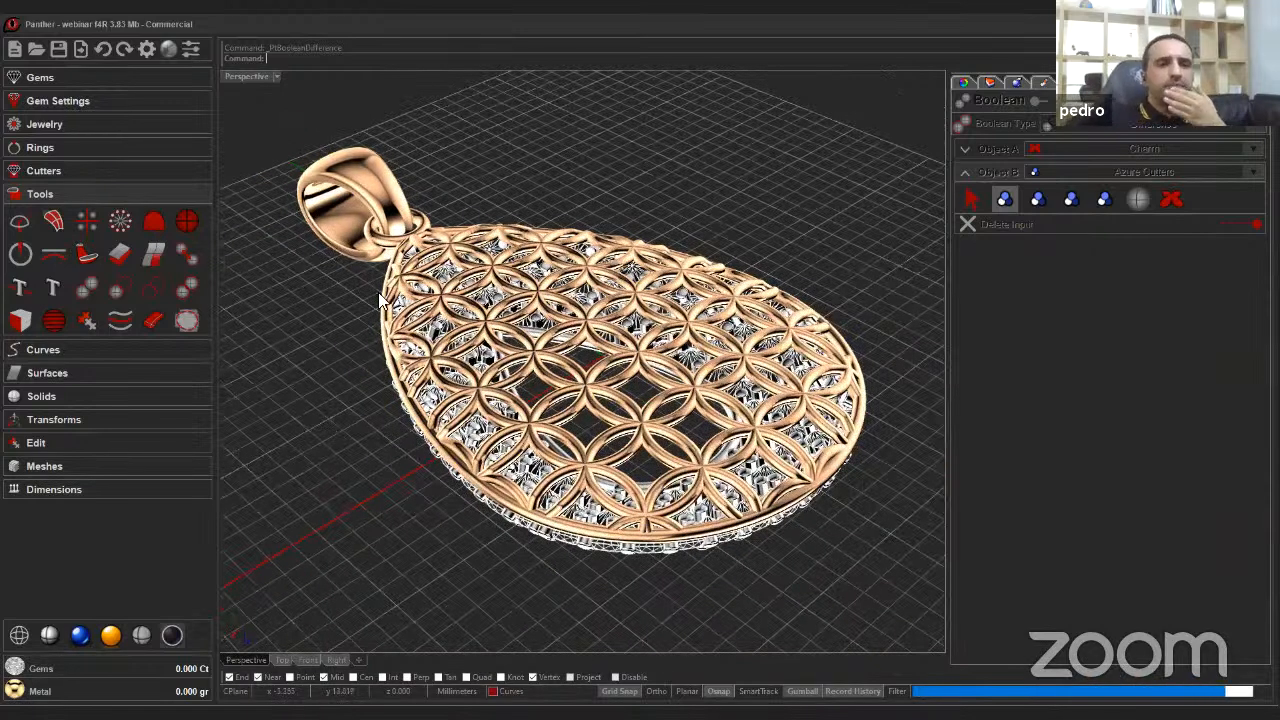
{"action": "scroll", "coordinate": [361, 310], "scroll_direction": "down", "scroll_amount": 2}
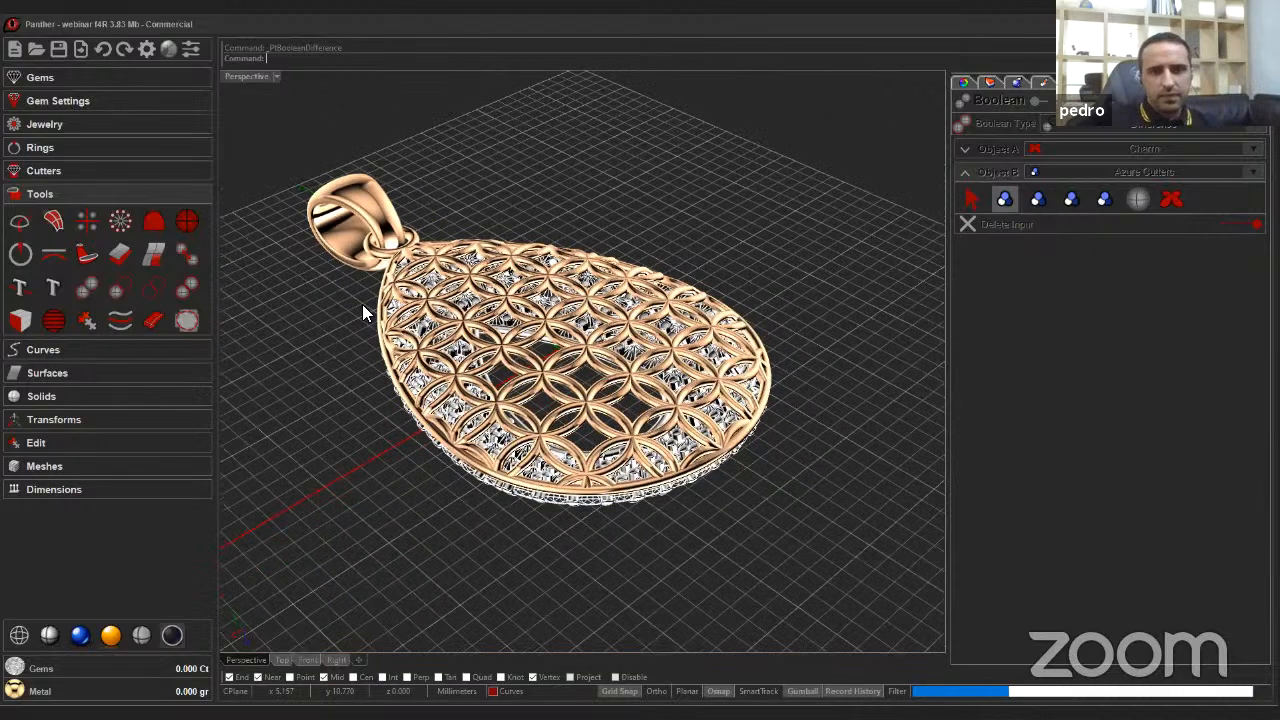
{"action": "right_click_drag", "start_coordinate": [362, 306], "coordinate": [378, 286]}
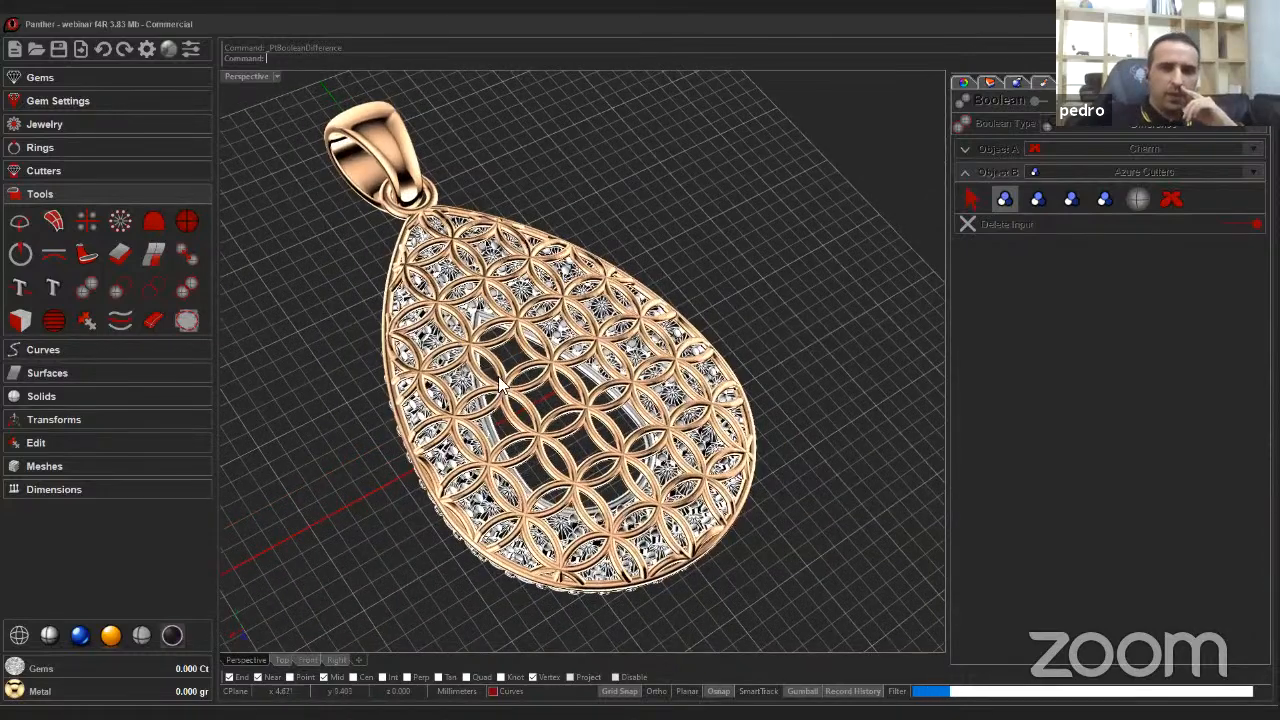
{"action": "scroll", "coordinate": [752, 288], "scroll_direction": "up", "scroll_amount": 2}
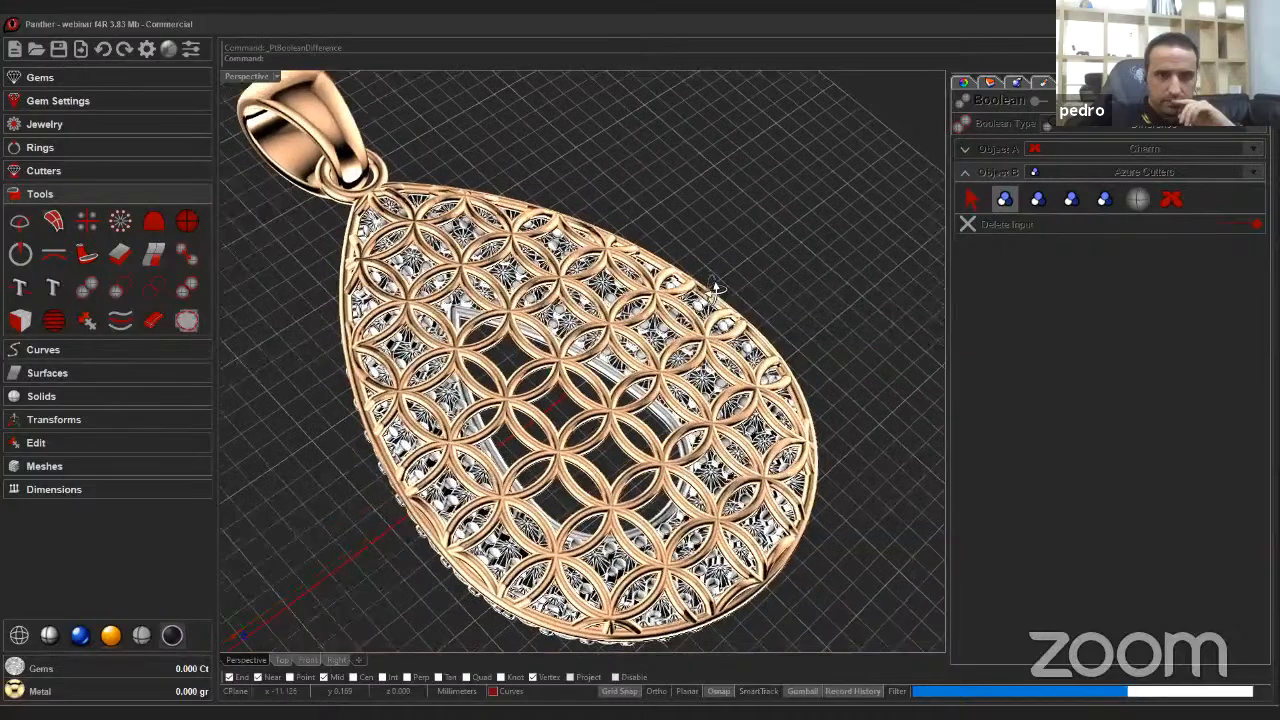
{"action": "scroll", "coordinate": [706, 276], "scroll_direction": "up", "scroll_amount": 2}
{"action": "scroll", "coordinate": [462, 425], "scroll_direction": "down", "scroll_amount": 3}
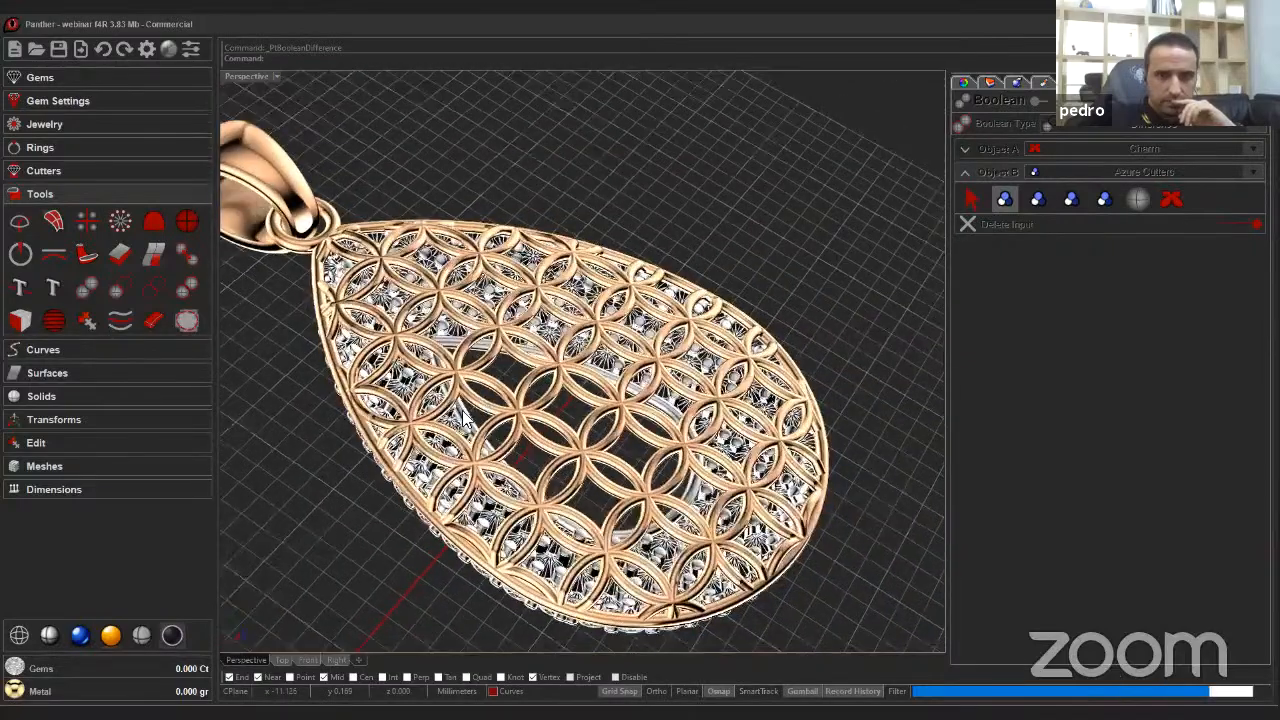
{"action": "right_click_drag", "start_coordinate": [490, 442], "coordinate": [452, 360]}
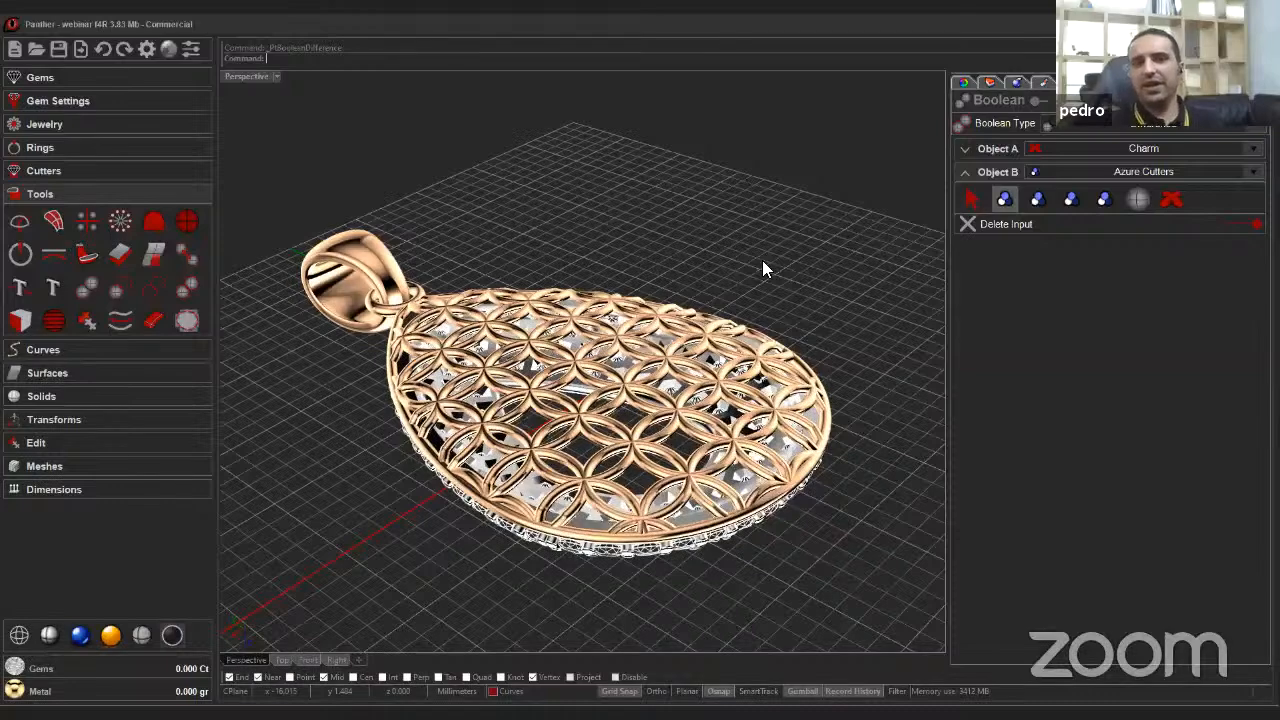
Zoom in closely on the jali to examine the cut openings beneath it.
{"action": "scroll", "coordinate": [690, 440], "scroll_direction": "up", "scroll_amount": 1}
{"action": "scroll", "coordinate": [580, 425], "scroll_direction": "up", "scroll_amount": 5}
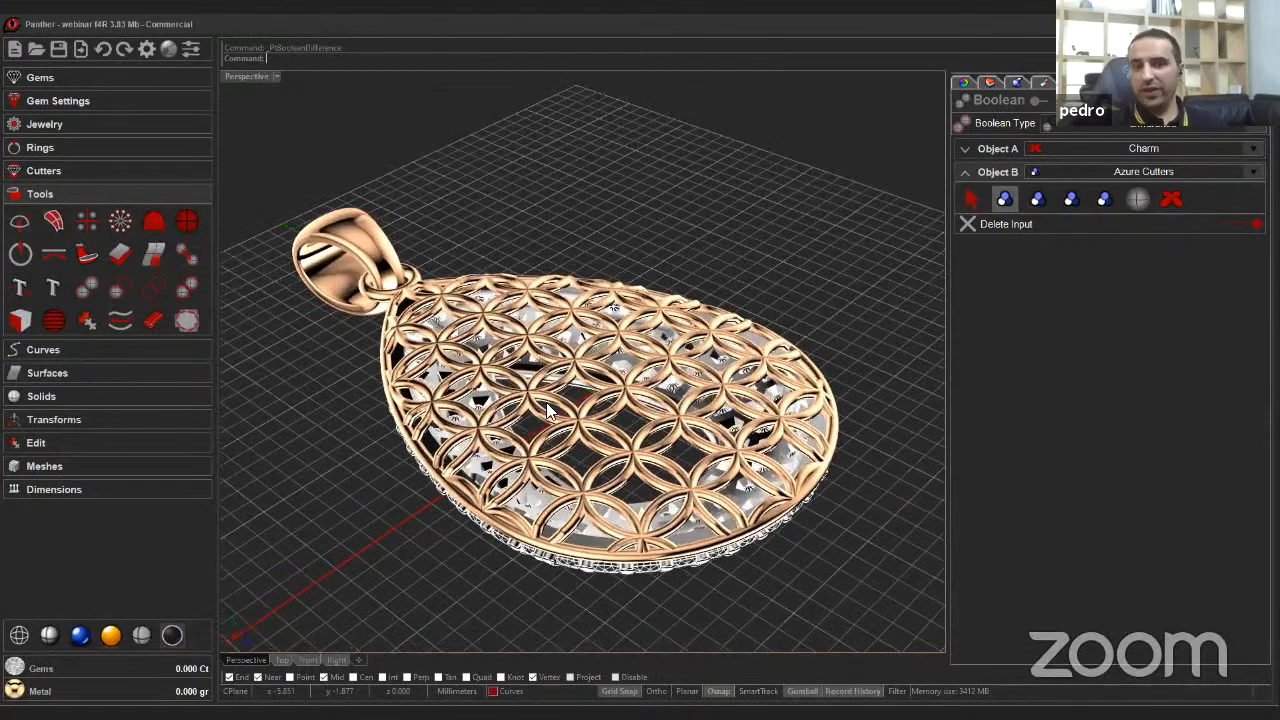
{"action": "scroll", "coordinate": [580, 428], "scroll_direction": "up", "scroll_amount": 4}
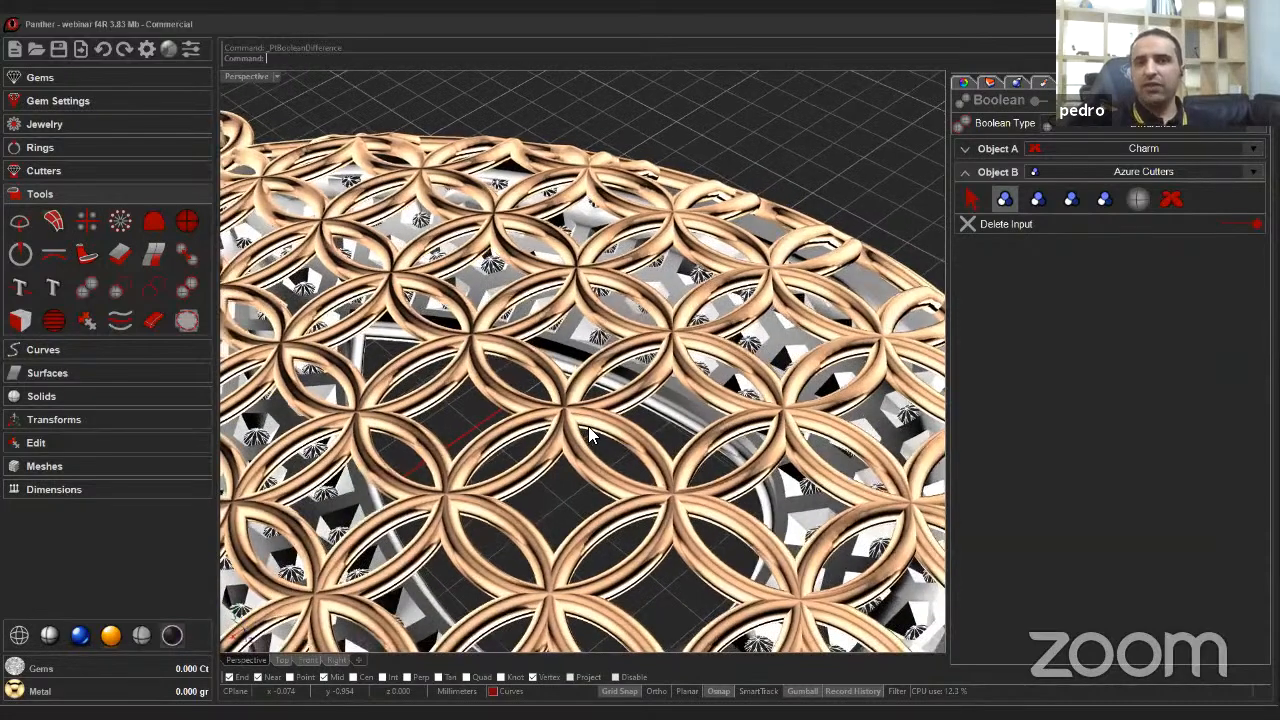
{"action": "right_click_drag", "start_coordinate": [588, 426], "coordinate": [654, 348]}
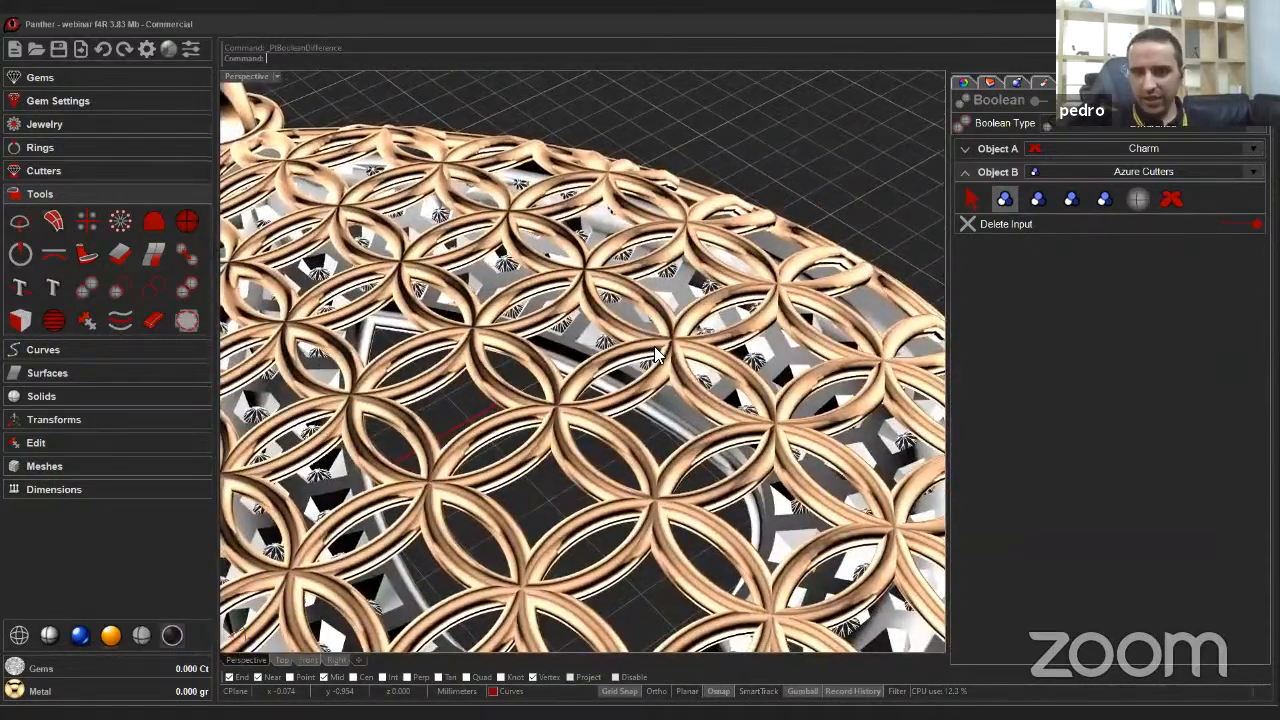
{"action": "scroll", "coordinate": [654, 348], "scroll_direction": "up", "scroll_amount": 4}
{"action": "scroll", "coordinate": [654, 350], "scroll_direction": "up", "scroll_amount": 6}
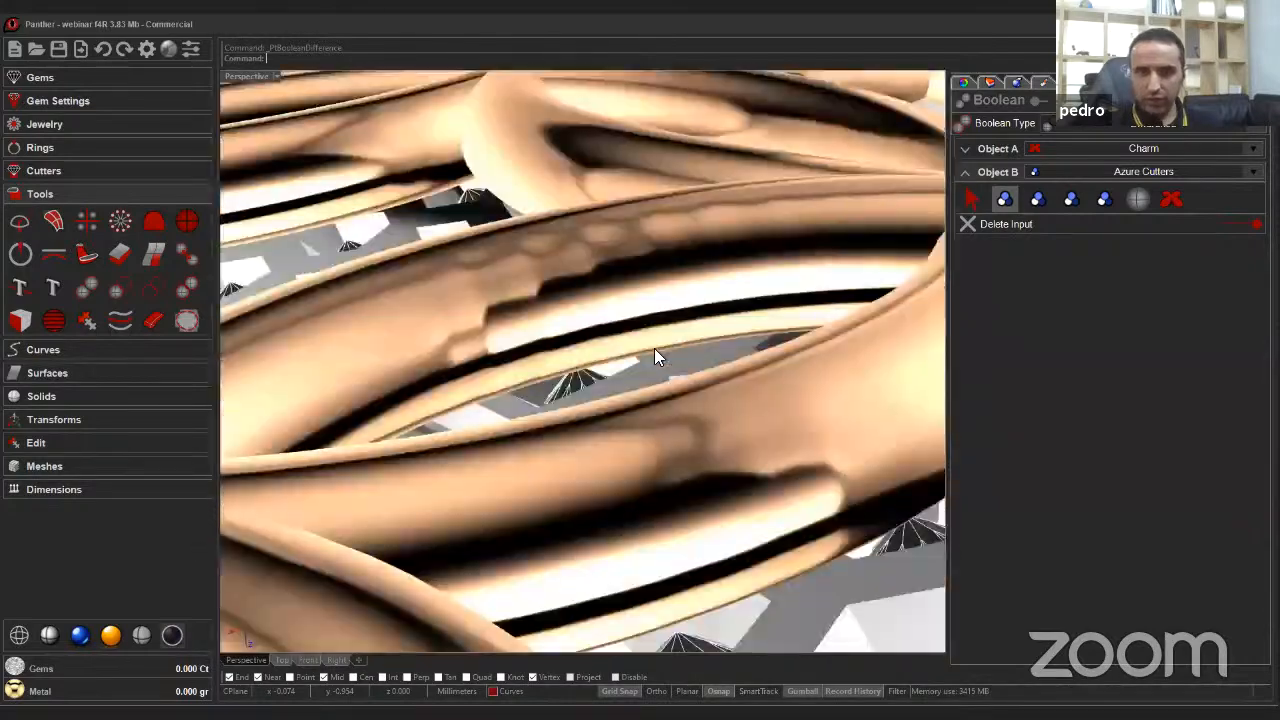
Zoom back out from the jali and finish the Boolean difference command.
{"action": "scroll", "coordinate": [654, 348], "scroll_direction": "down", "scroll_amount": 5}
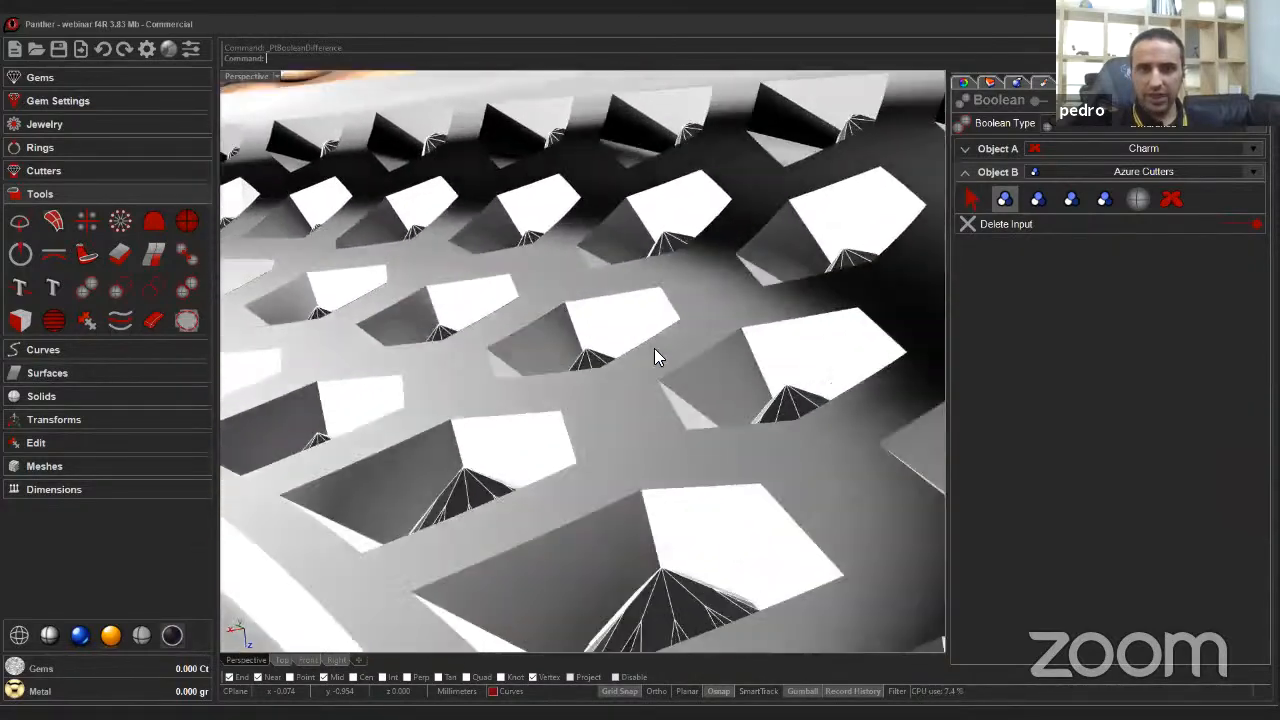
{"action": "scroll", "coordinate": [730, 332], "scroll_direction": "down", "scroll_amount": 2}
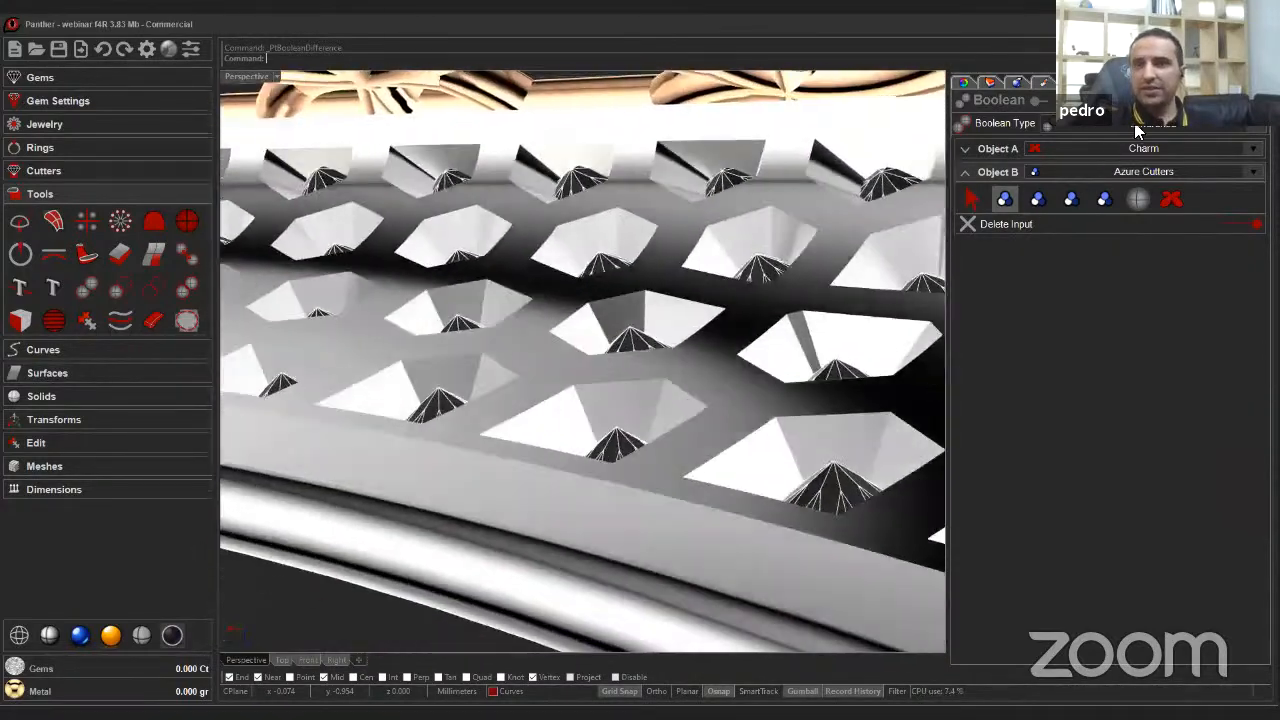
{"action": "right_click", "coordinate": [702, 304]}
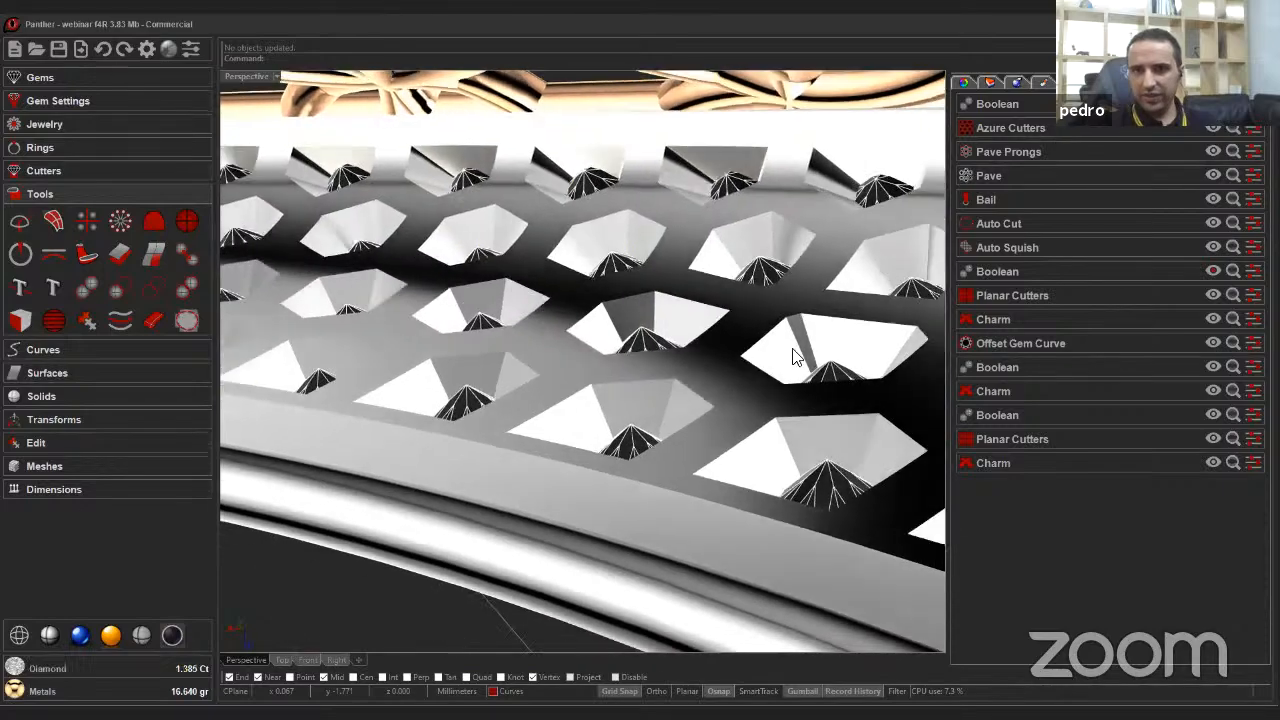
Orbit and zoom around the finished pendant to inspect the boolean cut from several angles.
{"action": "scroll", "coordinate": [736, 378], "scroll_direction": "down", "scroll_amount": 6}
{"action": "scroll", "coordinate": [732, 392], "scroll_direction": "down", "scroll_amount": 5}
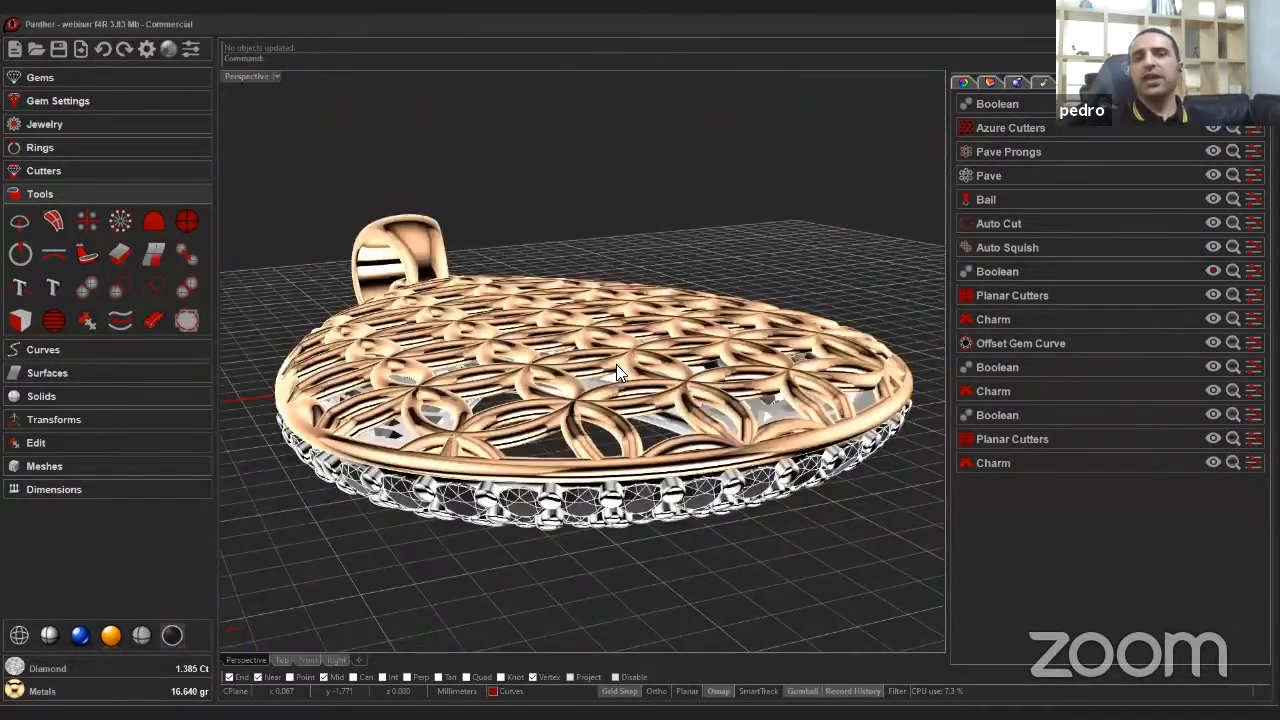
{"action": "right_click_drag", "start_coordinate": [616, 364], "coordinate": [518, 402]}
{"action": "scroll", "coordinate": [628, 334], "scroll_direction": "down", "scroll_amount": 3}
{"action": "scroll", "coordinate": [606, 426], "scroll_direction": "up", "scroll_amount": 3}
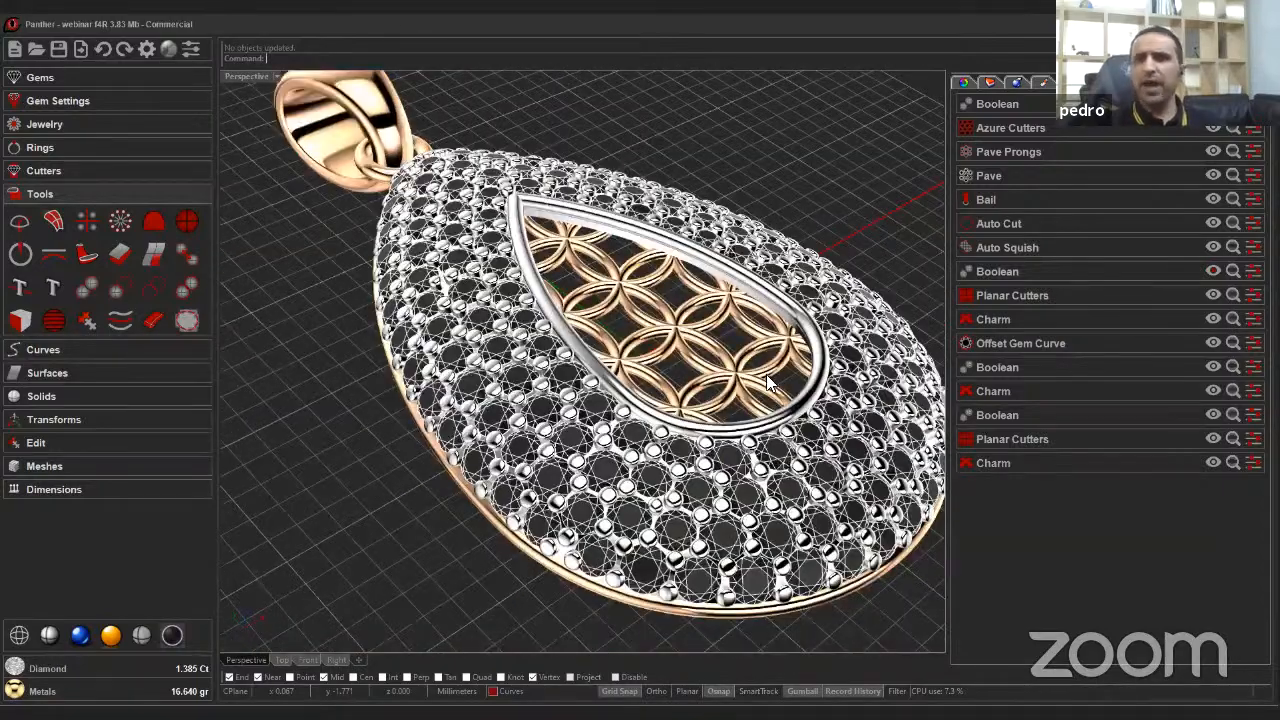
{"action": "scroll", "coordinate": [765, 374], "scroll_direction": "up", "scroll_amount": 2}
{"action": "right_click_drag", "start_coordinate": [766, 378], "coordinate": [566, 274]}
{"action": "scroll", "coordinate": [566, 274], "scroll_direction": "down", "scroll_amount": 4}
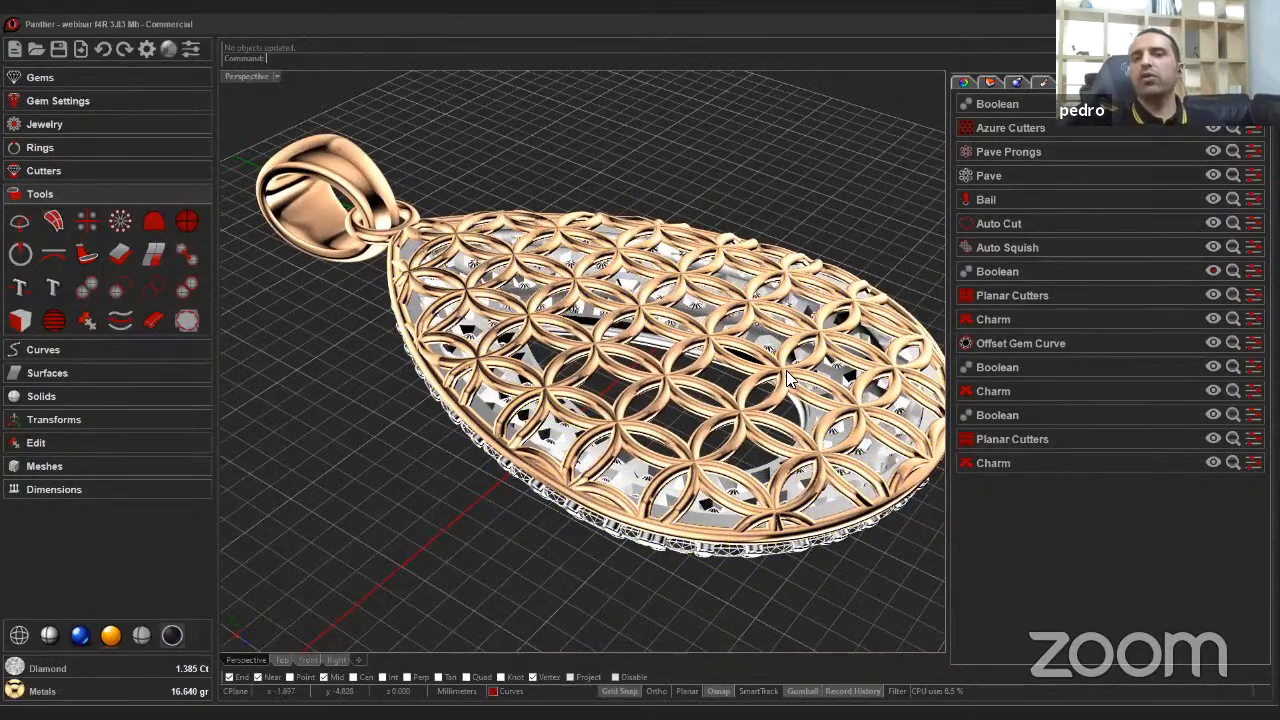
{"action": "right_click_drag", "start_coordinate": [786, 370], "coordinate": [732, 260]}
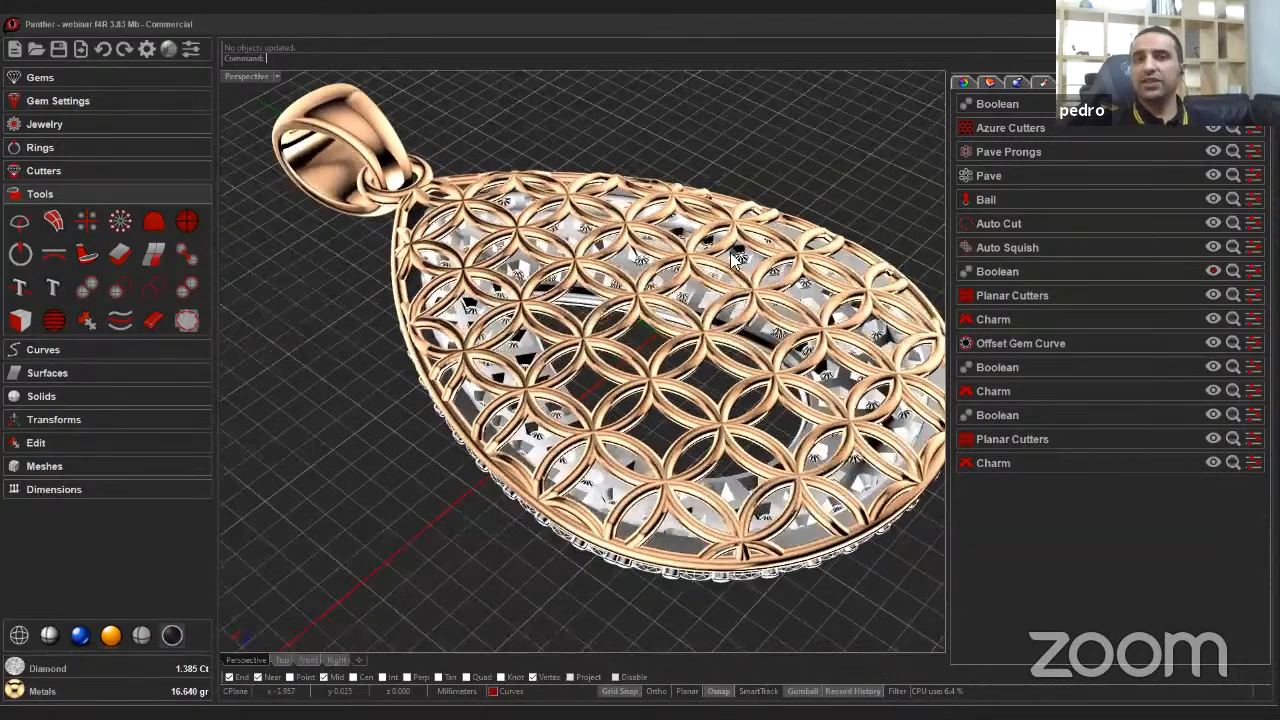
{"action": "scroll", "coordinate": [588, 338], "scroll_direction": "up", "scroll_amount": 4}
{"action": "right_click_drag", "start_coordinate": [588, 338], "coordinate": [493, 322]}
{"action": "scroll", "coordinate": [577, 354], "scroll_direction": "down", "scroll_amount": 4}
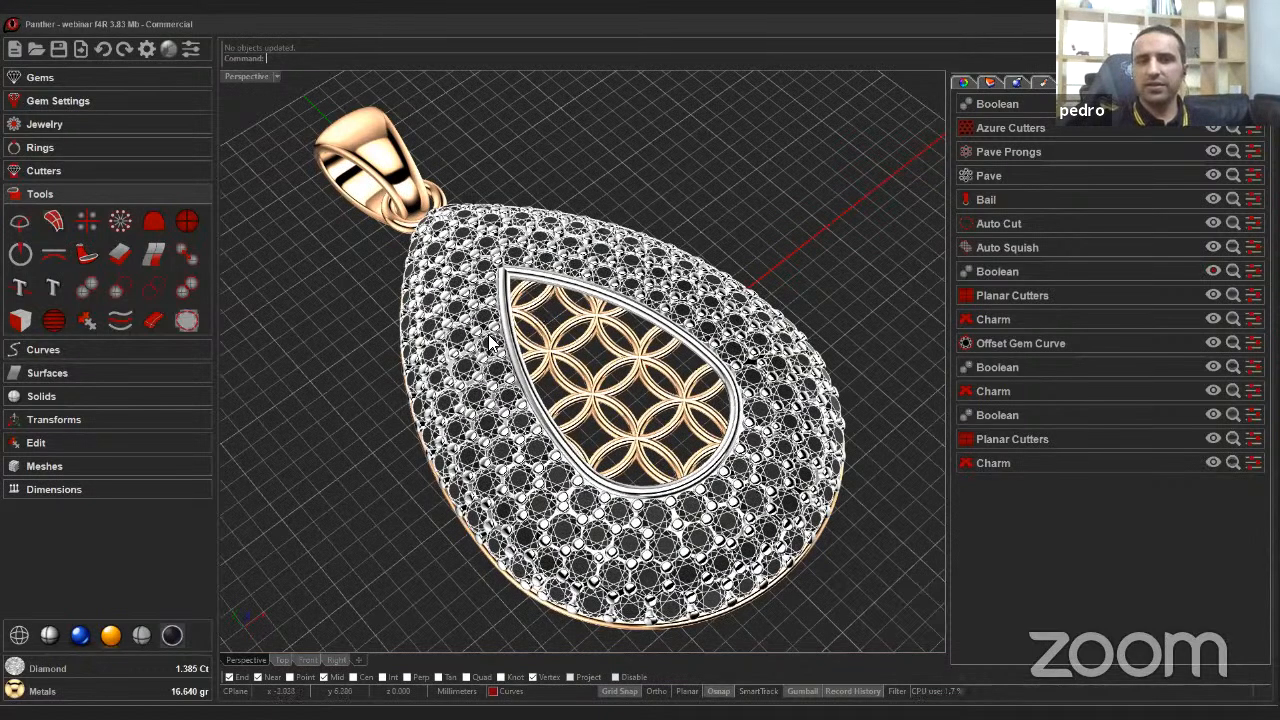
{"action": "right_click_drag", "start_coordinate": [490, 350], "coordinate": [438, 384]}
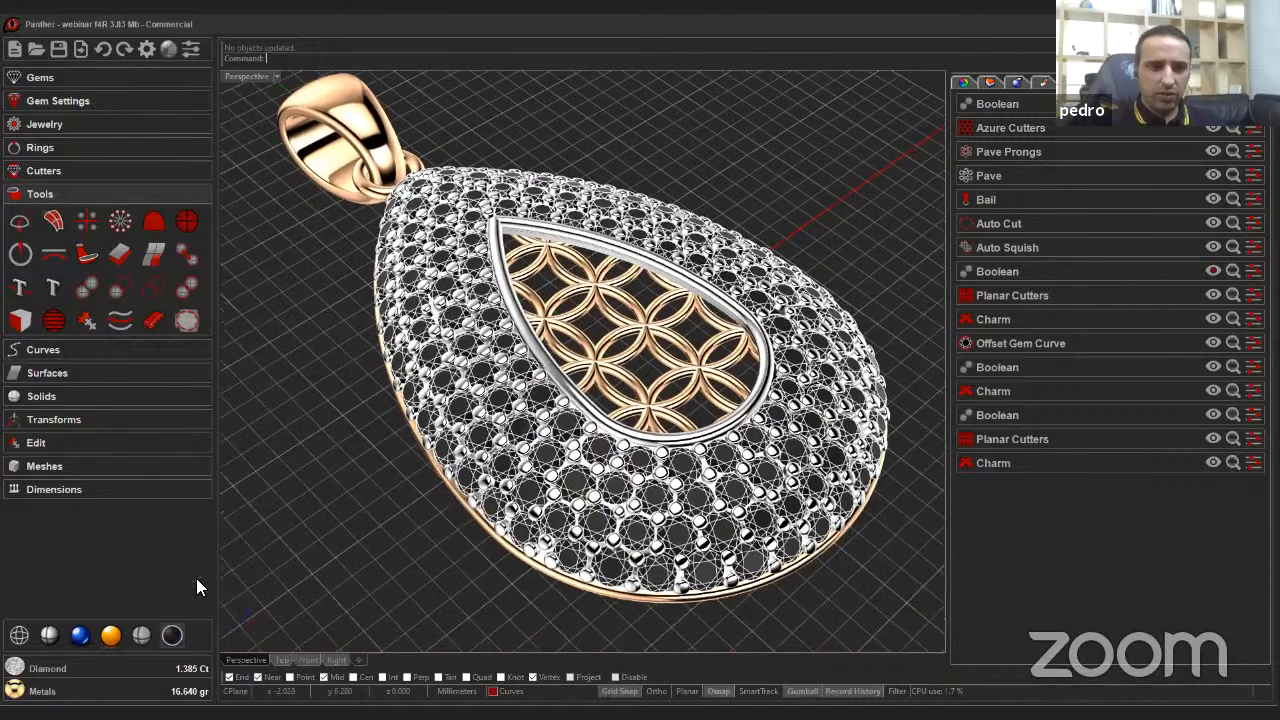
{"action": "right_click_drag", "start_coordinate": [384, 527], "coordinate": [1065, 170]}
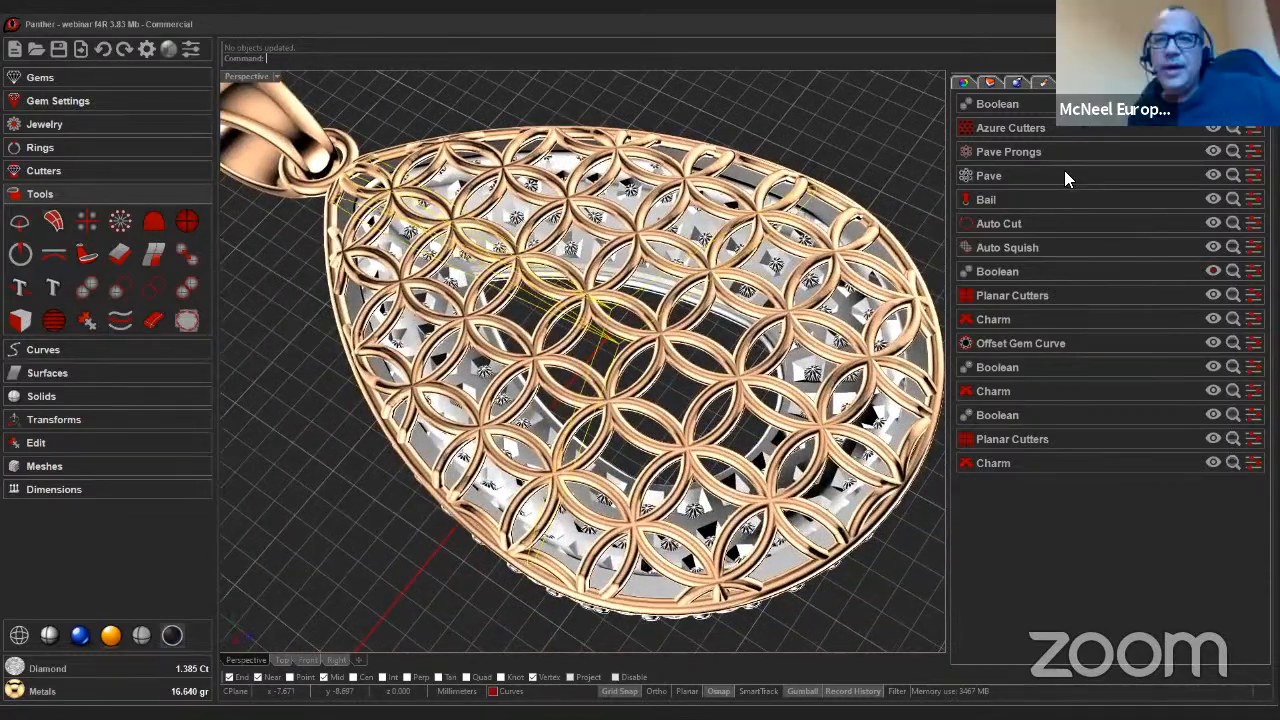
{"action": "scroll", "coordinate": [1048, 258], "scroll_direction": "down", "scroll_amount": 3}
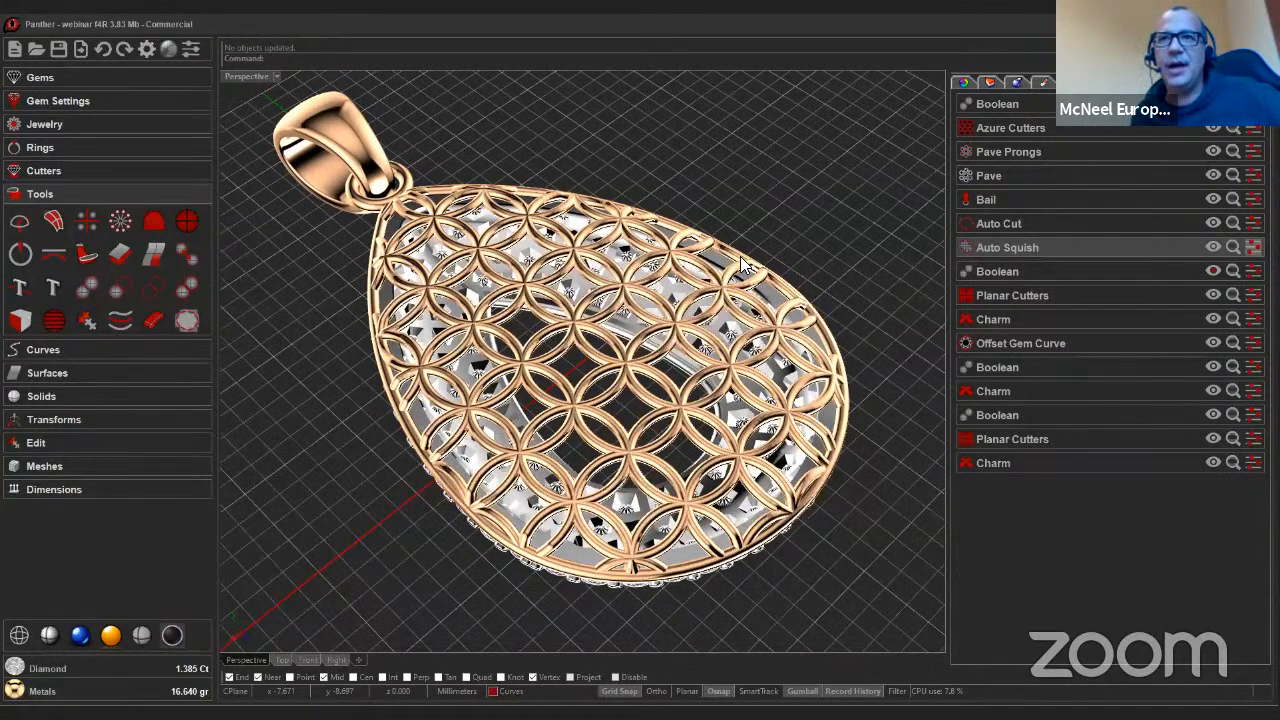
Edit the Auto Squish jali, switching its pattern to 005 and enabling the Swap option.
{"action": "key", "text": "Escape"}
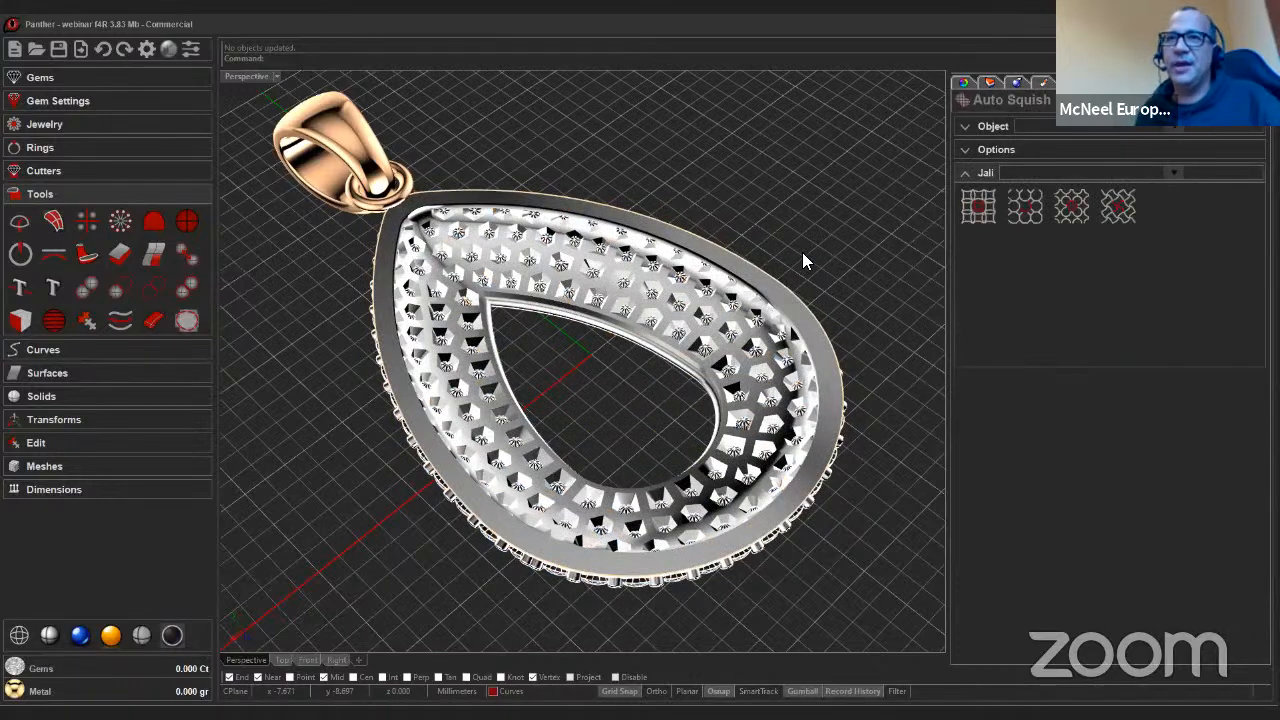
{"action": "left_click", "coordinate": [1212, 206]}
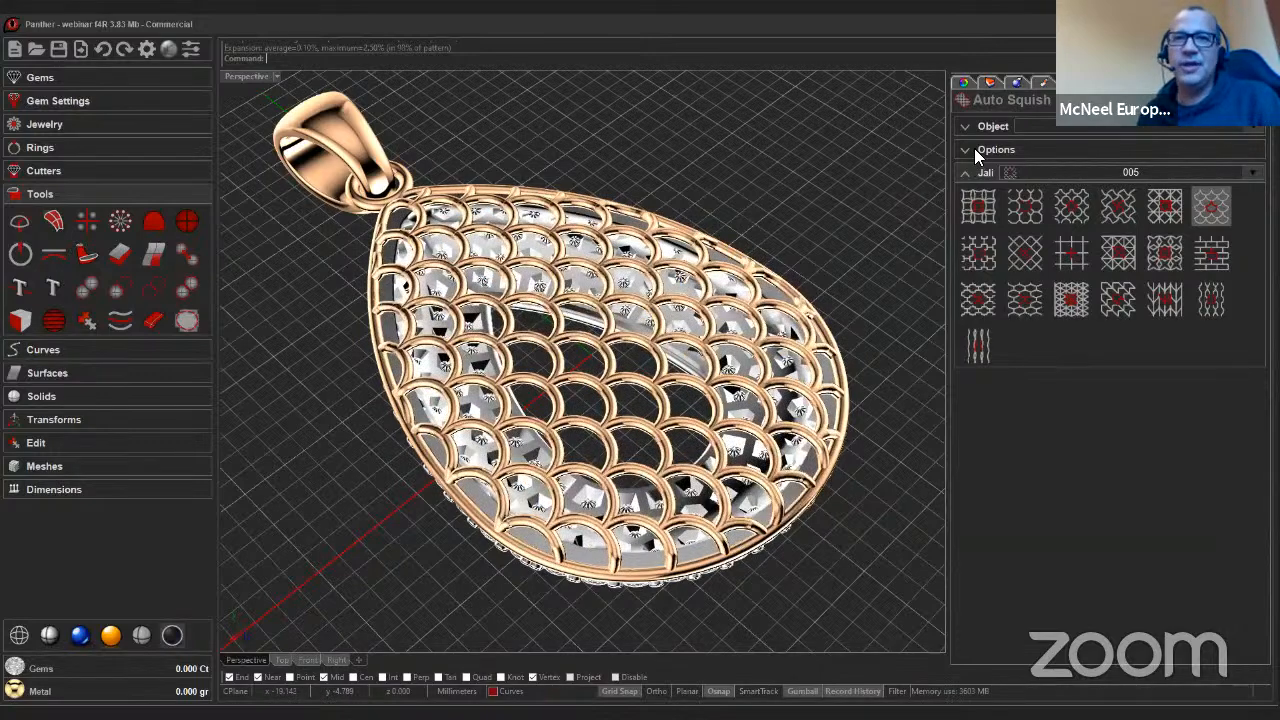
{"action": "left_click", "coordinate": [974, 148]}
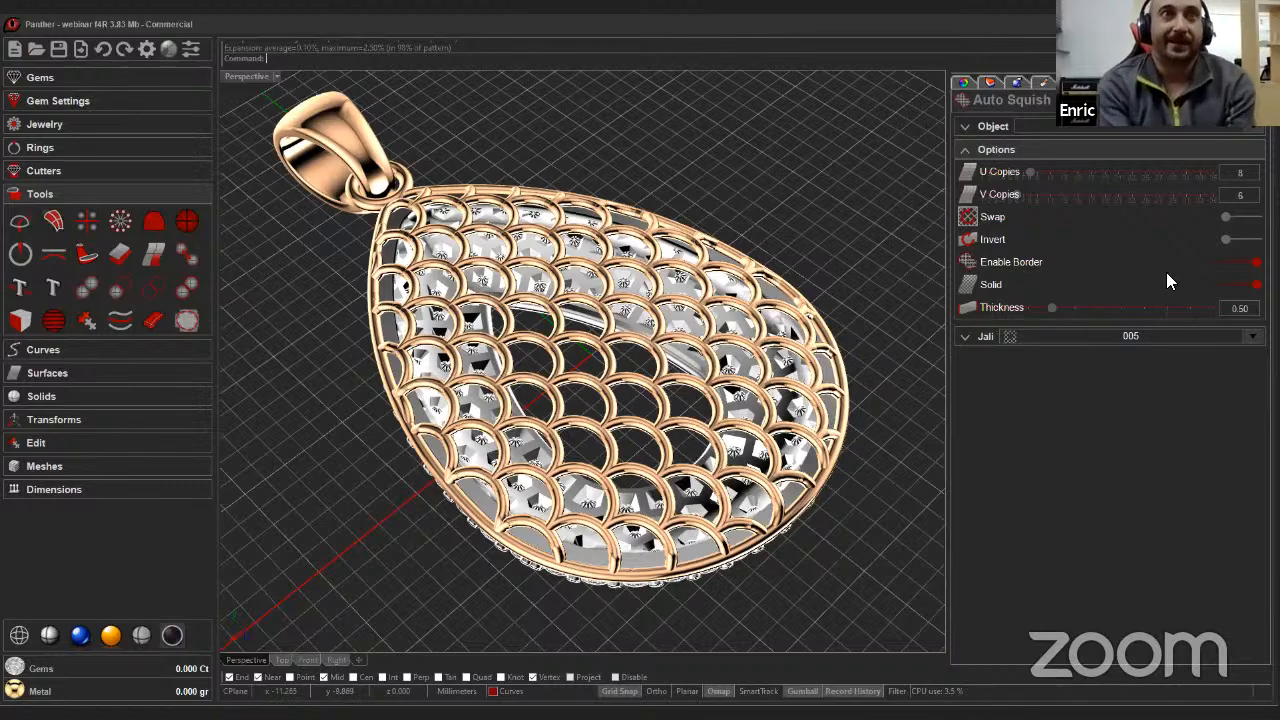
{"action": "left_click", "coordinate": [1232, 218]}
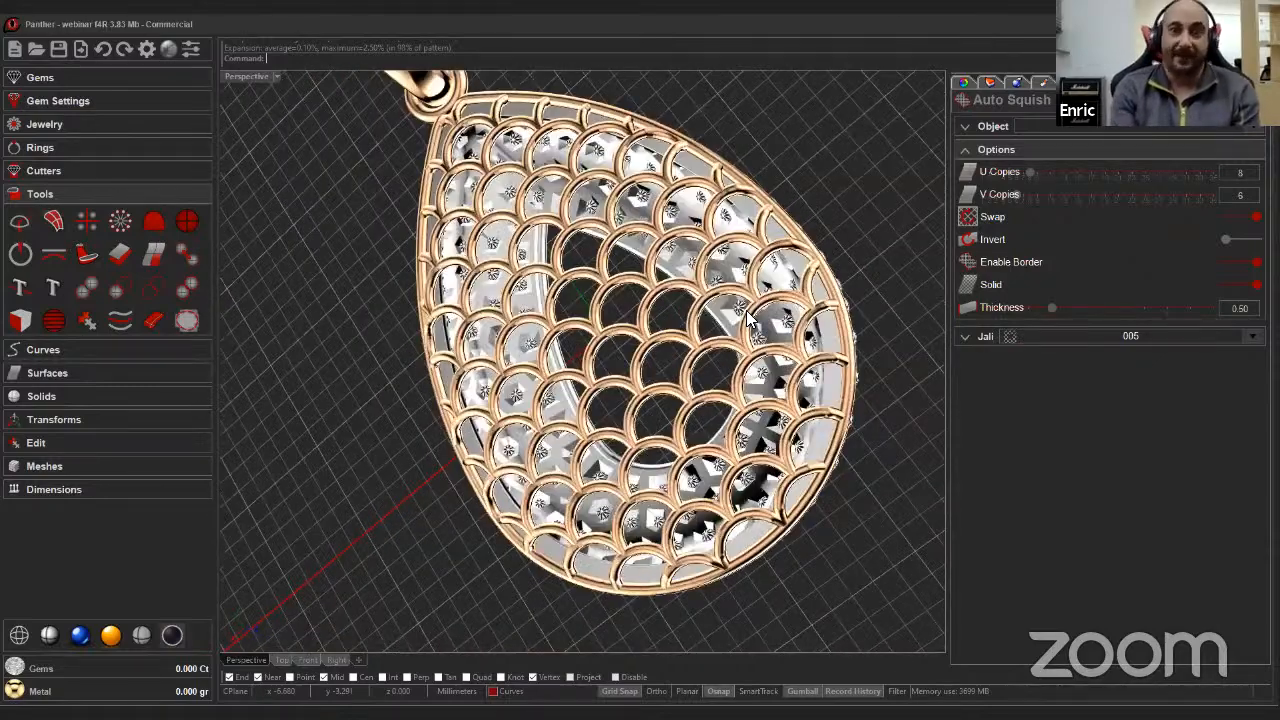
Switch to rendered display and inspect the pendant with the new jali pattern from several angles.
{"action": "right_click_drag", "start_coordinate": [798, 286], "coordinate": [785, 318]}
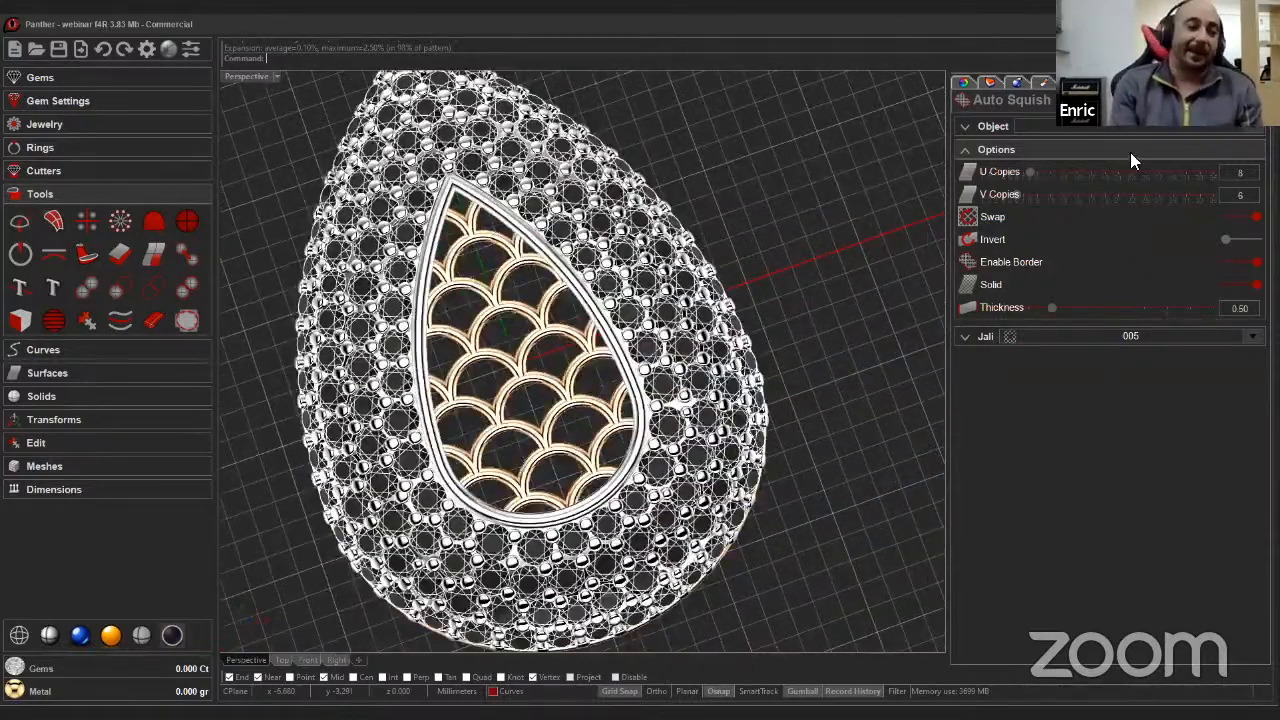
{"action": "scroll", "coordinate": [645, 355], "scroll_direction": "down", "scroll_amount": 6}
{"action": "right_click_drag", "start_coordinate": [645, 355], "coordinate": [692, 358]}
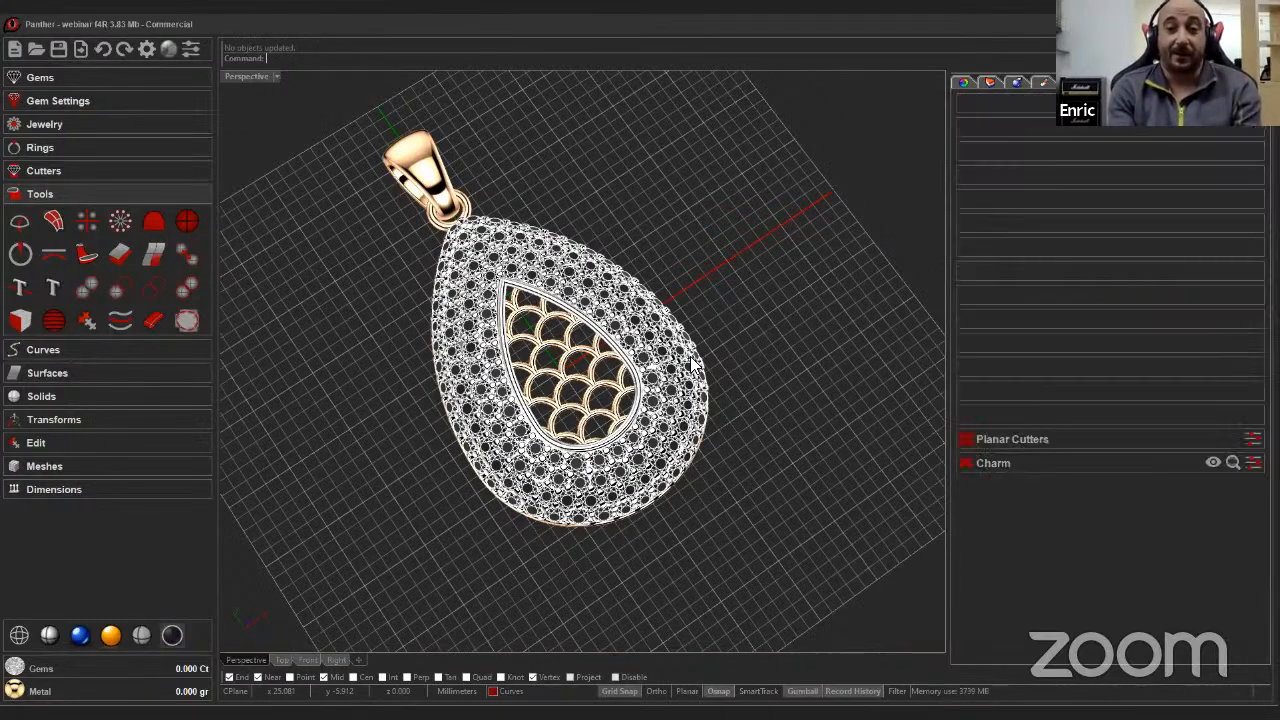
{"action": "right_click_drag", "start_coordinate": [691, 357], "coordinate": [590, 520]}
{"action": "scroll", "coordinate": [684, 371], "scroll_direction": "up", "scroll_amount": 4}
{"action": "scroll", "coordinate": [590, 520], "scroll_direction": "down", "scroll_amount": 5}
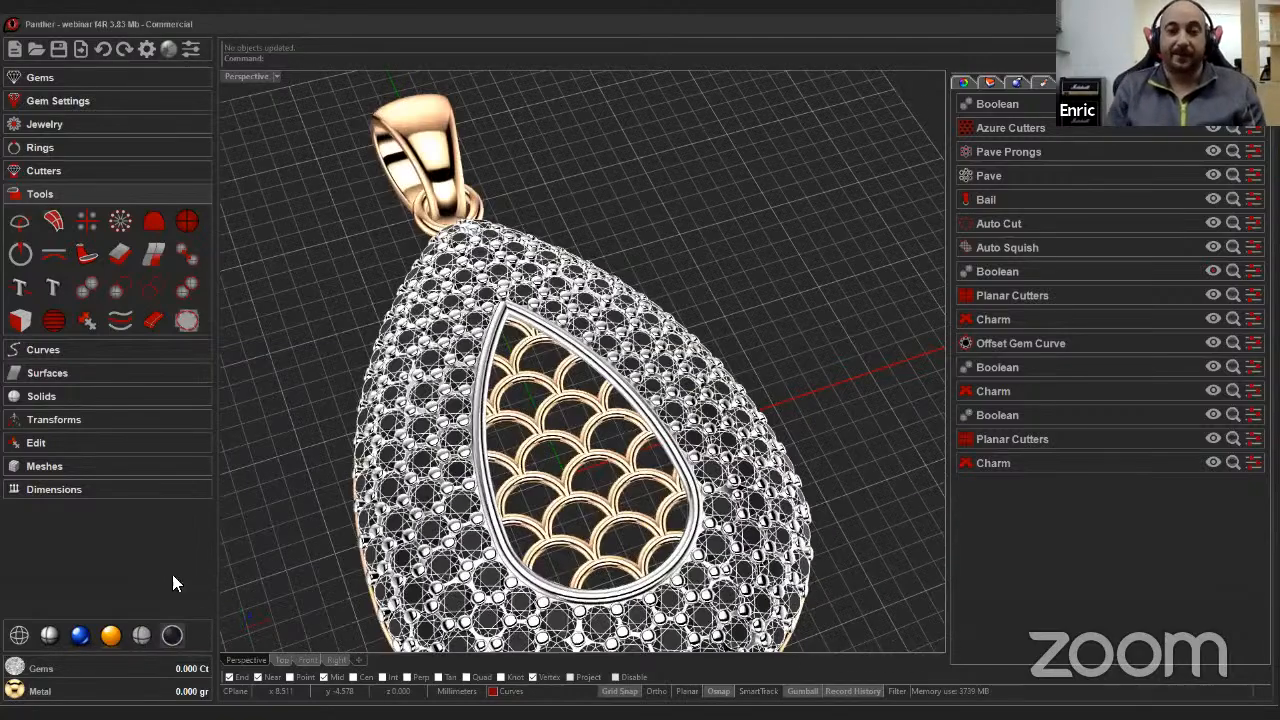
{"action": "left_click", "coordinate": [82, 632]}
{"action": "right_click_drag", "start_coordinate": [459, 443], "coordinate": [408, 444]}
{"action": "scroll", "coordinate": [456, 444], "scroll_direction": "up", "scroll_amount": 4}
{"action": "scroll", "coordinate": [456, 446], "scroll_direction": "up", "scroll_amount": 10}
{"action": "scroll", "coordinate": [454, 444], "scroll_direction": "down", "scroll_amount": 10}
{"action": "scroll", "coordinate": [454, 444], "scroll_direction": "down", "scroll_amount": 5}
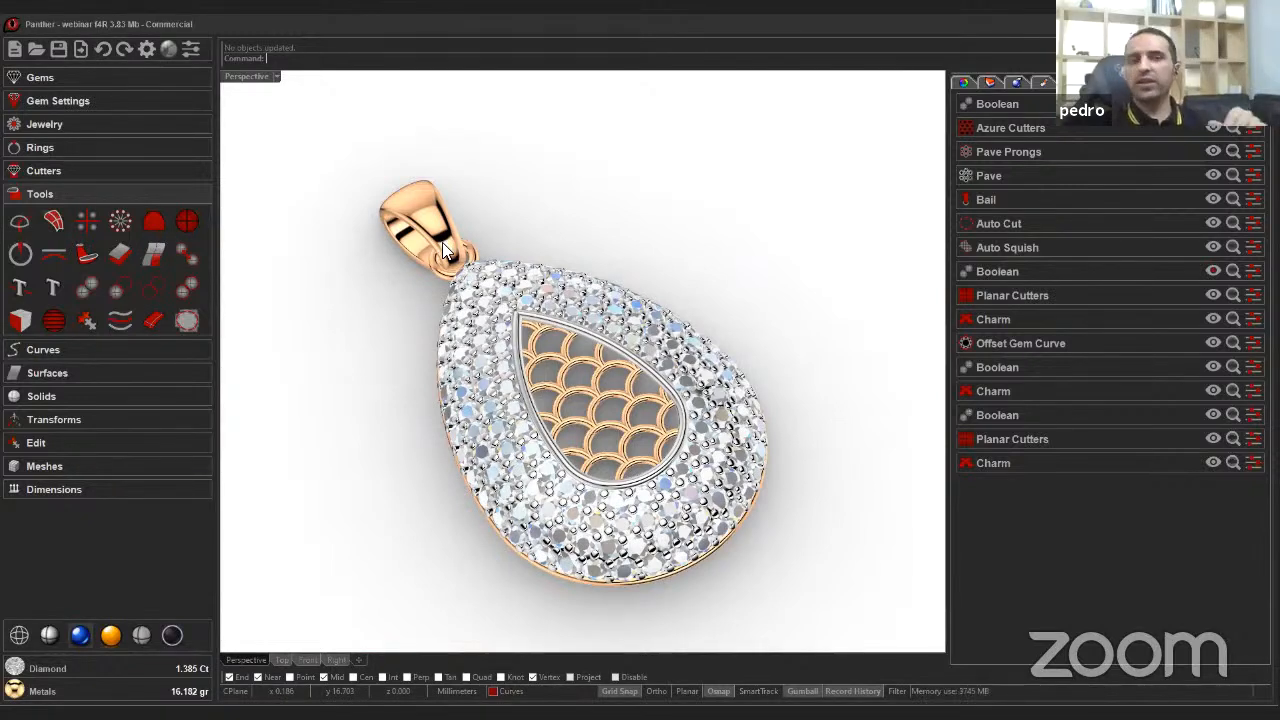
Open the material library and switch the material type list to gem materials.
{"action": "left_click", "coordinate": [1253, 104]}
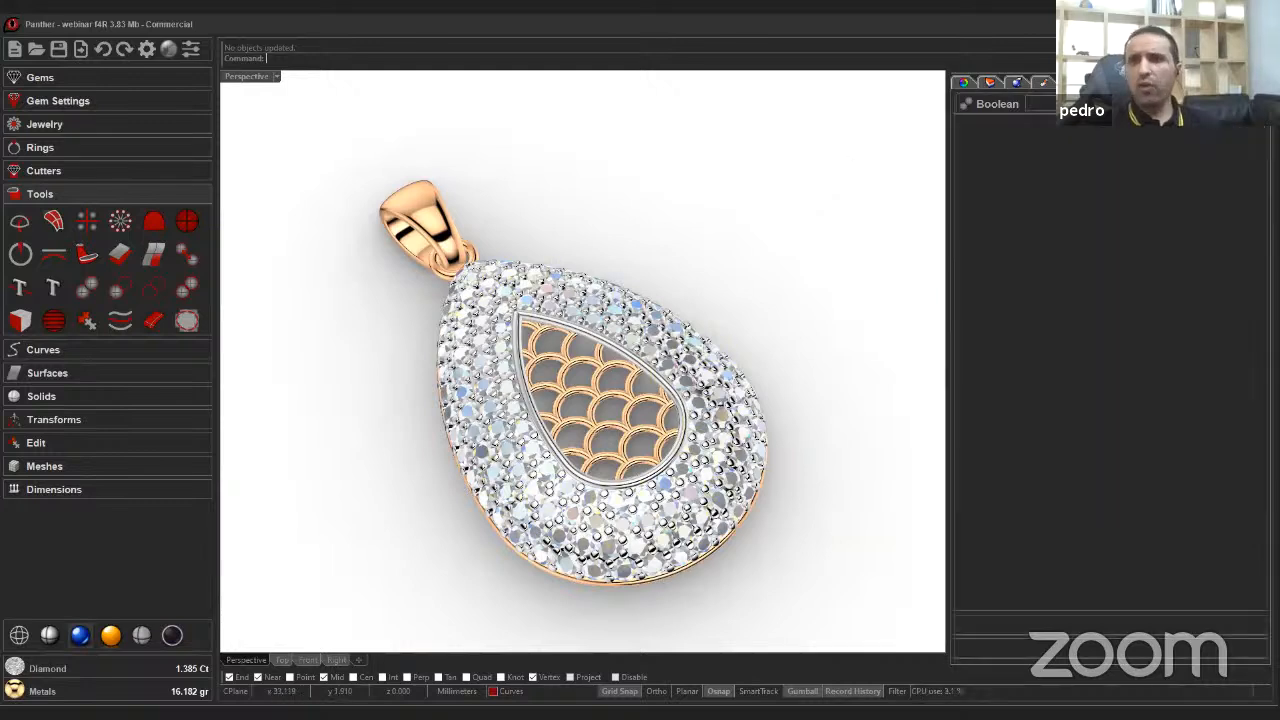
{"action": "left_click", "coordinate": [1070, 83]}
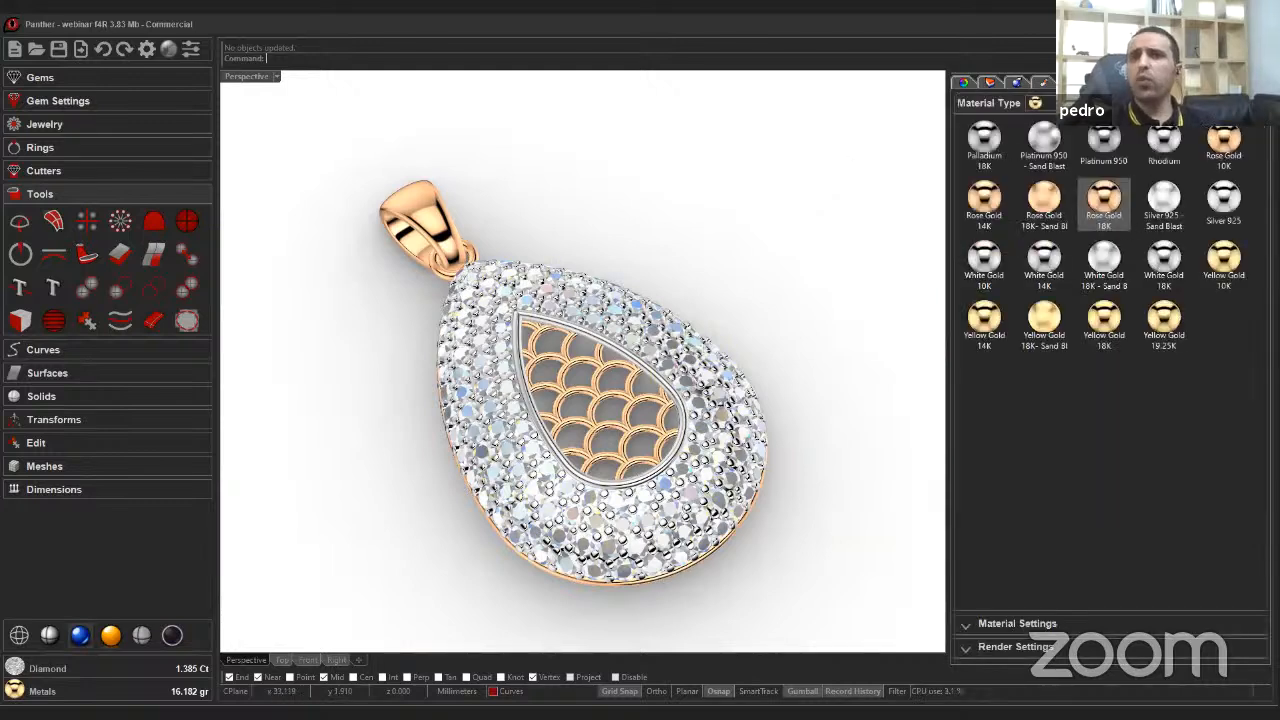
{"action": "left_click", "coordinate": [1100, 104]}
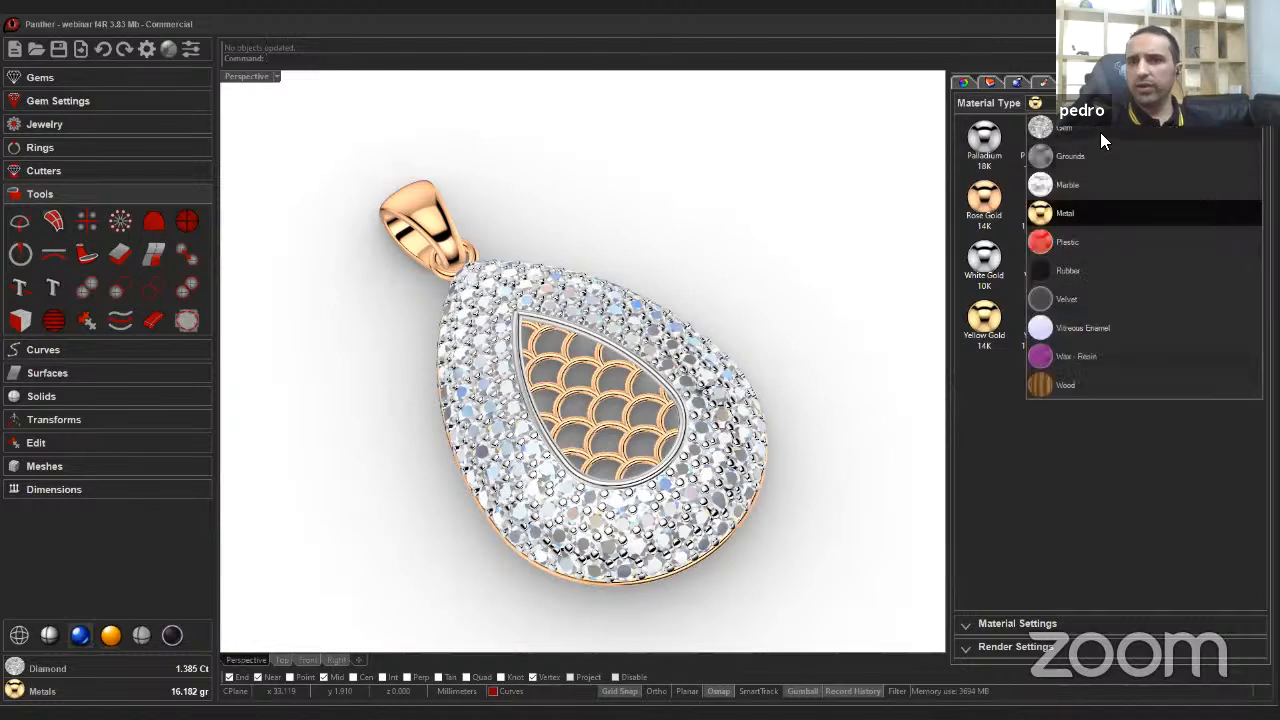
{"action": "left_click", "coordinate": [1090, 131]}
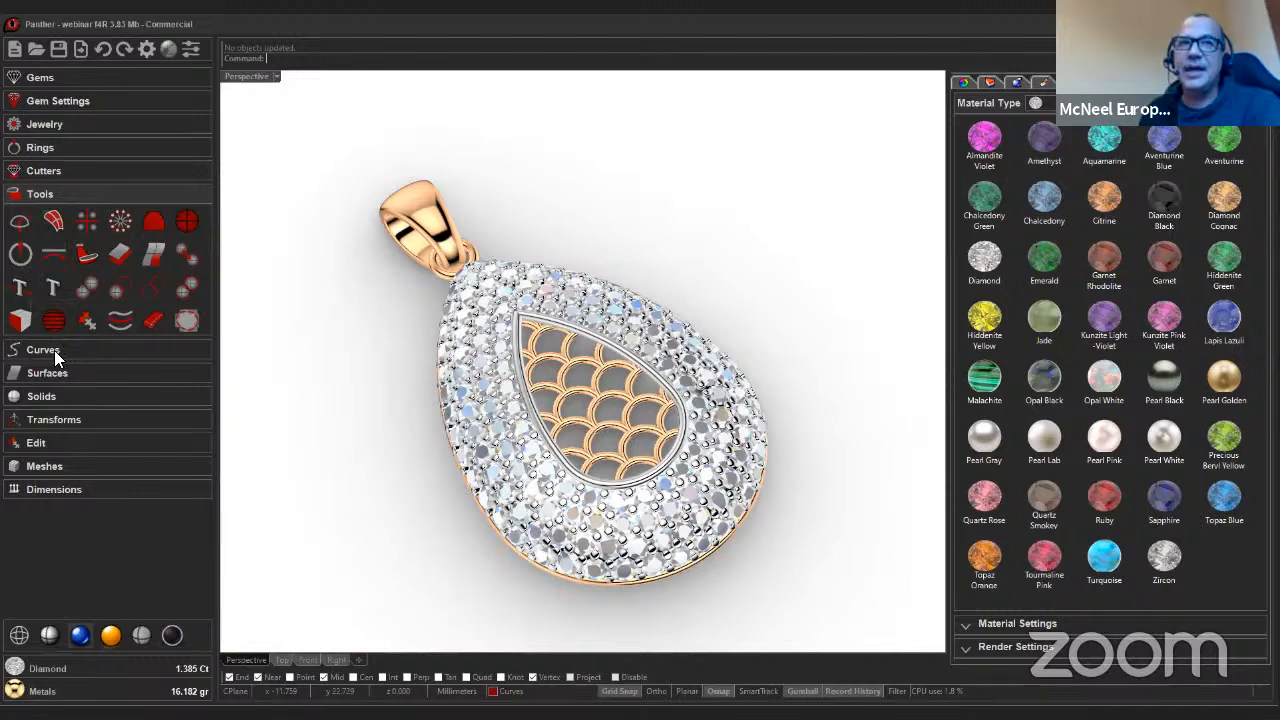
Start Gems on Curve, return to the Panther display mode, and pick the bail's isocurve as the curve.
{"action": "left_click", "coordinate": [52, 78]}
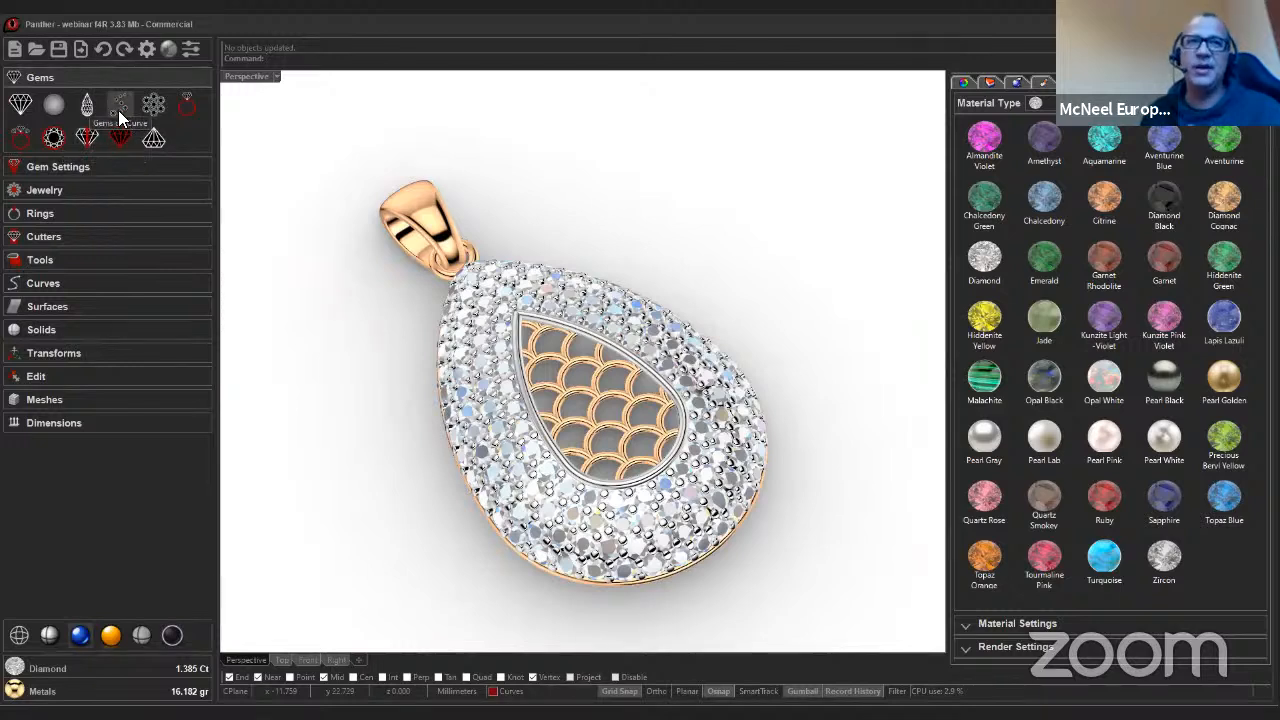
{"action": "left_click", "coordinate": [119, 108]}
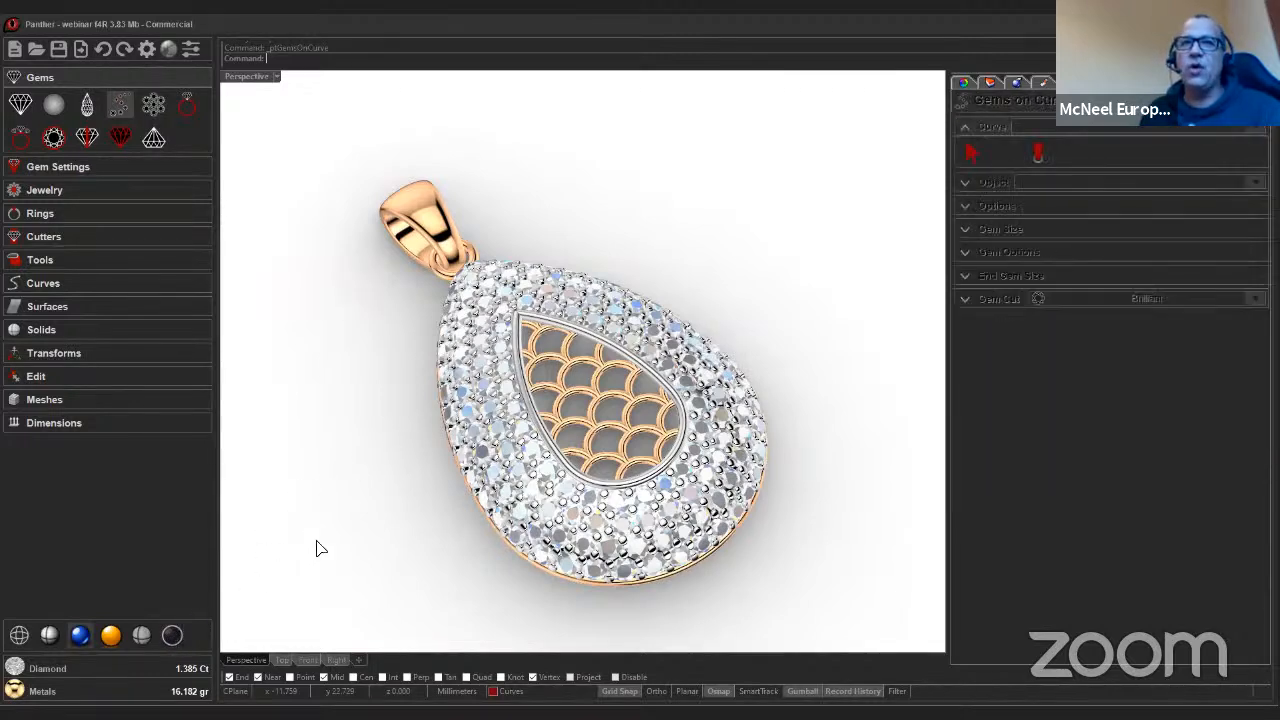
{"action": "left_click", "coordinate": [172, 637]}
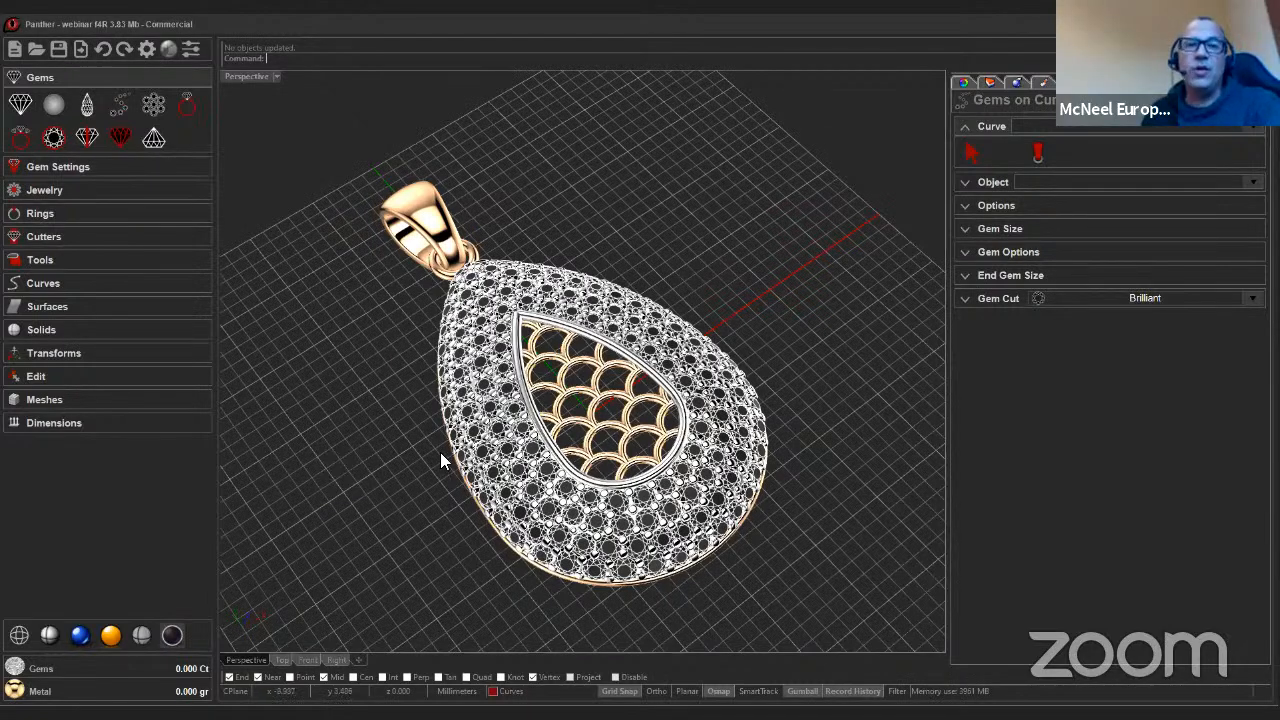
{"action": "right_click_drag", "start_coordinate": [440, 452], "coordinate": [1004, 186]}
{"action": "left_click", "coordinate": [1037, 154]}
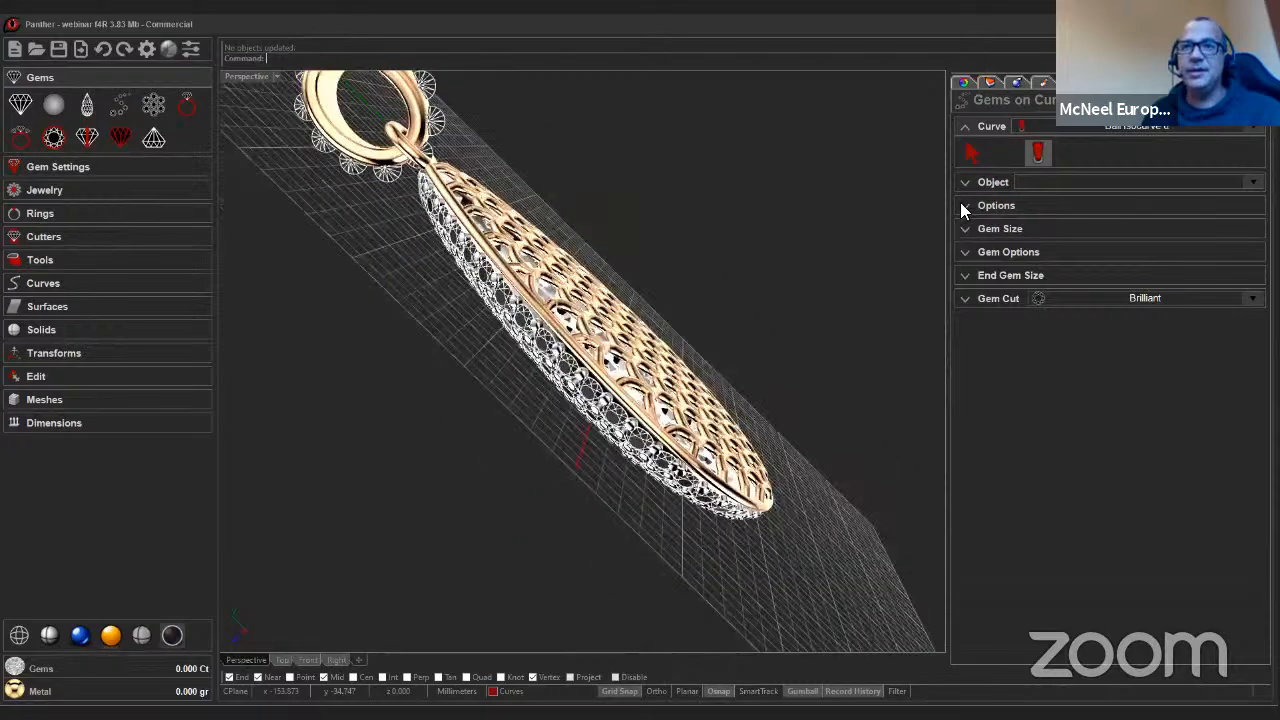
Set the Gems on Curve target object to the Bail.
{"action": "left_click", "coordinate": [998, 207]}
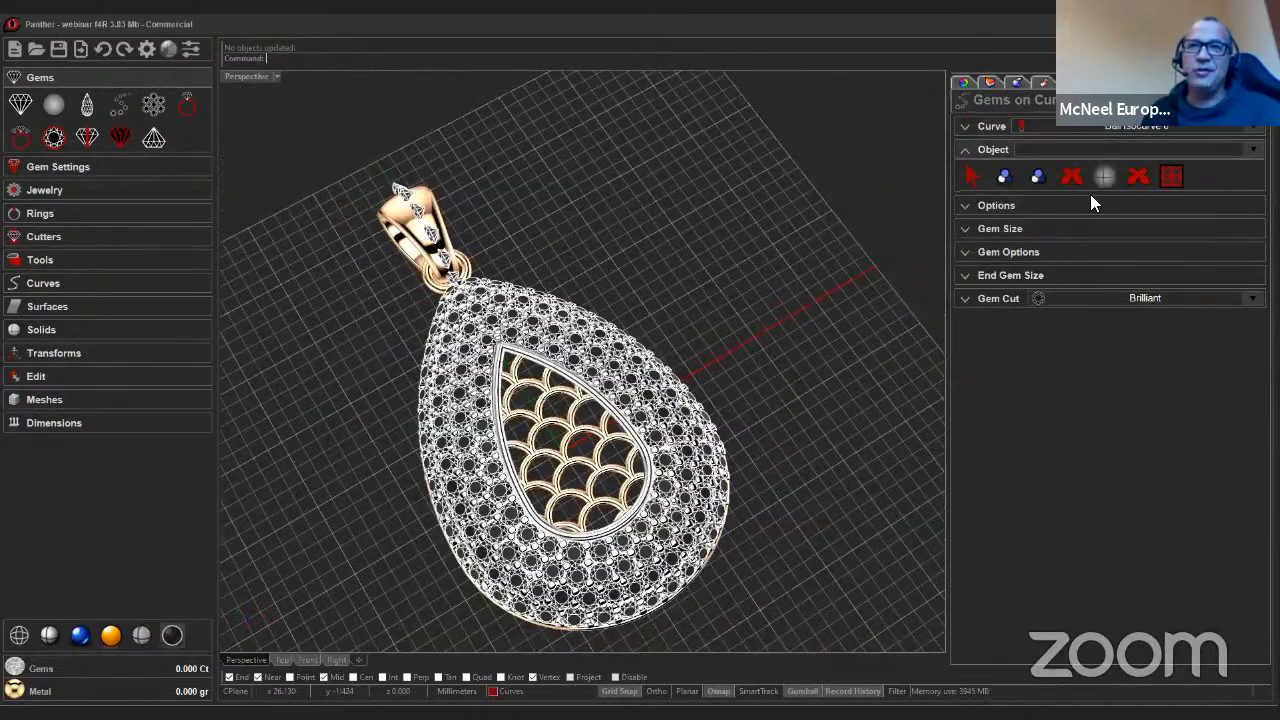
{"action": "left_click", "coordinate": [1004, 178]}
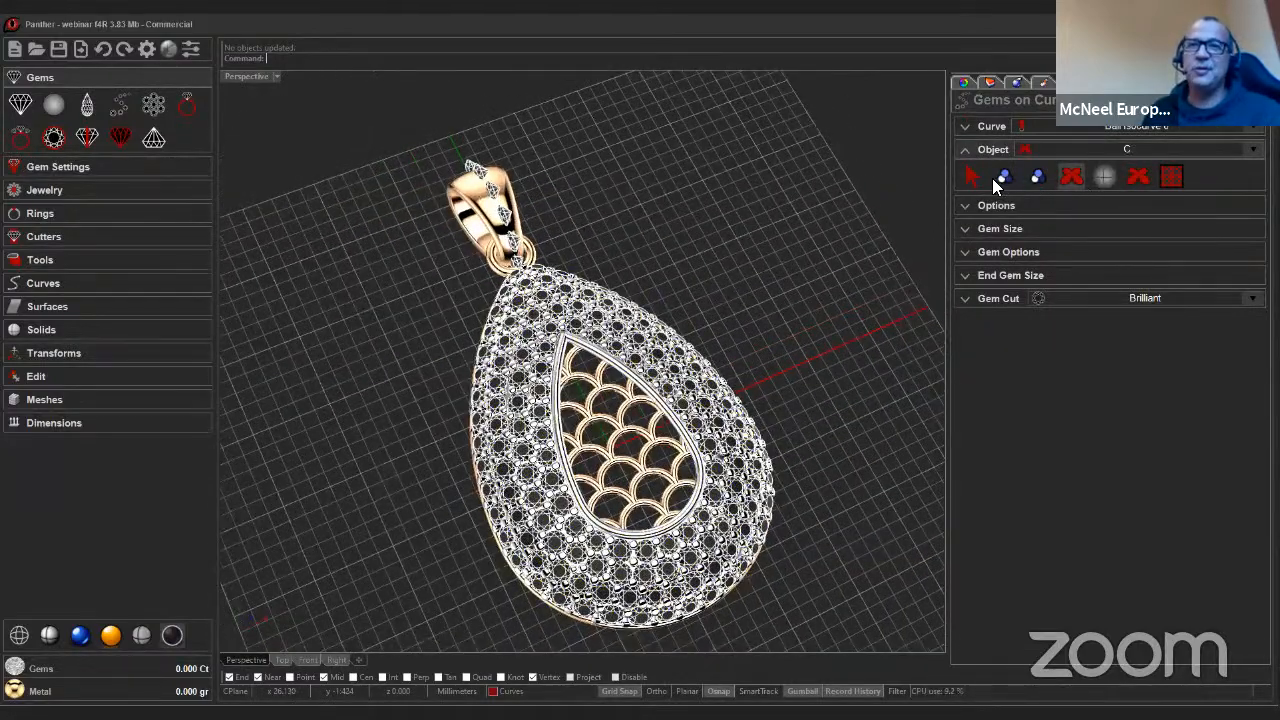
{"action": "left_click", "coordinate": [1037, 176]}
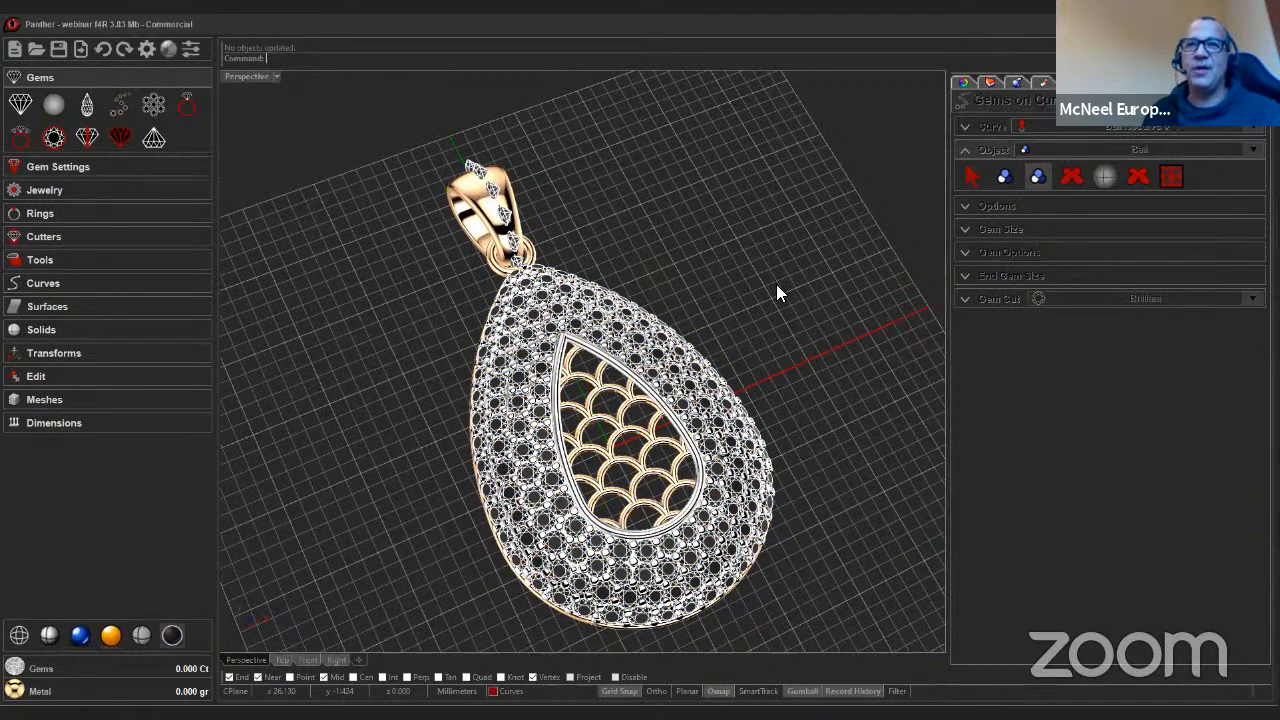
Set the bail gem row's start point to 0.075 and end point to 0.836 along the curve.
{"action": "scroll", "coordinate": [777, 285], "scroll_direction": "up", "scroll_amount": 2}
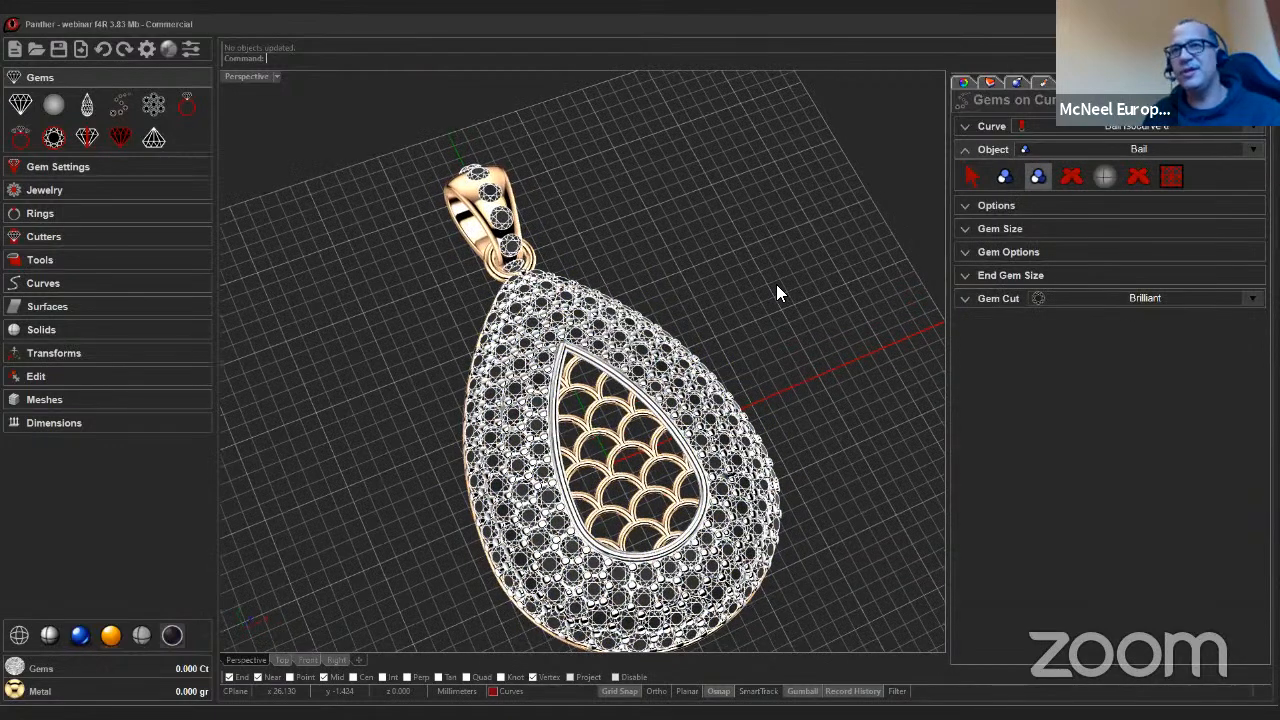
{"action": "scroll", "coordinate": [712, 296], "scroll_direction": "up", "scroll_amount": 4}
{"action": "right_click_drag", "start_coordinate": [774, 285], "coordinate": [680, 287]}
{"action": "scroll", "coordinate": [711, 295], "scroll_direction": "up", "scroll_amount": 1}
{"action": "left_click", "coordinate": [976, 205]}
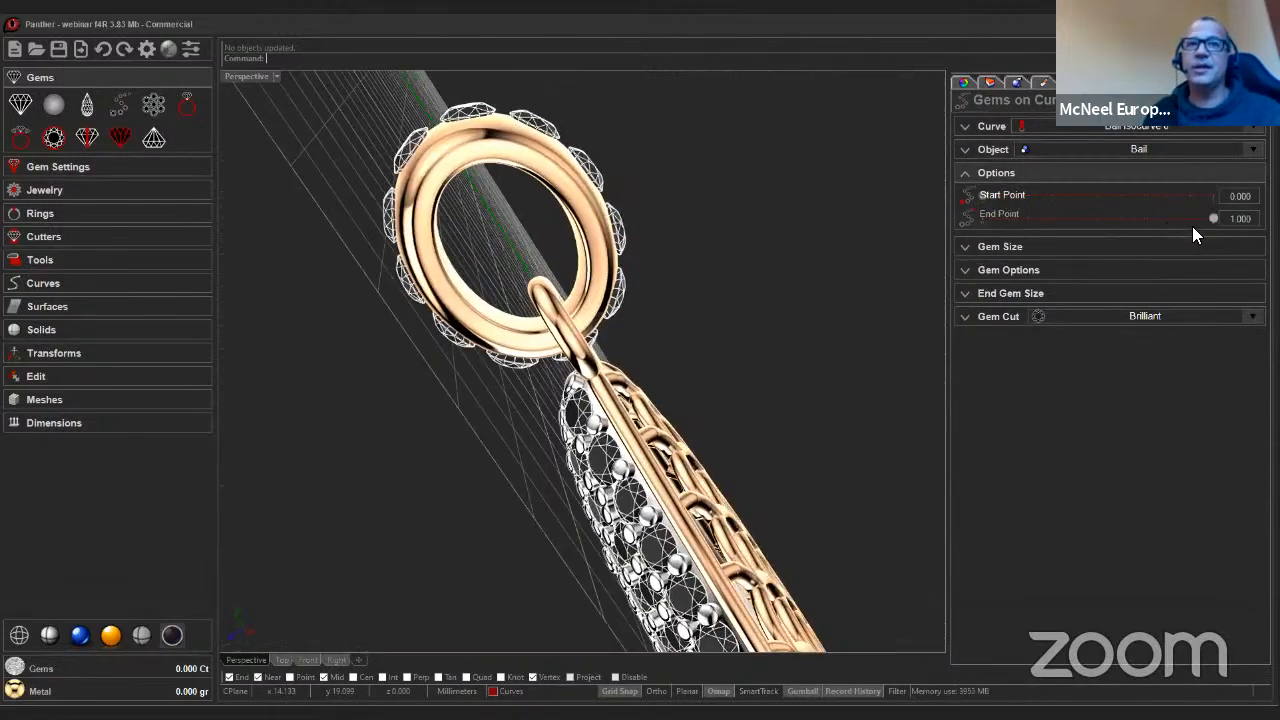
{"action": "left_click_drag", "start_coordinate": [1211, 217], "coordinate": [1180, 222]}
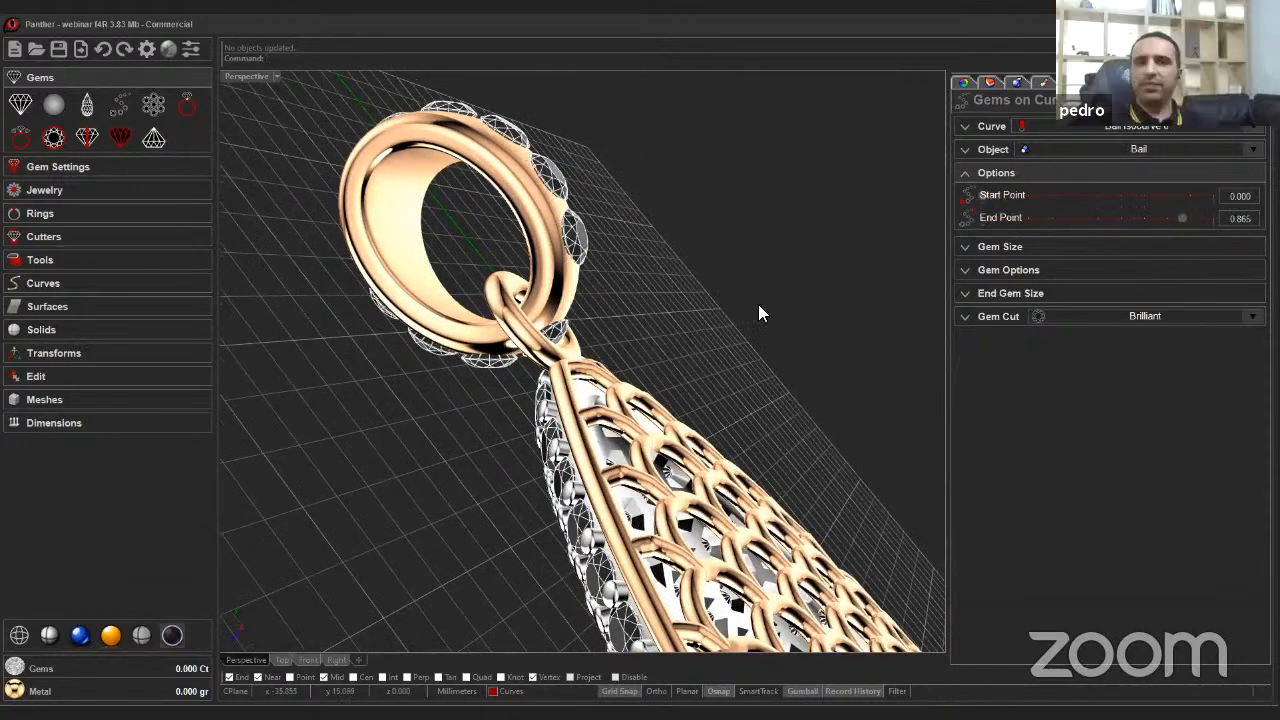
{"action": "right_click_drag", "start_coordinate": [758, 304], "coordinate": [760, 322]}
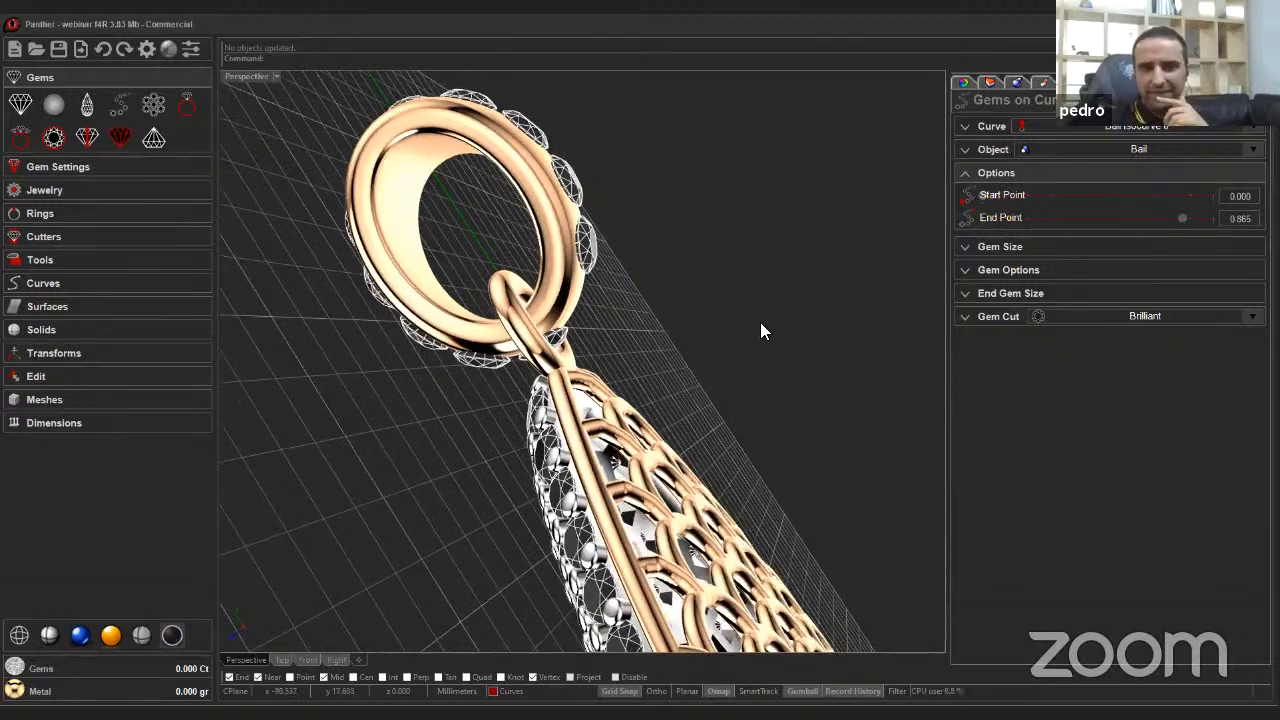
{"action": "left_click", "coordinate": [1177, 219]}
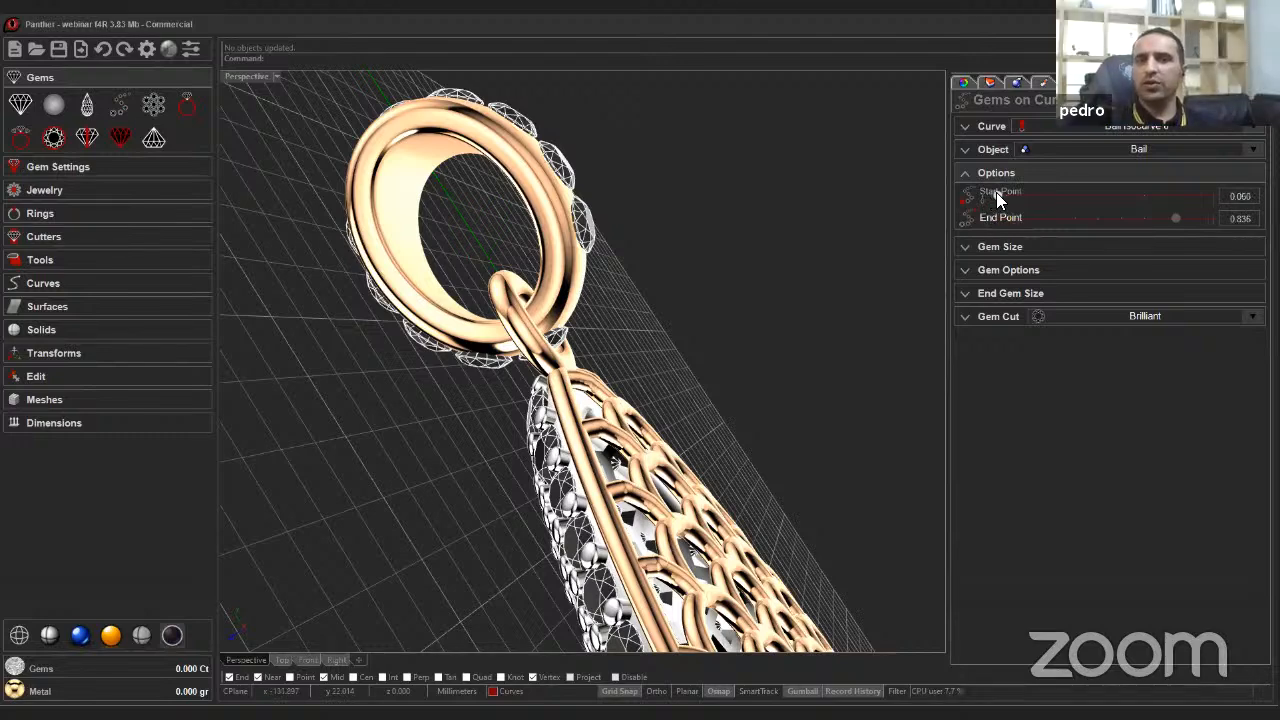
{"action": "left_click", "coordinate": [996, 195]}
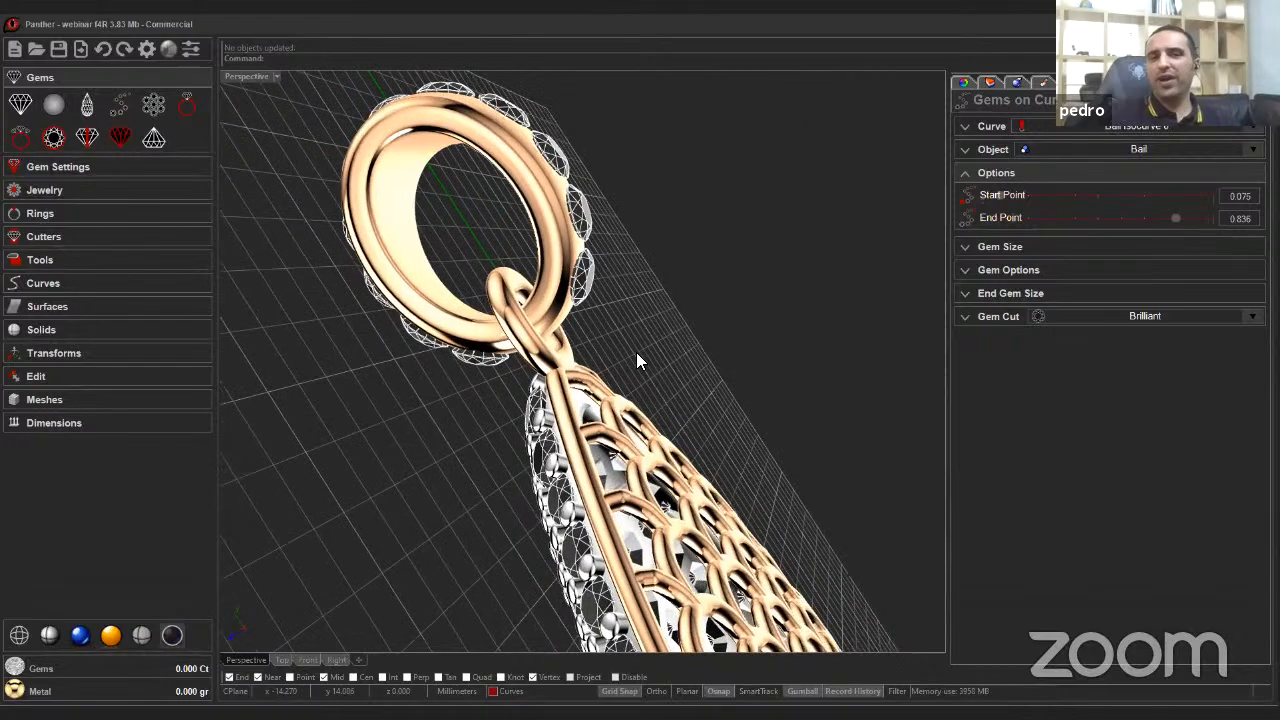
Adjust the gem row's end point to 0.816 and start point to 0.086.
{"action": "right_click_drag", "start_coordinate": [637, 351], "coordinate": [812, 362]}
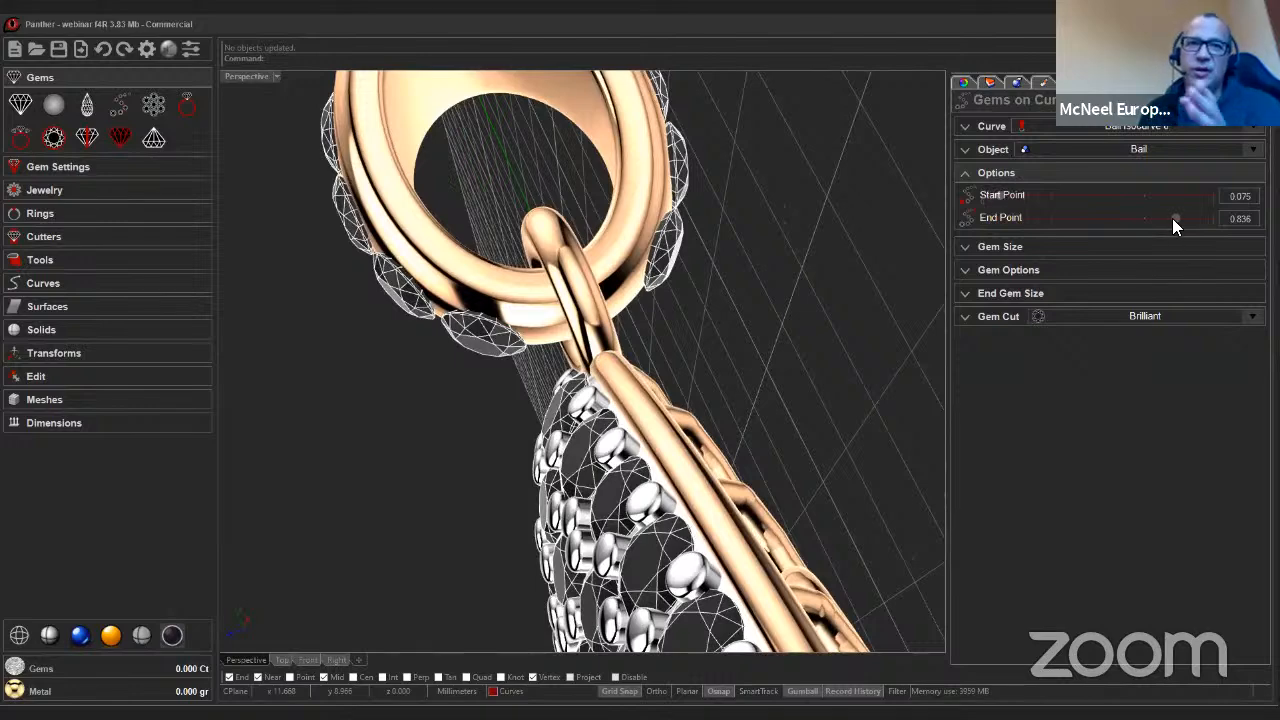
{"action": "left_click_drag", "start_coordinate": [1172, 218], "coordinate": [1168, 218]}
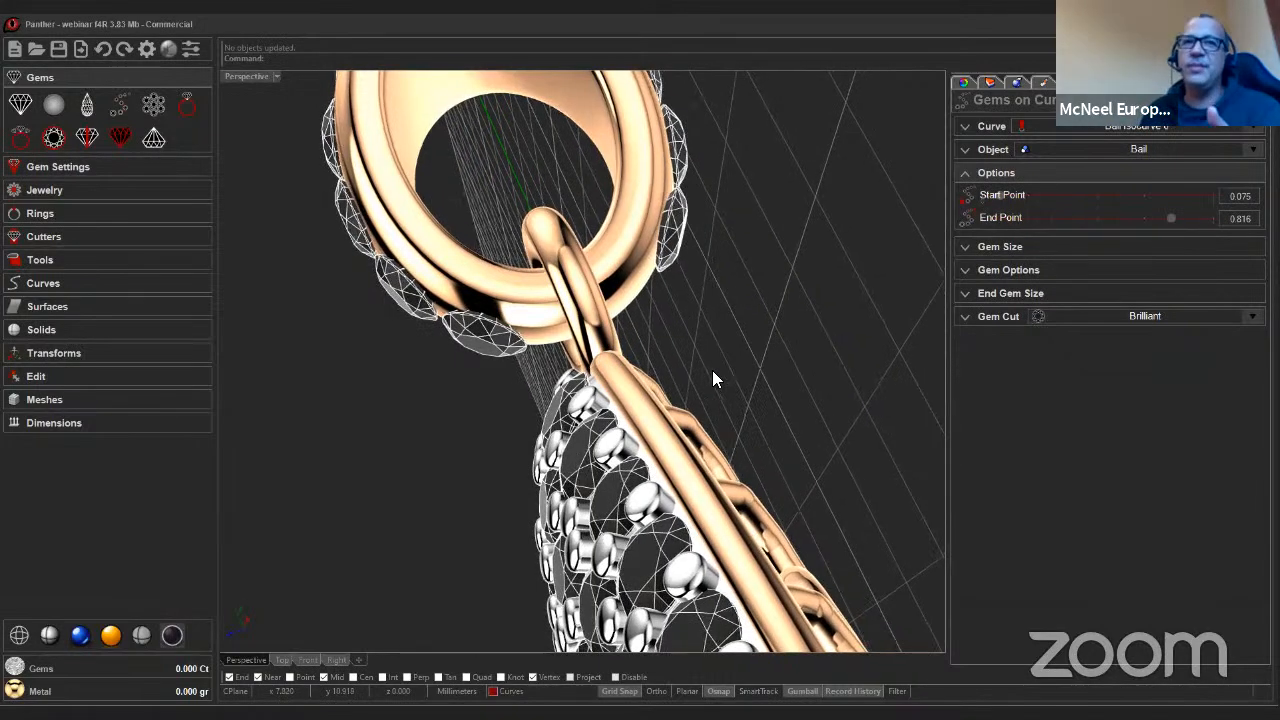
{"action": "left_click_drag", "start_coordinate": [996, 194], "coordinate": [996, 194]}
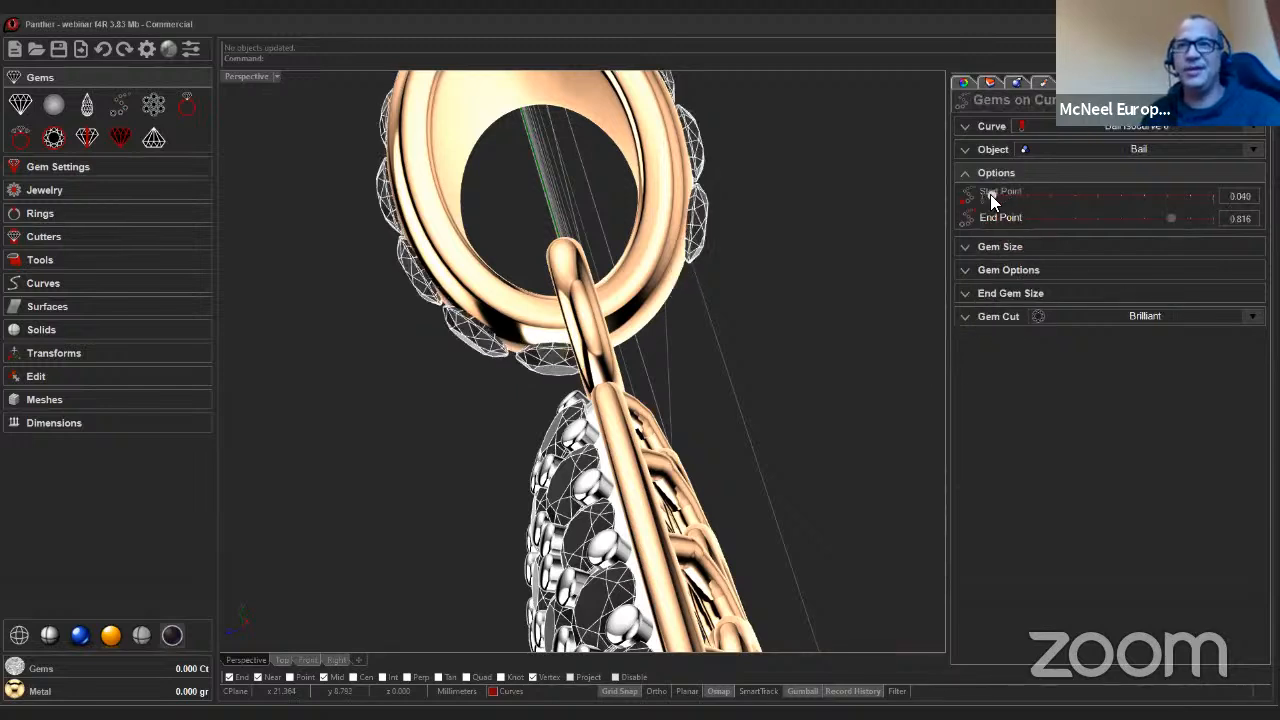
{"action": "left_click_drag", "start_coordinate": [990, 194], "coordinate": [996, 198]}
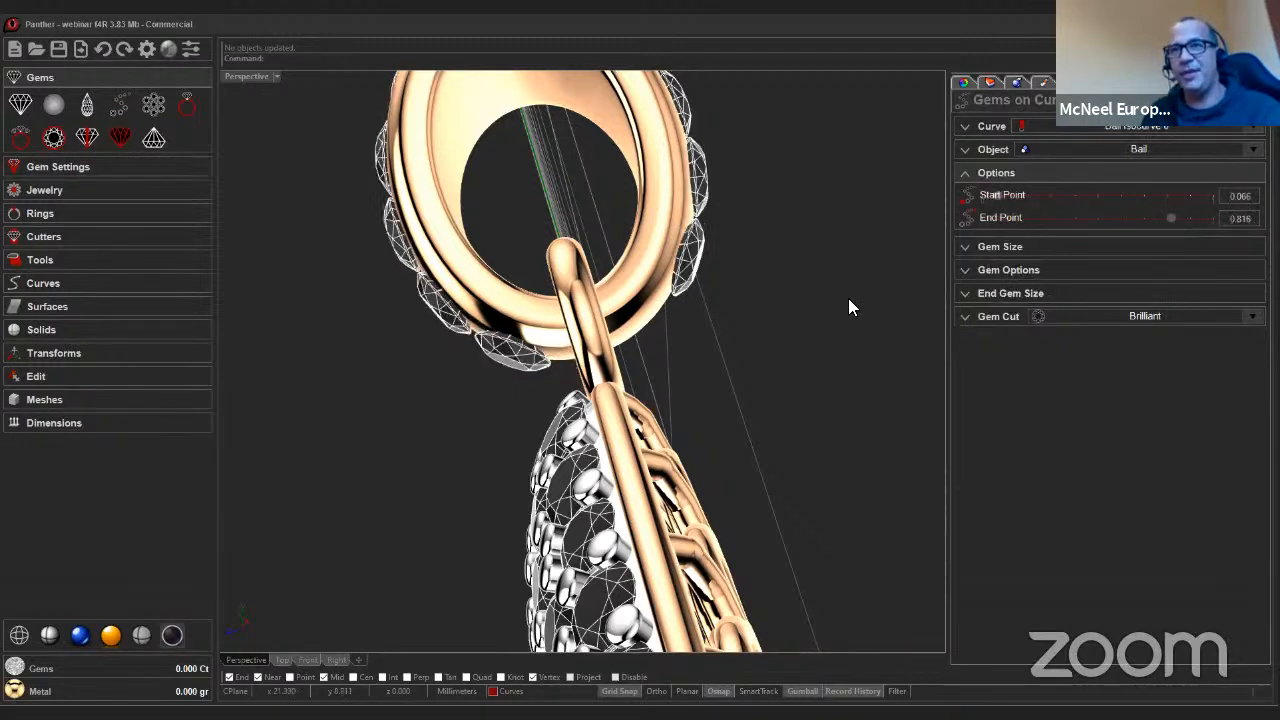
{"action": "left_click_drag", "start_coordinate": [998, 196], "coordinate": [1004, 196]}
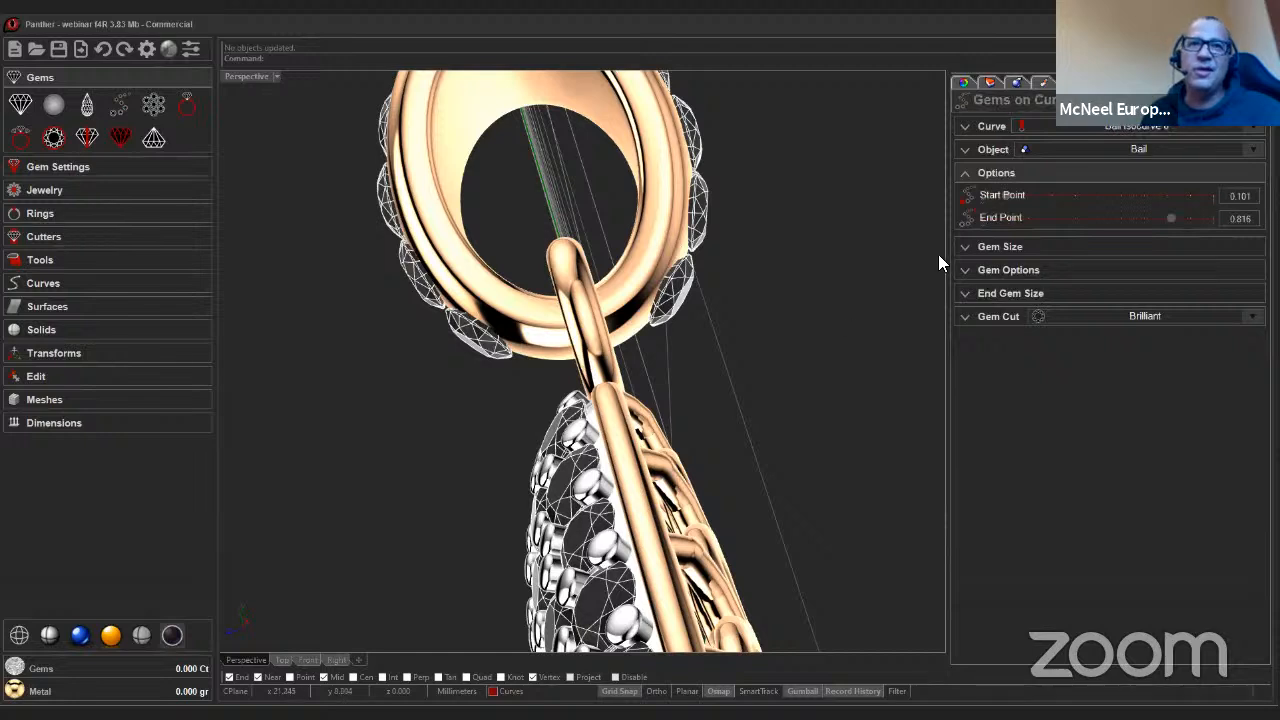
{"action": "left_click_drag", "start_coordinate": [1005, 197], "coordinate": [1003, 197]}
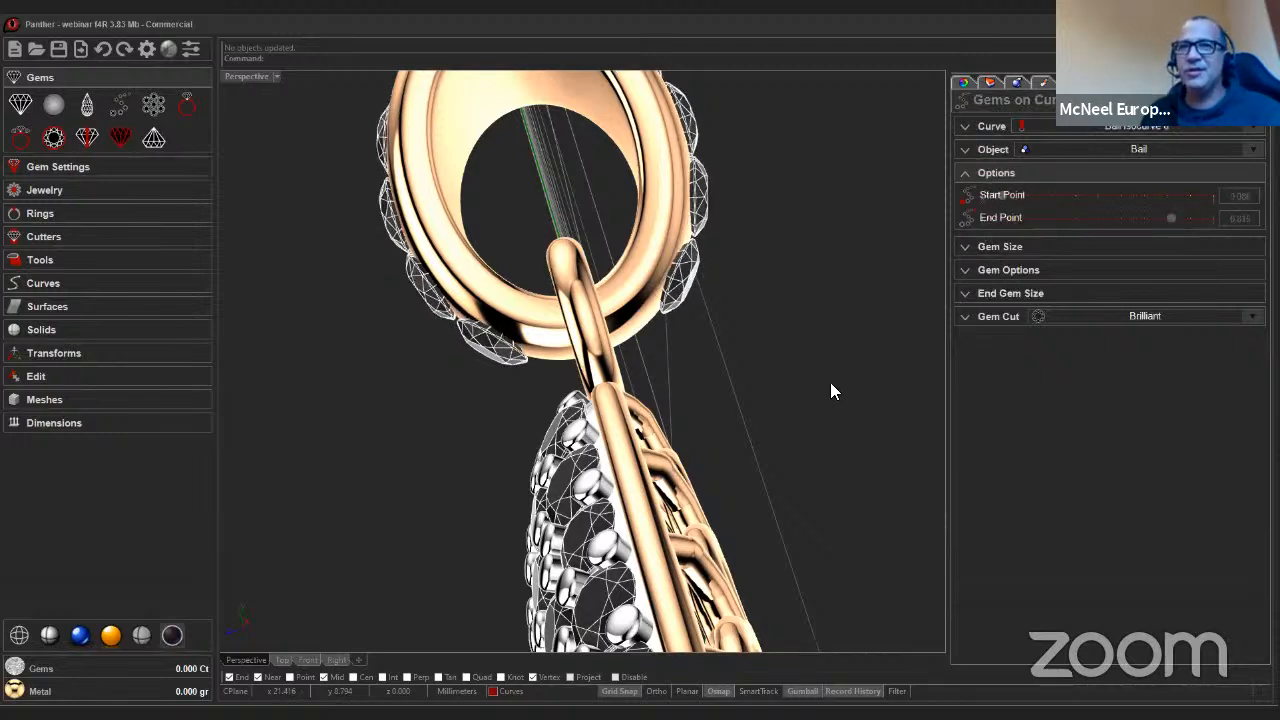
Enable gradual gem sizes for the bail row and set the end gem length to 1.20 mm.
{"action": "right_click_drag", "start_coordinate": [701, 458], "coordinate": [704, 400]}
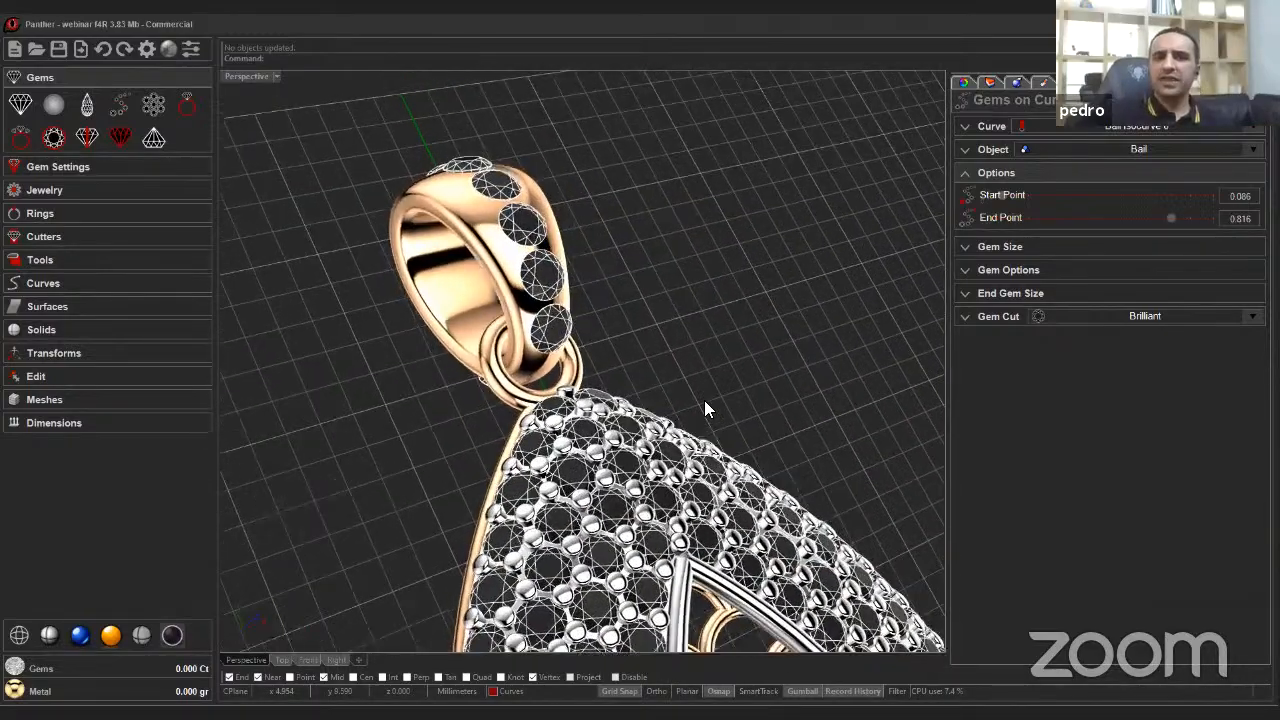
{"action": "right_click_drag", "start_coordinate": [502, 313], "coordinate": [308, 283]}
{"action": "scroll", "coordinate": [308, 286], "scroll_direction": "up", "scroll_amount": 3}
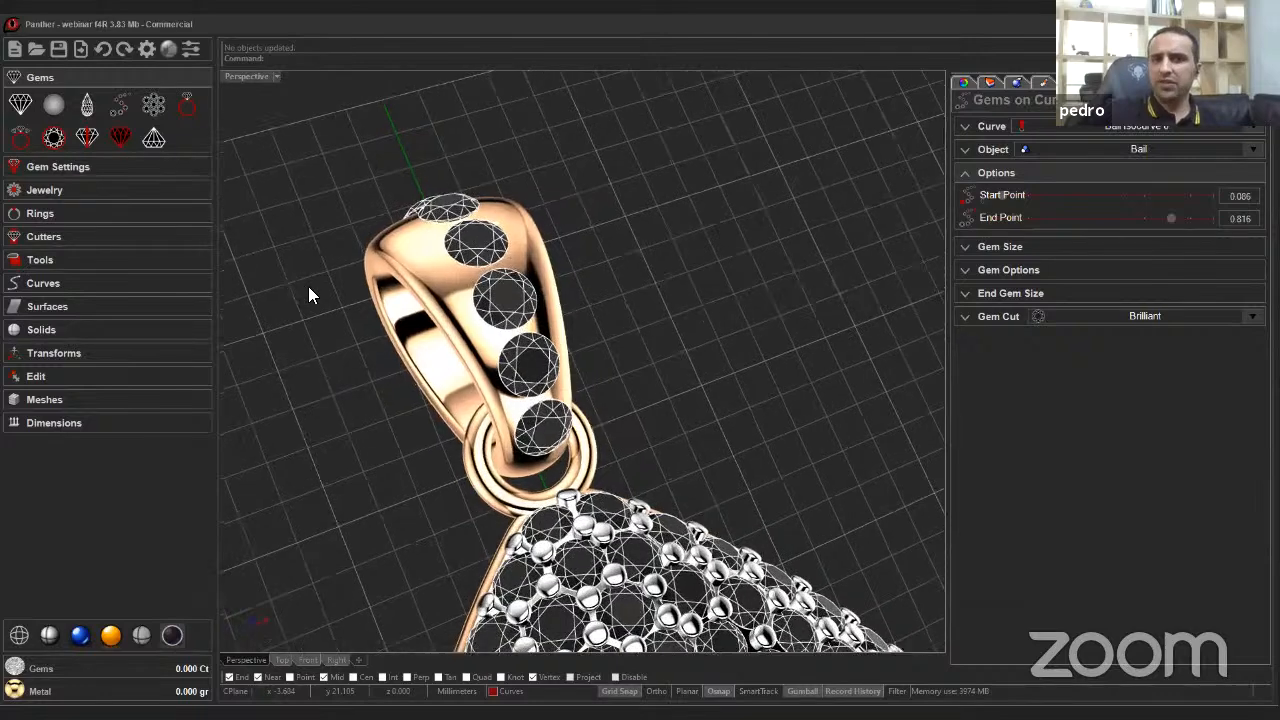
{"action": "scroll", "coordinate": [308, 286], "scroll_direction": "up", "scroll_amount": 1}
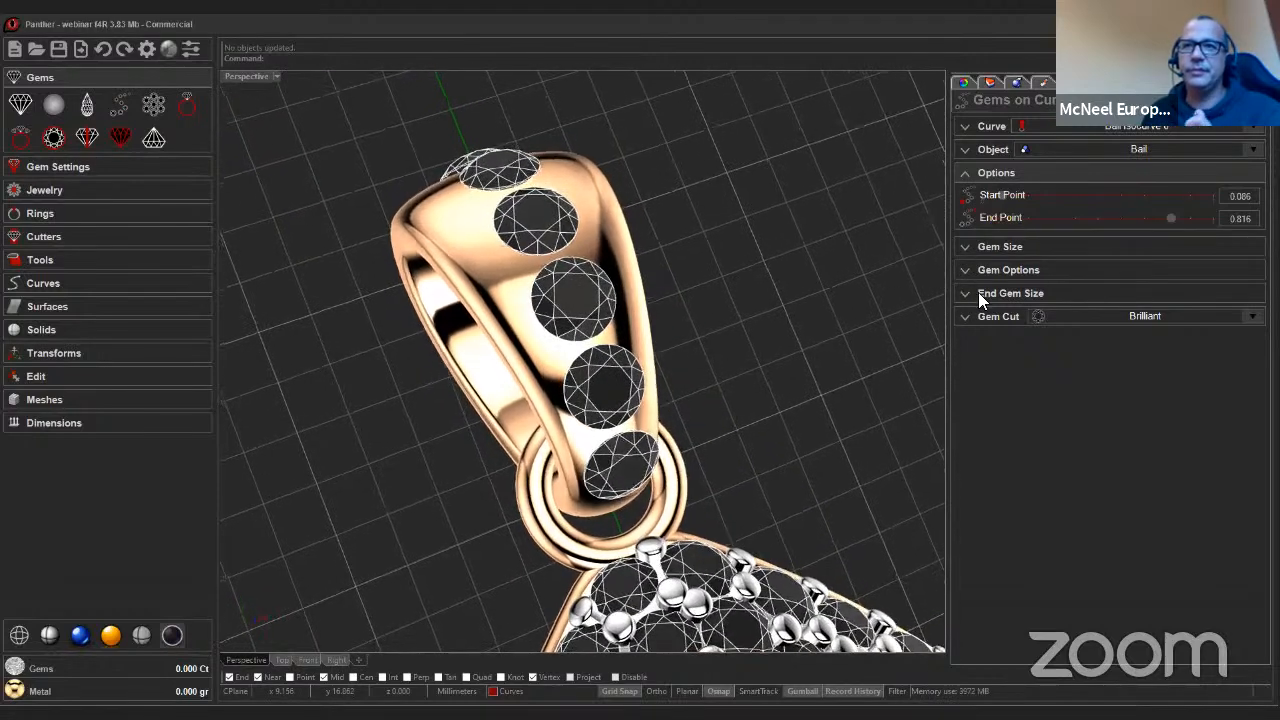
{"action": "left_click", "coordinate": [966, 270]}
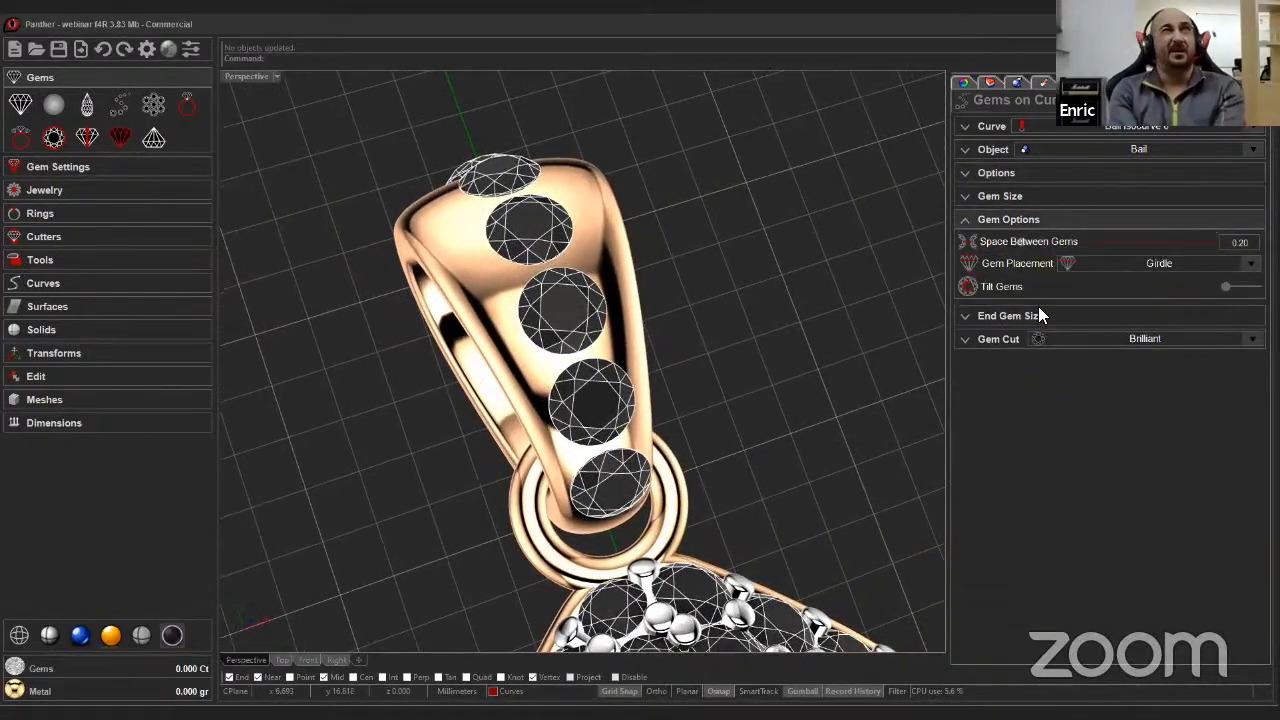
{"action": "left_click", "coordinate": [970, 314]}
{"action": "left_click", "coordinate": [1240, 265]}
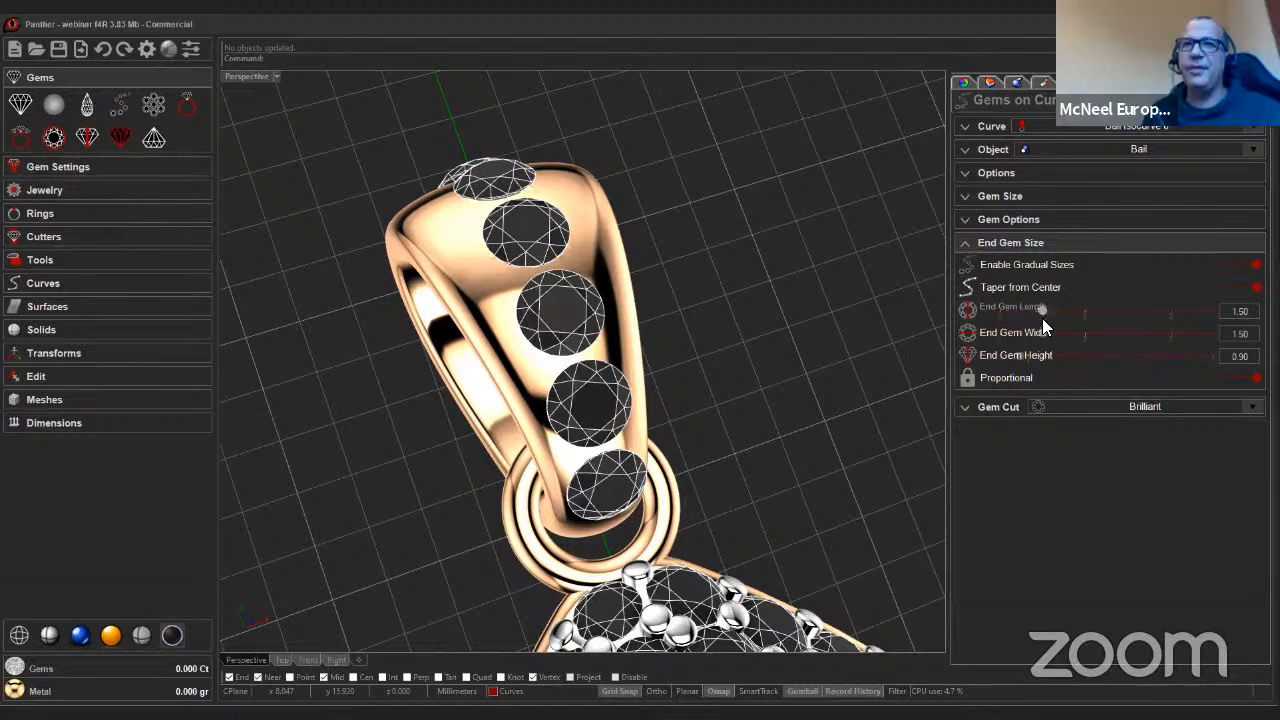
{"action": "left_click_drag", "start_coordinate": [1042, 310], "coordinate": [1019, 316]}
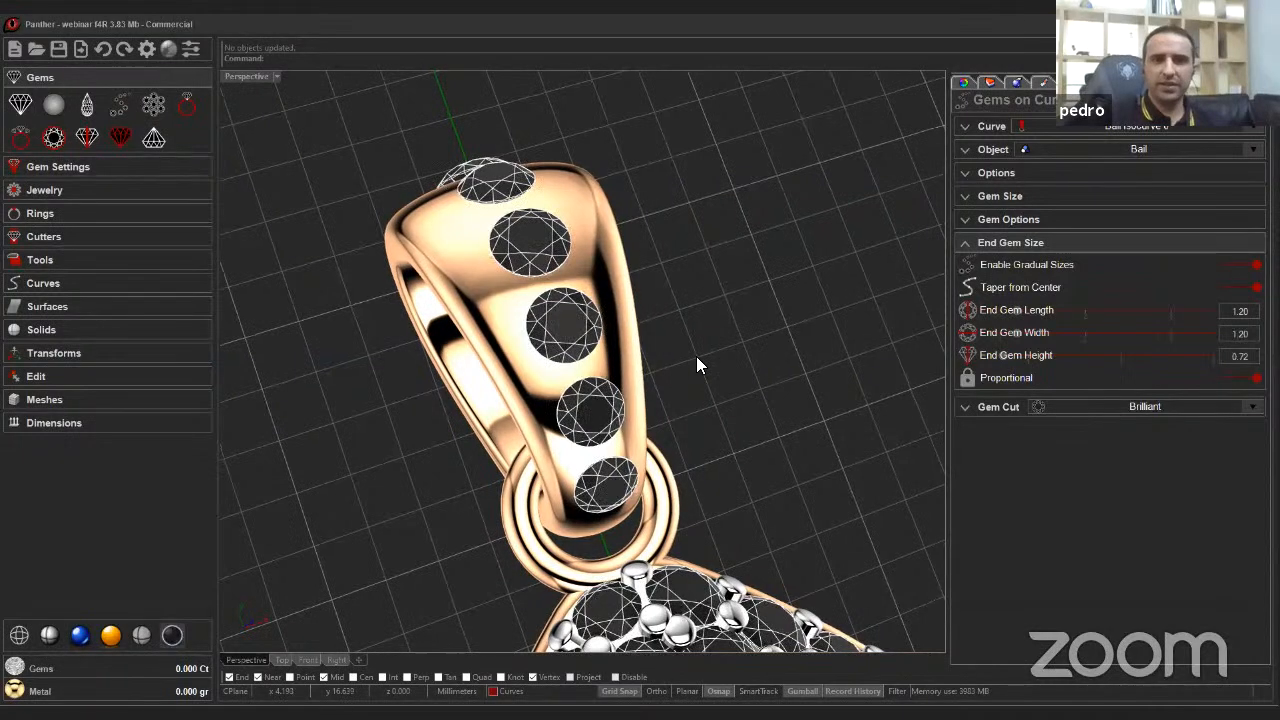
Set the bail row's gem length to 1.80 mm.
{"action": "right_click_drag", "start_coordinate": [697, 363], "coordinate": [762, 357]}
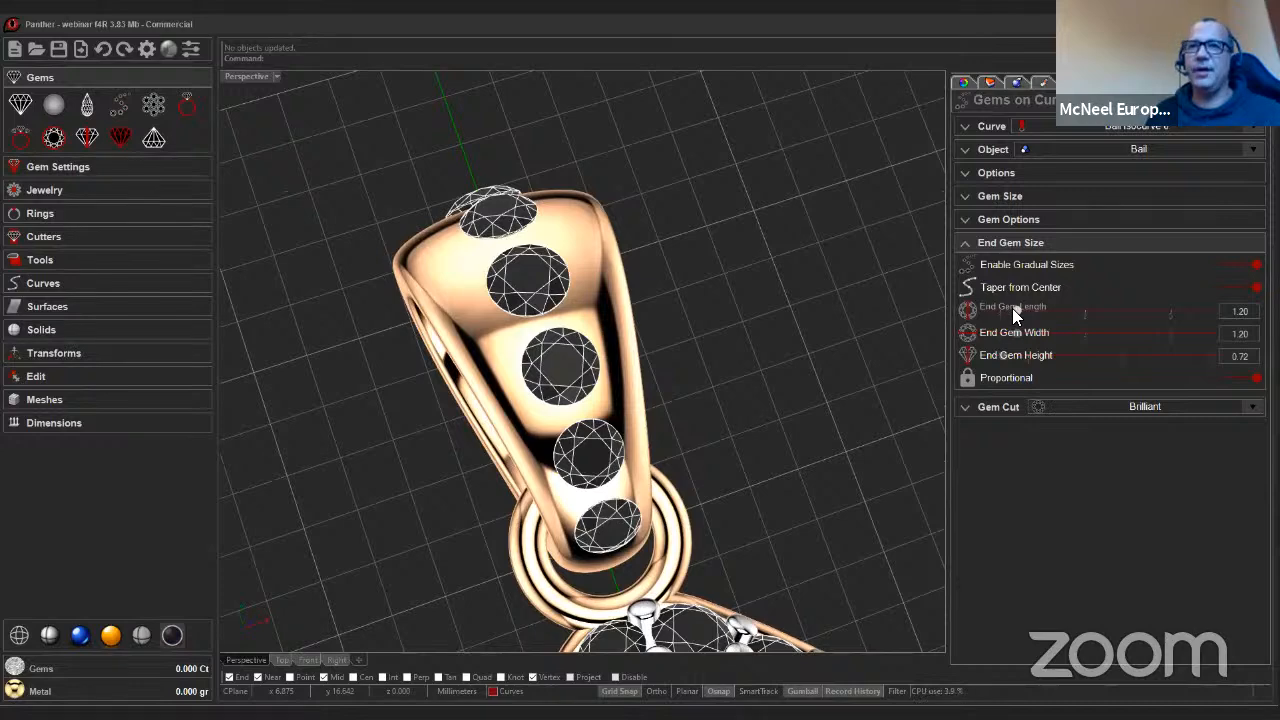
{"action": "right_click_drag", "start_coordinate": [838, 394], "coordinate": [986, 198]}
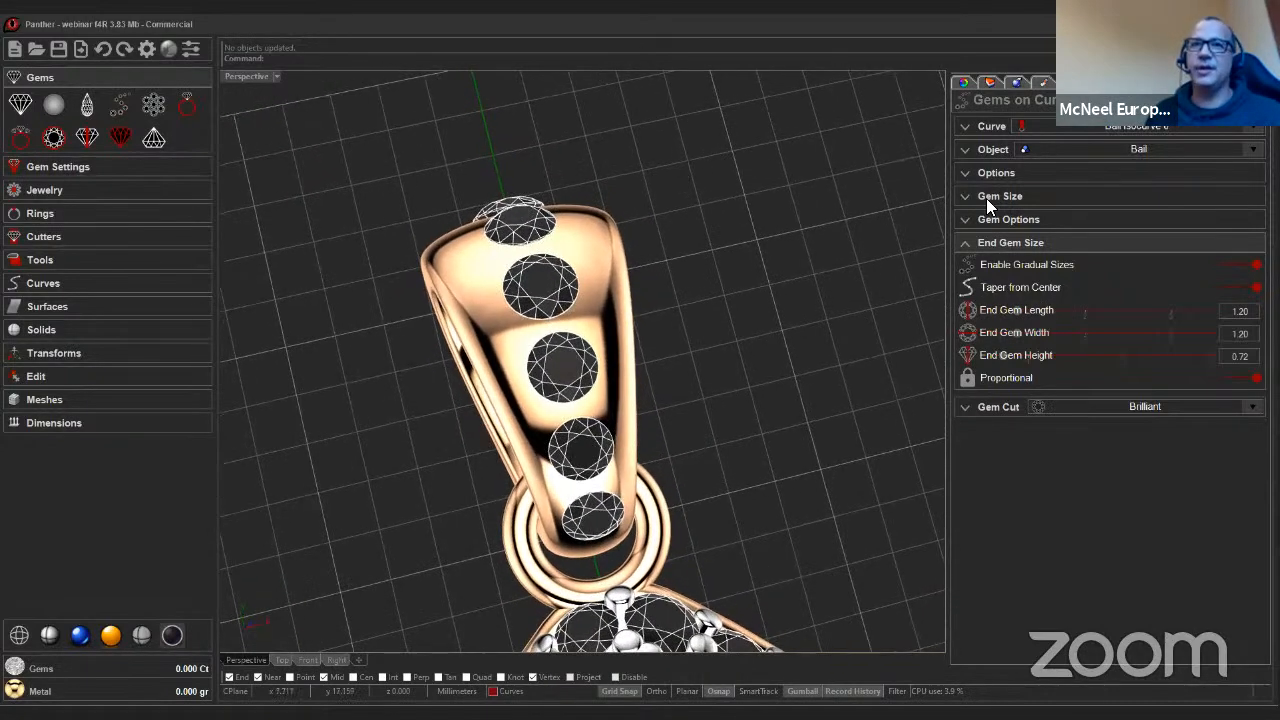
{"action": "left_click", "coordinate": [986, 198]}
{"action": "left_click_drag", "start_coordinate": [1042, 218], "coordinate": [1062, 222]}
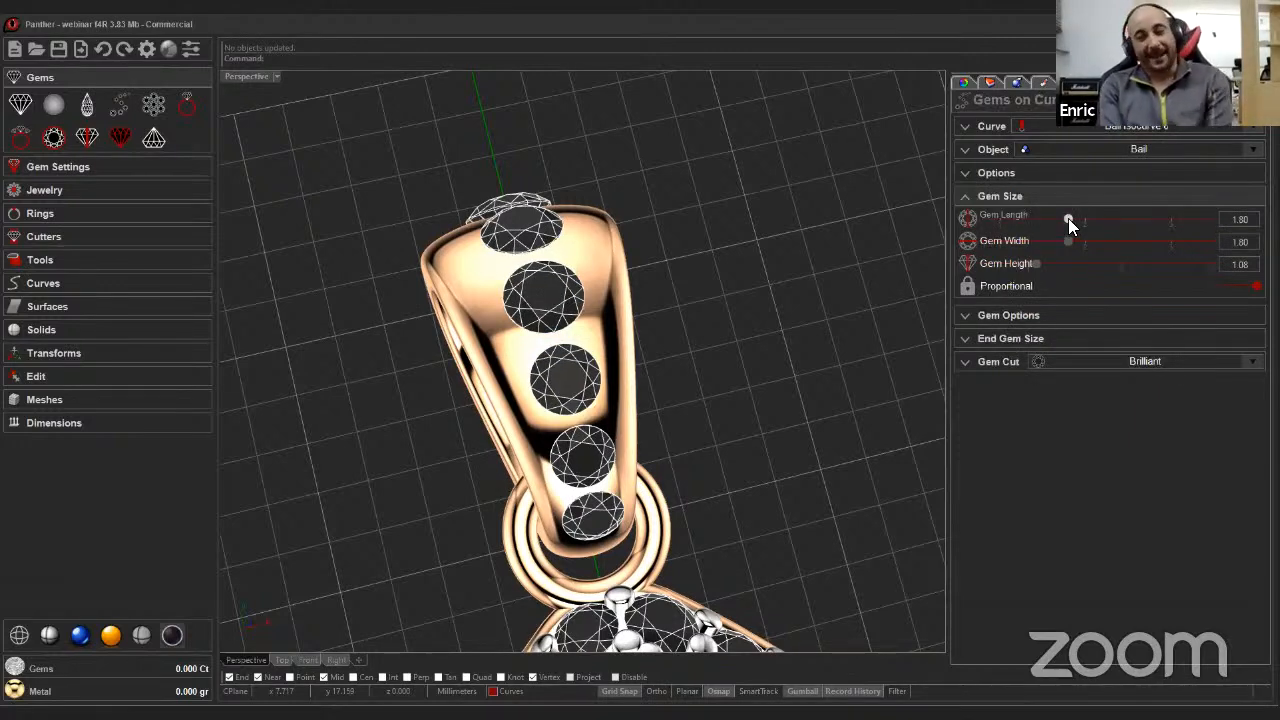
{"action": "left_click_drag", "start_coordinate": [1070, 218], "coordinate": [1077, 218]}
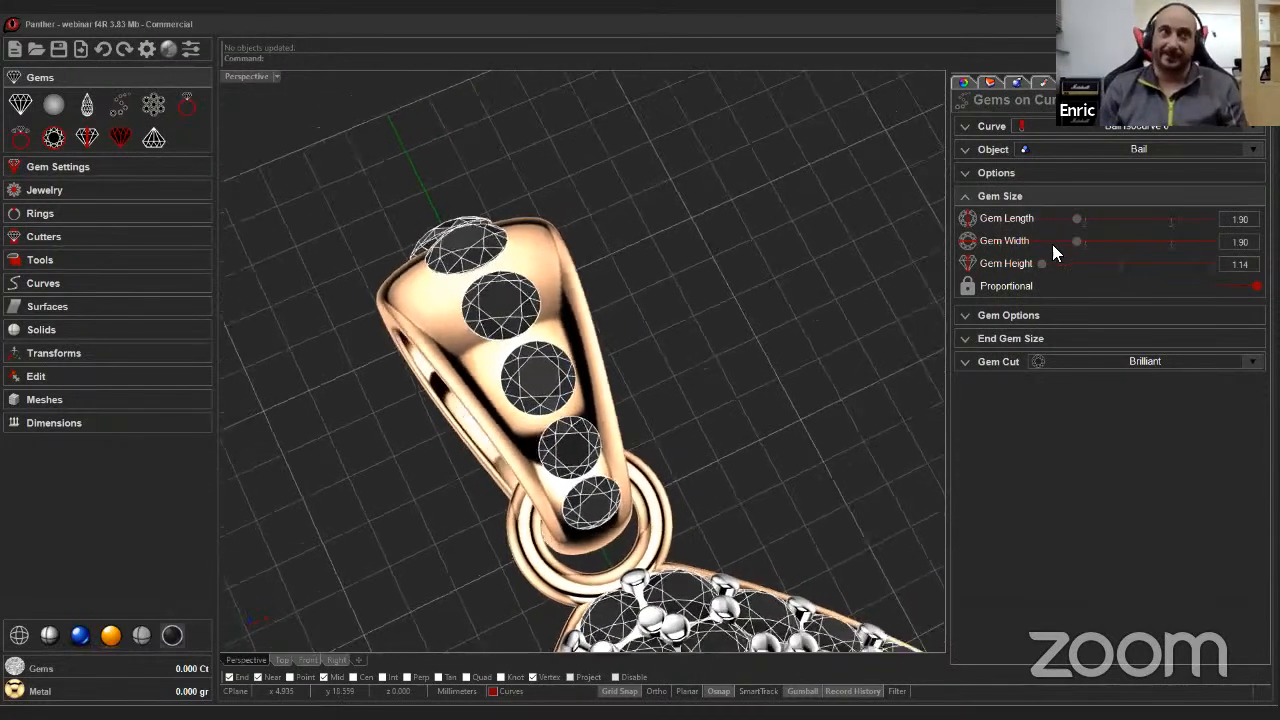
{"action": "left_click_drag", "start_coordinate": [1077, 220], "coordinate": [1070, 218]}
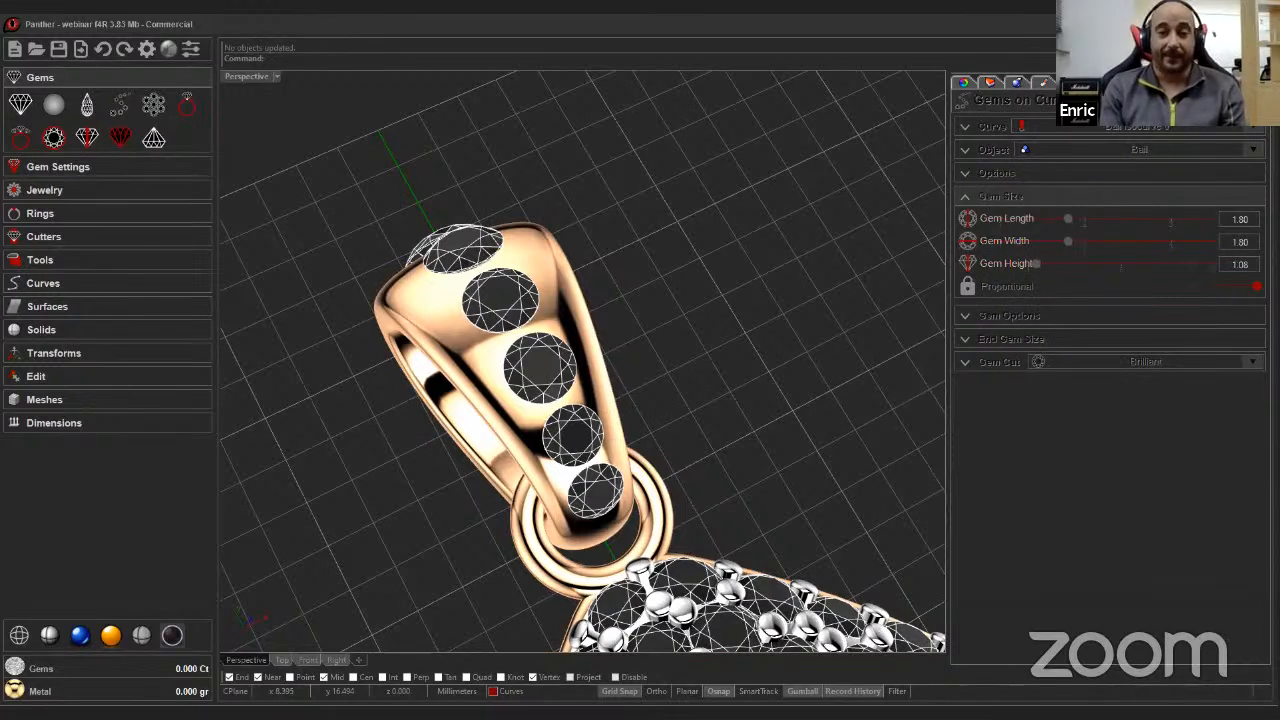
Reopen the Bail's parameters from the history list and set its top profile width to 3.10 mm.
{"action": "left_click", "coordinate": [1253, 101]}
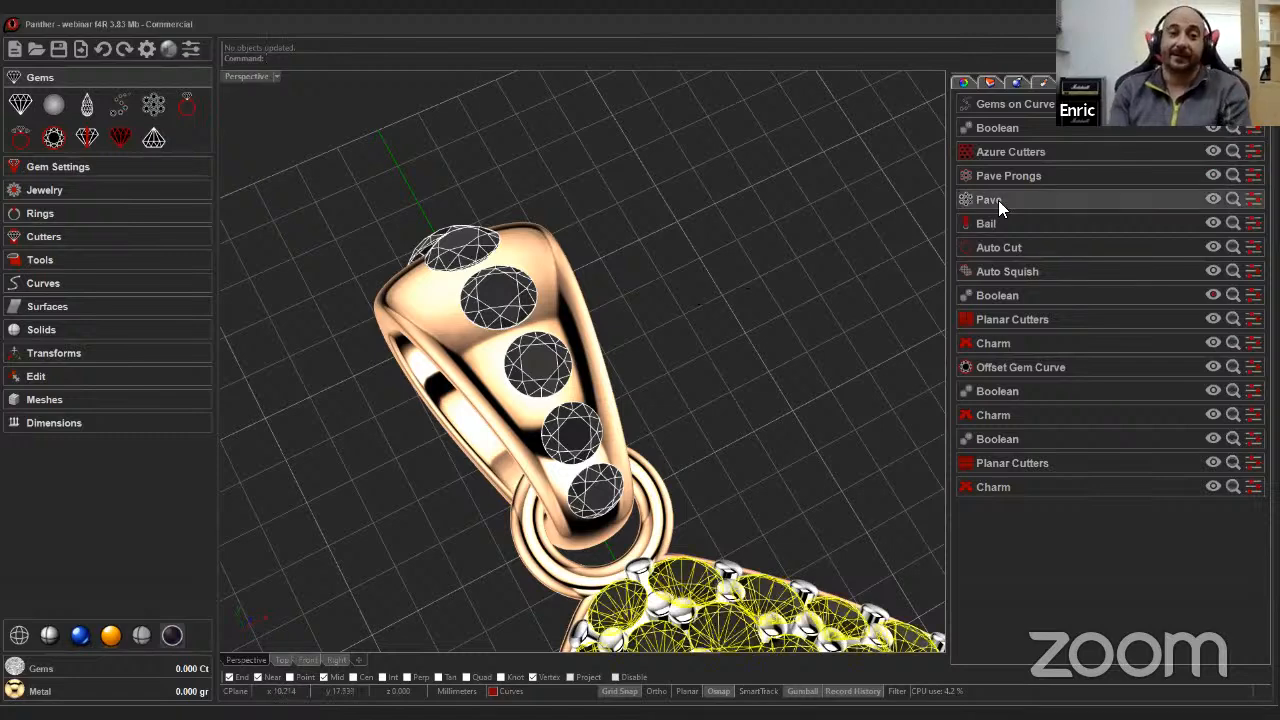
{"action": "left_click", "coordinate": [988, 223]}
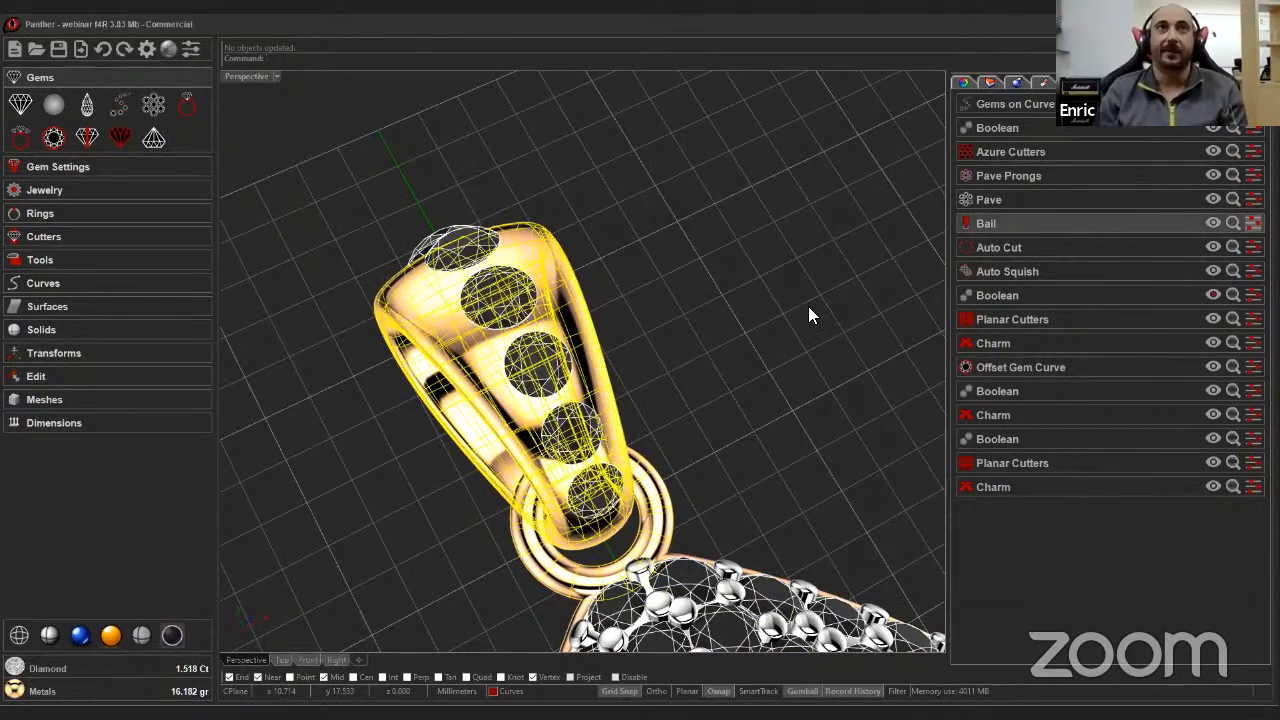
{"action": "left_click", "coordinate": [696, 286]}
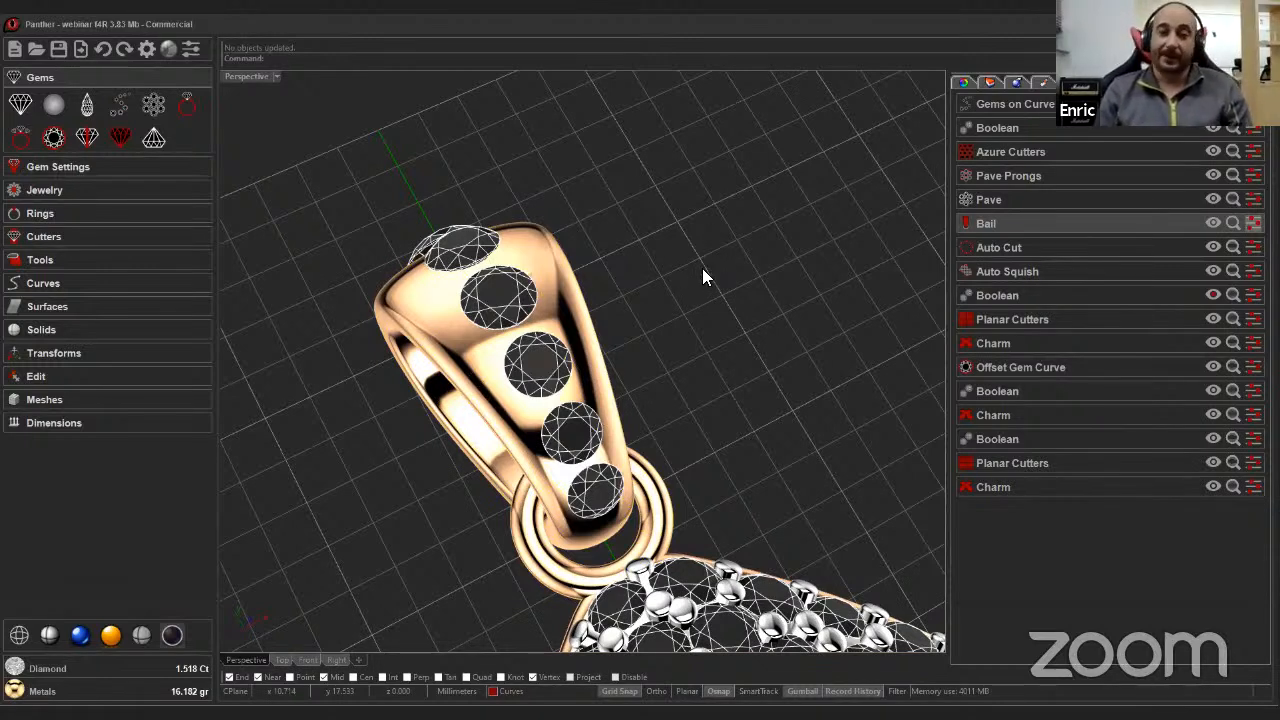
{"action": "left_click", "coordinate": [703, 267]}
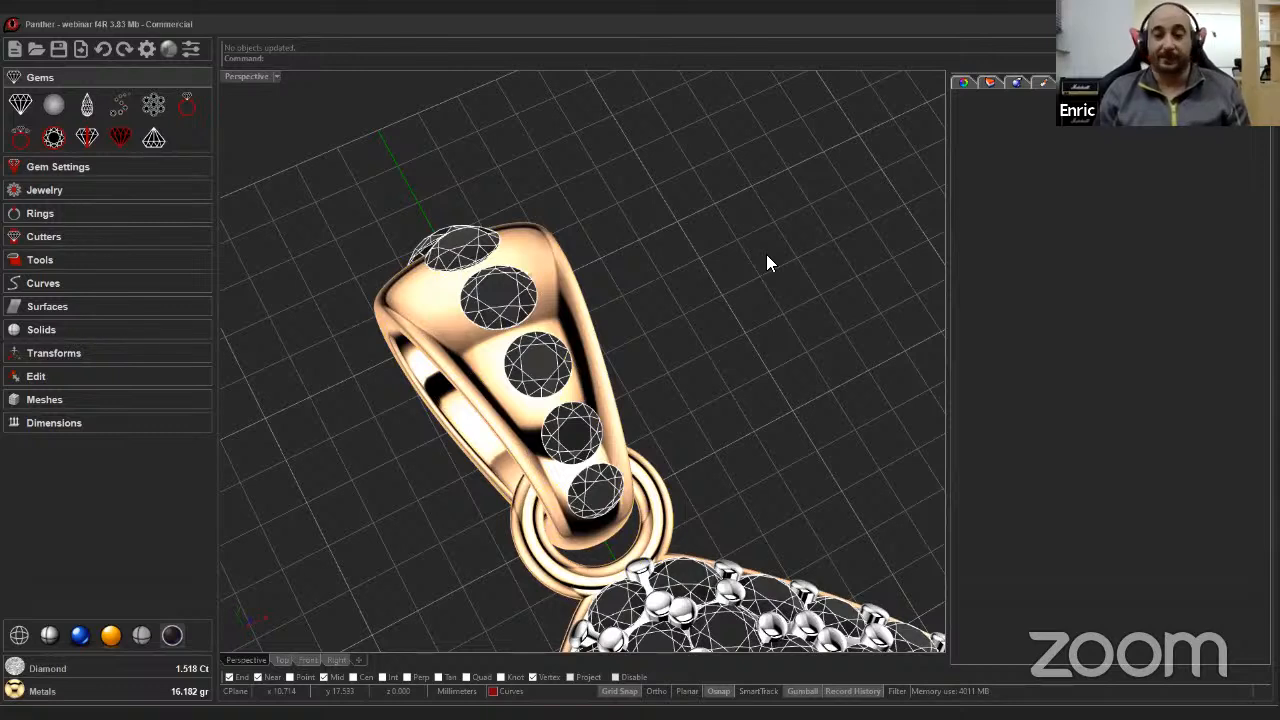
{"action": "key", "text": "ctrl+z"}
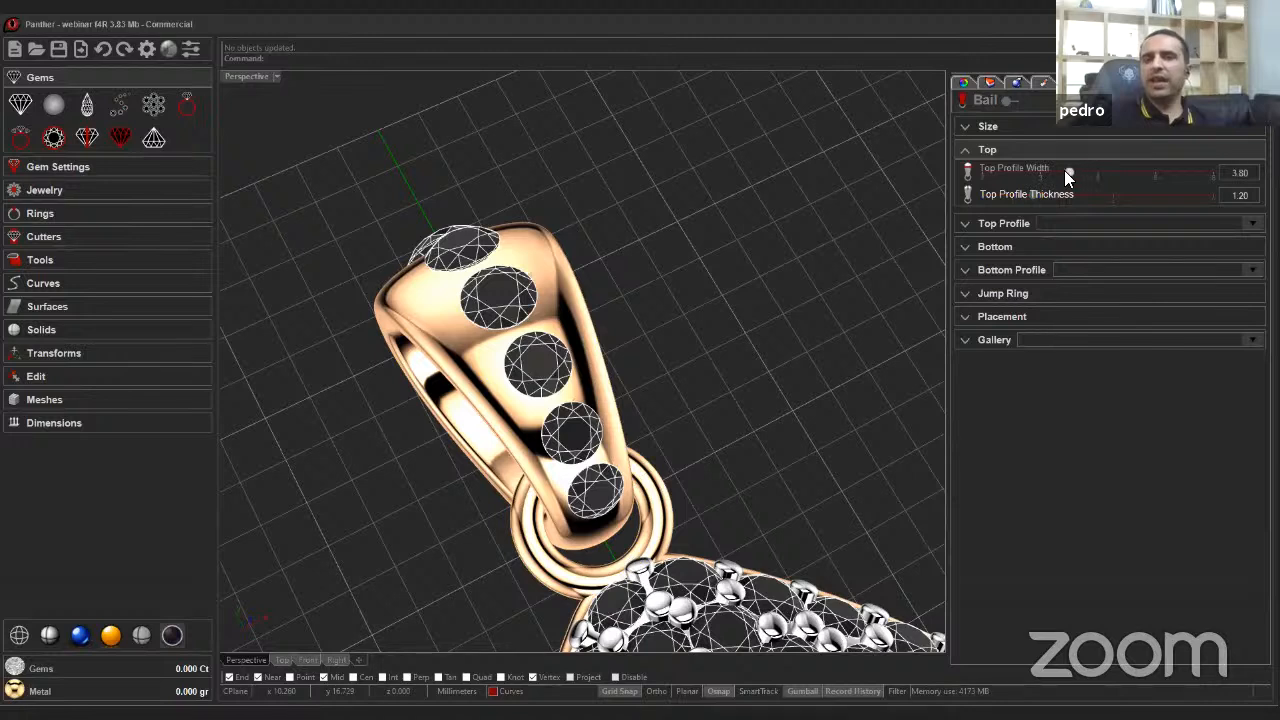
{"action": "left_click_drag", "start_coordinate": [1063, 177], "coordinate": [1038, 176]}
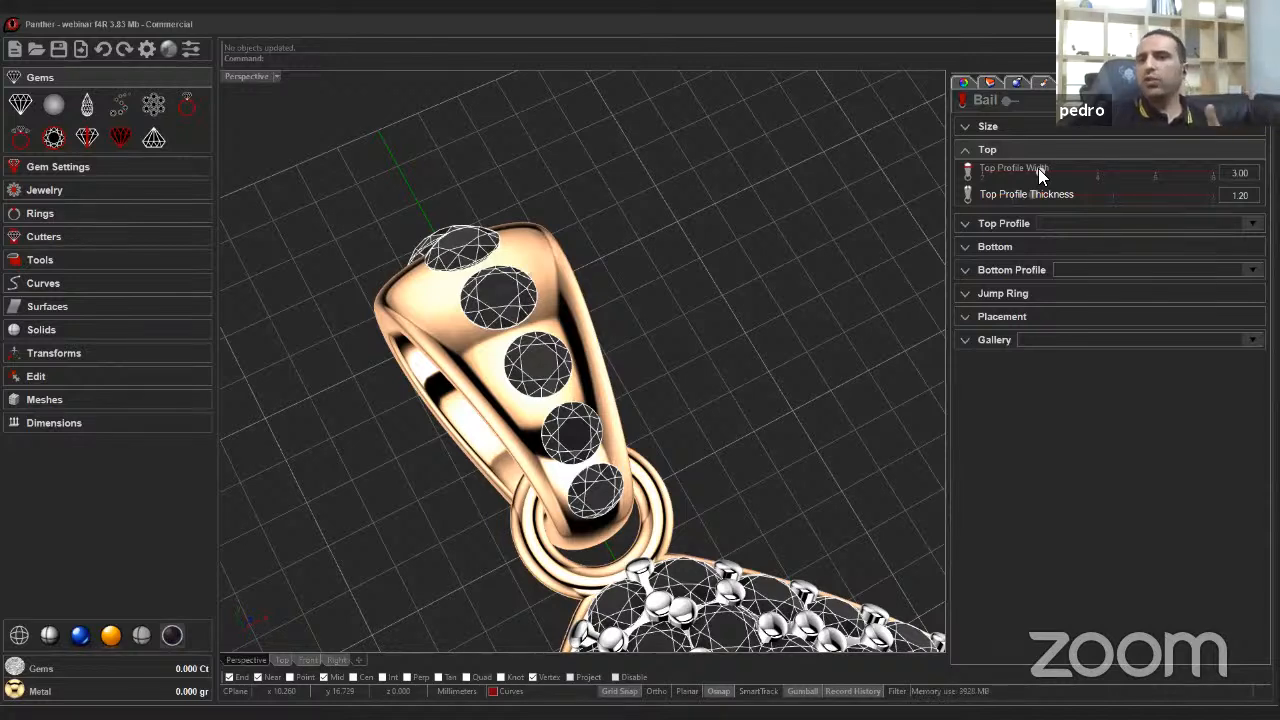
{"action": "left_click_drag", "start_coordinate": [1038, 168], "coordinate": [1046, 172]}
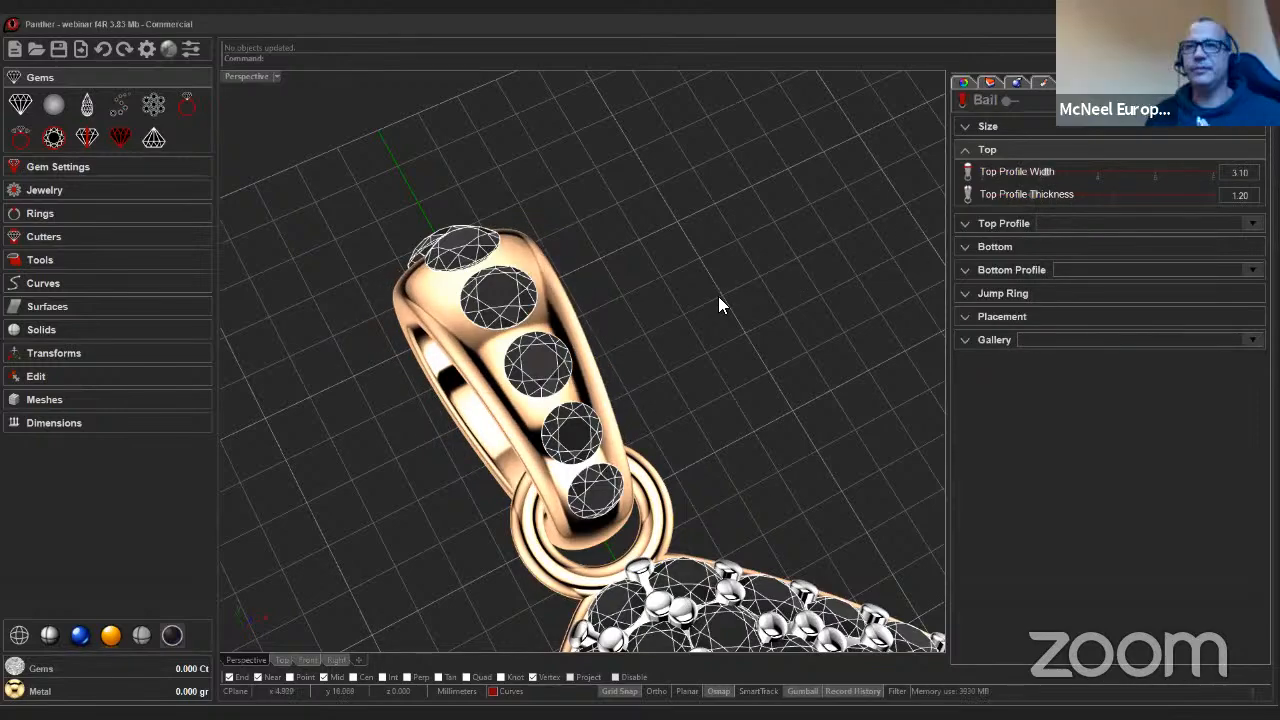
Set the bail's top profile thickness to 1.30 mm.
{"action": "right_click_drag", "start_coordinate": [730, 300], "coordinate": [857, 295]}
{"action": "scroll", "coordinate": [857, 295], "scroll_direction": "down", "scroll_amount": 2}
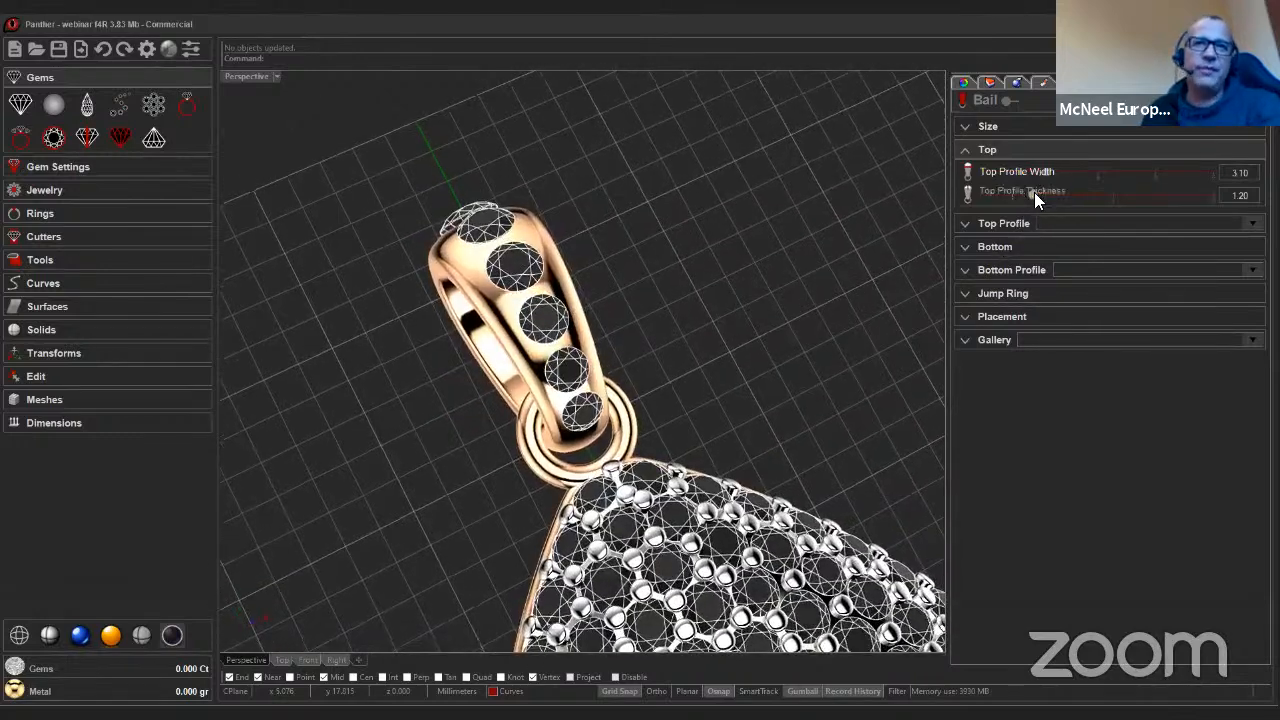
{"action": "left_click_drag", "start_coordinate": [1036, 192], "coordinate": [1042, 194]}
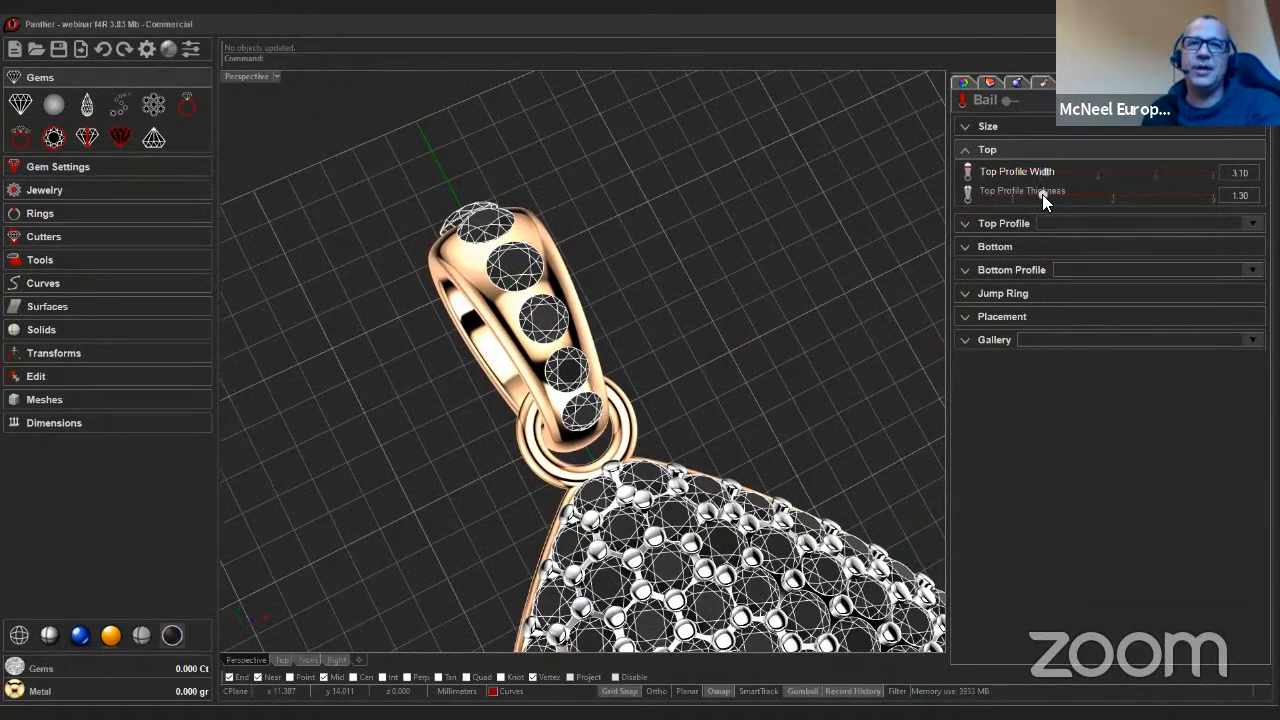
Set the bail's bottom profile width to 2.00 mm and thickness to 1.10 mm.
{"action": "left_click", "coordinate": [970, 246]}
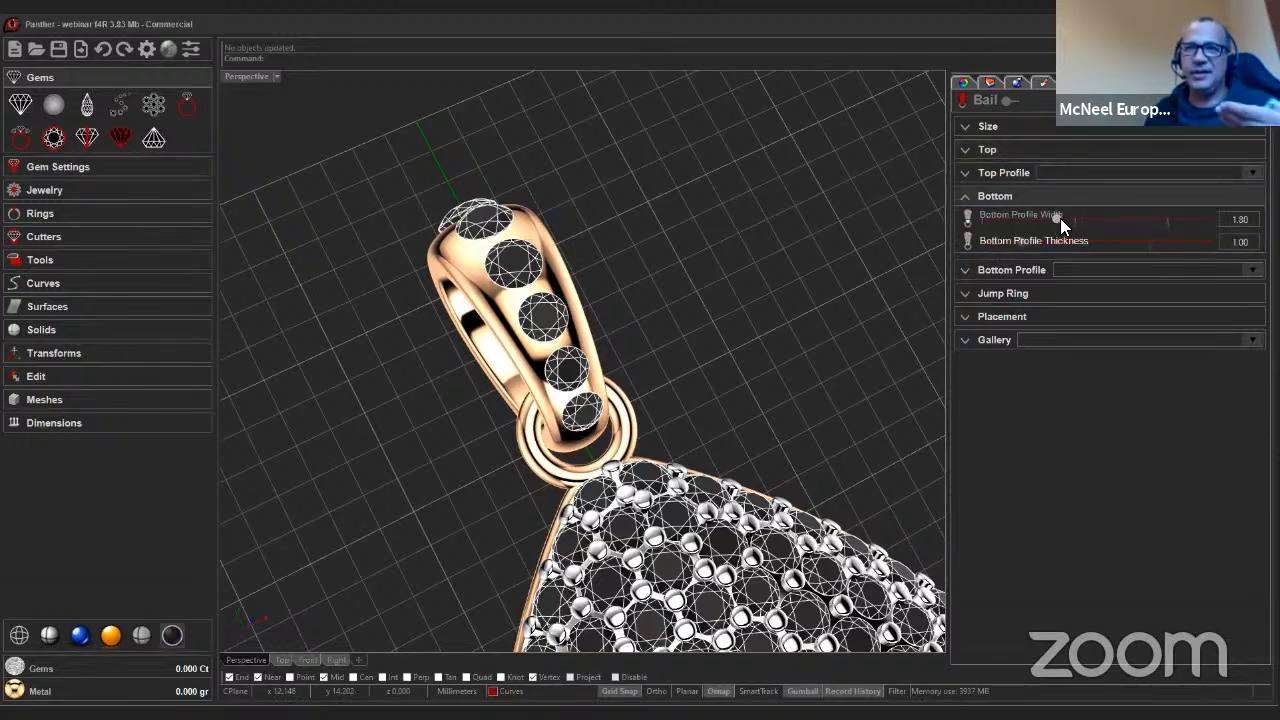
{"action": "left_click_drag", "start_coordinate": [1056, 218], "coordinate": [1070, 218]}
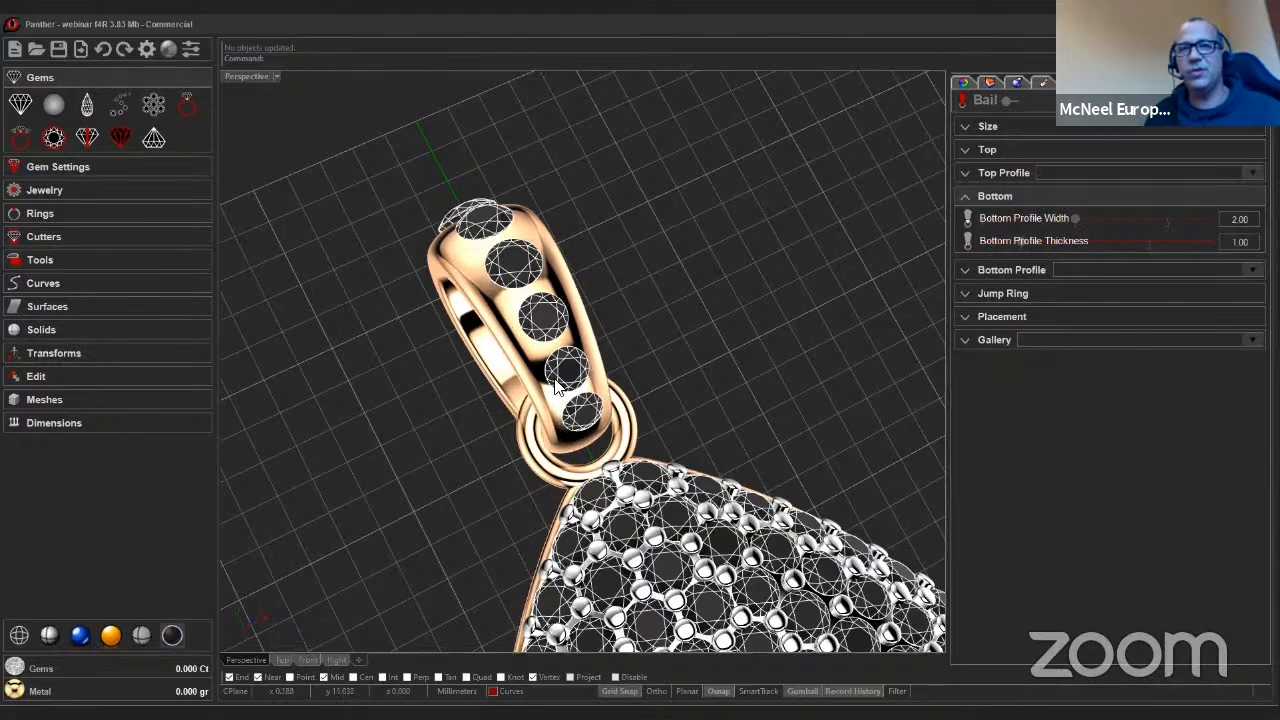
{"action": "left_click_drag", "start_coordinate": [1020, 239], "coordinate": [1026, 238]}
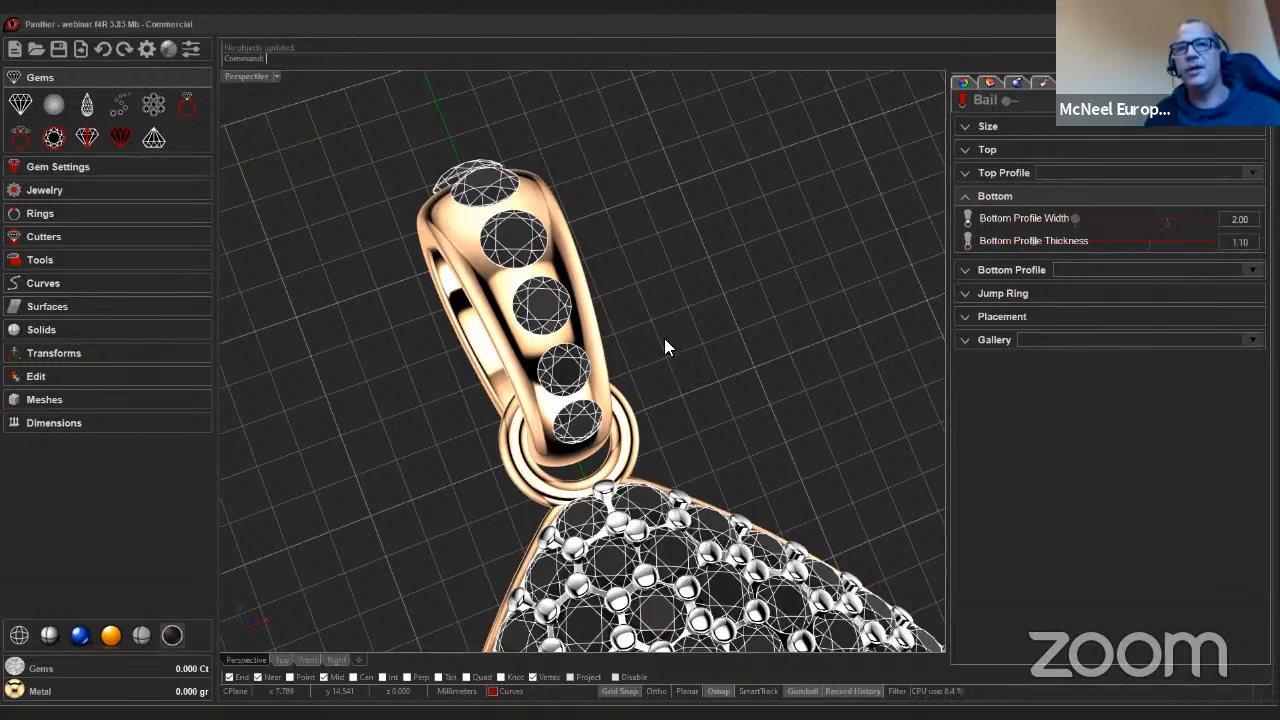
Reopen the bail's Gems on Curve parameters and set the gem placement to Table.
{"action": "right_click_drag", "start_coordinate": [702, 324], "coordinate": [720, 284]}
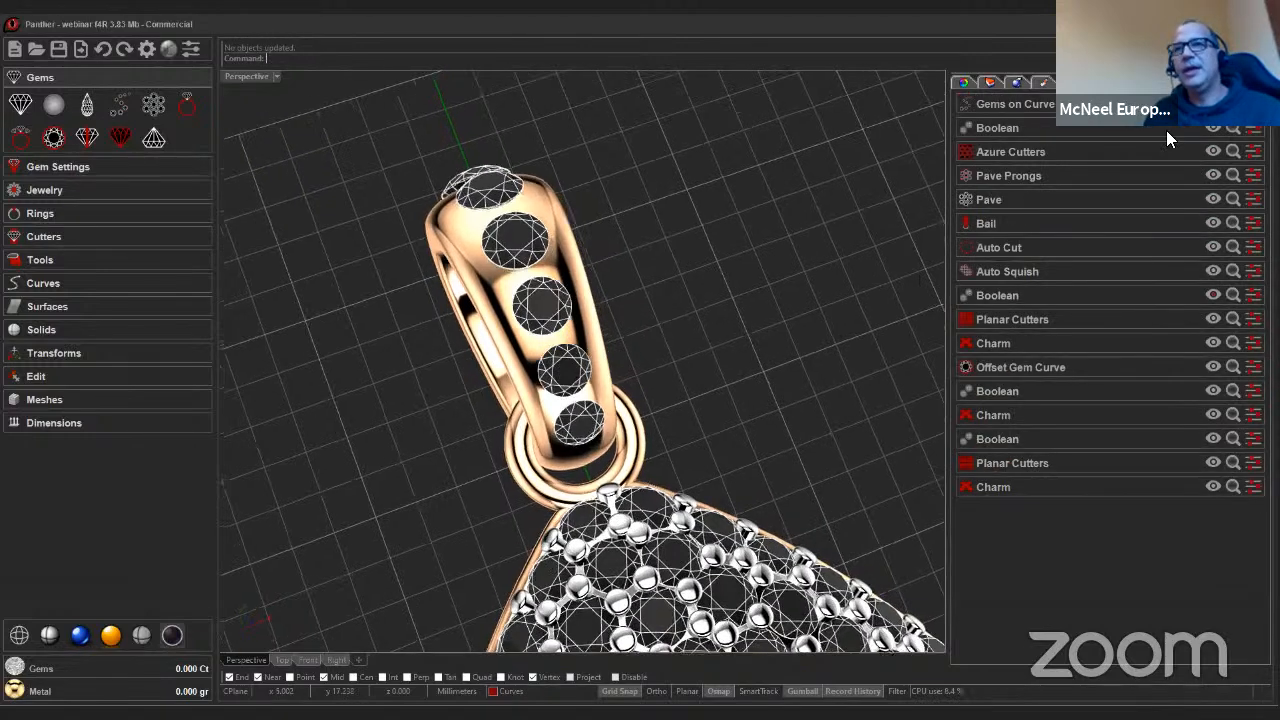
{"action": "left_click", "coordinate": [1233, 104]}
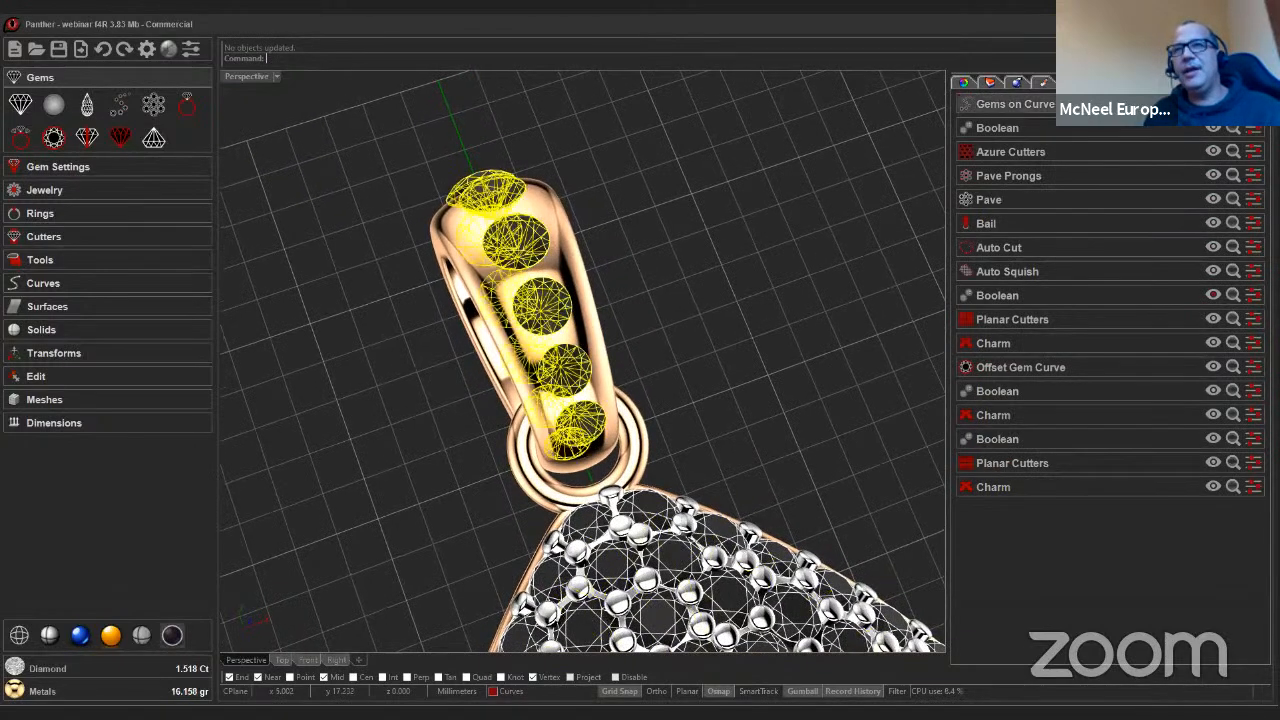
{"action": "left_click", "coordinate": [712, 396]}
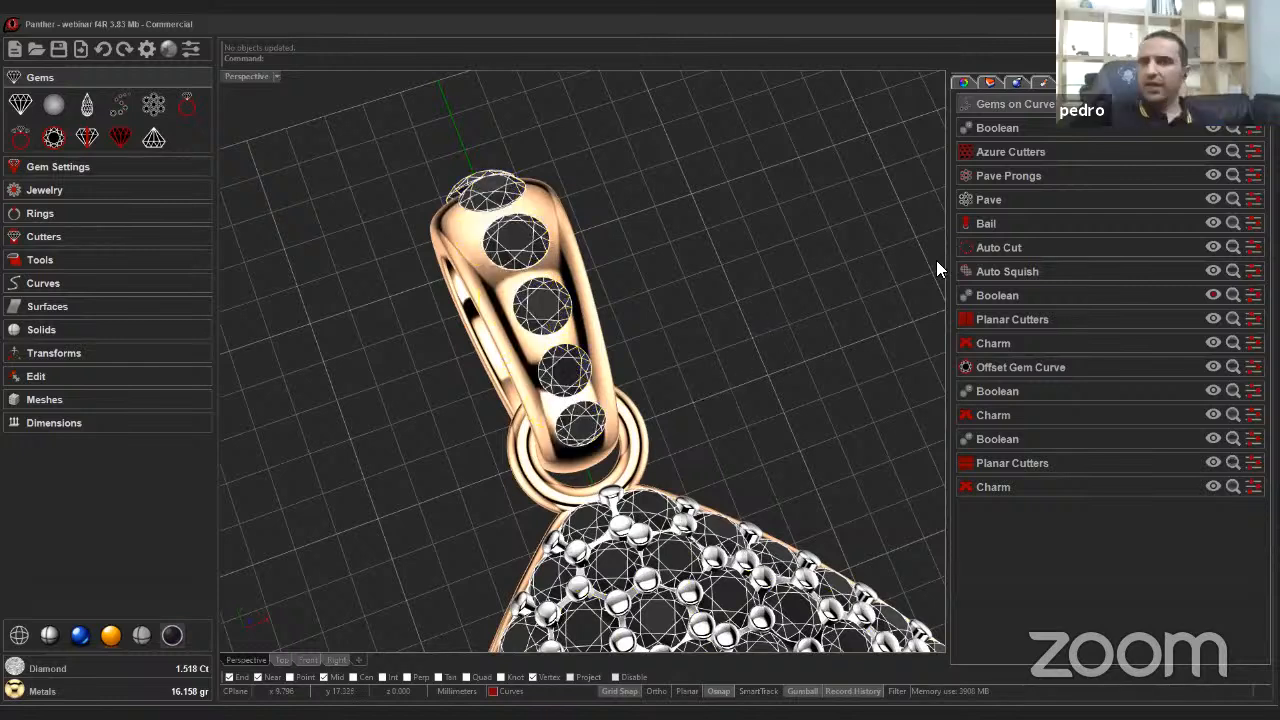
{"action": "left_click", "coordinate": [1066, 110]}
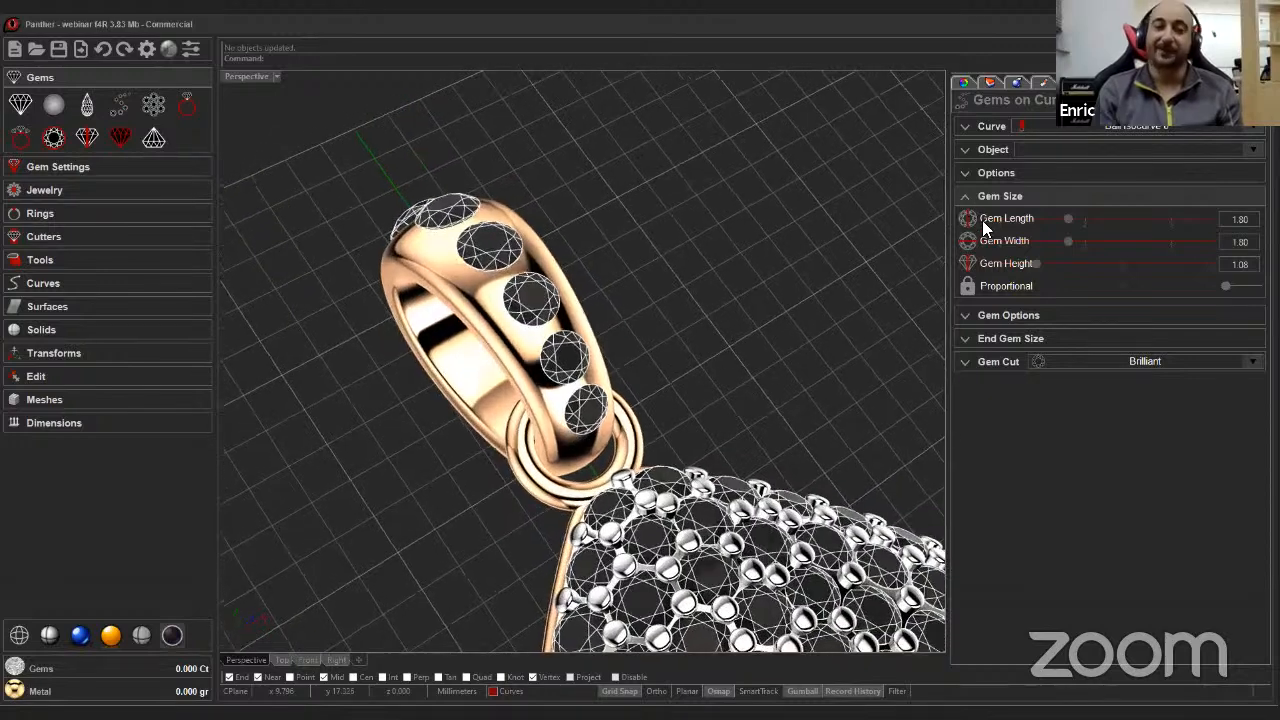
{"action": "left_click", "coordinate": [975, 152]}
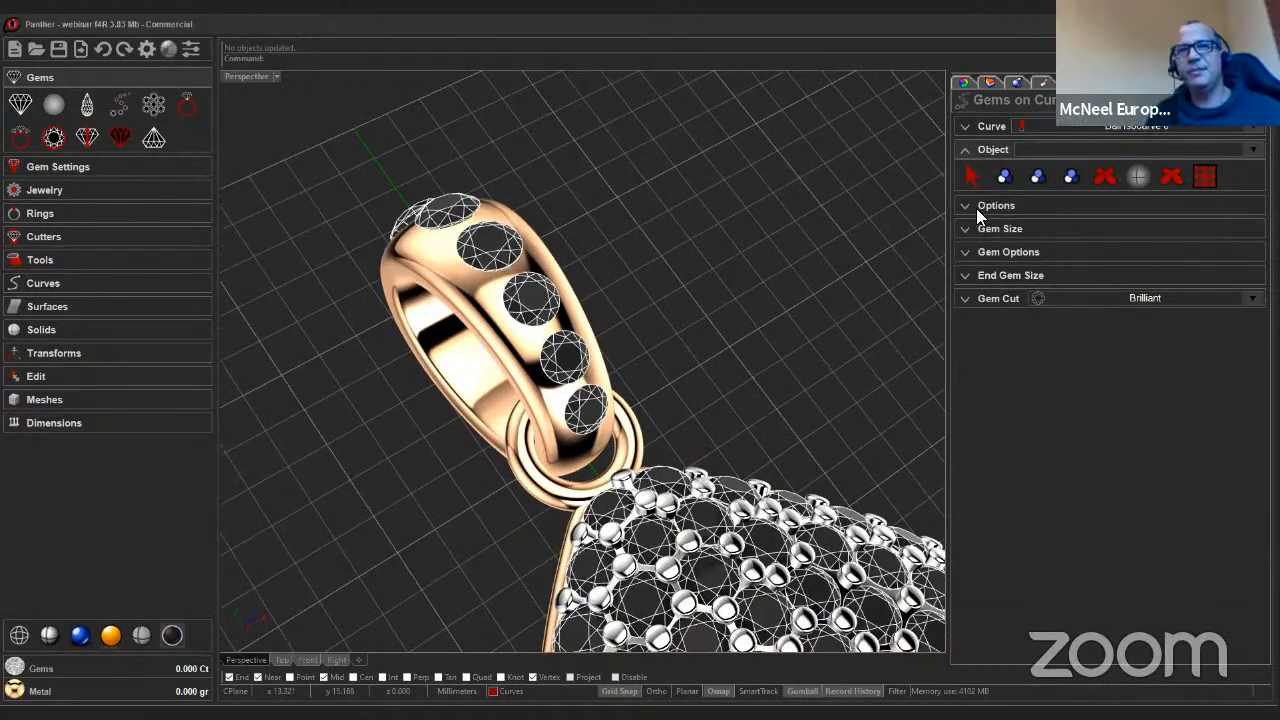
{"action": "left_click", "coordinate": [976, 206]}
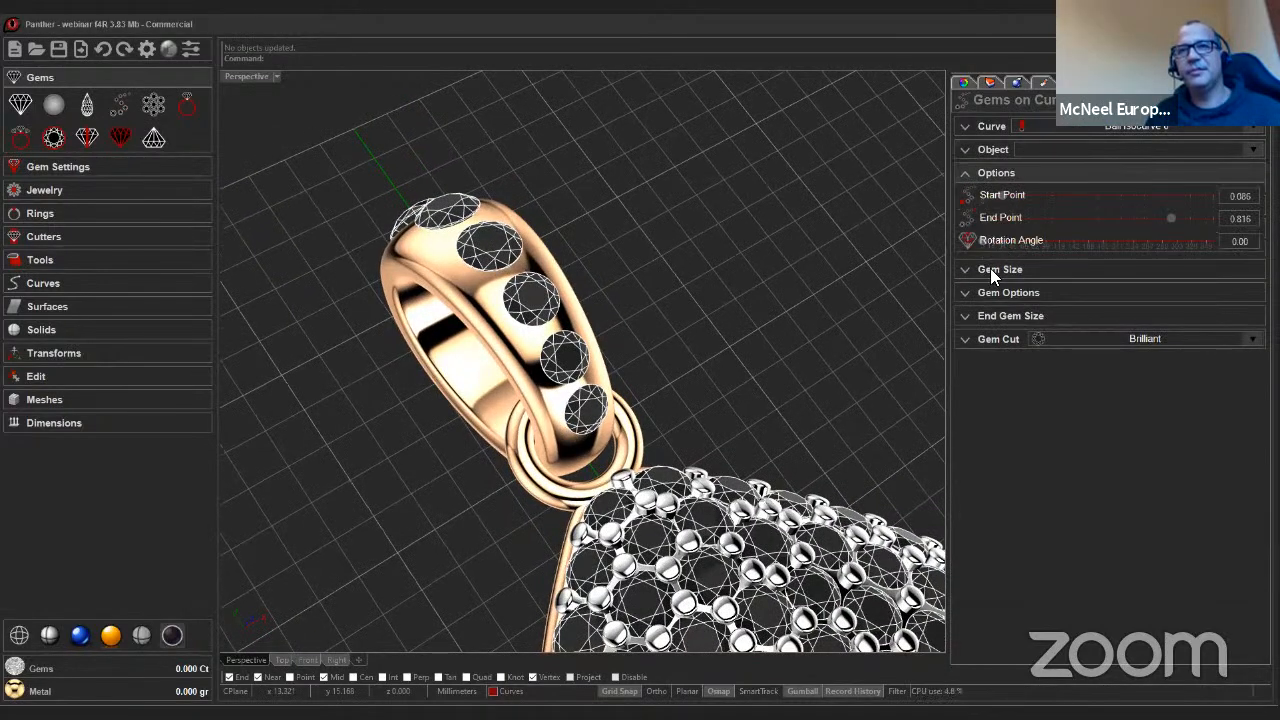
{"action": "left_click", "coordinate": [992, 293]}
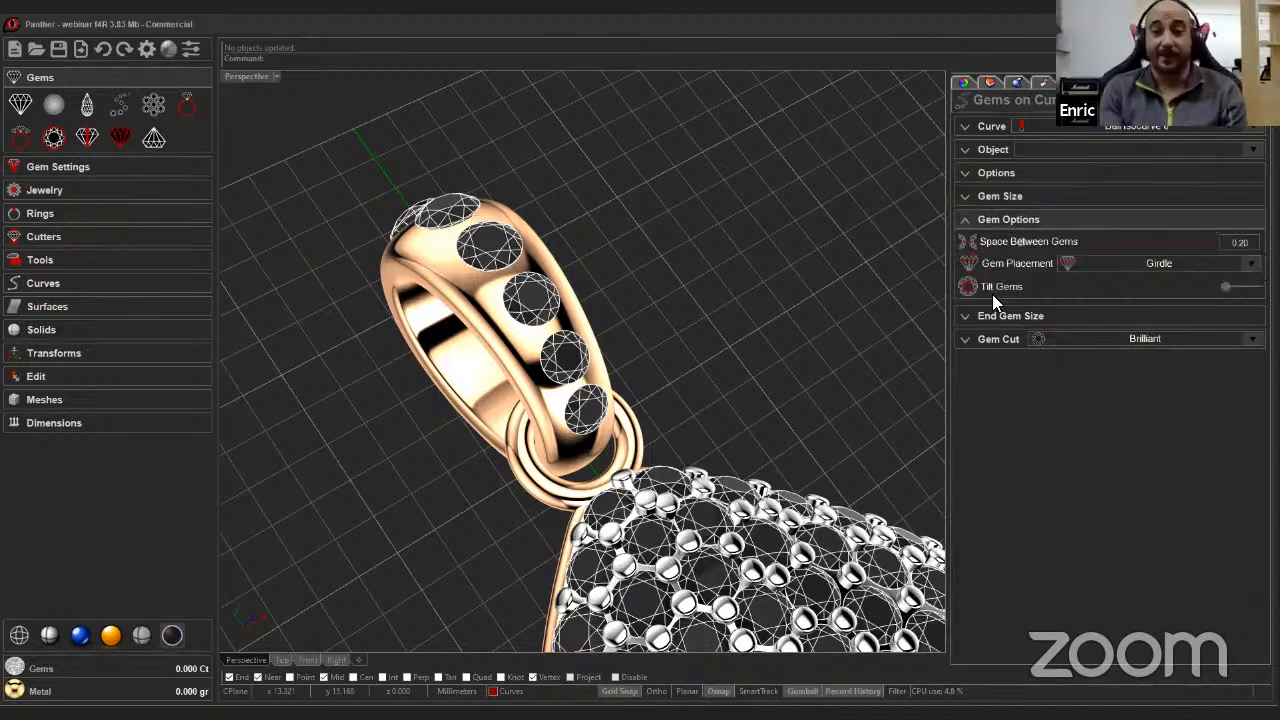
{"action": "left_click", "coordinate": [1124, 264]}
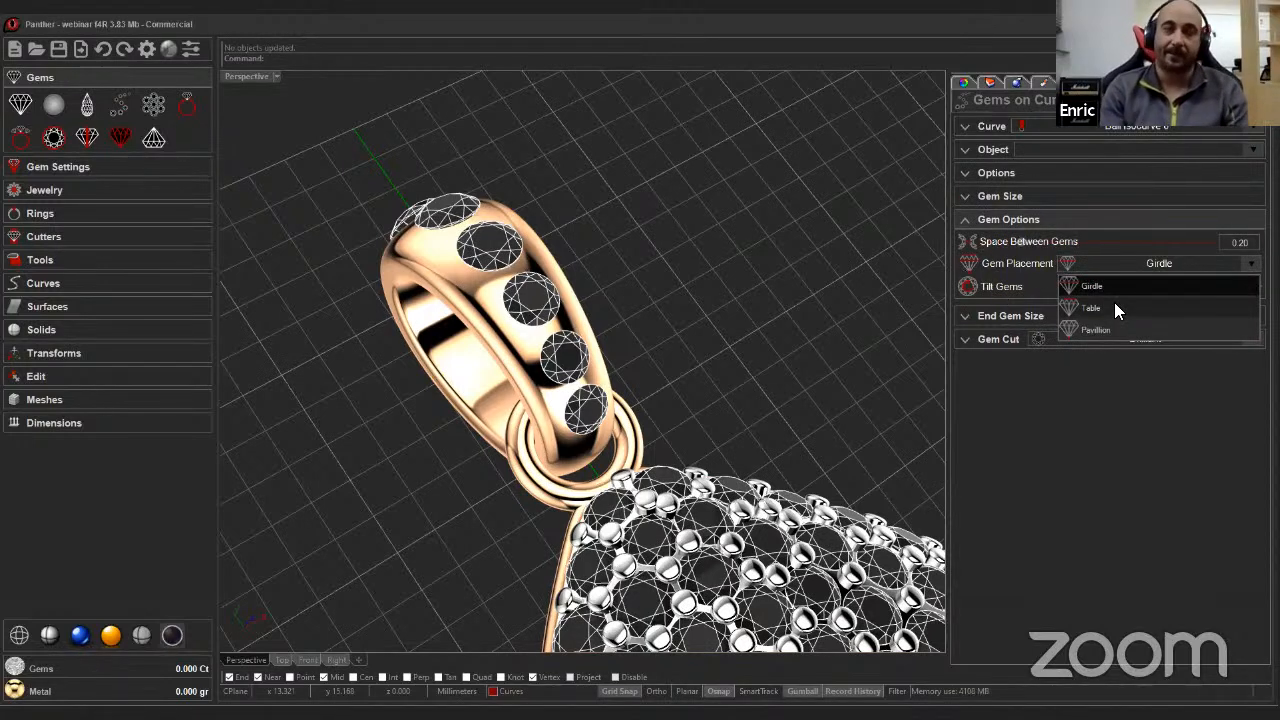
{"action": "left_click", "coordinate": [1112, 306]}
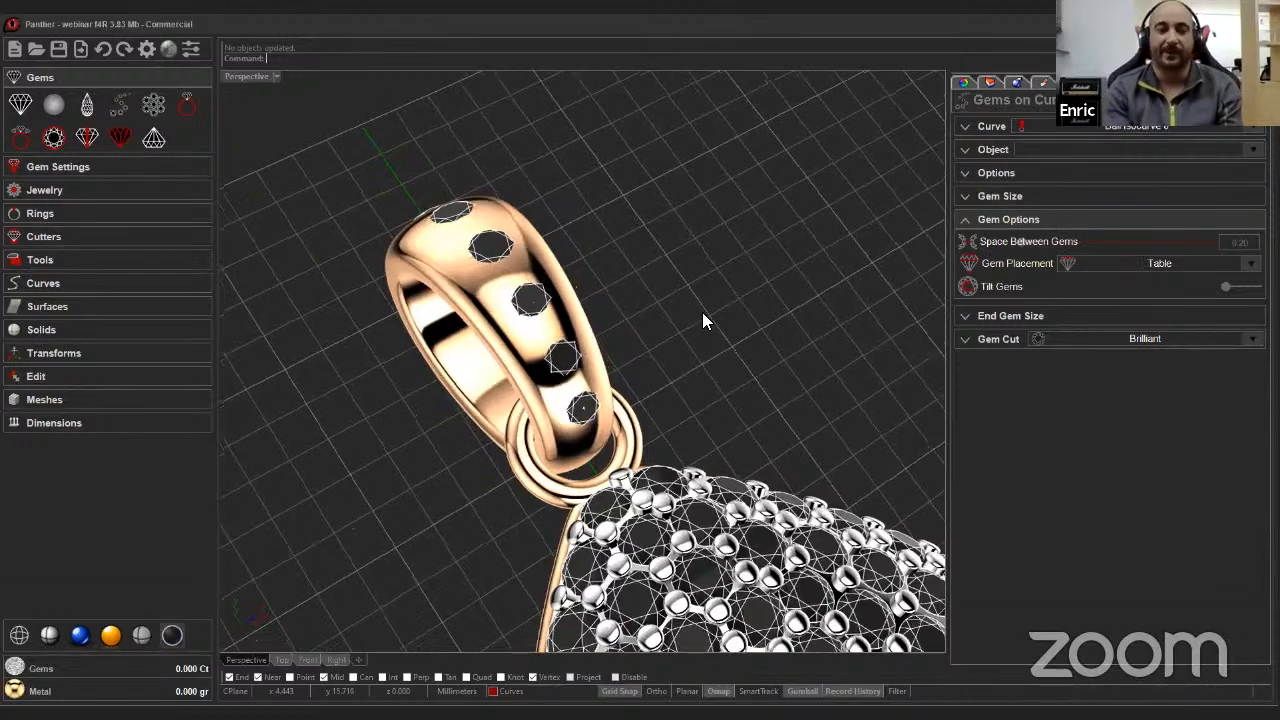
{"action": "right_click_drag", "start_coordinate": [703, 320], "coordinate": [762, 305]}
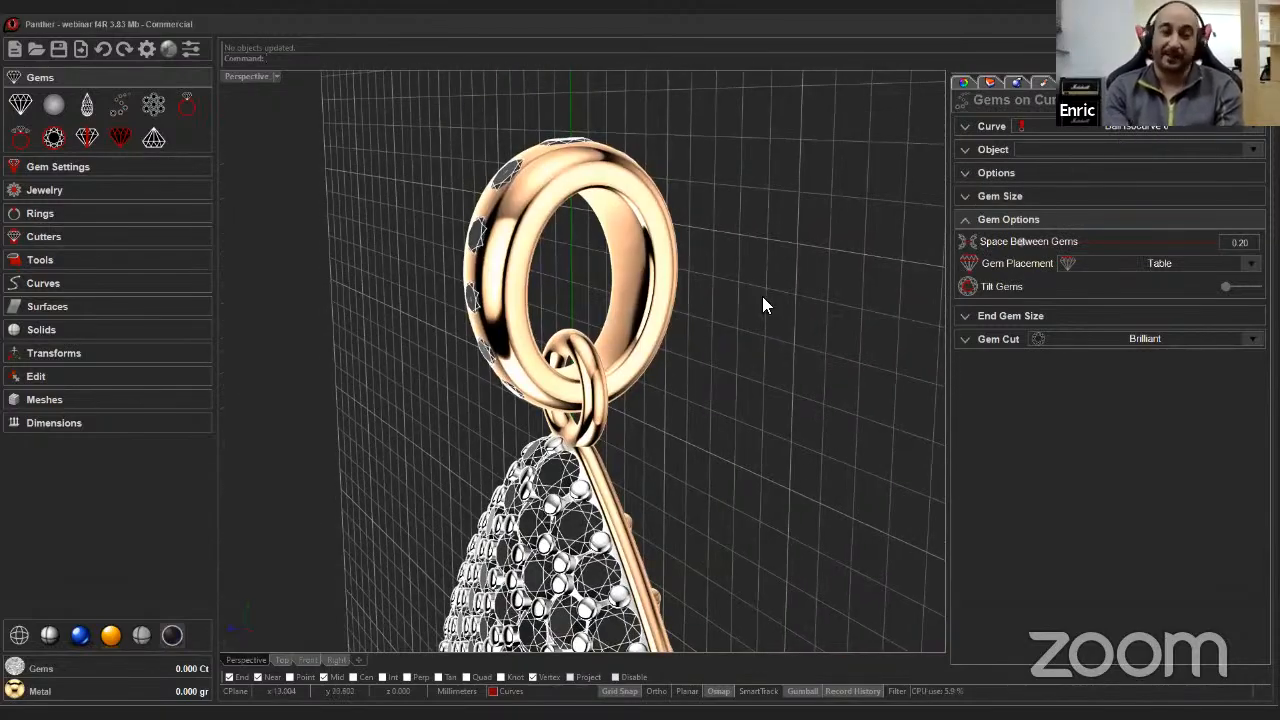
{"action": "right_click_drag", "start_coordinate": [680, 336], "coordinate": [680, 334]}
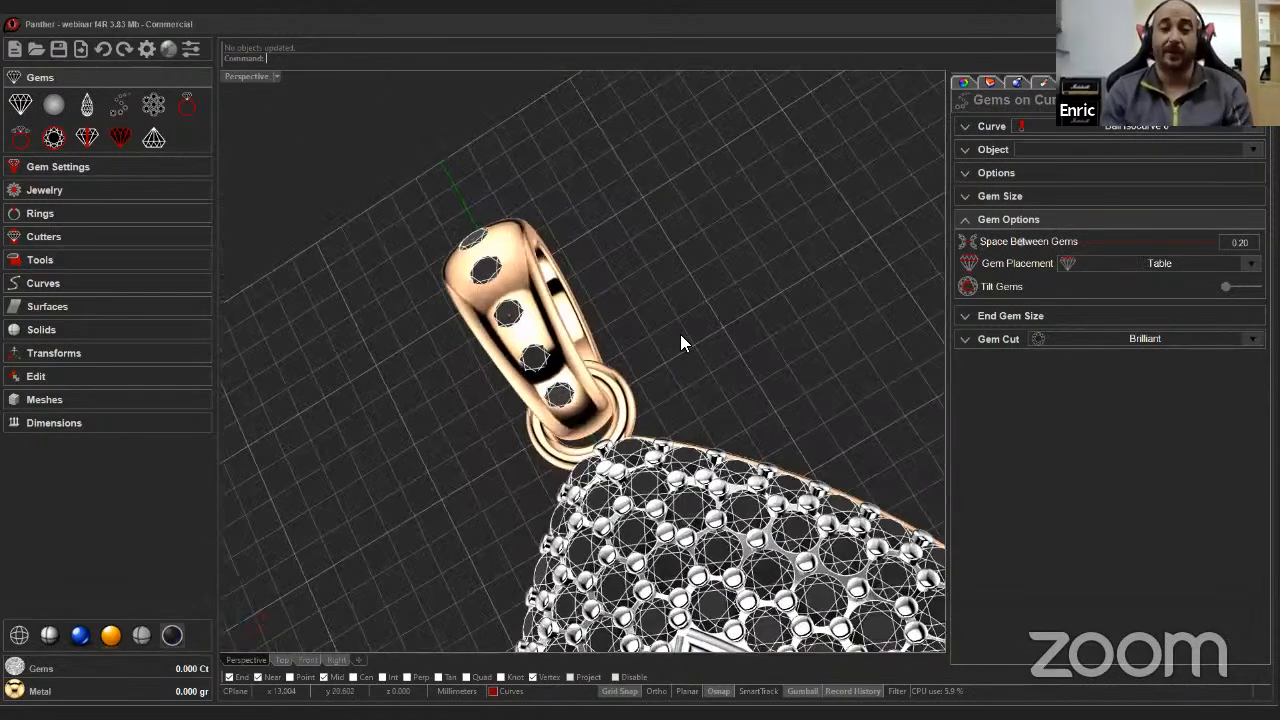
{"action": "right_click", "coordinate": [694, 341]}
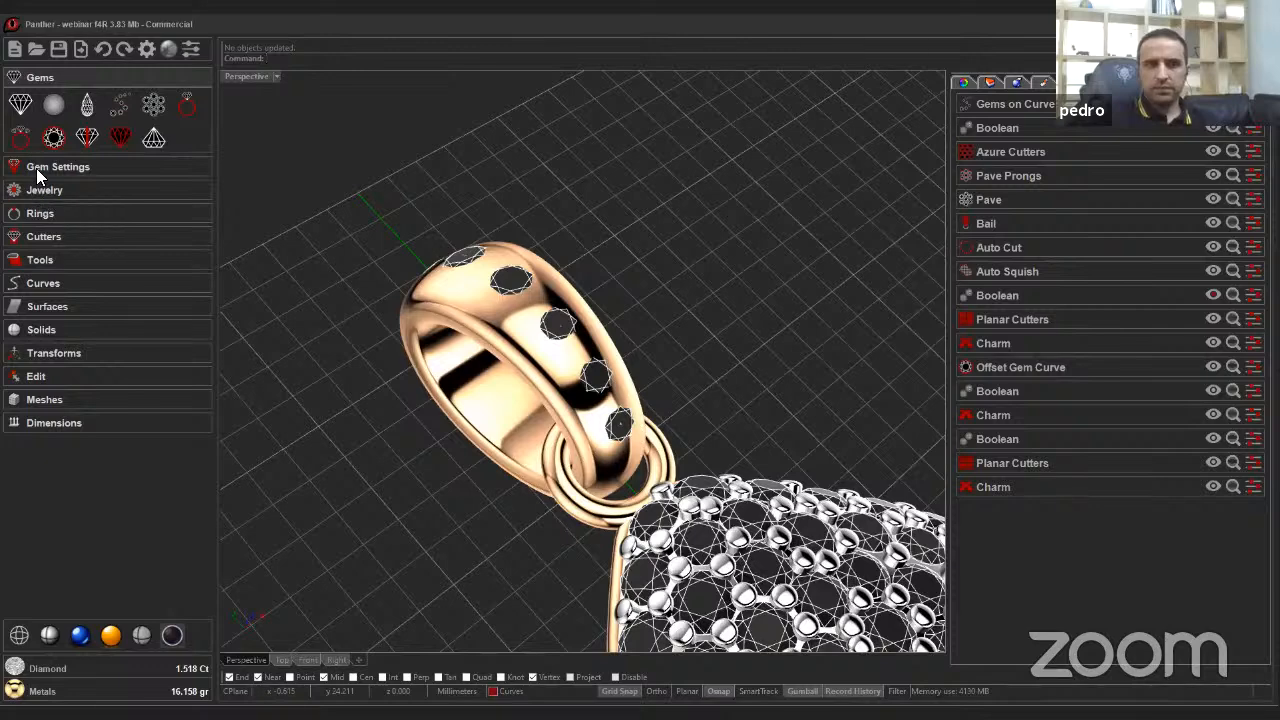
Create a Channel Cutter from the gem row on the bail.
{"action": "left_click", "coordinate": [38, 214]}
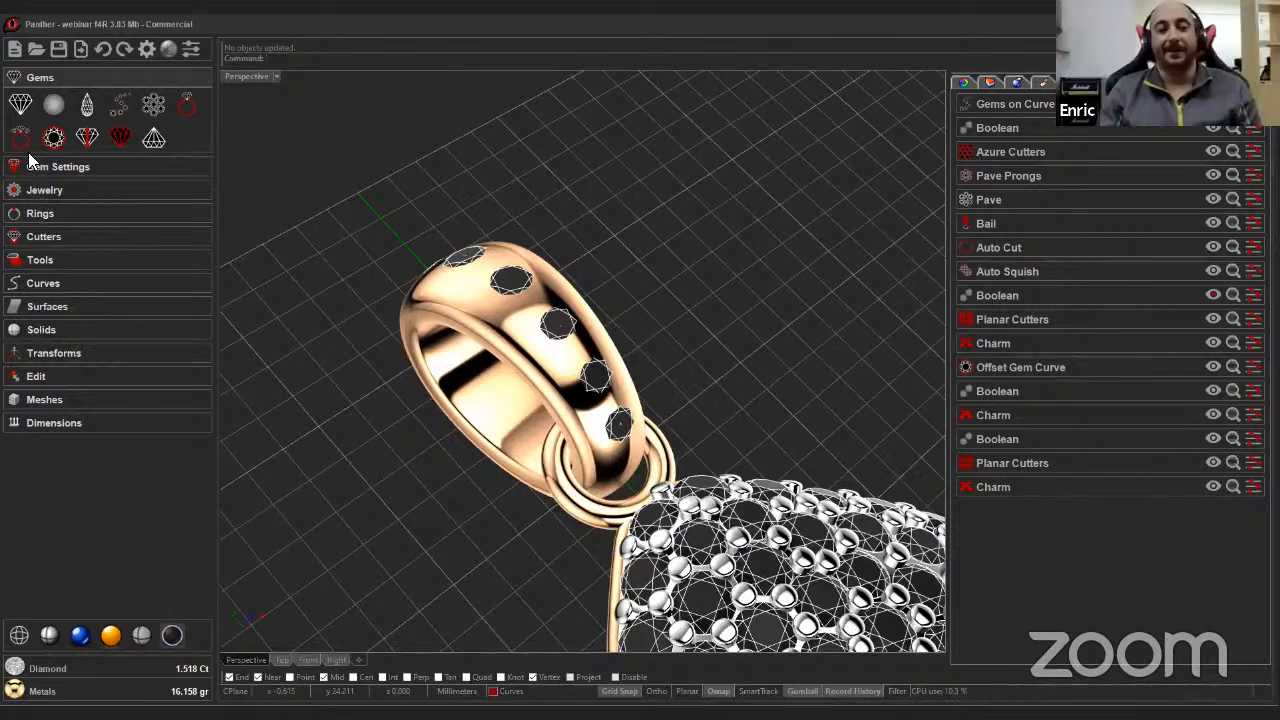
{"action": "left_click", "coordinate": [28, 130]}
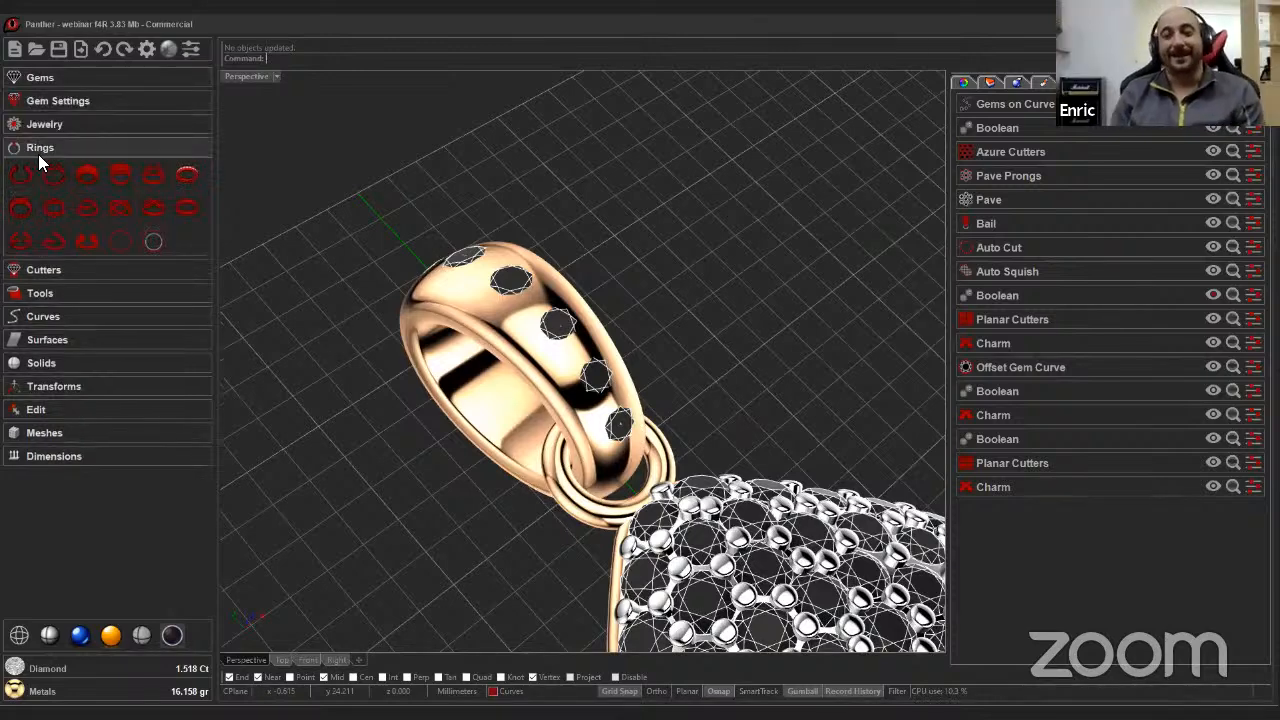
{"action": "left_click", "coordinate": [43, 270]}
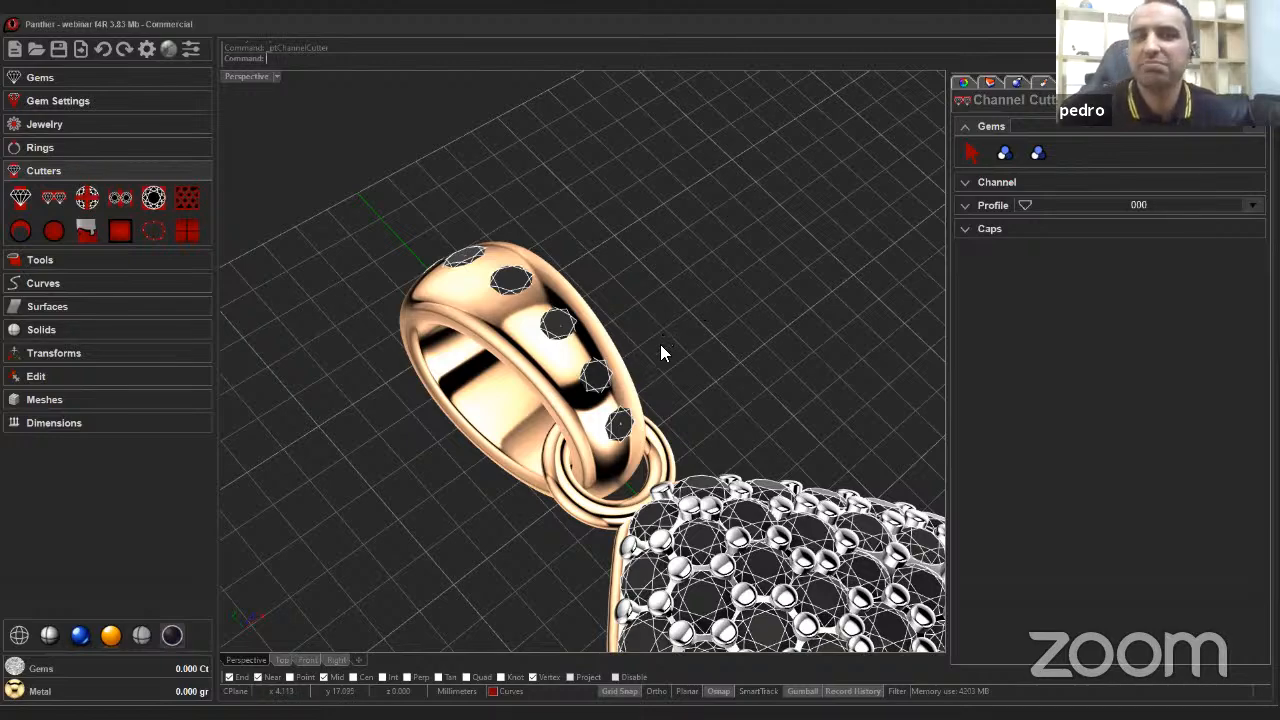
{"action": "right_click_drag", "start_coordinate": [660, 344], "coordinate": [616, 332]}
{"action": "scroll", "coordinate": [616, 332], "scroll_direction": "down", "scroll_amount": 4}
{"action": "left_click", "coordinate": [1004, 157]}
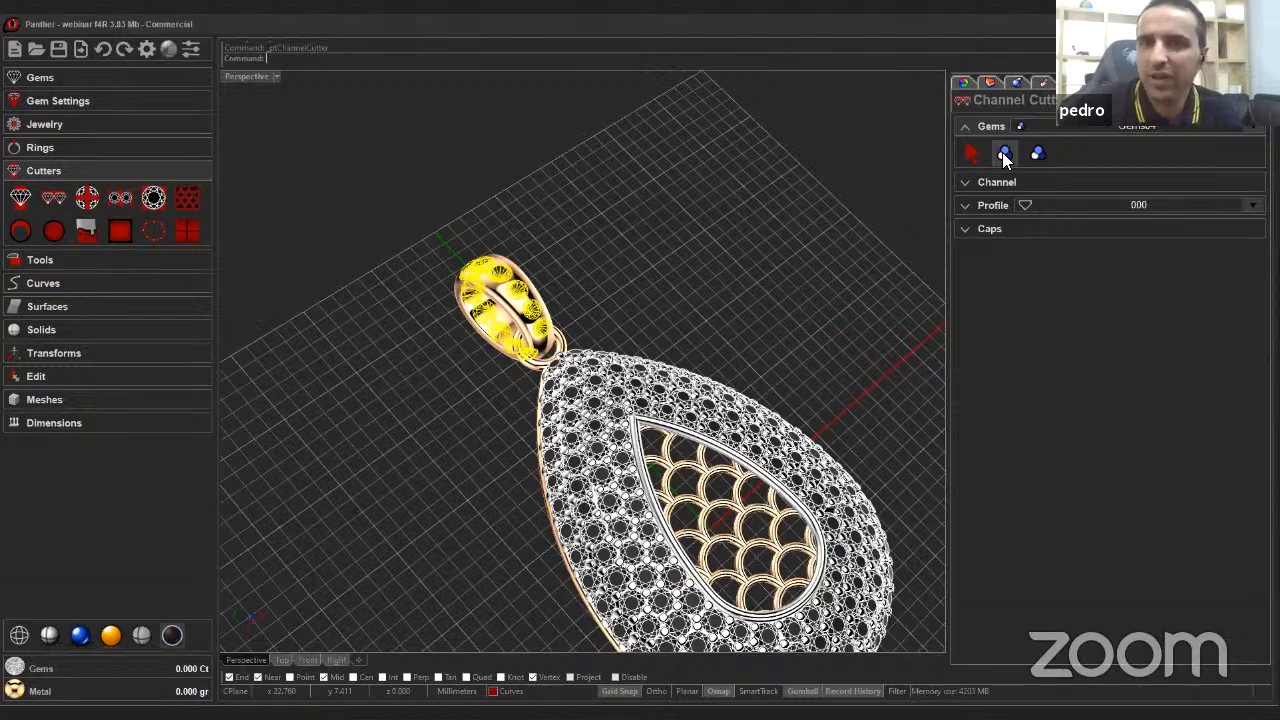
{"action": "left_click", "coordinate": [1004, 154]}
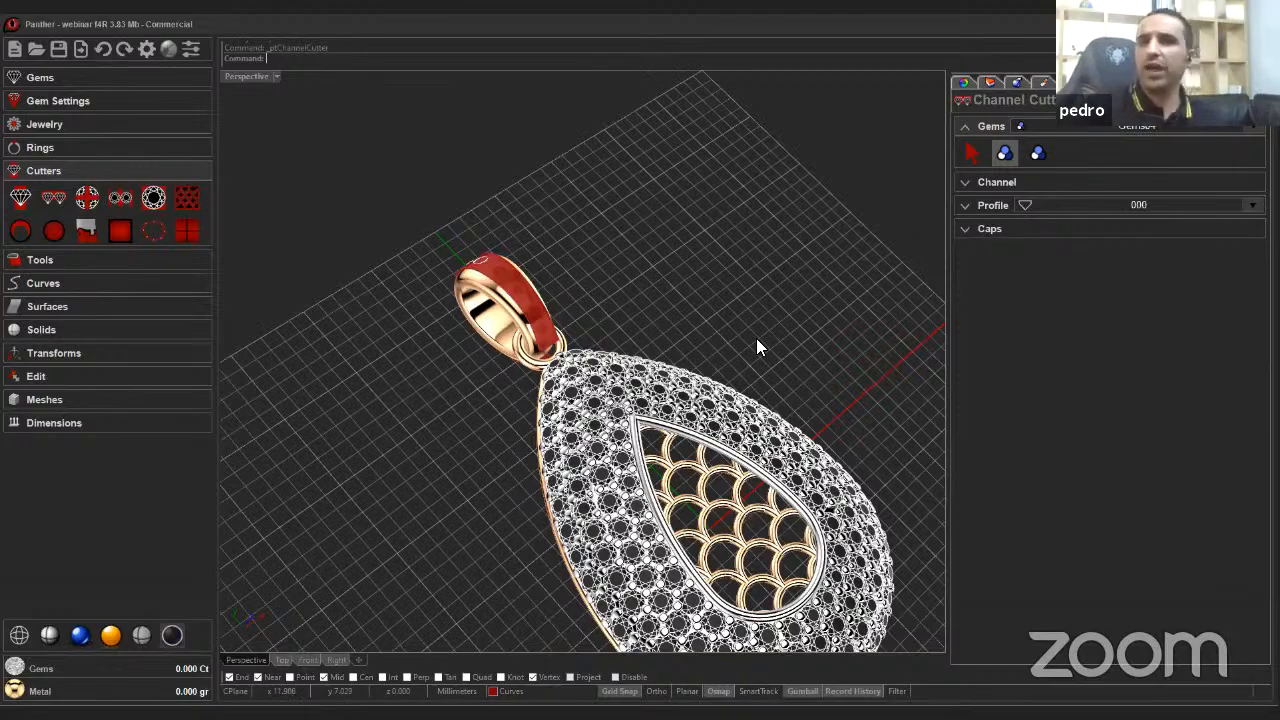
Set the channel cutter's start and end cap types to Smooth.
{"action": "scroll", "coordinate": [648, 410], "scroll_direction": "up", "scroll_amount": 6}
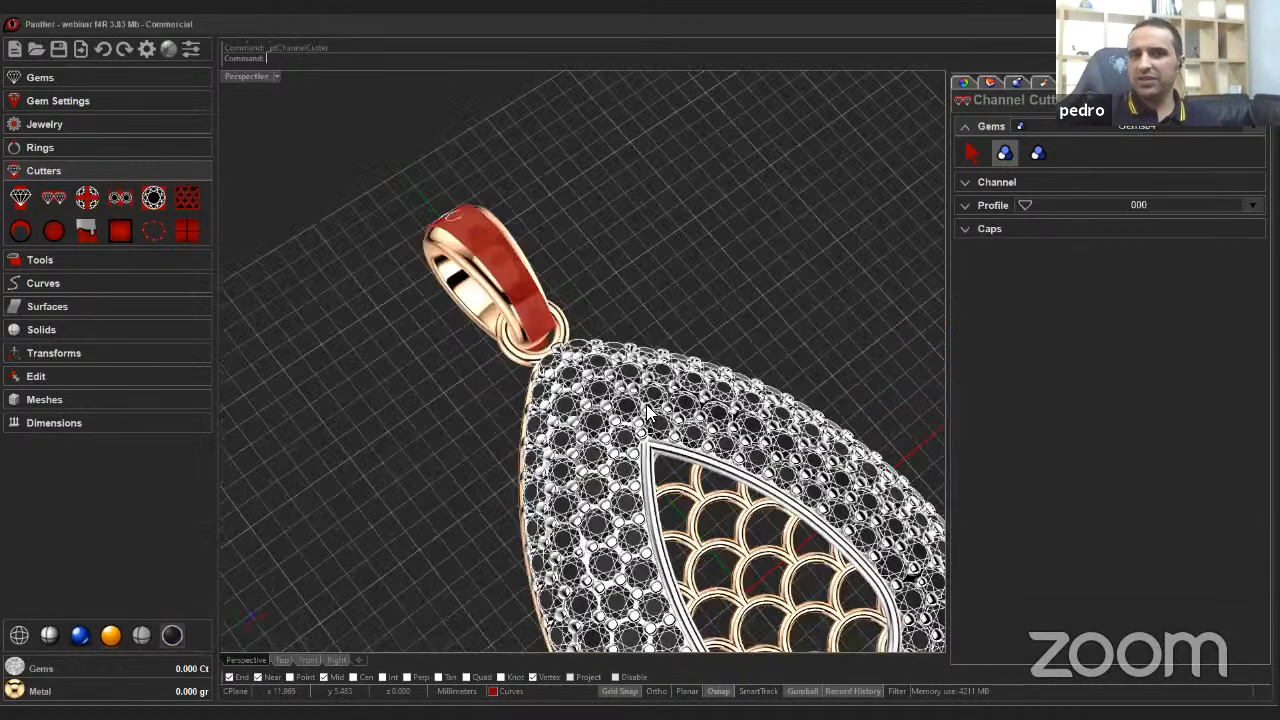
{"action": "right_click_drag", "start_coordinate": [648, 410], "coordinate": [776, 335]}
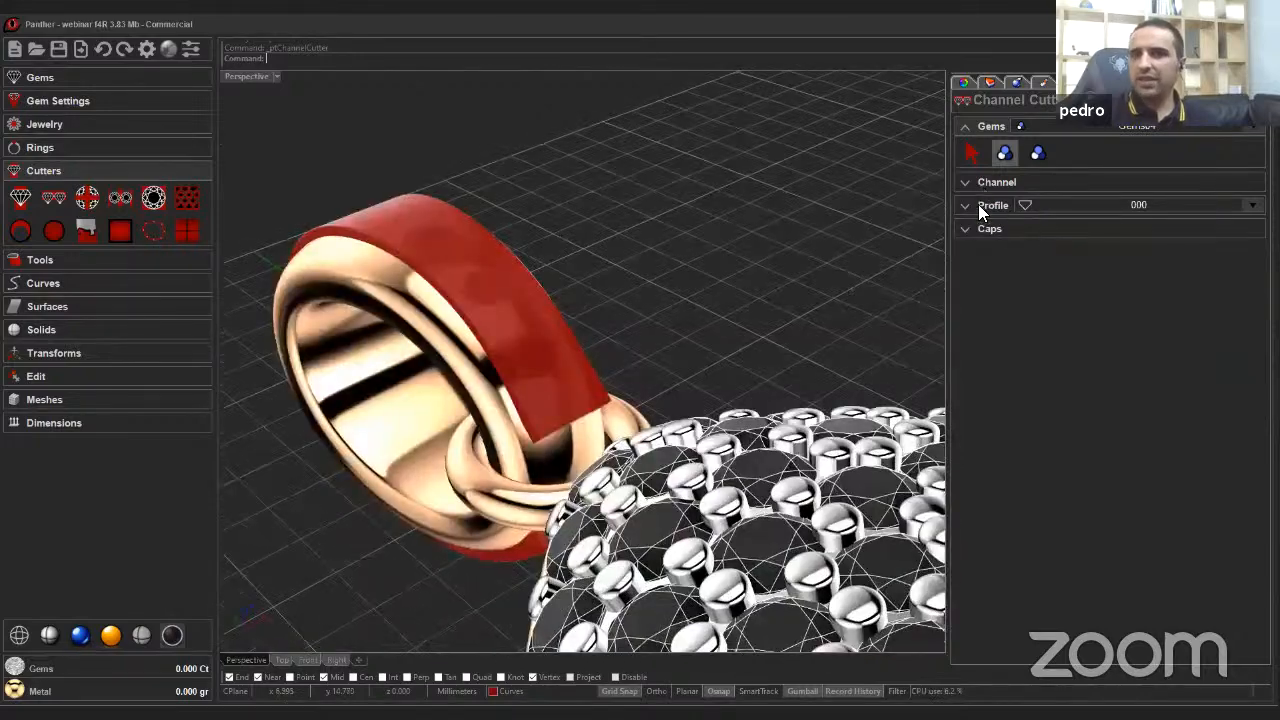
{"action": "left_click", "coordinate": [978, 228]}
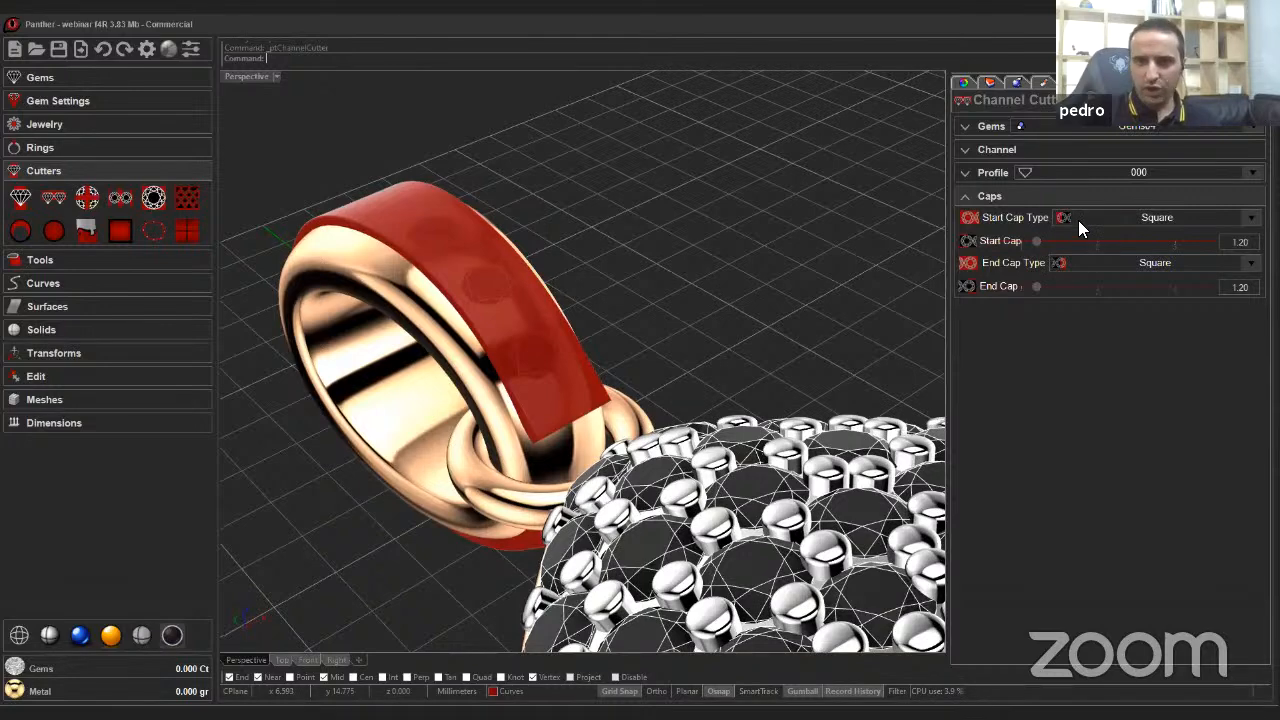
{"action": "left_click", "coordinate": [1084, 262]}
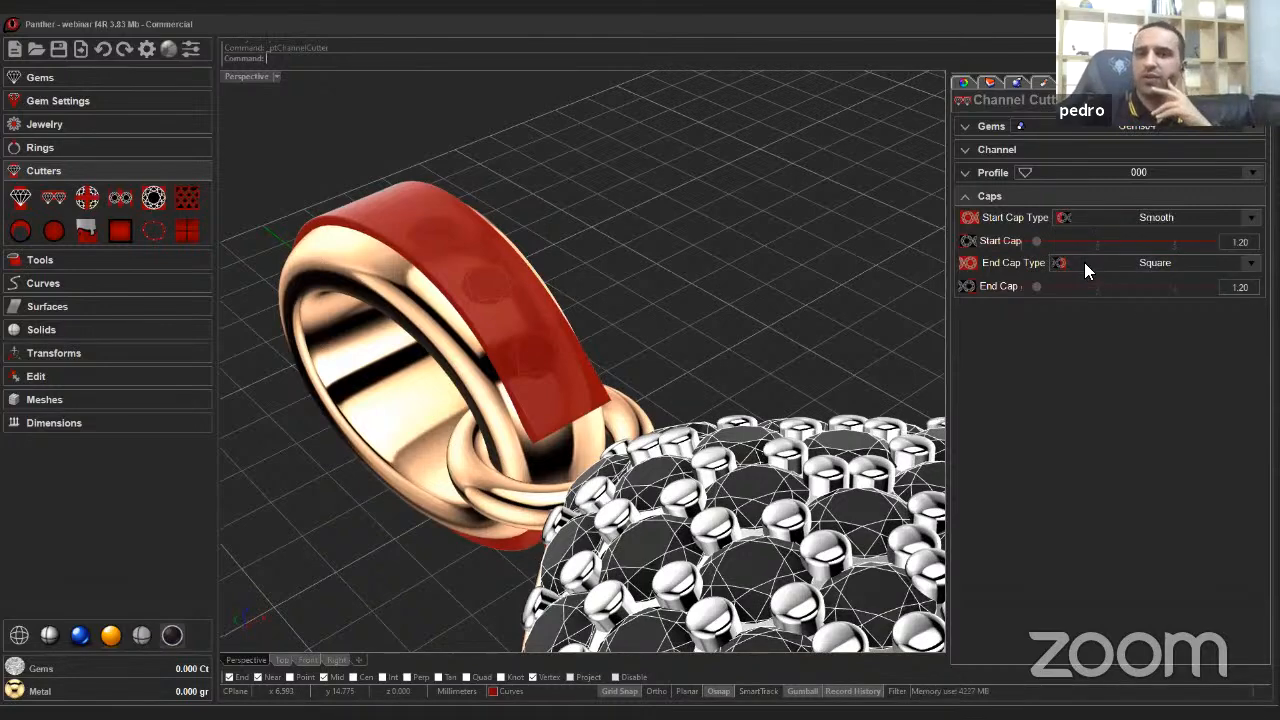
{"action": "left_click", "coordinate": [1085, 265]}
{"action": "left_click", "coordinate": [1088, 306]}
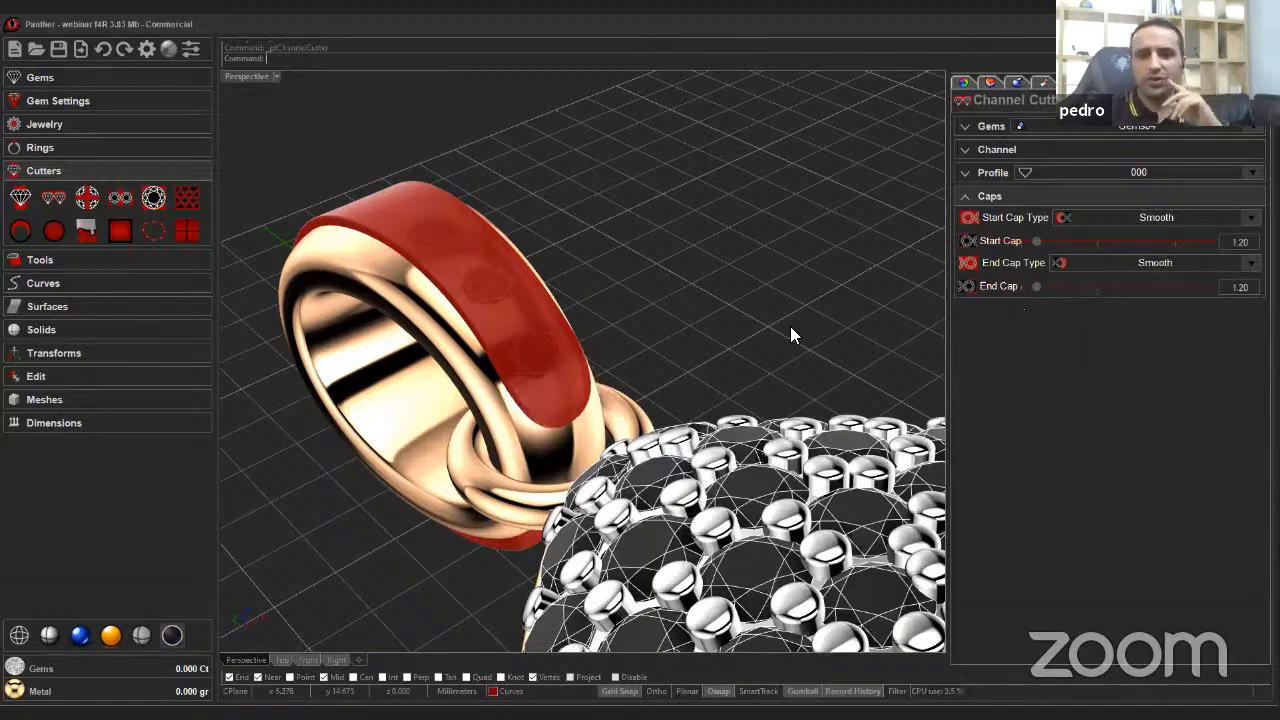
Set the channel's lateral distance to 0.05 and move vertical to 0.00, then close the cutter.
{"action": "left_click", "coordinate": [996, 148]}
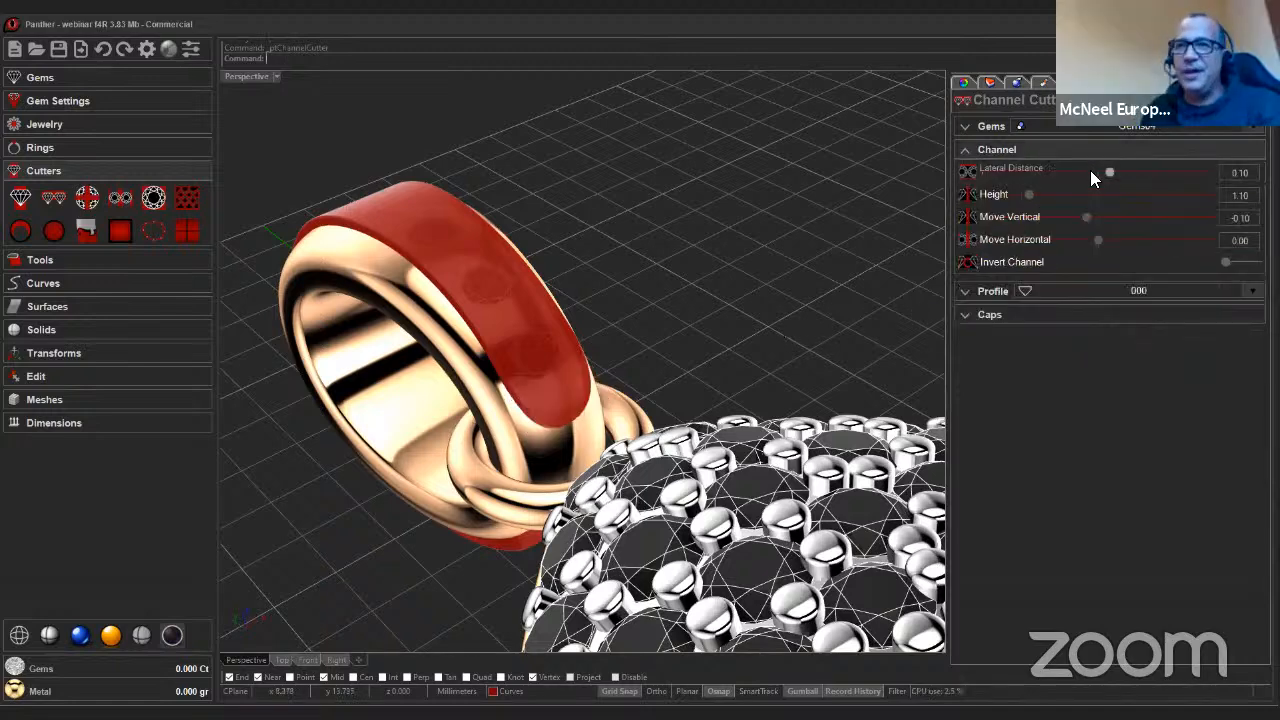
{"action": "left_click", "coordinate": [1088, 214]}
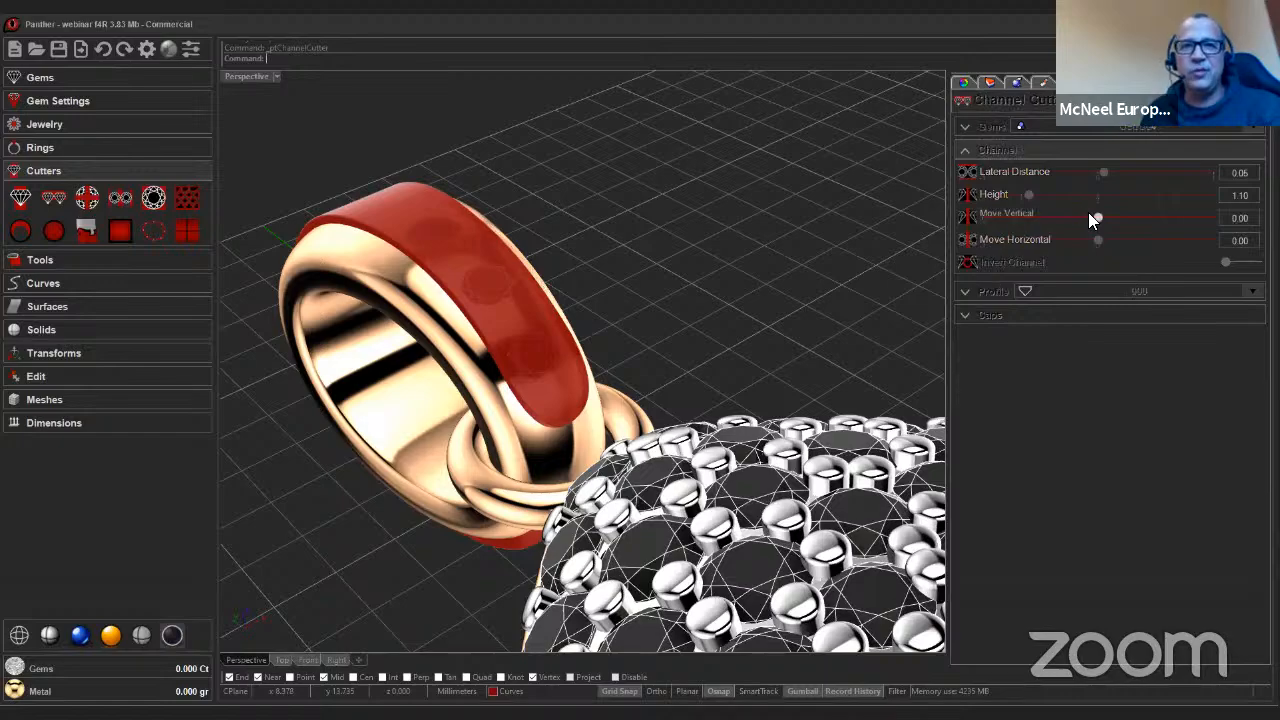
{"action": "right_click_drag", "start_coordinate": [683, 291], "coordinate": [70, 278]}
{"action": "right_click", "coordinate": [686, 326]}
{"action": "scroll", "coordinate": [686, 326], "scroll_direction": "up", "scroll_amount": 4}
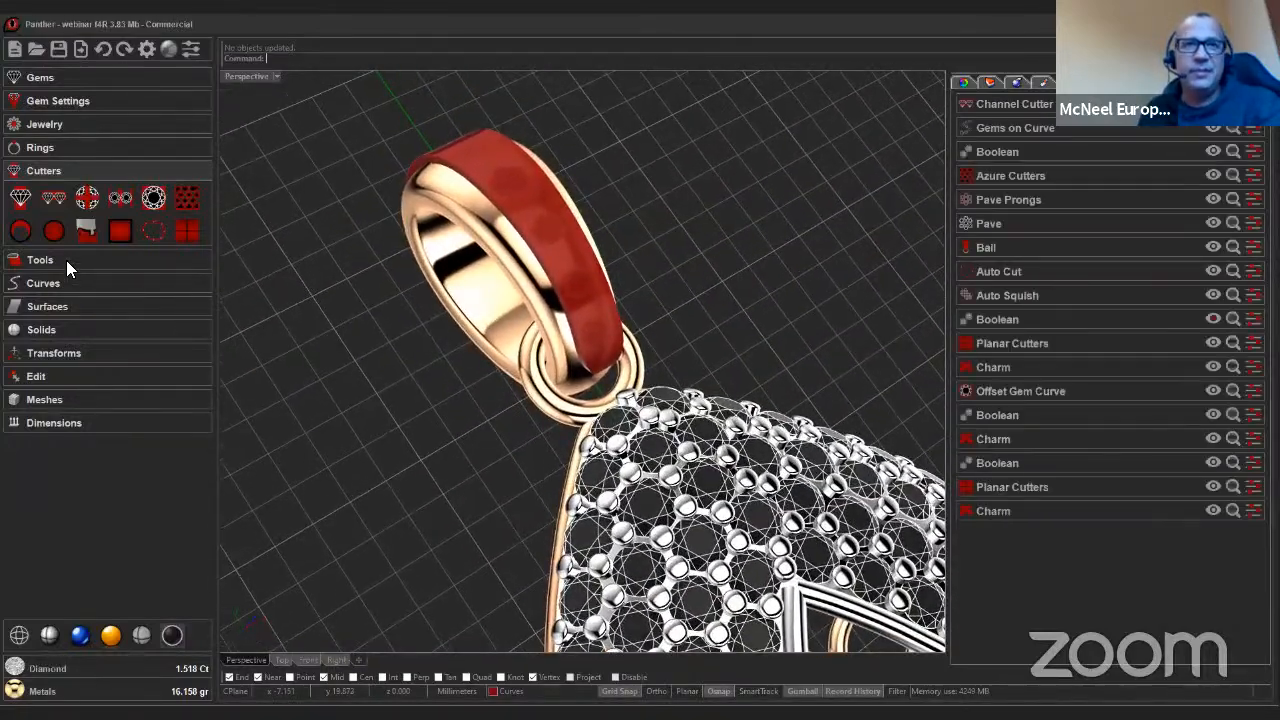
Boolean-subtract the channel cutter from the bail with Boolean Difference.
{"action": "left_click", "coordinate": [66, 260]}
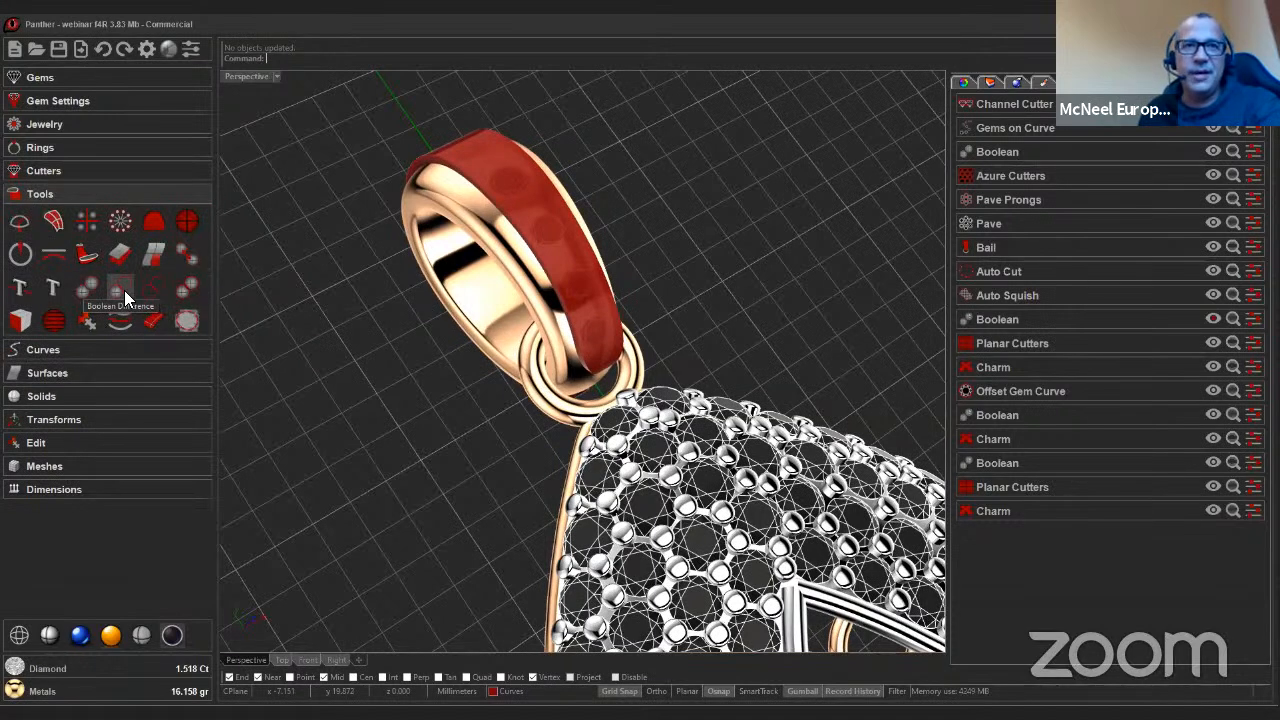
{"action": "left_click", "coordinate": [124, 290]}
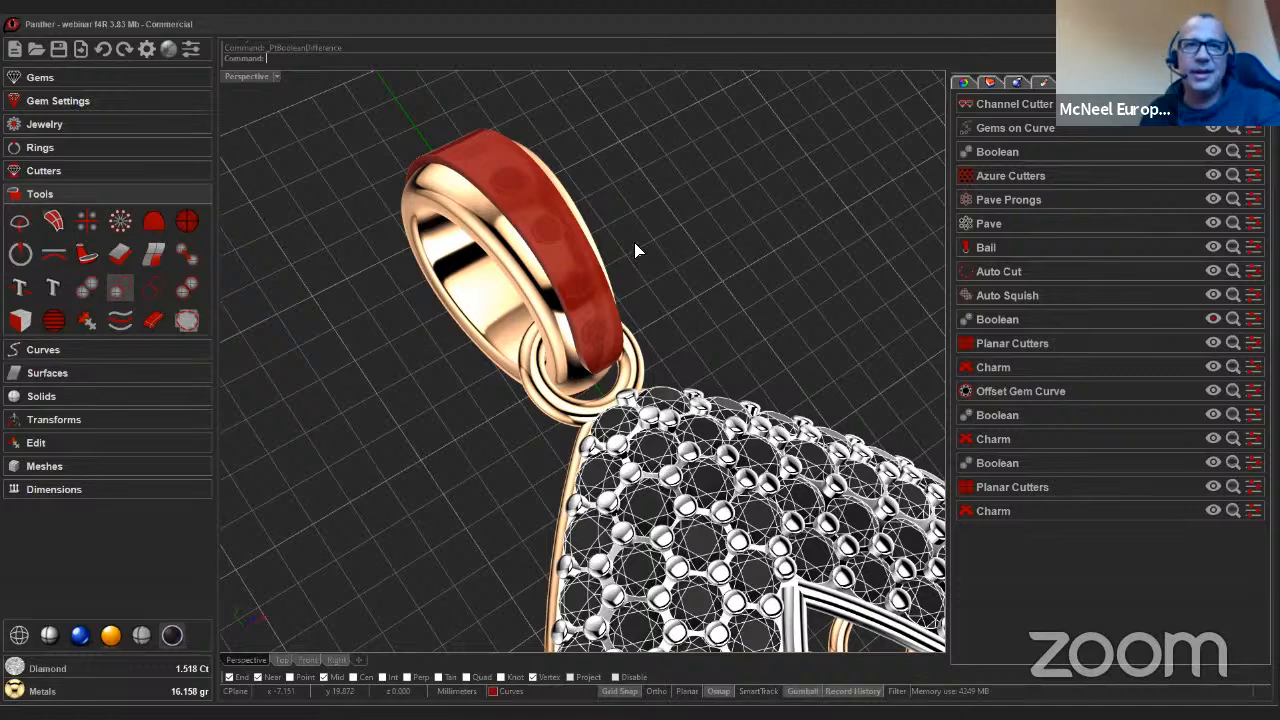
{"action": "double_click", "coordinate": [624, 265]}
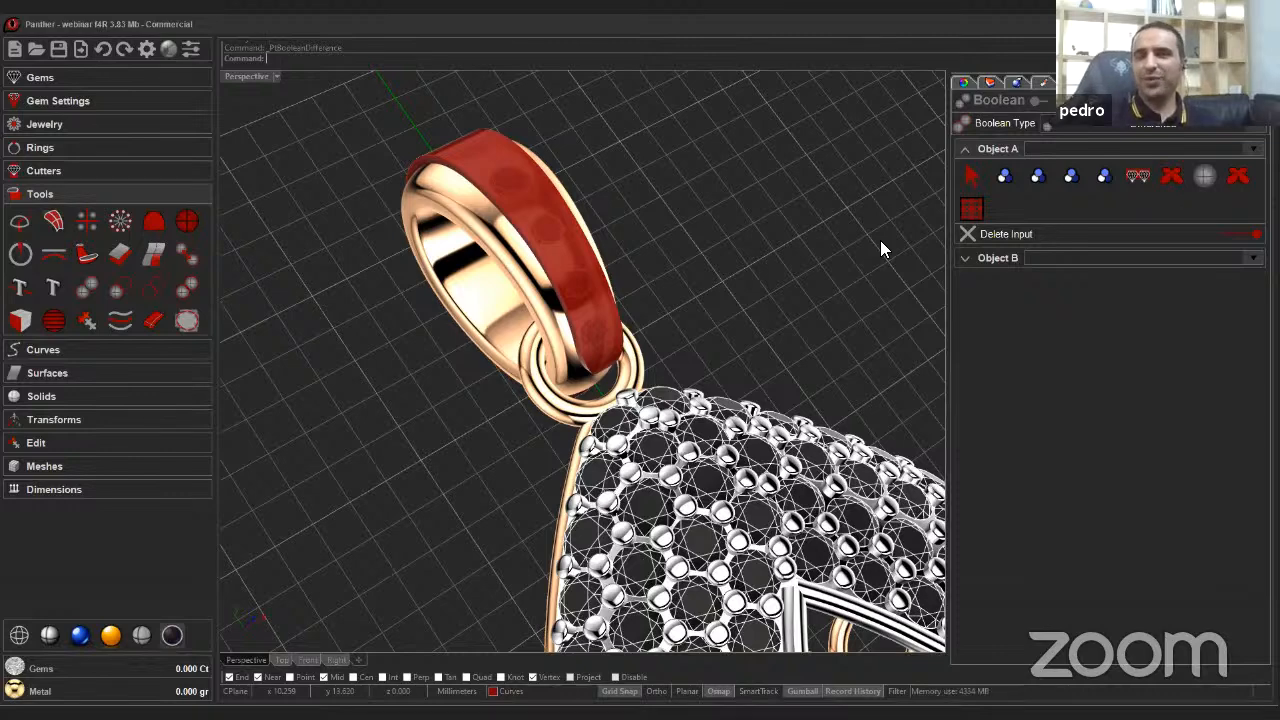
{"action": "right_click_drag", "start_coordinate": [889, 272], "coordinate": [868, 272]}
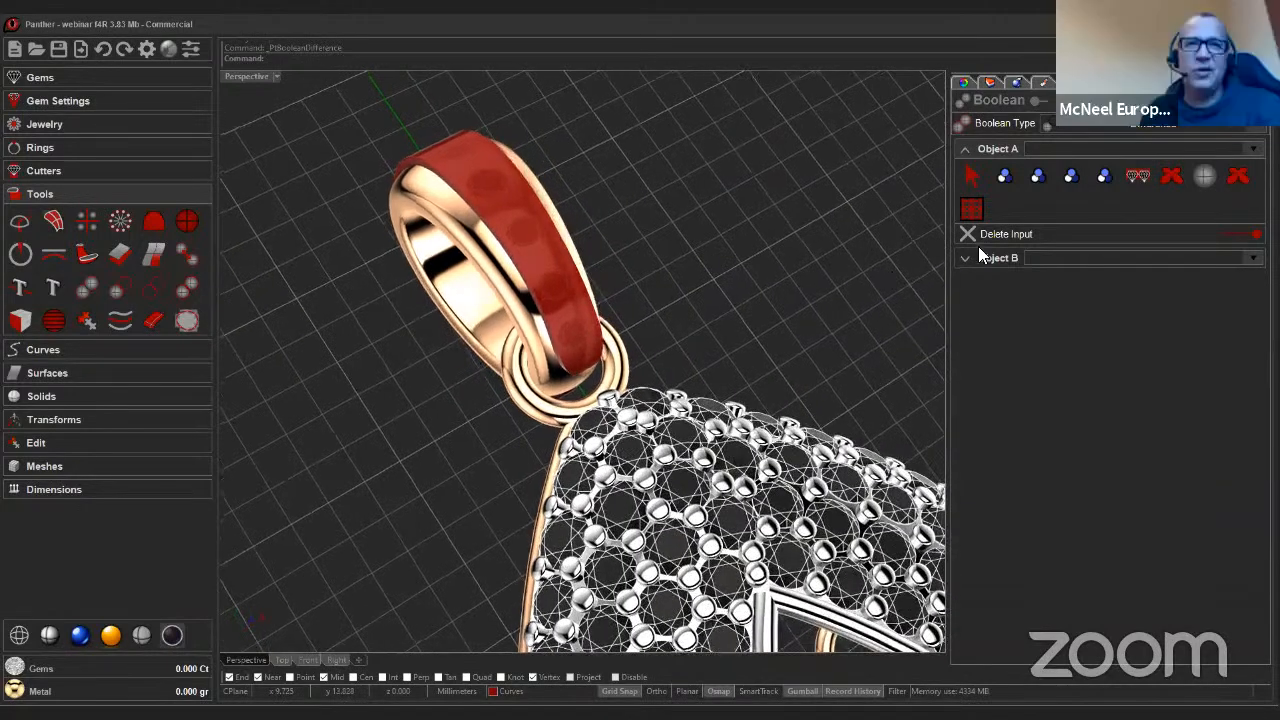
{"action": "left_click", "coordinate": [1005, 177]}
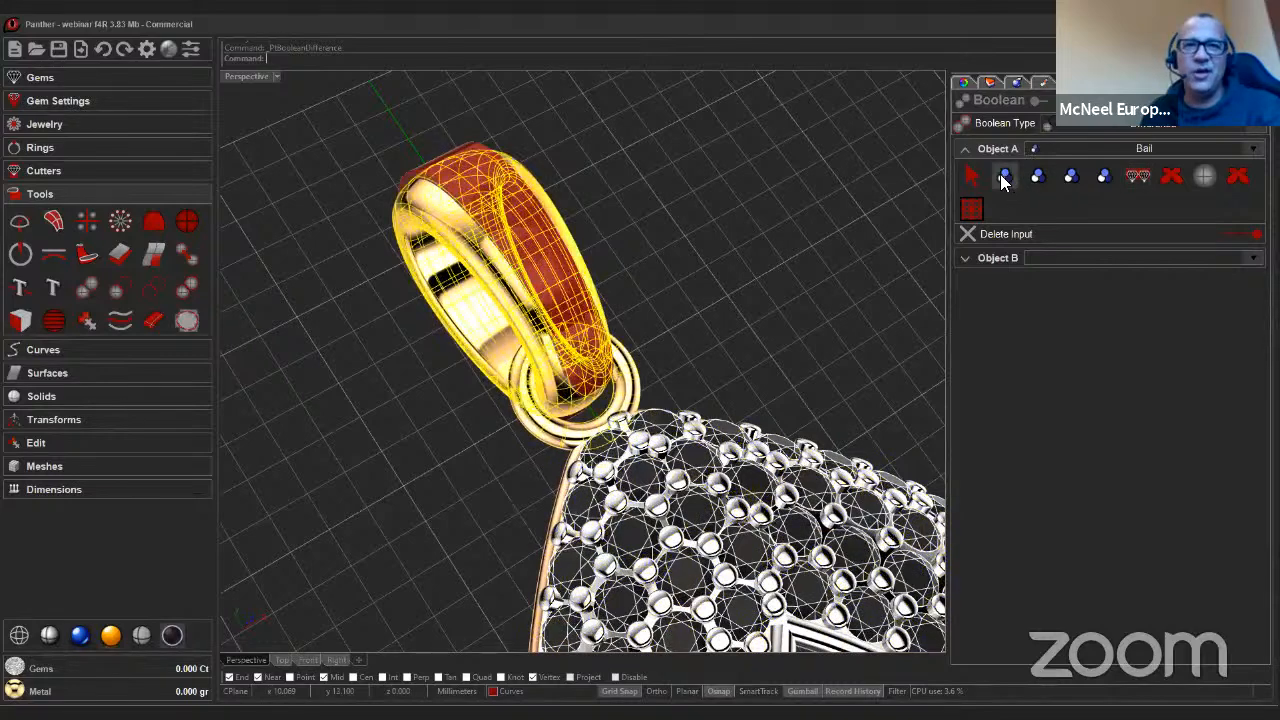
{"action": "left_click", "coordinate": [1000, 258]}
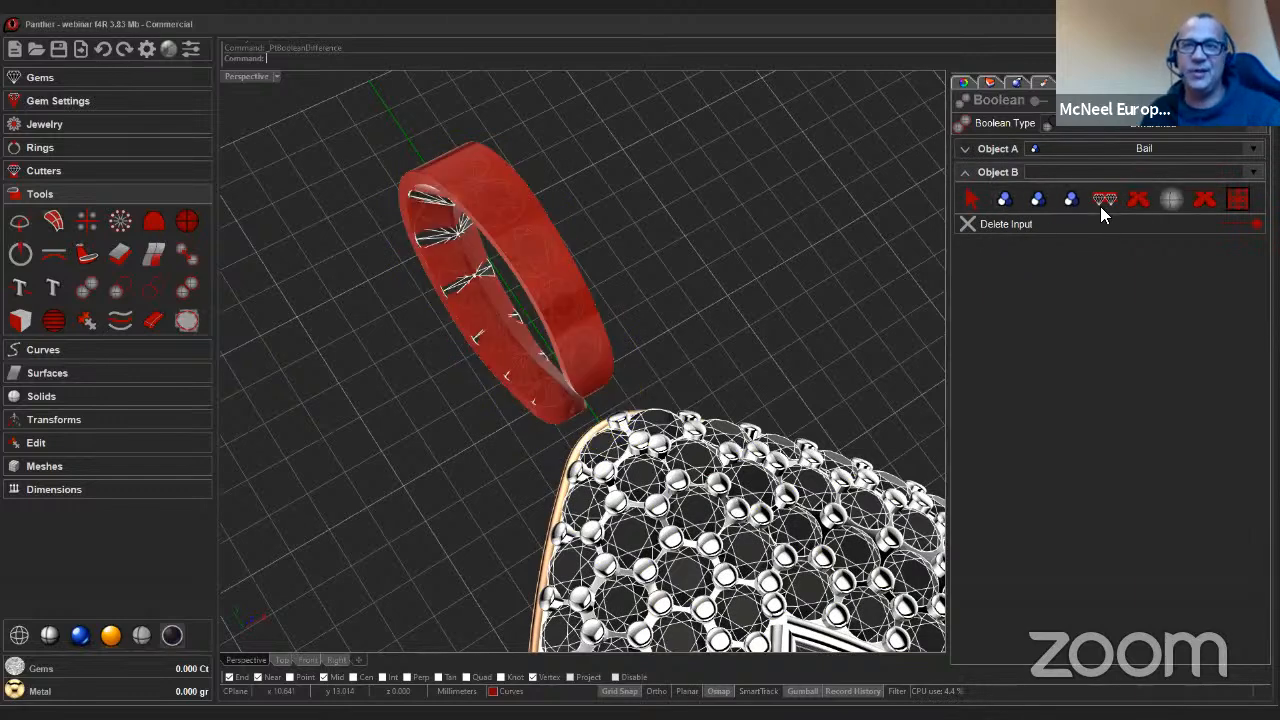
{"action": "left_click", "coordinate": [1100, 206]}
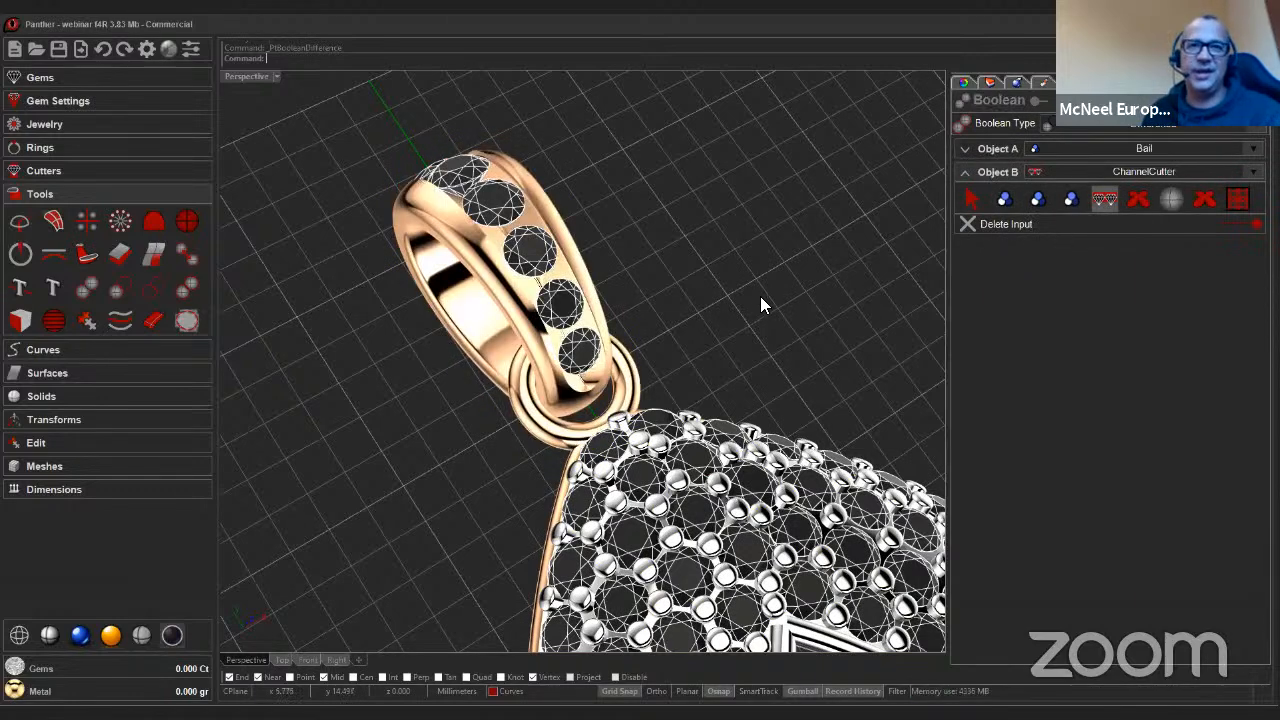
{"action": "right_click_drag", "start_coordinate": [760, 304], "coordinate": [1188, 126]}
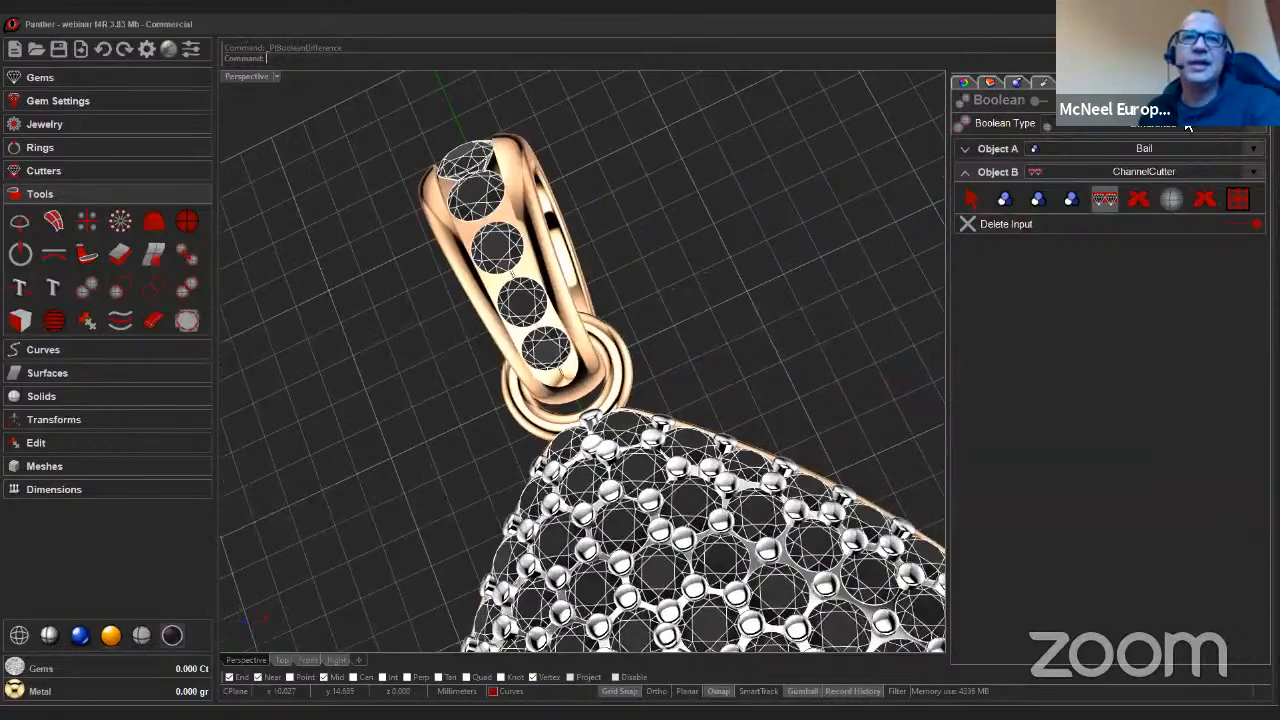
{"action": "left_click", "coordinate": [1194, 106]}
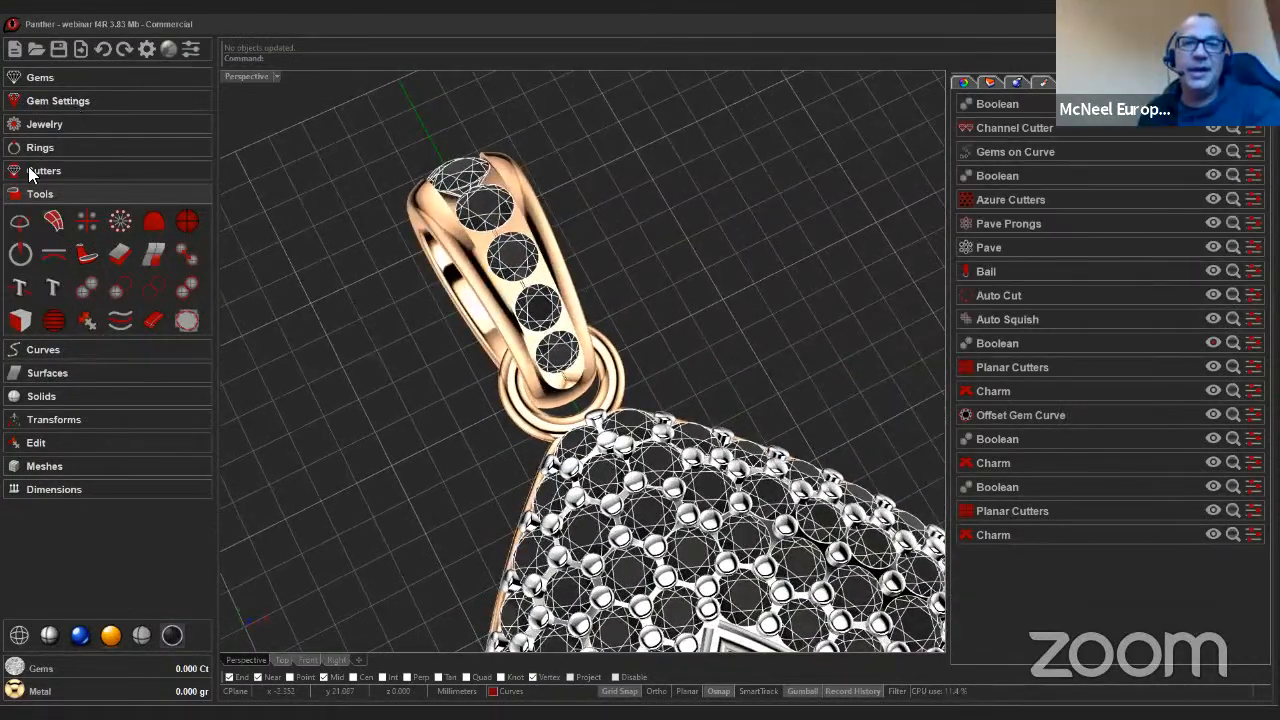
Add a Prongs Row along the channel-set gems on the bail and view the pendant in shaded mode.
{"action": "left_click", "coordinate": [70, 101]}
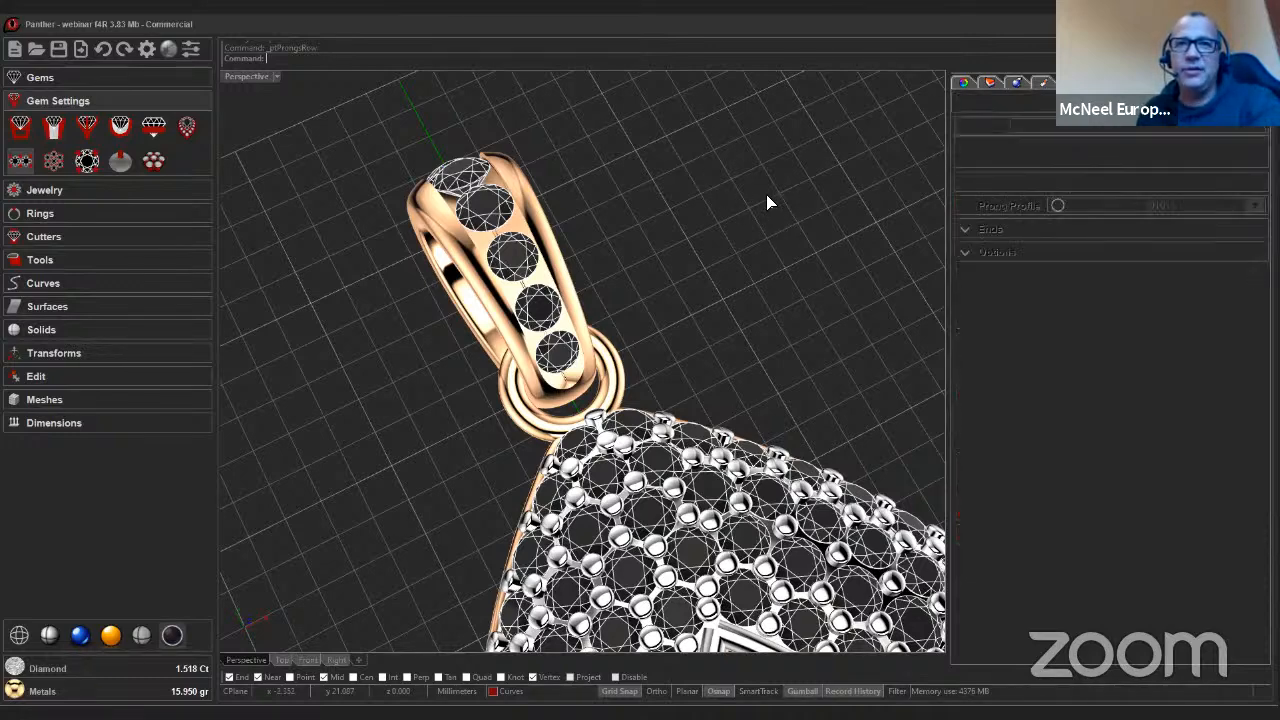
{"action": "left_click", "coordinate": [1004, 158]}
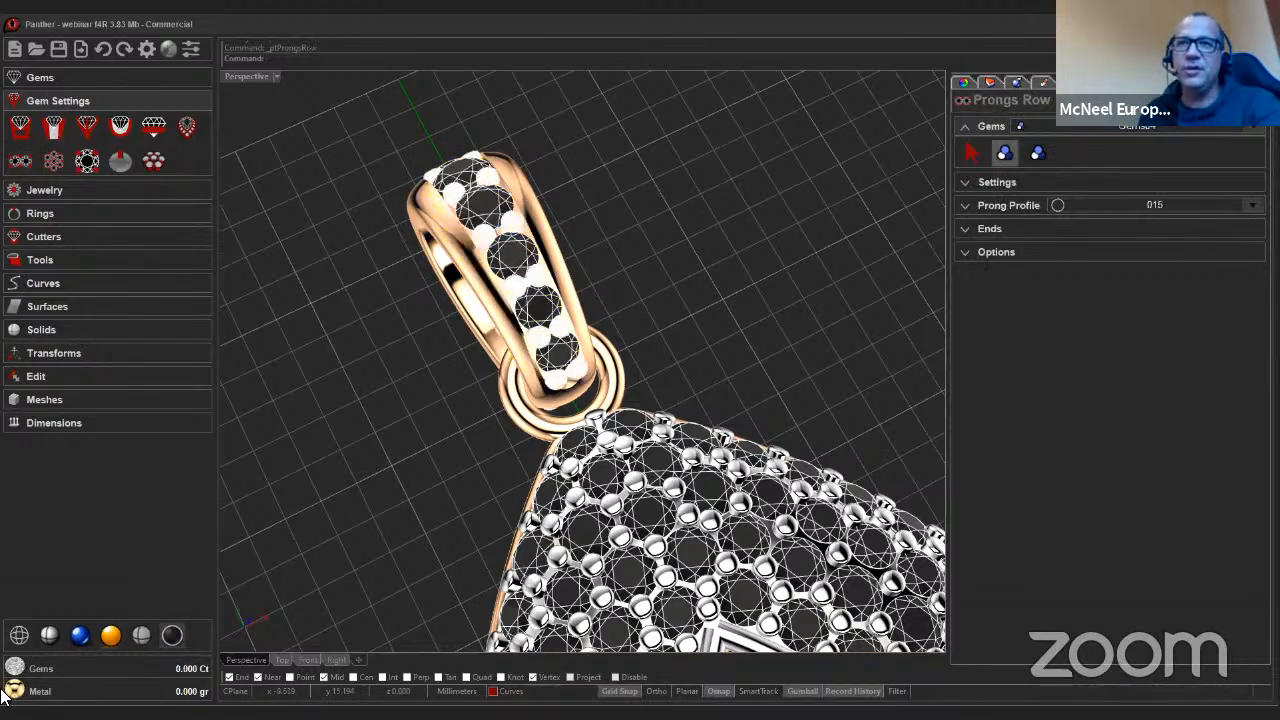
{"action": "left_click", "coordinate": [46, 642]}
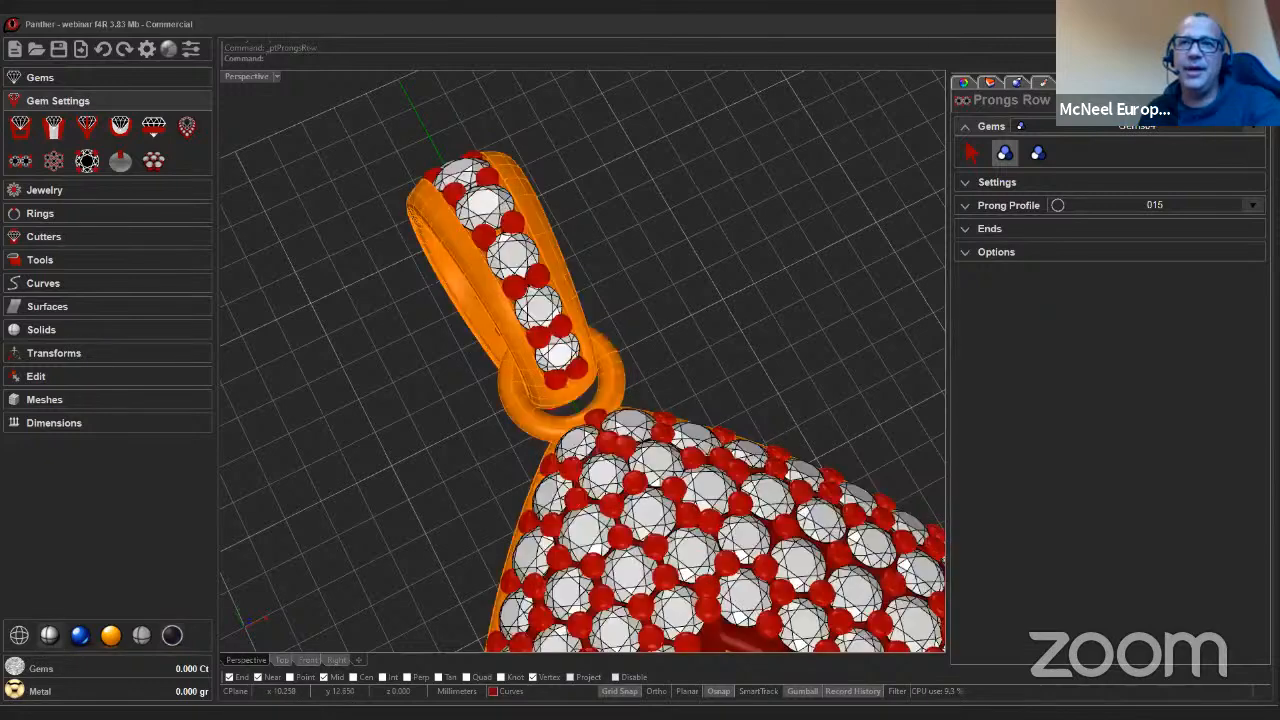
{"action": "right_click", "coordinate": [778, 294]}
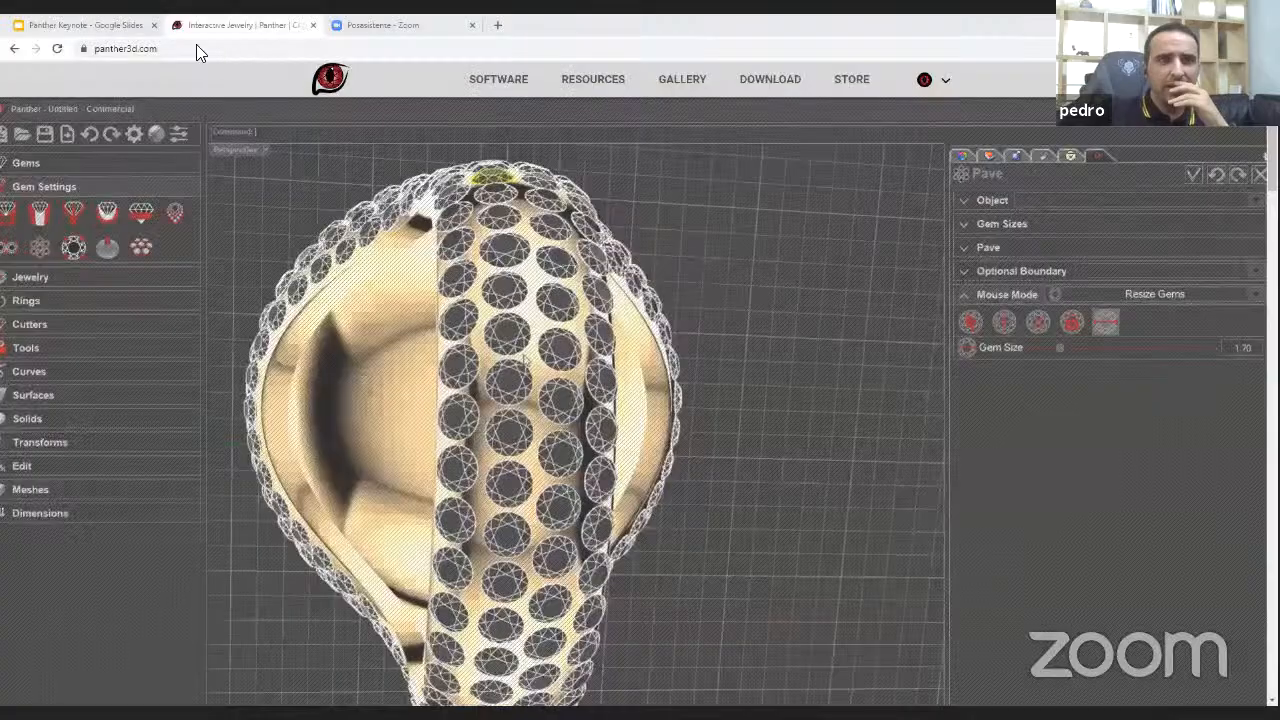
Switch to the Panther Keynote presentation in Google Slides and start the slideshow from slide 12.
{"action": "left_click", "coordinate": [118, 25]}
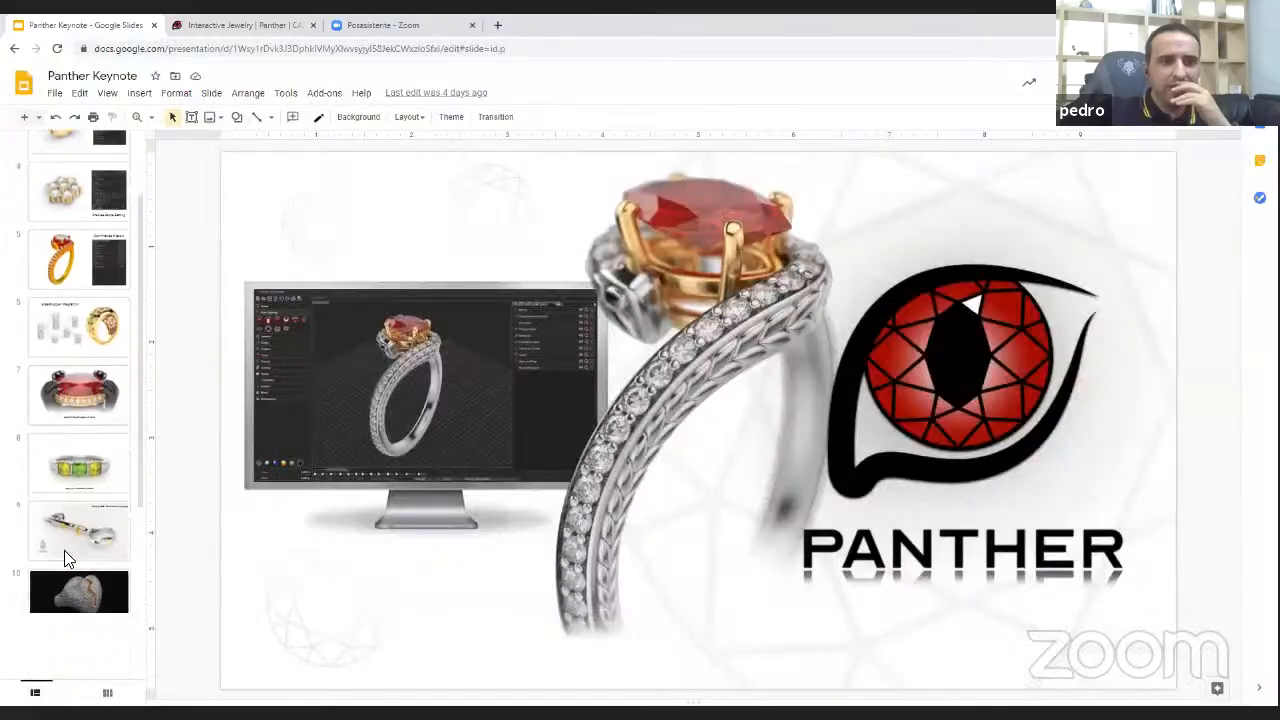
{"action": "scroll", "coordinate": [64, 550], "scroll_direction": "down", "scroll_amount": 5}
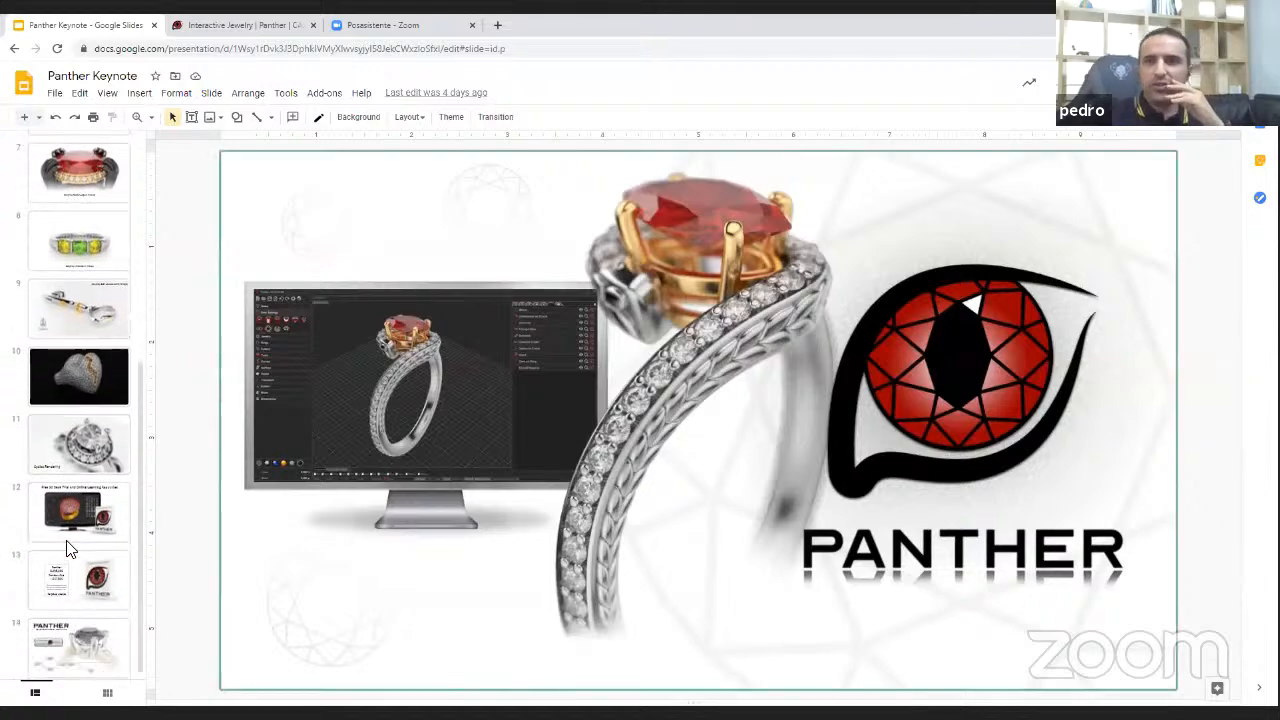
{"action": "left_click", "coordinate": [67, 540]}
{"action": "key", "text": "ctrl+F5"}
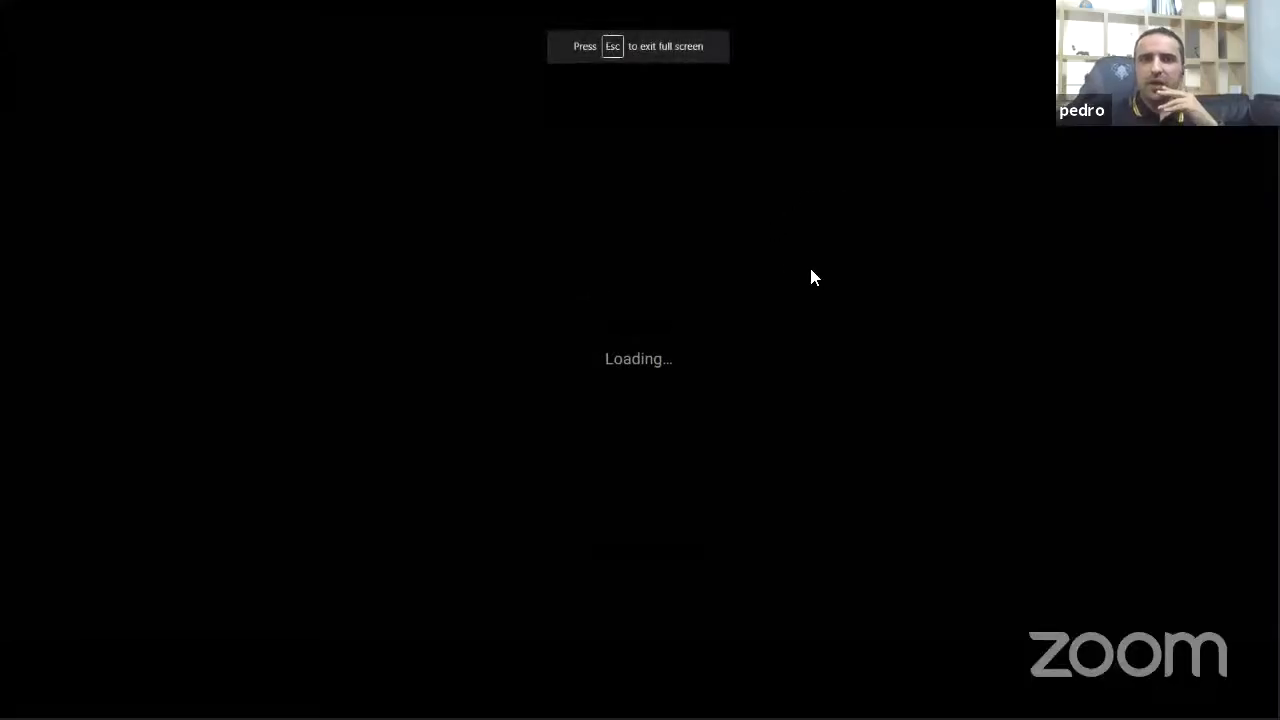